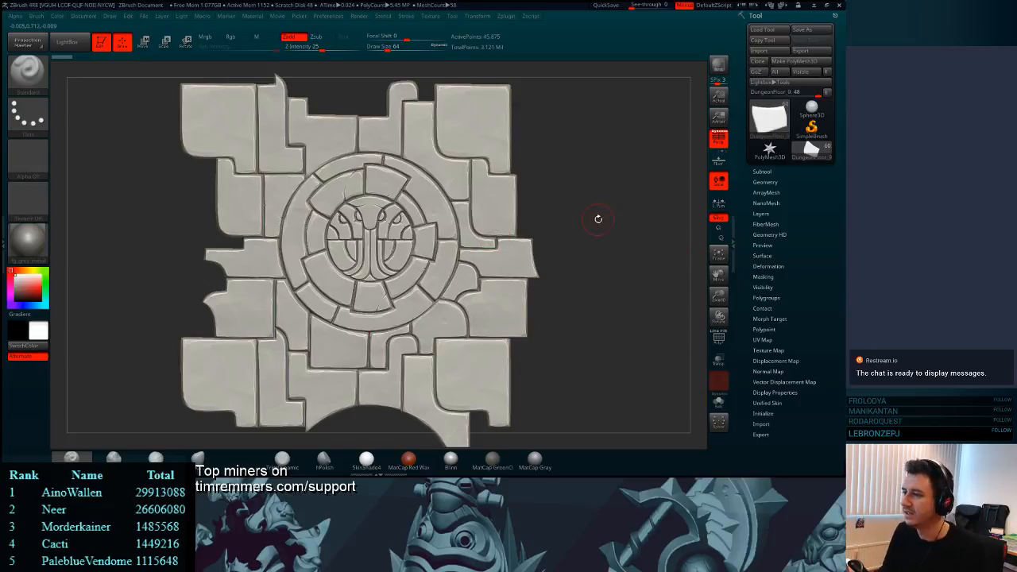
# - Switch to Substance Painter, decline the new version download and close the welcome window
pyautogui.moveTo(614, 216); pyautogui.dragTo(615, 215)
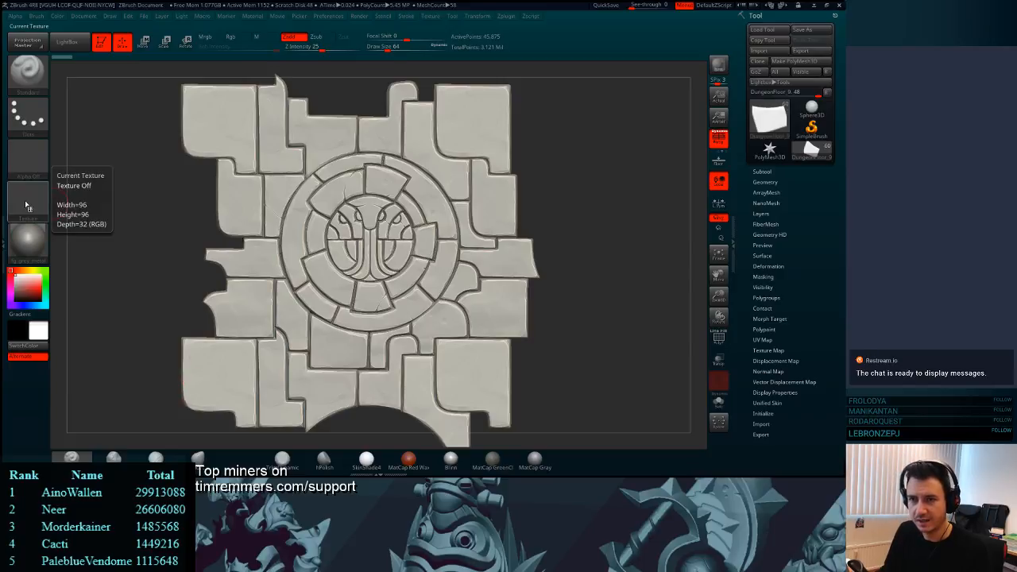
pyautogui.press('super')
pyautogui.press('Escape')
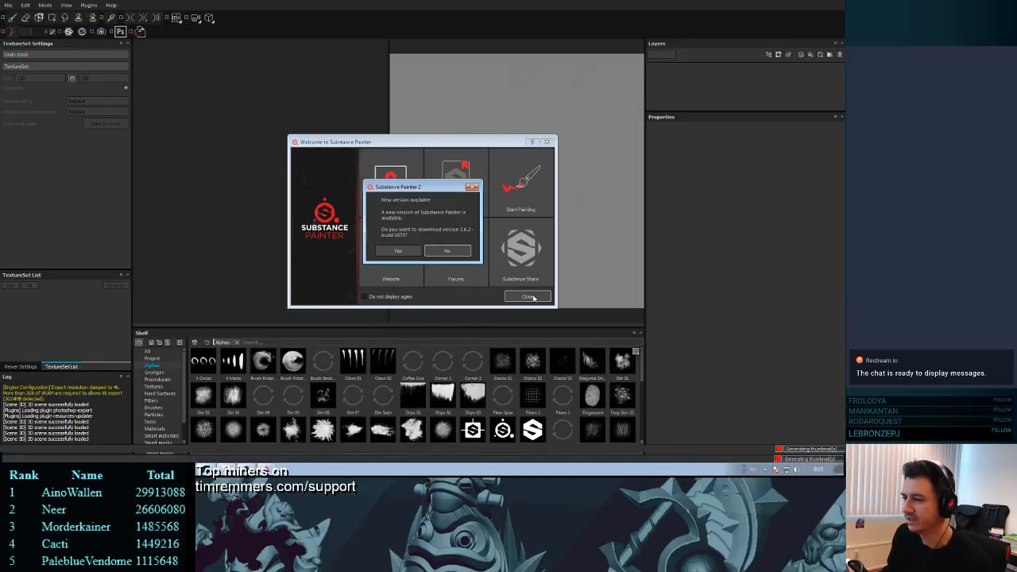
pyautogui.click(448, 251)
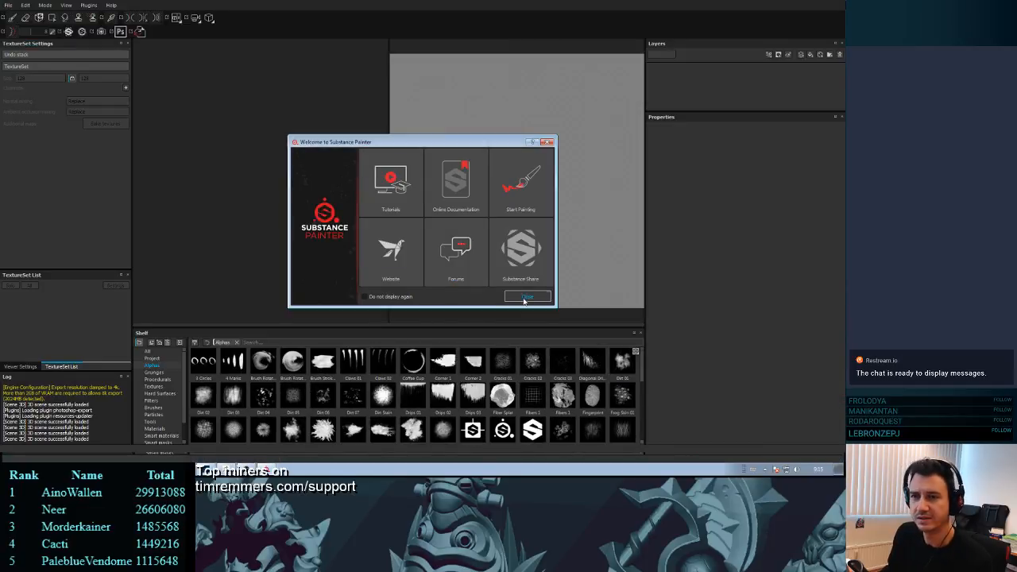
pyautogui.click(527, 297)
# - Create a new project using the mesh DungeonFloor_low.FBX
pyautogui.click(8, 5)
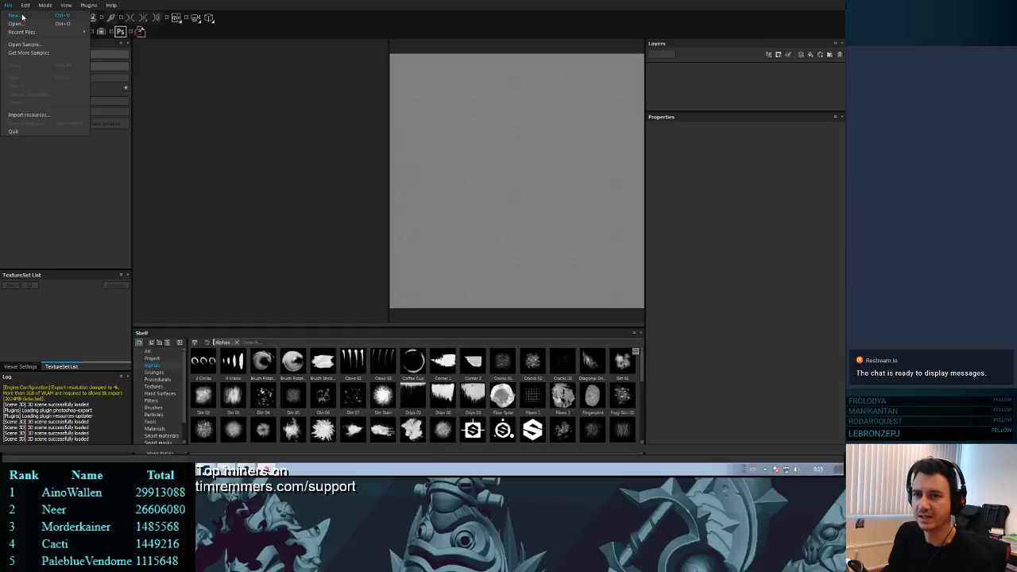
pyautogui.click(15, 15)
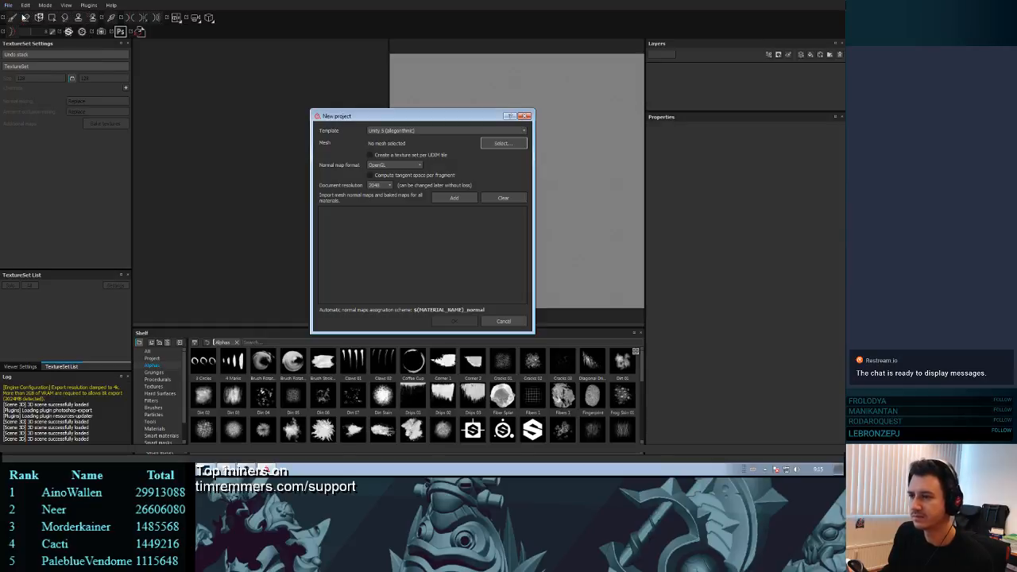
pyautogui.click(504, 143)
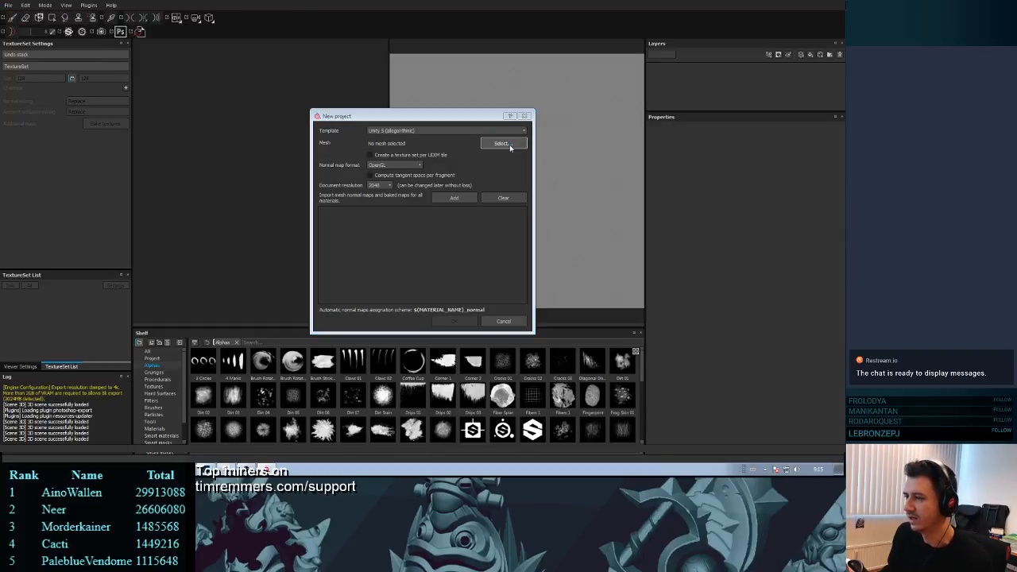
pyautogui.moveTo(518, 130); pyautogui.dragTo(1016, 94)
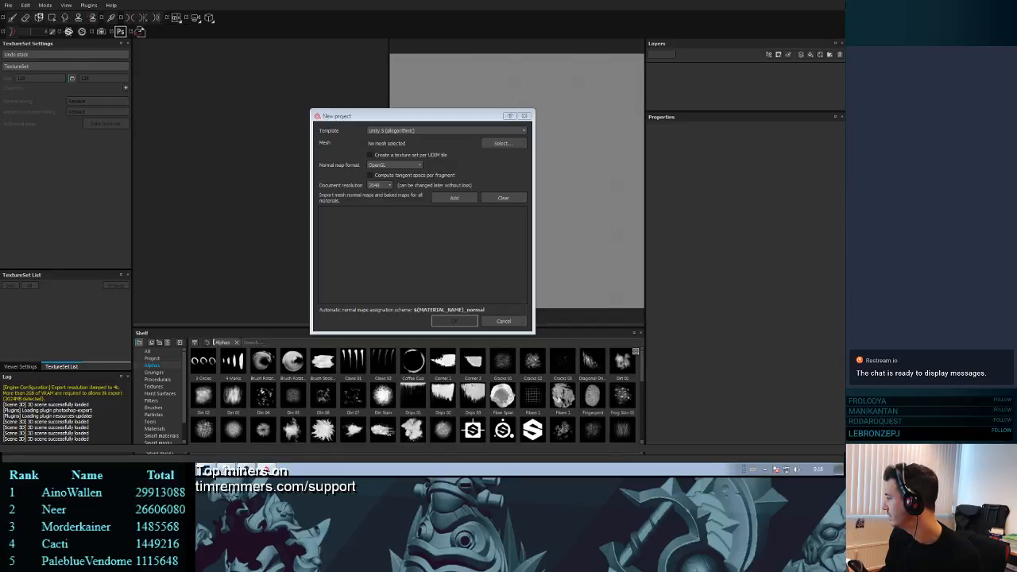
pyautogui.doubleClick(470, 167)
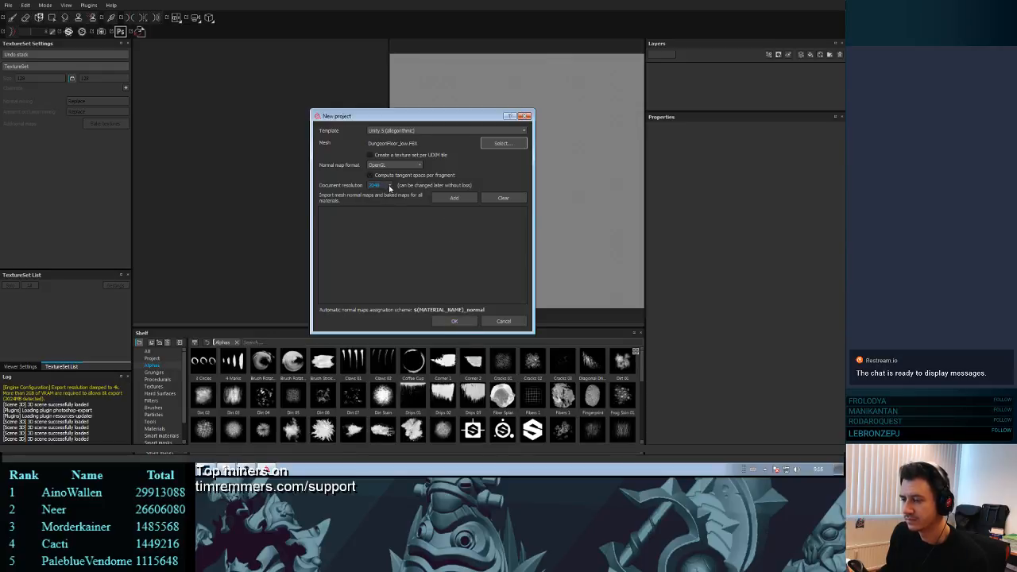
pyautogui.click(454, 321)
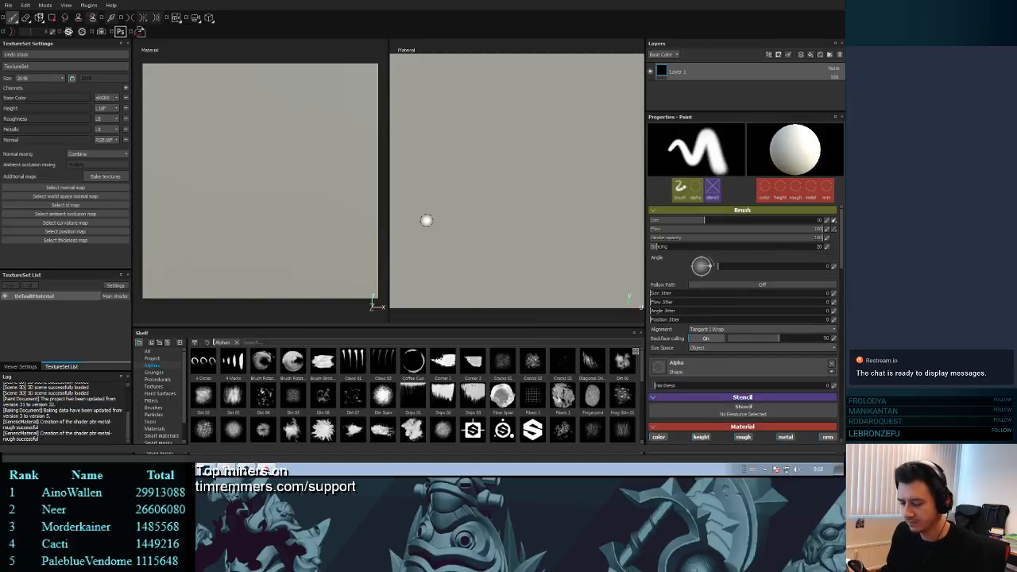
# - Show only the 3D viewport and rotate the environment lighting to brighten the floor plane
pyautogui.press('F2')
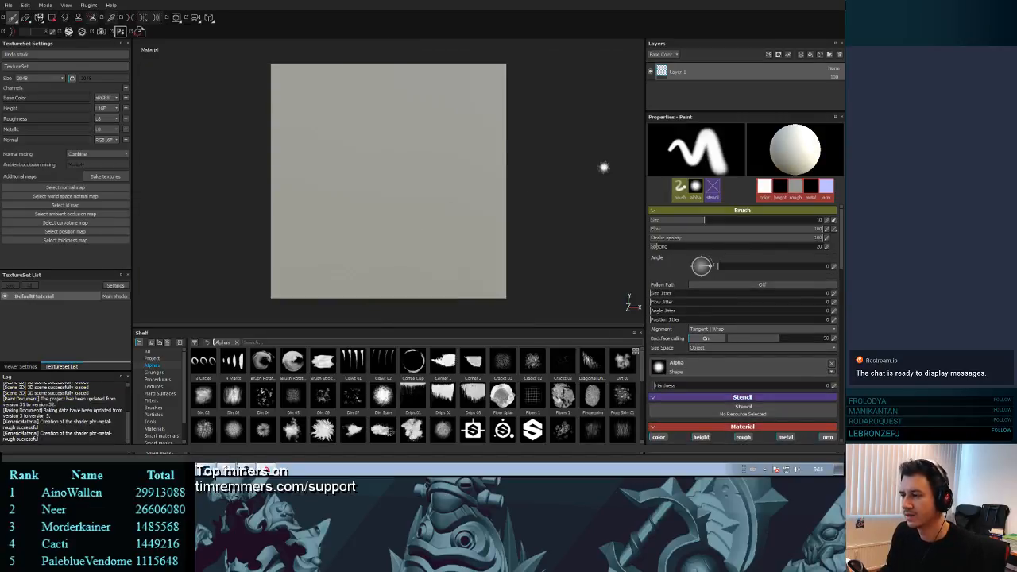
pyautogui.keyDown('alt'); pyautogui.moveTo(574, 194); pyautogui.dragTo(606, 208); pyautogui.keyUp('alt')
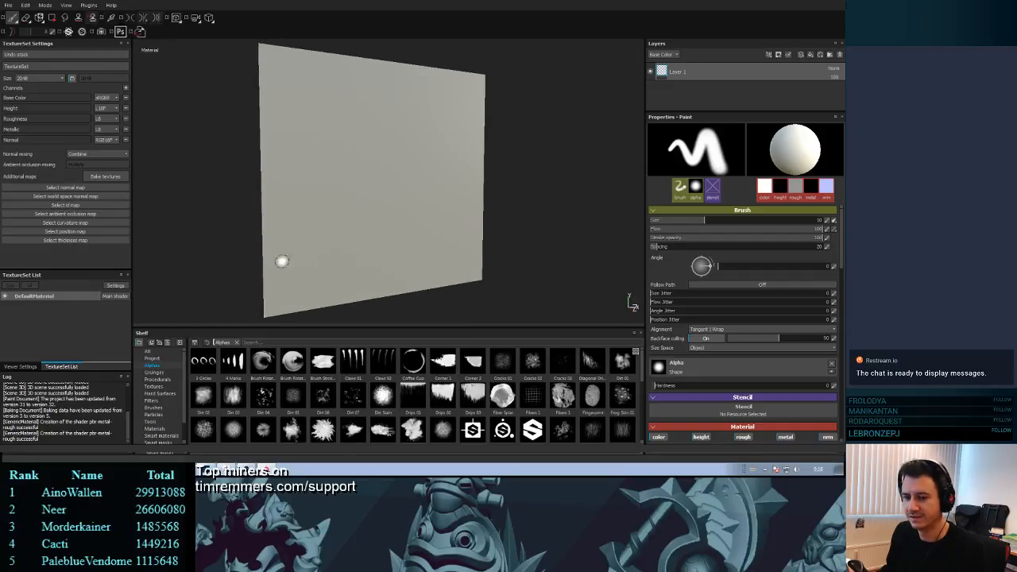
pyautogui.keyDown('shift'); pyautogui.moveTo(403, 187); pyautogui.dragTo(466, 210, button='right'); pyautogui.keyUp('shift')
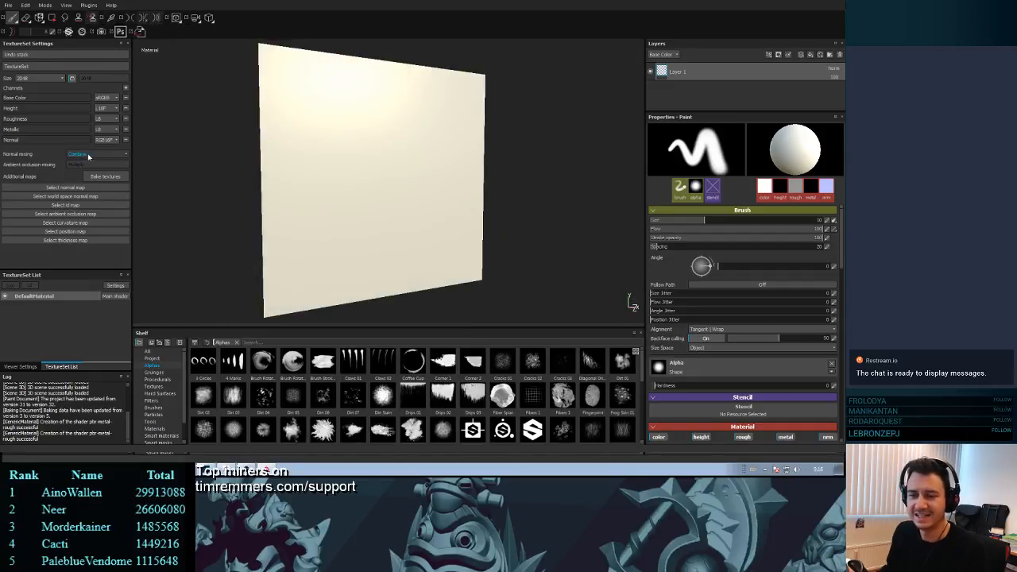
# - Load all mesh files from the ExportZbrush/DungeonFloor folder as high definition meshes in the baking settings
pyautogui.click(104, 177)
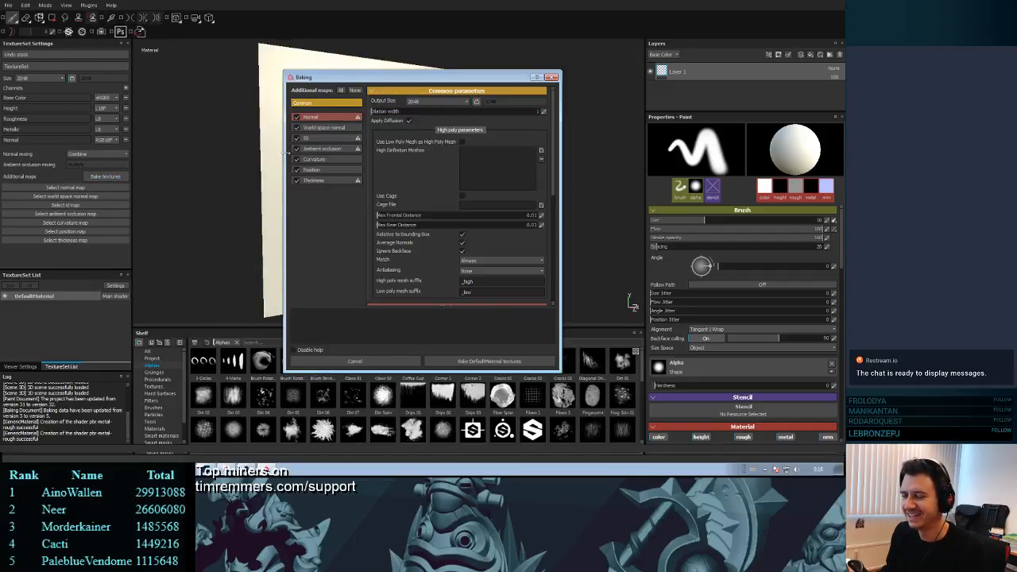
pyautogui.click(541, 151)
pyautogui.click(632, 304)
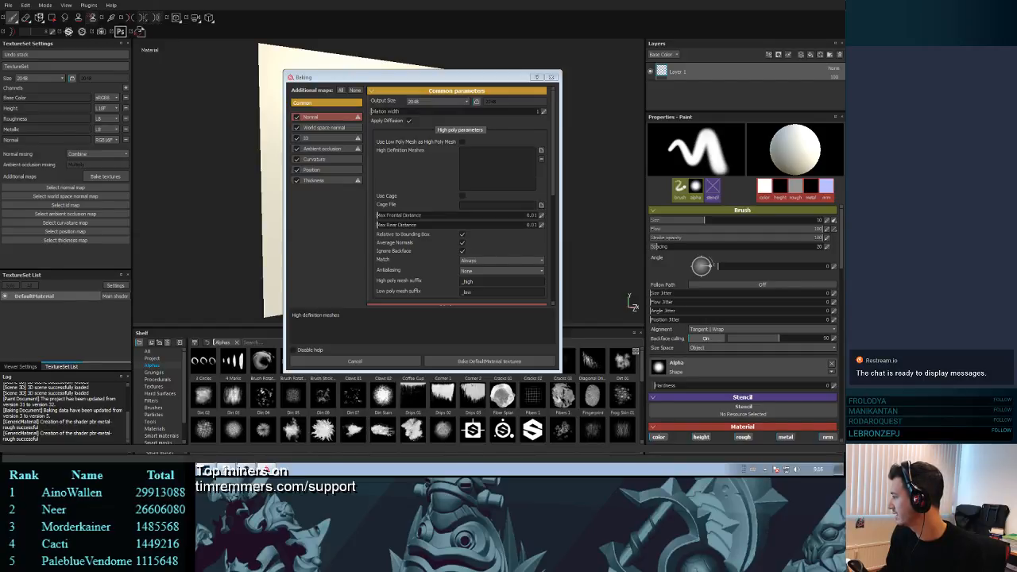
pyautogui.click(541, 150)
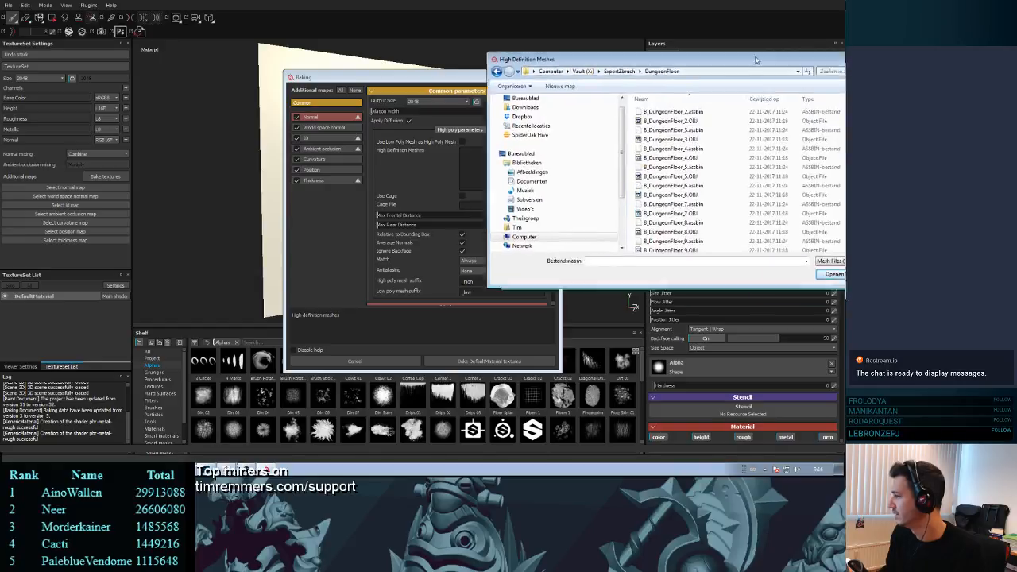
pyautogui.scroll(-2, 623, 130)
pyautogui.moveTo(623, 130); pyautogui.dragTo(623, 242)
pyautogui.click(418, 246)
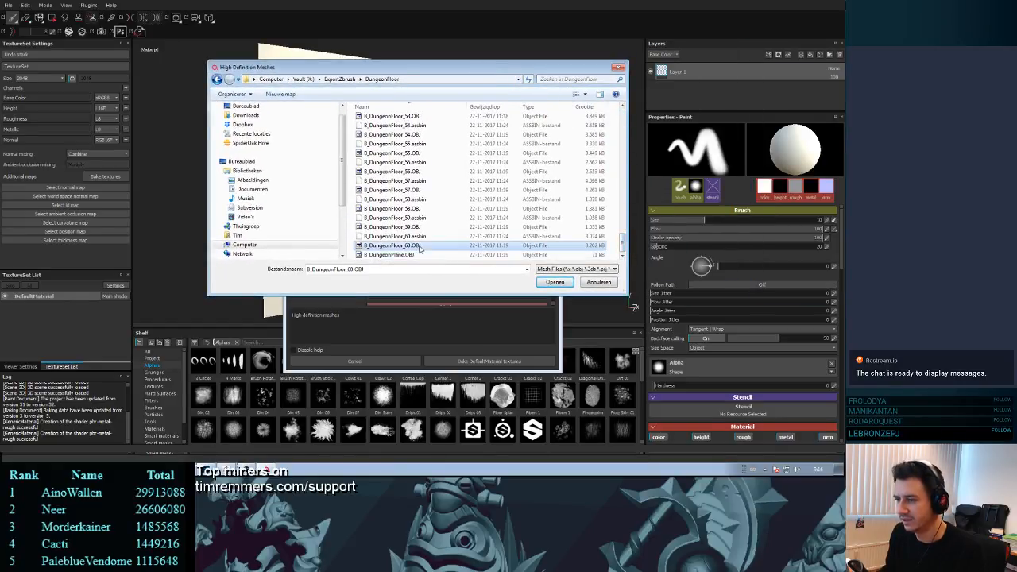
pyautogui.moveTo(625, 245); pyautogui.dragTo(613, 111)
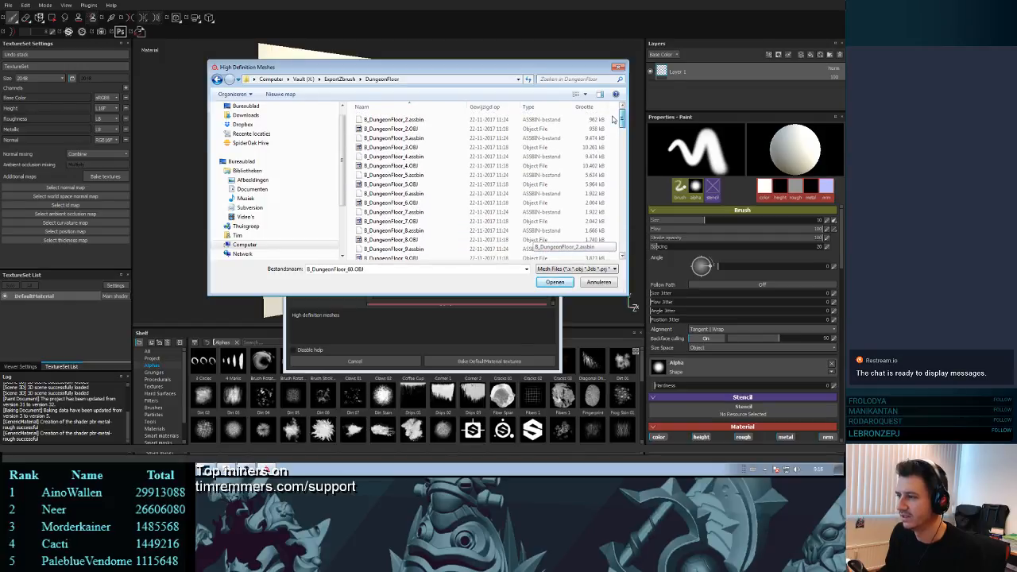
pyautogui.hotkey('ctrl', 'a')
pyautogui.click(560, 284)
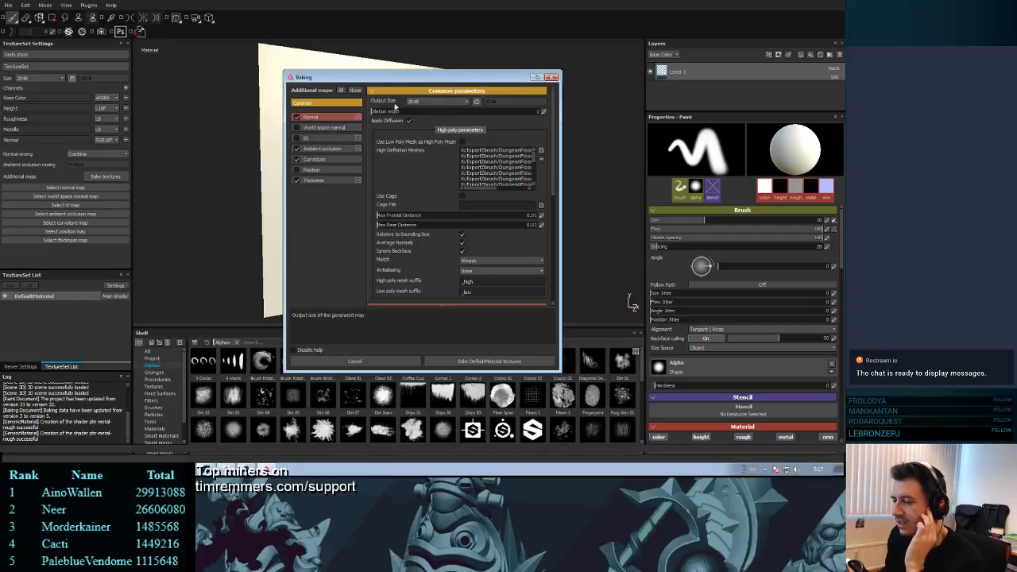
# - Bake the DefaultMaterial textures at output size 256 with max frontal and max rear distances of 0.05
pyautogui.click(528, 215)
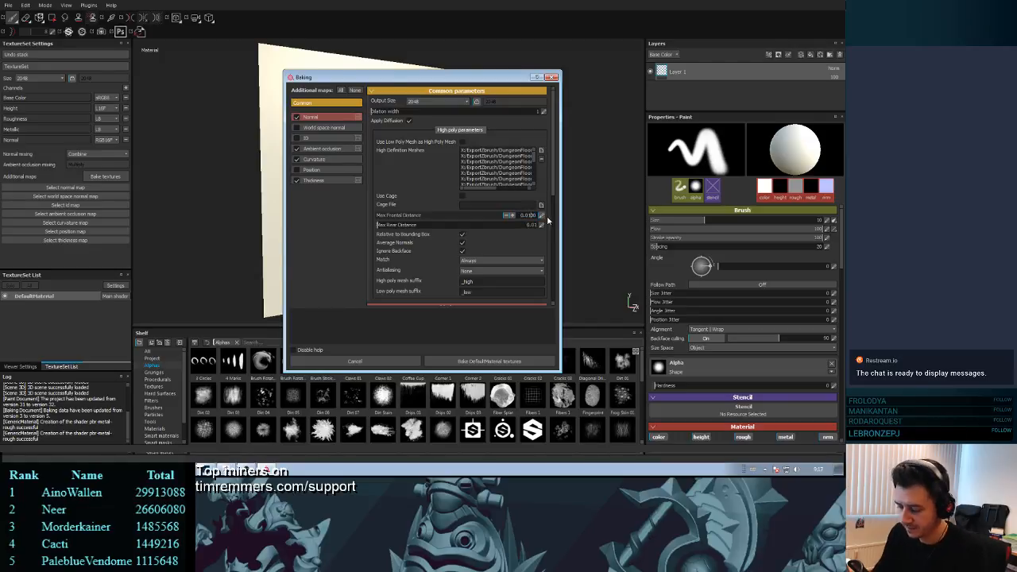
pyautogui.press('Tab')
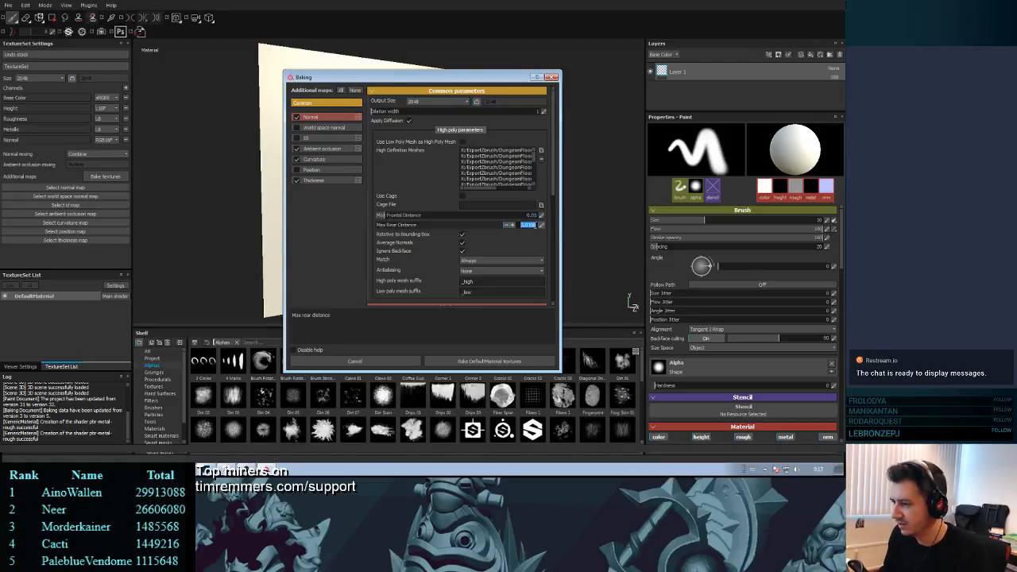
pyautogui.click(531, 226)
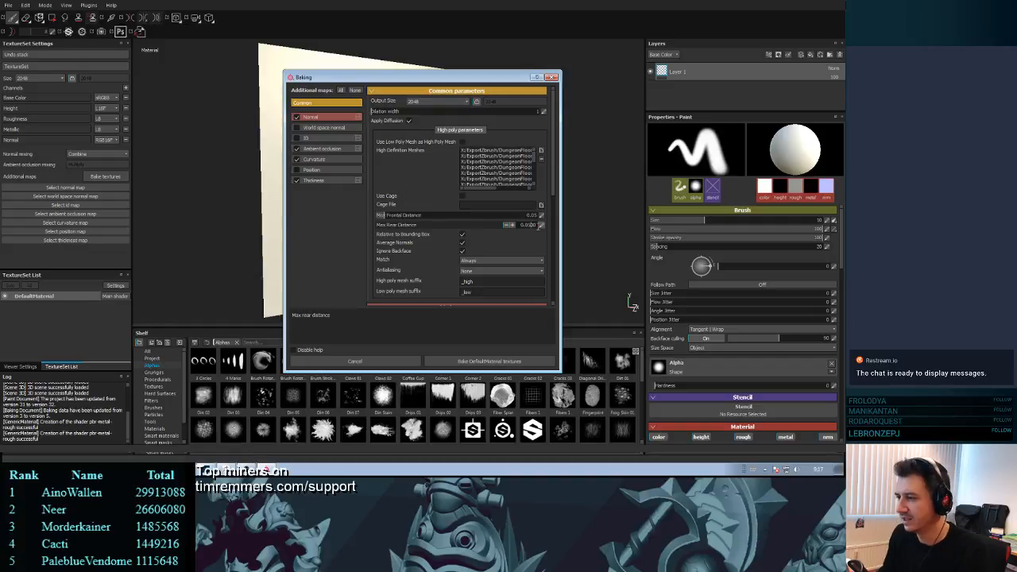
pyautogui.click(421, 102)
pyautogui.click(418, 124)
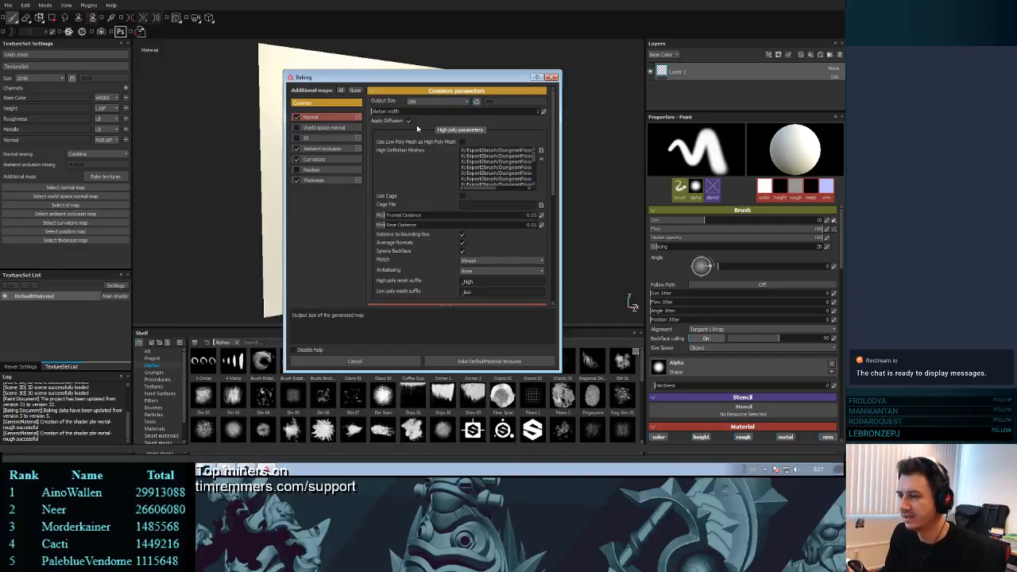
pyautogui.click(488, 361)
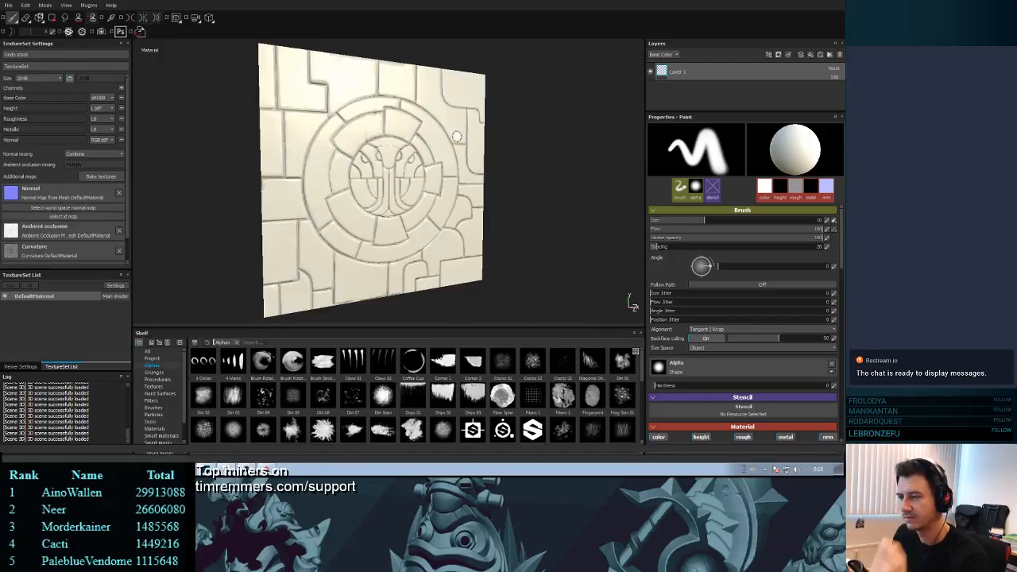
# - Set the bake output size to 2048 and the antialiasing to Subsampling 4x4
pyautogui.keyDown('alt'); pyautogui.moveTo(547, 195); pyautogui.dragTo(504, 191); pyautogui.keyUp('alt')
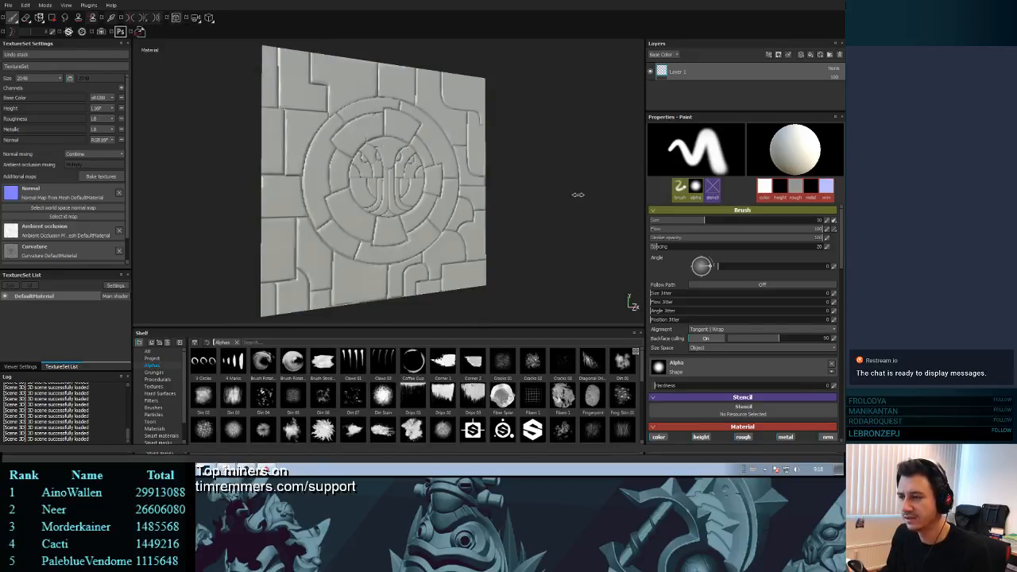
pyautogui.keyDown('alt'); pyautogui.moveTo(577, 195); pyautogui.dragTo(538, 164); pyautogui.keyUp('alt')
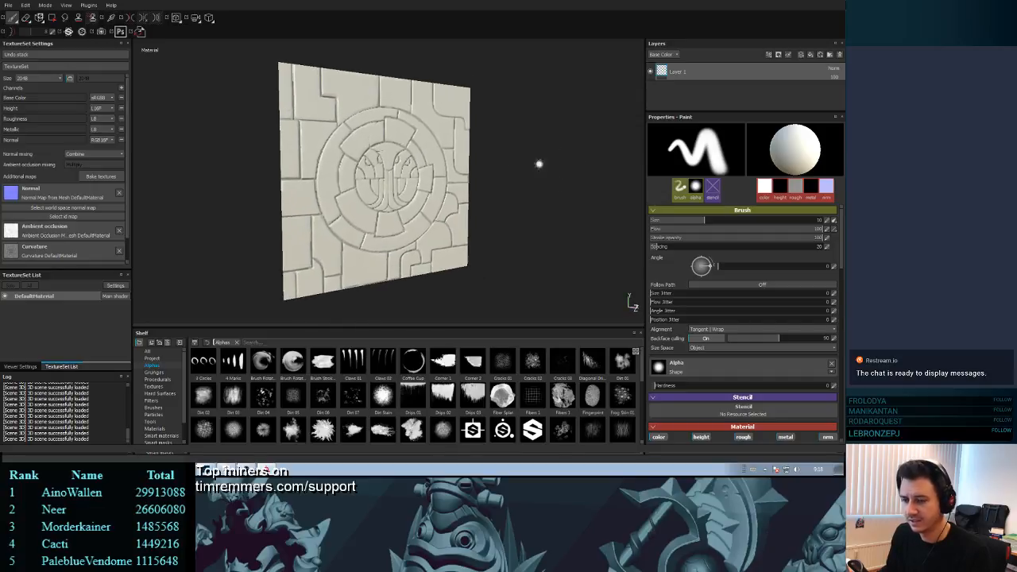
pyautogui.click(101, 176)
pyautogui.click(412, 102)
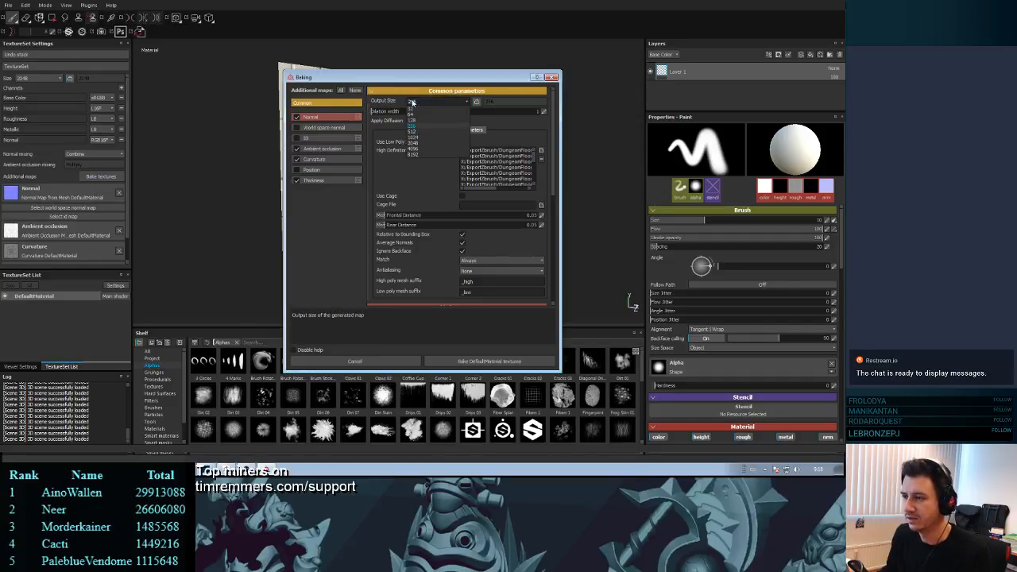
pyautogui.click(415, 145)
pyautogui.click(501, 261)
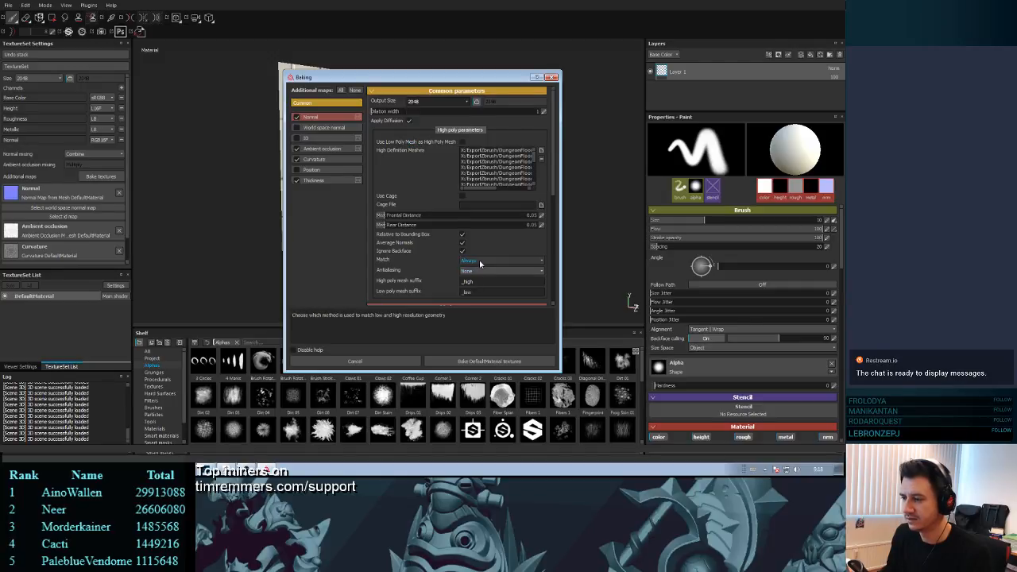
pyautogui.click(469, 268)
pyautogui.click(501, 270)
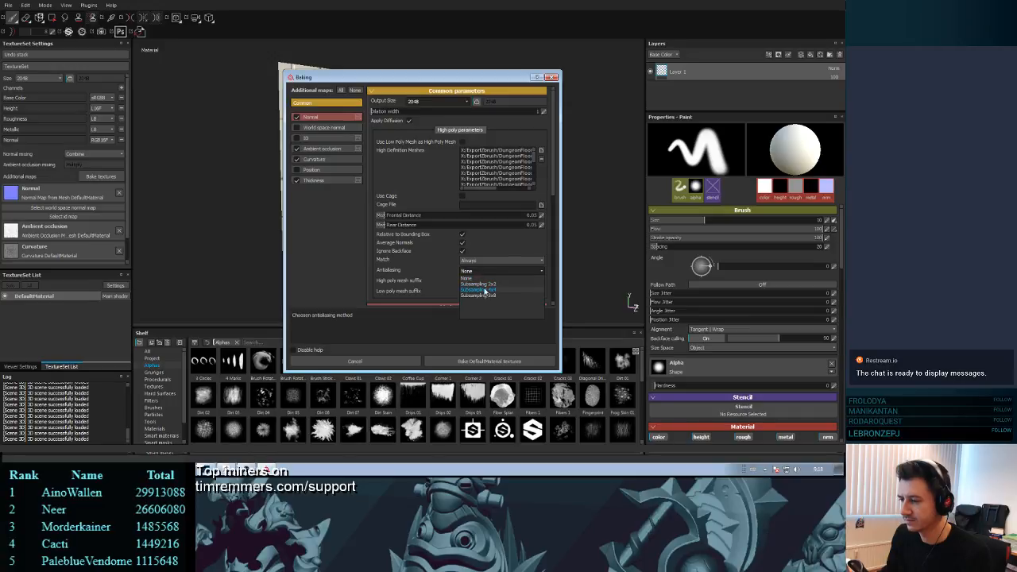
pyautogui.click(484, 290)
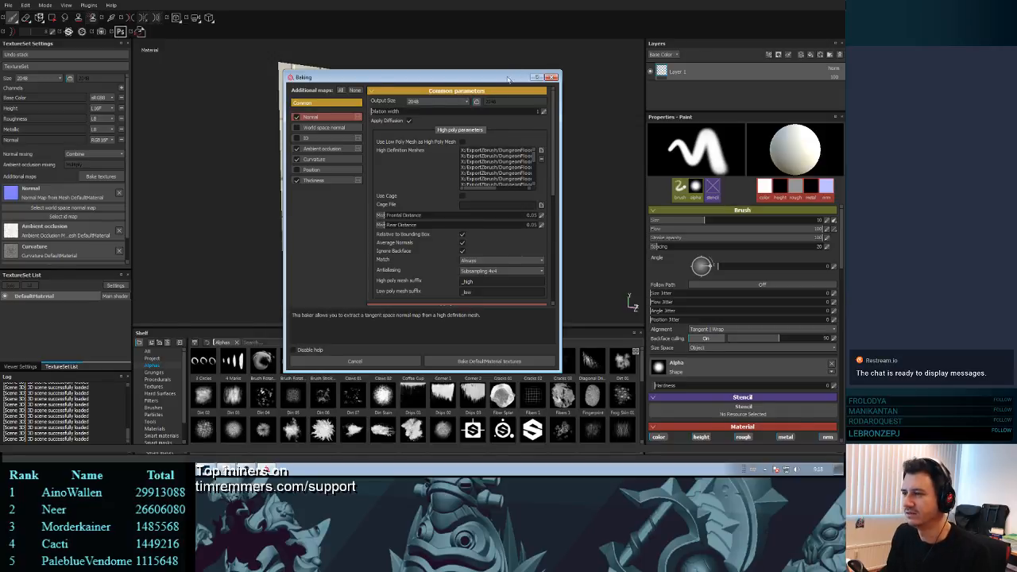
# - Move the baking window clear of the floor model and start baking the DefaultMaterial textures again
pyautogui.moveTo(508, 80); pyautogui.dragTo(476, 66)
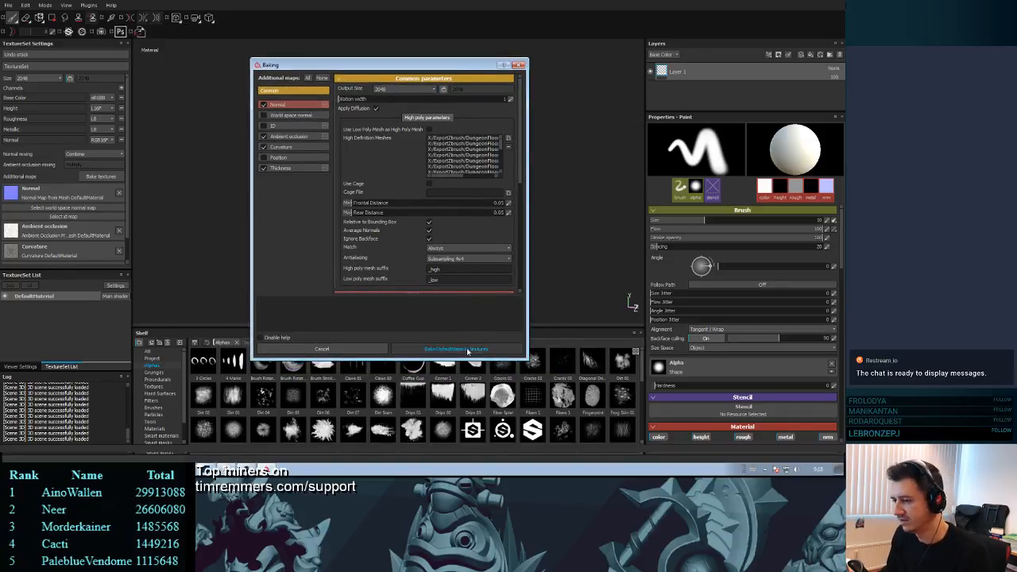
pyautogui.click(467, 351)
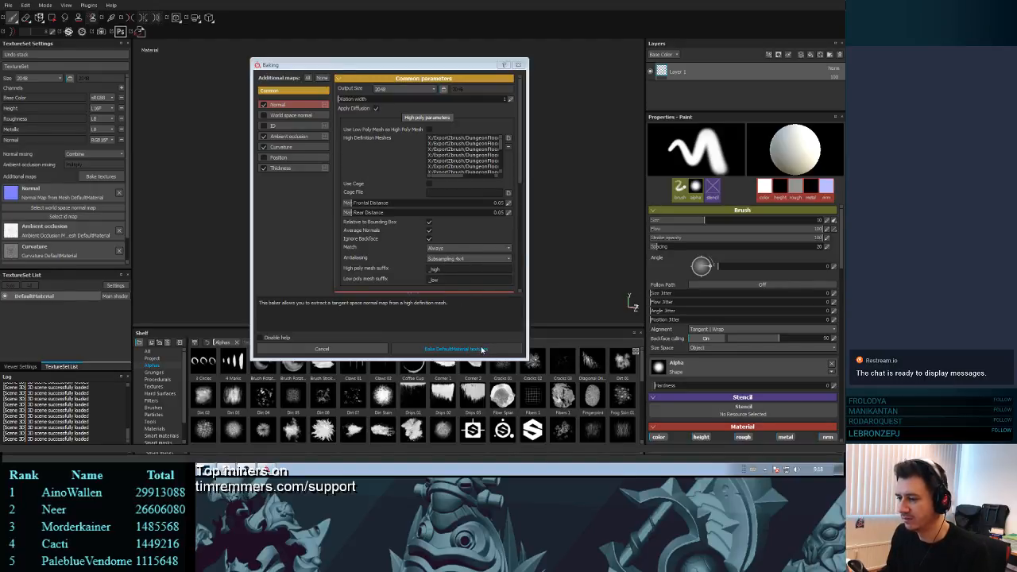
pyautogui.moveTo(380, 65); pyautogui.dragTo(621, 63)
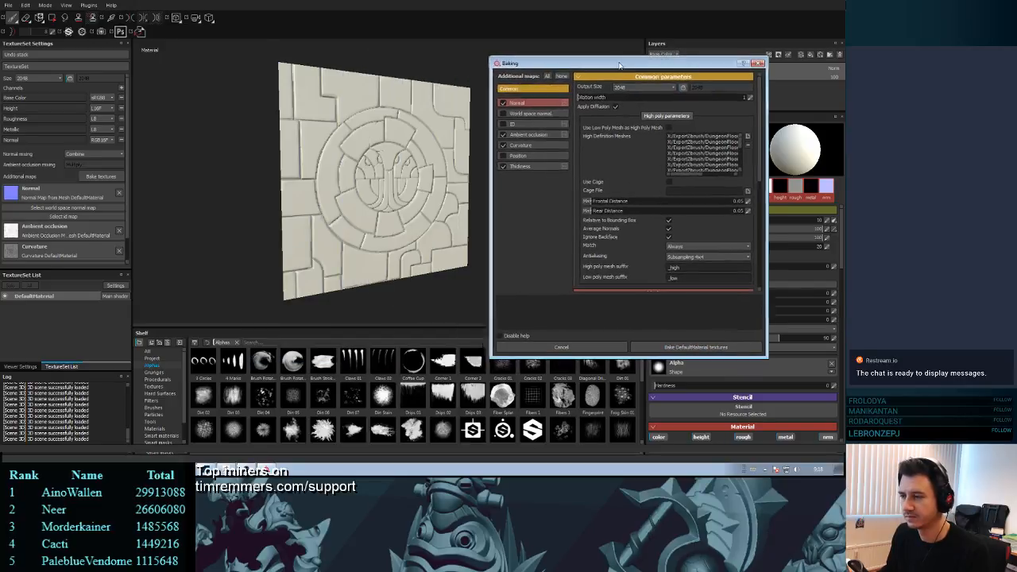
pyautogui.click(706, 347)
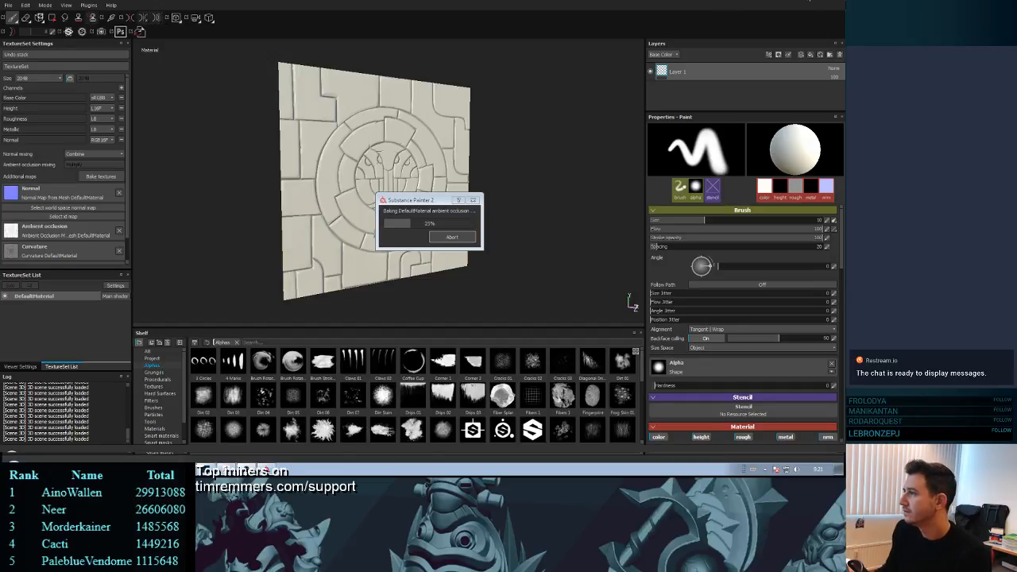
# - Minimize the Substance Painter and ZBrush windows to reach the desktop during the bake
pyautogui.click(807, 1)
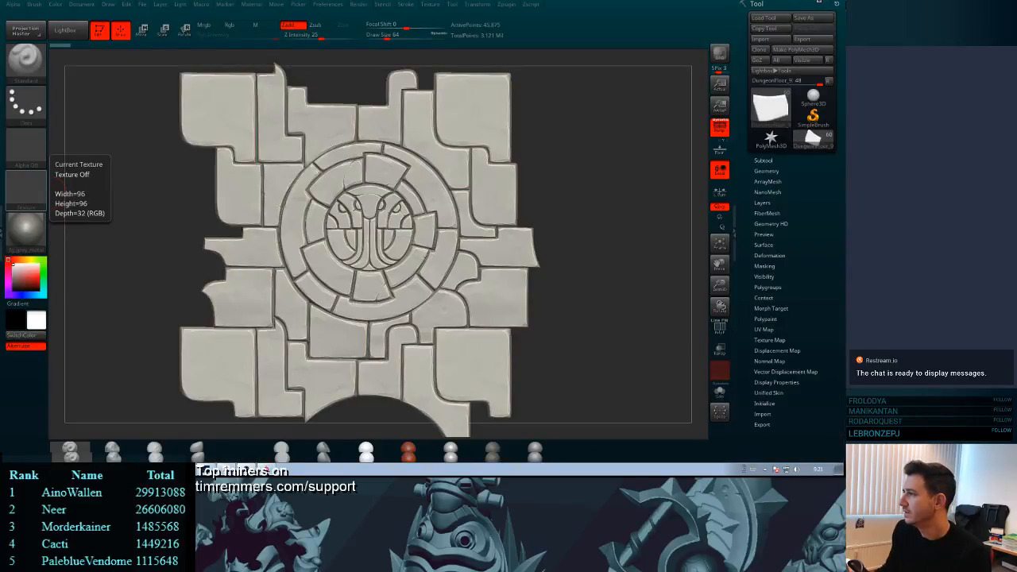
pyautogui.click(824, 3)
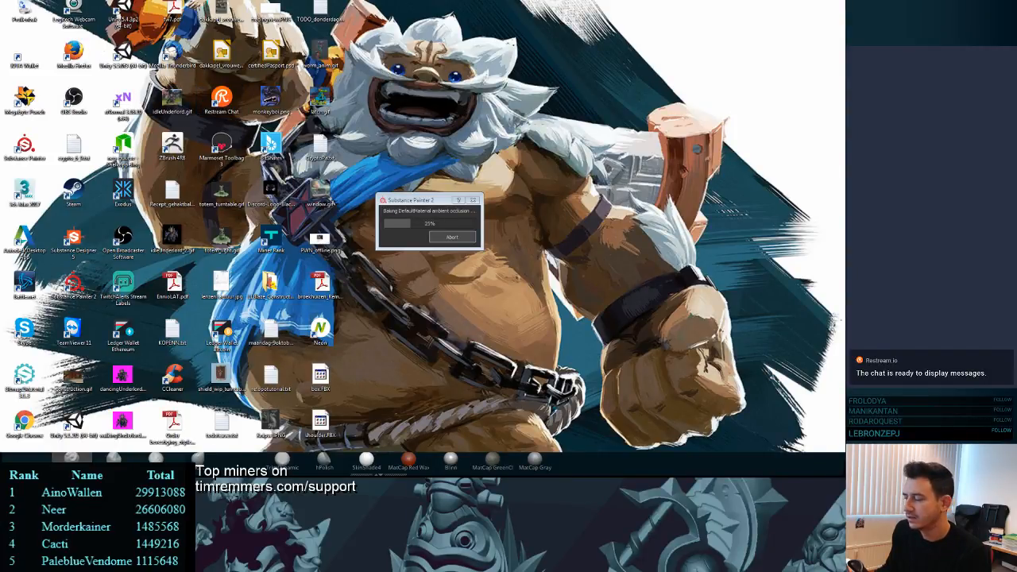
# - Bring up the stream chat window and move it clear of the Substance Painter workspace
pyautogui.click(225, 460)
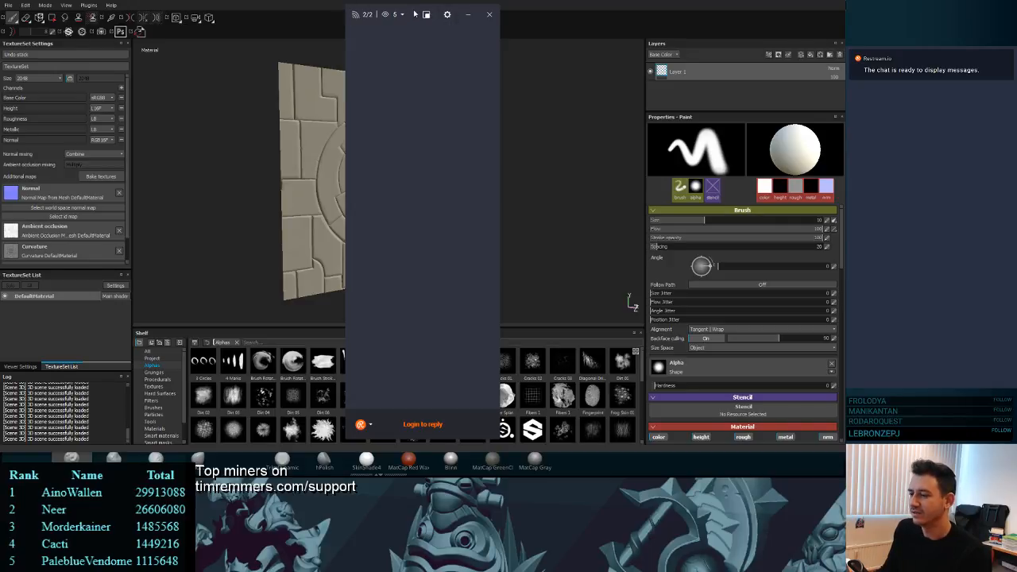
pyautogui.moveTo(415, 15)
pyautogui.mouseDown()
pyautogui.moveTo(758, 51)
pyautogui.moveTo(919, 52)
pyautogui.mouseUp()
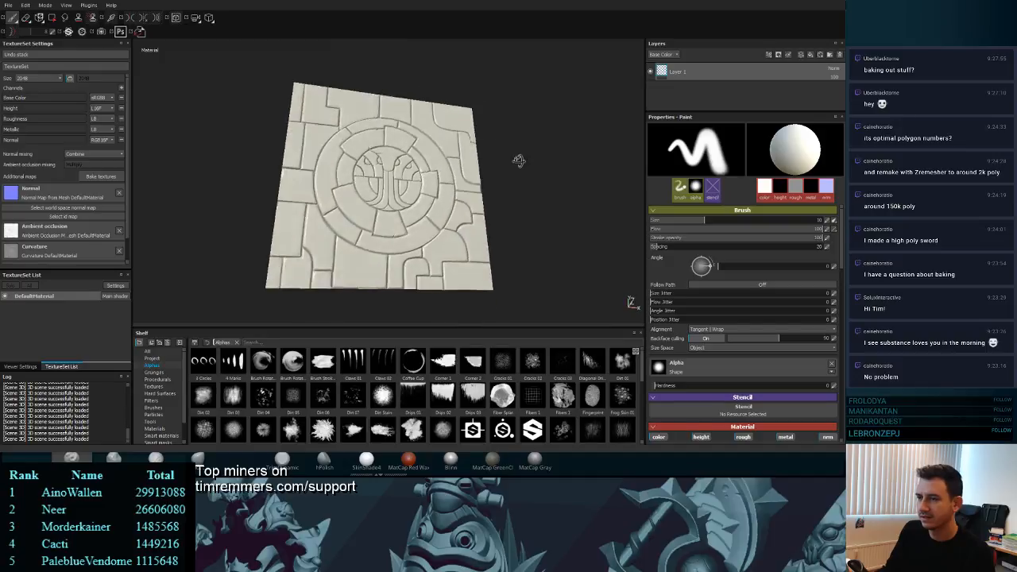
# - Examine the baked normal and ambient occlusion detail on the floor plane from several angles, including the central emblem
pyautogui.keyDown('alt'); pyautogui.moveTo(519, 161); pyautogui.dragTo(501, 179); pyautogui.keyUp('alt')
pyautogui.keyDown('alt'); pyautogui.moveTo(440, 157); pyautogui.dragTo(445, 286, button='right'); pyautogui.keyUp('alt')
pyautogui.keyDown('alt'); pyautogui.moveTo(445, 286); pyautogui.dragTo(429, 267, button='middle'); pyautogui.keyUp('alt')
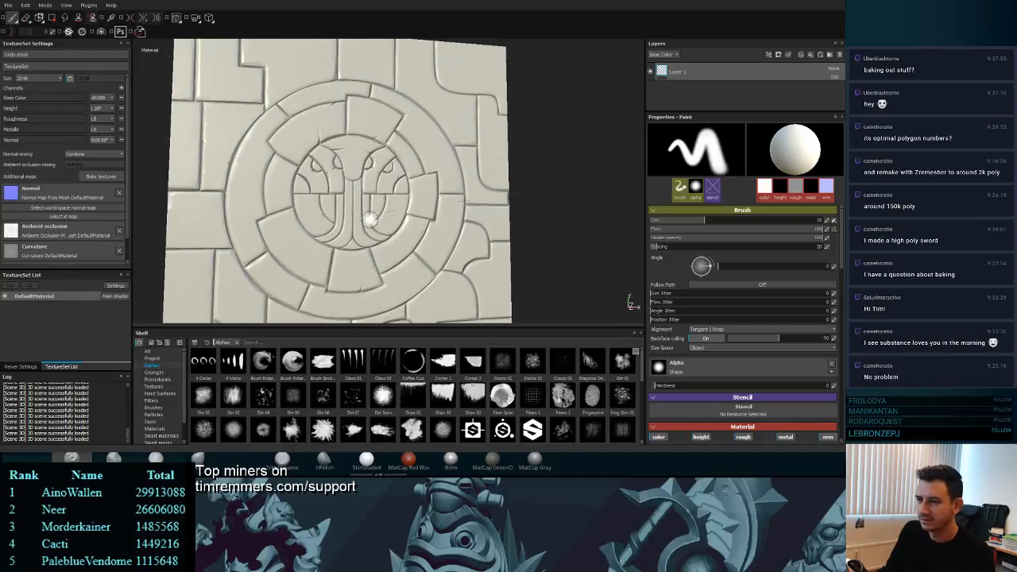
pyautogui.keyDown('shift'); pyautogui.moveTo(371, 219); pyautogui.dragTo(354, 253, button='right'); pyautogui.keyUp('shift')
pyautogui.keyDown('alt'); pyautogui.moveTo(359, 199); pyautogui.dragTo(399, 220); pyautogui.keyUp('alt')
pyautogui.keyDown('alt'); pyautogui.moveTo(399, 216); pyautogui.dragTo(390, 154, button='right'); pyautogui.keyUp('alt')
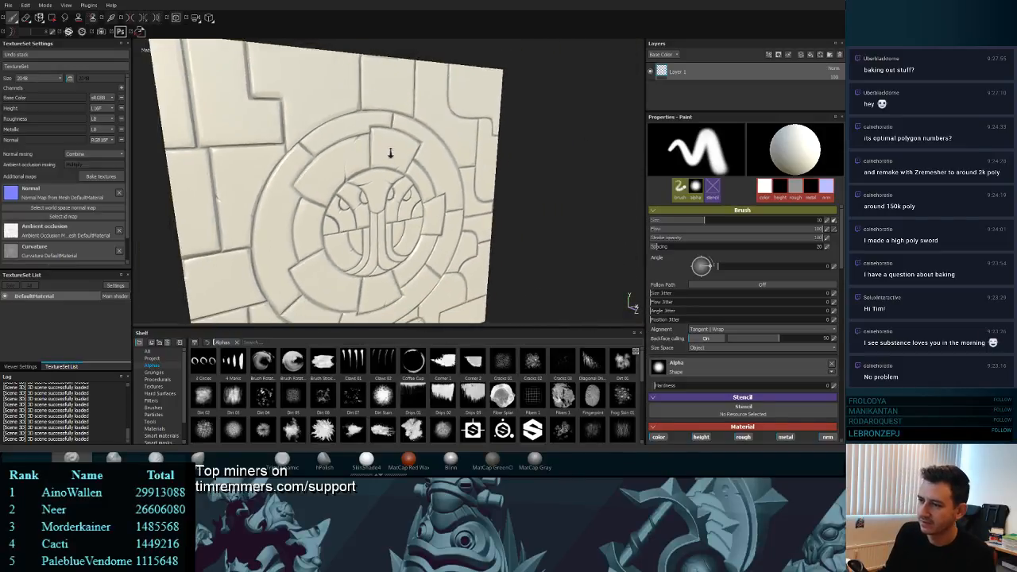
pyautogui.keyDown('alt'); pyautogui.moveTo(390, 154); pyautogui.dragTo(402, 185); pyautogui.keyUp('alt')
pyautogui.keyDown('alt'); pyautogui.moveTo(406, 192); pyautogui.dragTo(409, 152, button='right'); pyautogui.keyUp('alt')
pyautogui.keyDown('alt'); pyautogui.moveTo(429, 201); pyautogui.dragTo(393, 161, button='middle'); pyautogui.keyUp('alt')
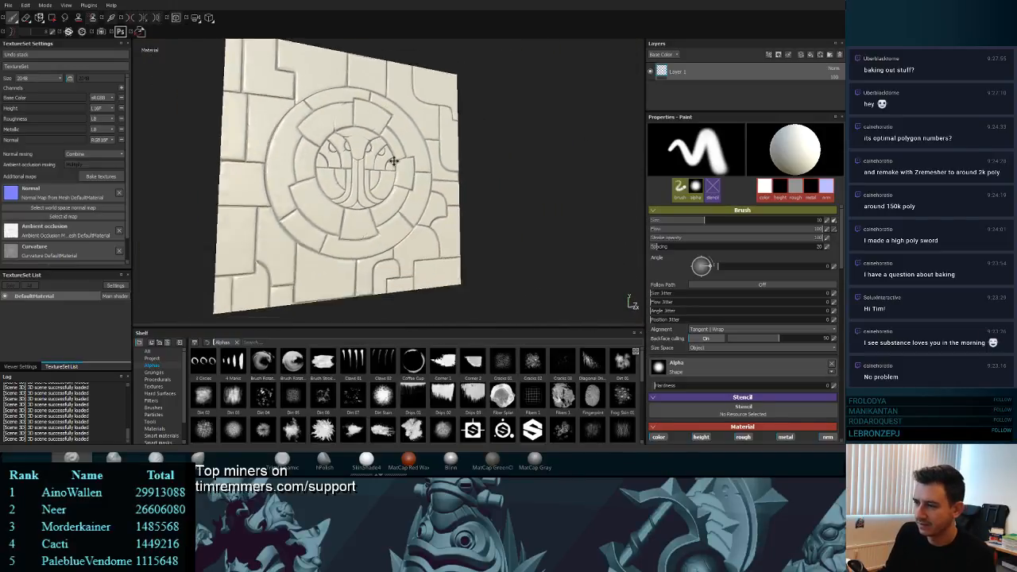
pyautogui.keyDown('alt'); pyautogui.moveTo(393, 162); pyautogui.dragTo(401, 176); pyautogui.keyUp('alt')
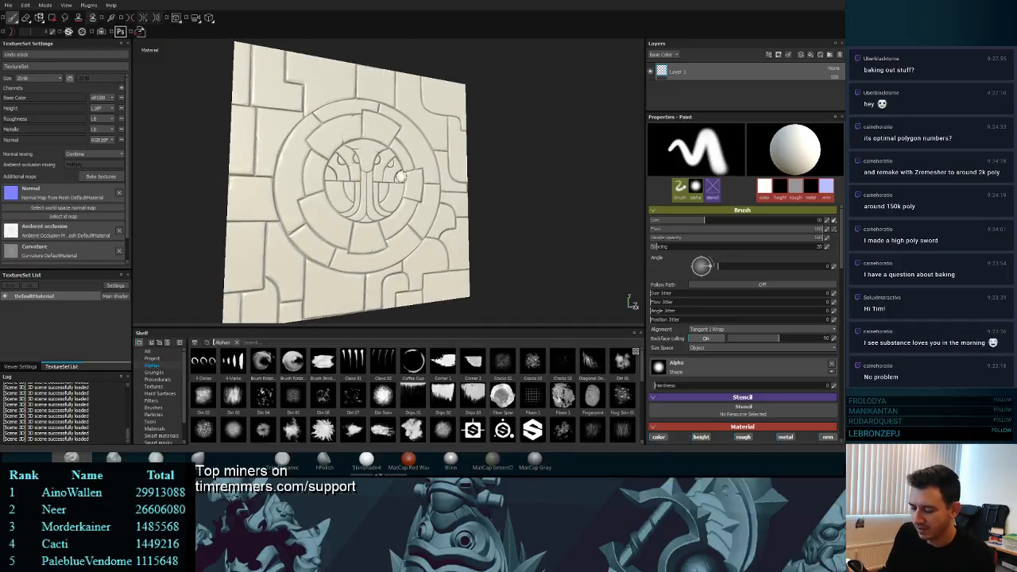
# - Switch to ZBrush, check the total point count of the high-poly dungeon floor, and return to Substance Painter
pyautogui.hotkey('alt', 'Tab')
pyautogui.hotkey('alt', 'Tab')
pyautogui.hotkey('alt', 'Tab')
pyautogui.hotkey('alt', 'Tab')
pyautogui.hotkey('alt', 'Tab')
pyautogui.hotkey('alt', 'Tab')
pyautogui.hotkey('alt', 'Tab')
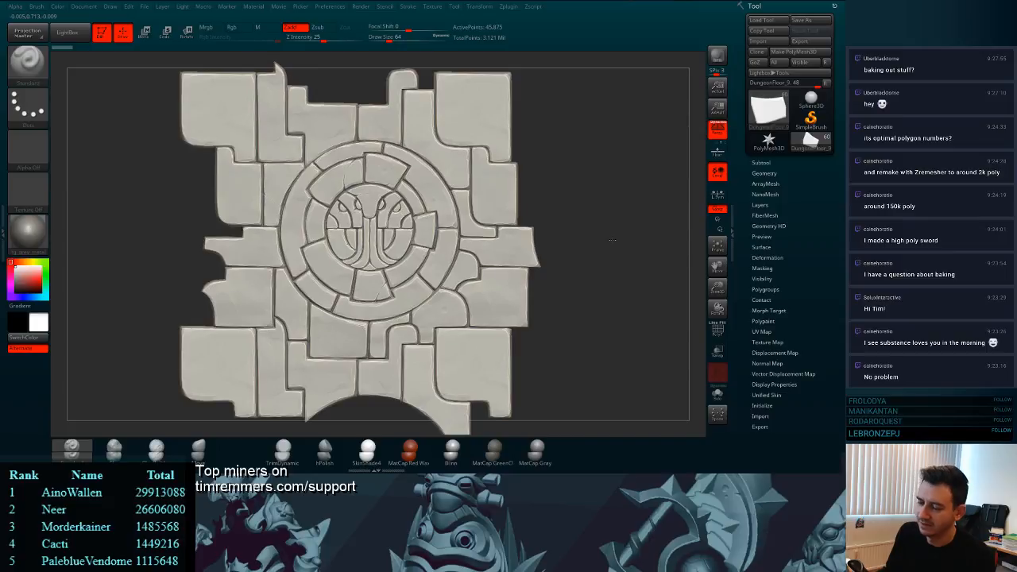
pyautogui.keyDown('alt'); pyautogui.moveTo(591, 246); pyautogui.dragTo(591, 218); pyautogui.keyUp('alt')
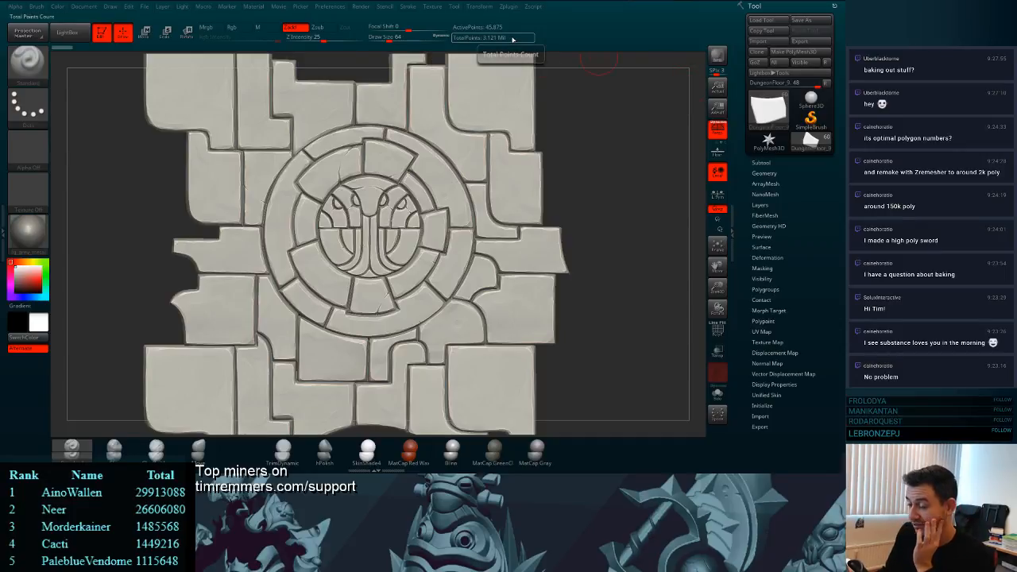
pyautogui.hotkey('alt', 'Tab')
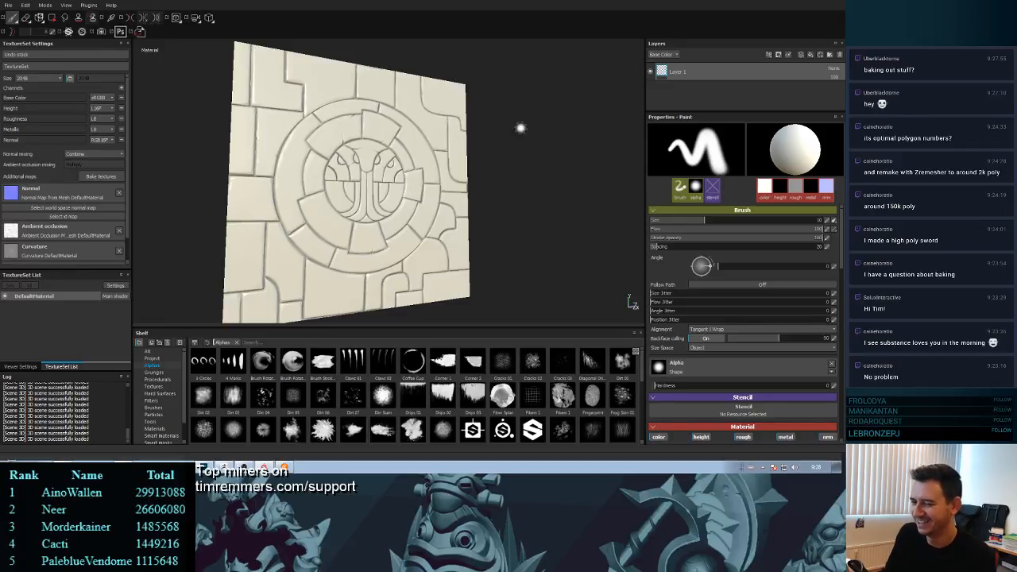
# - Rotate the environment lighting and inspect the baked stone edges and cracks around the central emblem
pyautogui.keyDown('shift'); pyautogui.moveTo(530, 189); pyautogui.dragTo(462, 207, button='right'); pyautogui.keyUp('shift')
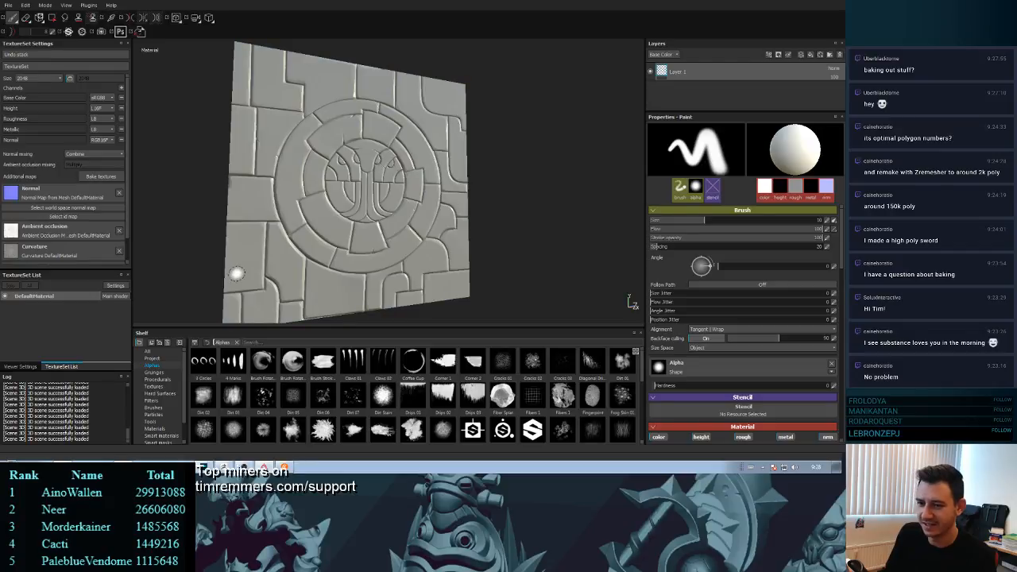
pyautogui.moveTo(333, 216)
pyautogui.keyDown('alt'); pyautogui.mouseDown()
pyautogui.moveTo(307, 227)
pyautogui.moveTo(241, 213)
pyautogui.moveTo(319, 214)
pyautogui.mouseUp(); pyautogui.keyUp('alt')
pyautogui.keyDown('alt'); pyautogui.moveTo(348, 172); pyautogui.dragTo(368, 283, button='right'); pyautogui.keyUp('alt')
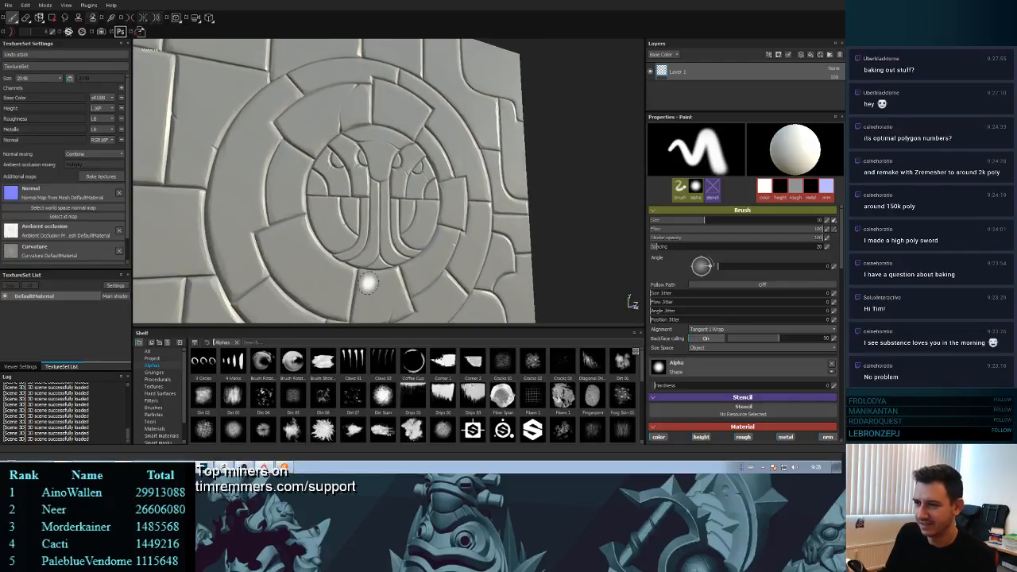
pyautogui.moveTo(406, 138)
pyautogui.keyDown('alt'); pyautogui.mouseDown()
pyautogui.moveTo(380, 131)
pyautogui.moveTo(430, 115)
pyautogui.moveTo(443, 162)
pyautogui.moveTo(486, 172)
pyautogui.moveTo(504, 164)
pyautogui.moveTo(323, 170)
pyautogui.moveTo(341, 176)
pyautogui.mouseUp(); pyautogui.keyUp('alt')
pyautogui.keyDown('alt'); pyautogui.moveTo(378, 179); pyautogui.dragTo(371, 40, button='right'); pyautogui.keyUp('alt')
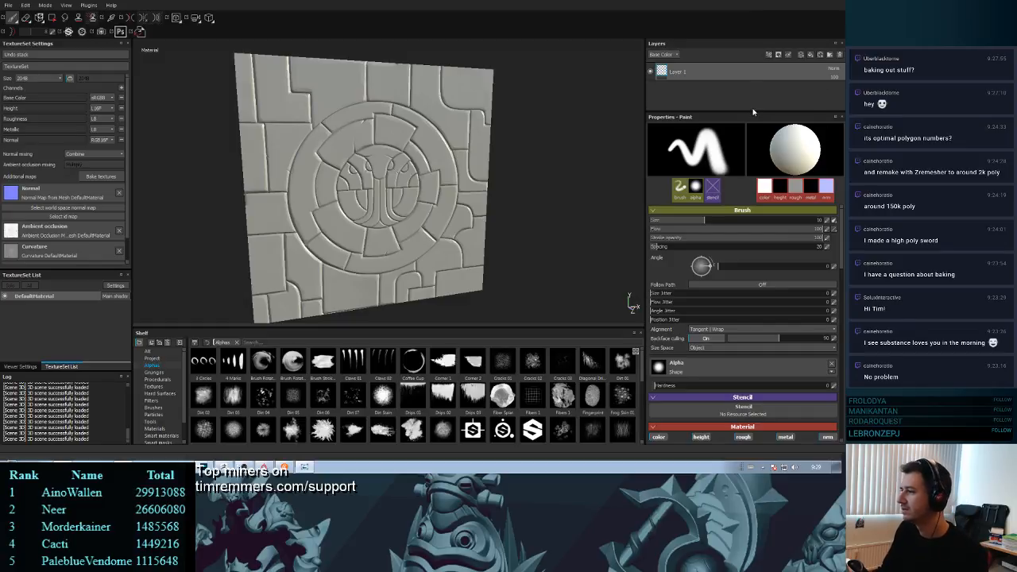
# - Enlarge the layer stack area and add the DungeonStone smart material above Layer 1
pyautogui.moveTo(753, 112); pyautogui.dragTo(753, 192)
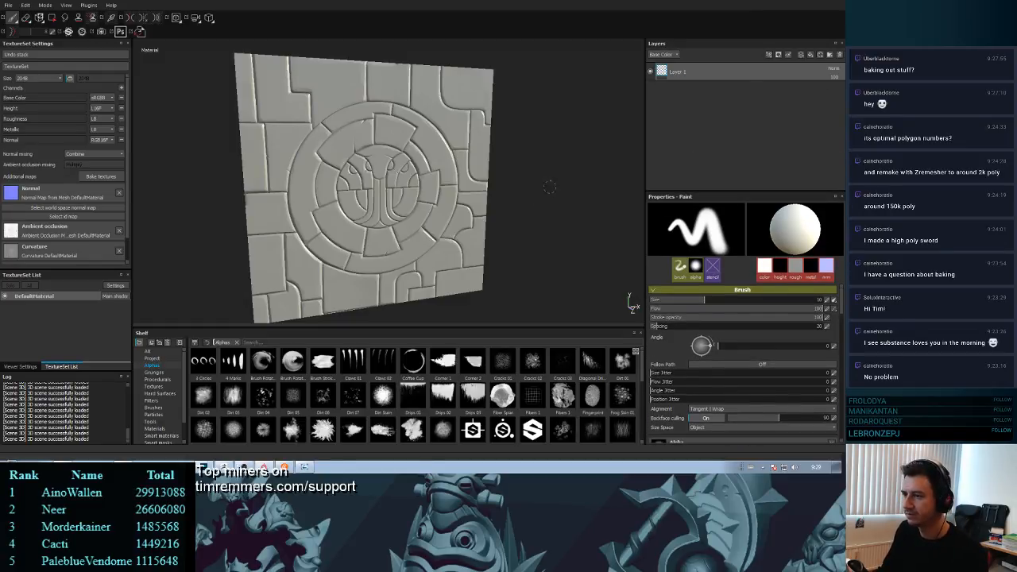
pyautogui.keyDown('alt'); pyautogui.moveTo(545, 207); pyautogui.dragTo(545, 178); pyautogui.keyUp('alt')
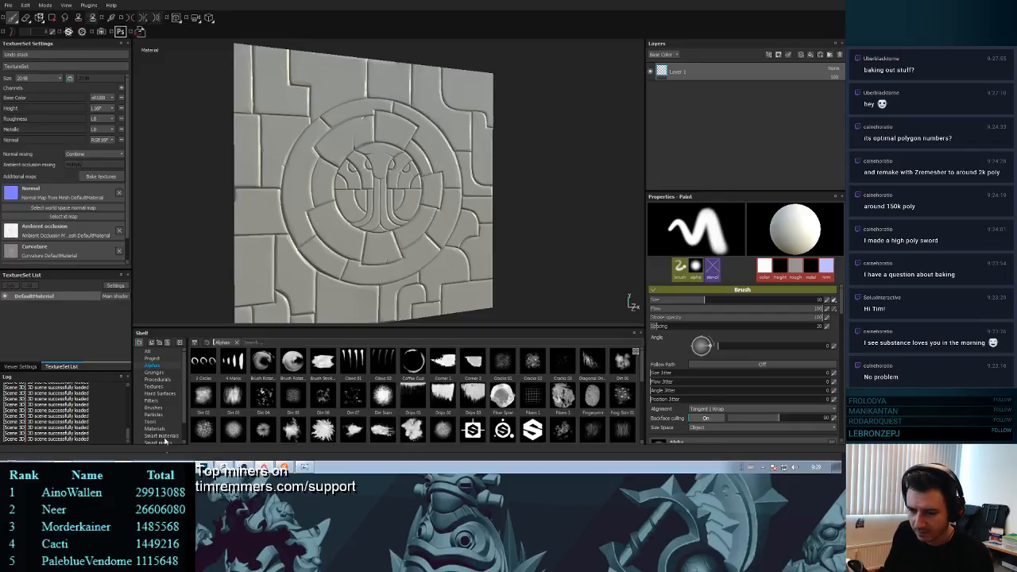
pyautogui.click(163, 436)
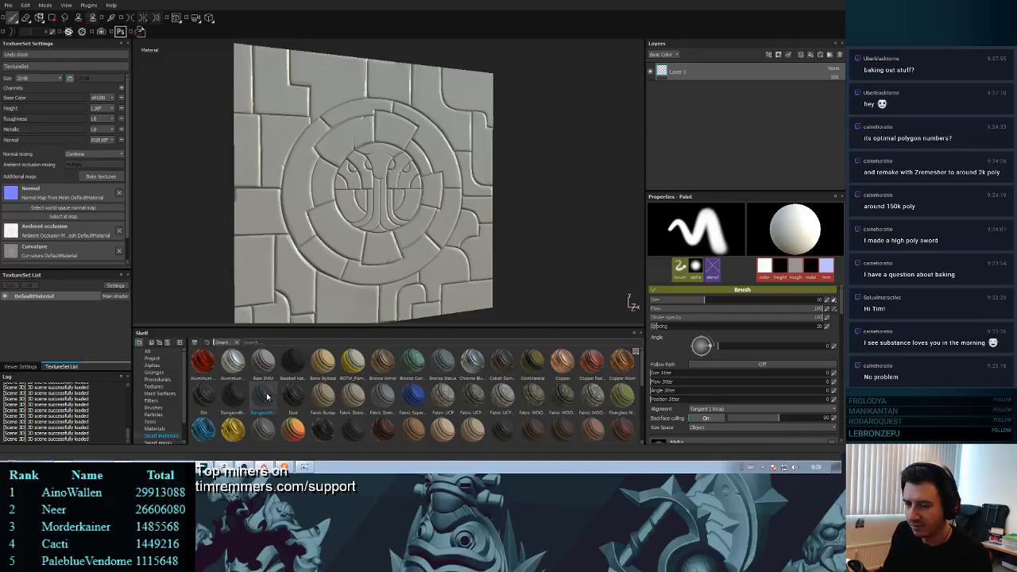
pyautogui.moveTo(268, 395); pyautogui.dragTo(732, 63)
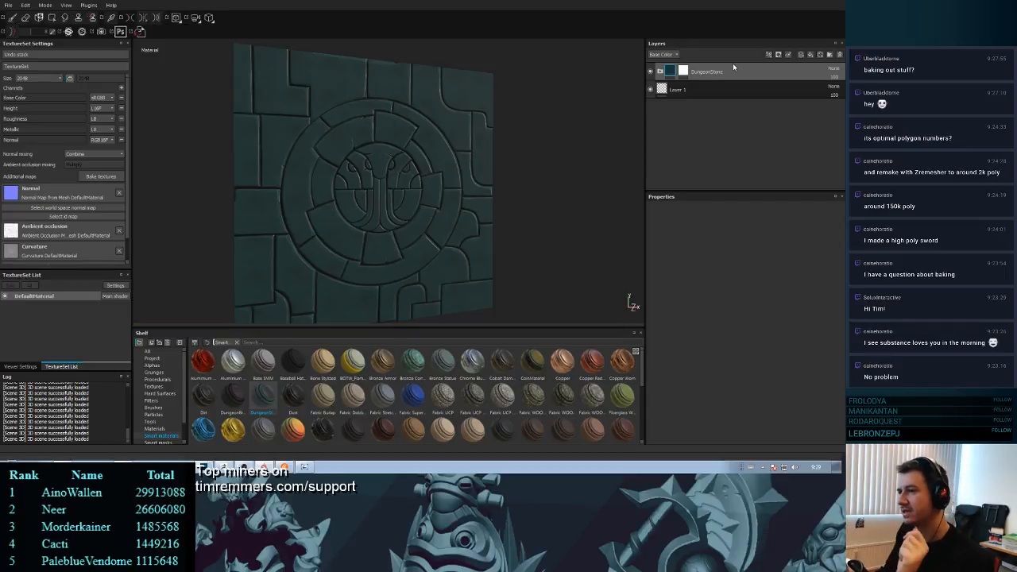
# - Examine how the DungeonStone material looks on the floor, up close at the emblem and across the surrounding stones
pyautogui.keyDown('alt'); pyautogui.moveTo(501, 135); pyautogui.dragTo(502, 110); pyautogui.keyUp('alt')
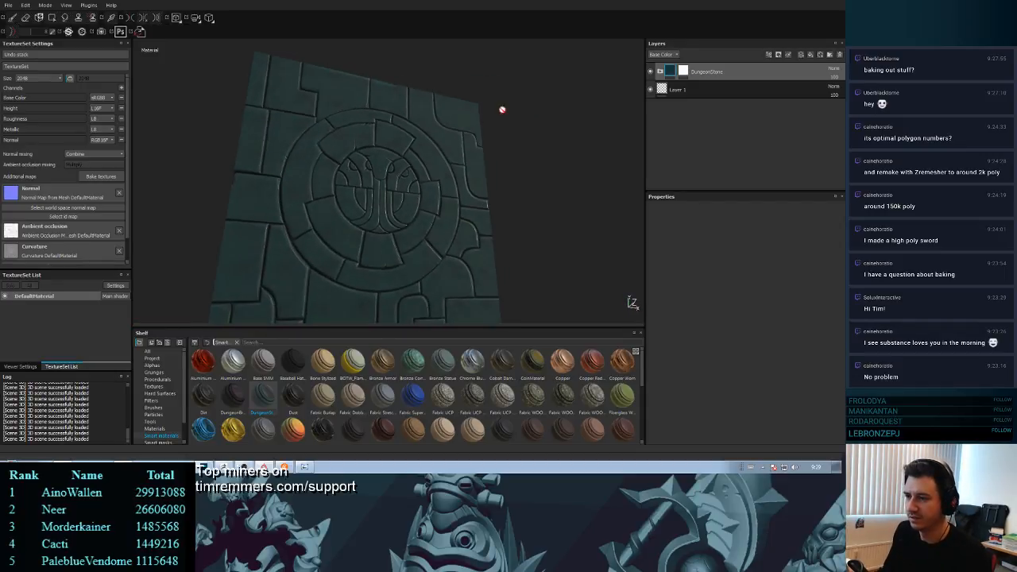
pyautogui.keyDown('alt'); pyautogui.moveTo(502, 109); pyautogui.dragTo(472, 273, button='right'); pyautogui.keyUp('alt')
pyautogui.keyDown('alt'); pyautogui.moveTo(472, 273); pyautogui.dragTo(552, 156, button='middle'); pyautogui.keyUp('alt')
pyautogui.keyDown('alt'); pyautogui.moveTo(552, 156); pyautogui.dragTo(520, 181); pyautogui.keyUp('alt')
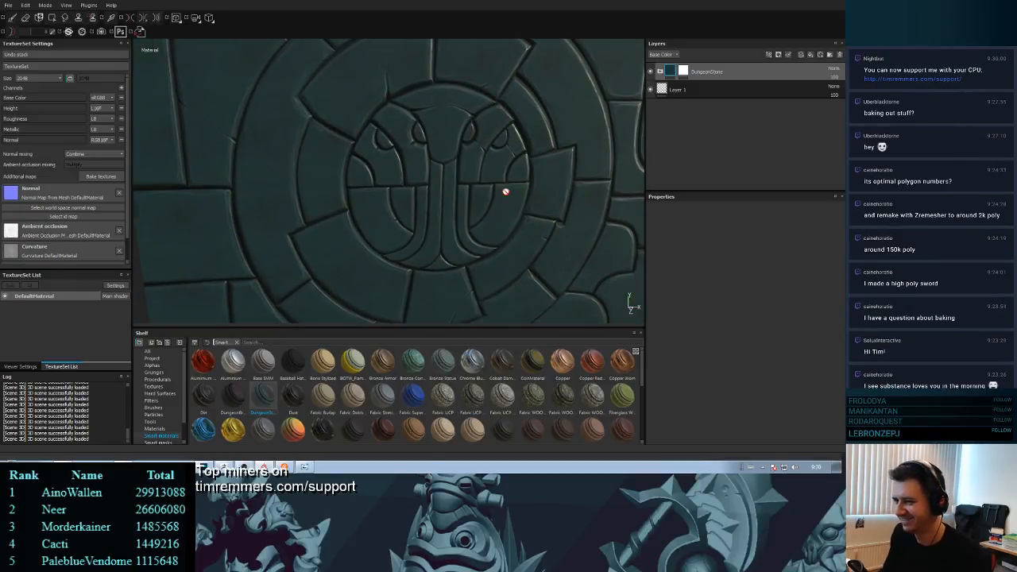
pyautogui.keyDown('alt'); pyautogui.moveTo(506, 192); pyautogui.dragTo(485, 178); pyautogui.keyUp('alt')
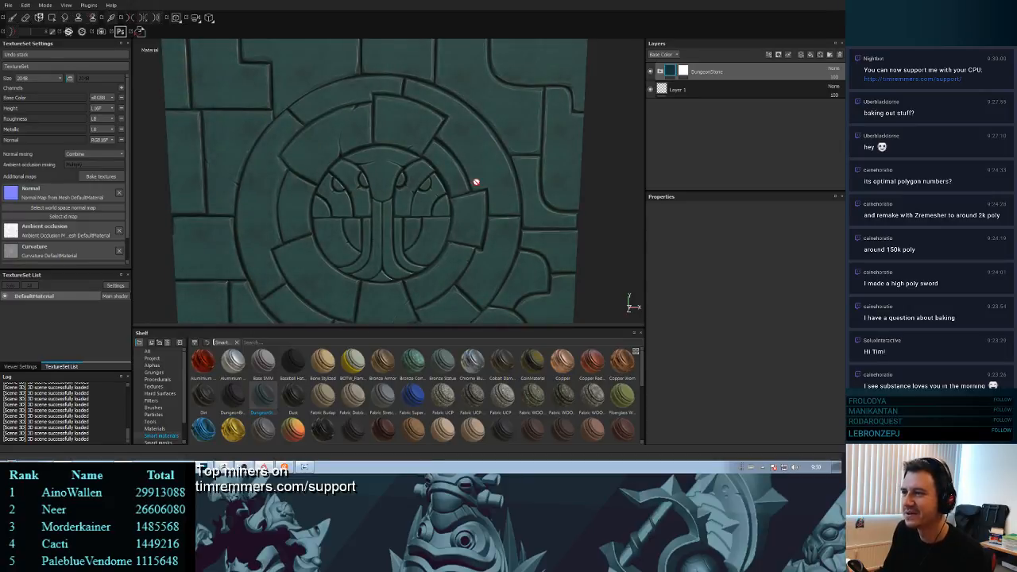
pyautogui.keyDown('alt'); pyautogui.moveTo(474, 182); pyautogui.dragTo(482, 216, button='right'); pyautogui.keyUp('alt')
pyautogui.keyDown('alt'); pyautogui.moveTo(482, 216); pyautogui.dragTo(464, 161); pyautogui.keyUp('alt')
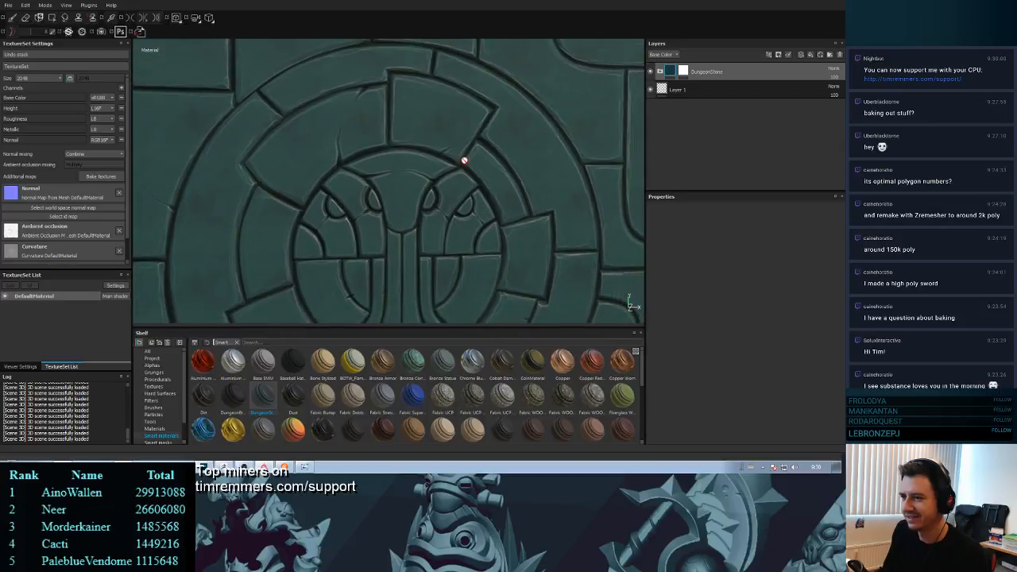
pyautogui.keyDown('alt'); pyautogui.moveTo(471, 216); pyautogui.dragTo(504, 199); pyautogui.keyUp('alt')
pyautogui.keyDown('alt'); pyautogui.moveTo(486, 156); pyautogui.dragTo(498, 143, button='right'); pyautogui.keyUp('alt')
pyautogui.keyDown('alt'); pyautogui.moveTo(499, 144); pyautogui.dragTo(526, 136); pyautogui.keyUp('alt')
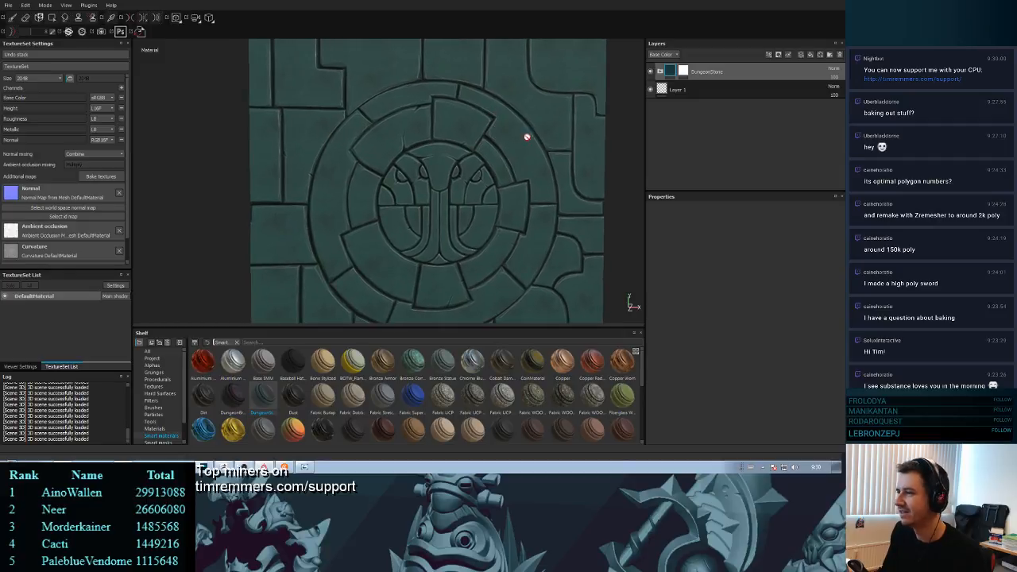
# - Expand the DungeonStone folder and toggle Fill layer 2, Fill layer 6 and Fill layer 1 off and on to compare their effects
pyautogui.click(662, 71)
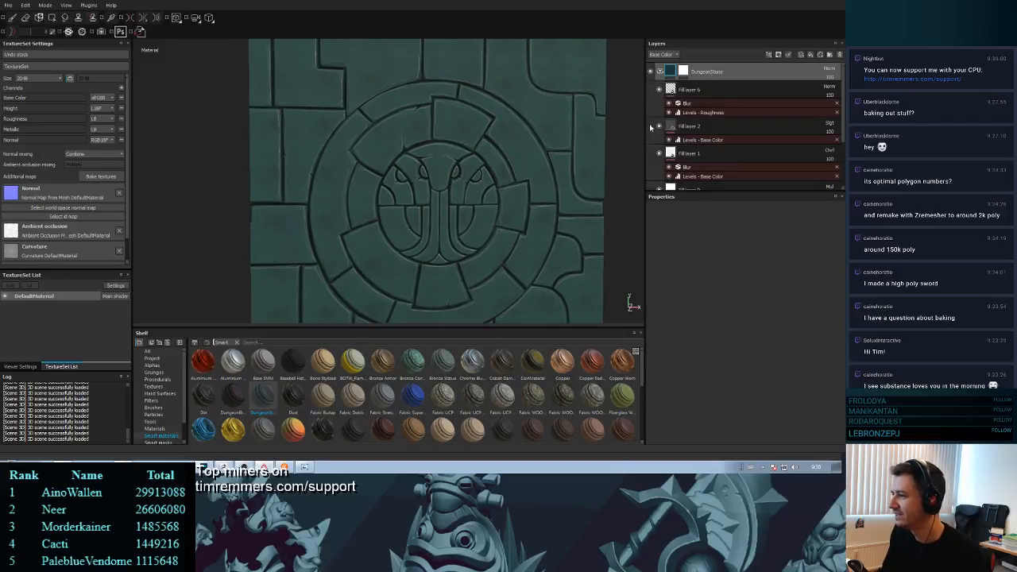
pyautogui.click(660, 127)
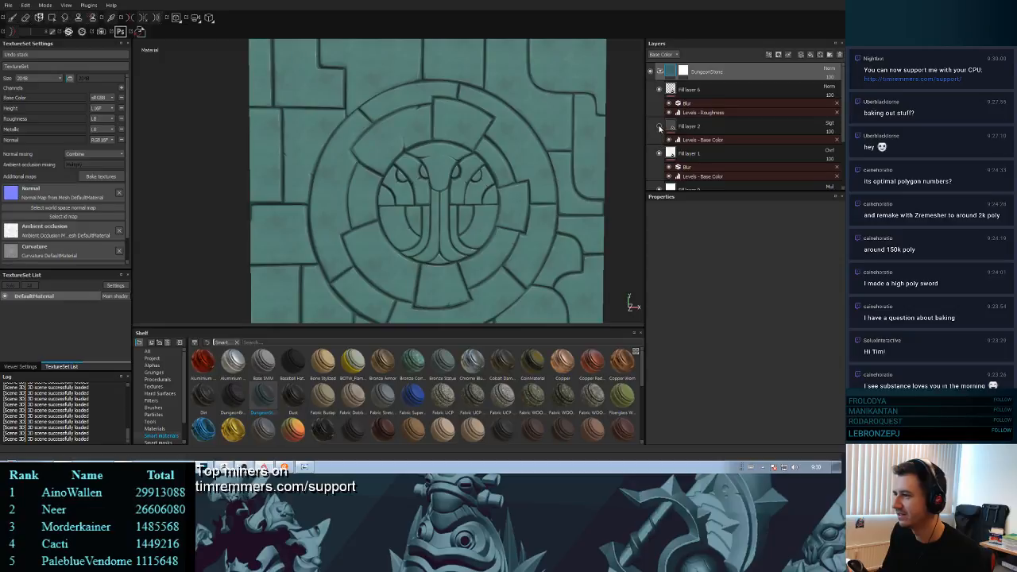
pyautogui.click(660, 127)
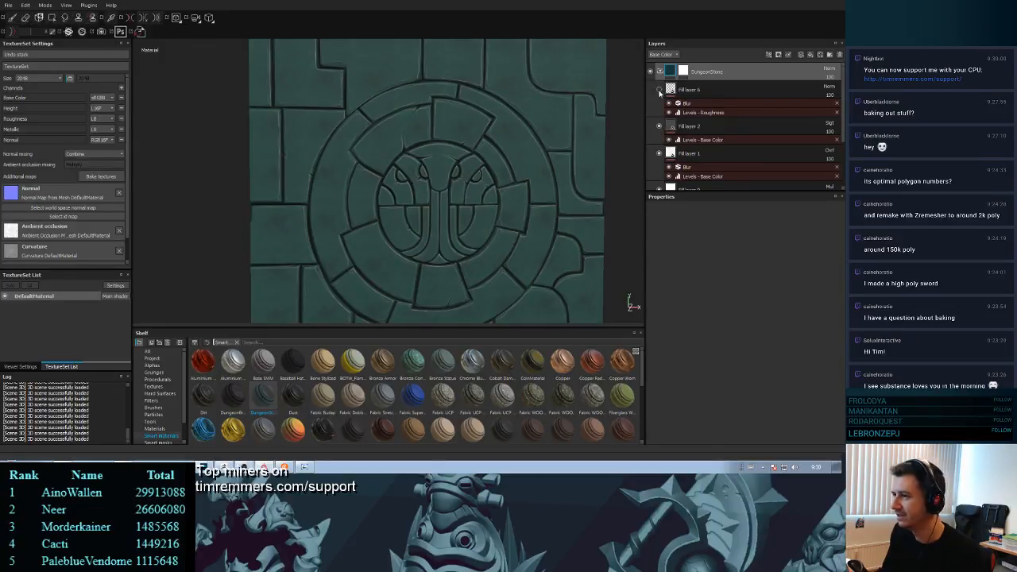
pyautogui.click(659, 92)
pyautogui.scroll(-1, 700, 127)
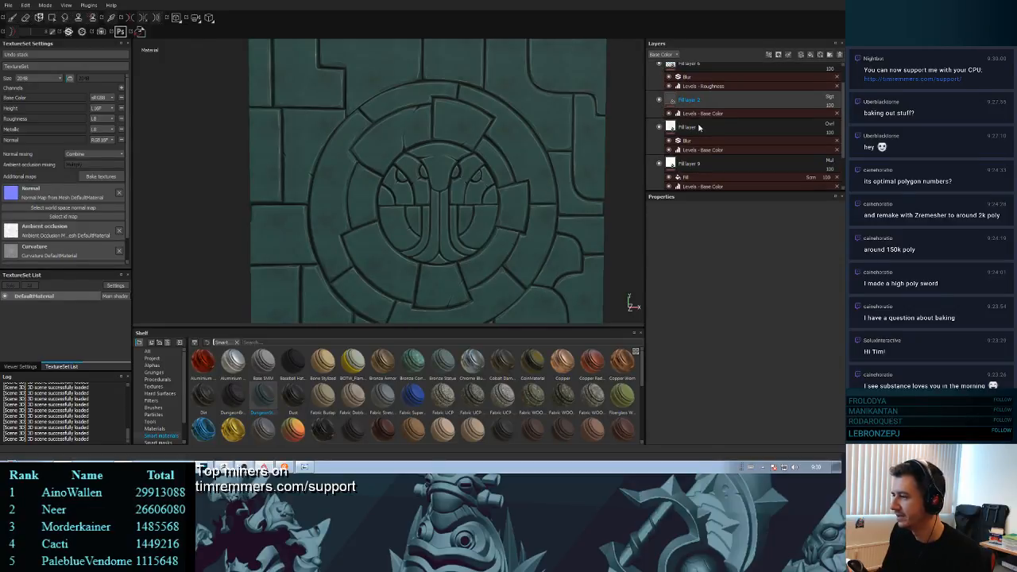
pyautogui.scroll(-1, 699, 127)
pyautogui.scroll(-1, 702, 119)
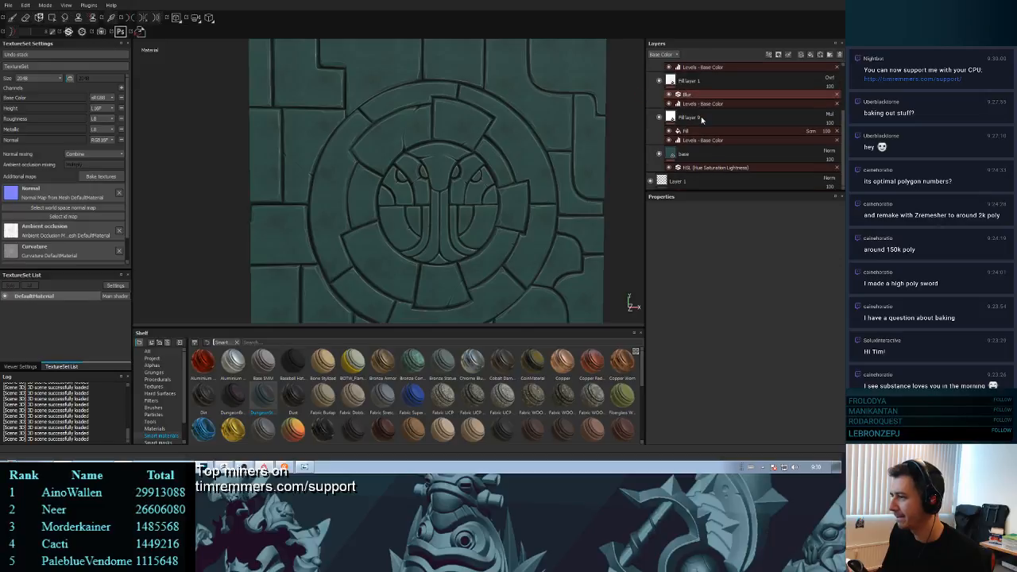
pyautogui.scroll(1, 691, 119)
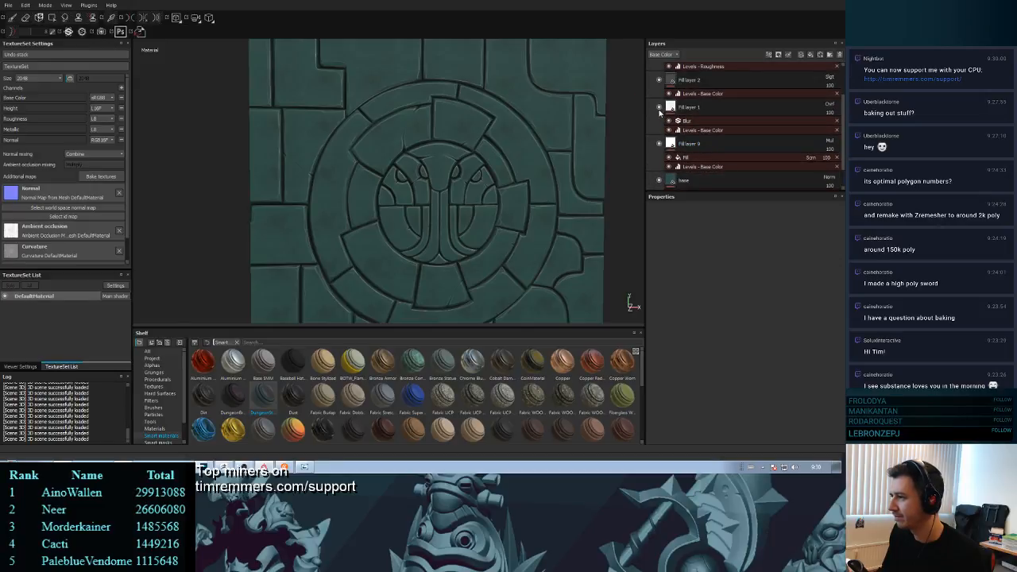
pyautogui.click(659, 107)
pyautogui.click(659, 107)
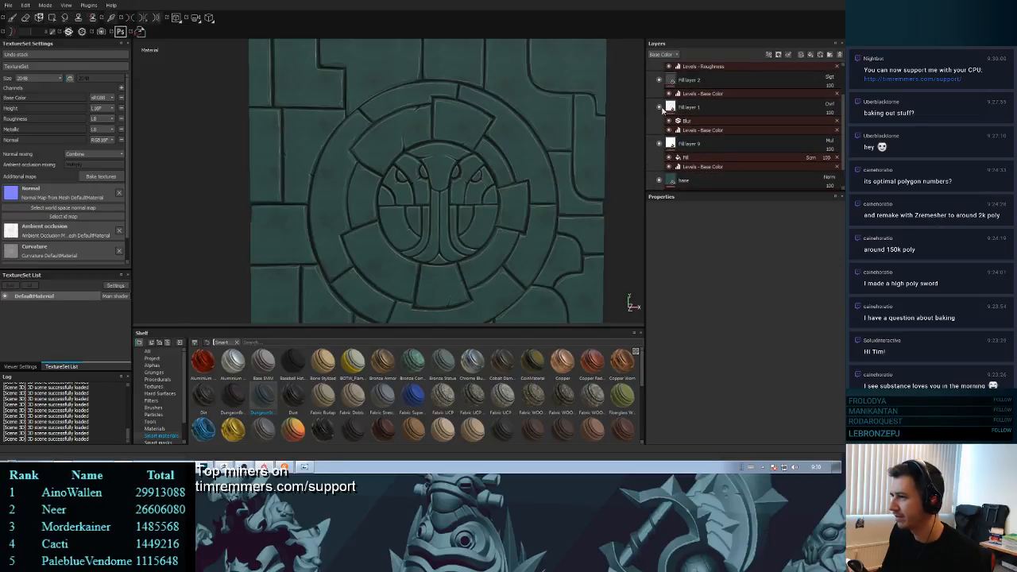
# - Try a larger UV scale for the ambient occlusion map on Fill layer 1 and set it back to 1
pyautogui.click(672, 111)
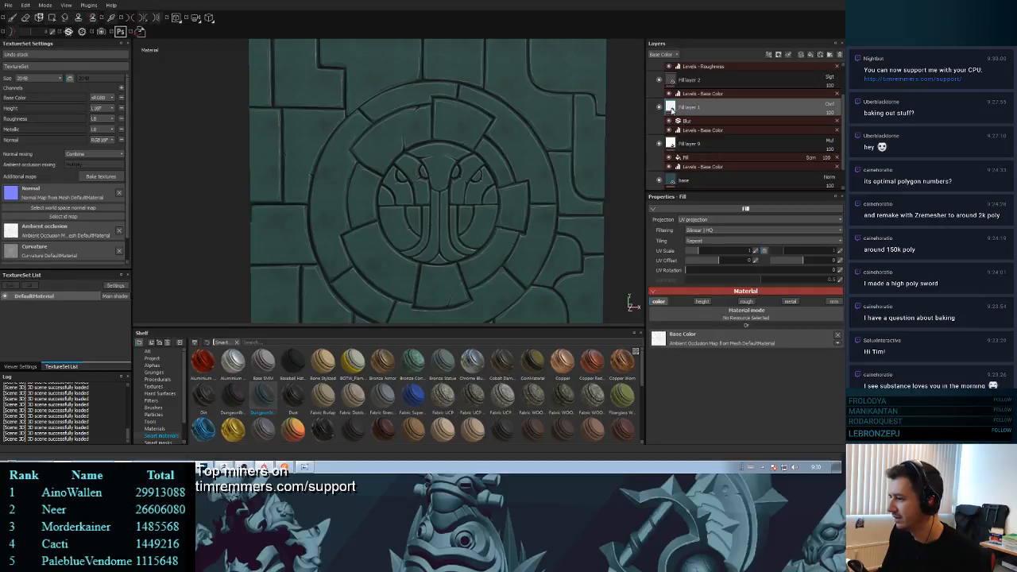
pyautogui.moveTo(700, 253); pyautogui.dragTo(709, 252)
pyautogui.click(749, 251)
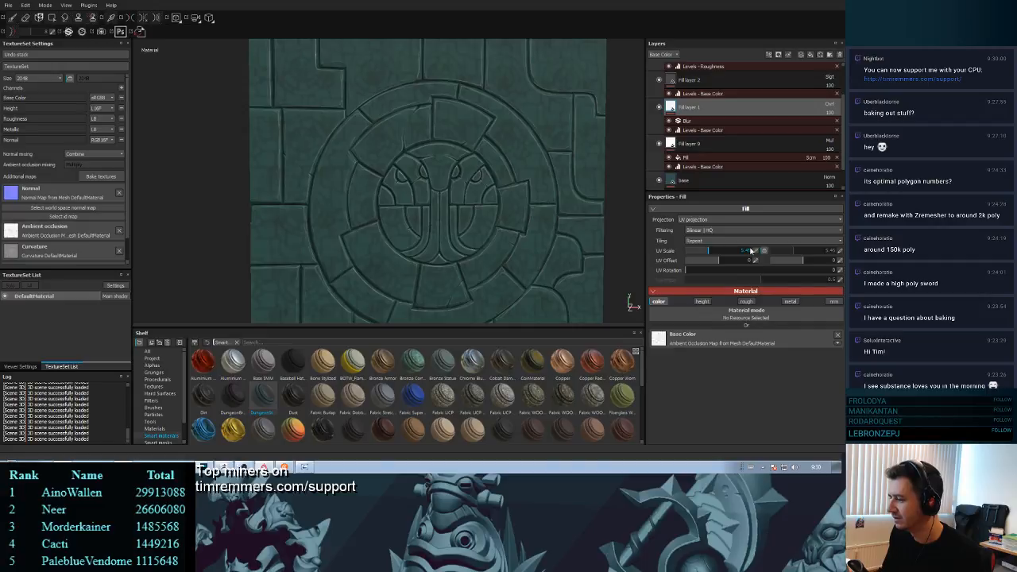
pyautogui.write('1')
pyautogui.press('Return')
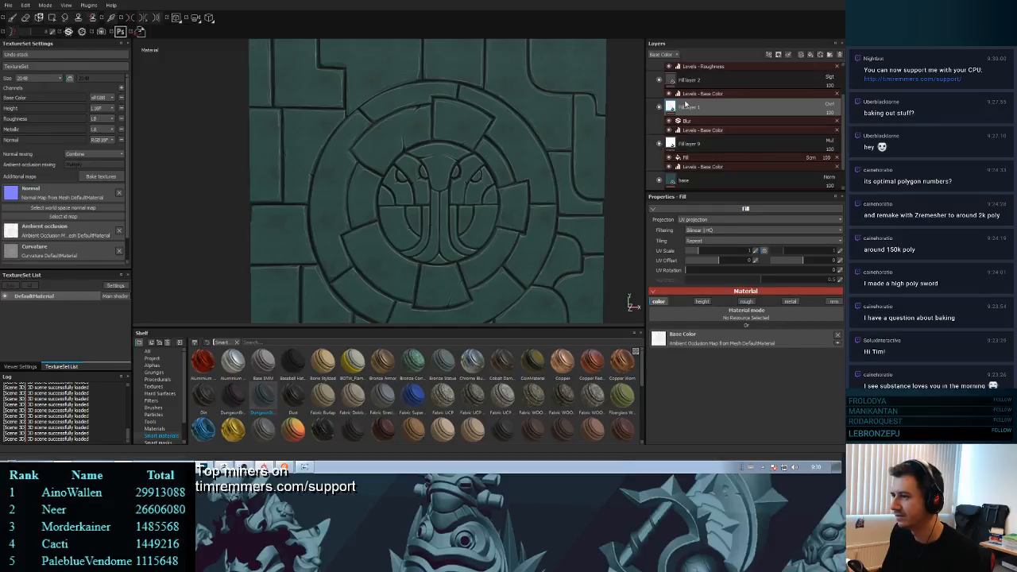
# - Inspect Fill layer 1's base color Levels and recheck the contributions of Fill layers 1, 2 and 6 by toggling their visibility
pyautogui.click(659, 106)
pyautogui.click(659, 107)
pyautogui.click(691, 132)
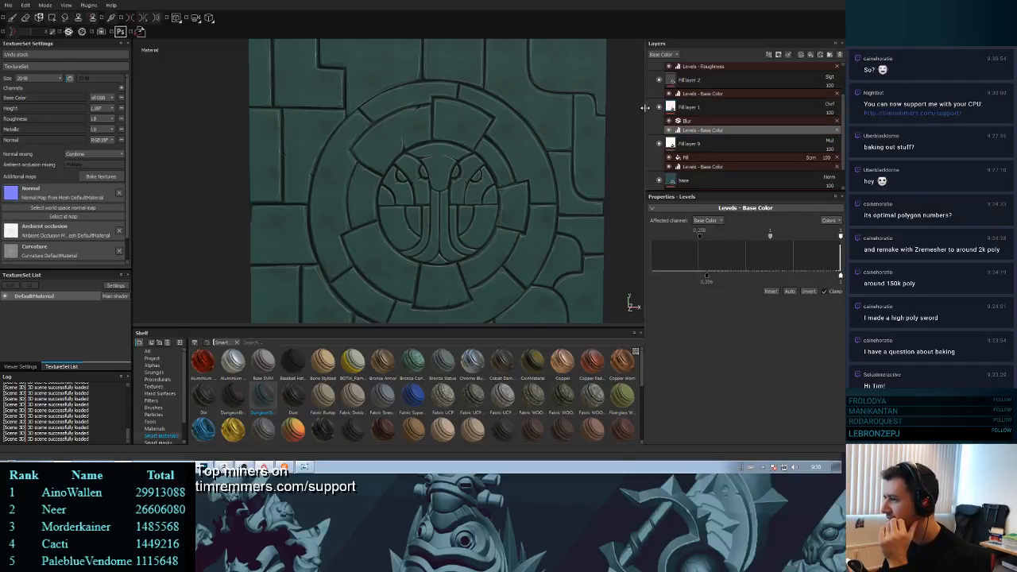
pyautogui.click(659, 80)
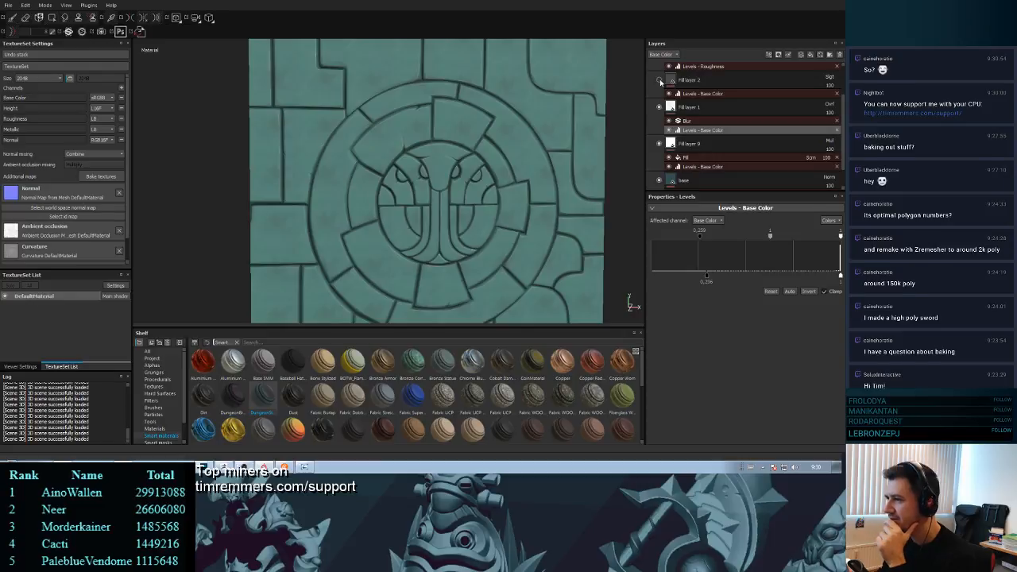
pyautogui.click(659, 80)
pyautogui.scroll(1, 673, 89)
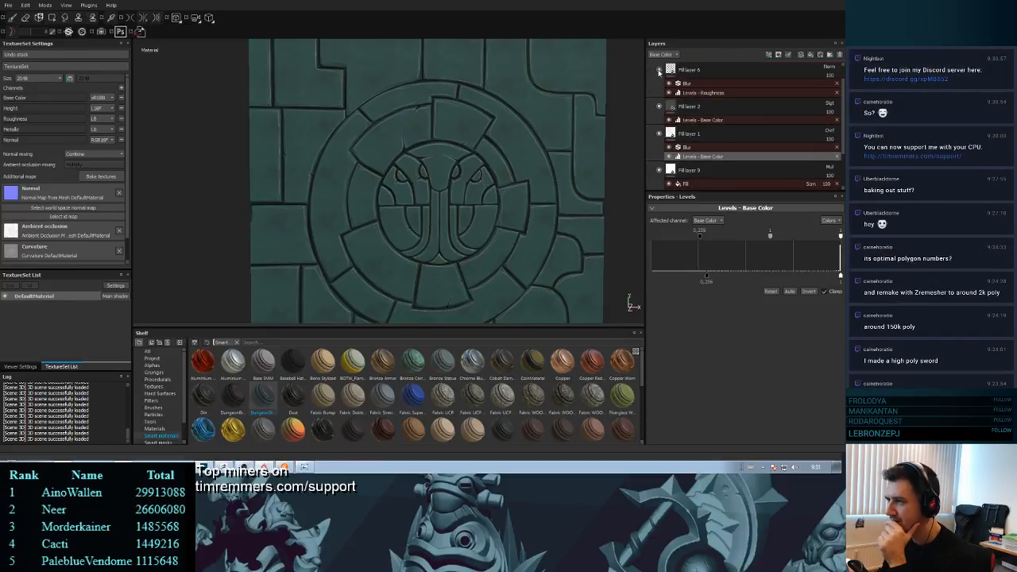
pyautogui.click(659, 72)
pyautogui.click(659, 72)
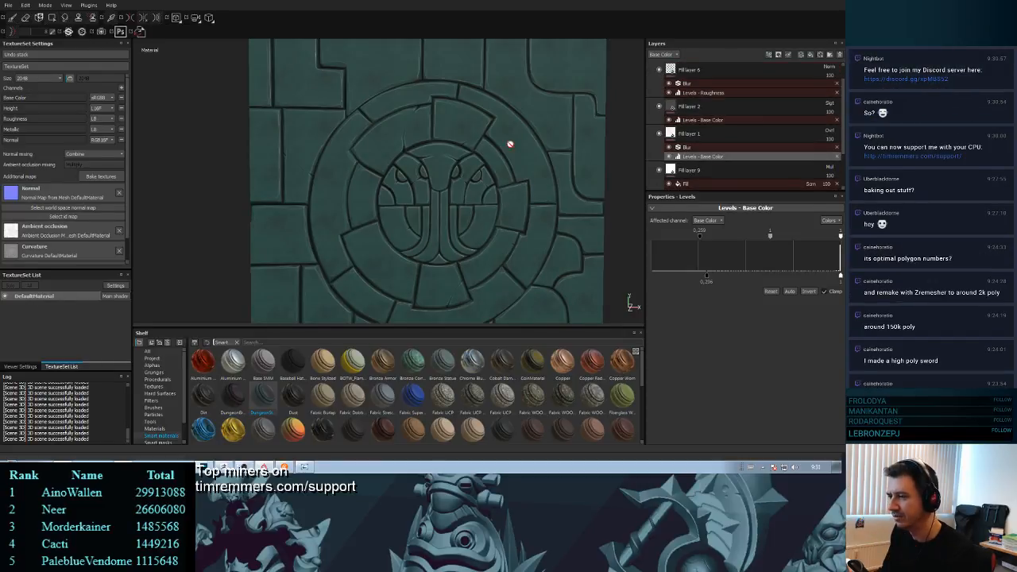
# - Enlarge the layer list and toggle the base layer off and on to check its contribution to the material
pyautogui.scroll(-2, 758, 125)
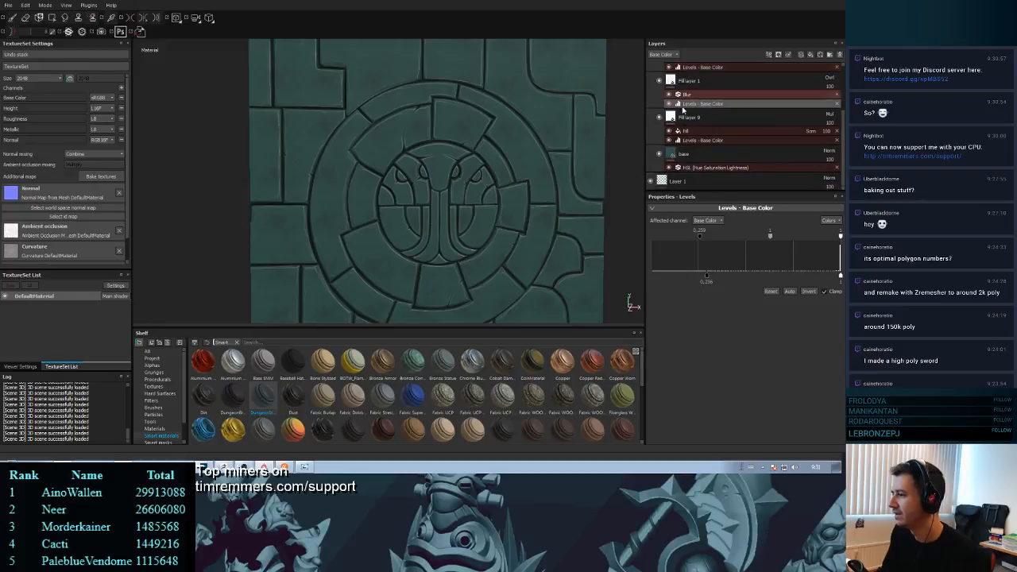
pyautogui.moveTo(737, 204); pyautogui.dragTo(737, 326)
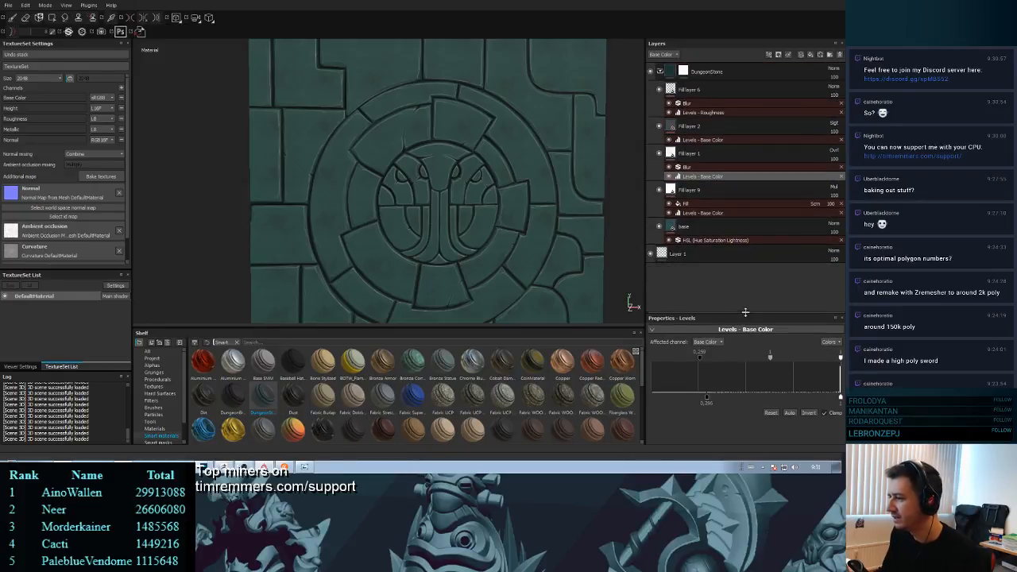
pyautogui.click(658, 228)
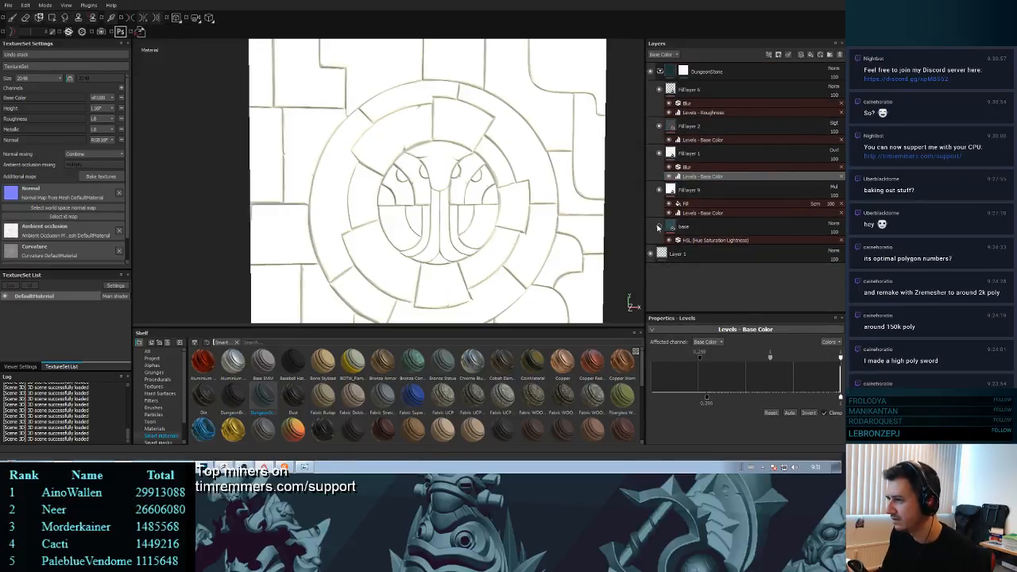
pyautogui.click(658, 227)
# - Try UV scales of 2.75, 2 and 4 on the base layer's fill and settle on 3
pyautogui.click(672, 229)
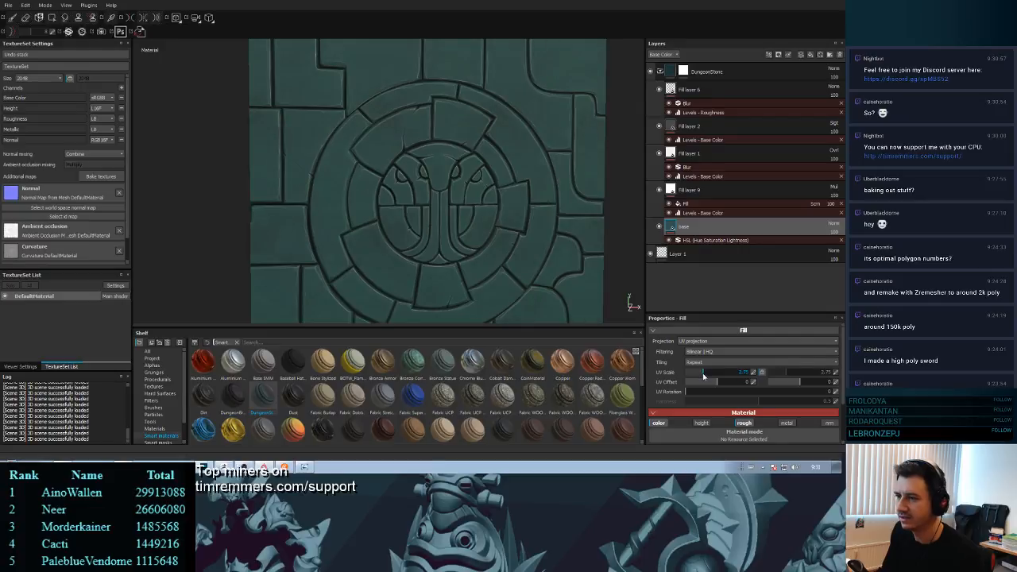
pyautogui.moveTo(709, 374)
pyautogui.mouseDown()
pyautogui.moveTo(719, 374)
pyautogui.moveTo(701, 380)
pyautogui.mouseUp()
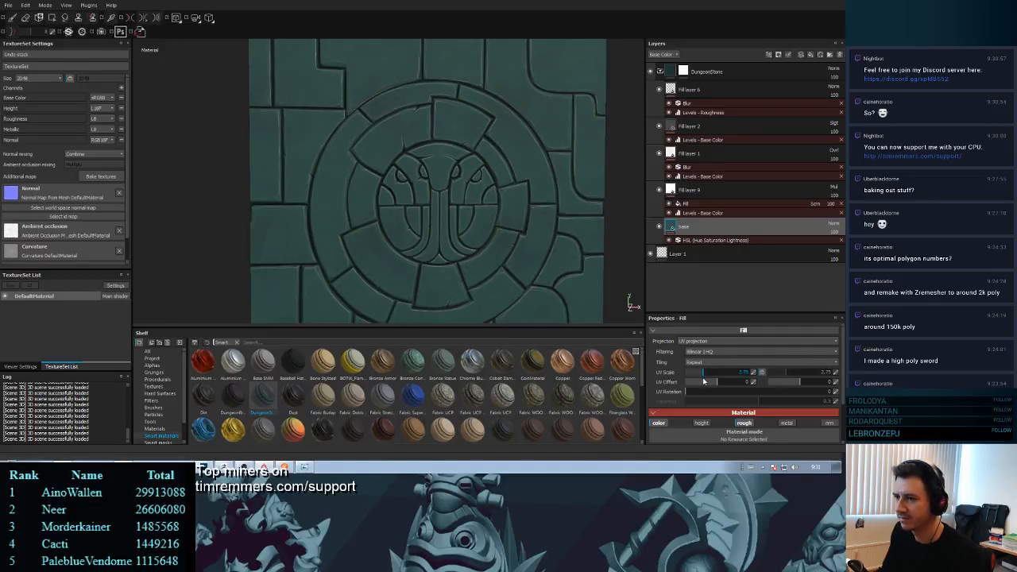
pyautogui.click(752, 374)
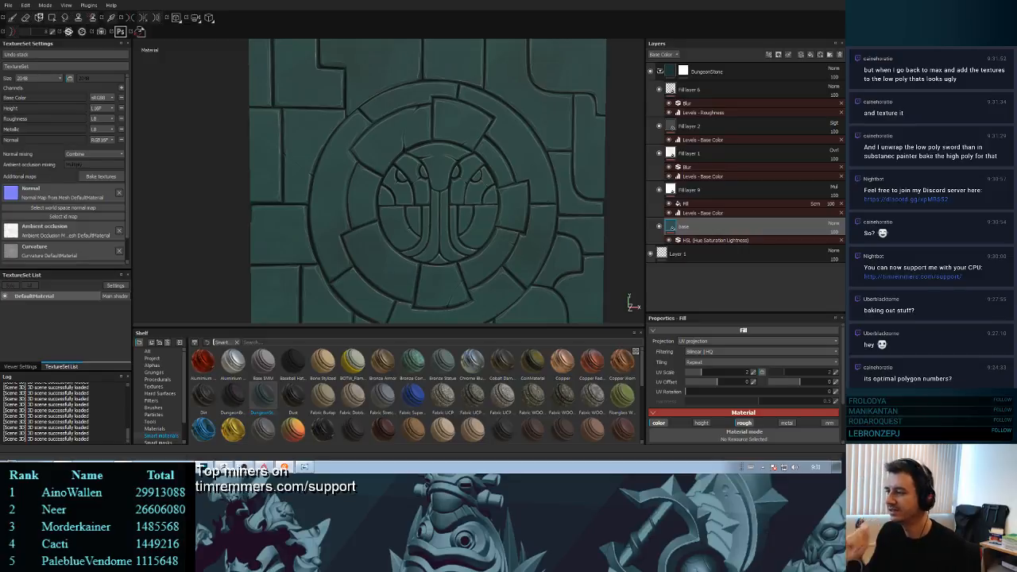
pyautogui.click(754, 373)
pyautogui.write('4')
pyautogui.press('Return')
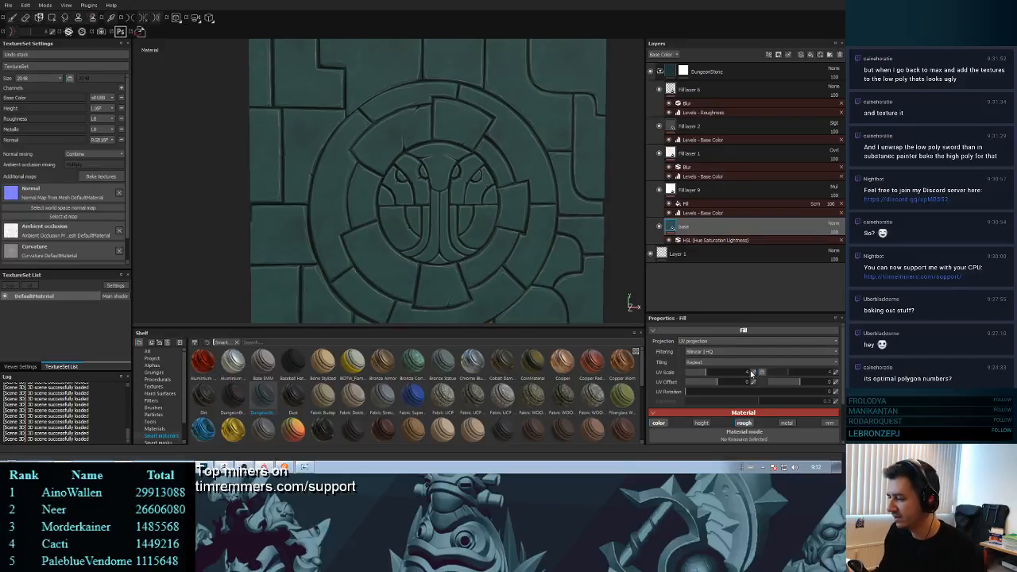
pyautogui.click(752, 373)
pyautogui.write('3')
pyautogui.press('Return')
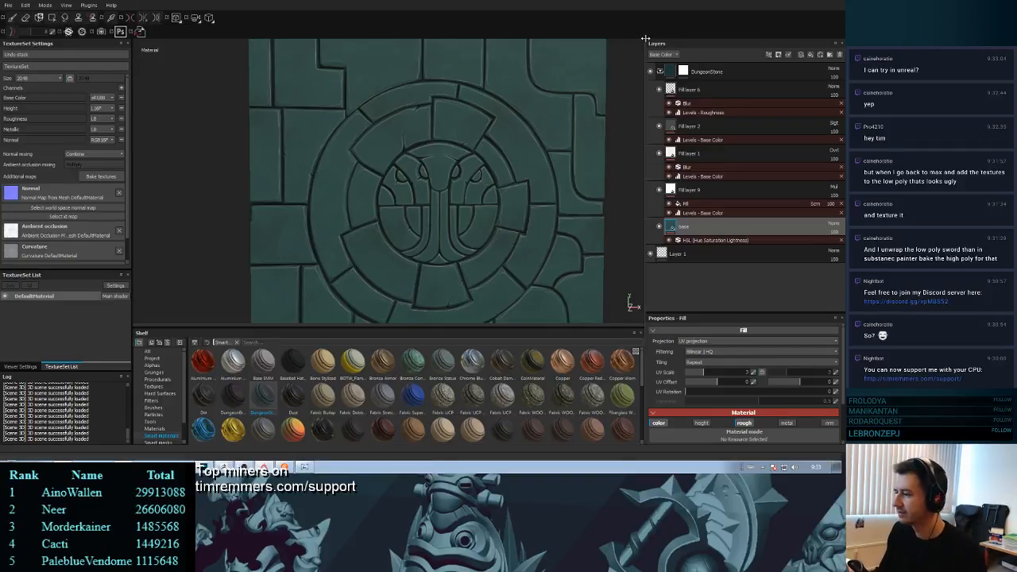
# - Set the luminosity of the base layer's HSL filter to 0.49 and collapse the DungeonStone folder
pyautogui.click(730, 241)
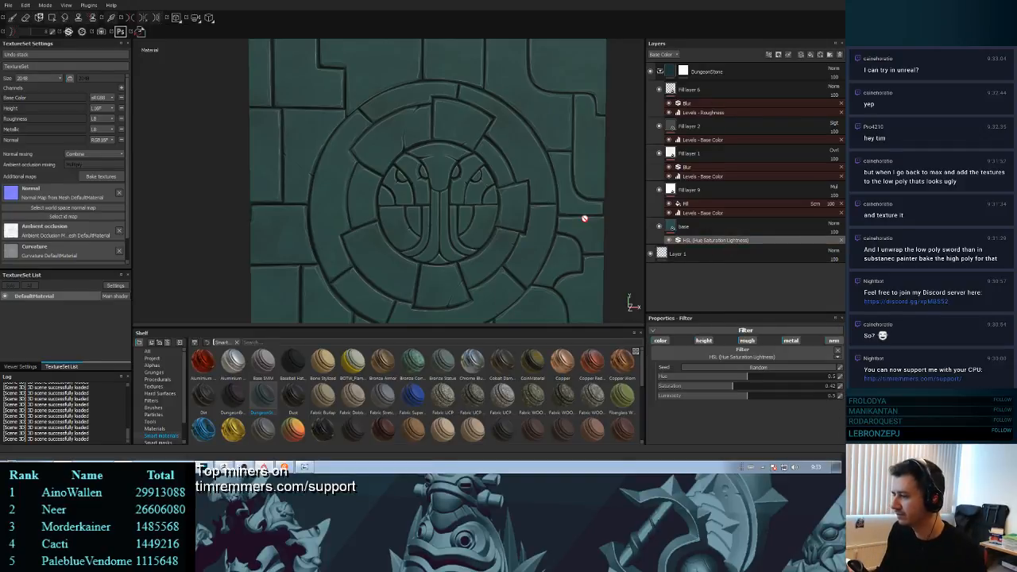
pyautogui.moveTo(747, 388)
pyautogui.mouseDown()
pyautogui.moveTo(721, 390)
pyautogui.moveTo(743, 398)
pyautogui.mouseUp()
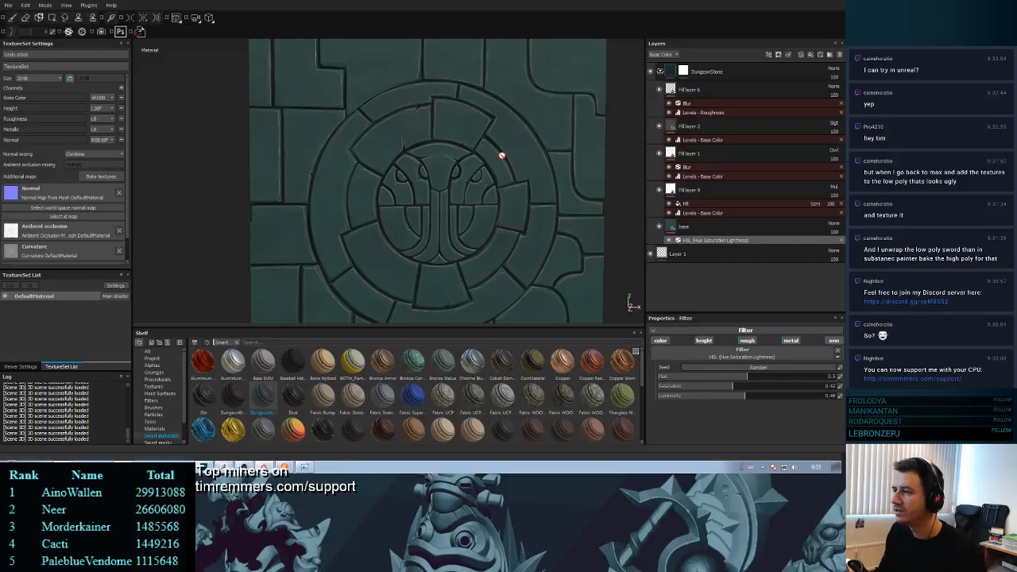
pyautogui.click(658, 71)
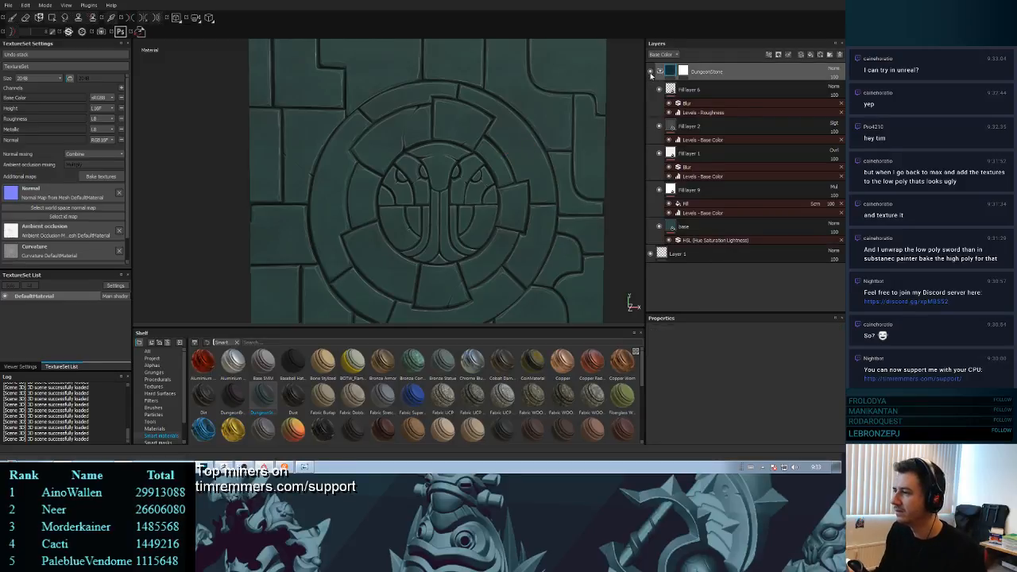
pyautogui.click(659, 72)
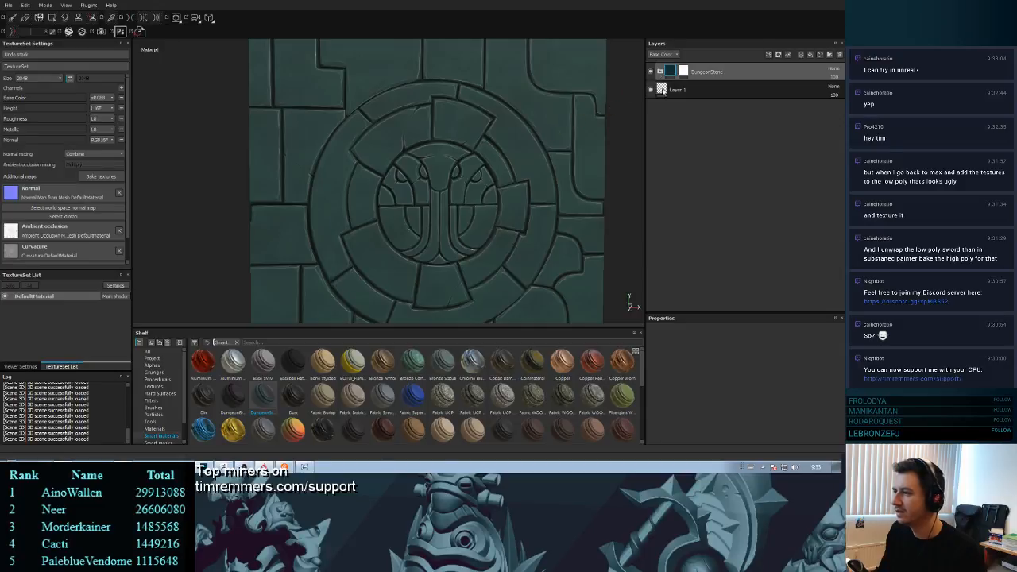
# - Rename the DungeonStone folder as DungeonStone_tint1
pyautogui.doubleClick(717, 74)
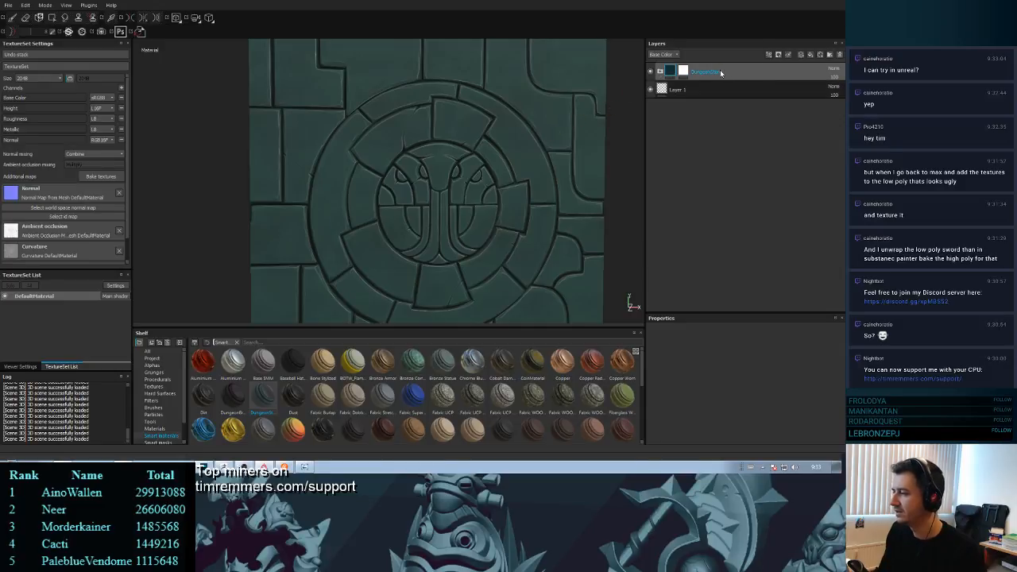
pyautogui.click(735, 73)
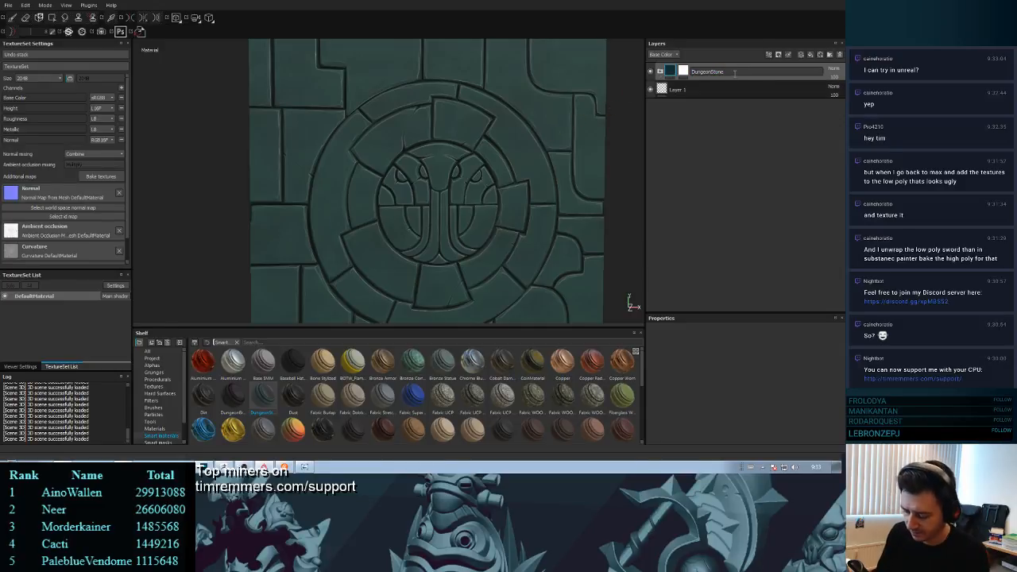
pyautogui.press('Return')
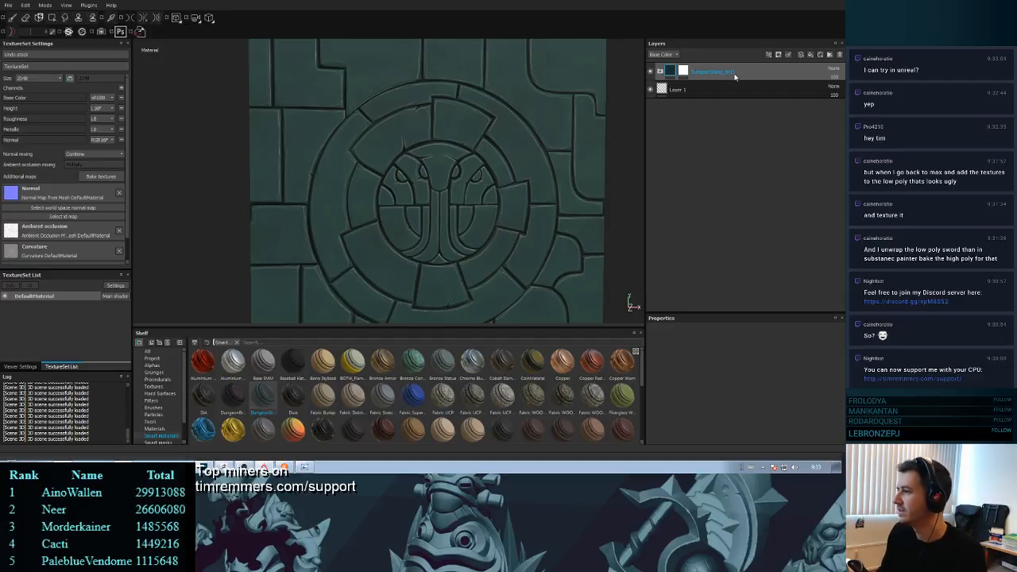
# - Duplicate the DungeonStone_tint1 folder and rename the copy DungeonStone_tint2
pyautogui.rightClick(757, 77)
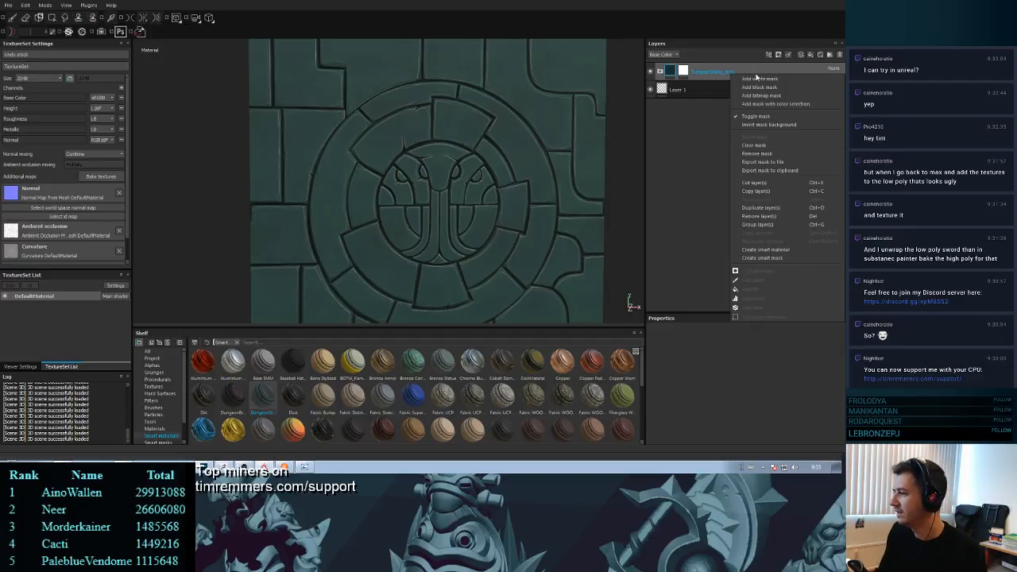
pyautogui.click(761, 208)
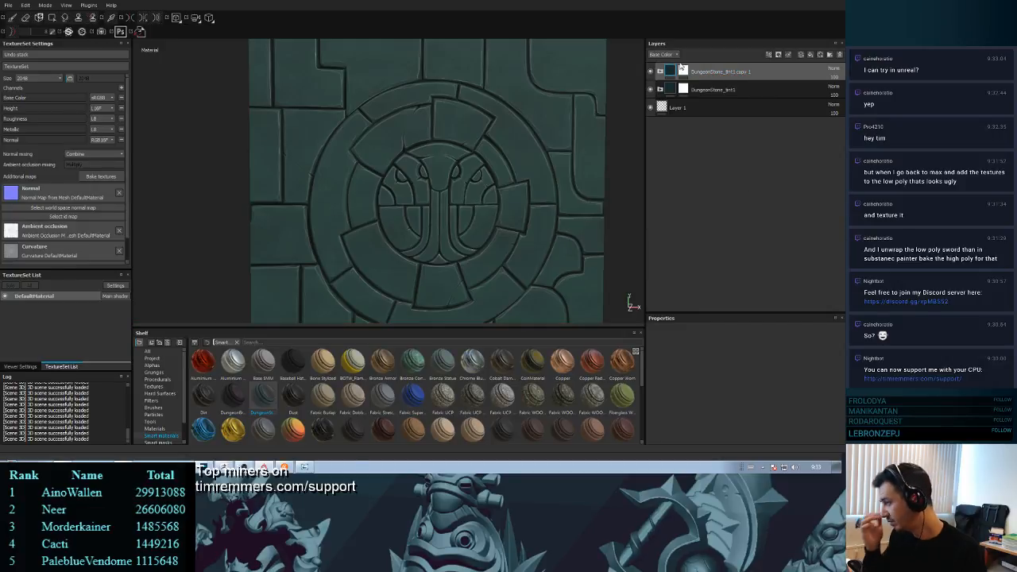
pyautogui.doubleClick(754, 73)
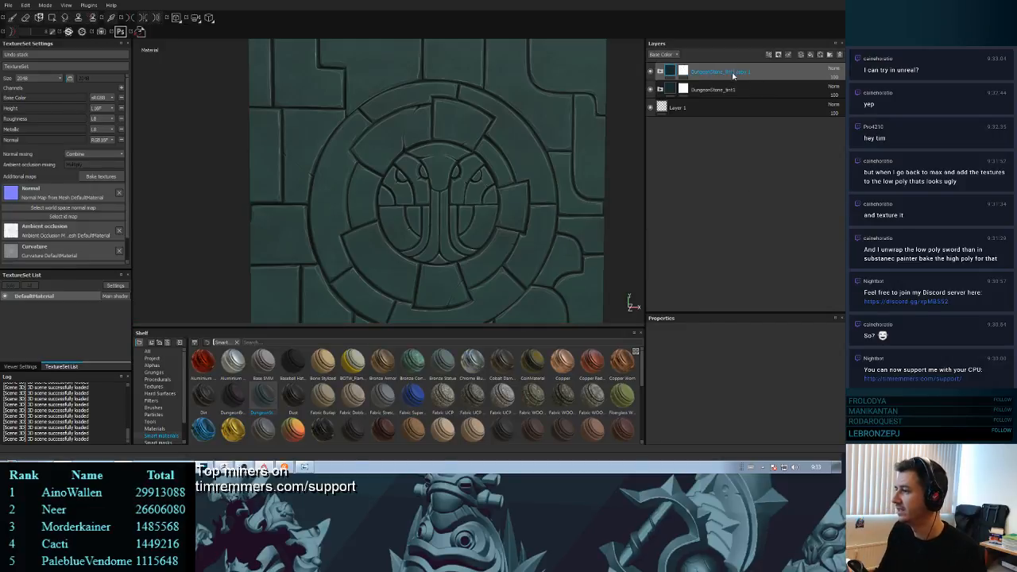
pyautogui.doubleClick(735, 73)
pyautogui.click(765, 75)
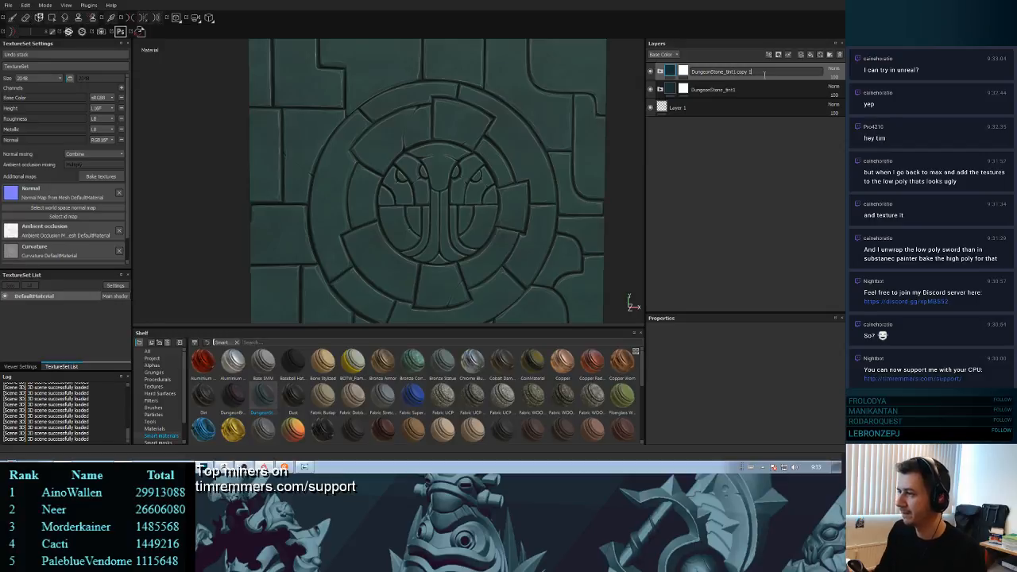
pyautogui.press('BackSpace')
pyautogui.press('BackSpace')
pyautogui.press('BackSpace')
pyautogui.press('BackSpace')
pyautogui.press('BackSpace')
pyautogui.press('BackSpace')
pyautogui.press('BackSpace')
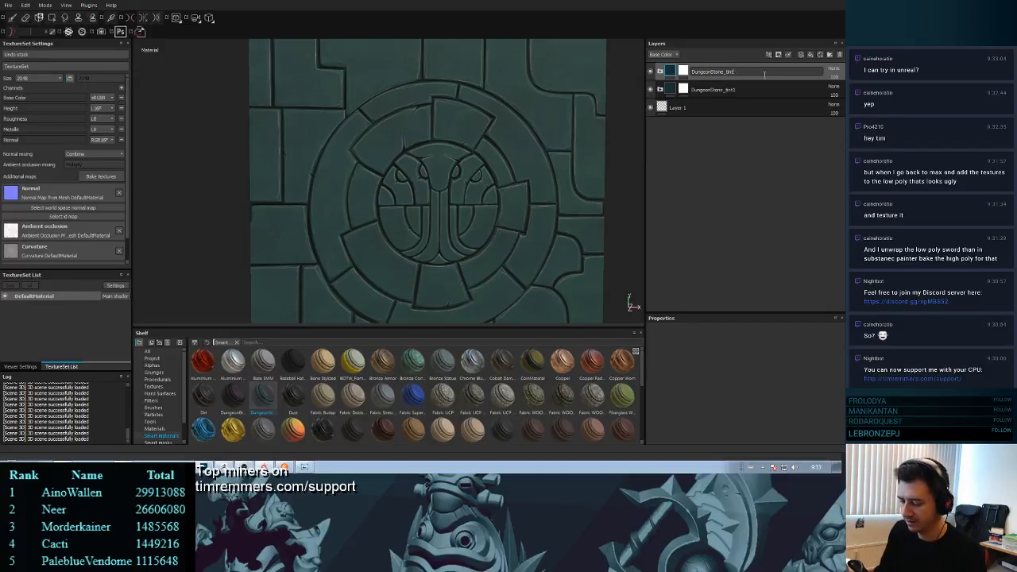
pyautogui.press('BackSpace')
pyautogui.write('2')
pyautogui.press('Return')
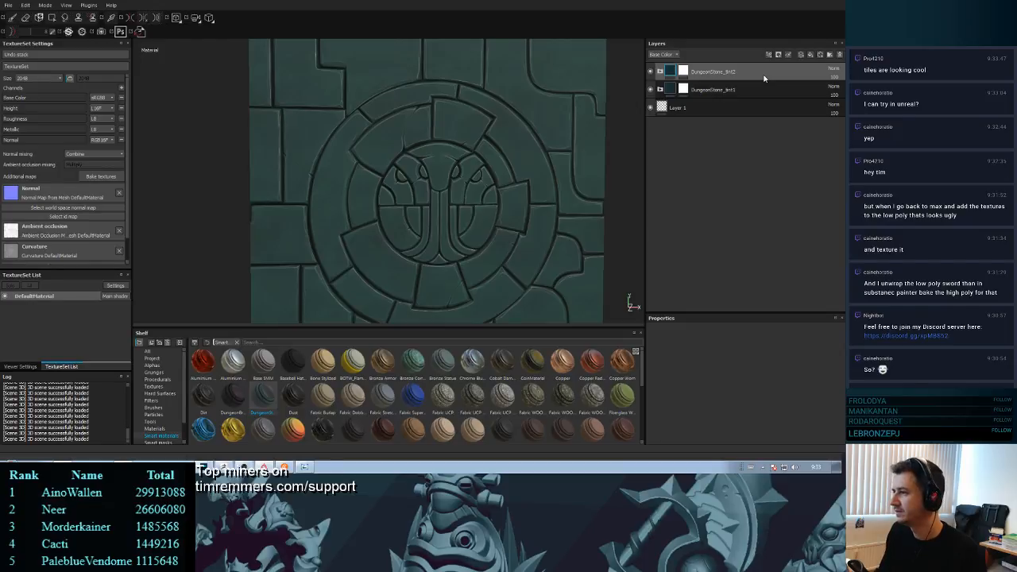
# - In DungeonStone_tint2, set the base layer's UV scale to about 4.15 and its HSL filter to saturation 0.41 and luminosity 0.47
pyautogui.click(660, 71)
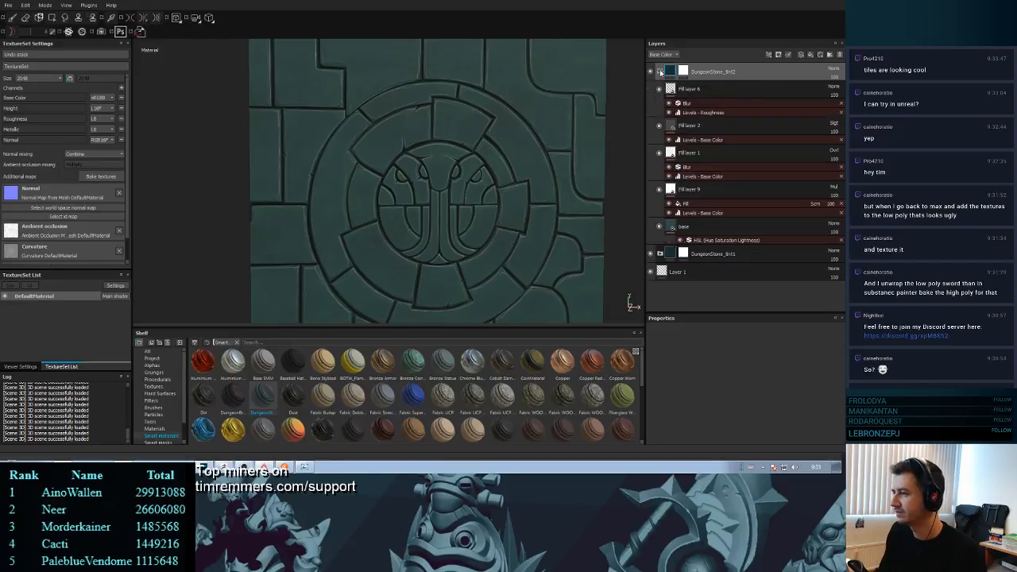
pyautogui.click(688, 229)
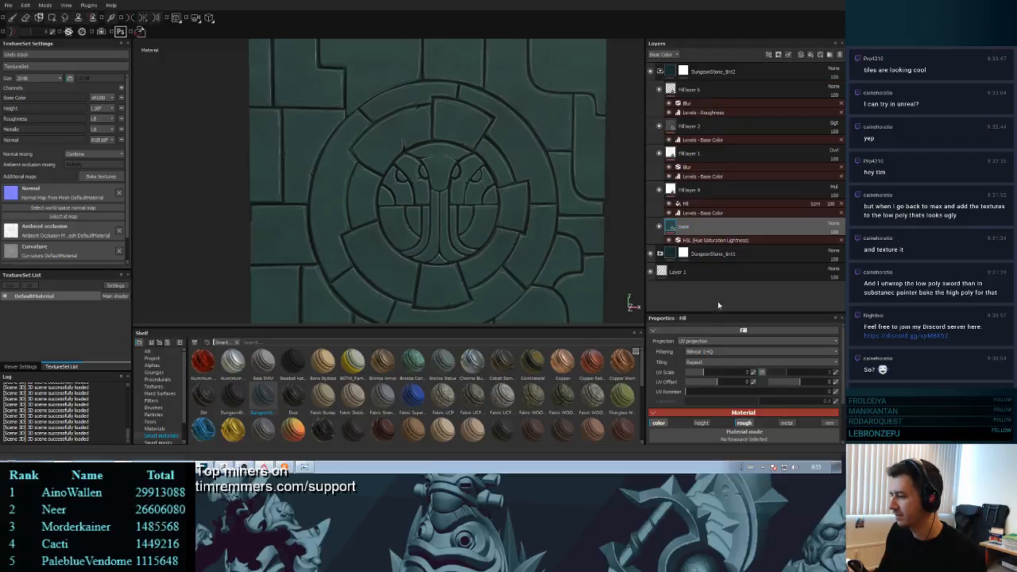
pyautogui.click(706, 373)
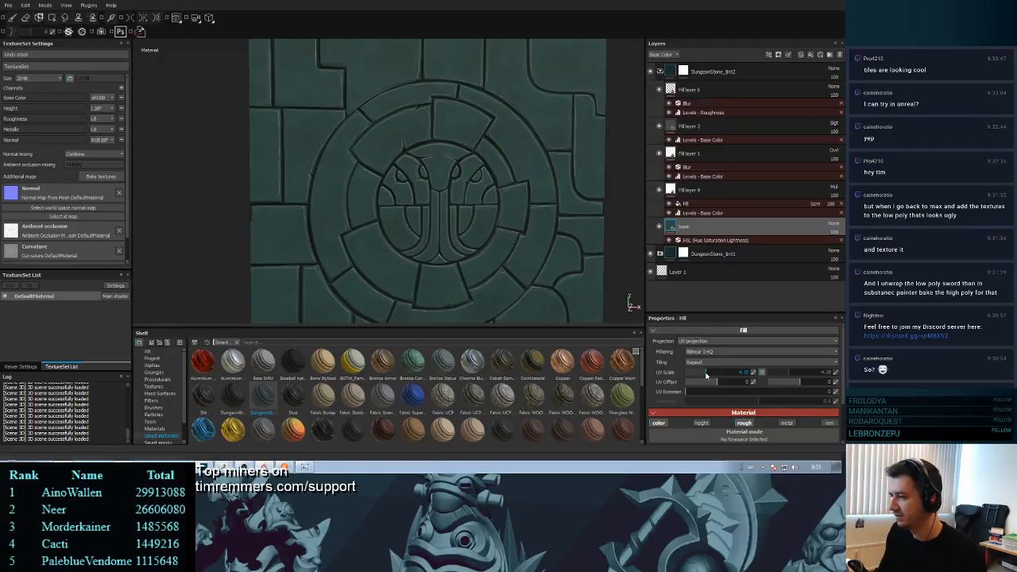
pyautogui.click(719, 244)
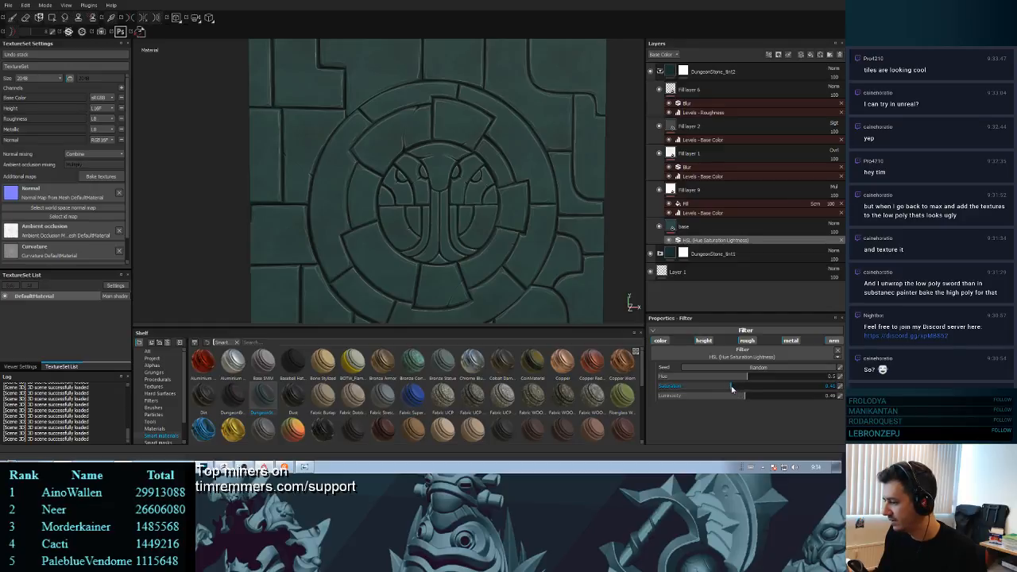
pyautogui.moveTo(744, 397); pyautogui.dragTo(742, 397)
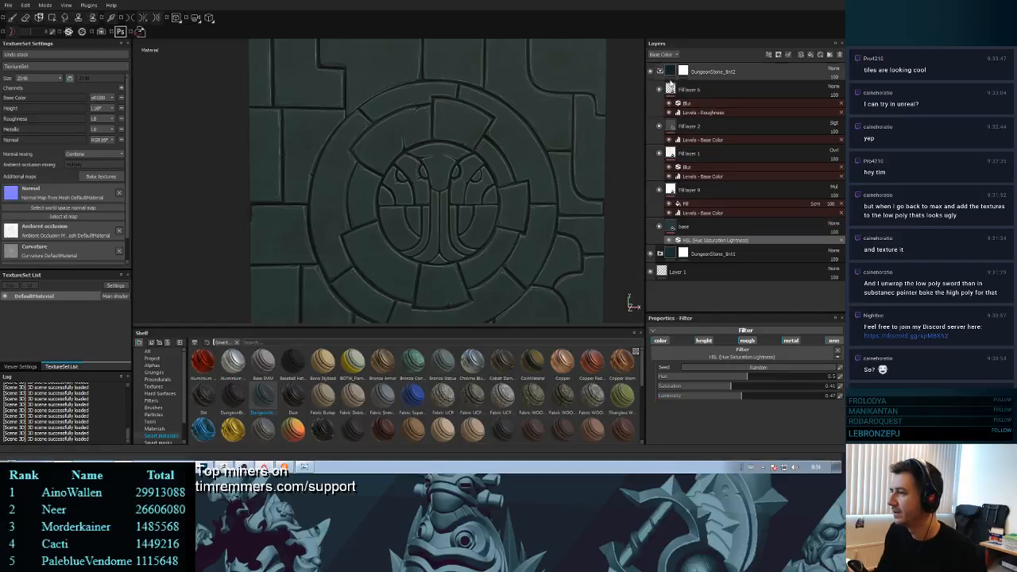
# - Give the DungeonStone_tint2 folder a black mask and paint the tint onto the wedge stone above the emblem and the emblem's upper middle
pyautogui.rightClick(685, 71)
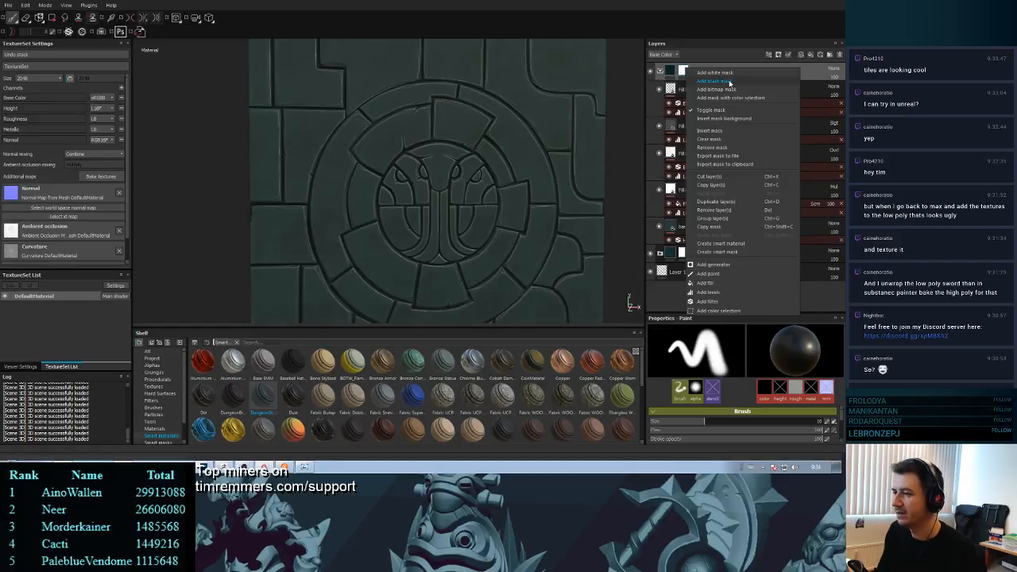
pyautogui.click(730, 81)
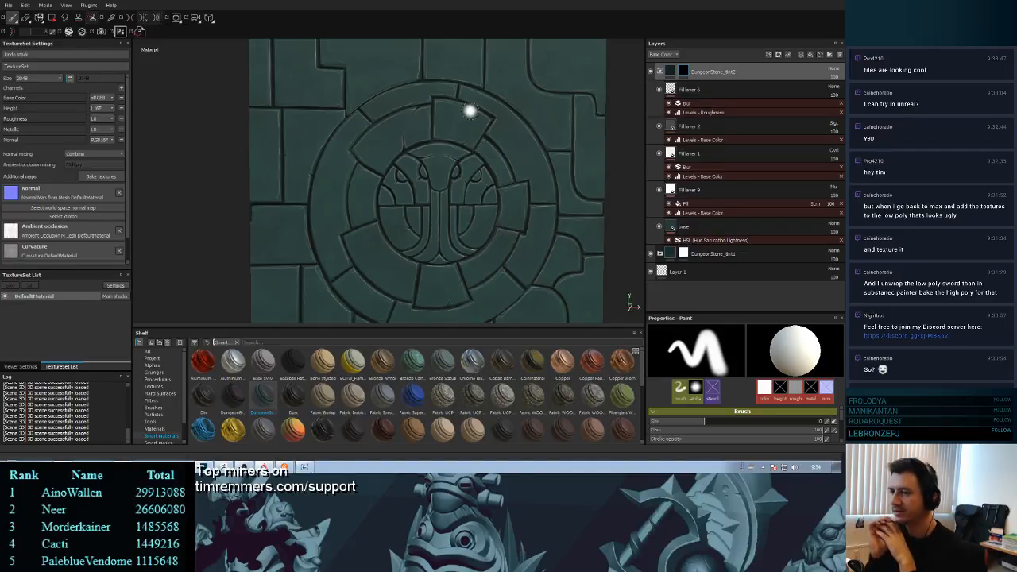
pyautogui.moveTo(449, 232)
pyautogui.keyDown('alt'); pyautogui.mouseDown()
pyautogui.moveTo(541, 220)
pyautogui.moveTo(461, 236)
pyautogui.moveTo(381, 220)
pyautogui.moveTo(442, 229)
pyautogui.mouseUp(); pyautogui.keyUp('alt')
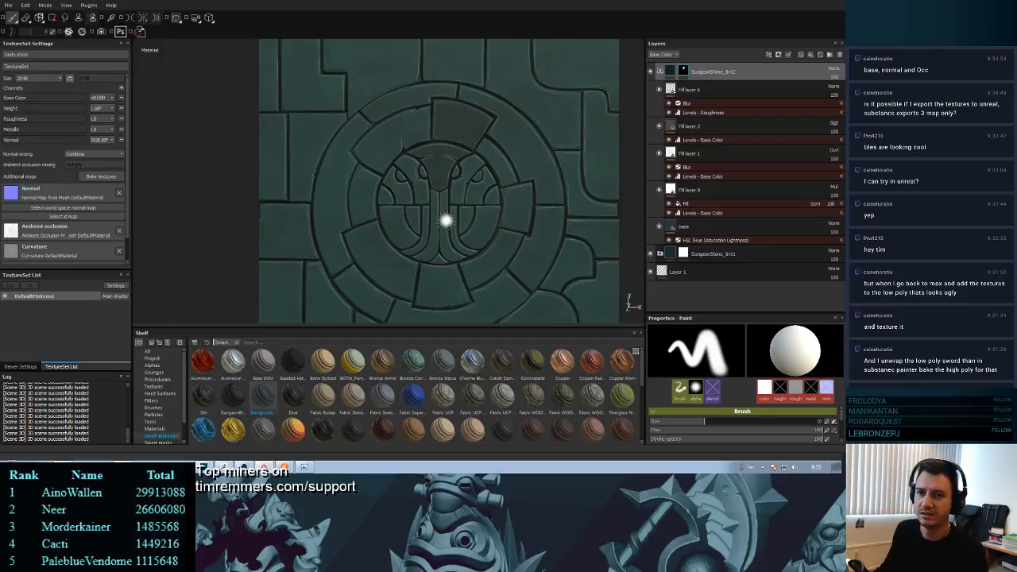
# - Inspect the texture maps listed for the Unreal Engine 4 (Packed) export configuration, restore Unity 5 (Standard Metallic) and close without exporting
pyautogui.click(6, 7)
pyautogui.click(27, 128)
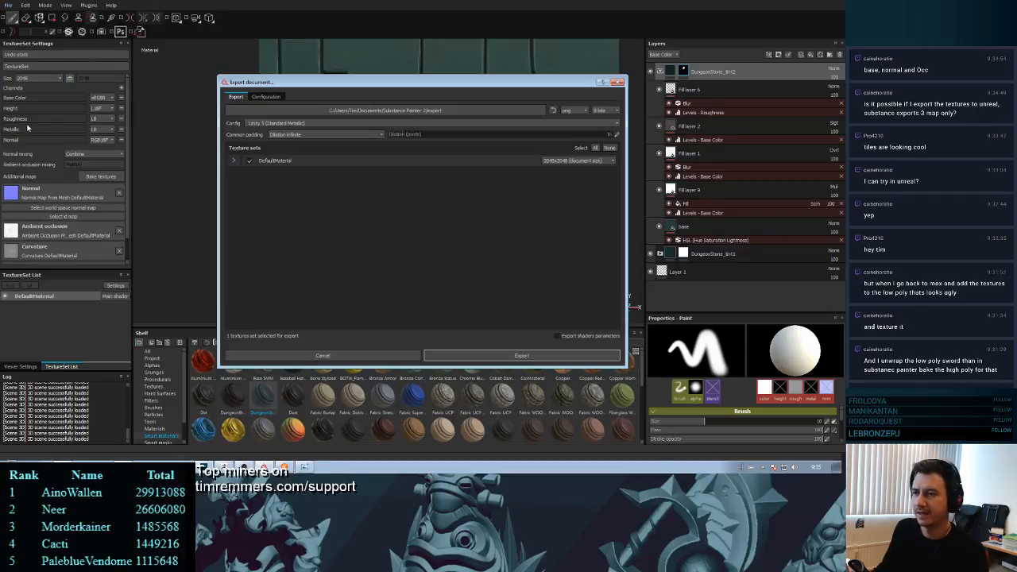
pyautogui.click(370, 125)
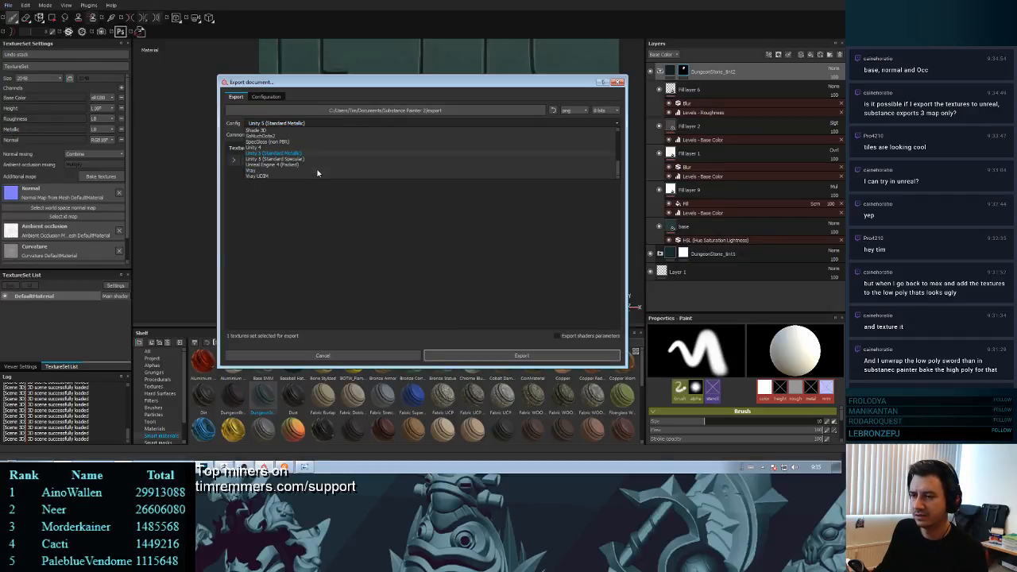
pyautogui.click(291, 164)
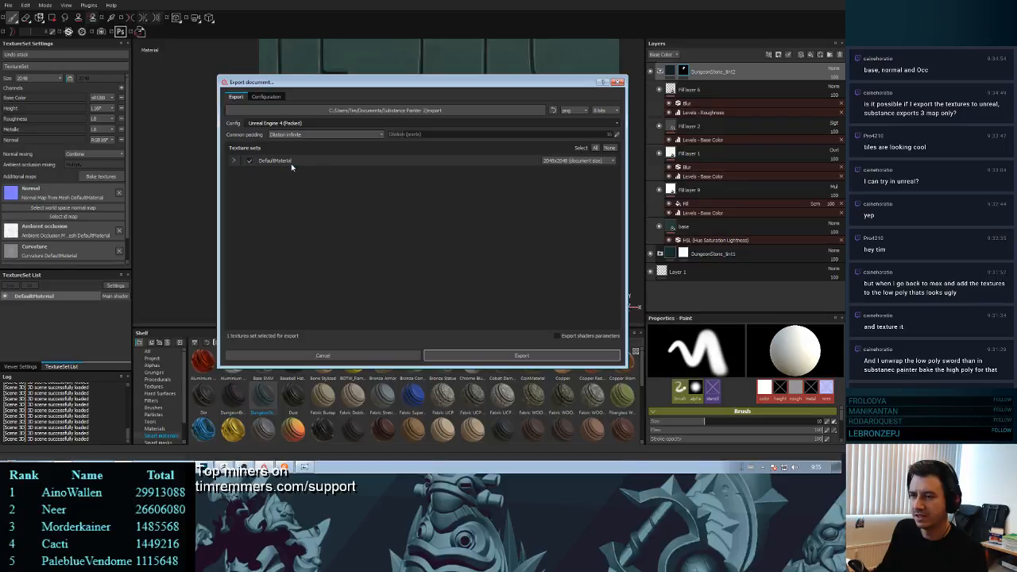
pyautogui.click(233, 162)
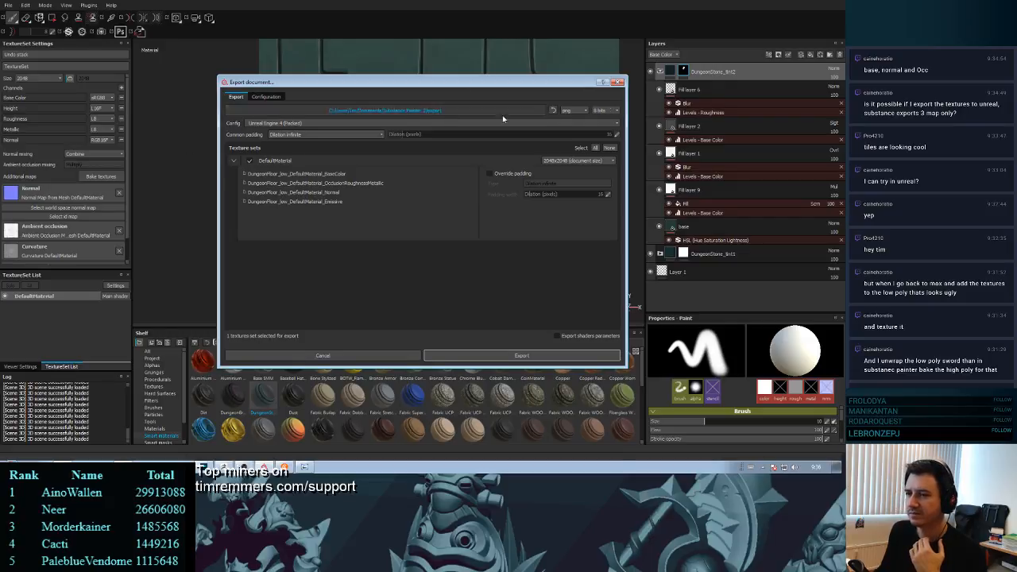
pyautogui.click(274, 123)
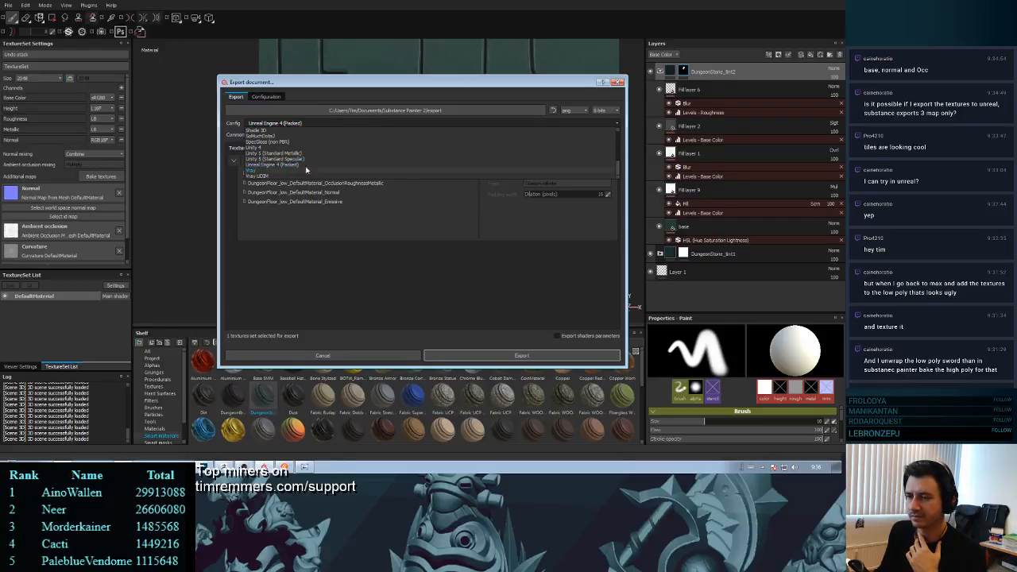
pyautogui.click(272, 152)
pyautogui.click(621, 83)
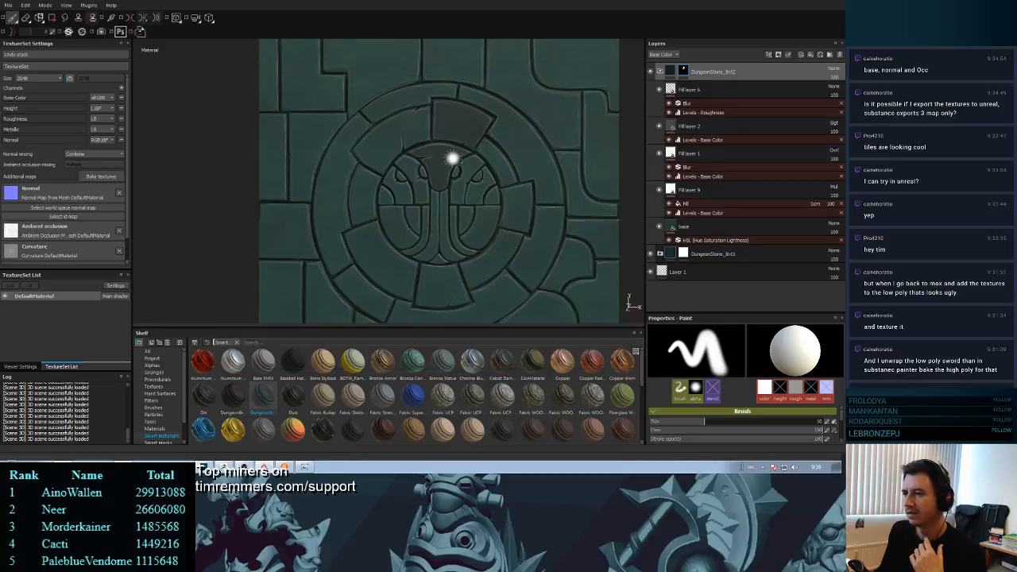
# - Paint the DungeonStone_tint2 mask with a small brush over the emblem's heads, outer horns and curved lower strands
pyautogui.press('[')
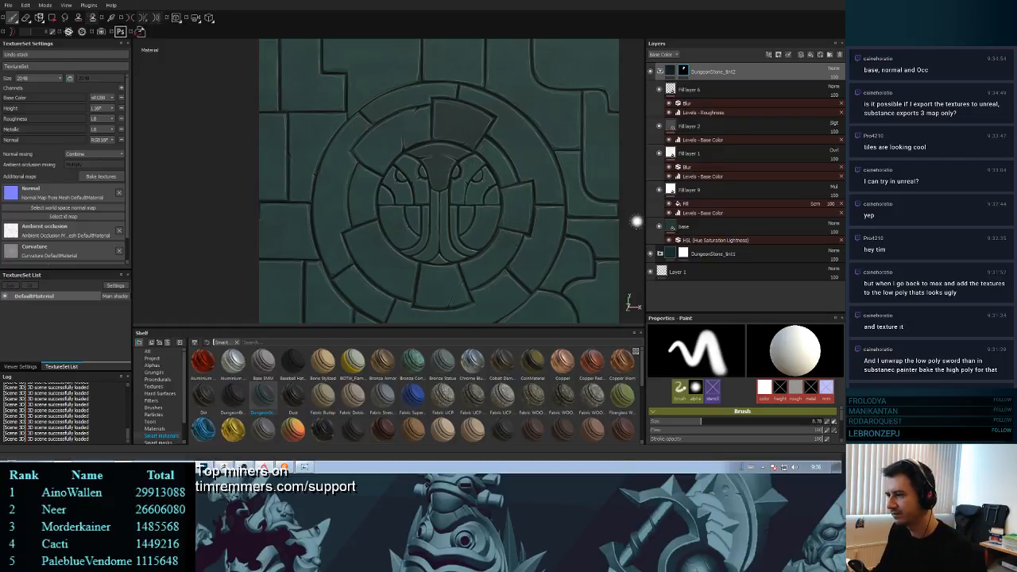
pyautogui.keyDown('alt'); pyautogui.moveTo(565, 180); pyautogui.dragTo(567, 279, button='right'); pyautogui.keyUp('alt')
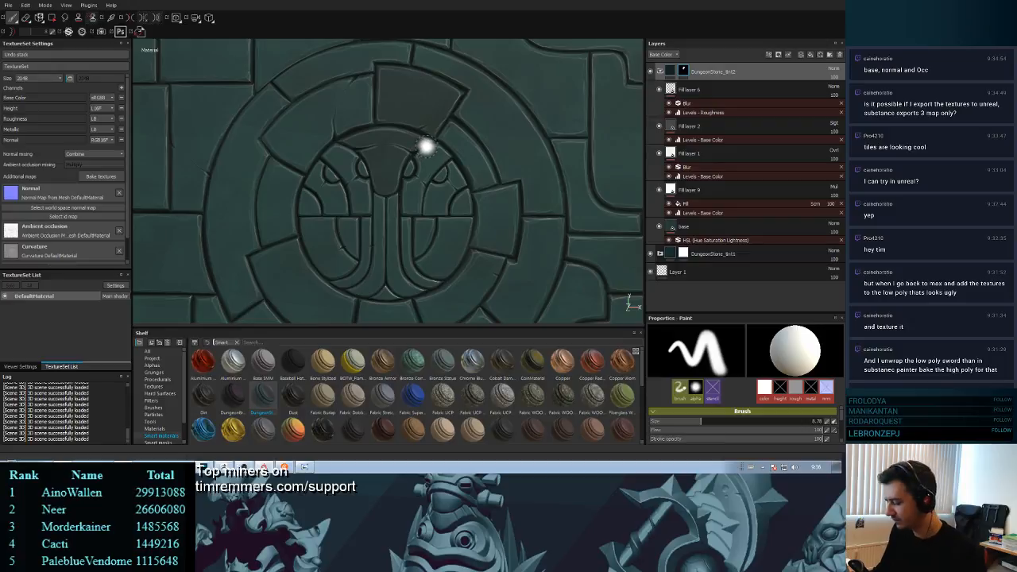
pyautogui.press('[')
pyautogui.press('[')
pyautogui.moveTo(419, 155)
pyautogui.mouseDown()
pyautogui.moveTo(443, 151)
pyautogui.moveTo(421, 163)
pyautogui.moveTo(420, 187)
pyautogui.moveTo(402, 184)
pyautogui.moveTo(437, 156)
pyautogui.mouseUp()
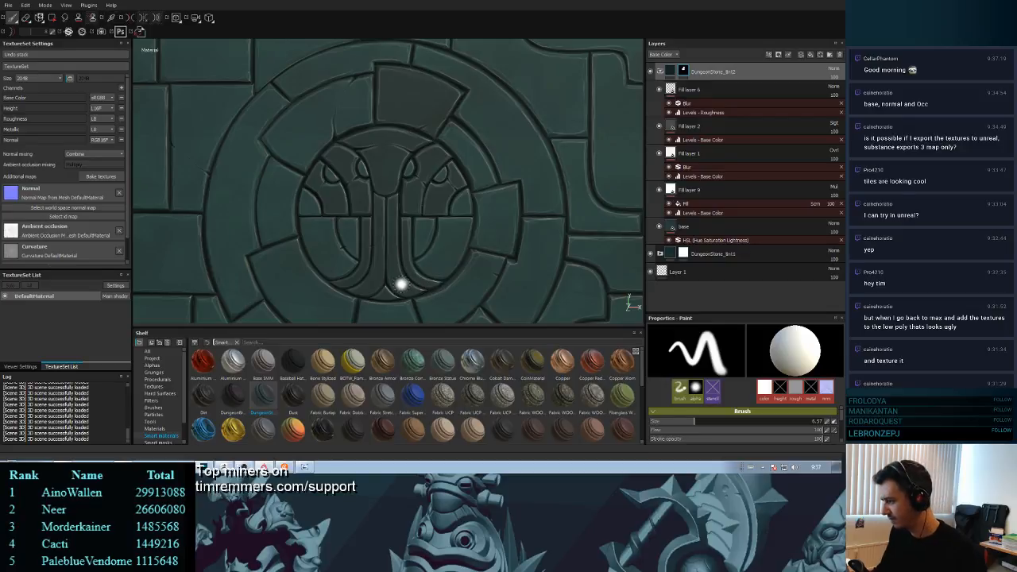
pyautogui.press('[')
pyautogui.moveTo(402, 281); pyautogui.dragTo(437, 283)
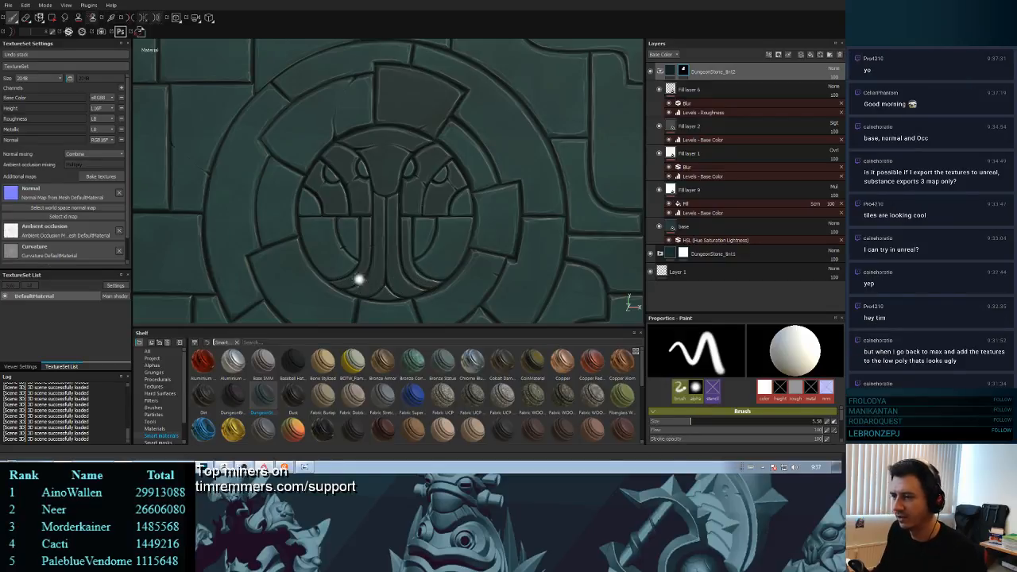
# - Enlarge the brush and paint the DungeonStone_tint2 mask over the wedge stones of the inner ring around the emblem
pyautogui.moveTo(444, 241)
pyautogui.keyDown('alt'); pyautogui.mouseDown()
pyautogui.moveTo(472, 230)
pyautogui.moveTo(459, 247)
pyautogui.moveTo(418, 145)
pyautogui.mouseUp(); pyautogui.keyUp('alt')
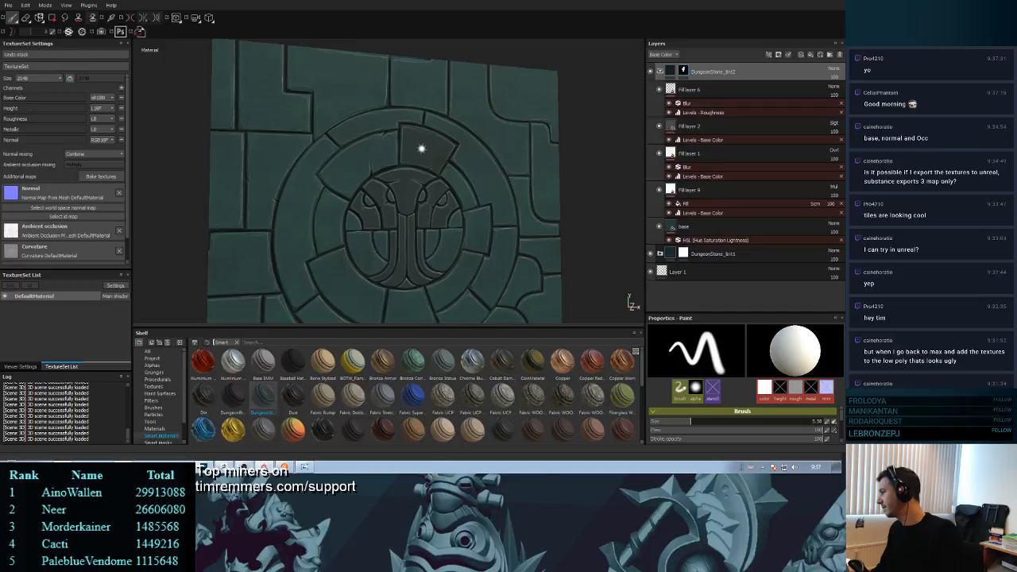
pyautogui.moveTo(420, 151)
pyautogui.keyDown('alt'); pyautogui.mouseDown()
pyautogui.moveTo(465, 179)
pyautogui.moveTo(448, 182)
pyautogui.moveTo(451, 200)
pyautogui.mouseUp(); pyautogui.keyUp('alt')
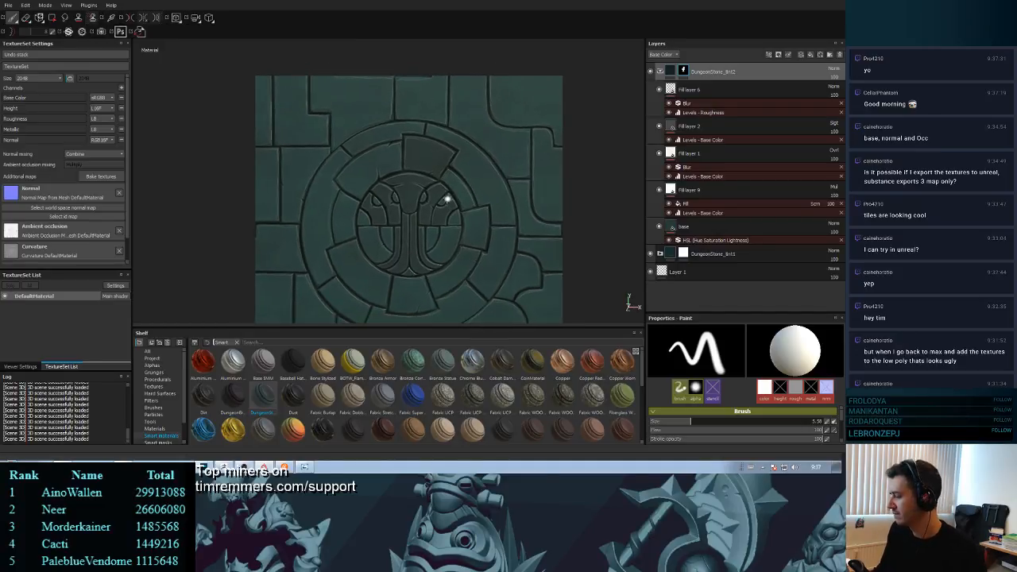
pyautogui.keyDown('ctrl'); pyautogui.moveTo(385, 155); pyautogui.dragTo(399, 151, button='right'); pyautogui.keyUp('ctrl')
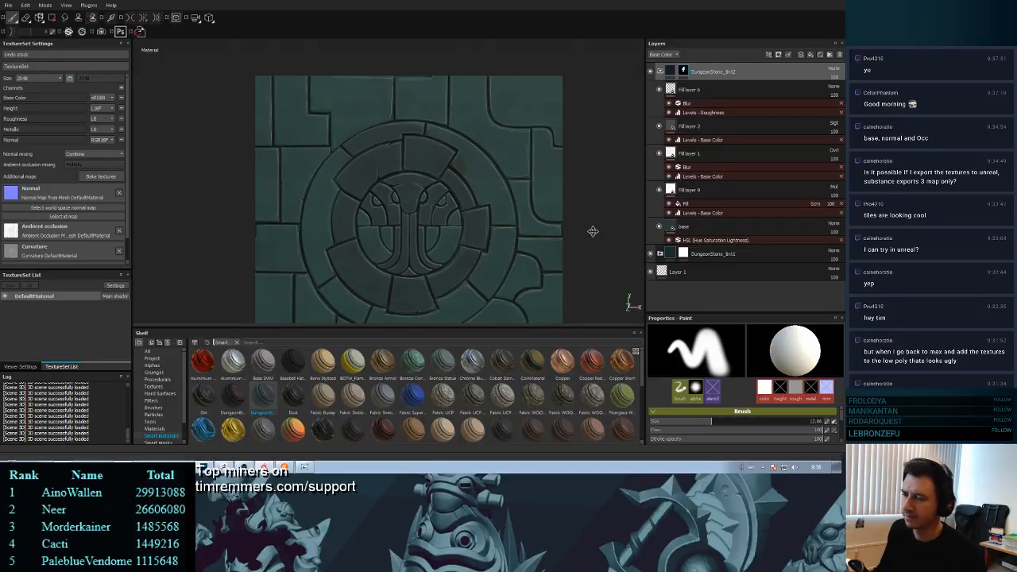
pyautogui.moveTo(593, 229); pyautogui.dragTo(573, 186, button='middle')
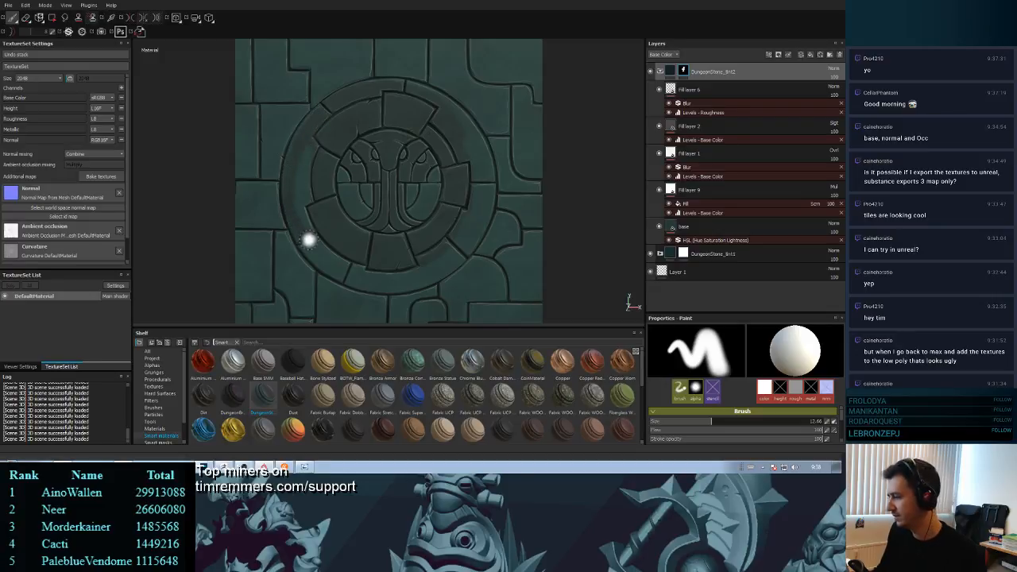
# - Paint the DungeonStone_tint2 mask over the outer ring of stones with a brush size of about 17.28
pyautogui.press(']')
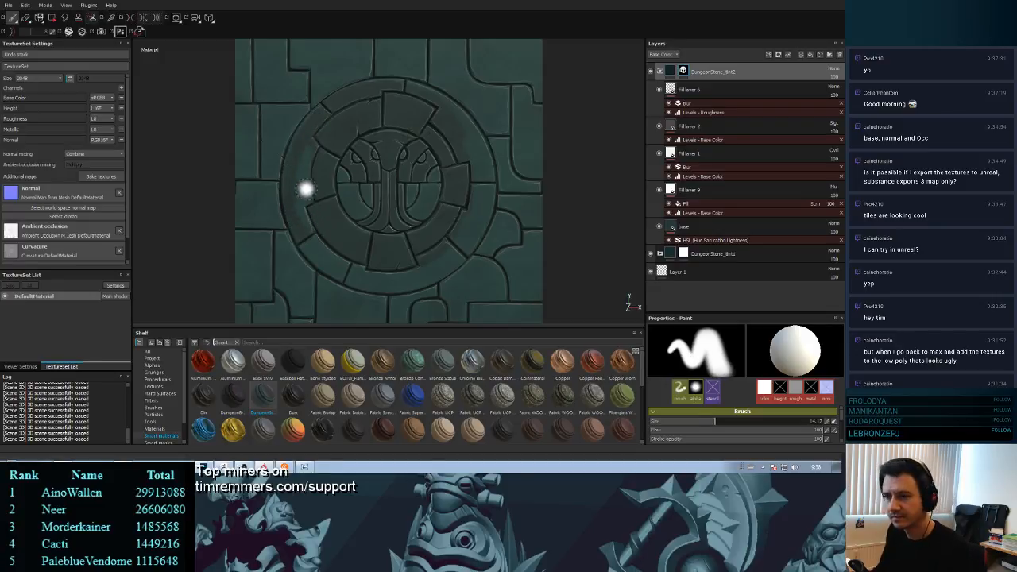
pyautogui.press(']')
pyautogui.press(']')
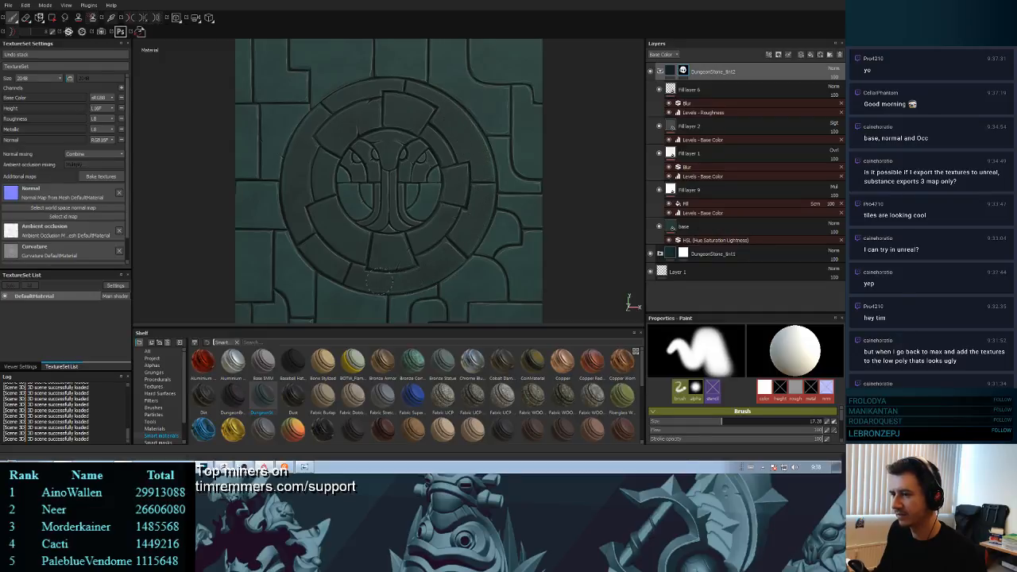
pyautogui.moveTo(300, 151); pyautogui.dragTo(297, 171)
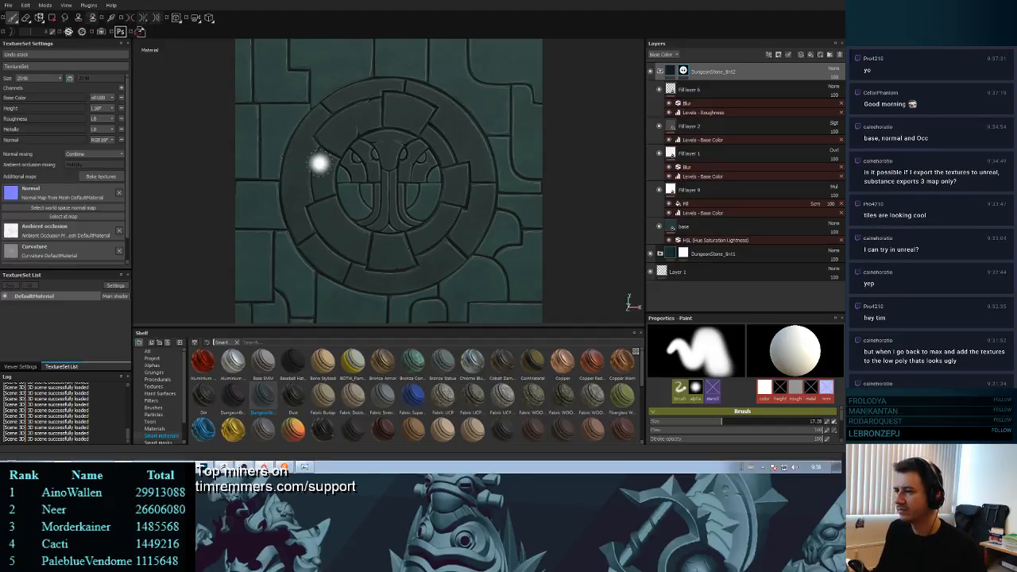
# - Paint the DungeonStone_tint2 mask over the large stone in the floor's upper right corner with a brush size of about 11.28
pyautogui.press('[')
pyautogui.press('[')
pyautogui.press('[')
pyautogui.press('[')
pyautogui.press('[')
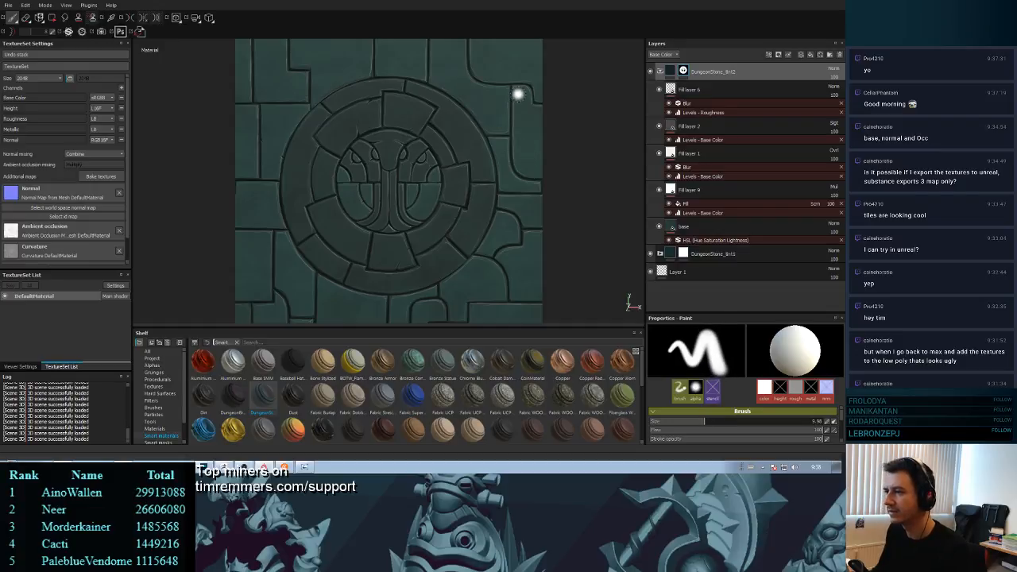
pyautogui.press('[')
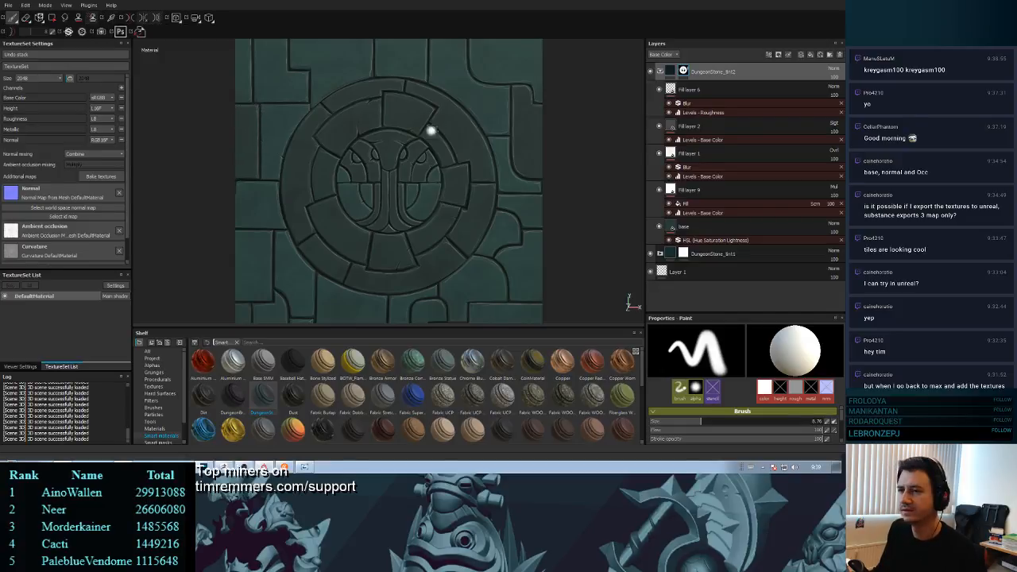
pyautogui.moveTo(594, 120); pyautogui.dragTo(586, 144, button='middle')
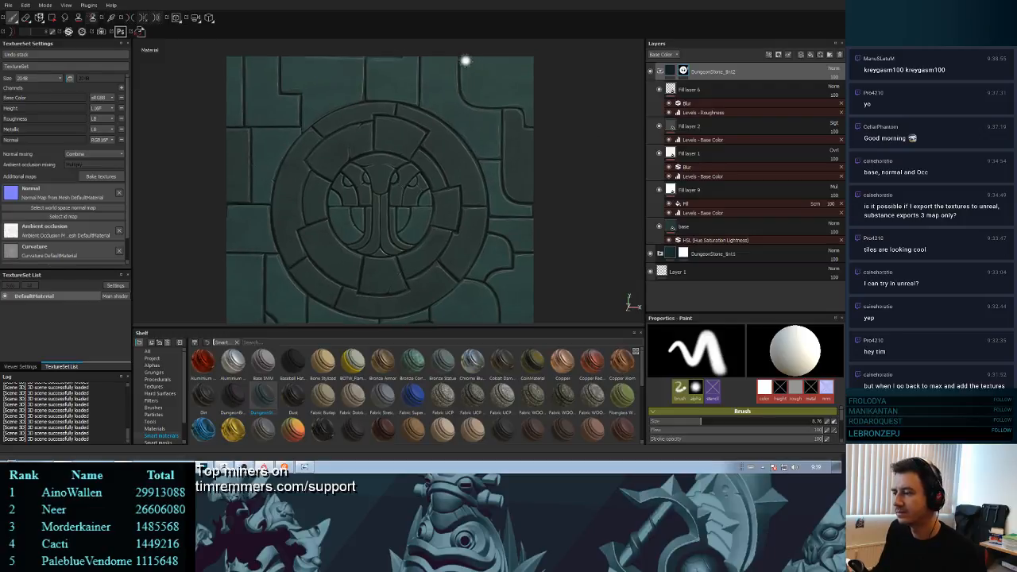
pyautogui.keyDown('ctrl'); pyautogui.moveTo(465, 56); pyautogui.dragTo(471, 55, button='right'); pyautogui.keyUp('ctrl')
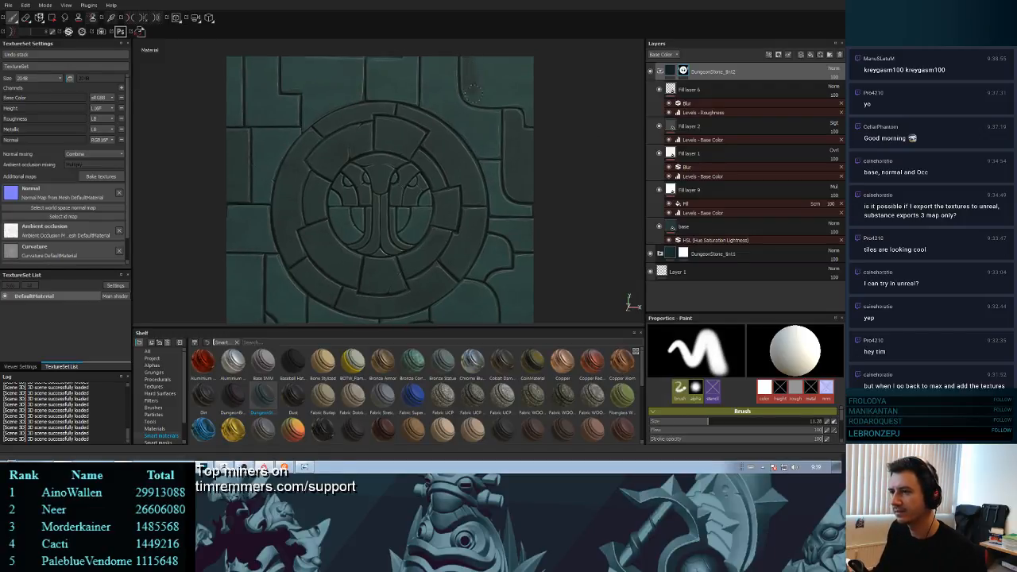
pyautogui.moveTo(488, 97)
pyautogui.mouseDown()
pyautogui.moveTo(525, 102)
pyautogui.moveTo(530, 116)
pyautogui.mouseUp()
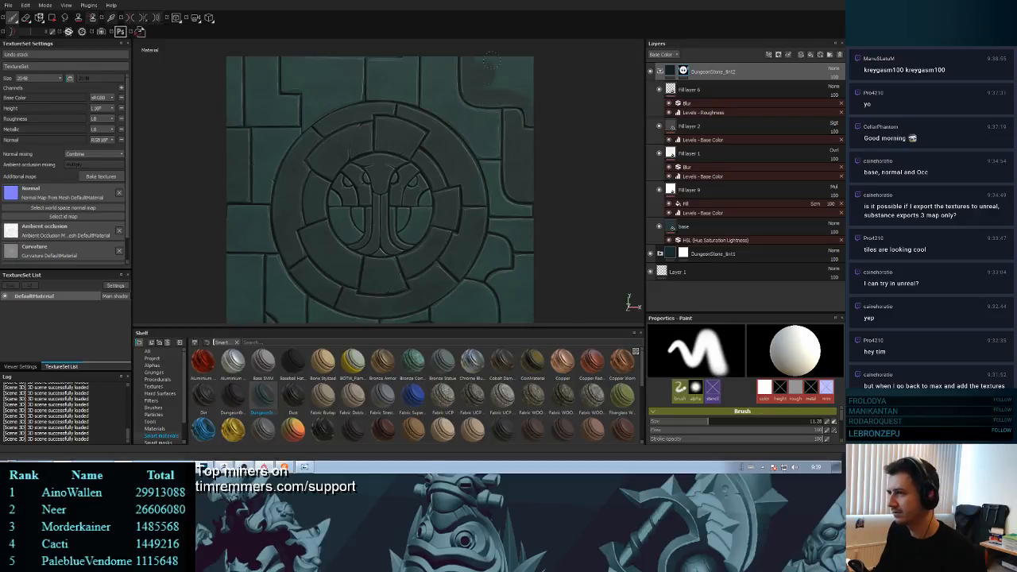
pyautogui.moveTo(523, 60); pyautogui.dragTo(521, 89)
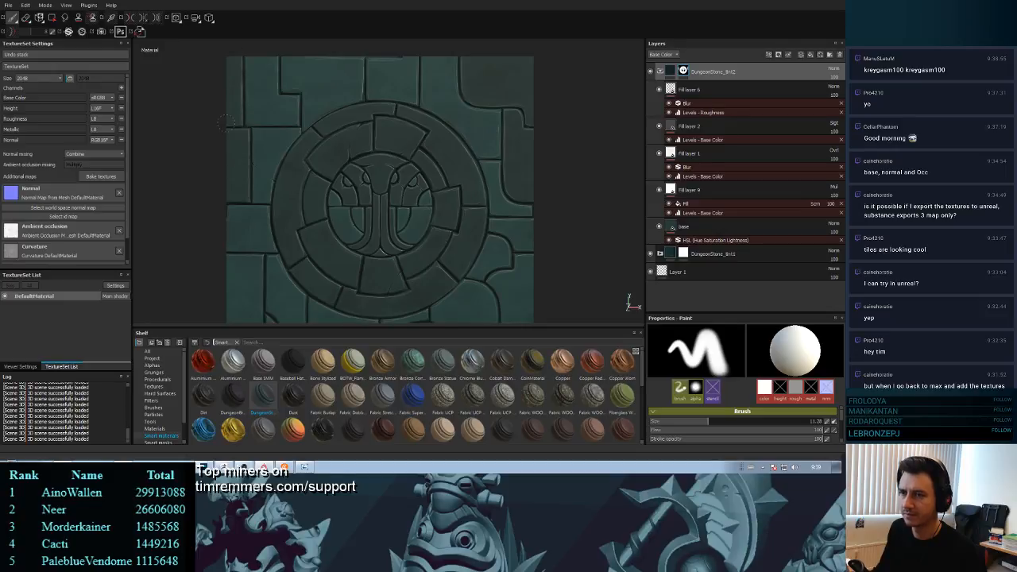
# - Extend the DungeonStone_tint2 mask onto the narrow stone below the ring and the curved stone at the ring's lower right, adjusting the brush size
pyautogui.moveTo(506, 204); pyautogui.dragTo(516, 111, button='middle')
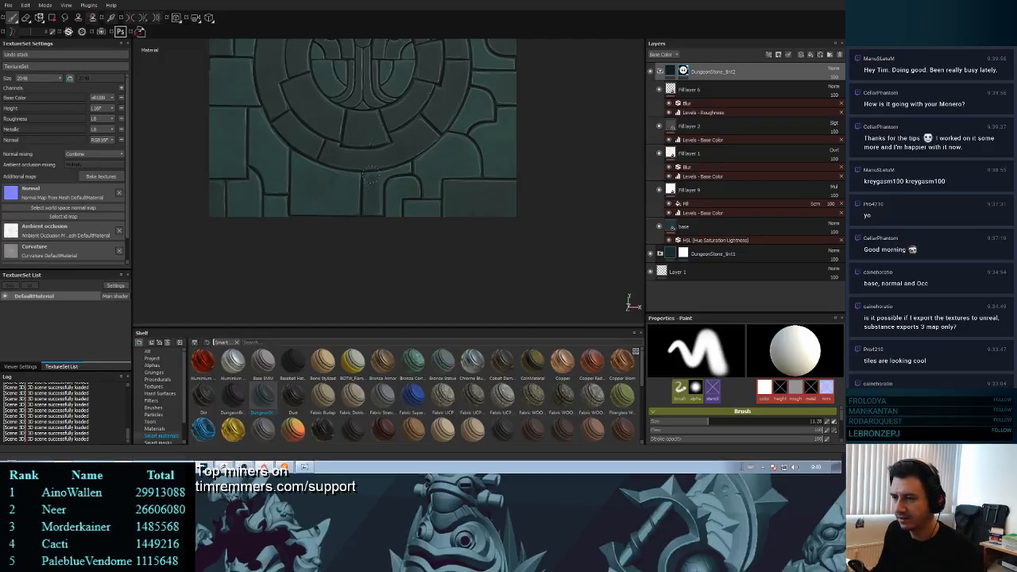
pyautogui.press('[')
pyautogui.press('[')
pyautogui.press('[')
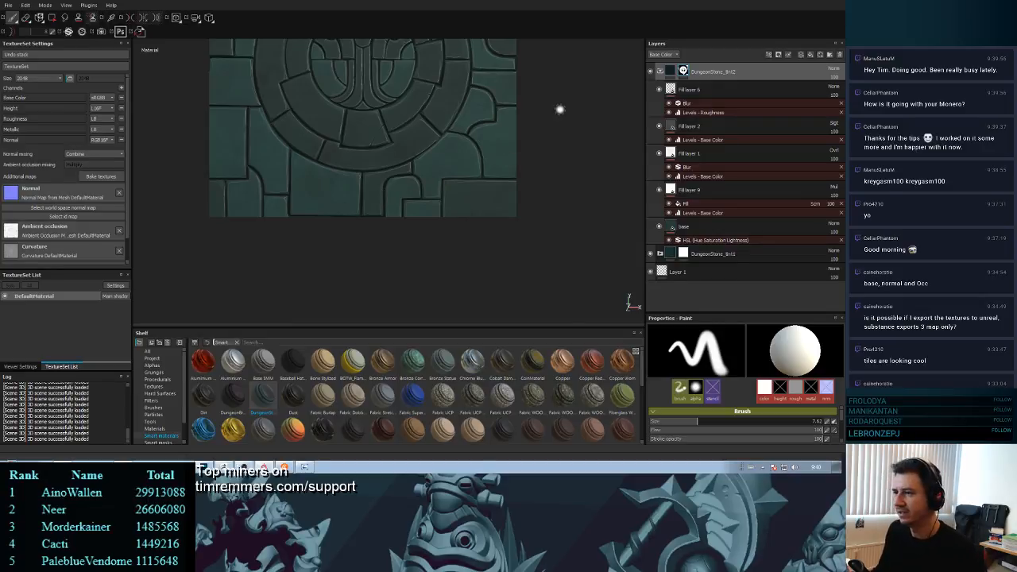
pyautogui.moveTo(559, 106); pyautogui.dragTo(546, 164, button='middle')
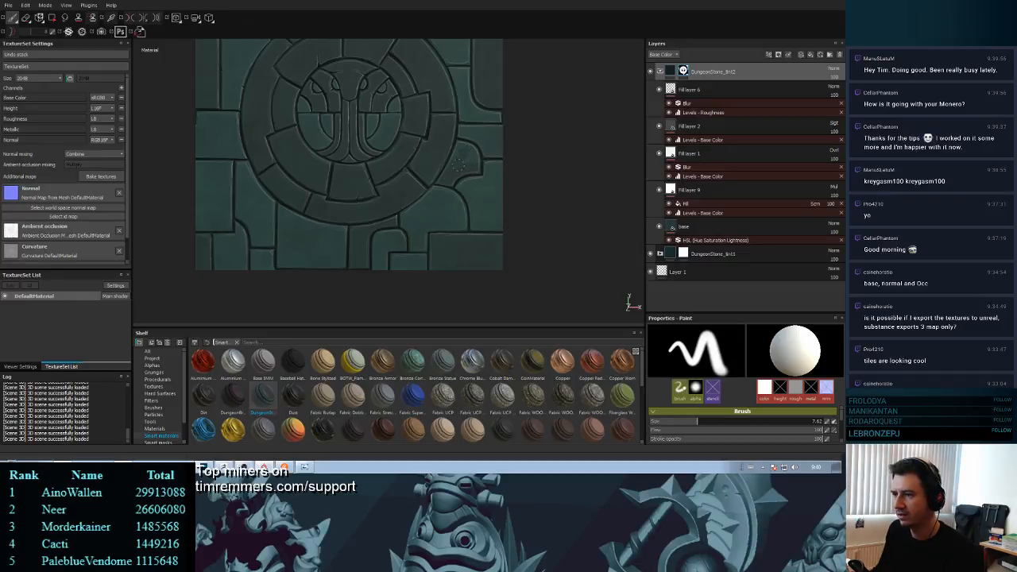
pyautogui.keyDown('ctrl'); pyautogui.moveTo(460, 155); pyautogui.dragTo(465, 154, button='right'); pyautogui.keyUp('ctrl')
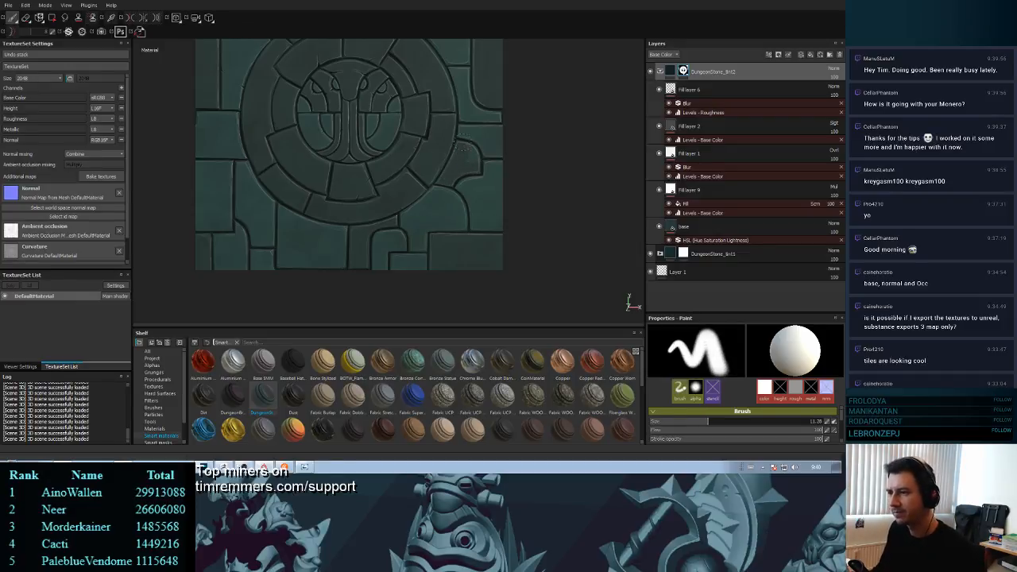
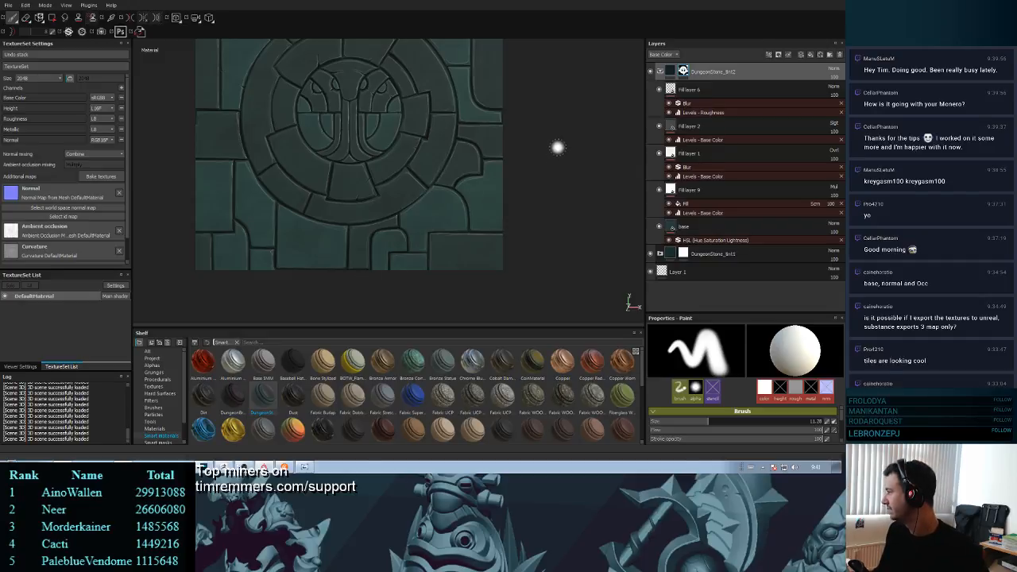
# - Paint the DungeonStone_tint2 mask over the stone directly above the ring at the floor's upper edge
pyautogui.moveTo(547, 119); pyautogui.dragTo(553, 190, button='middle')
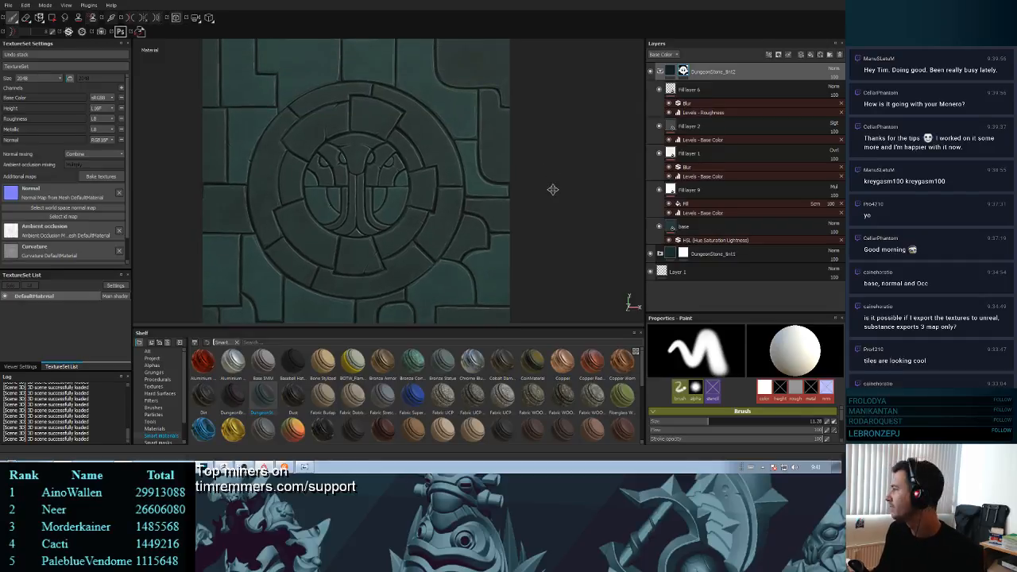
pyautogui.moveTo(558, 180)
pyautogui.keyDown('alt'); pyautogui.mouseDown(button='middle')
pyautogui.moveTo(551, 140)
pyautogui.moveTo(561, 120)
pyautogui.moveTo(563, 198)
pyautogui.moveTo(565, 93)
pyautogui.moveTo(570, 212)
pyautogui.moveTo(562, 101)
pyautogui.moveTo(577, 190)
pyautogui.mouseUp(button='middle'); pyautogui.keyUp('alt')
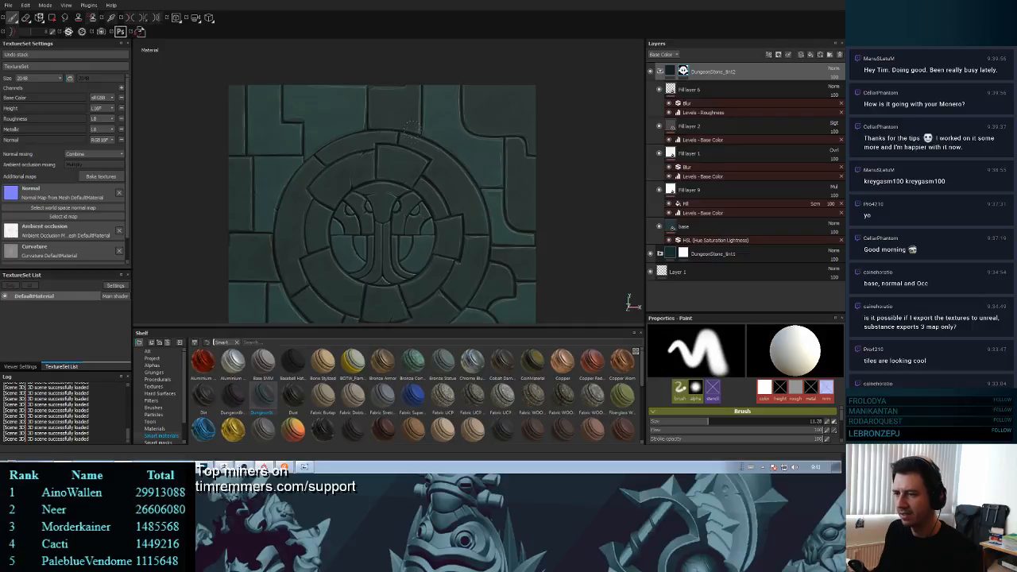
pyautogui.moveTo(607, 236); pyautogui.dragTo(592, 102, button='middle')
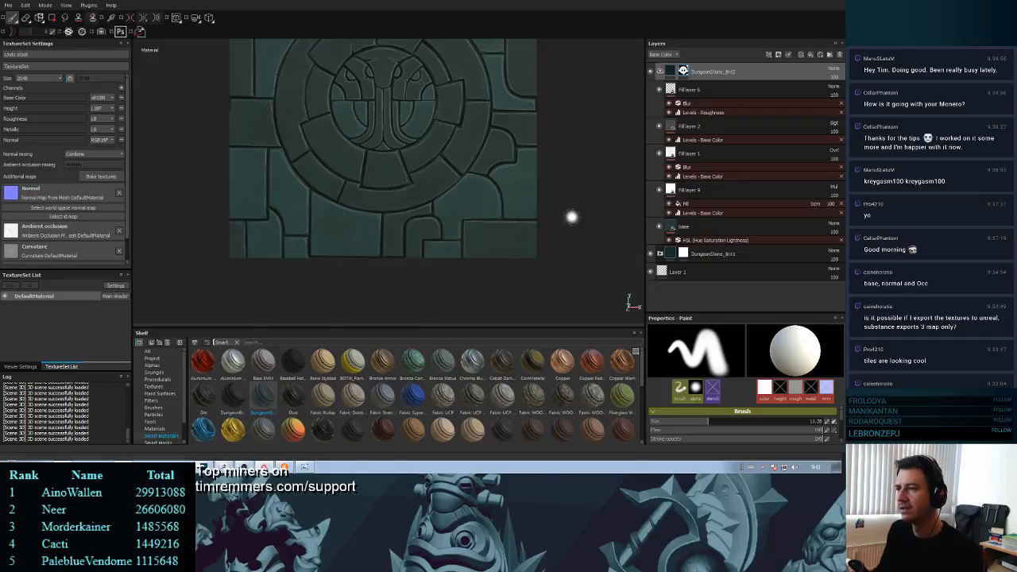
pyautogui.moveTo(572, 218)
pyautogui.mouseDown(button='middle')
pyautogui.moveTo(577, 296)
pyautogui.moveTo(606, 146)
pyautogui.moveTo(580, 213)
pyautogui.mouseUp(button='middle')
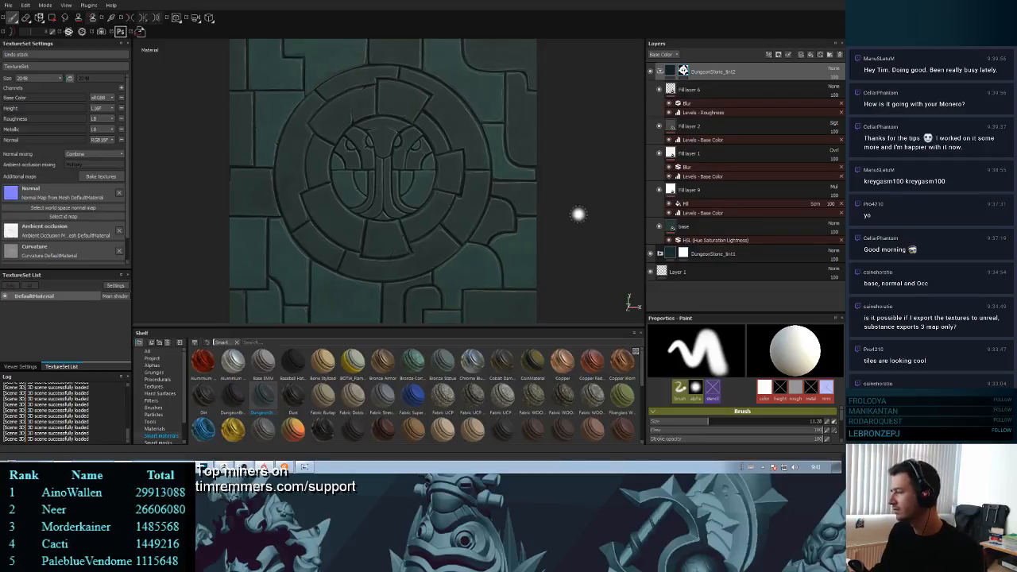
# - Compare the floor with Fill layer 6 of DungeonStone_tint2 hidden and shown, leaving the layer visible
pyautogui.click(659, 90)
pyautogui.click(660, 91)
pyautogui.click(660, 91)
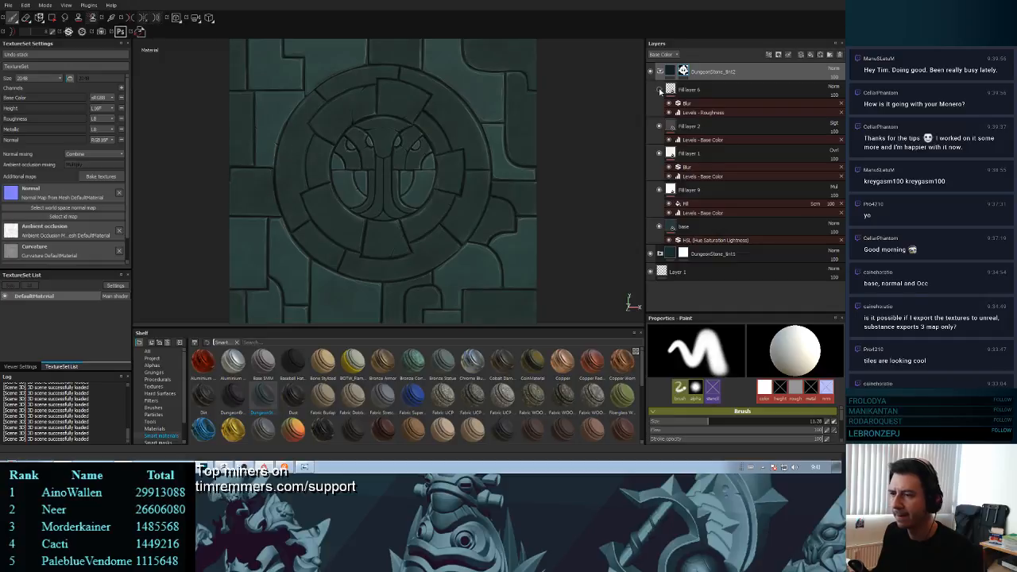
pyautogui.keyDown('alt'); pyautogui.moveTo(564, 152); pyautogui.dragTo(585, 136); pyautogui.keyUp('alt')
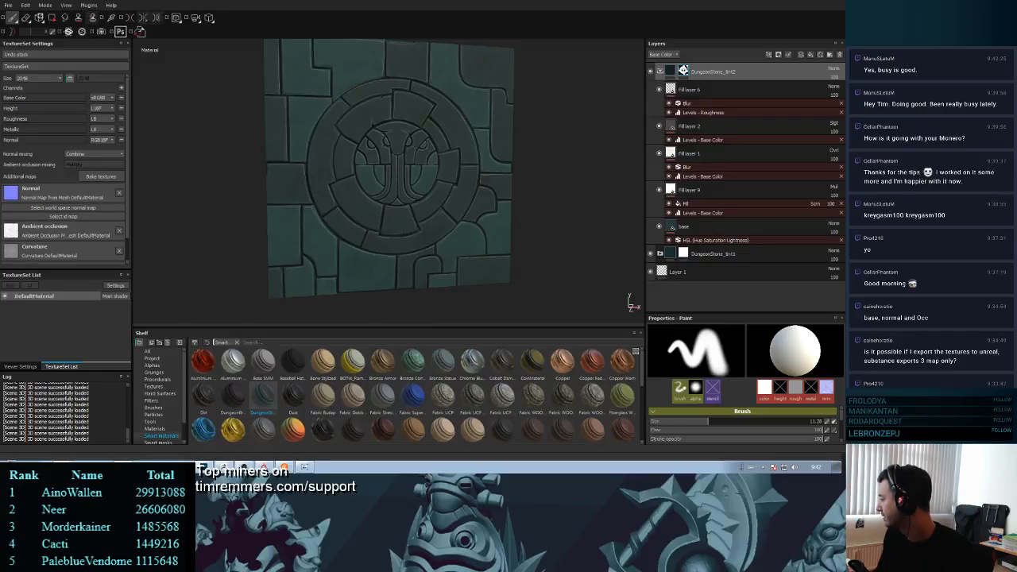
# - Switch to the Coinhive dashboard in the browser, review total hashes, pending payments and the seven-day hash chart, and close the window
pyautogui.moveTo(843, 17); pyautogui.dragTo(580, 52)
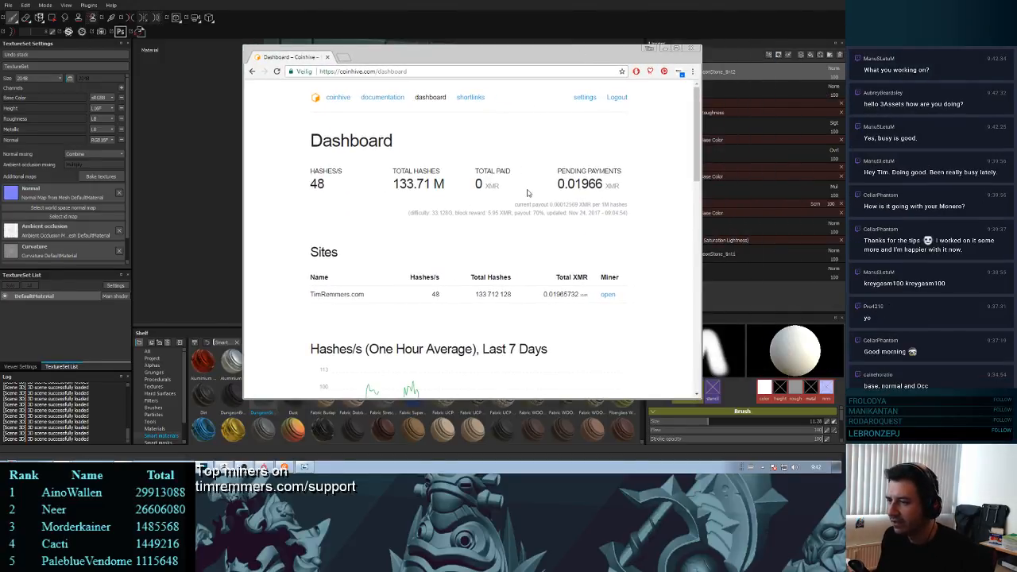
pyautogui.moveTo(392, 184); pyautogui.dragTo(436, 184)
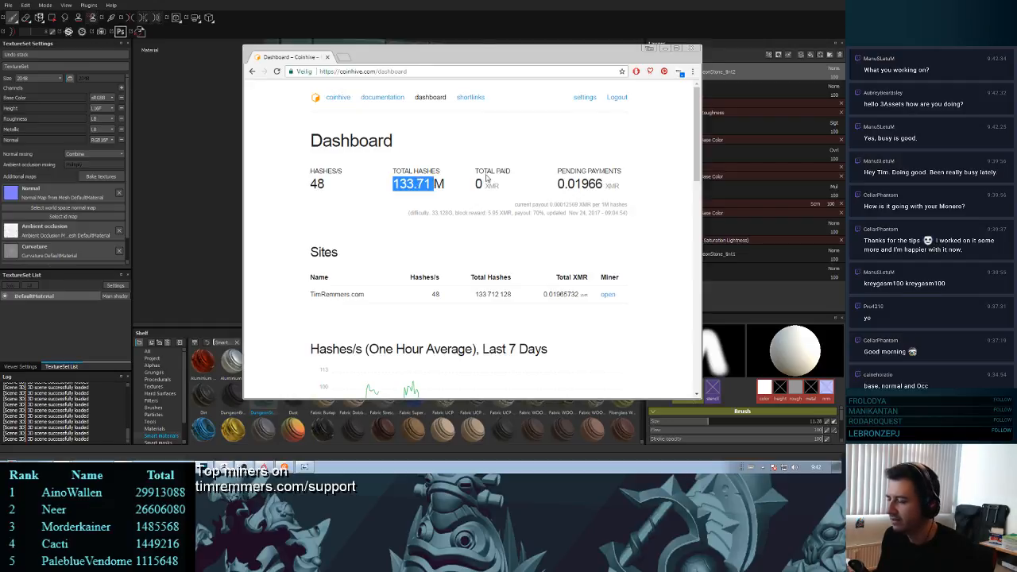
pyautogui.moveTo(557, 184); pyautogui.dragTo(607, 184)
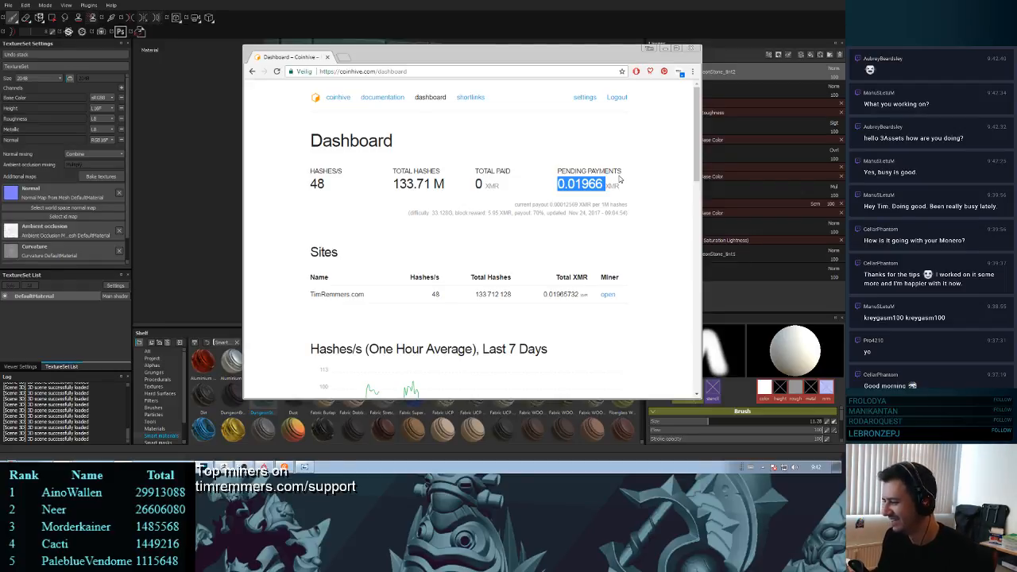
pyautogui.scroll(-3, 522, 185)
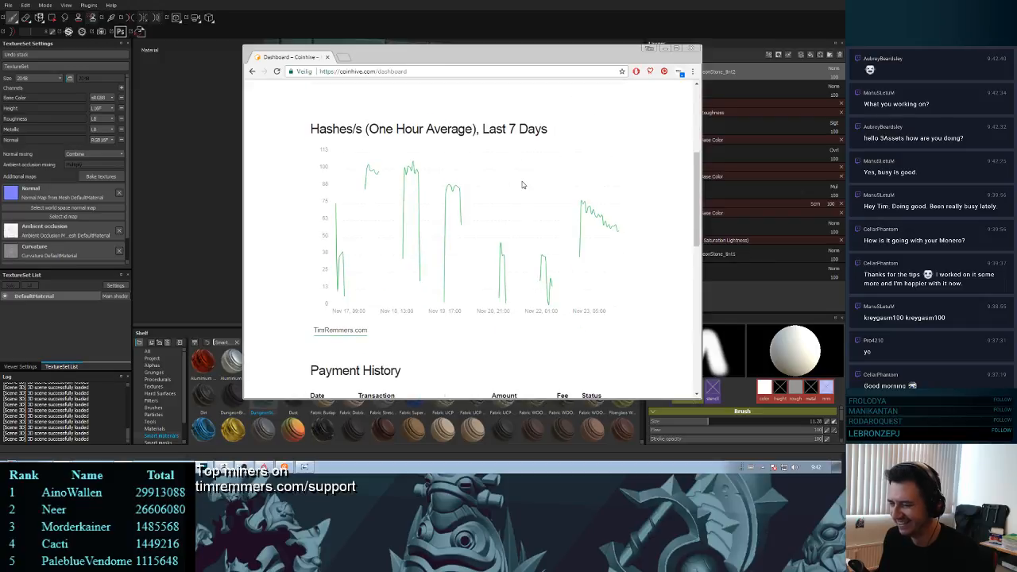
pyautogui.scroll(3, 522, 185)
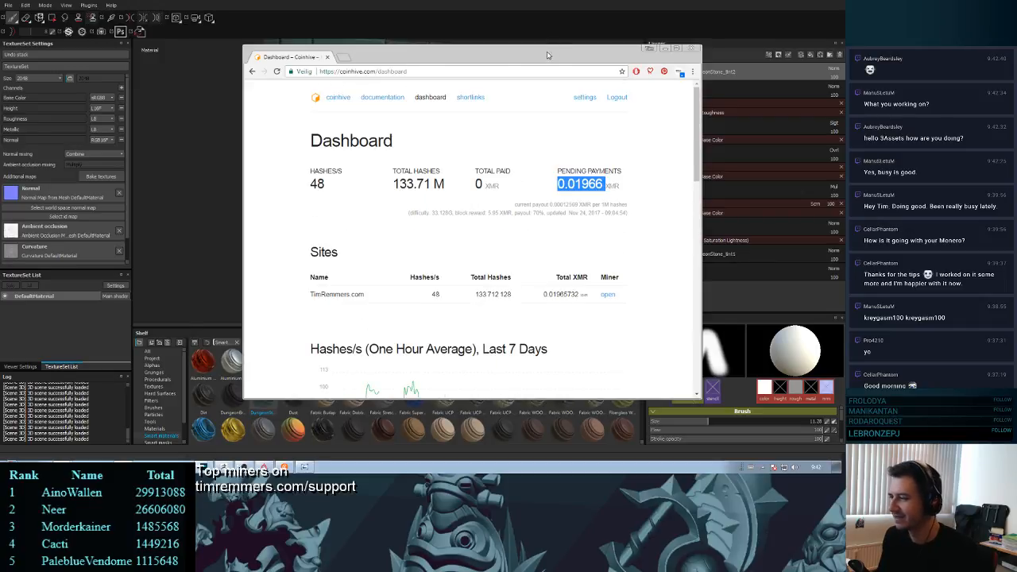
pyautogui.moveTo(548, 55); pyautogui.dragTo(582, 48)
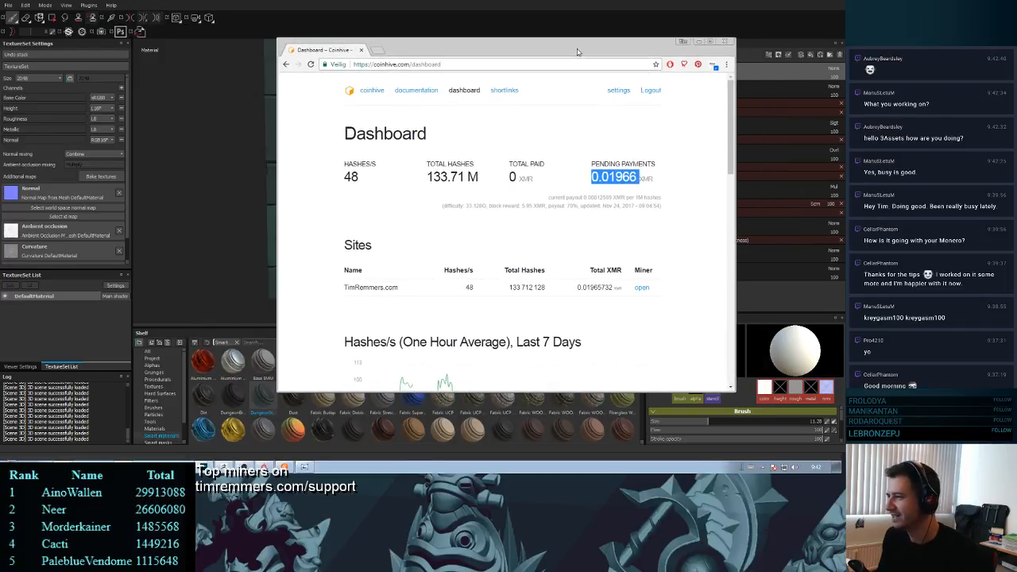
pyautogui.click(725, 42)
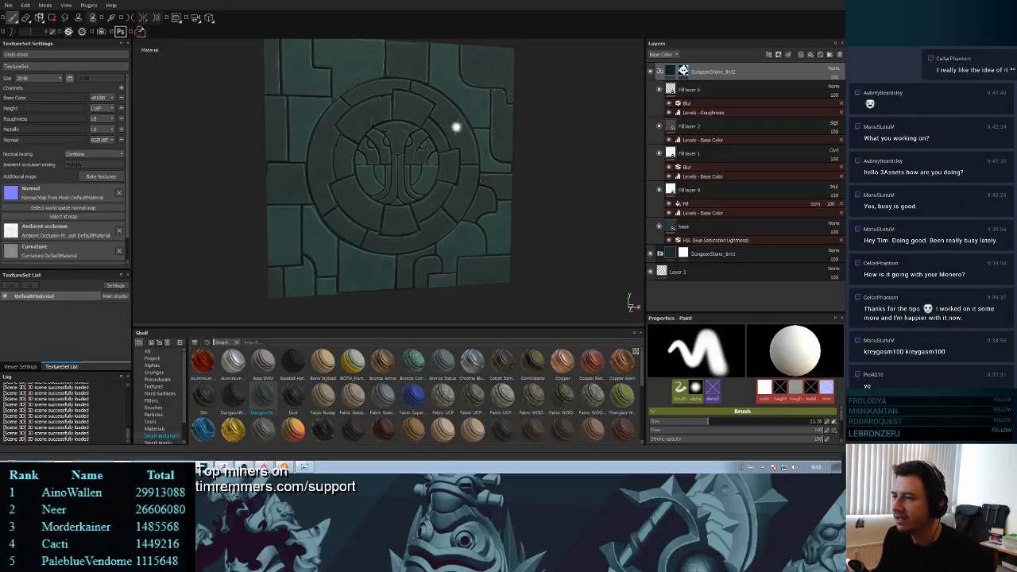
# - Switch to ZBrush to examine the sculpted floor's stone layout, and return to the textured floor in Substance Painter
pyautogui.keyDown('alt'); pyautogui.moveTo(548, 159); pyautogui.dragTo(515, 164); pyautogui.keyUp('alt')
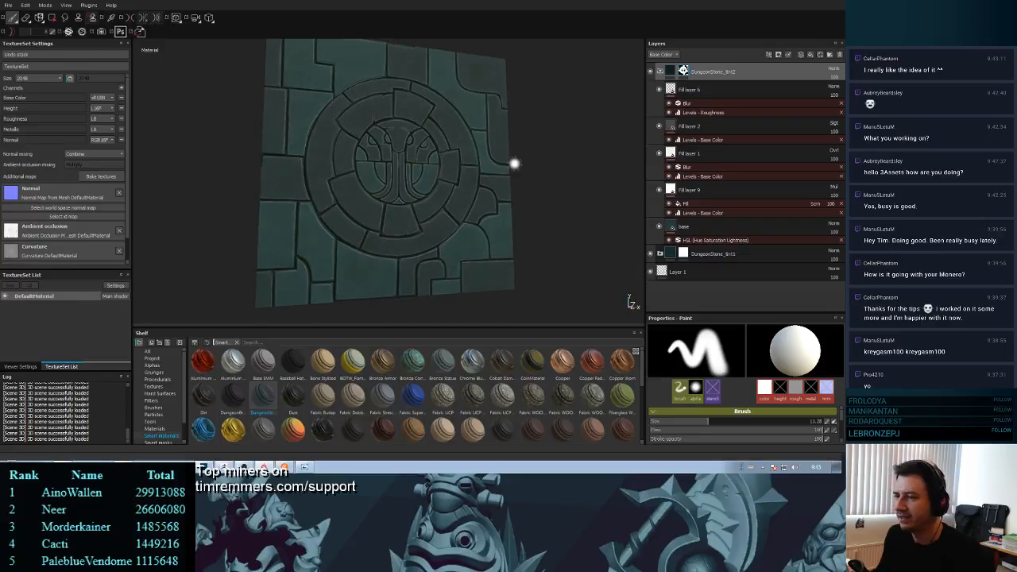
pyautogui.keyDown('shift'); pyautogui.moveTo(516, 164); pyautogui.dragTo(579, 168, button='right'); pyautogui.keyUp('shift')
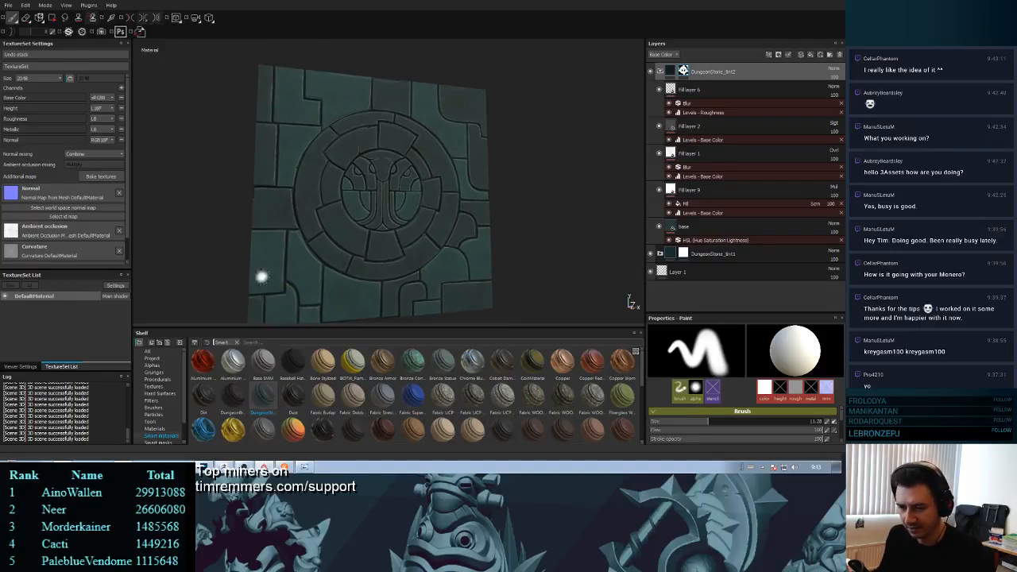
pyautogui.click(232, 468)
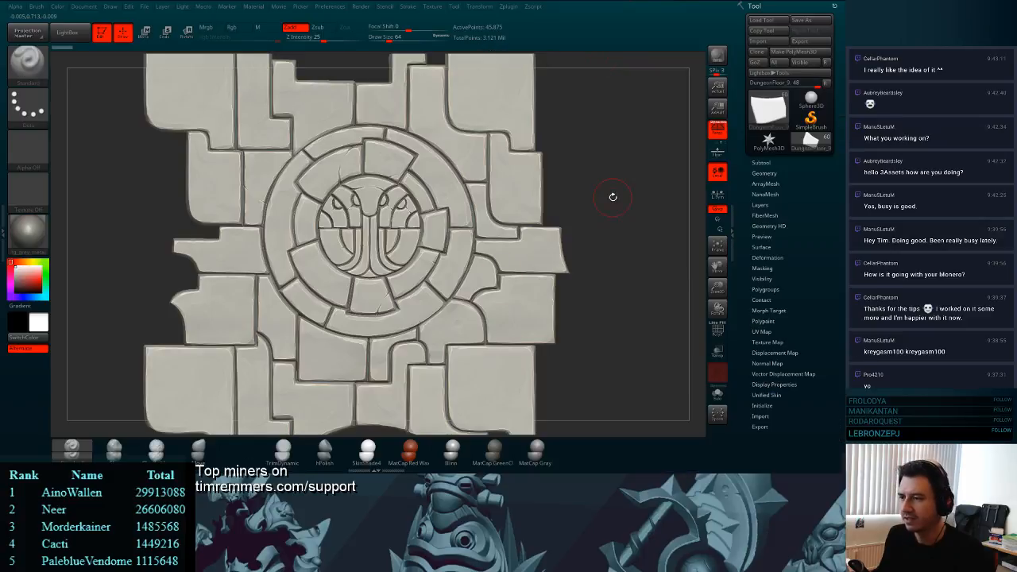
pyautogui.moveTo(601, 263)
pyautogui.mouseDown()
pyautogui.moveTo(628, 258)
pyautogui.moveTo(609, 273)
pyautogui.mouseUp()
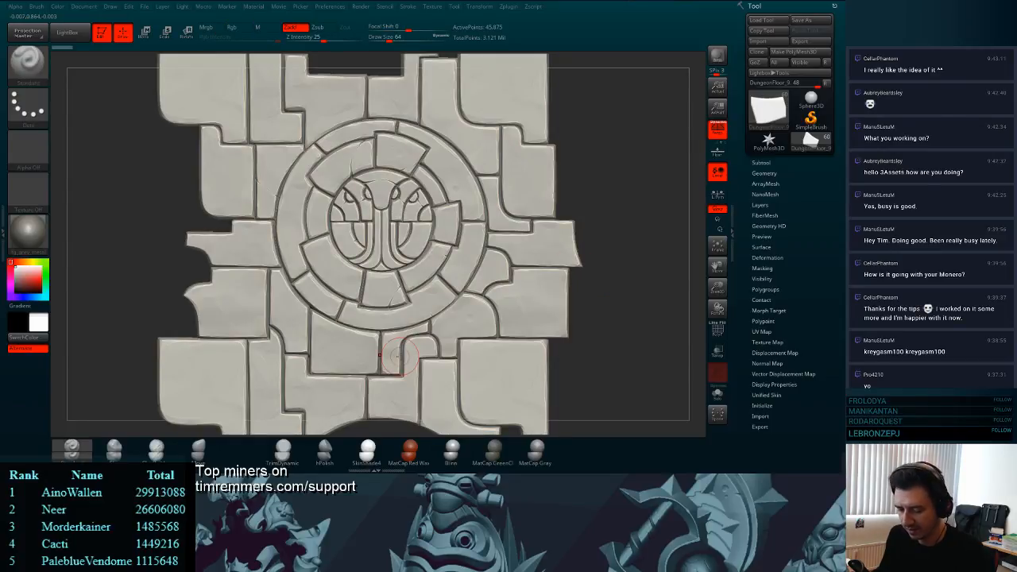
pyautogui.hotkey('alt', 'Tab')
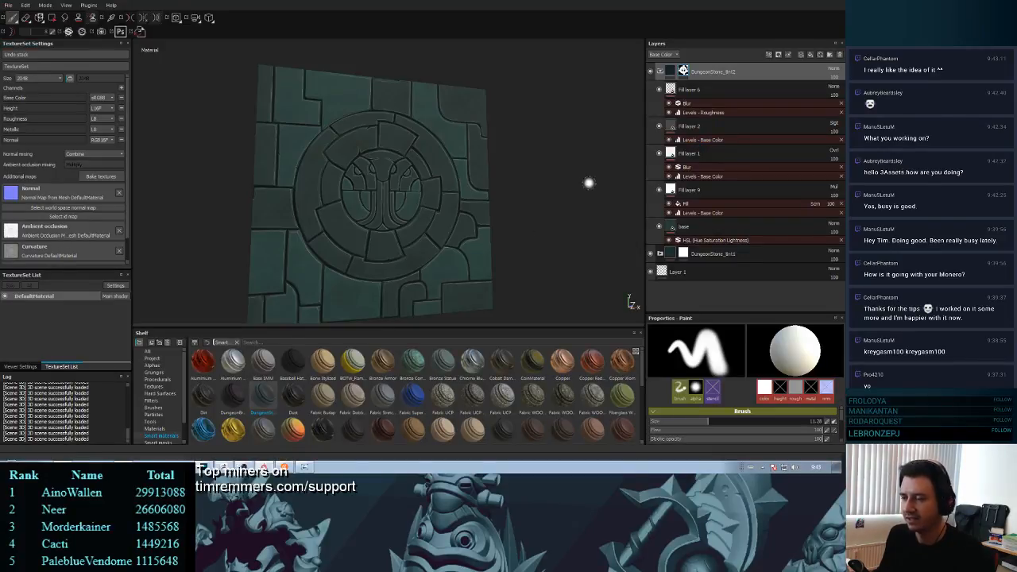
# - Examine the tinted floor's emblem, rings and surrounding stones from several angles and under different light directions
pyautogui.moveTo(589, 184)
pyautogui.keyDown('alt'); pyautogui.mouseDown()
pyautogui.moveTo(525, 221)
pyautogui.moveTo(635, 183)
pyautogui.moveTo(627, 175)
pyautogui.moveTo(614, 186)
pyautogui.mouseUp(); pyautogui.keyUp('alt')
pyautogui.moveTo(549, 189)
pyautogui.keyDown('shift'); pyautogui.mouseDown(button='right')
pyautogui.moveTo(577, 193)
pyautogui.moveTo(529, 207)
pyautogui.moveTo(547, 200)
pyautogui.mouseUp(button='right'); pyautogui.keyUp('shift')
pyautogui.moveTo(548, 199)
pyautogui.keyDown('alt'); pyautogui.mouseDown()
pyautogui.moveTo(548, 146)
pyautogui.moveTo(556, 191)
pyautogui.mouseUp(); pyautogui.keyUp('alt')
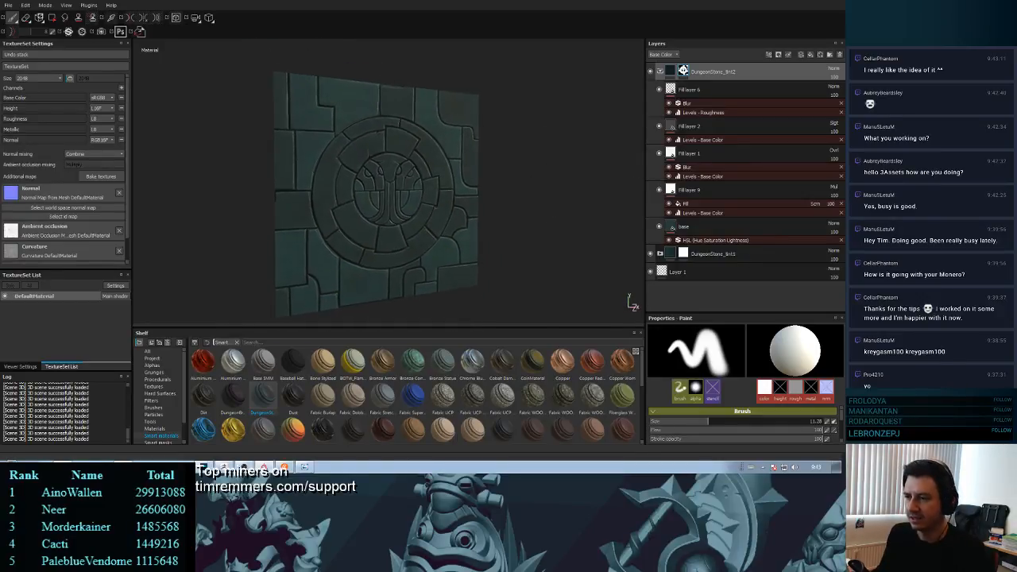
pyautogui.moveTo(559, 191)
pyautogui.keyDown('alt'); pyautogui.mouseDown(button='right')
pyautogui.moveTo(563, 275)
pyautogui.moveTo(561, 206)
pyautogui.moveTo(566, 234)
pyautogui.mouseUp(button='right'); pyautogui.keyUp('alt')
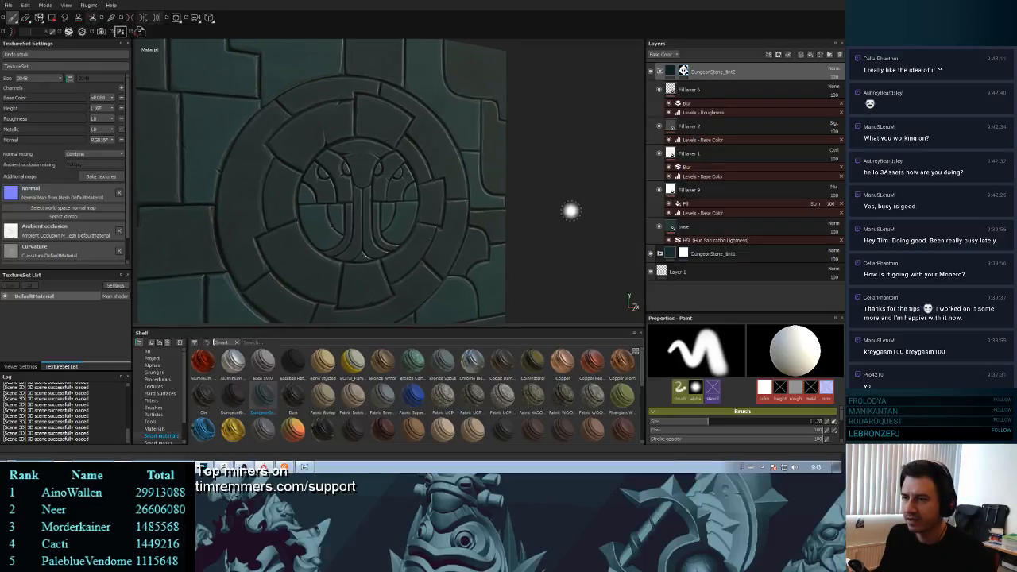
pyautogui.keyDown('alt'); pyautogui.moveTo(544, 195); pyautogui.dragTo(558, 238); pyautogui.keyUp('alt')
pyautogui.keyDown('alt'); pyautogui.moveTo(558, 231); pyautogui.dragTo(561, 258, button='right'); pyautogui.keyUp('alt')
pyautogui.keyDown('alt'); pyautogui.moveTo(559, 259); pyautogui.dragTo(554, 209); pyautogui.keyUp('alt')
pyautogui.keyDown('shift'); pyautogui.moveTo(554, 222); pyautogui.dragTo(540, 178, button='right'); pyautogui.keyUp('shift')
pyautogui.keyDown('alt'); pyautogui.moveTo(540, 179); pyautogui.dragTo(481, 141, button='middle'); pyautogui.keyUp('alt')
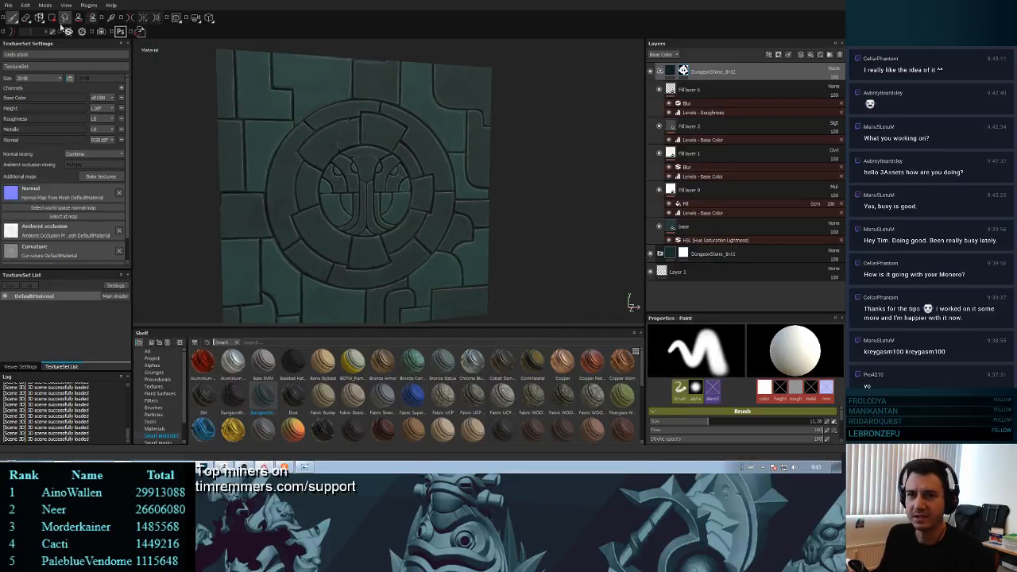
# - Open the texture export settings and choose the WaterDungeon project's Assets/Textures folder as the destination
pyautogui.click(9, 6)
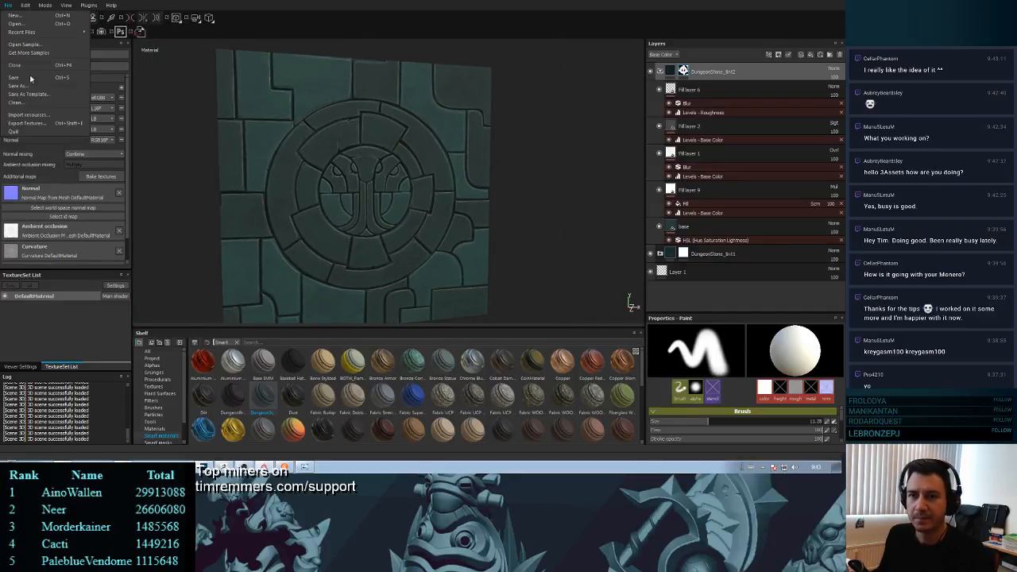
pyautogui.click(32, 124)
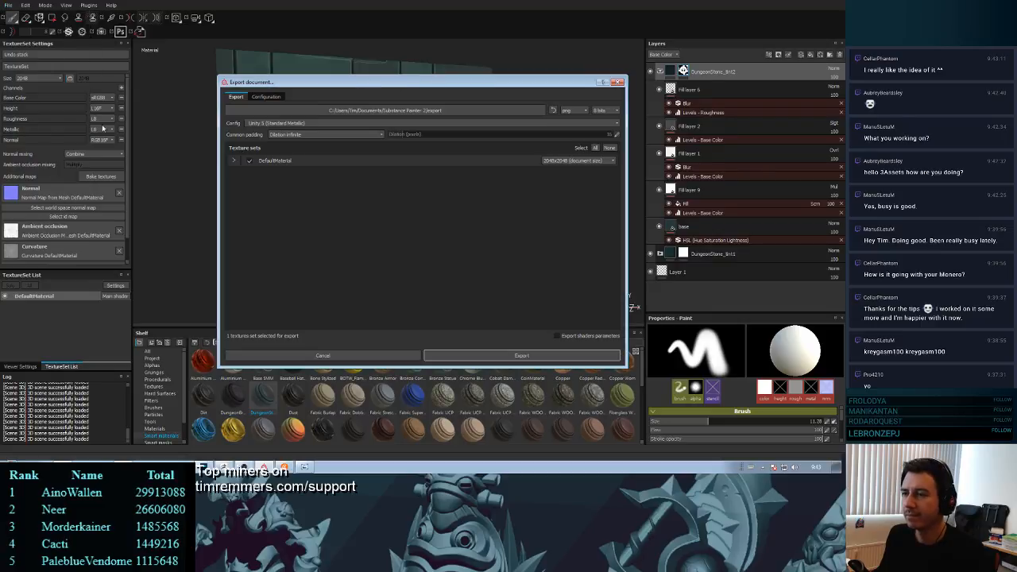
pyautogui.click(432, 114)
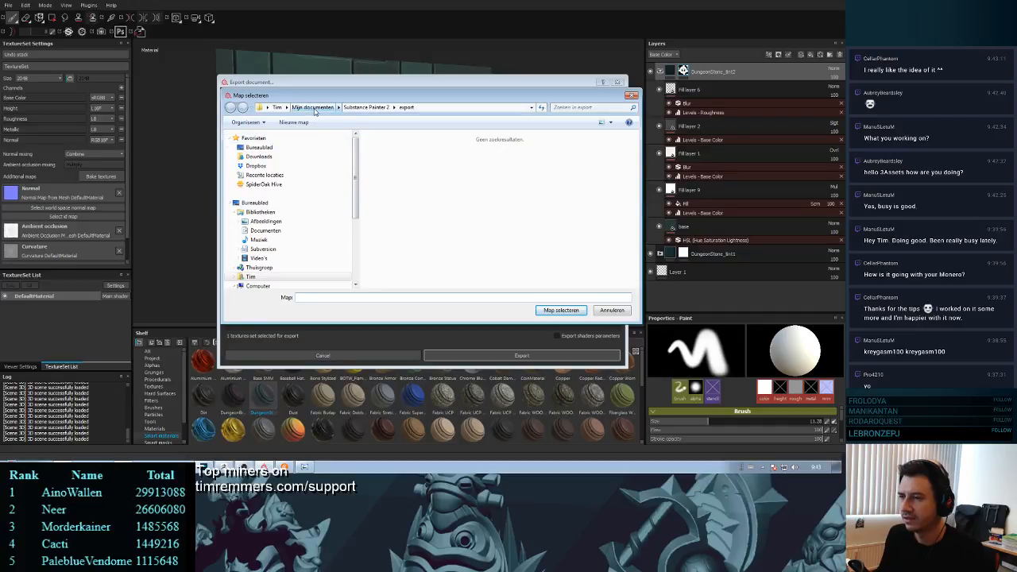
pyautogui.click(318, 107)
pyautogui.click(624, 310)
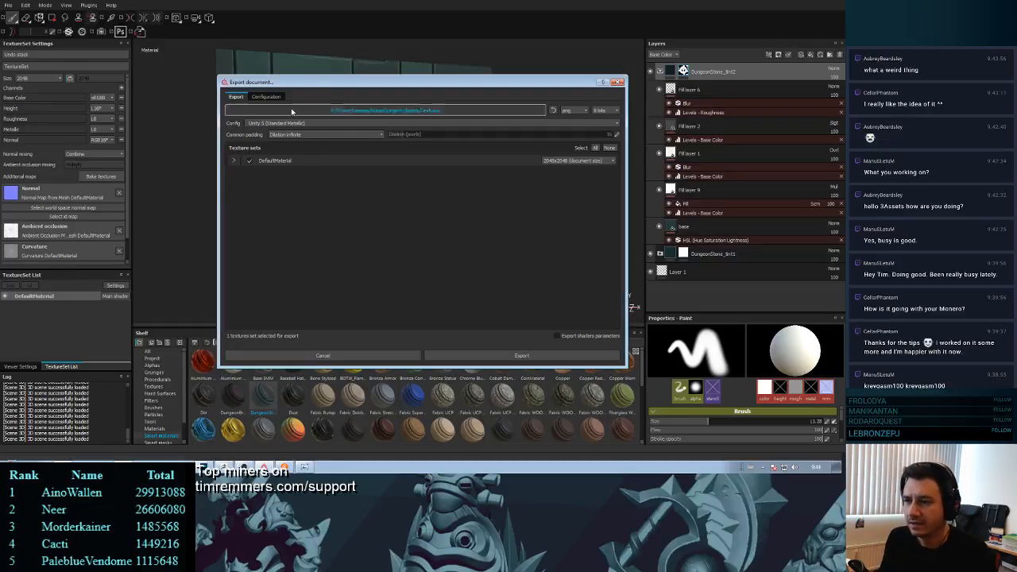
# - Review the DefaultMaterial map list and export the textures with the Unity 5 (Standard Metallic) configuration as 8-bit PNG at 2048x2048
pyautogui.click(233, 161)
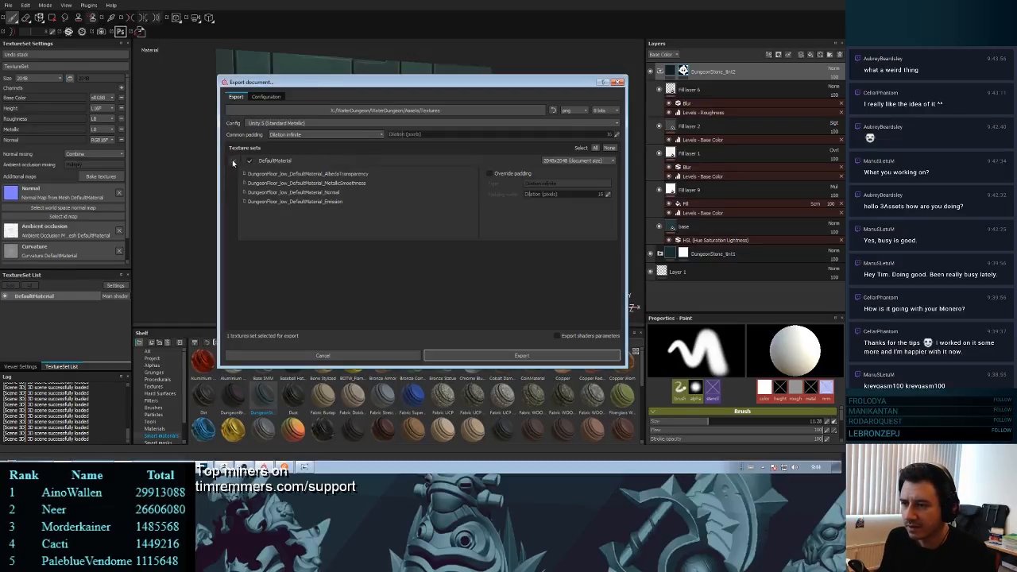
pyautogui.click(233, 161)
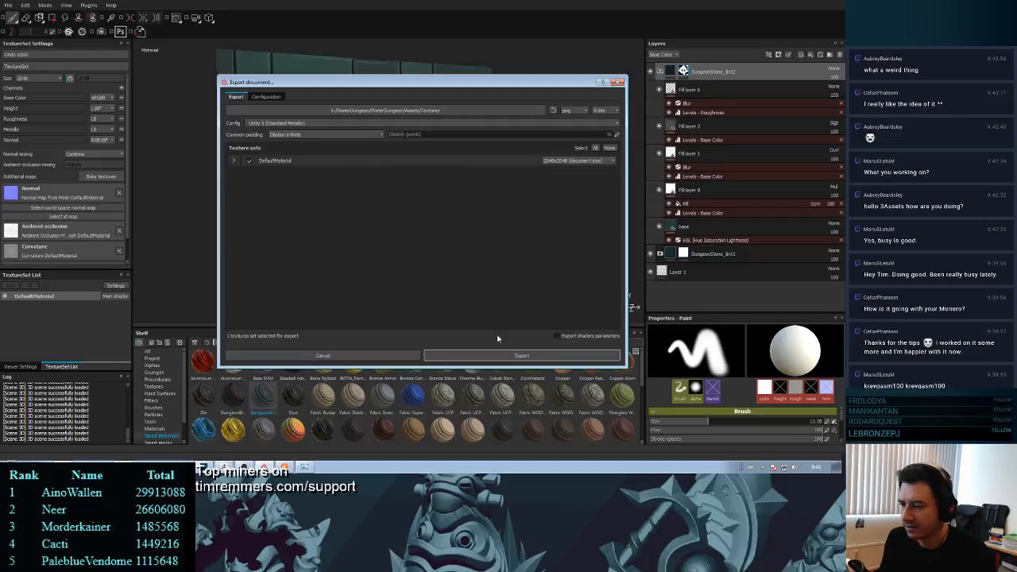
pyautogui.click(498, 355)
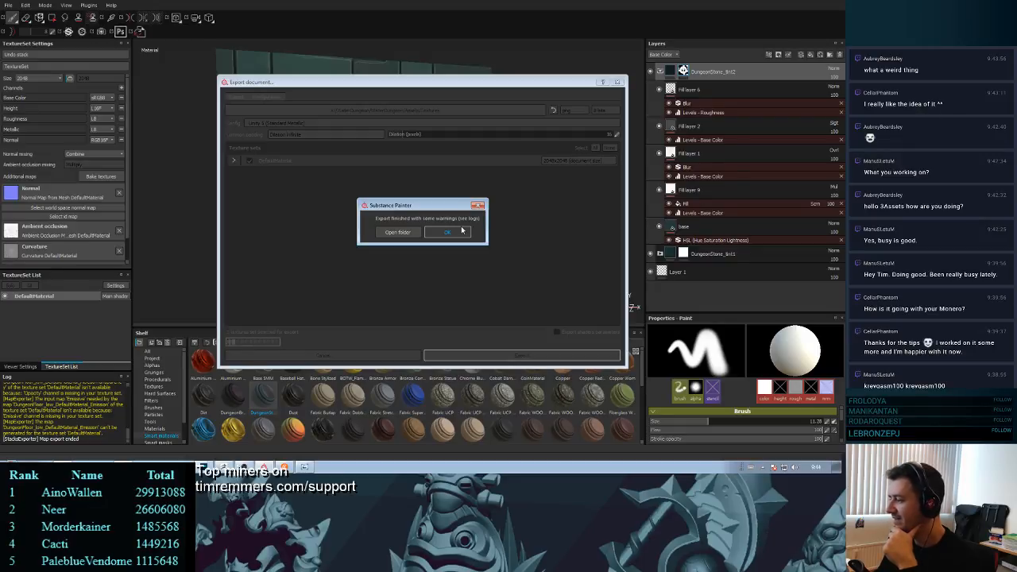
pyautogui.click(461, 231)
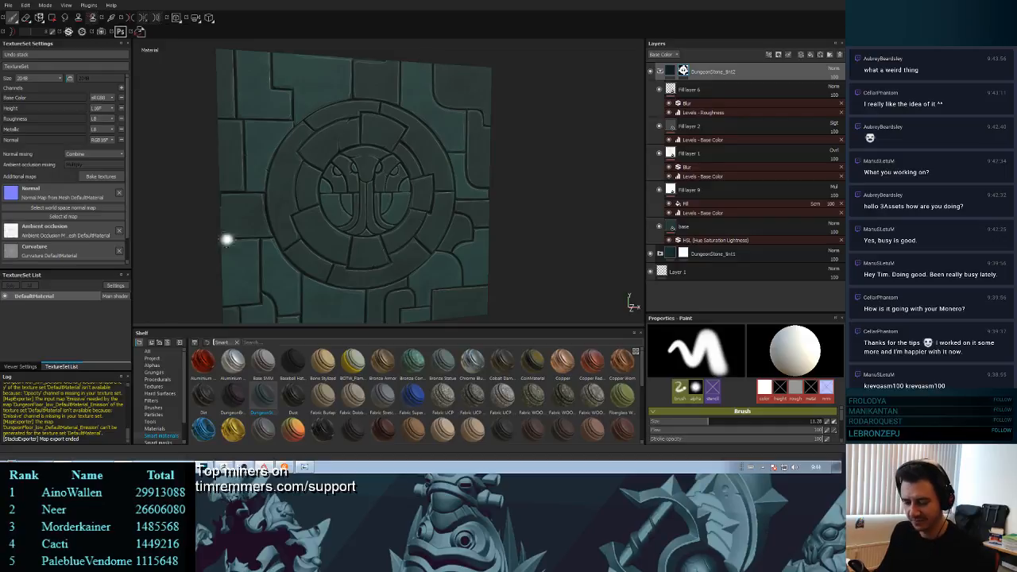
# - Switch to Unity with the Dungeon scene open
pyautogui.press('super')
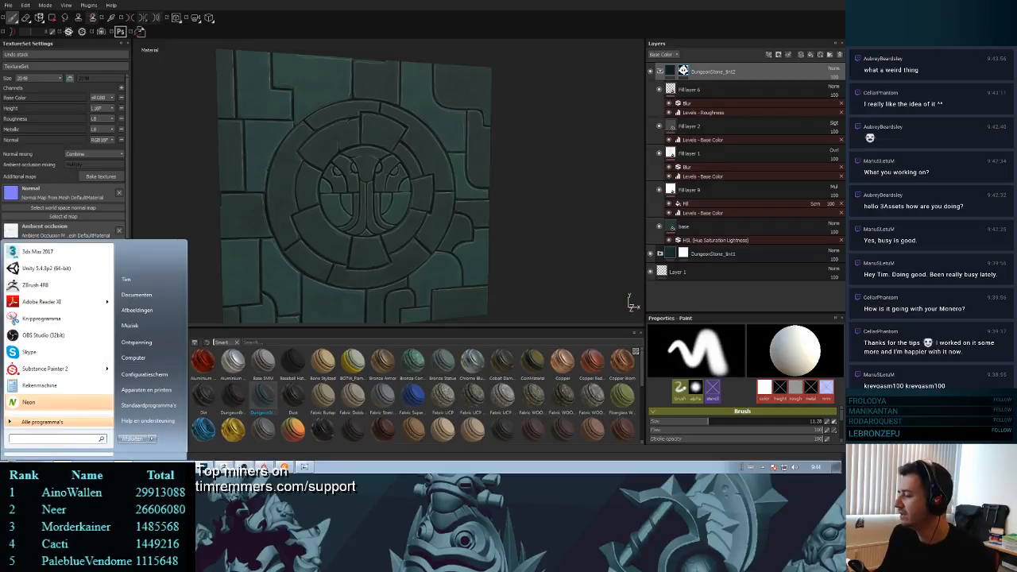
pyautogui.click(264, 467)
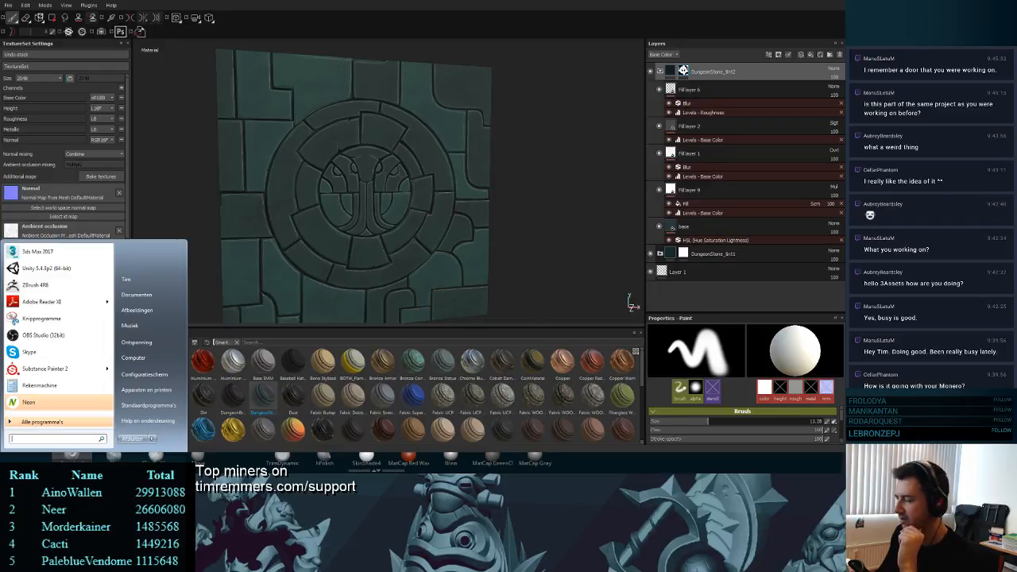
pyautogui.press('super')
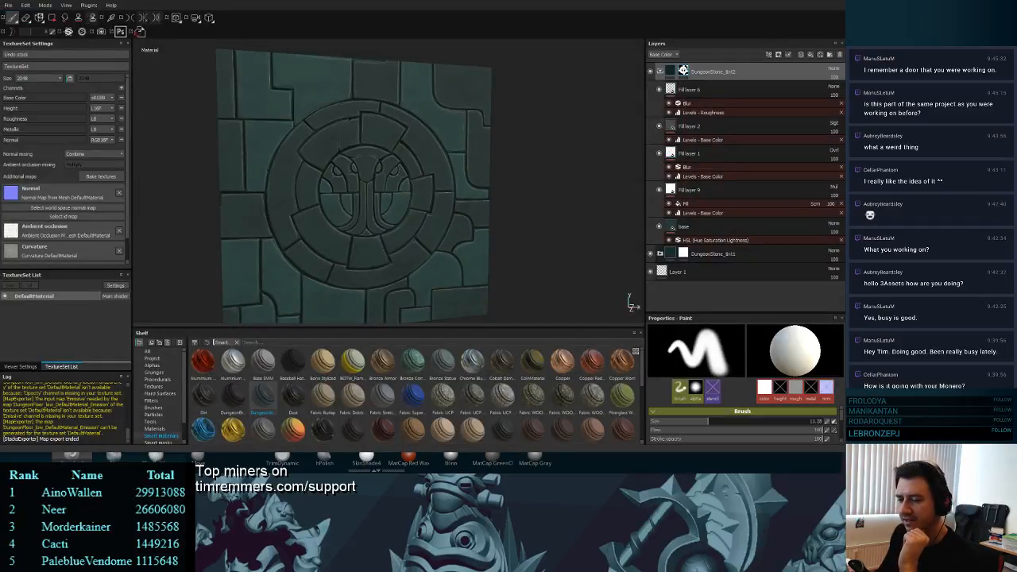
pyautogui.hotkey('alt', 'Tab')
pyautogui.click(771, 150)
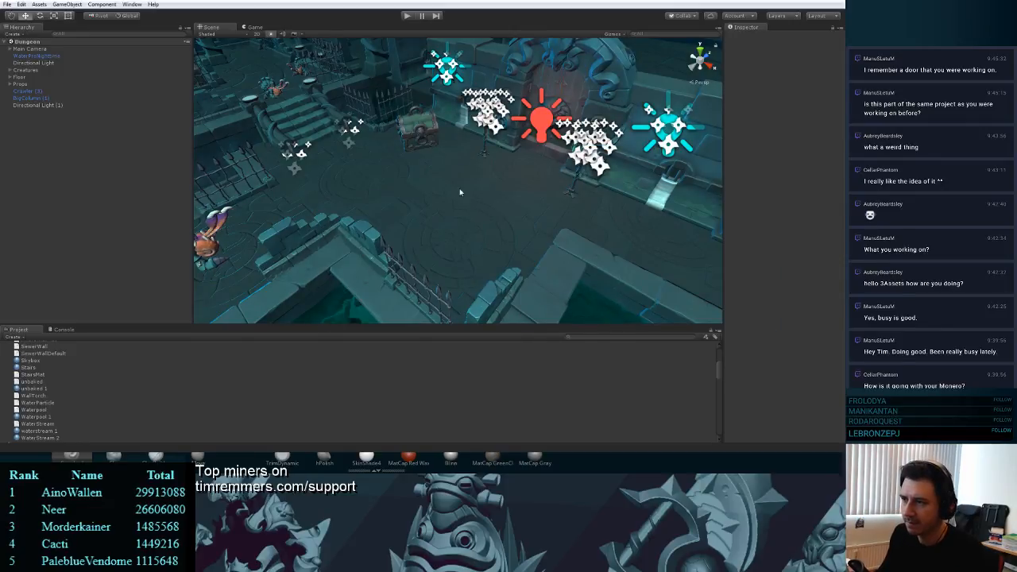
# - Select the floor block beside the broken wall and water pools, near the dungeon door
pyautogui.press('s')
pyautogui.moveTo(492, 202); pyautogui.dragTo(436, 225, button='right')
pyautogui.press('w')
pyautogui.click(487, 200)
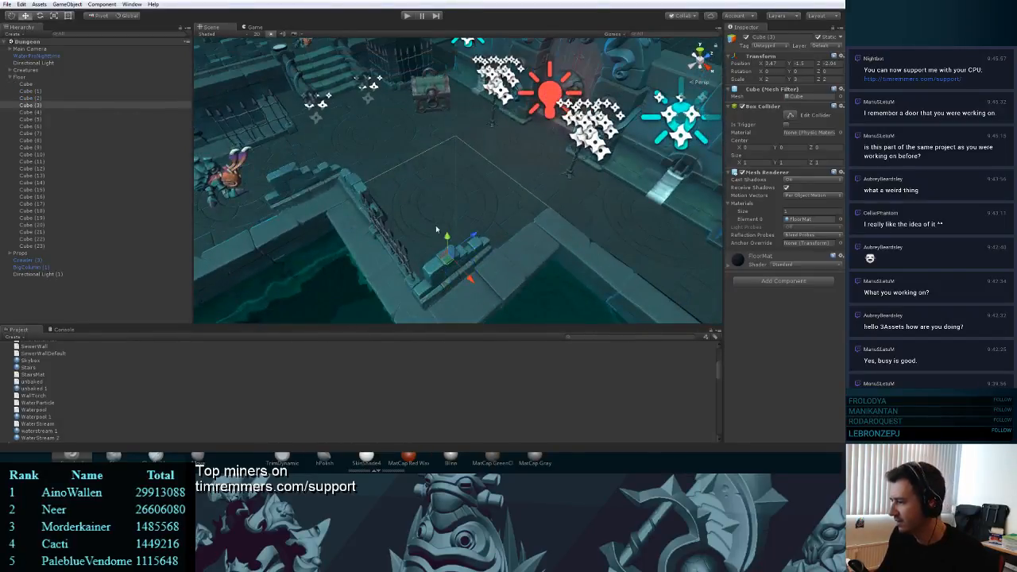
pyautogui.click(457, 181)
pyautogui.click(457, 213)
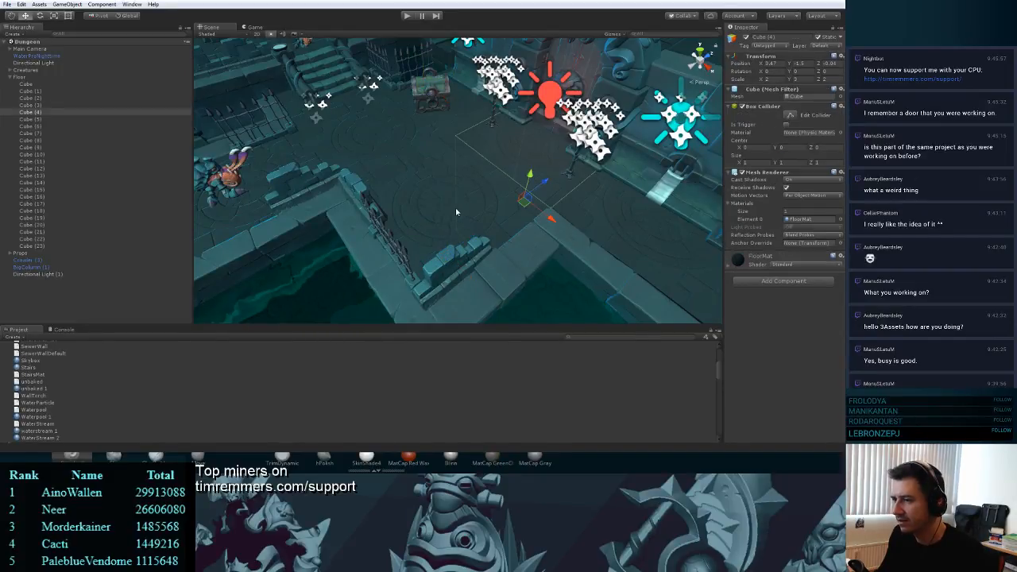
# - Locate FloorMat's albedo texture in the project and select DungeonFloor_low_DefaultMaterial_AlbedoTransparency
pyautogui.click(734, 295)
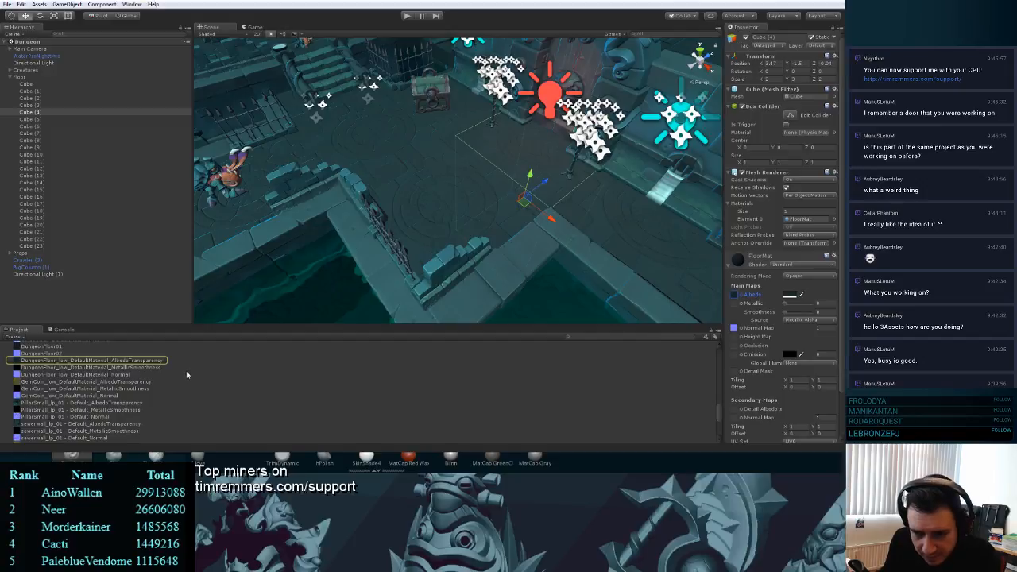
pyautogui.scroll(2, 184, 373)
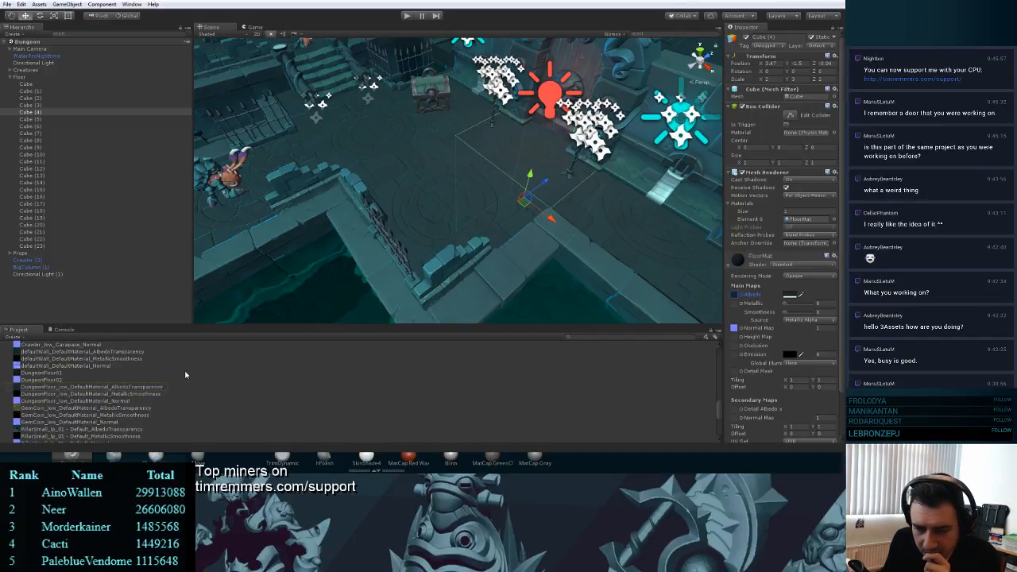
pyautogui.click(113, 388)
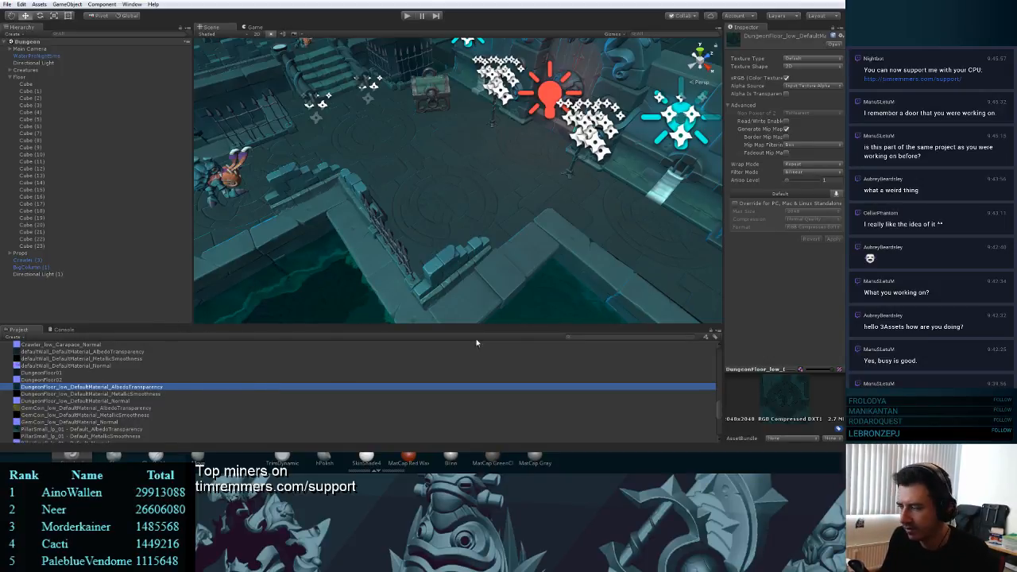
# - Examine the floor texture around the dungeon scene and in a short play-mode run
pyautogui.press('w')
pyautogui.moveTo(485, 172); pyautogui.dragTo(567, 103, button='right')
pyautogui.press('s')
pyautogui.press('d')
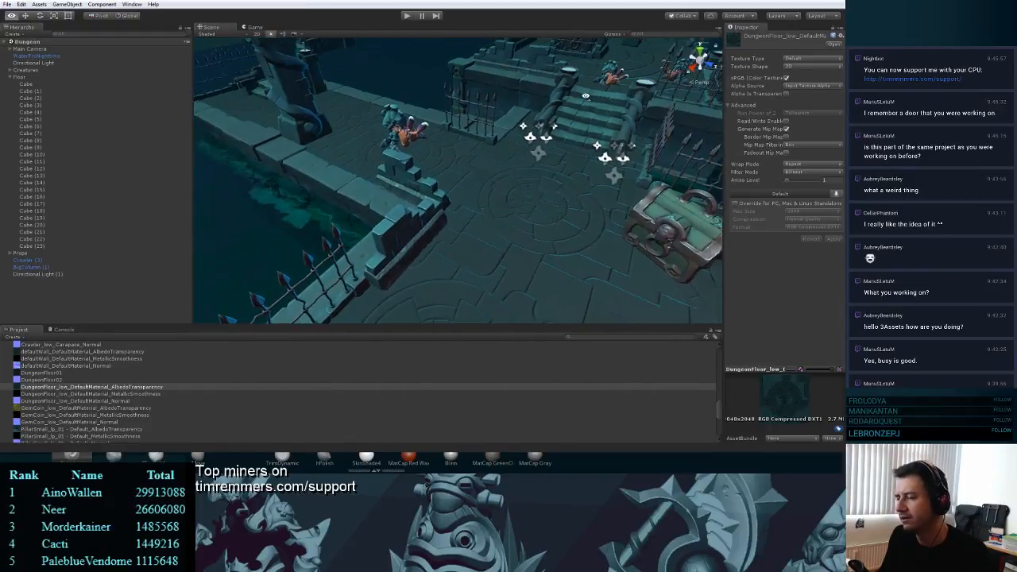
pyautogui.moveTo(470, 170); pyautogui.dragTo(550, 151, button='right')
pyautogui.scroll(3, 550, 151)
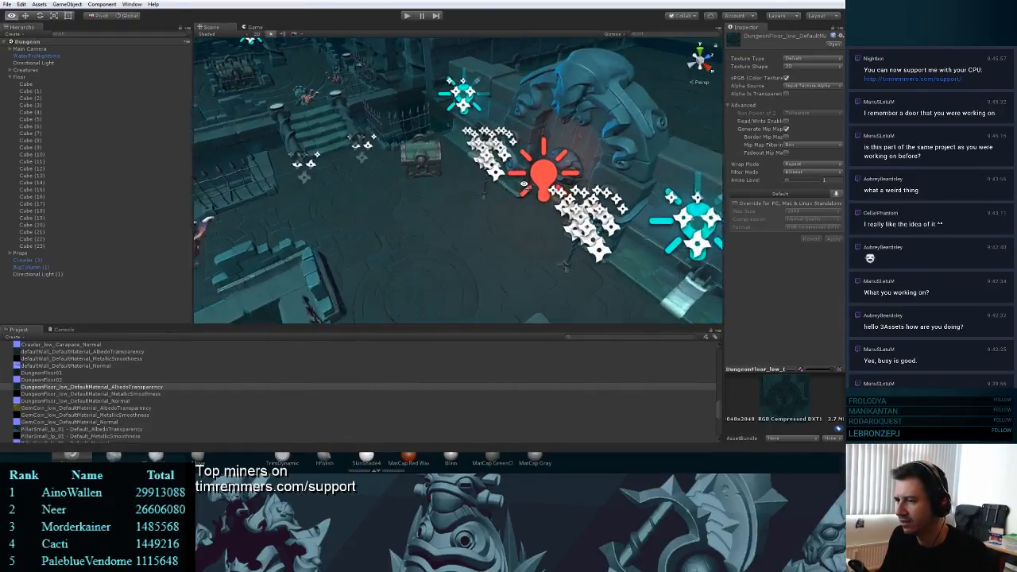
pyautogui.click(408, 16)
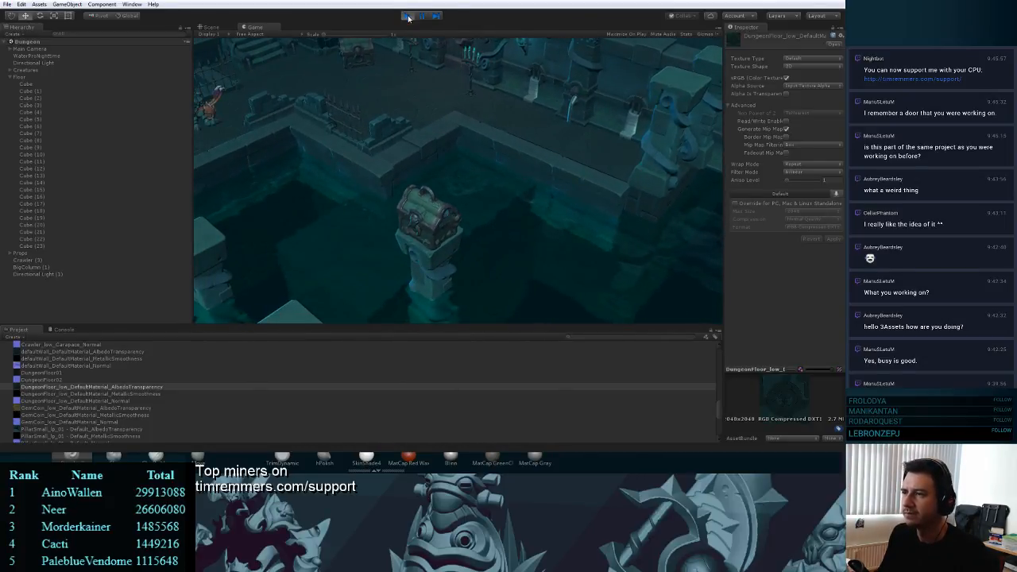
pyautogui.click(409, 17)
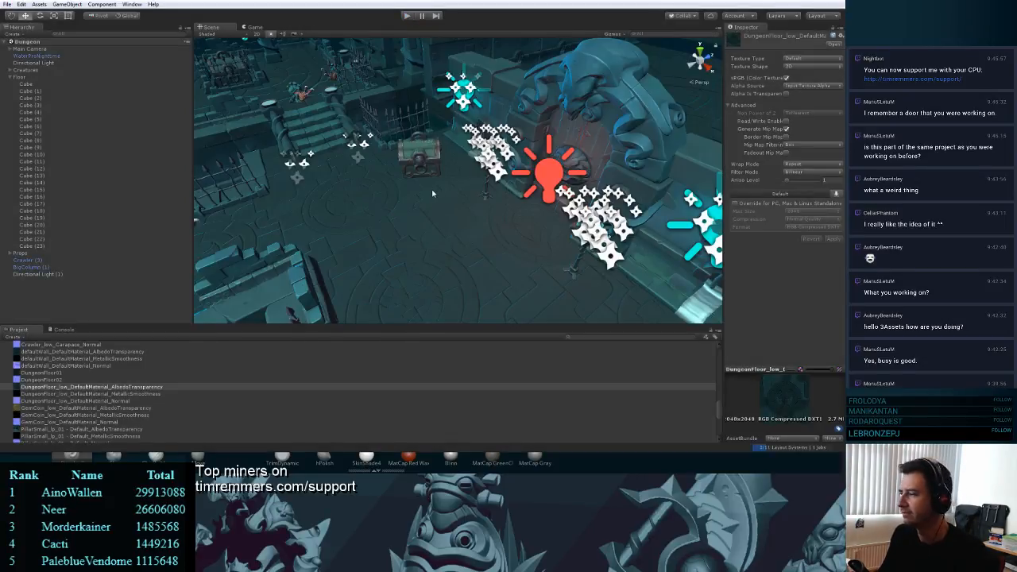
# - Select the large floor block that shows the enlarged circular emblem
pyautogui.moveTo(435, 193); pyautogui.dragTo(357, 168, button='right')
pyautogui.moveTo(448, 174); pyautogui.dragTo(250, 254, button='right')
pyautogui.scroll(3, 250, 254)
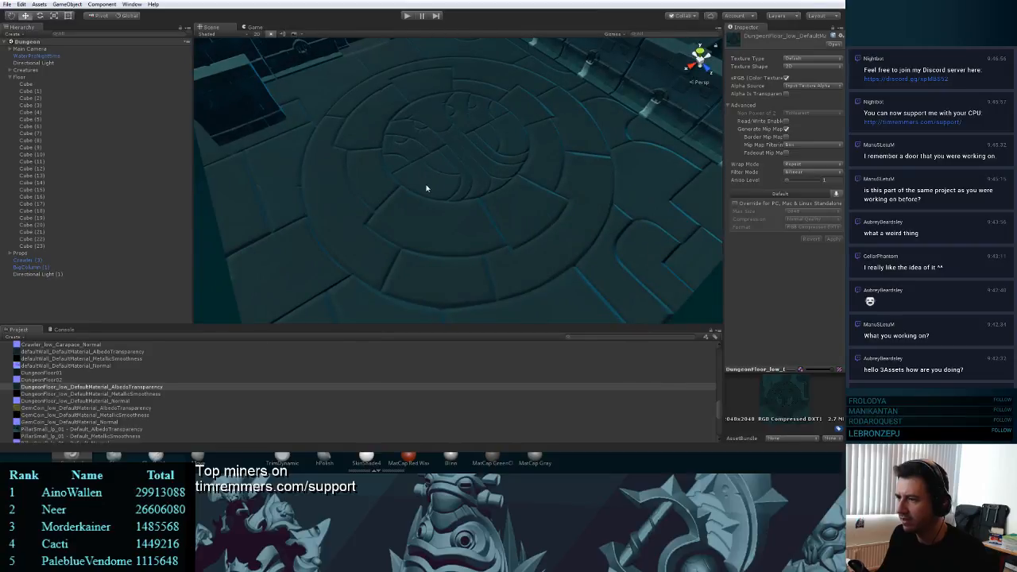
pyautogui.click(474, 184)
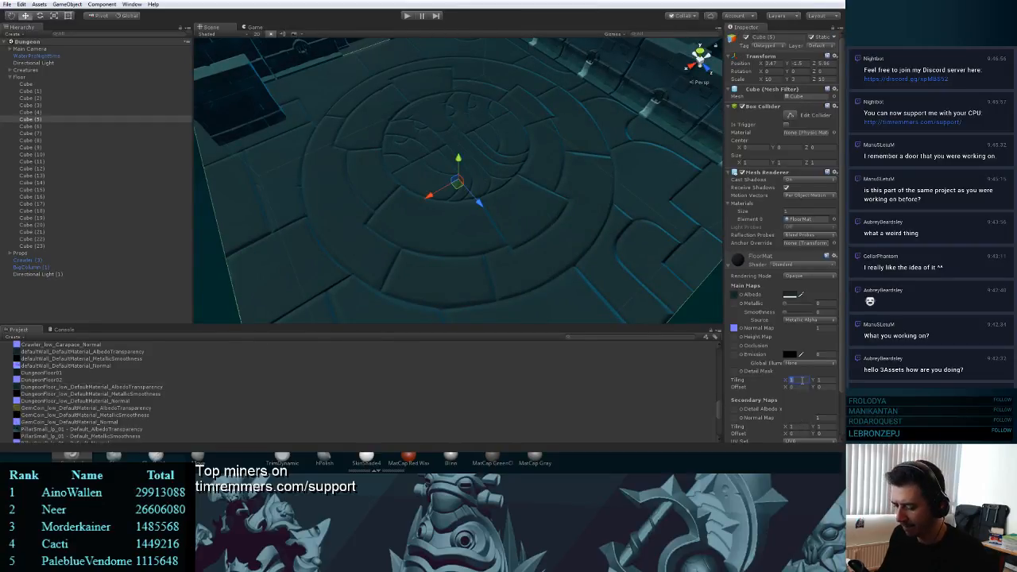
# - Try a FloorMat texture tiling of 10 on both X and Y
pyautogui.write('10')
pyautogui.press('Tab')
pyautogui.write('10')
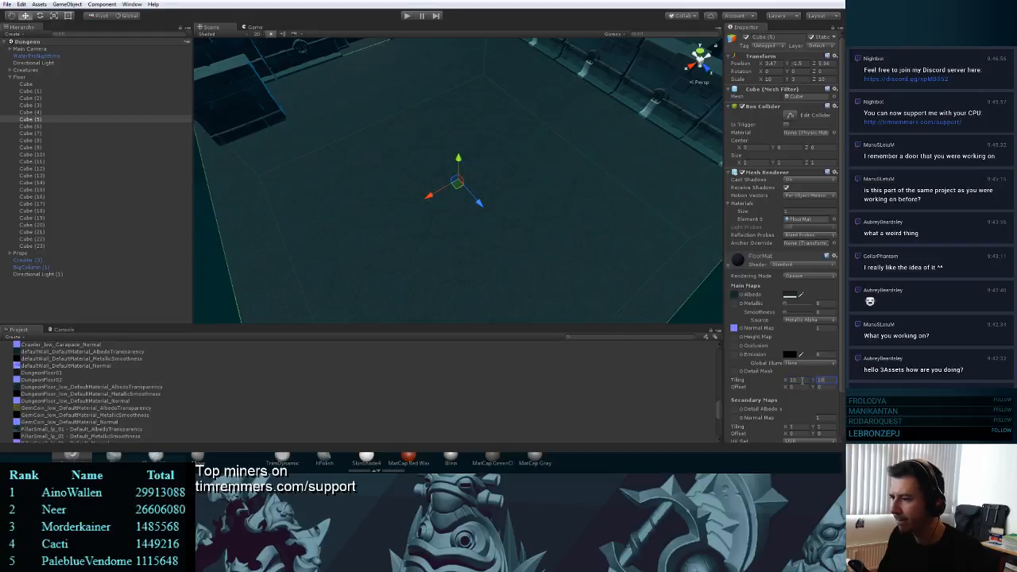
# - Set FloorMat's main map tiling to 5 on both X and Y and check the pattern on the floor block
pyautogui.click(795, 381)
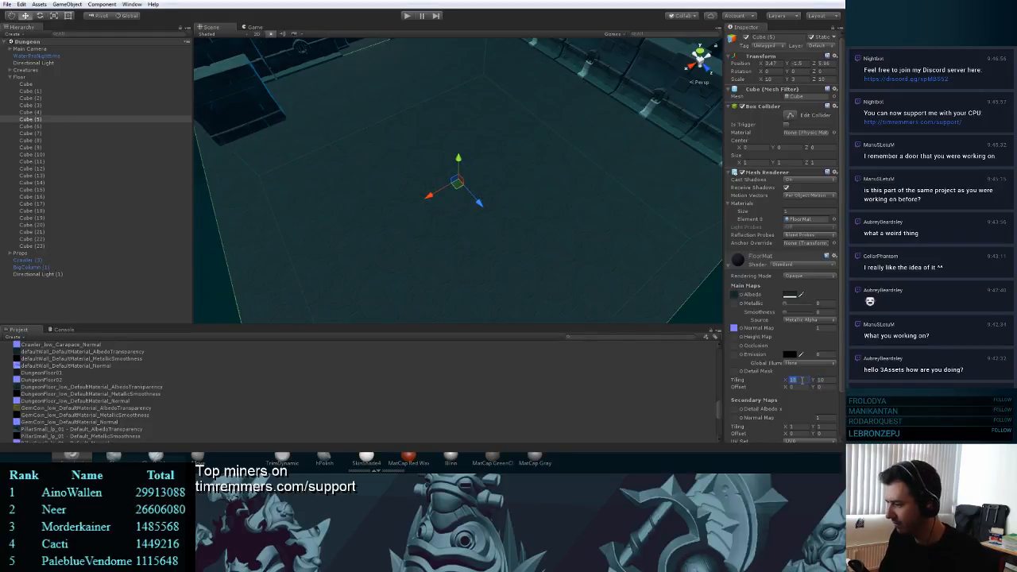
pyautogui.press('Tab')
pyautogui.write('5')
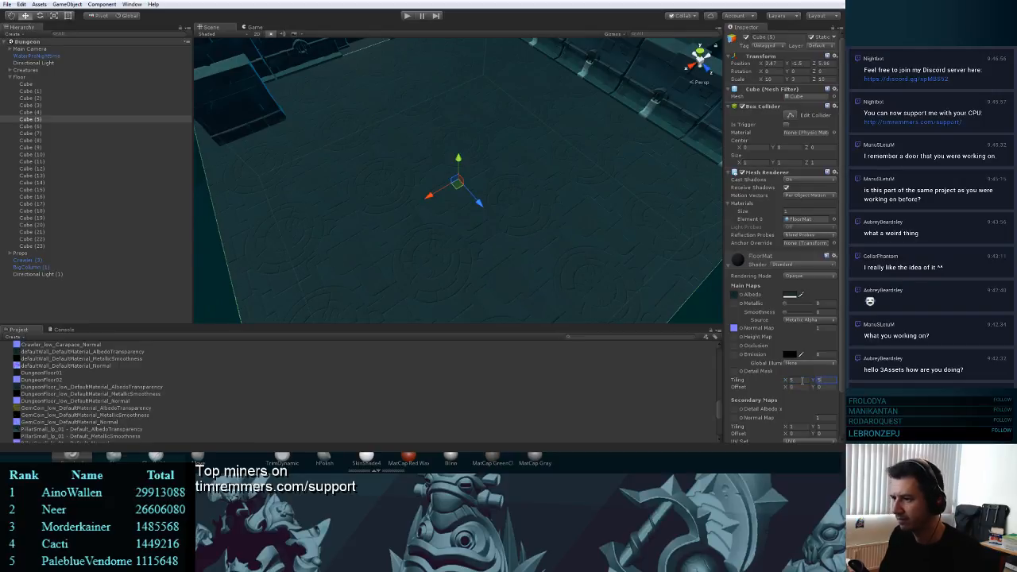
pyautogui.moveTo(469, 190); pyautogui.dragTo(305, 212, button='right')
pyautogui.click(305, 211)
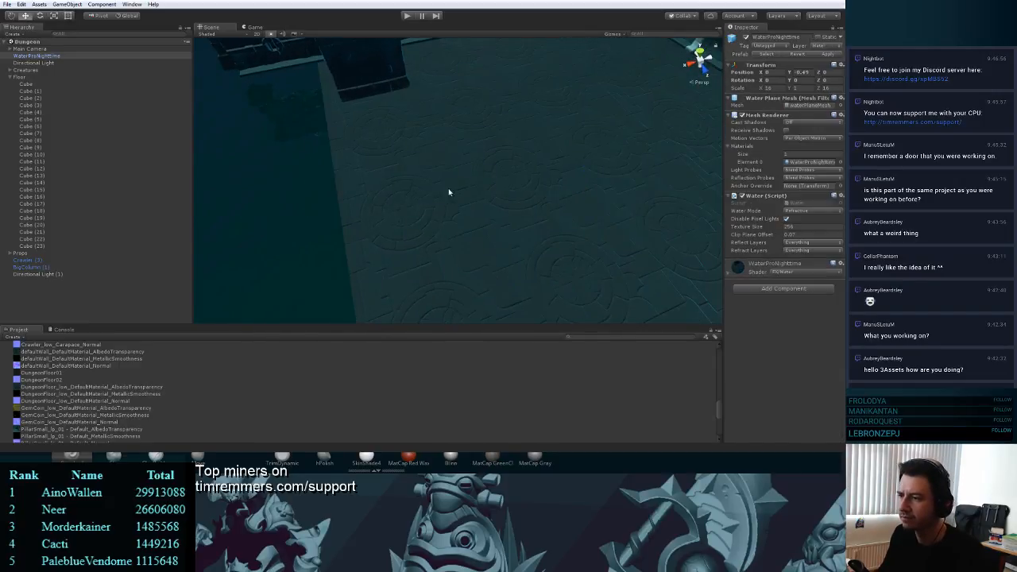
# - Turn off Directional Light (1) and check the floor under the remaining lighting
pyautogui.moveTo(450, 193); pyautogui.dragTo(441, 162, button='right')
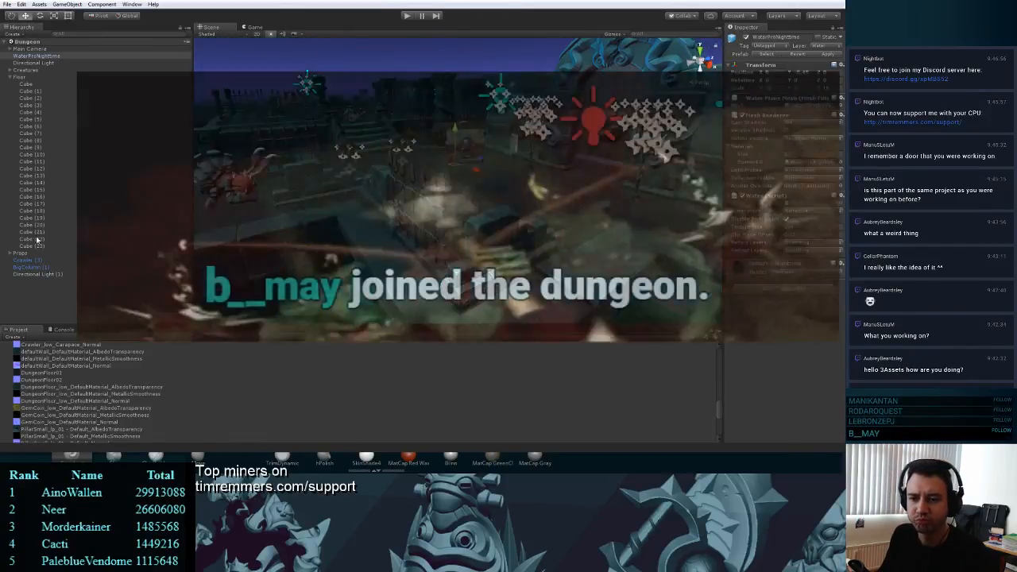
pyautogui.doubleClick(38, 274)
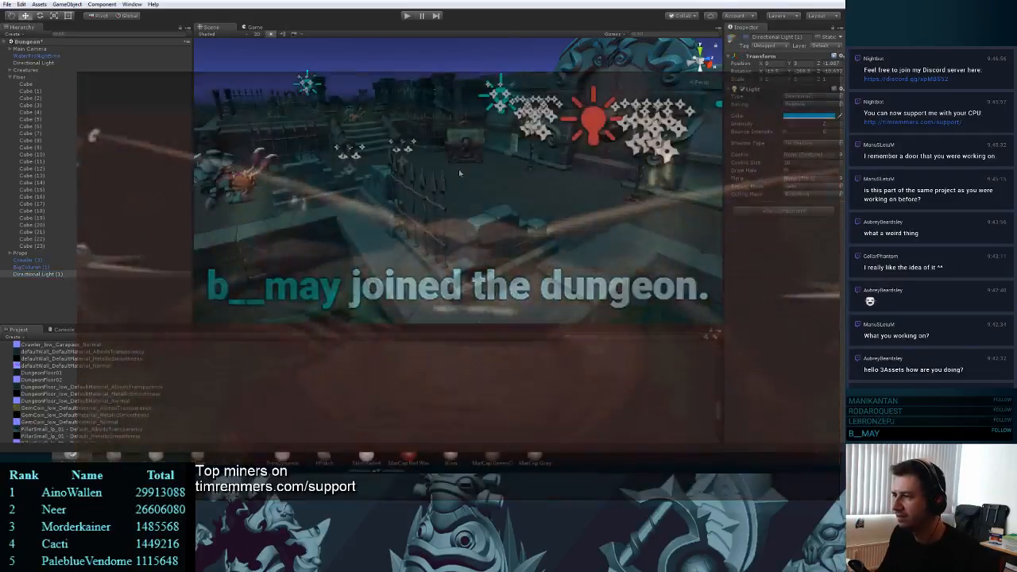
pyautogui.moveTo(459, 173)
pyautogui.mouseDown(button='right')
pyautogui.moveTo(486, 214)
pyautogui.moveTo(466, 284)
pyautogui.moveTo(514, 195)
pyautogui.moveTo(281, 215)
pyautogui.moveTo(536, 117)
pyautogui.moveTo(520, 166)
pyautogui.moveTo(533, 177)
pyautogui.moveTo(464, 180)
pyautogui.moveTo(472, 177)
pyautogui.moveTo(363, 157)
pyautogui.moveTo(504, 151)
pyautogui.moveTo(470, 176)
pyautogui.mouseUp(button='right')
pyautogui.press('w')
pyautogui.press('s')
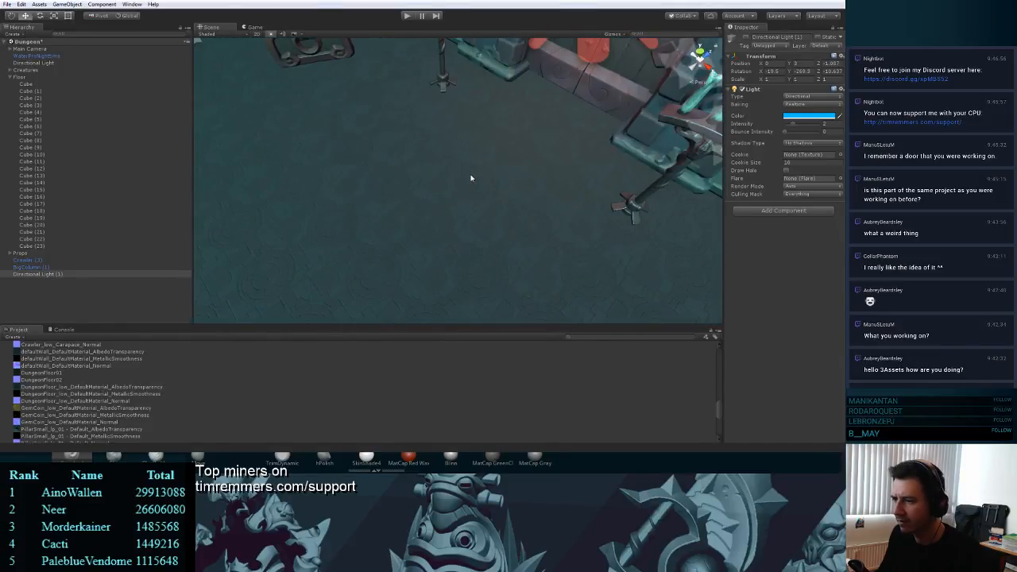
# - Select the floor block in front of the big door and set FloorMat's main map tiling to 2 on both X and Y
pyautogui.click(470, 176)
pyautogui.click(793, 381)
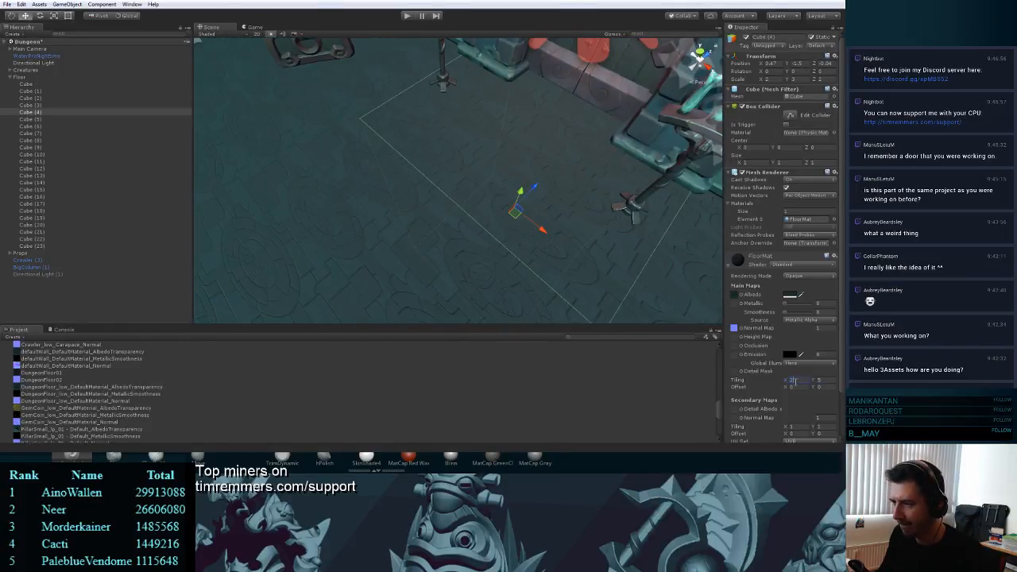
pyautogui.press('Tab')
pyautogui.write('2')
pyautogui.scroll(-5, 478, 209)
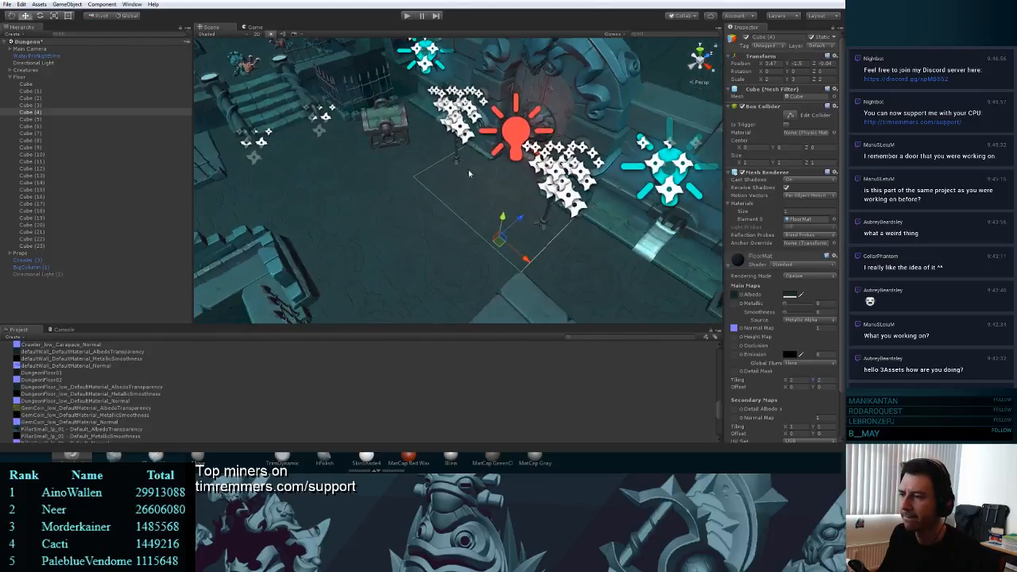
# - Check the retiled floor in a short play-mode run and along the water's edge in the scene
pyautogui.click(407, 16)
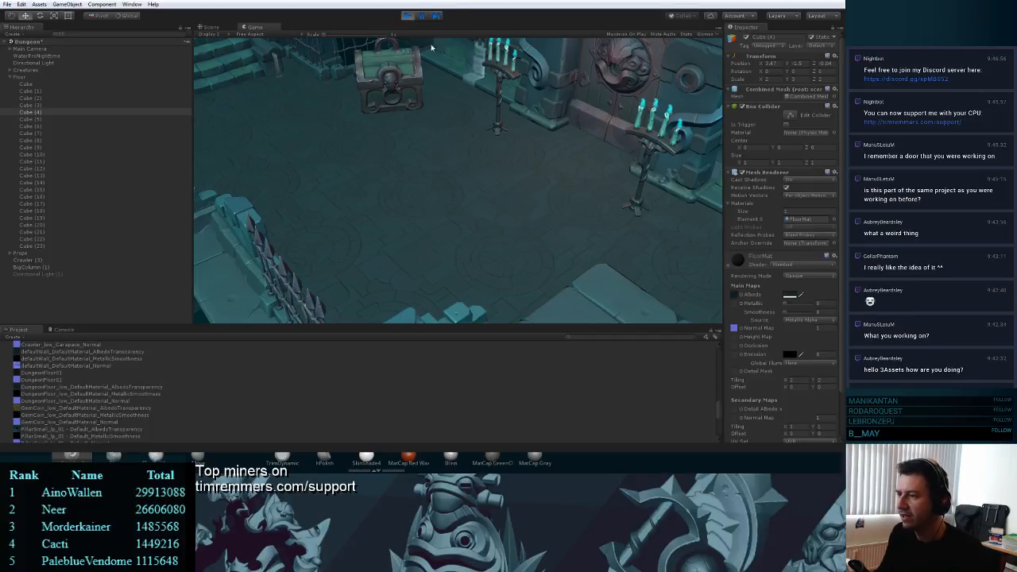
pyautogui.click(409, 17)
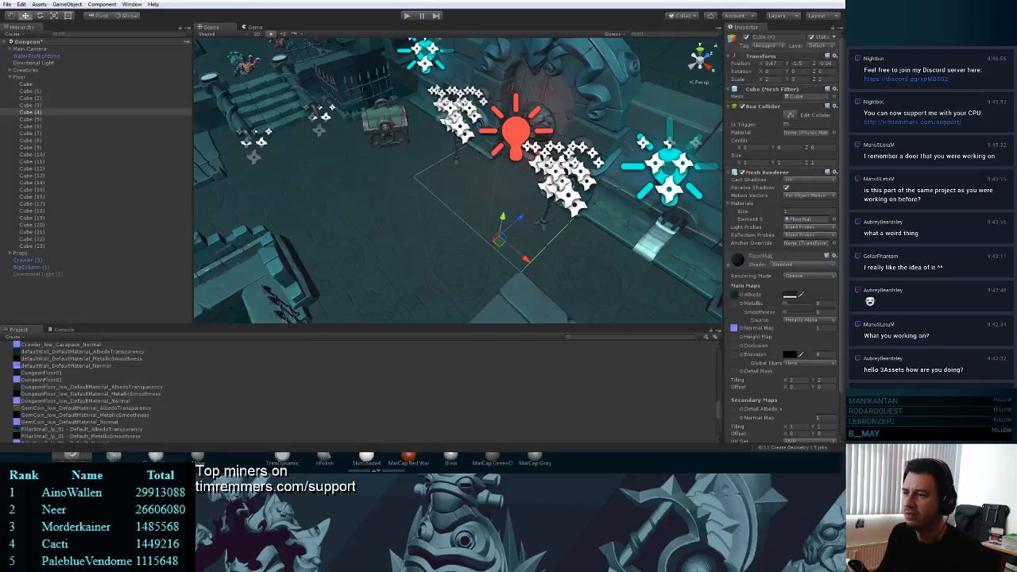
pyautogui.press('s')
pyautogui.moveTo(466, 121); pyautogui.dragTo(493, 114, button='right')
pyautogui.press('w')
pyautogui.press('s')
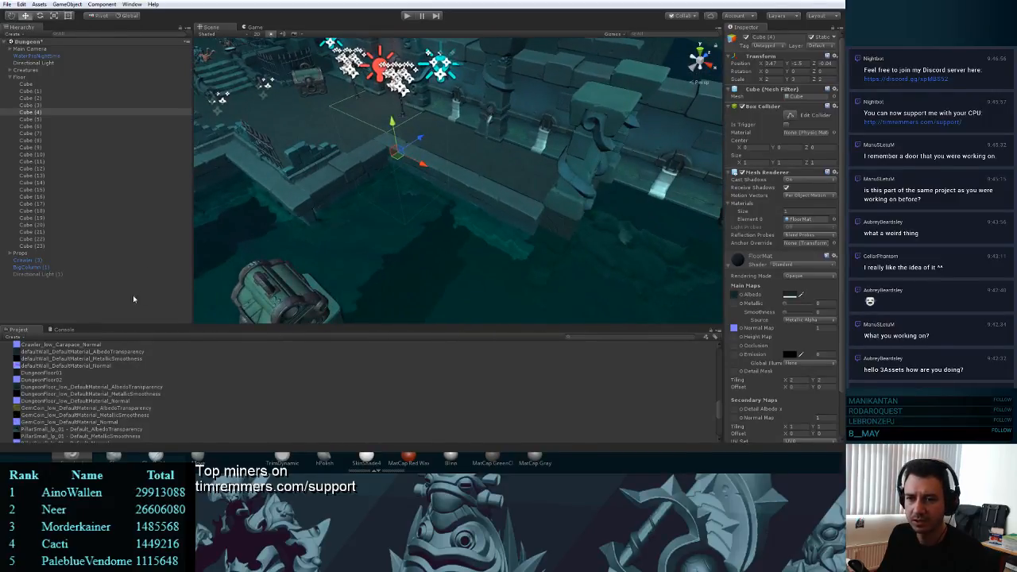
# - Create a new scene asset named FloorBlending and open it, saving the changes made to the Dungeon scene
pyautogui.click(133, 295)
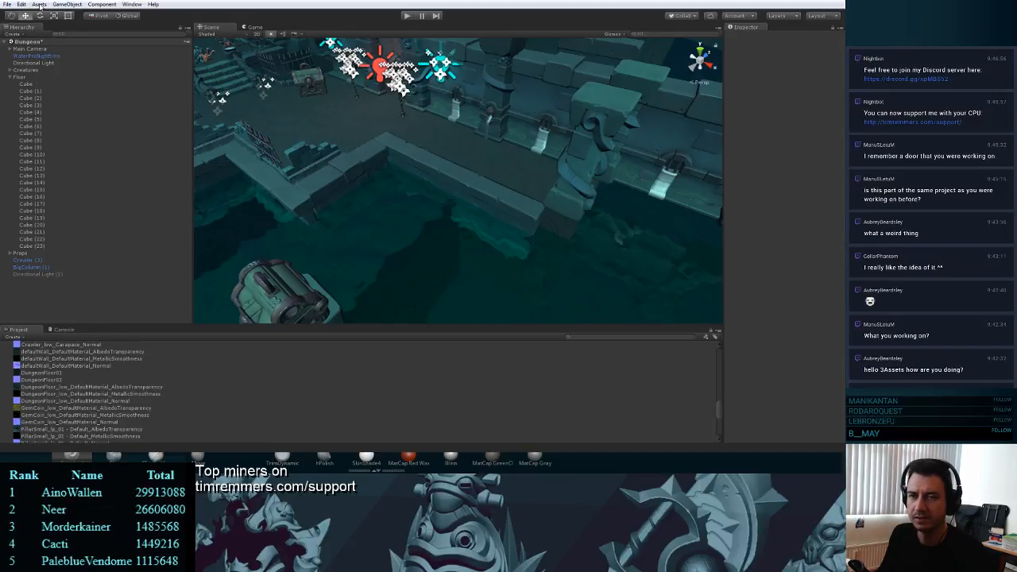
pyautogui.click(38, 4)
pyautogui.moveTo(37, 17)
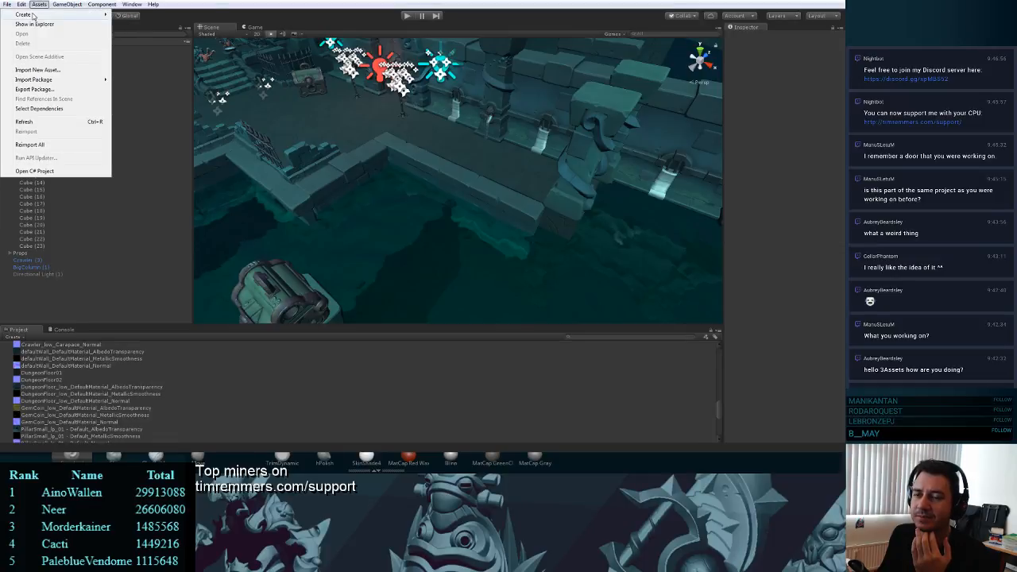
pyautogui.click(138, 67)
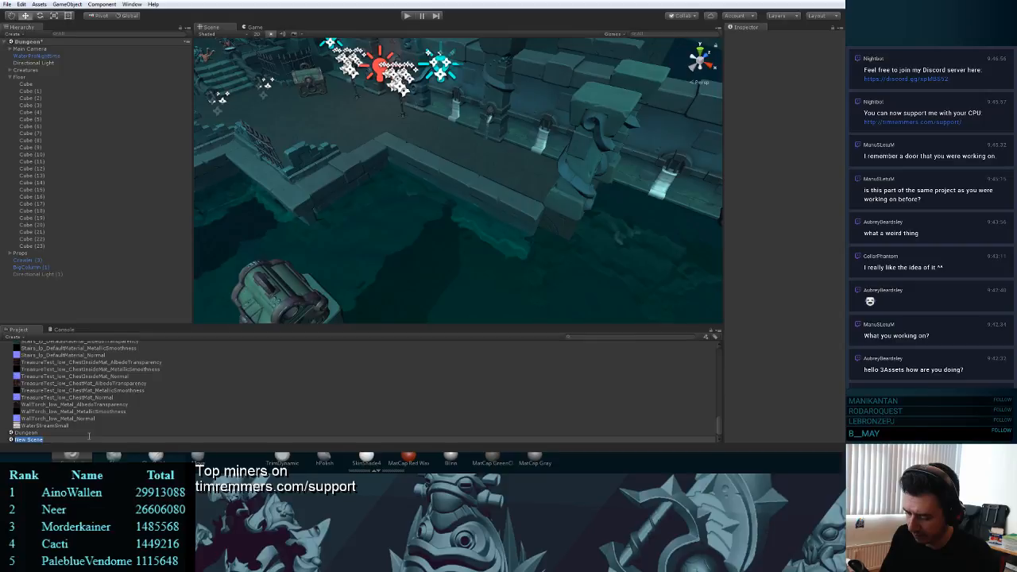
pyautogui.press('BackSpace')
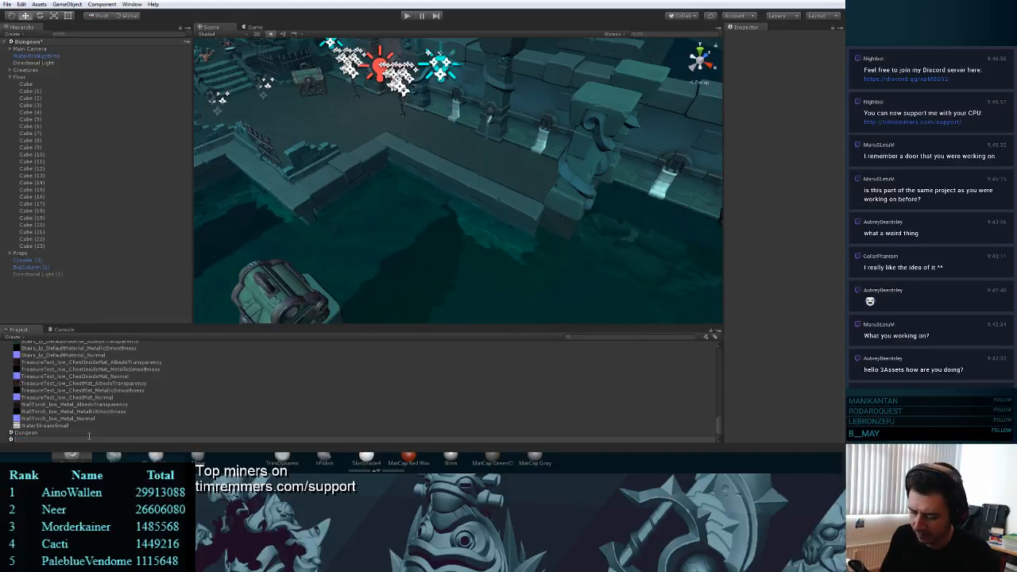
pyautogui.write('FloorBlending')
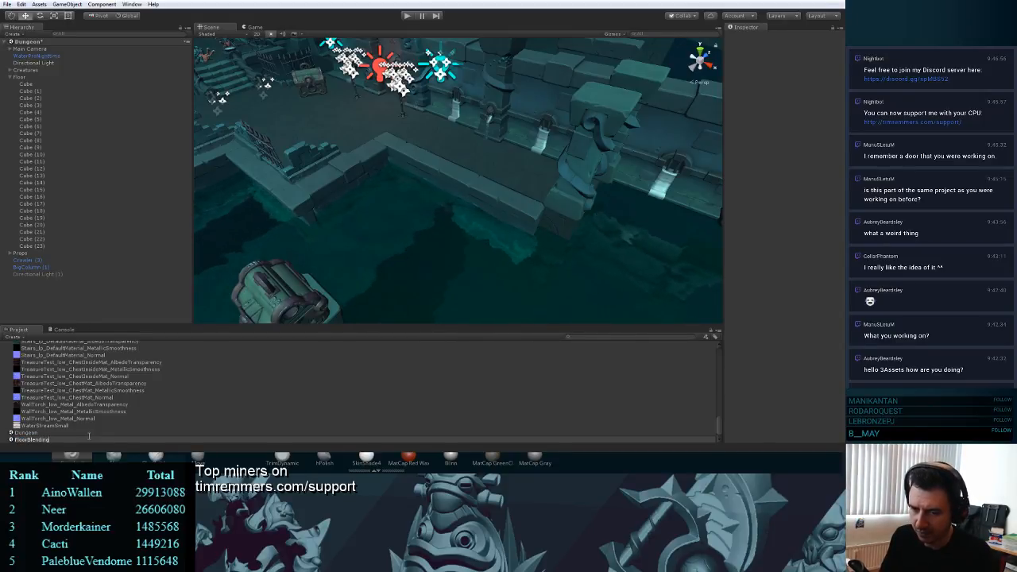
pyautogui.press('Return')
pyautogui.doubleClick(50, 442)
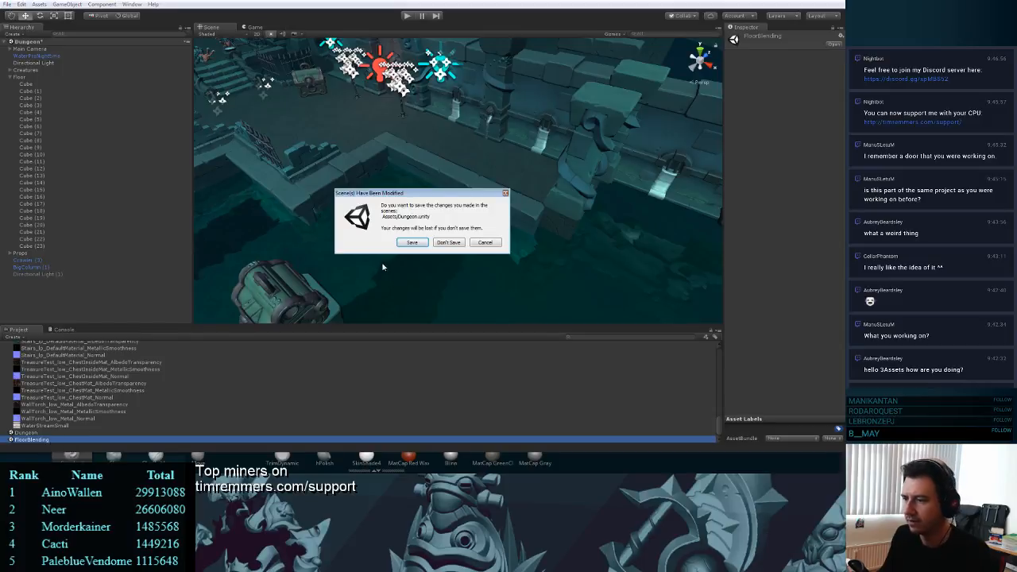
pyautogui.click(412, 242)
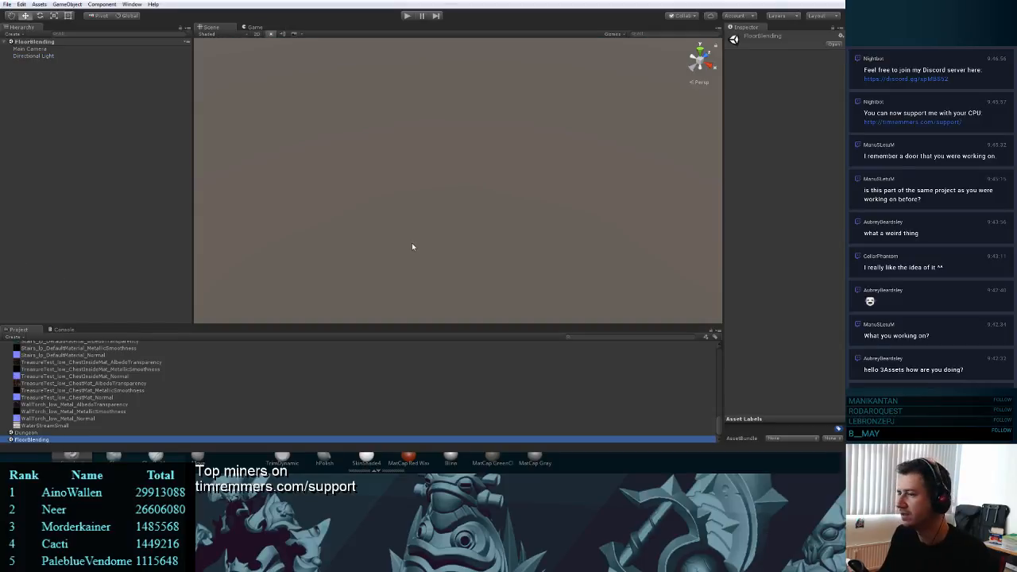
# - Add a Terrain object to the FloorBlending scene and bring its surface into view
pyautogui.rightClick(74, 132)
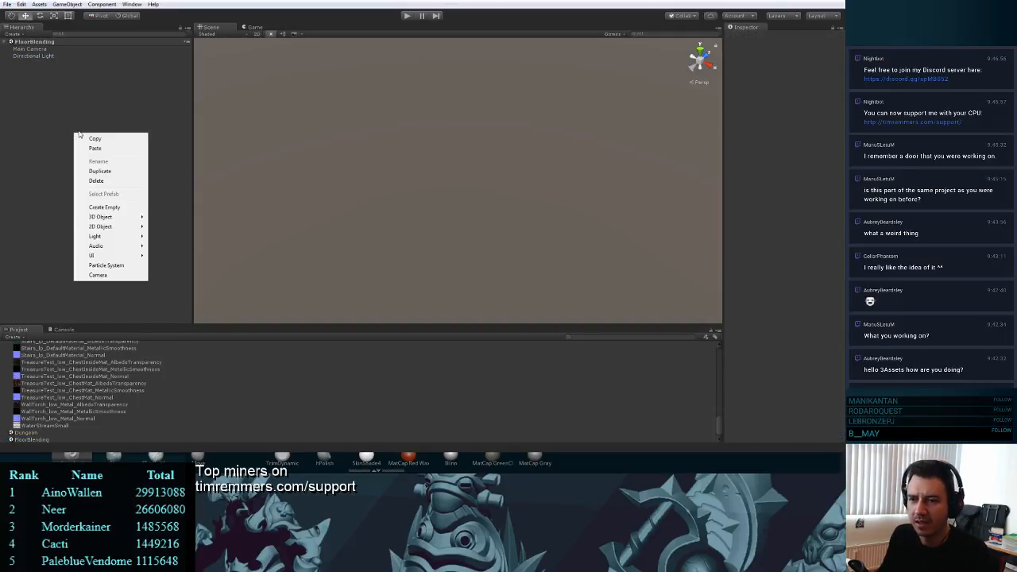
pyautogui.moveTo(110, 223)
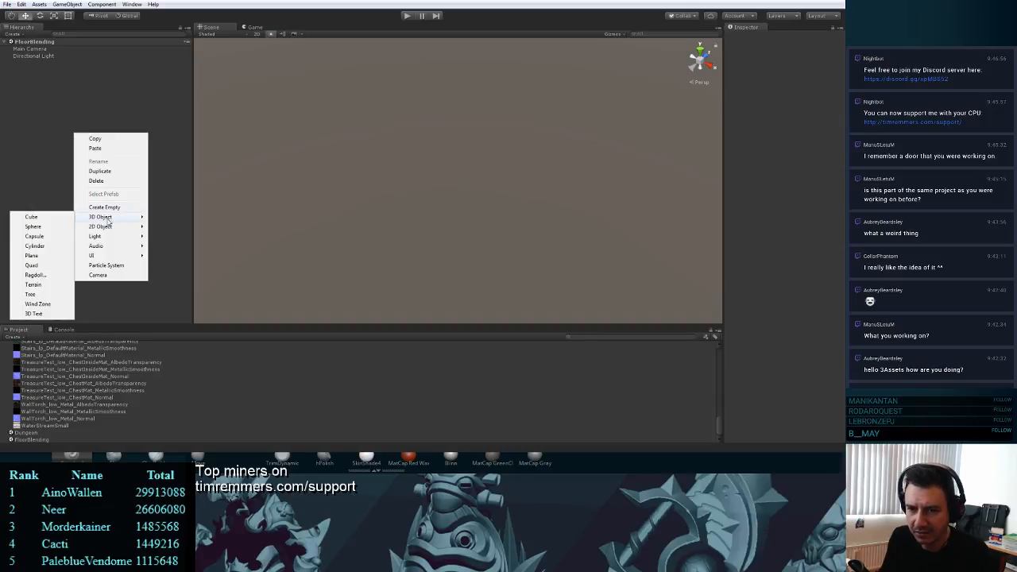
pyautogui.click(36, 285)
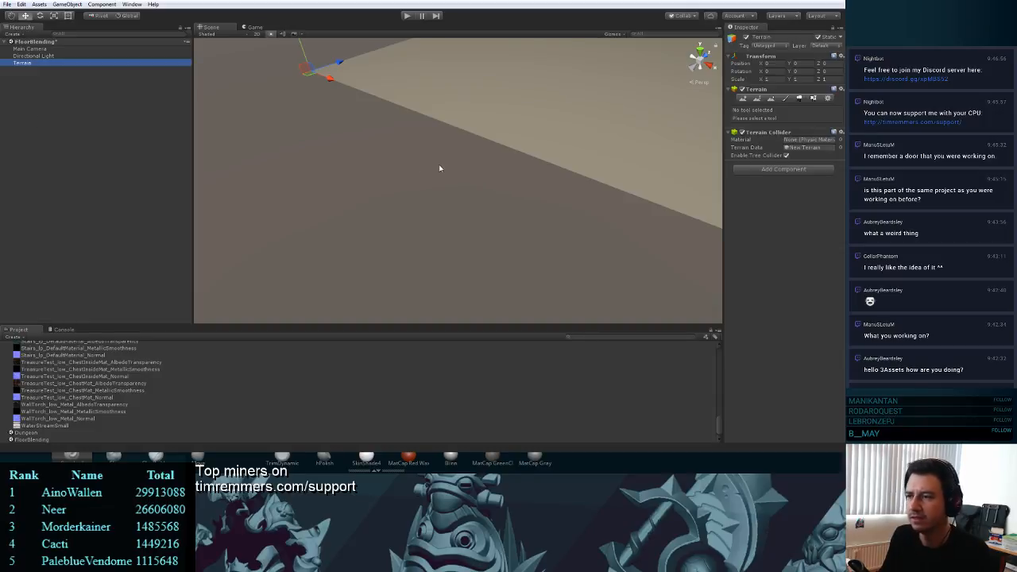
pyautogui.moveTo(439, 168); pyautogui.dragTo(446, 197, button='right')
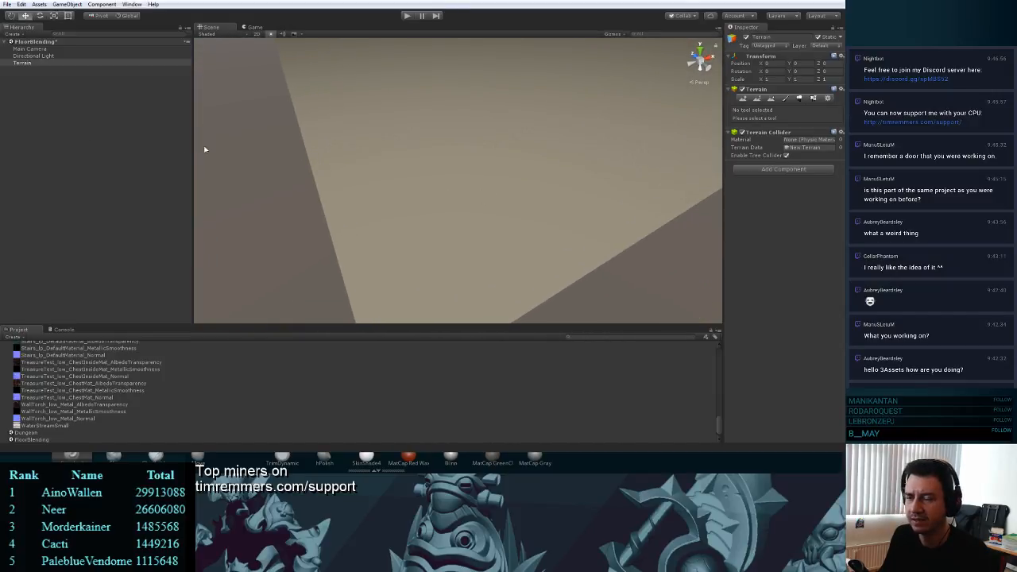
pyautogui.moveTo(204, 149); pyautogui.dragTo(479, 154, button='right')
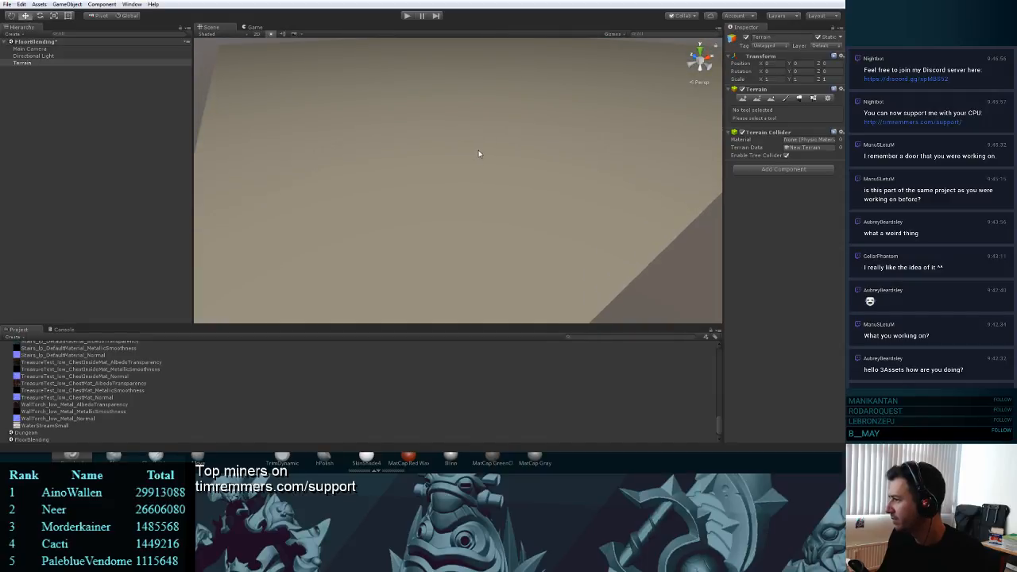
# - Start adding a texture for the terrain's Paint Texture tool, with the DungeonFloor_low AlbedoTransparency map as its albedo
pyautogui.click(782, 100)
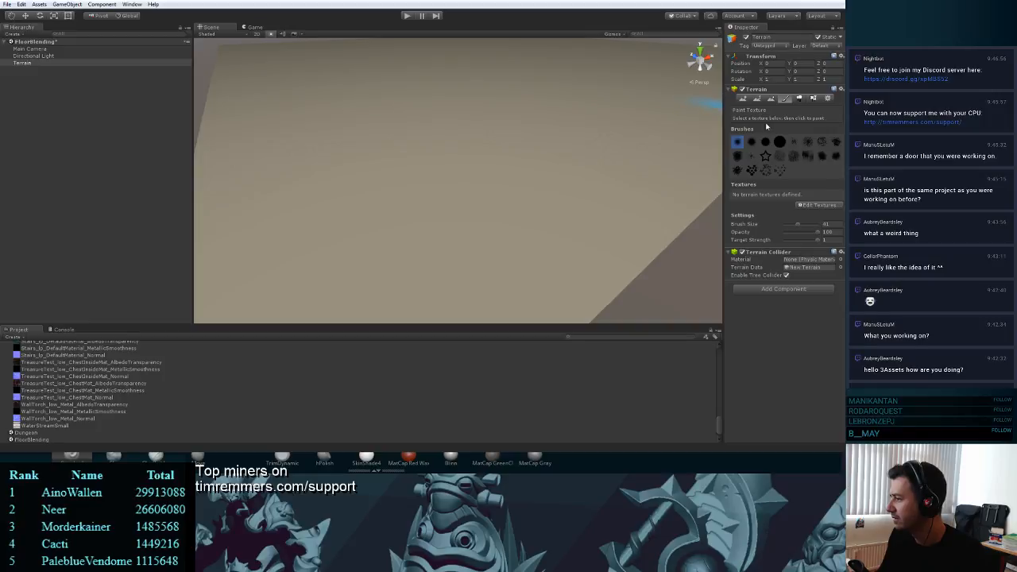
pyautogui.click(819, 205)
pyautogui.click(801, 207)
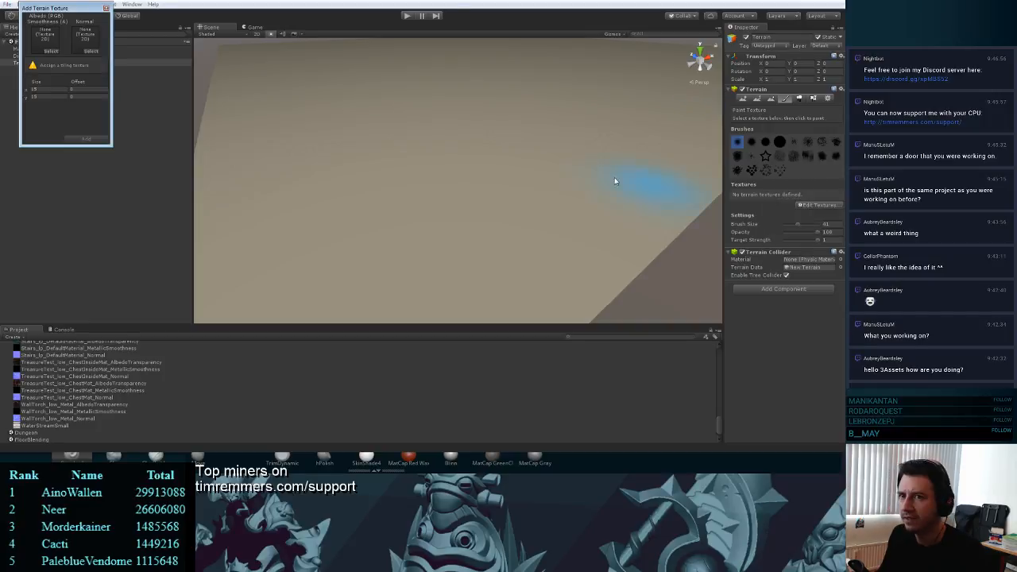
pyautogui.click(51, 50)
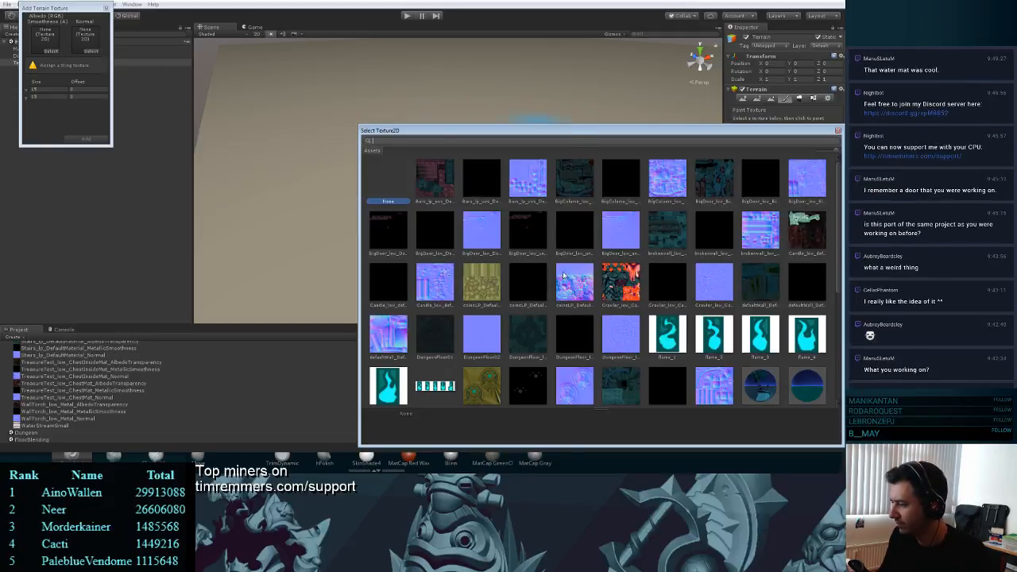
pyautogui.write('w')
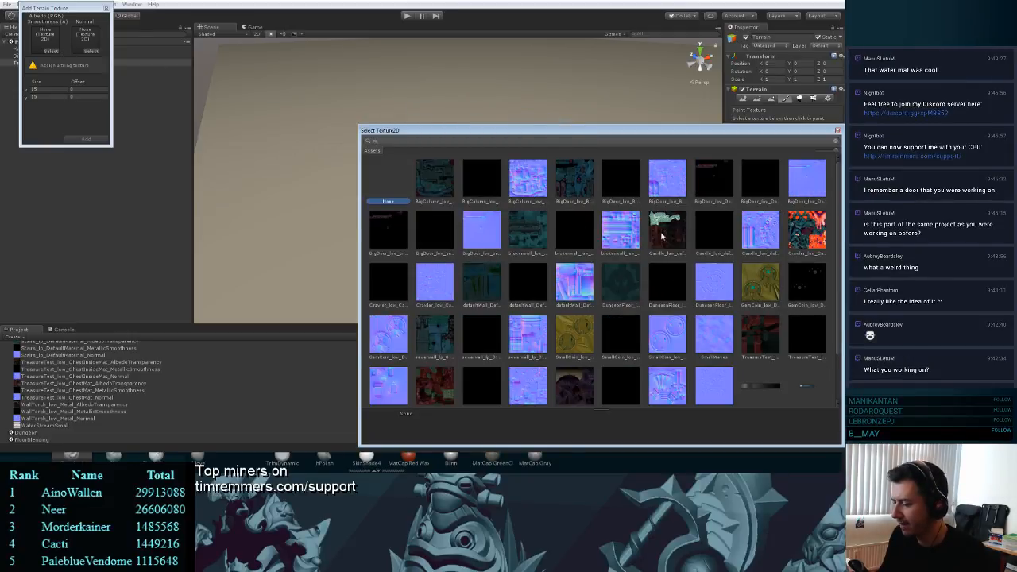
pyautogui.doubleClick(624, 284)
# - Assign the DungeonFloor_low normal map, set Metallic to about 0.07, and add the texture to the terrain
pyautogui.click(84, 43)
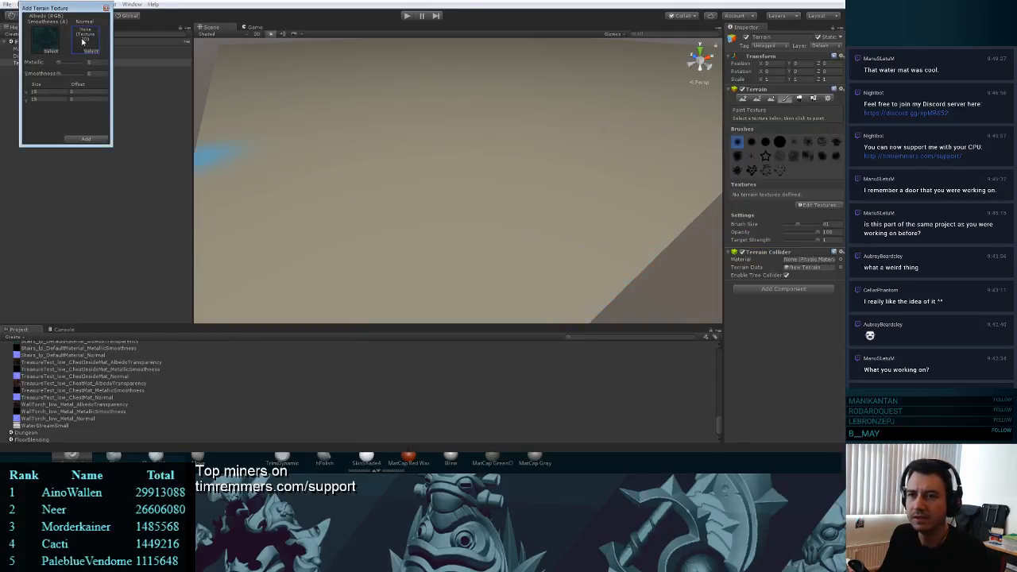
pyautogui.click(92, 51)
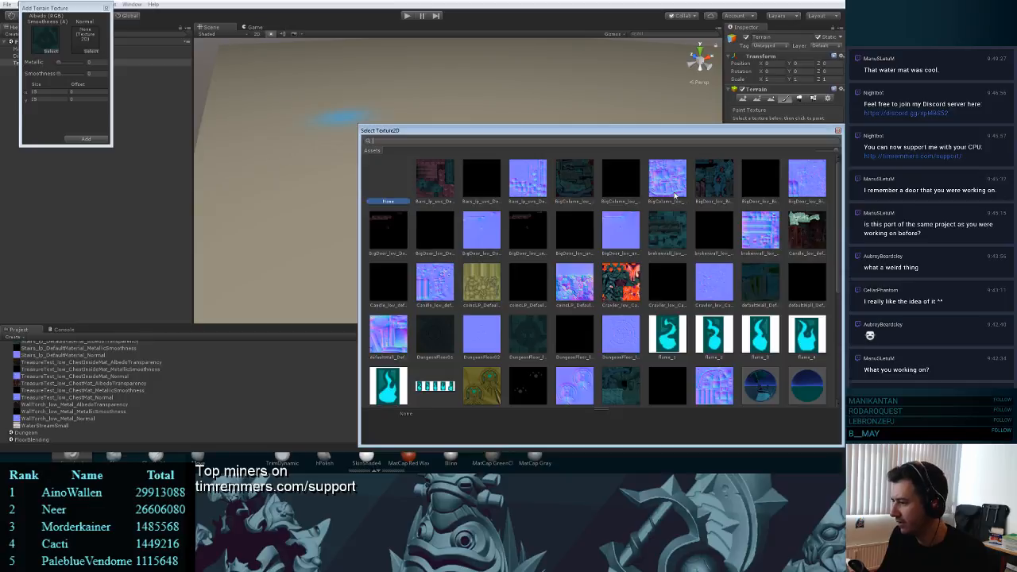
pyautogui.doubleClick(610, 332)
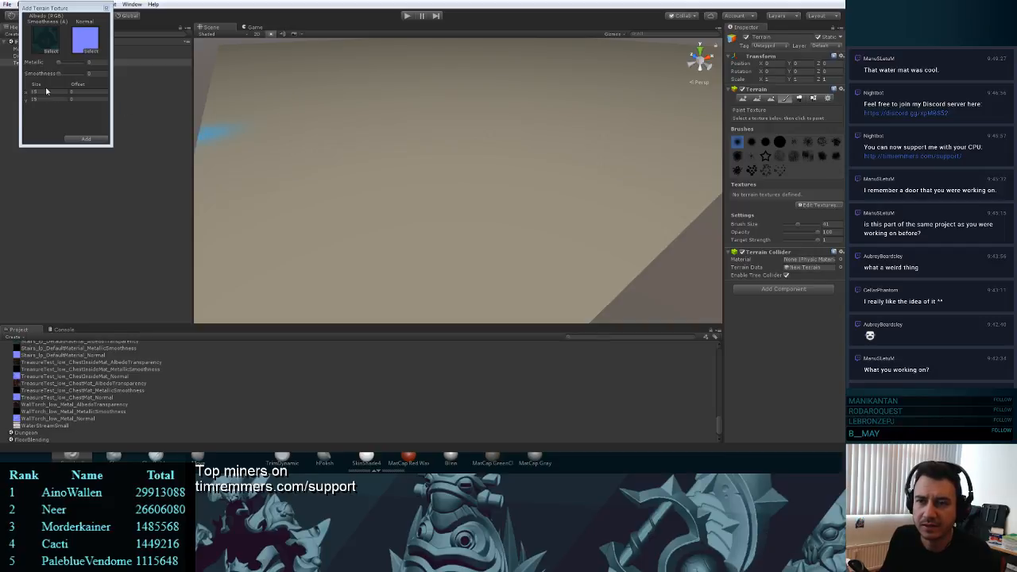
pyautogui.moveTo(58, 69); pyautogui.dragTo(60, 66)
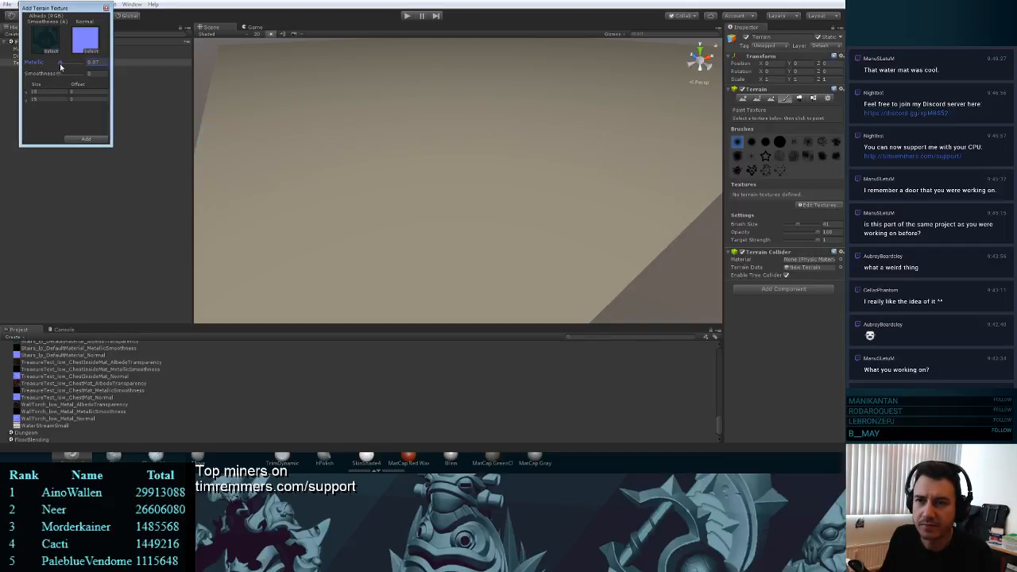
pyautogui.click(84, 139)
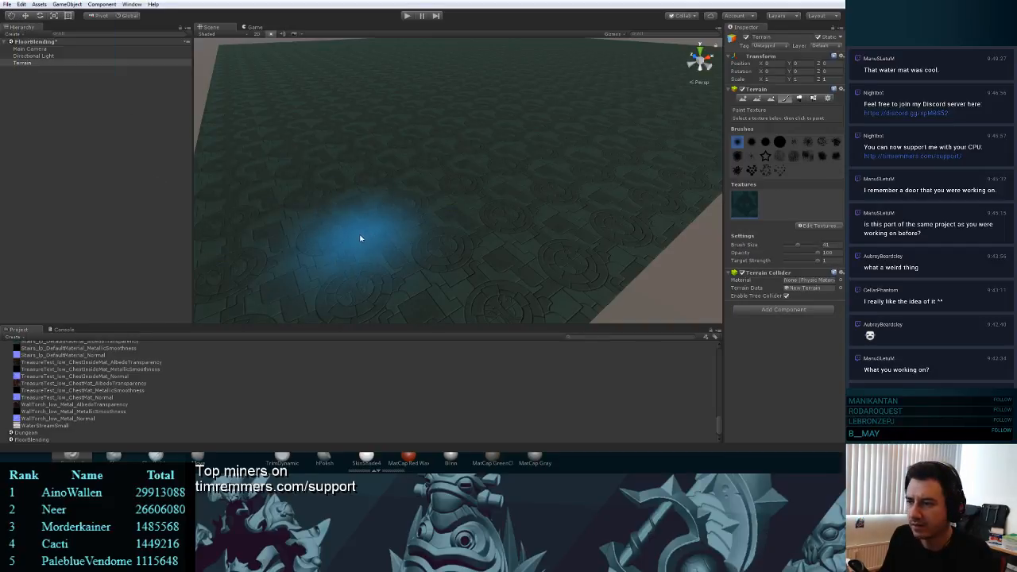
# - Start adding a second texture to the terrain's Paint Texture tool
pyautogui.scroll(10, 524, 197)
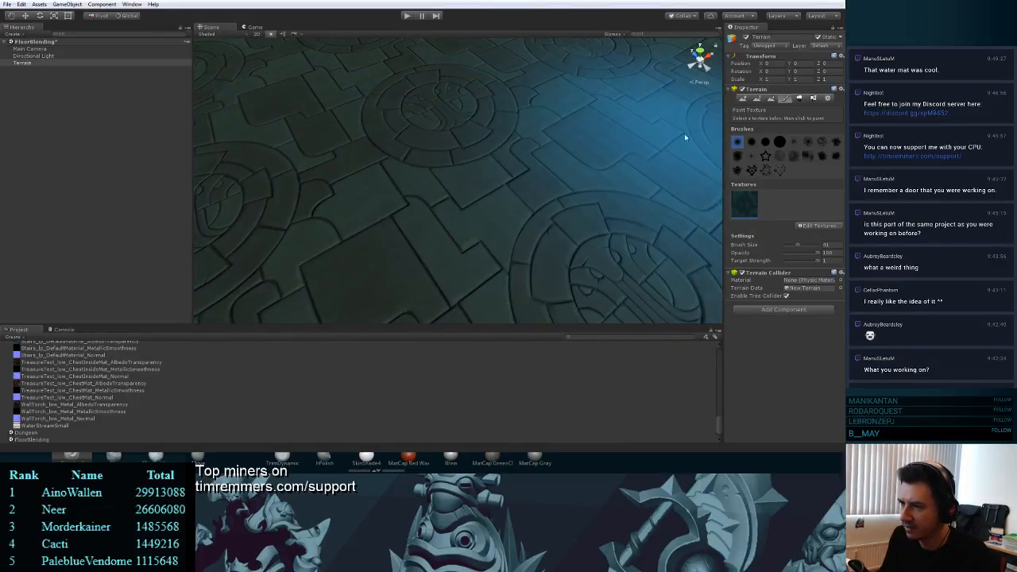
pyautogui.moveTo(590, 148)
pyautogui.mouseDown(button='right')
pyautogui.moveTo(546, 116)
pyautogui.moveTo(590, 119)
pyautogui.moveTo(390, 193)
pyautogui.moveTo(450, 223)
pyautogui.moveTo(484, 120)
pyautogui.moveTo(468, 115)
pyautogui.moveTo(485, 132)
pyautogui.moveTo(477, 140)
pyautogui.moveTo(469, 120)
pyautogui.moveTo(466, 175)
pyautogui.moveTo(493, 155)
pyautogui.mouseUp(button='right')
pyautogui.hotkey('shift', 'e')
pyautogui.press('w')
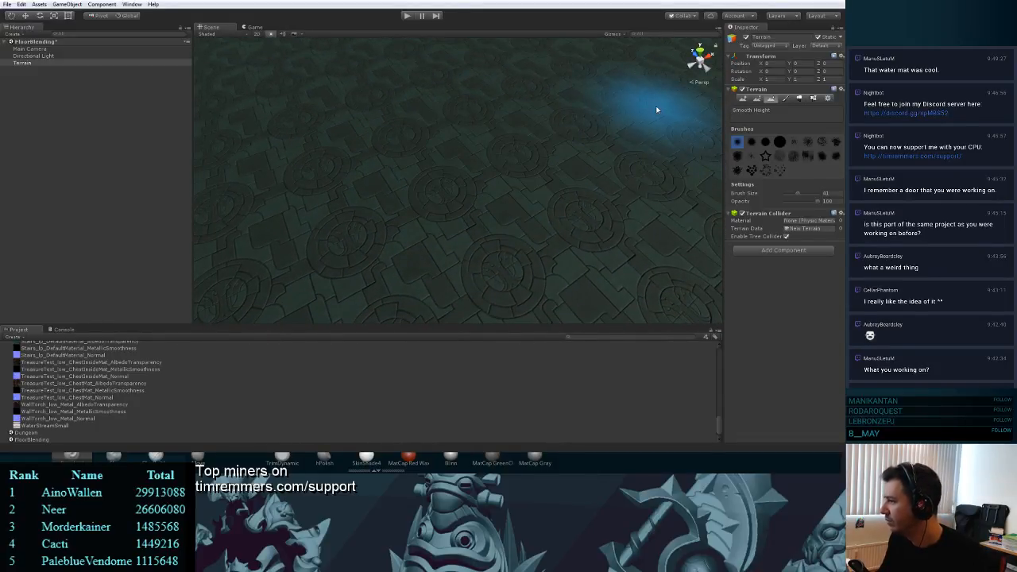
pyautogui.click(785, 97)
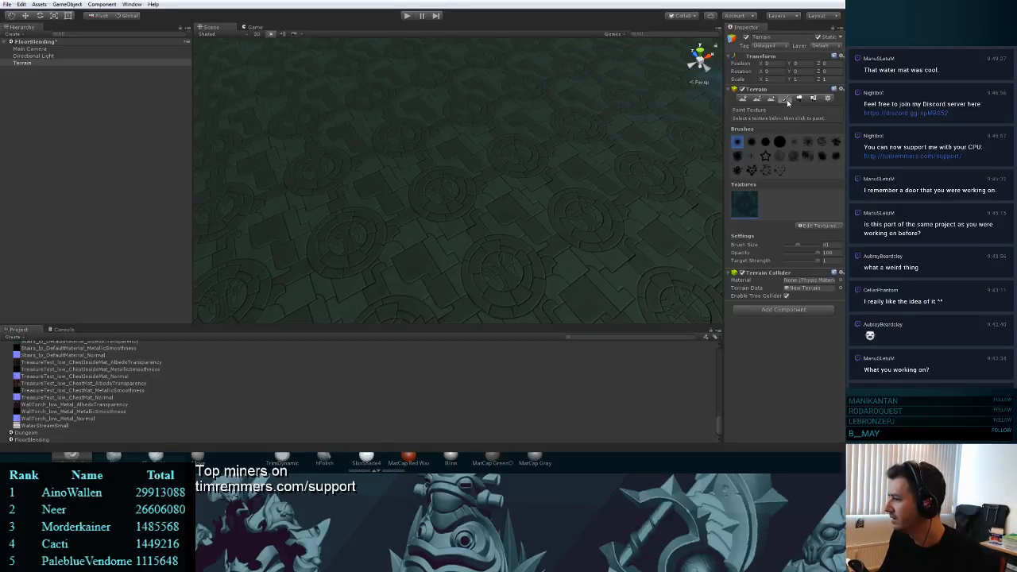
pyautogui.click(813, 227)
pyautogui.click(798, 228)
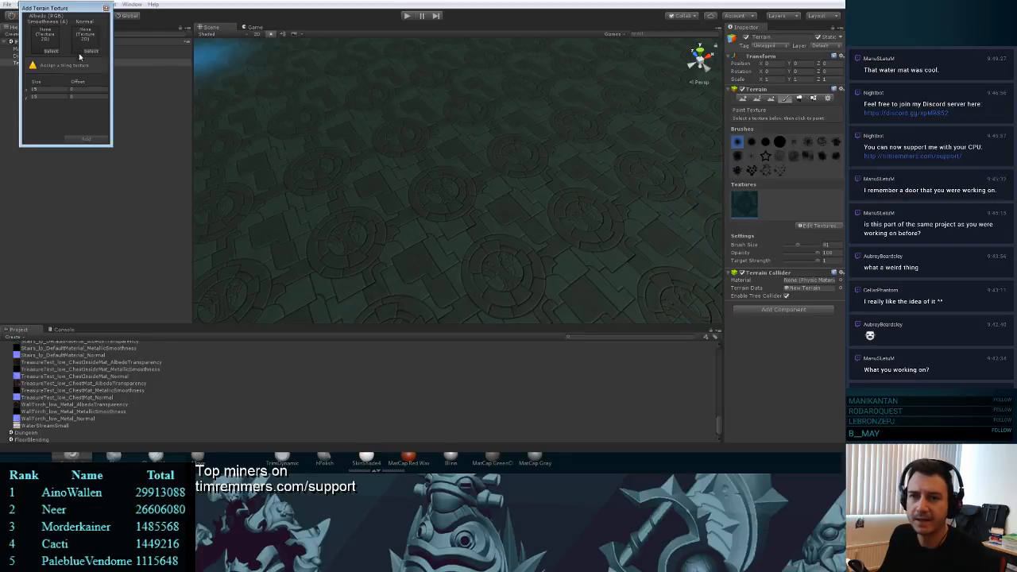
# - Choose the gold GemCoin_low map as the albedo of the new terrain texture
pyautogui.click(51, 51)
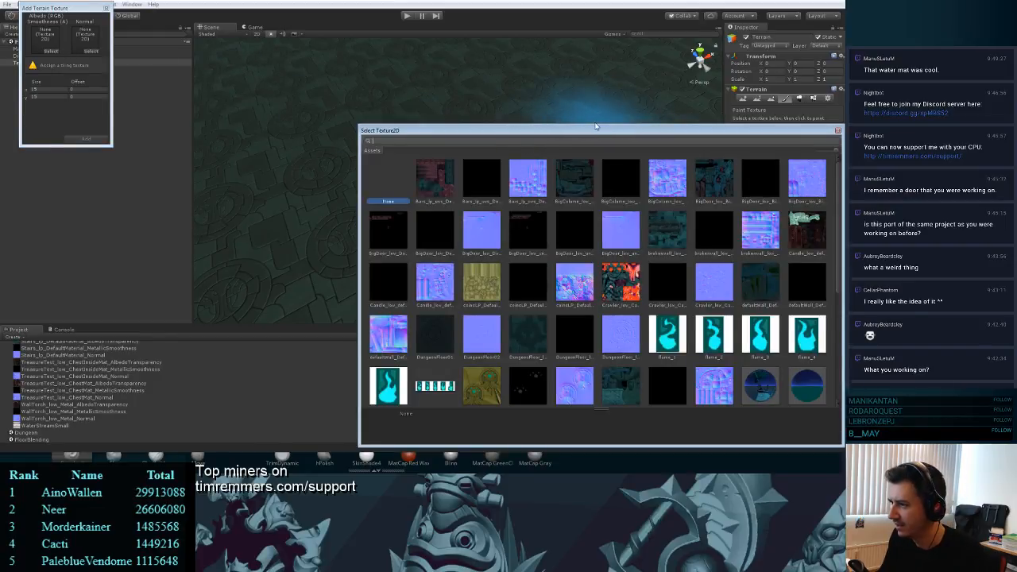
pyautogui.moveTo(596, 131); pyautogui.dragTo(480, 76)
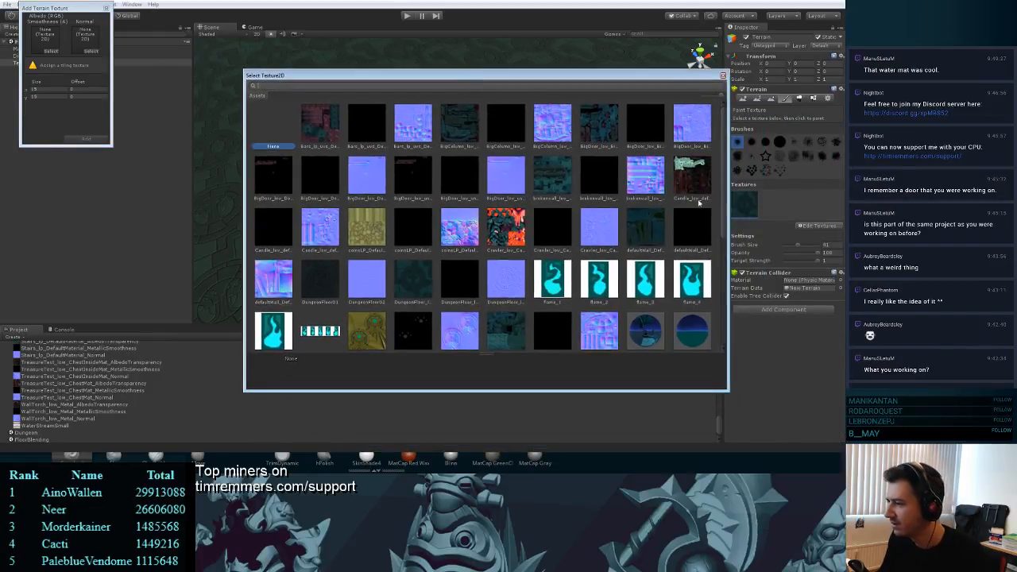
pyautogui.scroll(-5, 722, 215)
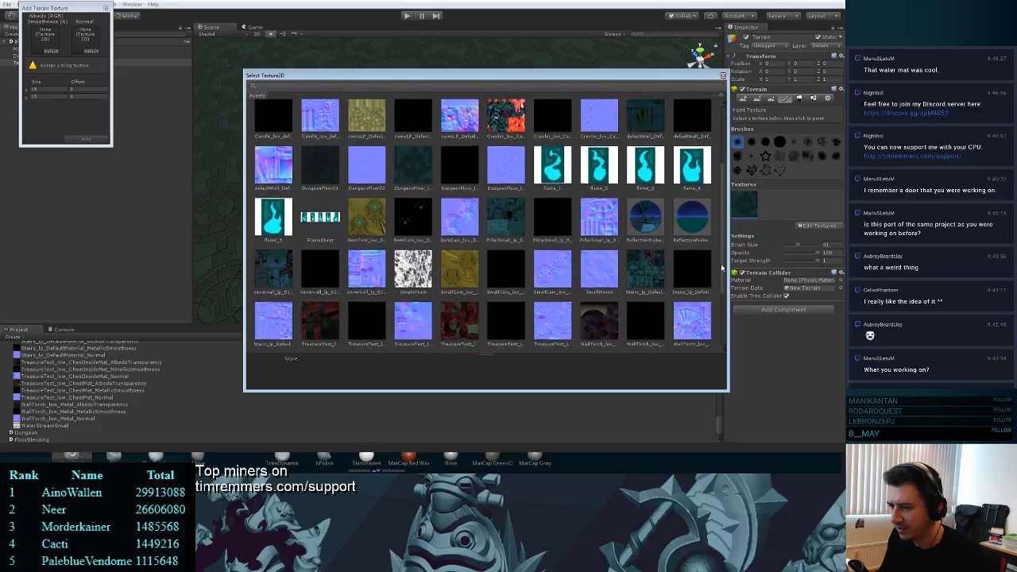
pyautogui.scroll(-3, 722, 280)
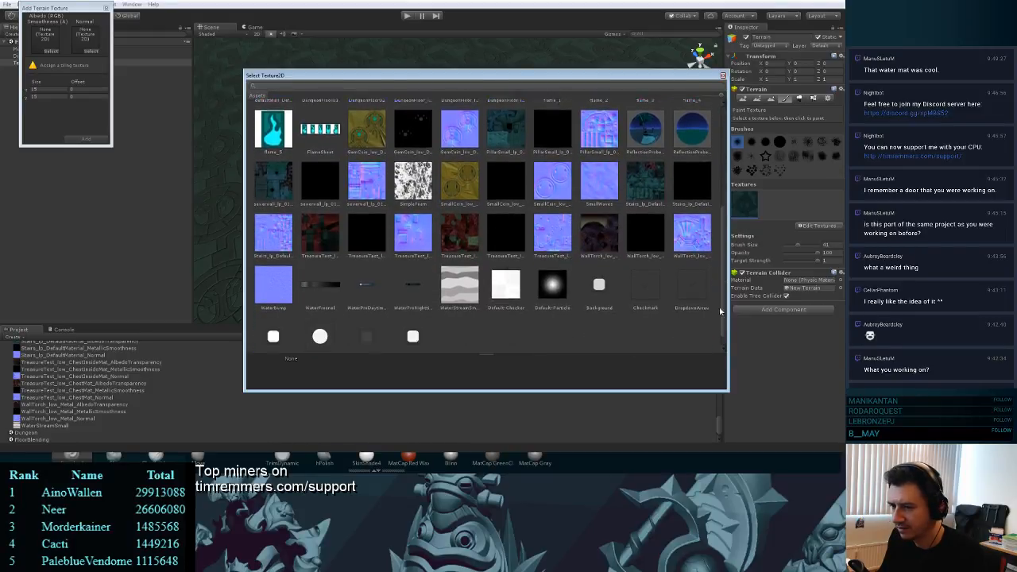
pyautogui.moveTo(719, 330); pyautogui.dragTo(718, 209)
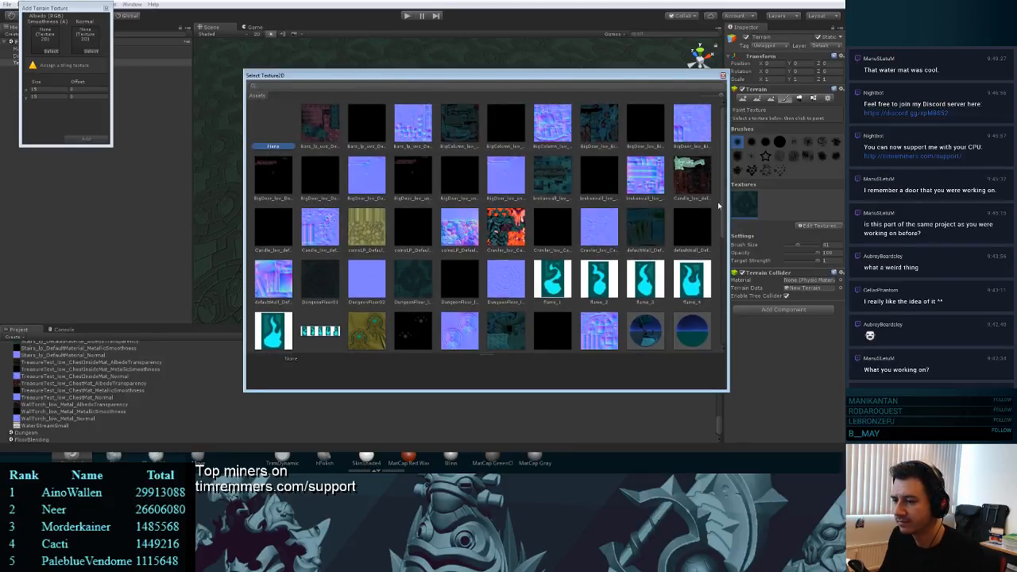
pyautogui.scroll(-4, 719, 207)
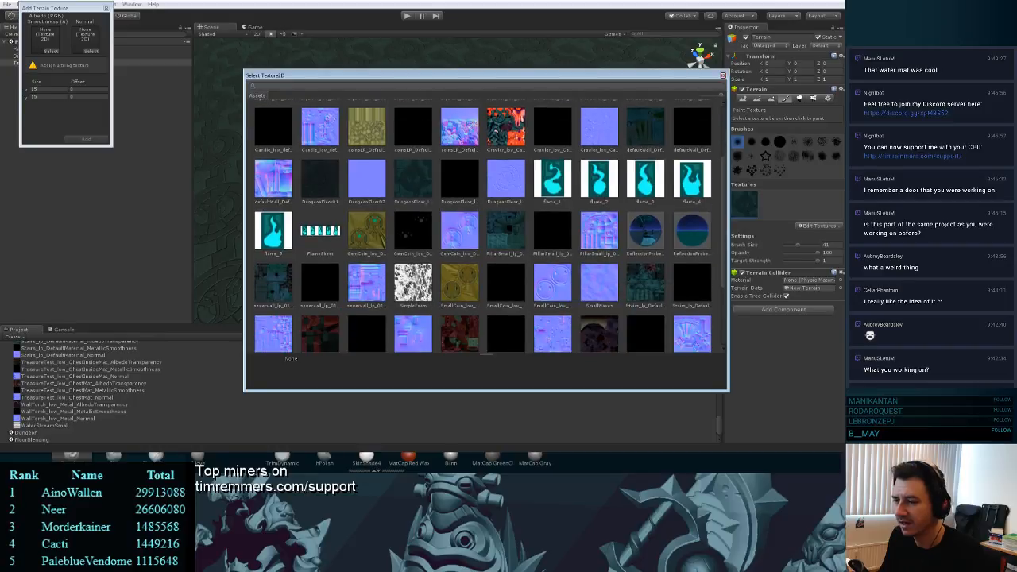
pyautogui.doubleClick(371, 236)
# - Assign GemCoin_low_DefaultMaterial_Normal as the normal map and add the texture to the terrain
pyautogui.click(91, 51)
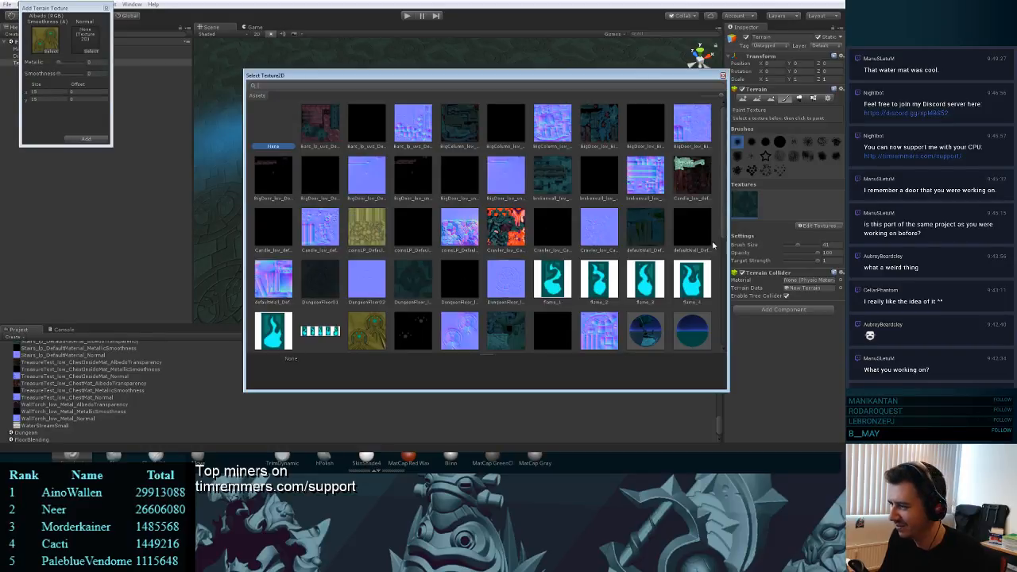
pyautogui.scroll(-1, 719, 238)
pyautogui.doubleClick(458, 285)
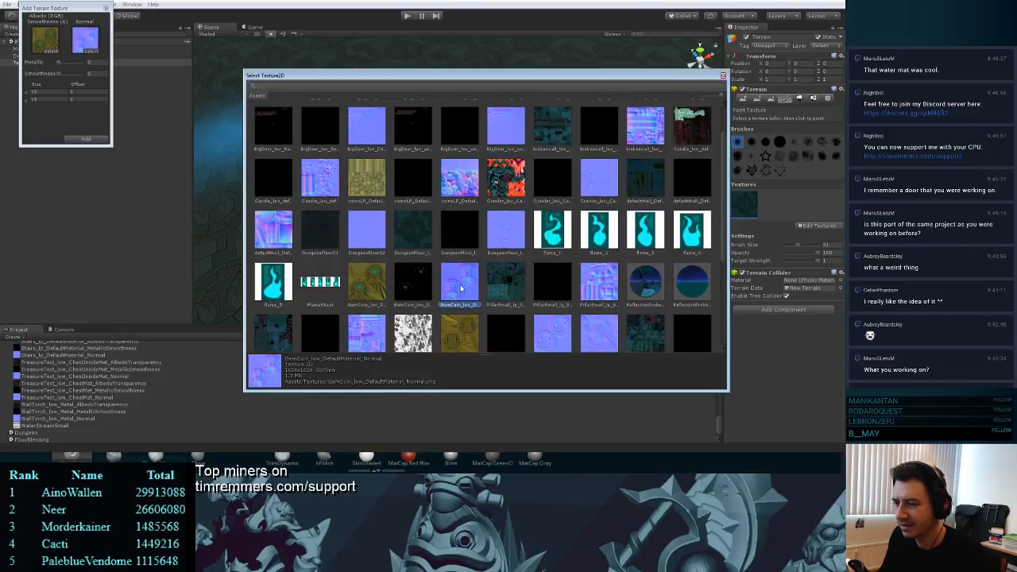
pyautogui.click(88, 141)
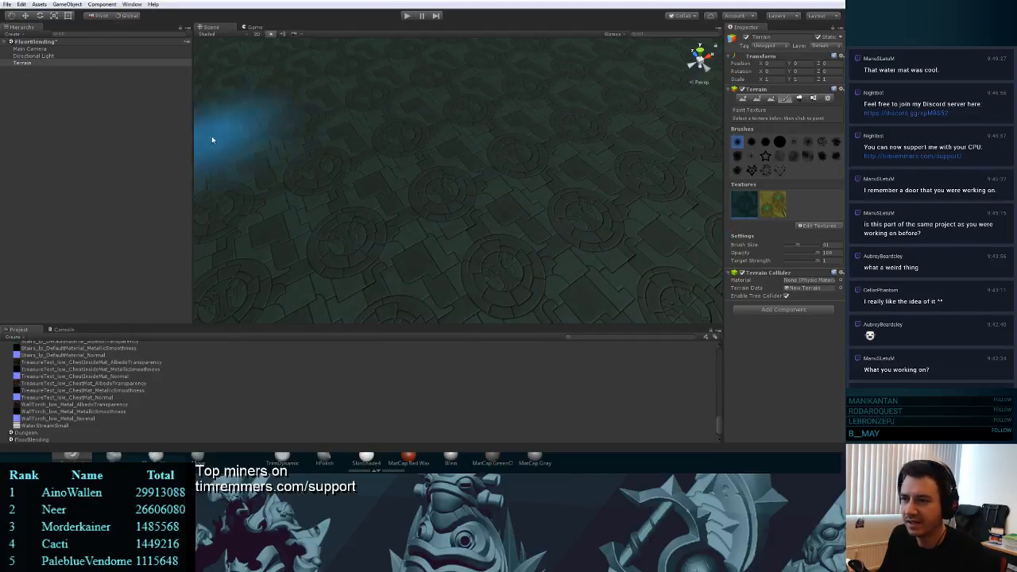
# - Paint a large test patch of the gem coin texture over the floor texture and undo it
pyautogui.click(775, 208)
pyautogui.moveTo(438, 236)
pyautogui.mouseDown()
pyautogui.moveTo(545, 207)
pyautogui.moveTo(404, 246)
pyautogui.moveTo(610, 198)
pyautogui.moveTo(432, 159)
pyautogui.moveTo(617, 163)
pyautogui.mouseUp()
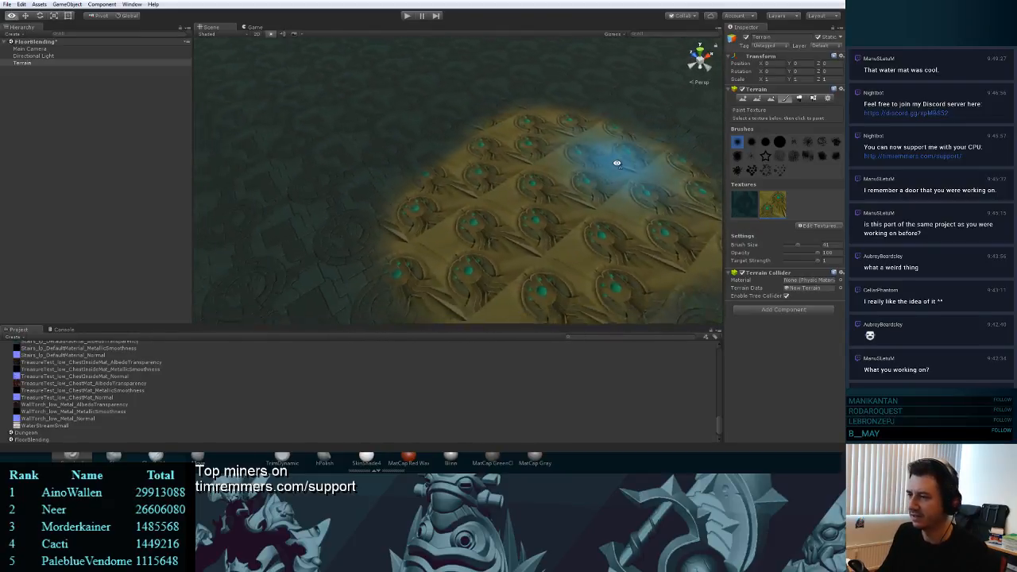
pyautogui.hotkey('shift', 'w')
pyautogui.moveTo(617, 163)
pyautogui.mouseDown(button='right')
pyautogui.moveTo(622, 186)
pyautogui.moveTo(574, 145)
pyautogui.moveTo(564, 175)
pyautogui.mouseUp(button='right')
pyautogui.hotkey('shift', 'e')
pyautogui.hotkey('ctrl', 'z')
pyautogui.hotkey('shift', 'q')
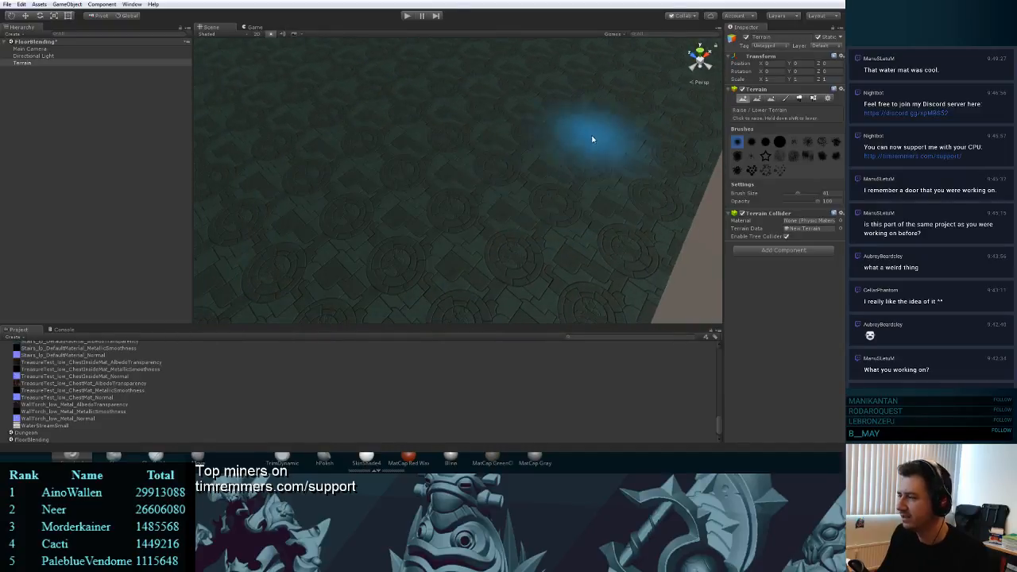
# - Reactivate the Paint Texture tool, try a short stroke of the gem coin texture on the terrain, and undo it
pyautogui.click(786, 98)
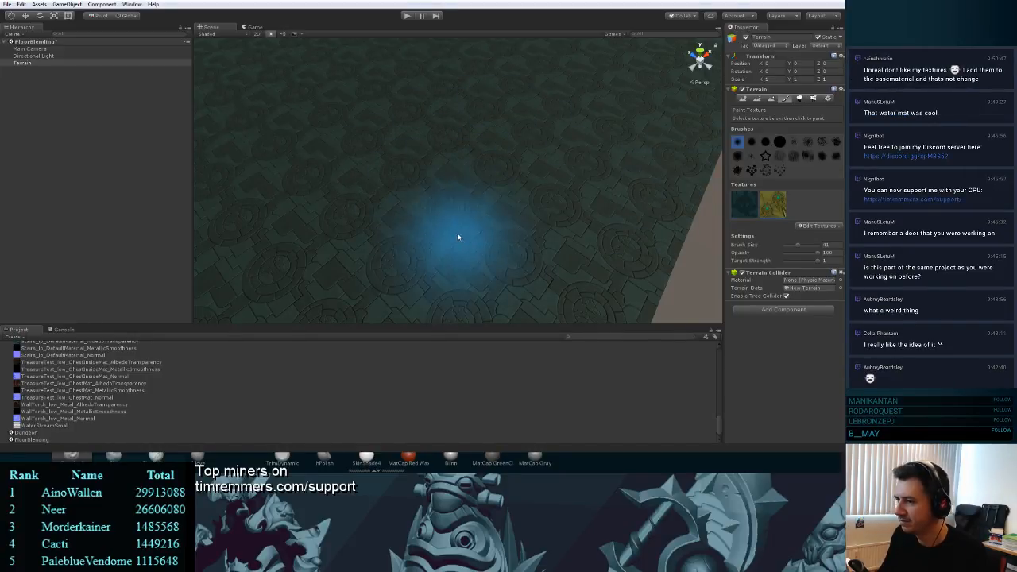
pyautogui.moveTo(458, 236); pyautogui.dragTo(464, 229)
pyautogui.hotkey('ctrl', 'z')
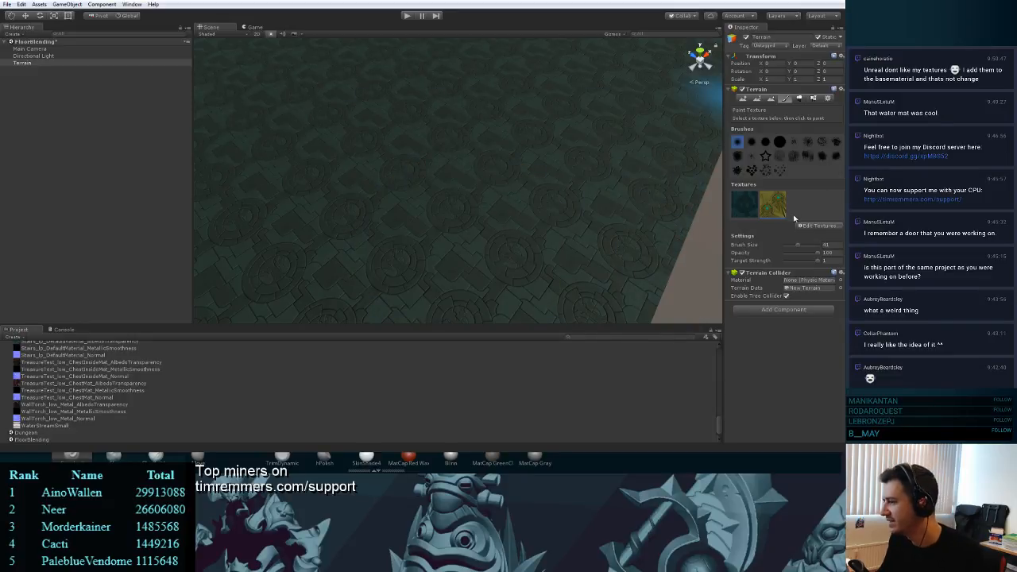
pyautogui.click(802, 225)
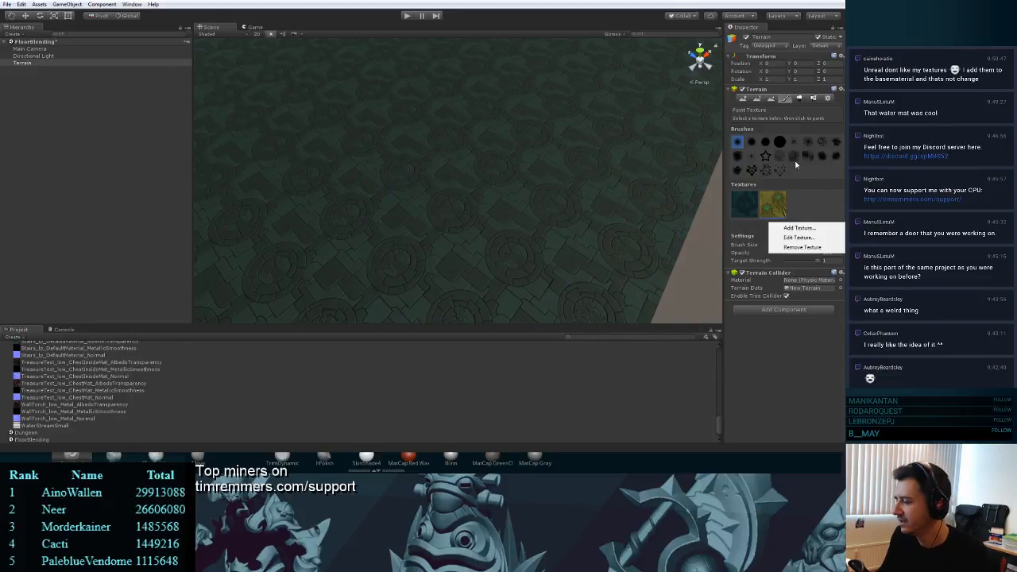
pyautogui.click(775, 347)
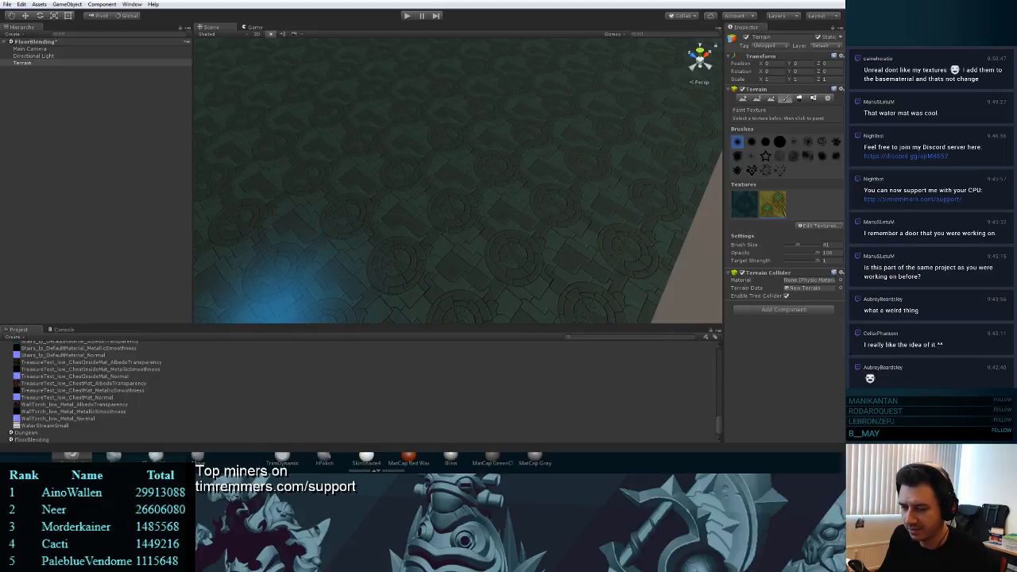
# - Switch to Substance Painter and set the hue of the HSL filter on DungeonStone_tint1's base layer to 0.54
pyautogui.hotkey('alt', 'Tab')
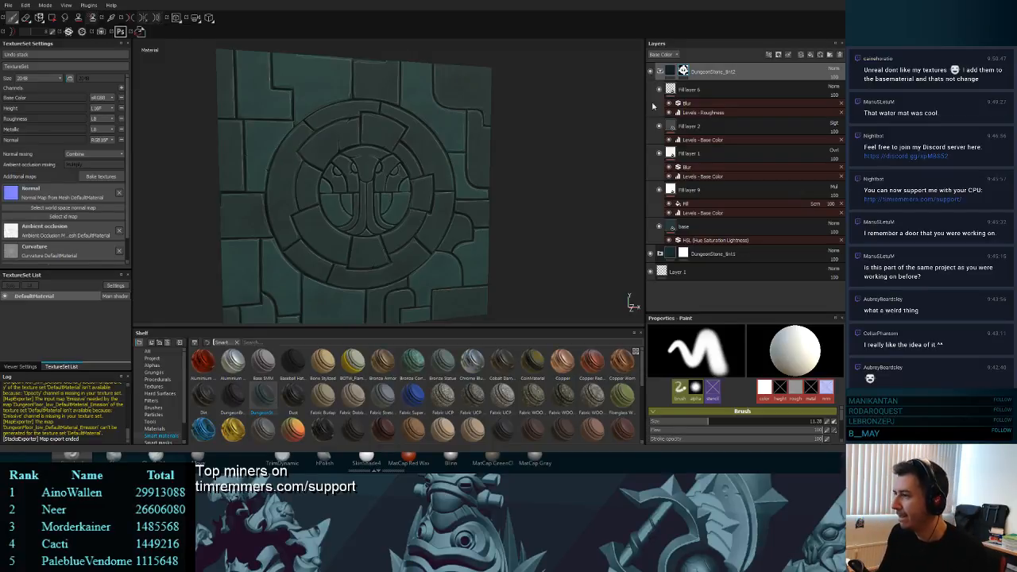
pyautogui.click(659, 72)
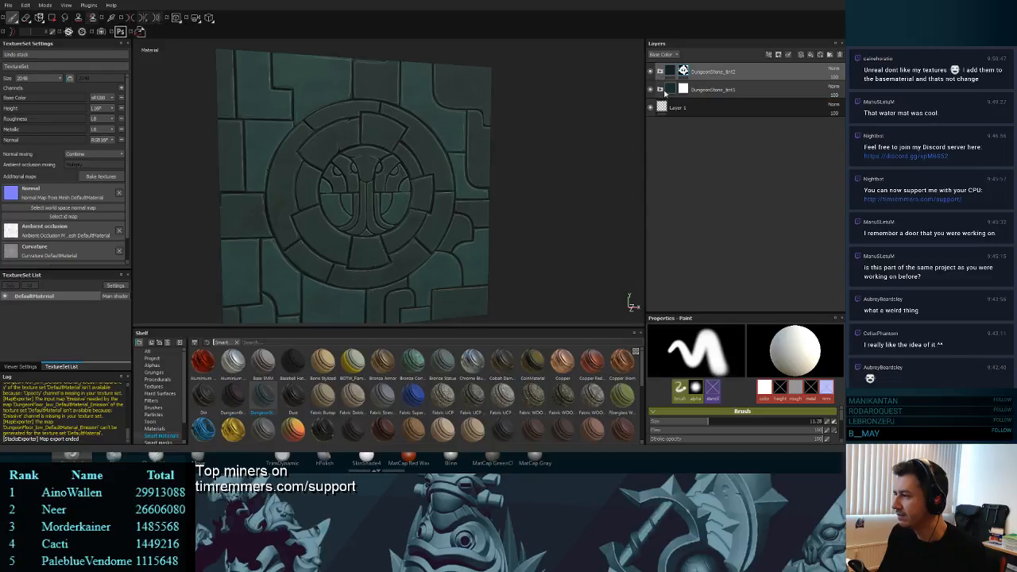
pyautogui.click(662, 90)
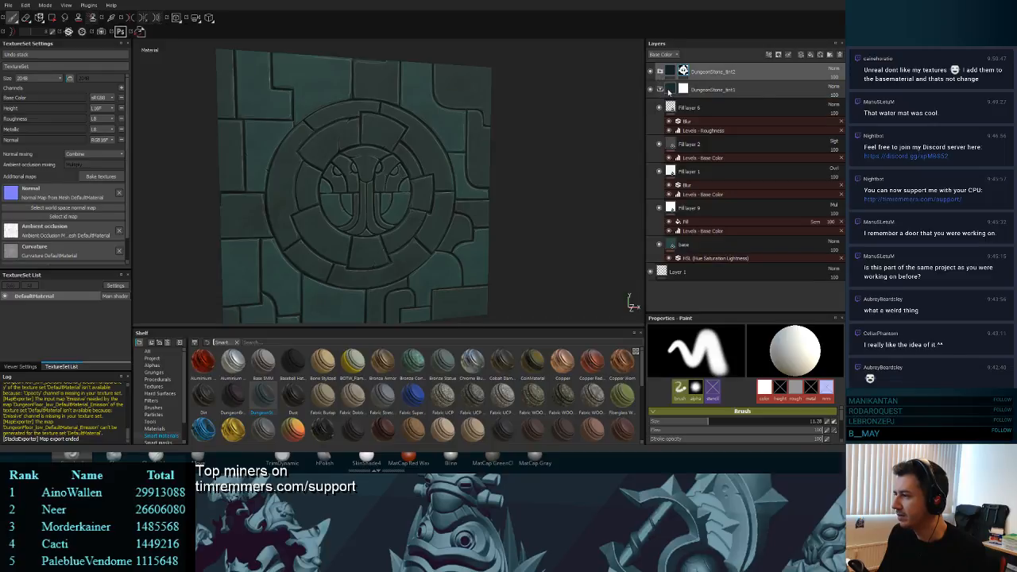
pyautogui.click(668, 246)
pyautogui.scroll(-3, 740, 382)
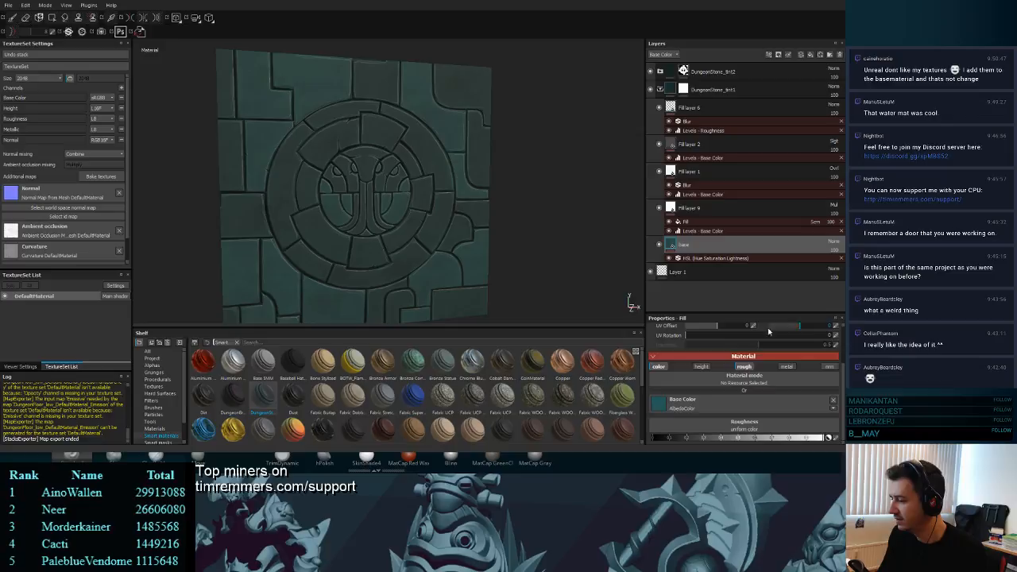
pyautogui.click(659, 405)
pyautogui.click(733, 258)
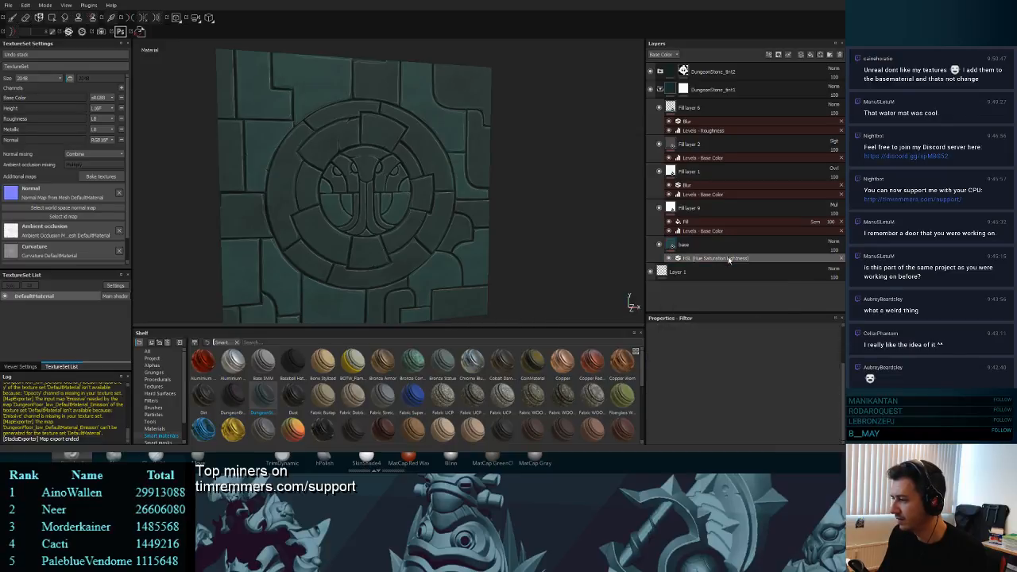
pyautogui.moveTo(746, 377); pyautogui.dragTo(700, 379)
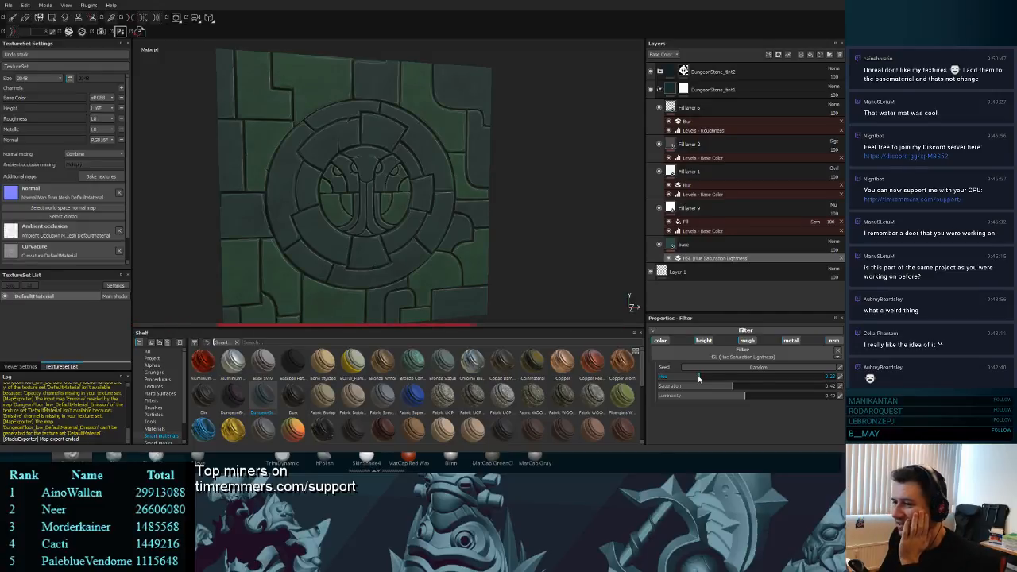
pyautogui.moveTo(698, 376); pyautogui.dragTo(773, 372)
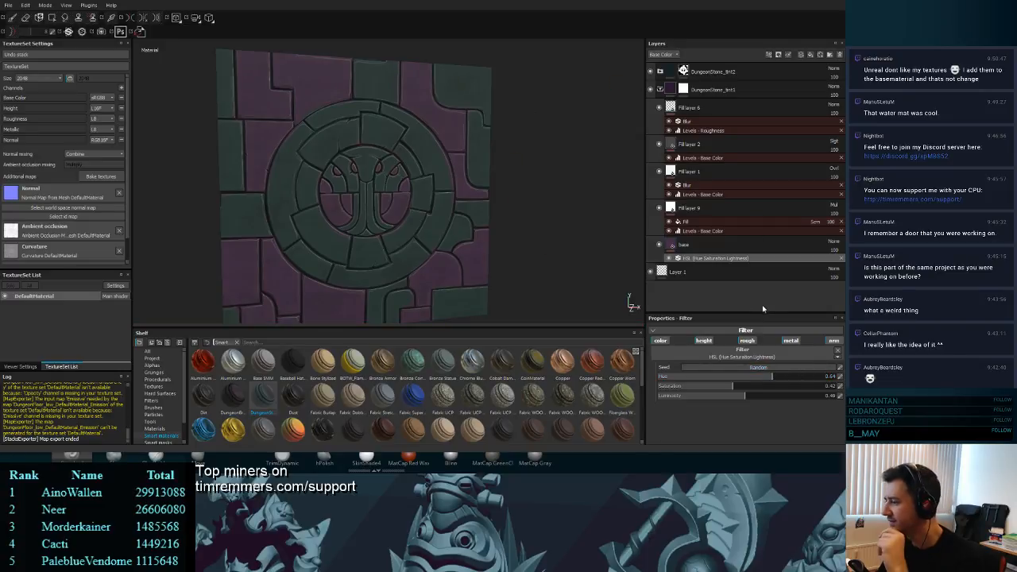
pyautogui.moveTo(771, 372)
pyautogui.mouseDown()
pyautogui.moveTo(824, 383)
pyautogui.moveTo(737, 378)
pyautogui.moveTo(755, 384)
pyautogui.mouseUp()
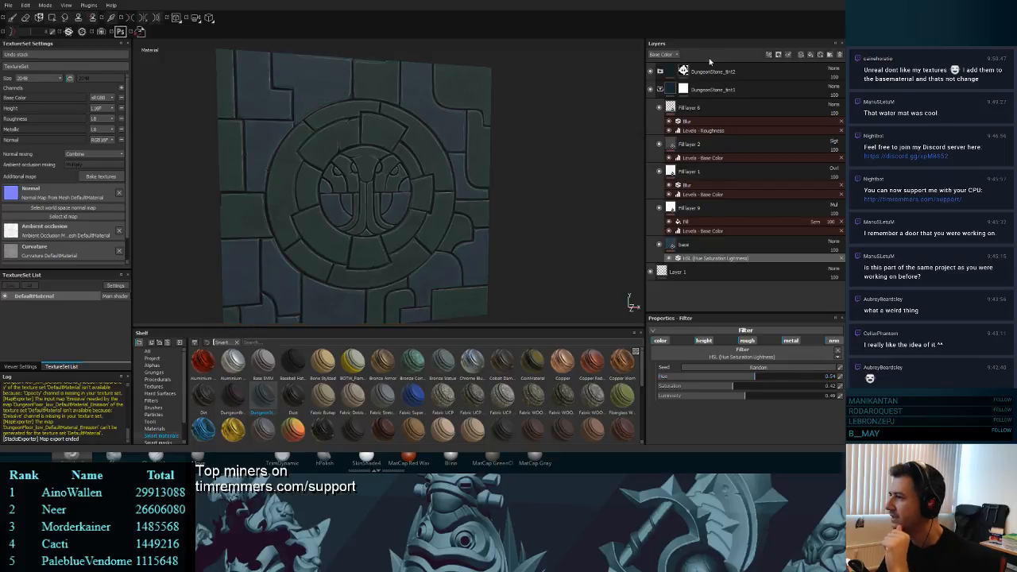
# - Set the hue of the HSL filter on DungeonStone_tint2's base layer to 0.57
pyautogui.click(662, 73)
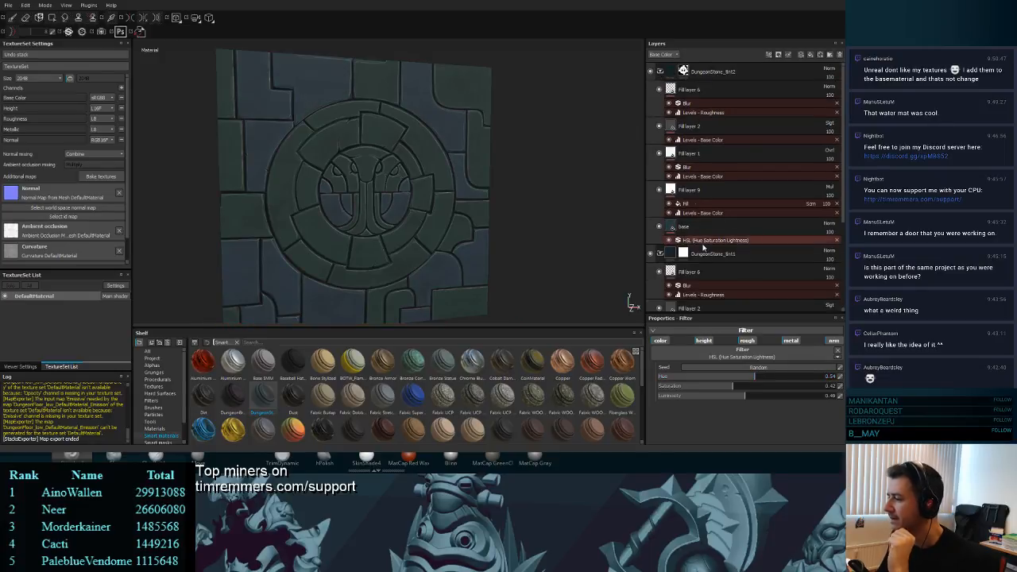
pyautogui.scroll(-1, 703, 246)
pyautogui.click(699, 215)
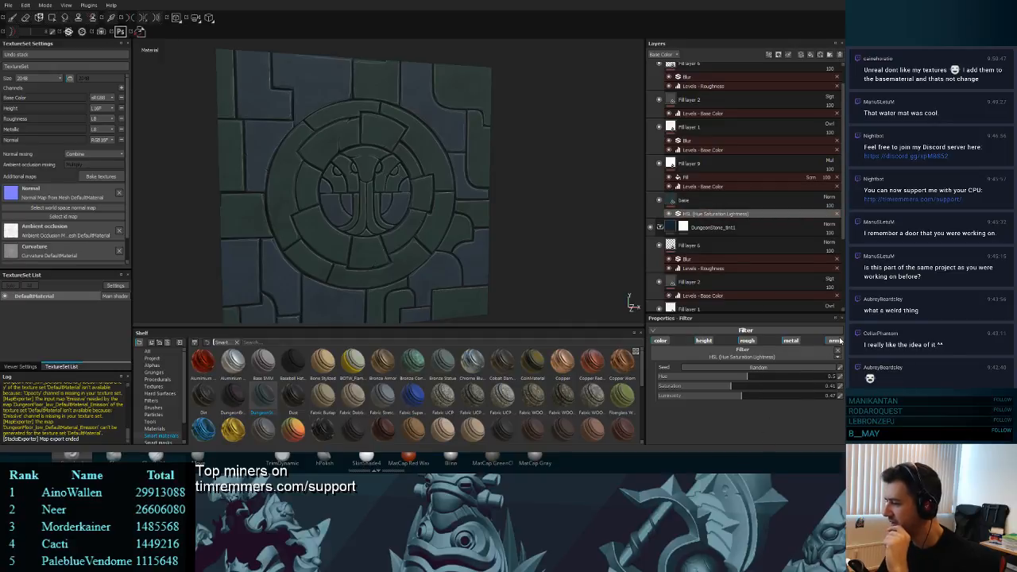
pyautogui.moveTo(754, 376); pyautogui.dragTo(759, 376)
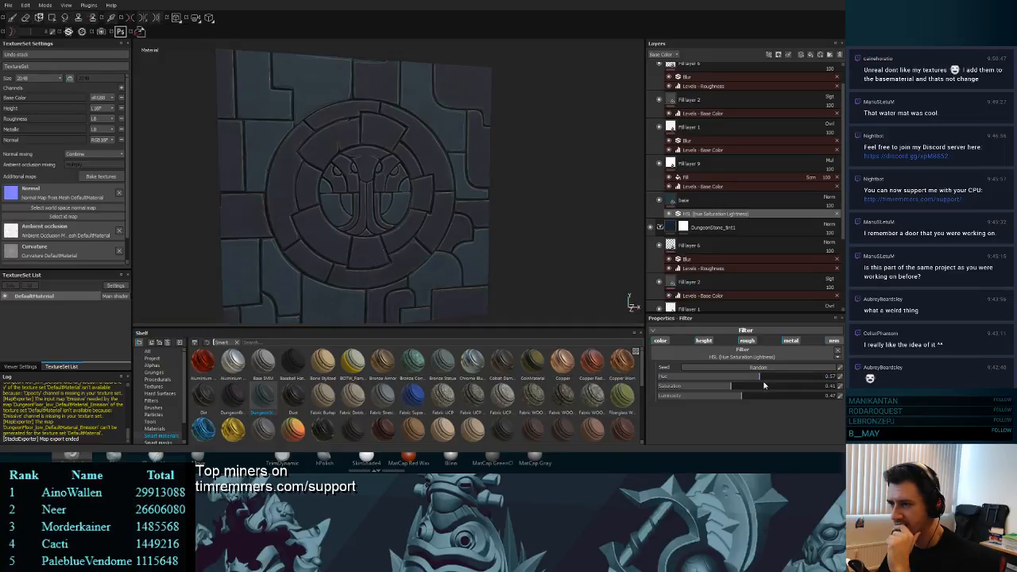
# - Export the DefaultMaterial texture set at 2048x2048 as PNG with the Unity 5 (Standard Metallic) configuration into the project's Assets/Textures folder
pyautogui.click(8, 5)
pyautogui.click(23, 123)
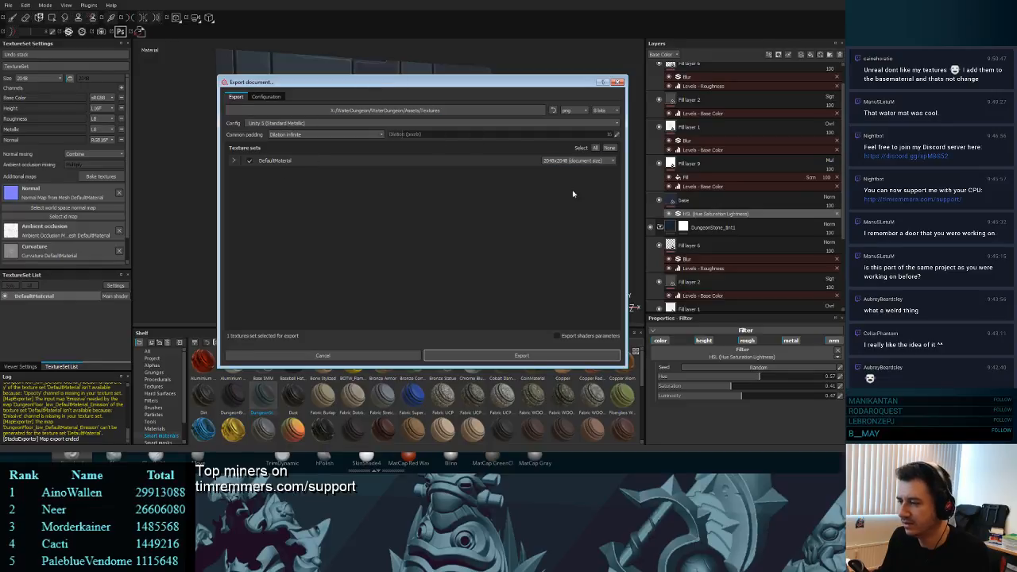
pyautogui.click(433, 354)
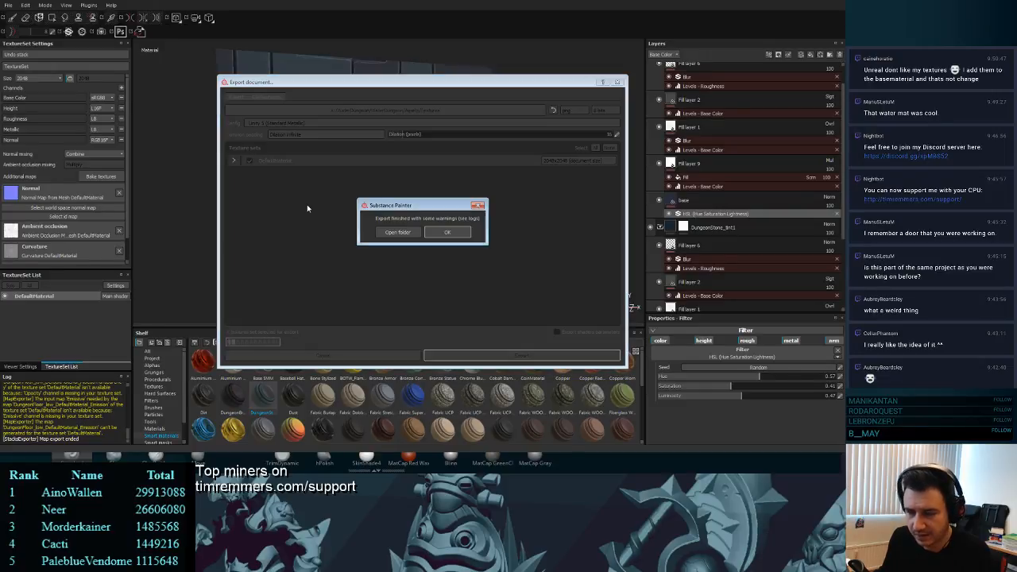
pyautogui.click(448, 232)
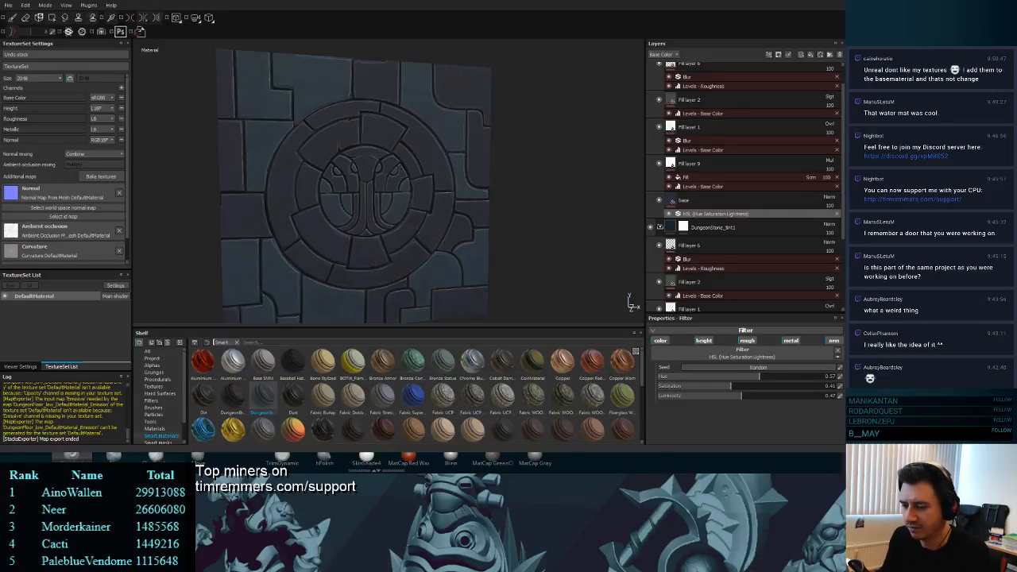
# - Switch back to Unity and examine the recoloured floor texture across the terrain from several viewpoints
pyautogui.hotkey('alt', 'Tab')
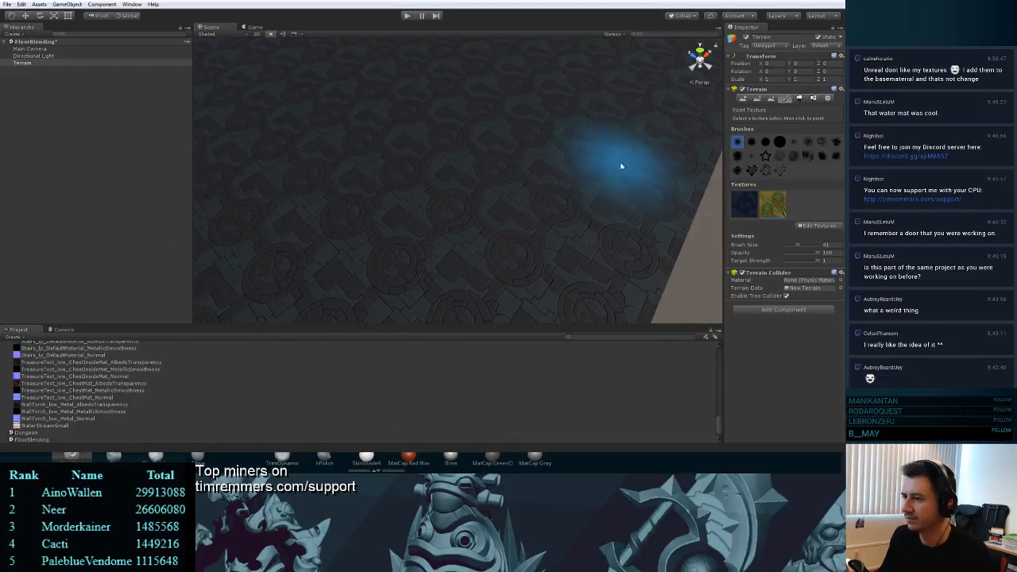
pyautogui.moveTo(533, 110)
pyautogui.keyDown('alt'); pyautogui.mouseDown()
pyautogui.moveTo(543, 113)
pyautogui.moveTo(509, 146)
pyautogui.moveTo(538, 98)
pyautogui.moveTo(531, 89)
pyautogui.mouseUp(); pyautogui.keyUp('alt')
pyautogui.moveTo(531, 89)
pyautogui.mouseDown(button='right')
pyautogui.moveTo(486, 60)
pyautogui.moveTo(490, 139)
pyautogui.moveTo(508, 151)
pyautogui.moveTo(490, 185)
pyautogui.moveTo(490, 166)
pyautogui.moveTo(490, 186)
pyautogui.moveTo(501, 184)
pyautogui.moveTo(504, 150)
pyautogui.mouseUp(button='right')
pyautogui.hotkey('shift', 'w')
pyautogui.hotkey('shift', 'q')
pyautogui.hotkey('shift', 'w')
pyautogui.press('d')
pyautogui.press('a')
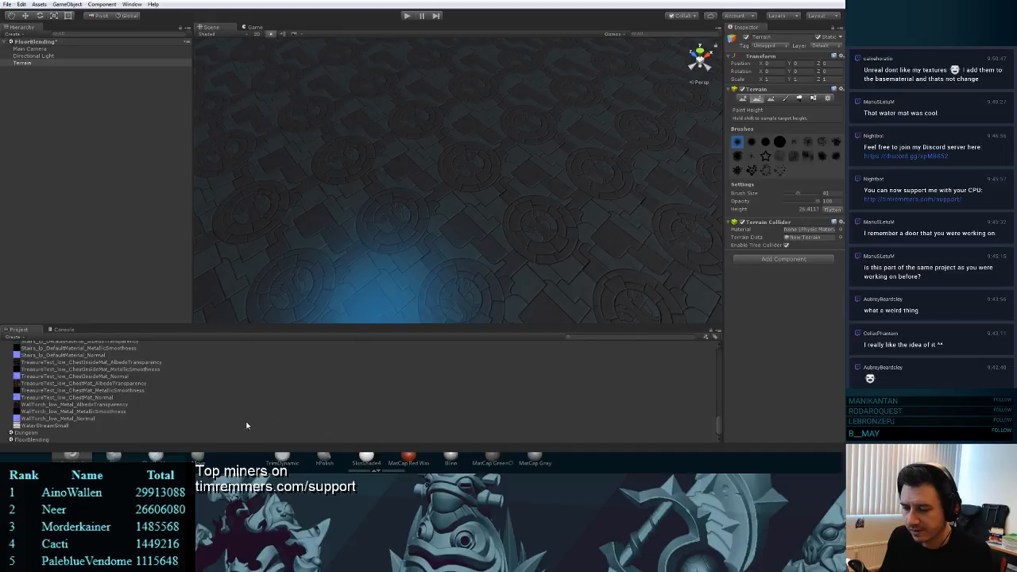
pyautogui.hotkey('alt', 'Tab')
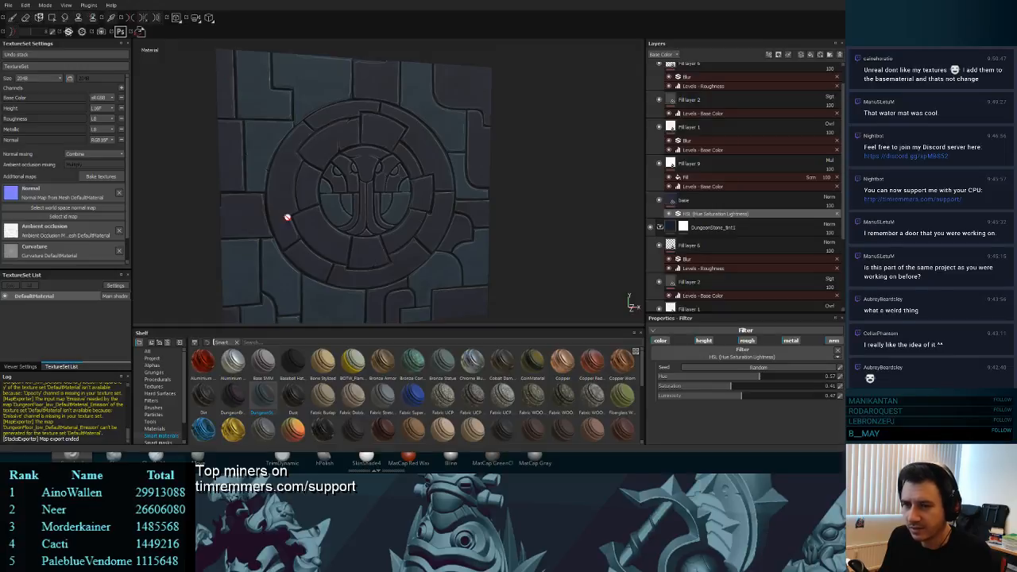
pyautogui.click(10, 7)
pyautogui.click(32, 127)
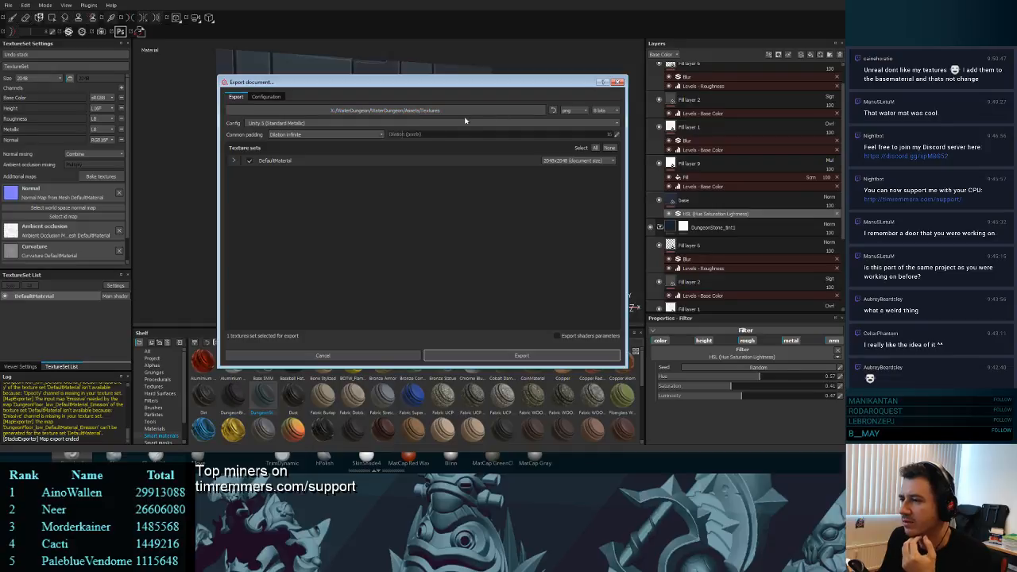
pyautogui.click(233, 162)
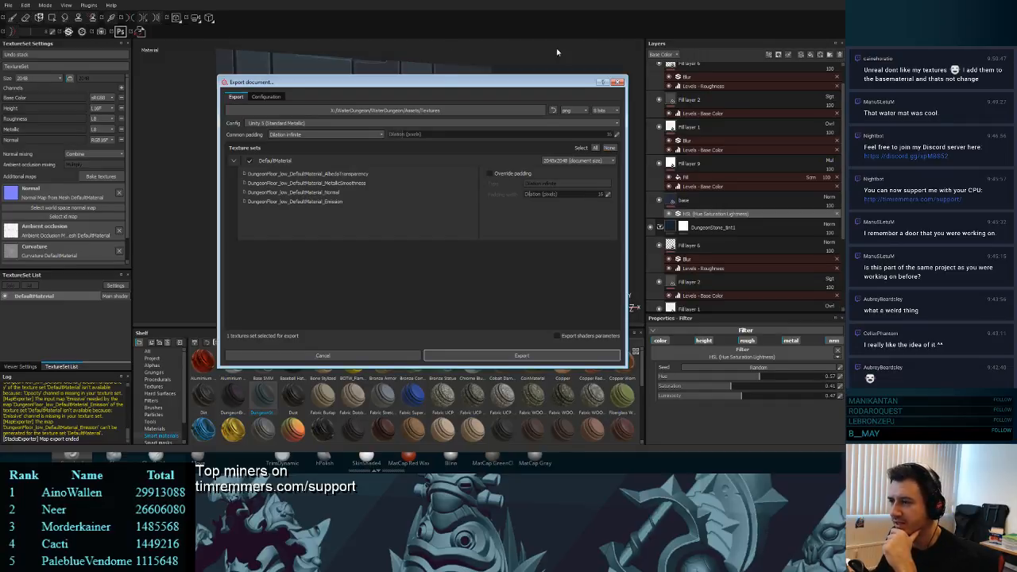
pyautogui.click(619, 82)
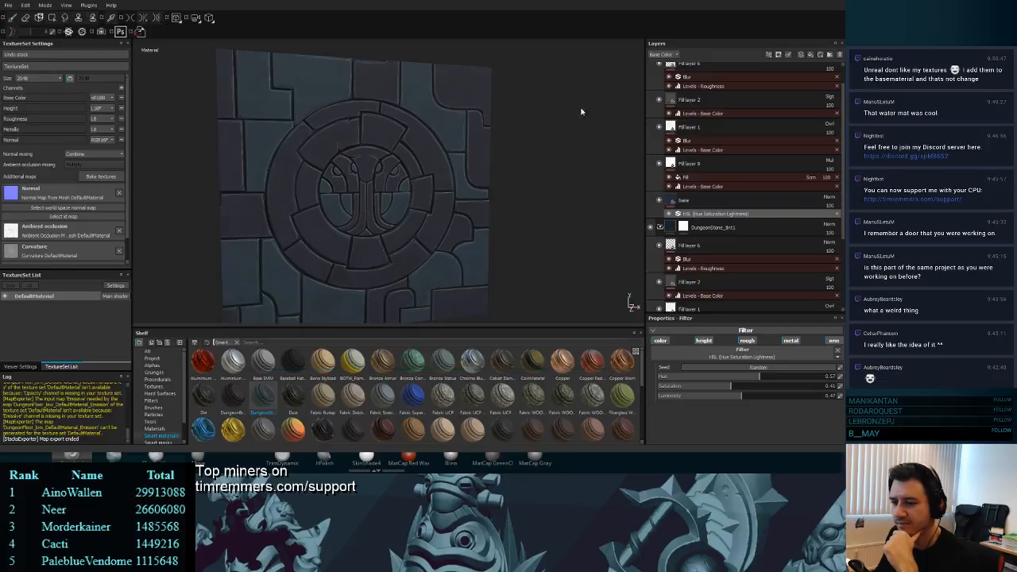
pyautogui.hotkey('alt', 'Tab')
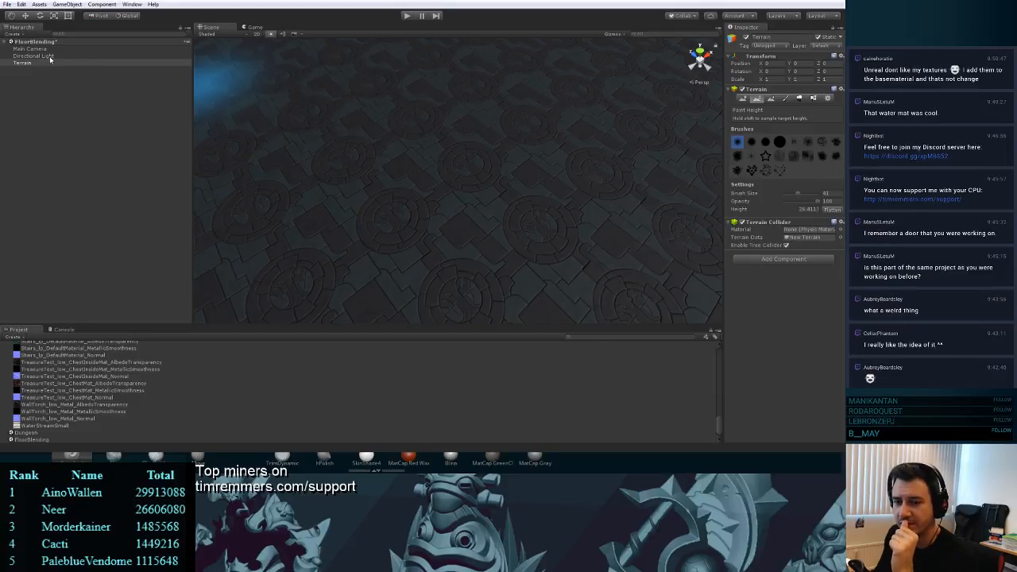
# - Rename the DungeonFloor_low_DefaultMaterial_AlbedoTransparency texture to DungeonFloor_low_DefaultMaterial_AlbedoTransparency_var1
pyautogui.click(103, 376)
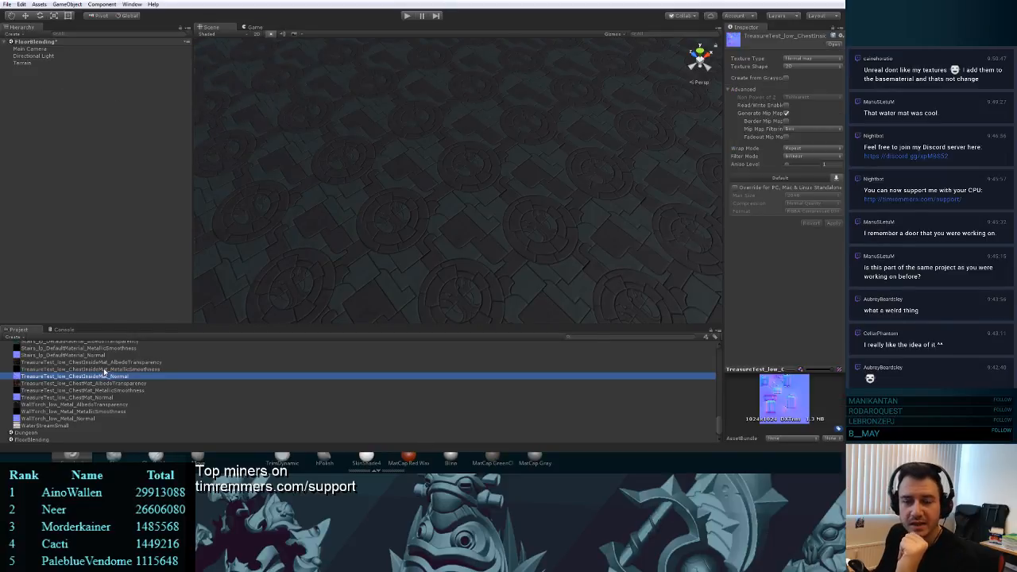
pyautogui.scroll(10, 119, 386)
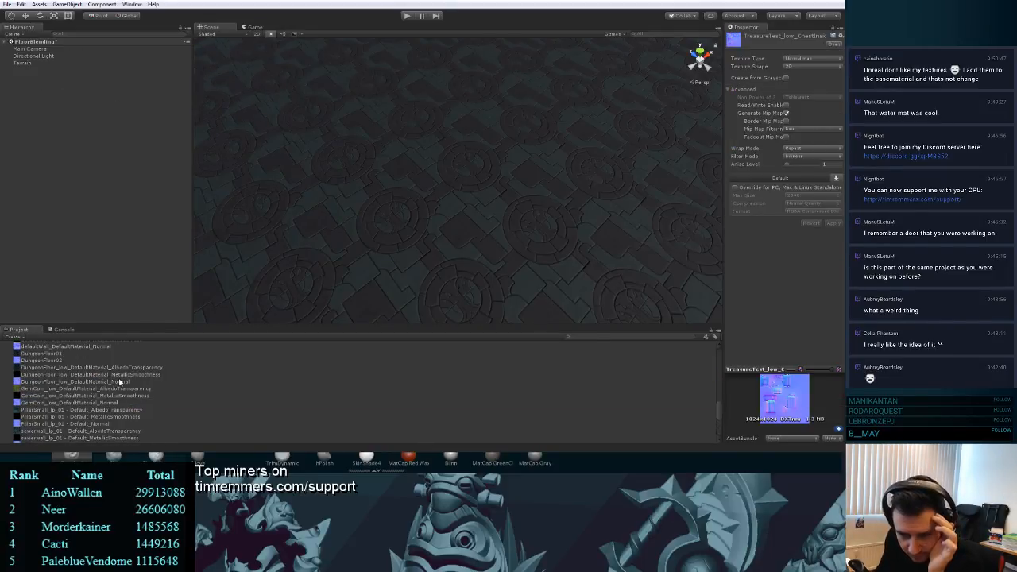
pyautogui.scroll(-3, 119, 383)
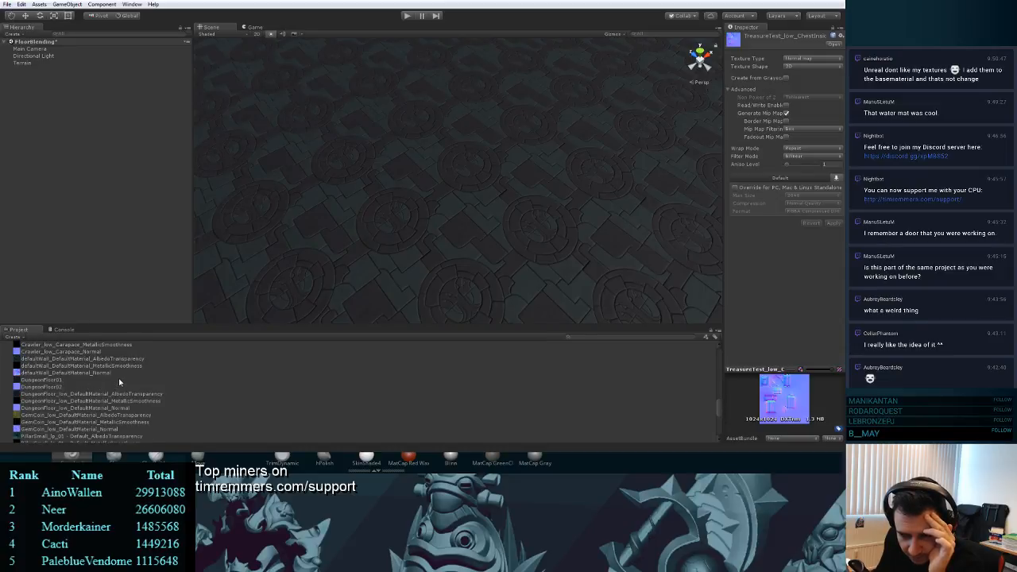
pyautogui.click(95, 368)
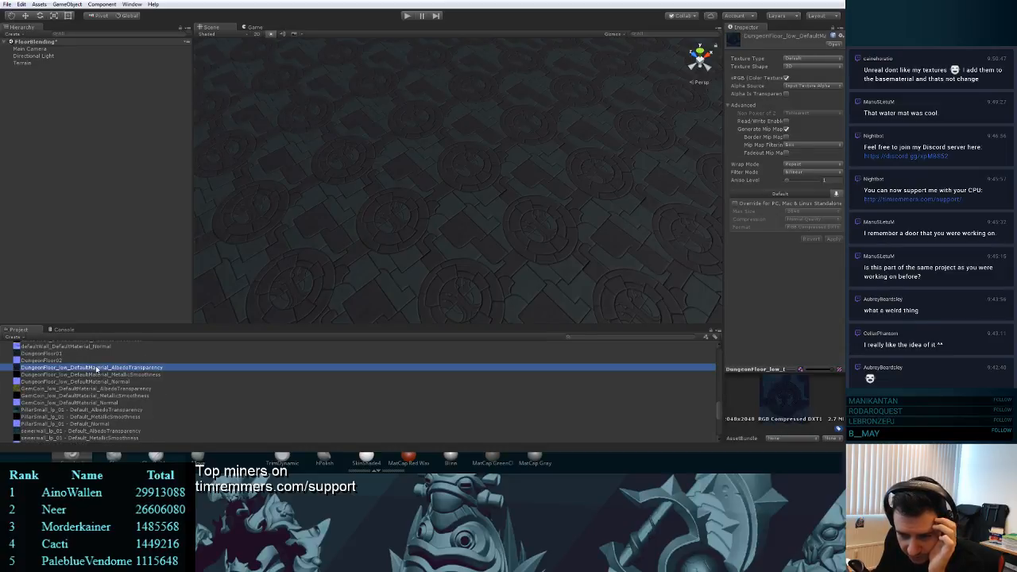
pyautogui.click(96, 369)
pyautogui.click(59, 370)
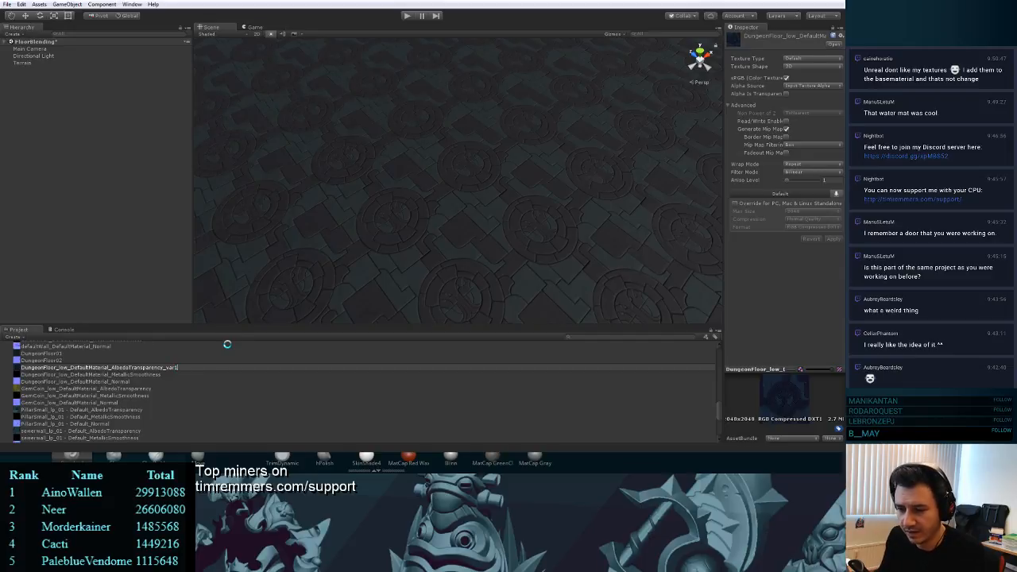
pyautogui.press('Return')
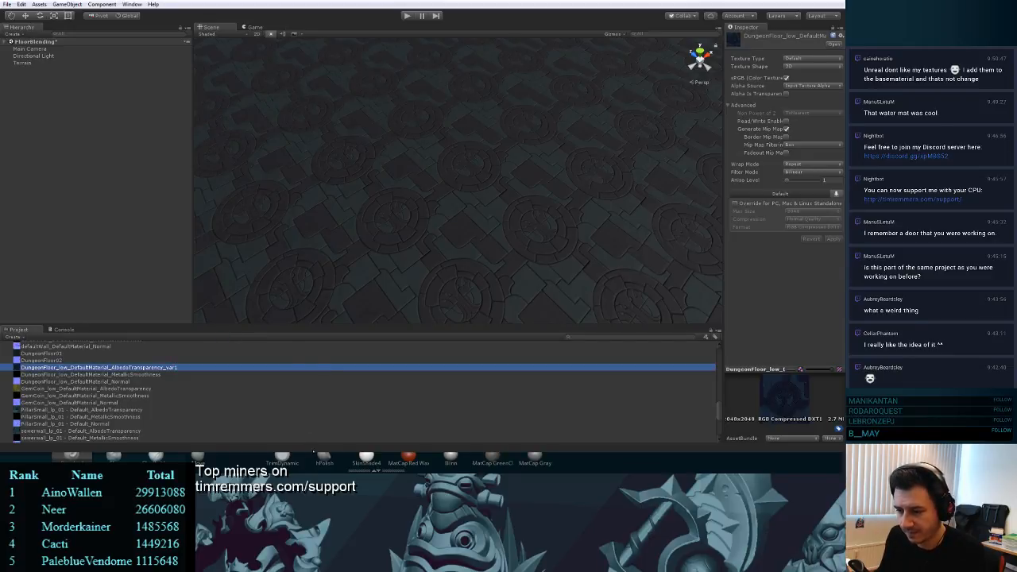
# - Switch to Substance Painter, undo the HSL hue changes, and export DefaultMaterial at 2048x2048 as PNG with the Unity 5 (Standard Metallic) configuration into Assets/Textures
pyautogui.hotkey('alt', 'Tab')
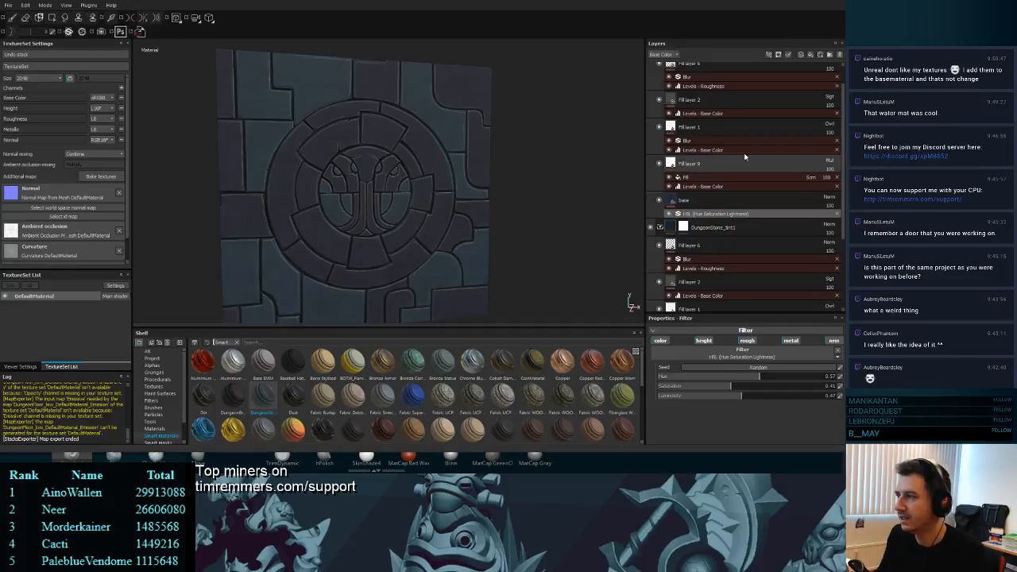
pyautogui.hotkey('ctrl', 'z')
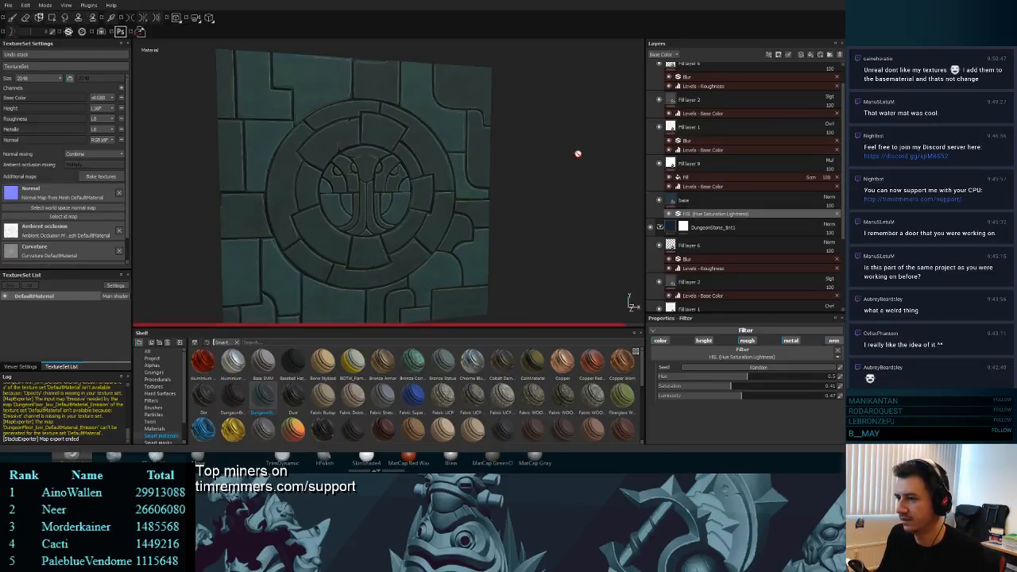
pyautogui.click(8, 5)
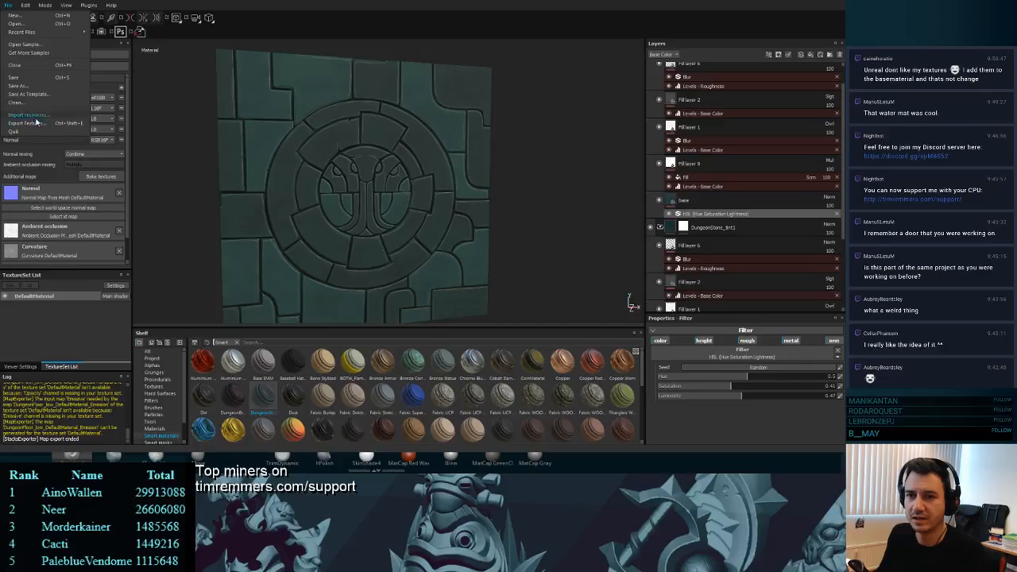
pyautogui.click(36, 125)
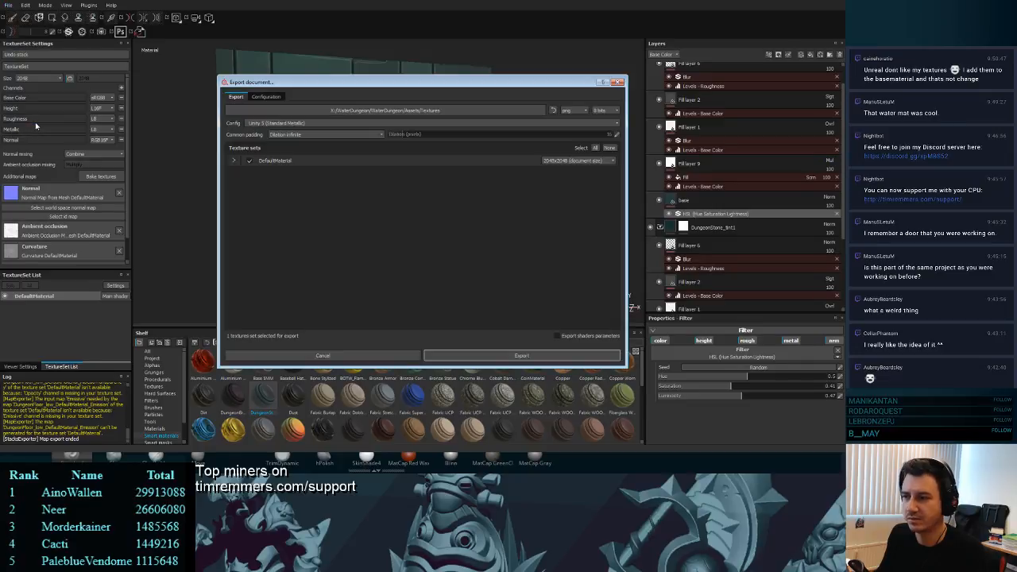
pyautogui.click(500, 357)
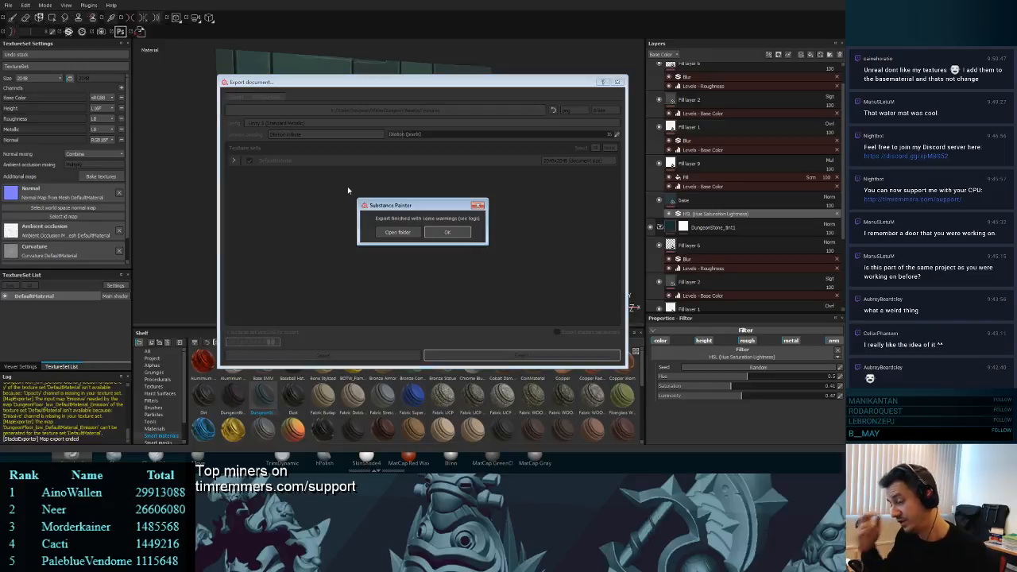
pyautogui.click(448, 233)
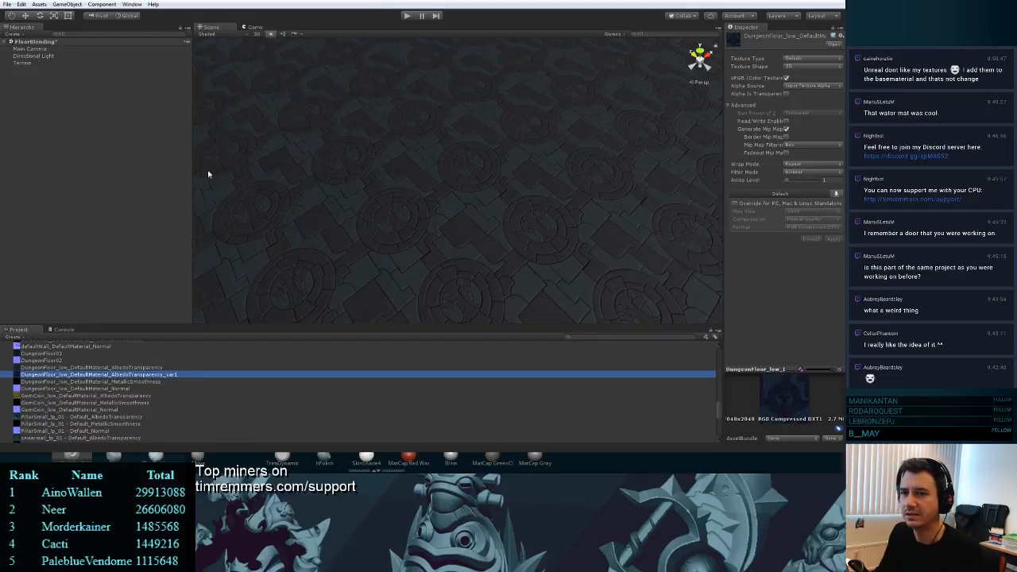
# - Edit the terrain's second paint texture, replacing the gold coin albedo with DungeonFloor_low_DefaultMaterial_AlbedoTransparency
pyautogui.click(23, 63)
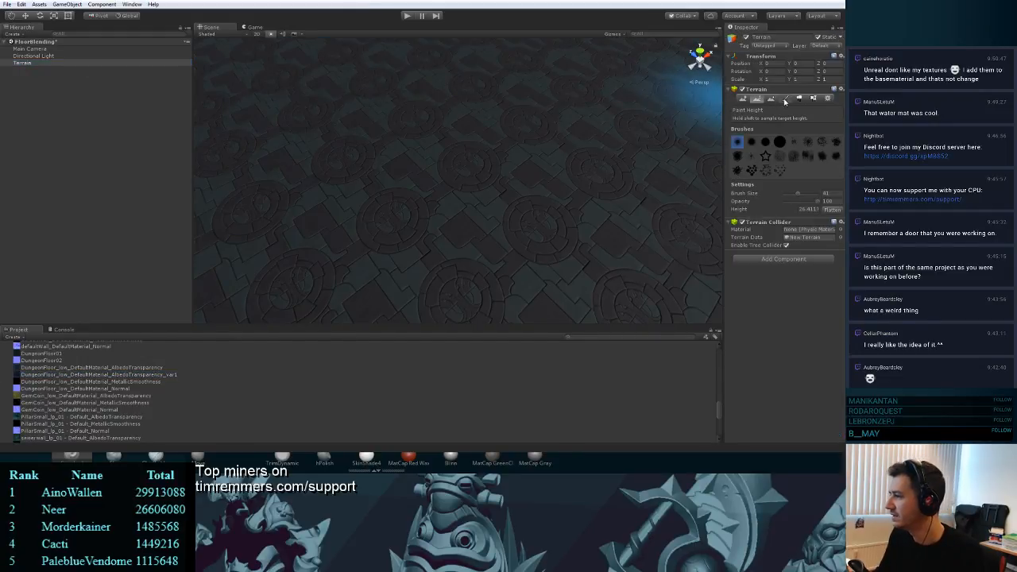
pyautogui.click(785, 99)
pyautogui.click(775, 205)
pyautogui.click(819, 225)
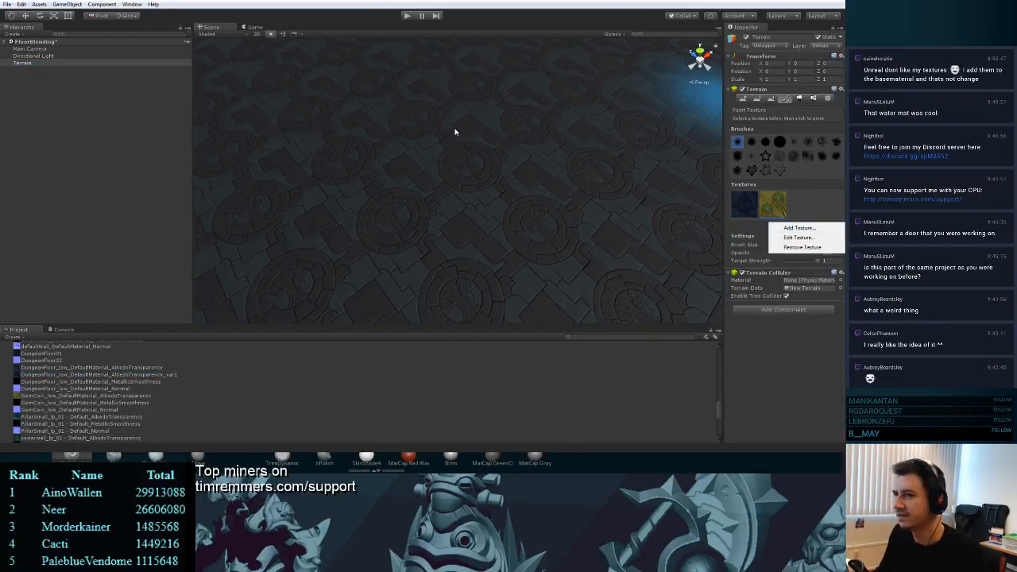
pyautogui.click(798, 237)
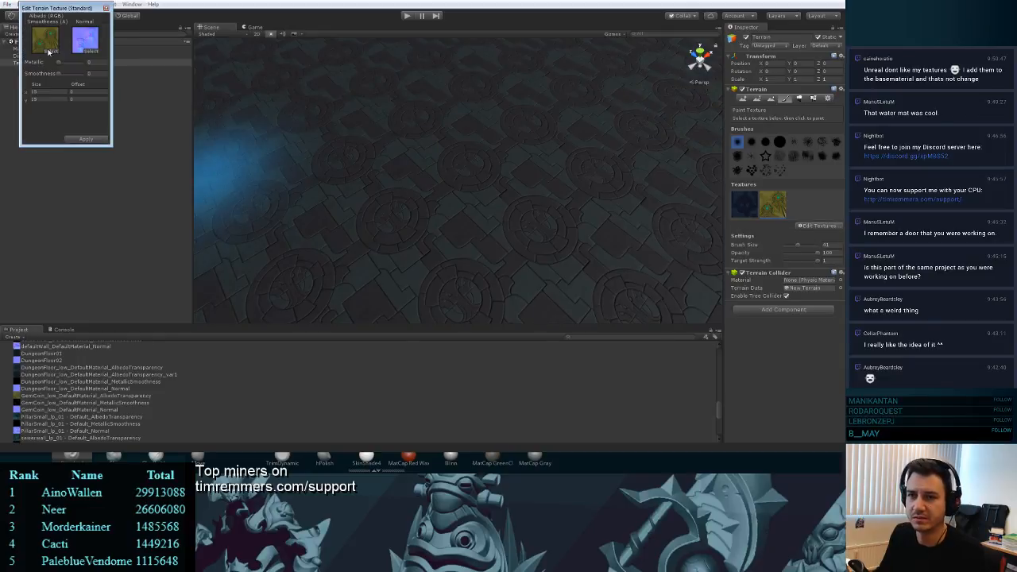
pyautogui.click(48, 52)
pyautogui.scroll(-2, 508, 223)
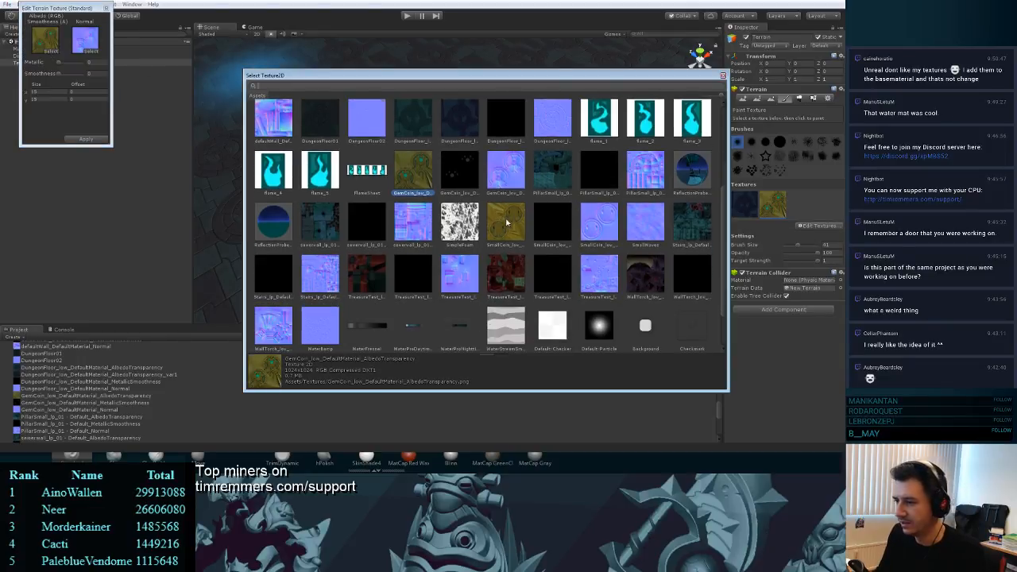
pyautogui.scroll(-1, 507, 222)
pyautogui.scroll(1, 506, 222)
pyautogui.scroll(-1, 506, 222)
pyautogui.scroll(1, 506, 222)
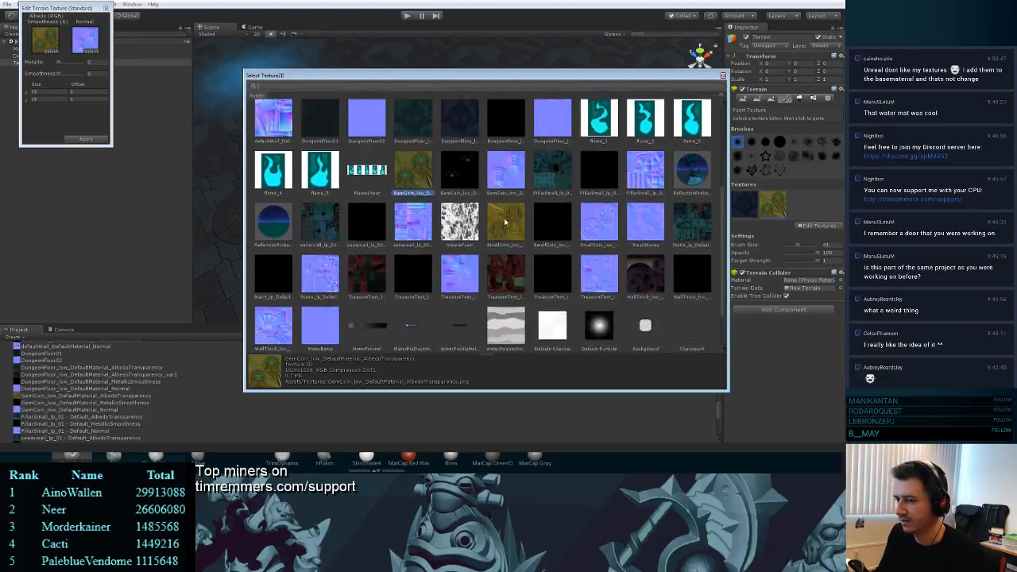
pyautogui.scroll(3, 506, 222)
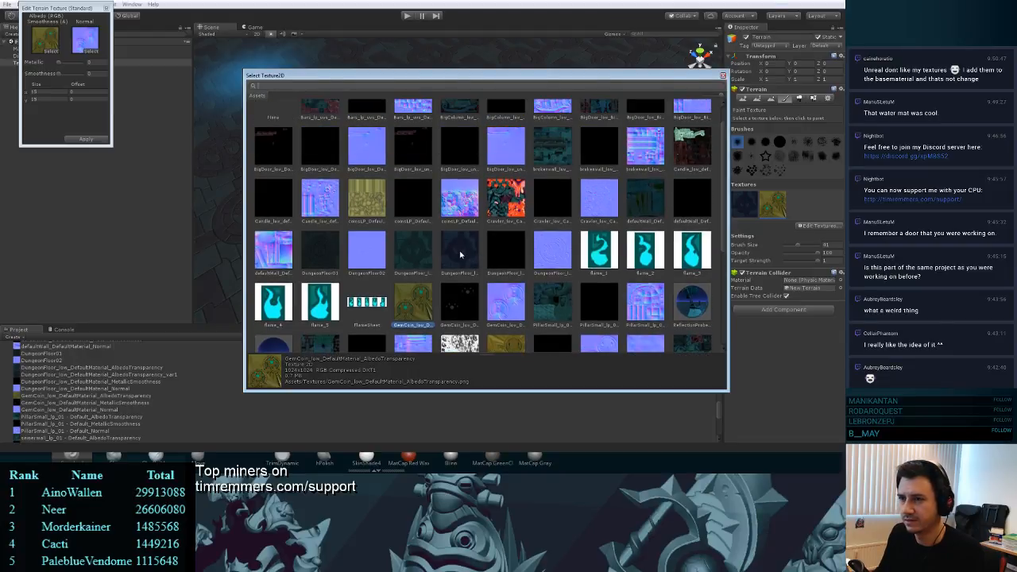
pyautogui.click(413, 251)
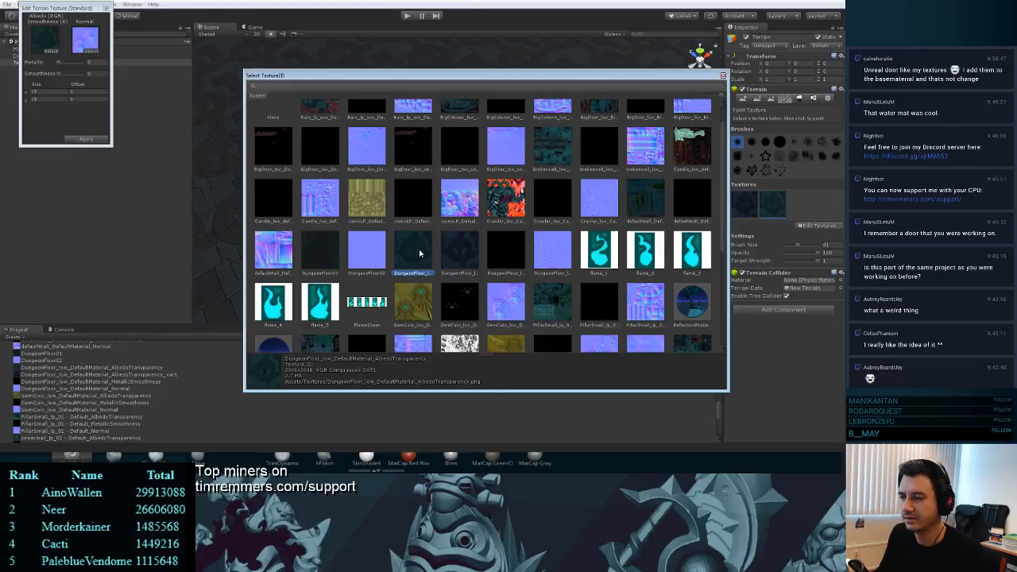
# - Assign DungeonFloor_low_DefaultMaterial_Normal as the second terrain texture's normal map and apply the texture changes
pyautogui.click(88, 45)
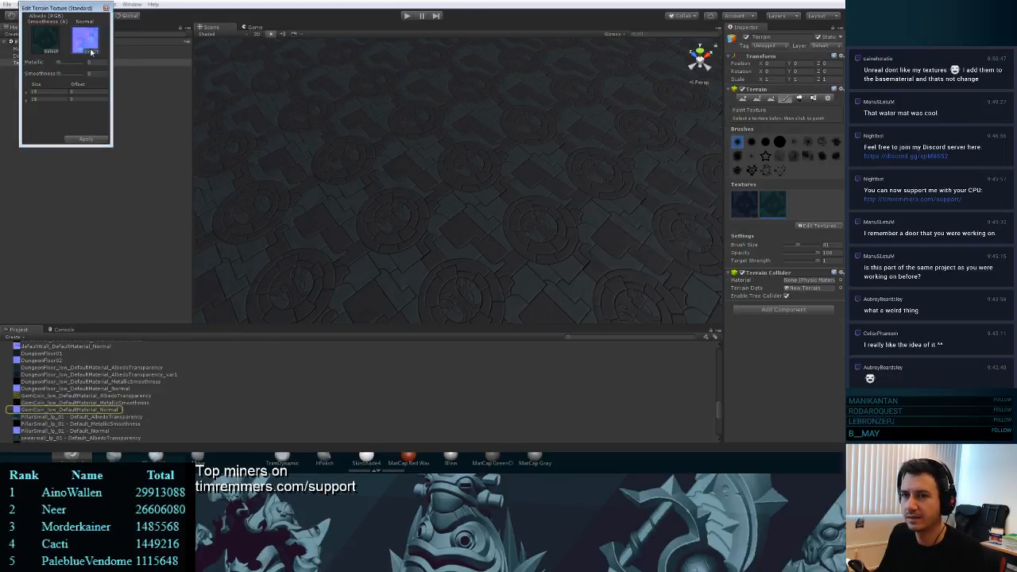
pyautogui.click(91, 51)
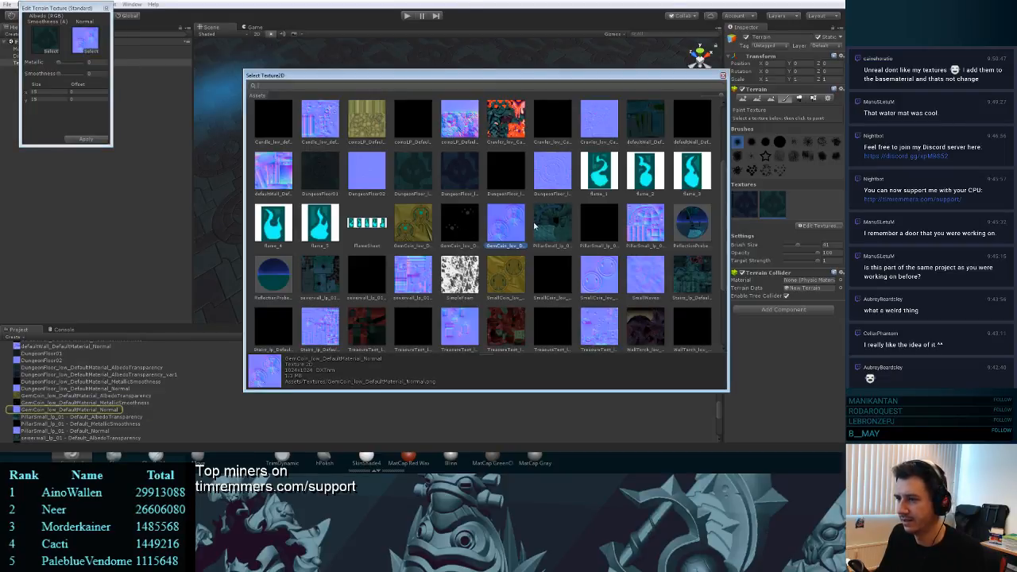
pyautogui.scroll(3, 509, 213)
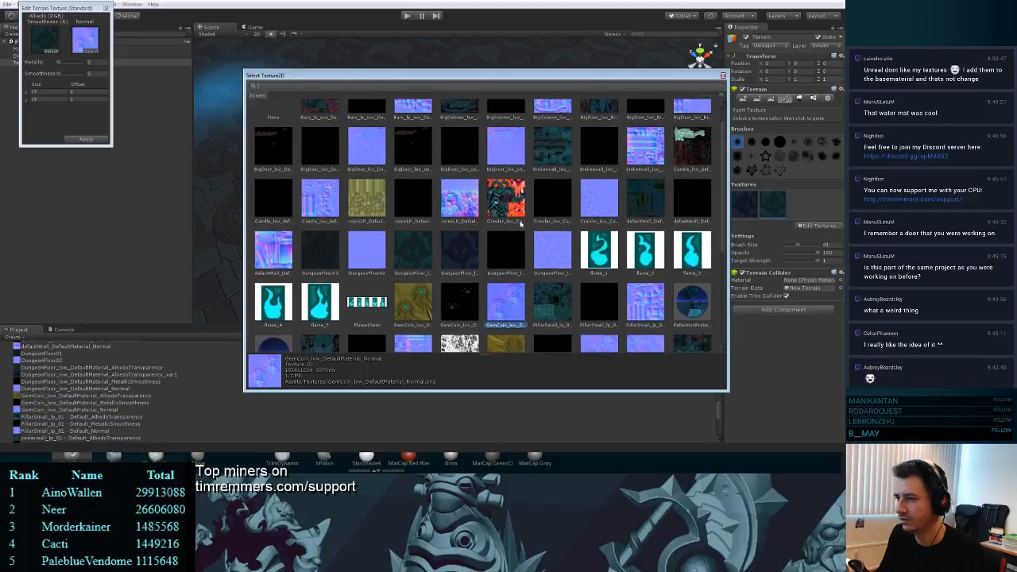
pyautogui.scroll(-3, 520, 225)
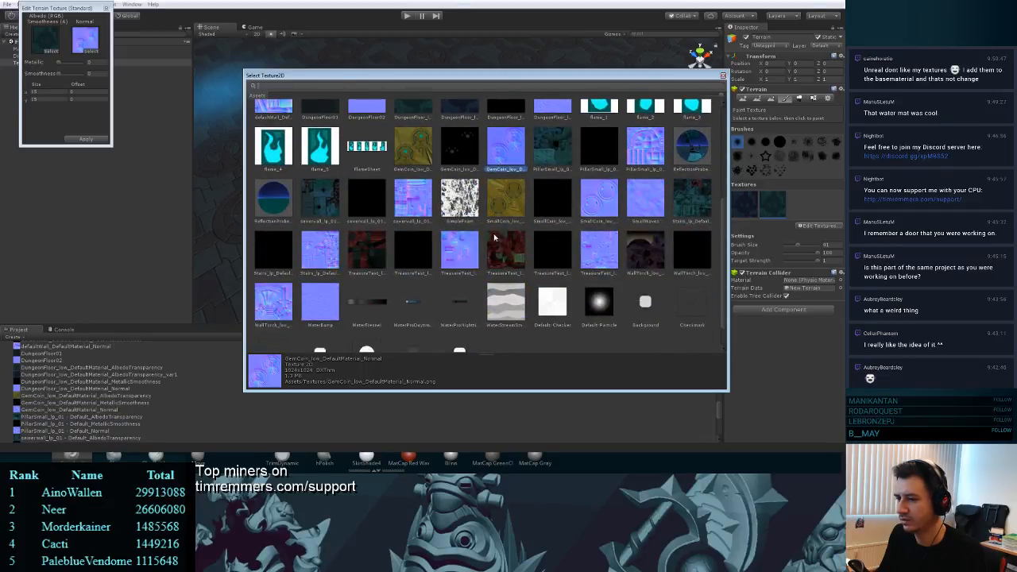
pyautogui.scroll(1, 493, 237)
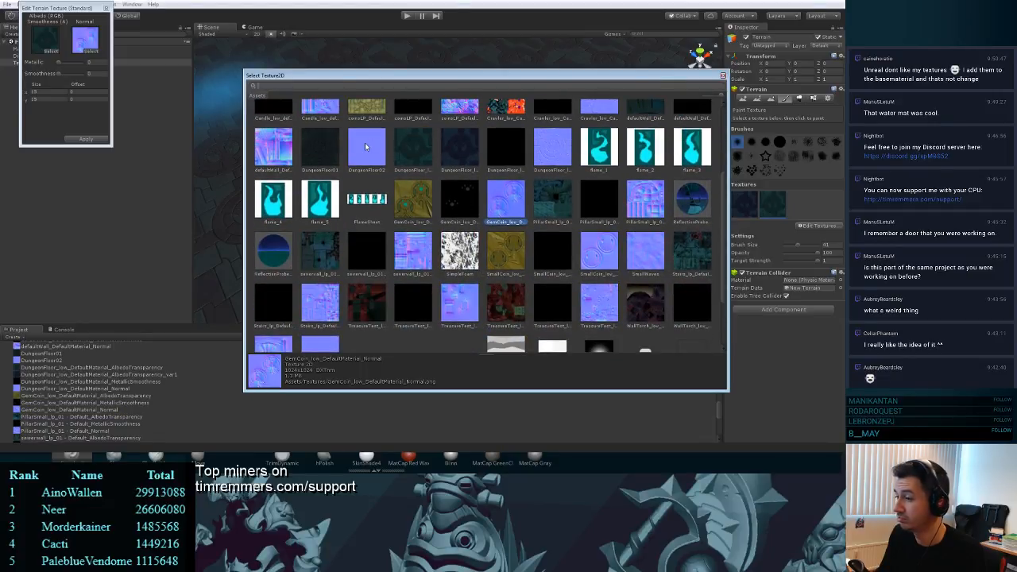
pyautogui.click(548, 145)
pyautogui.click(81, 141)
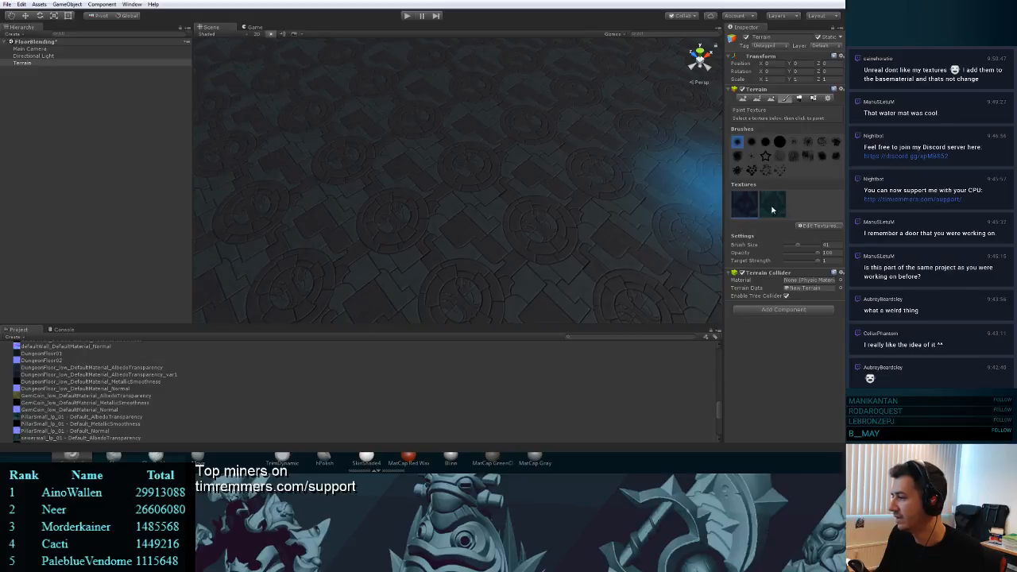
# - Paint a patch of the green floor texture onto the blue terrain floor and inspect the blend from above and up close
pyautogui.moveTo(414, 227)
pyautogui.mouseDown()
pyautogui.moveTo(565, 143)
pyautogui.moveTo(690, 191)
pyautogui.moveTo(581, 239)
pyautogui.mouseUp()
pyautogui.moveTo(582, 239); pyautogui.dragTo(518, 24, button='middle')
pyautogui.moveTo(518, 137)
pyautogui.mouseDown(button='right')
pyautogui.moveTo(558, 136)
pyautogui.moveTo(572, 117)
pyautogui.moveTo(602, 152)
pyautogui.mouseUp(button='right')
pyautogui.hotkey('shift', 'w')
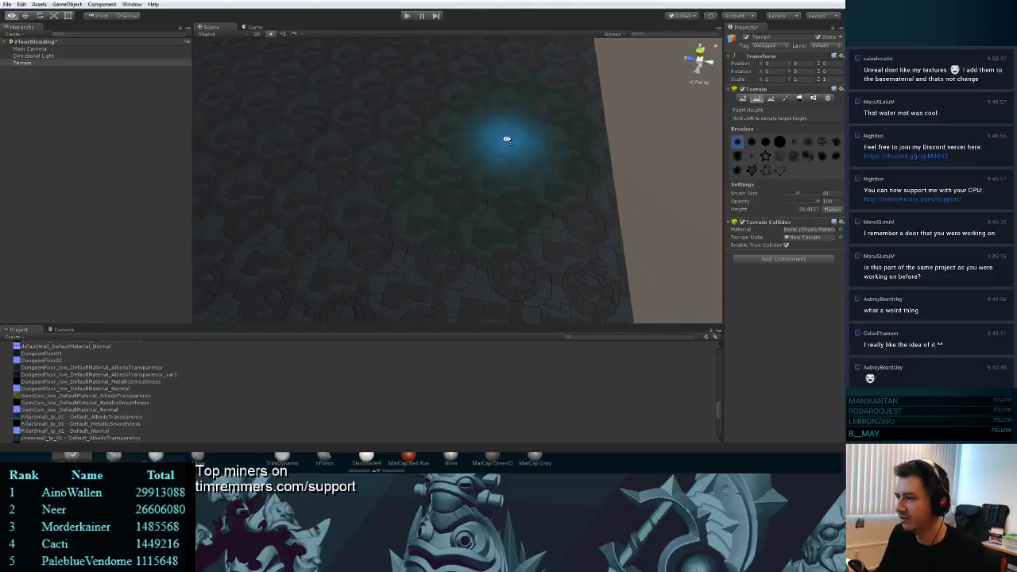
pyautogui.moveTo(506, 138)
pyautogui.mouseDown(button='right')
pyautogui.moveTo(553, 150)
pyautogui.moveTo(488, 118)
pyautogui.moveTo(477, 124)
pyautogui.mouseUp(button='right')
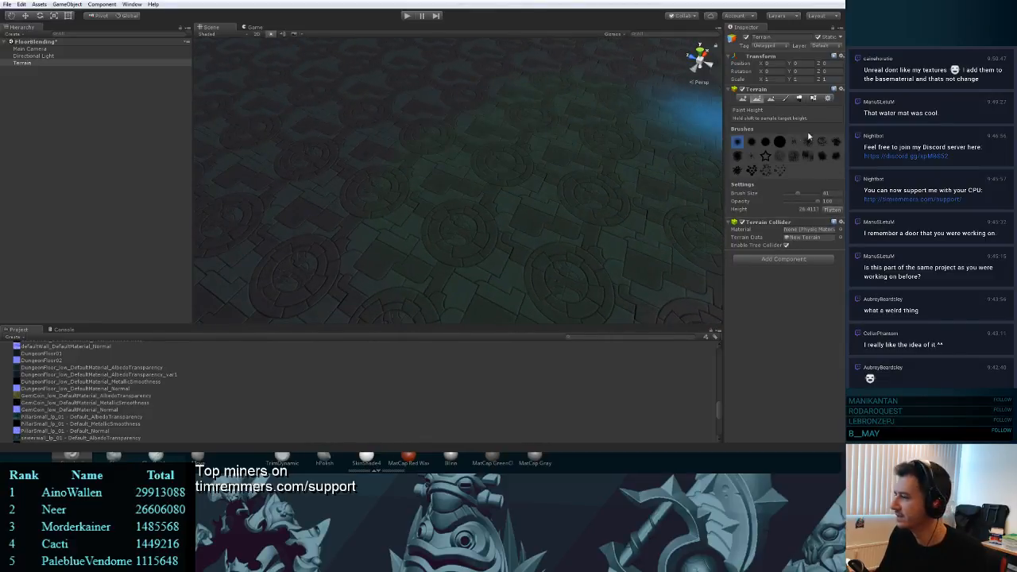
# - Repaint the blue floor texture along the green patch's edge with a brush size of 16, and activate the Raise / Lower Terrain tool
pyautogui.click(785, 98)
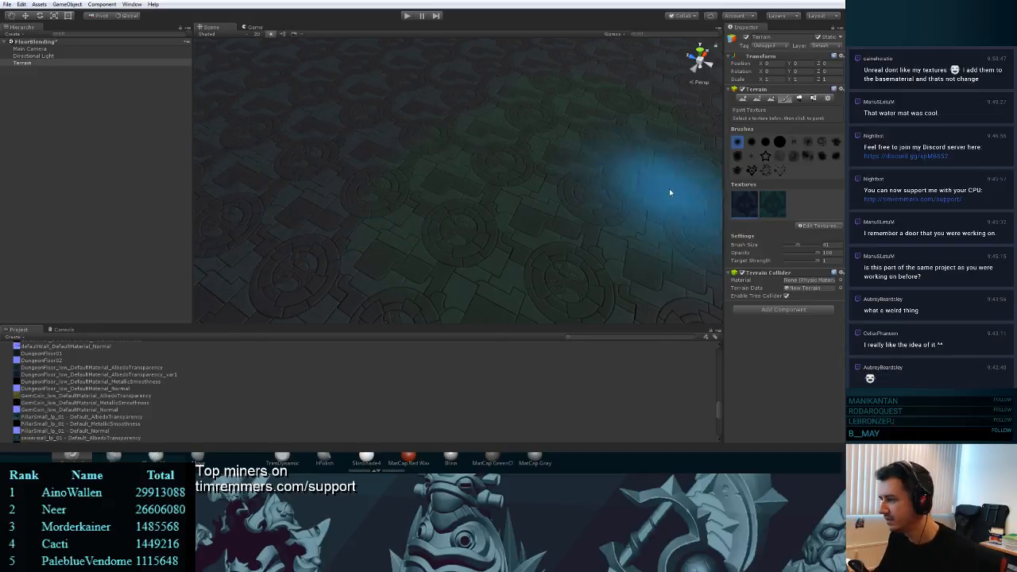
pyautogui.moveTo(792, 248); pyautogui.dragTo(789, 248)
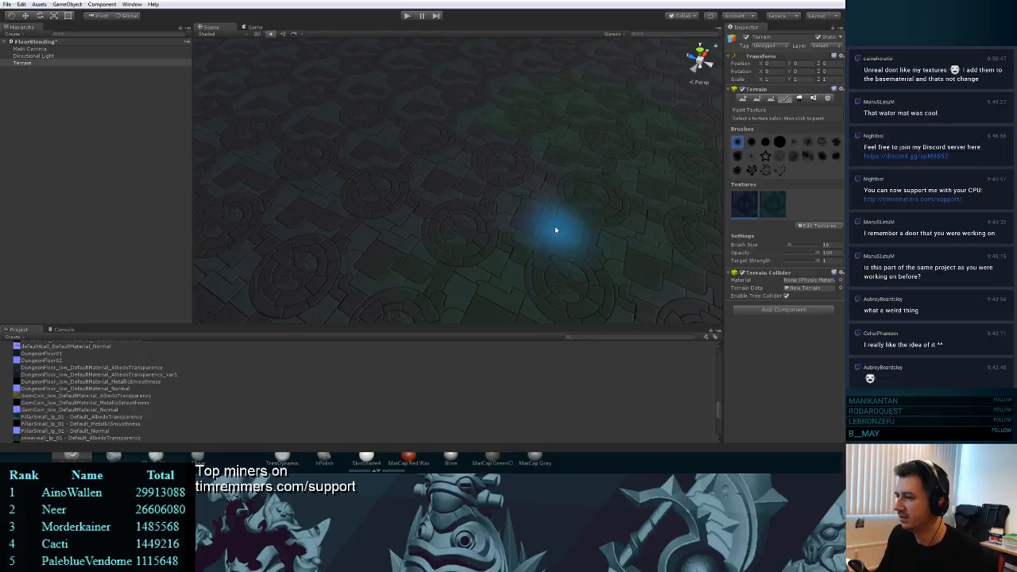
pyautogui.click(743, 98)
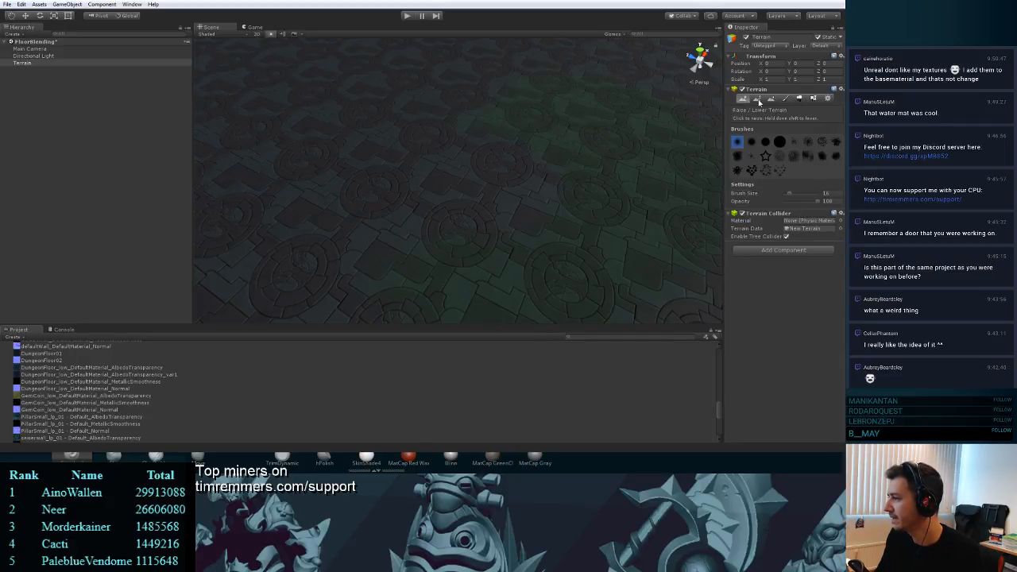
# - Try raising the terrain near the green patch with the solid round brush at size 16, undoing each stroke
pyautogui.click(756, 98)
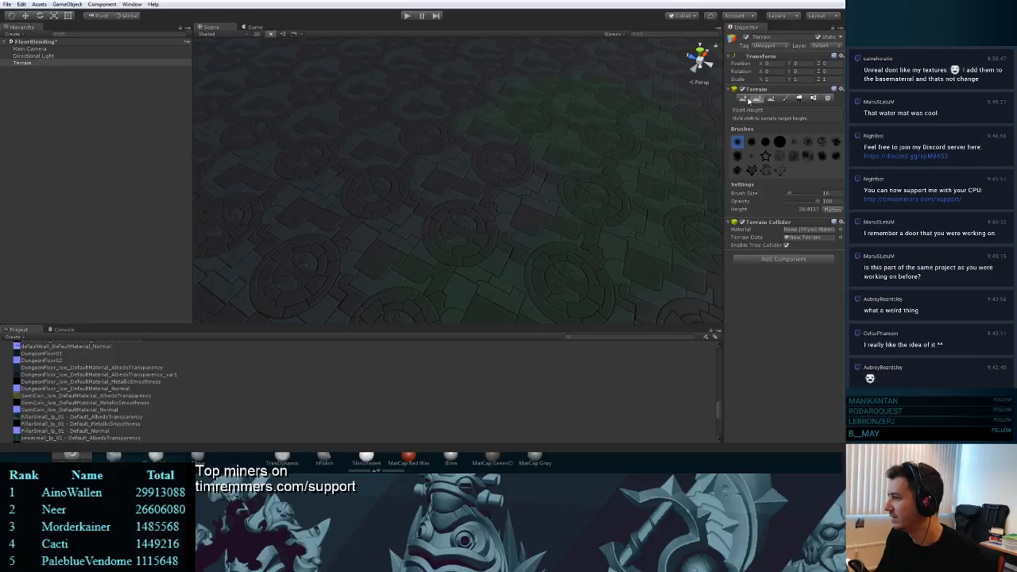
pyautogui.click(744, 98)
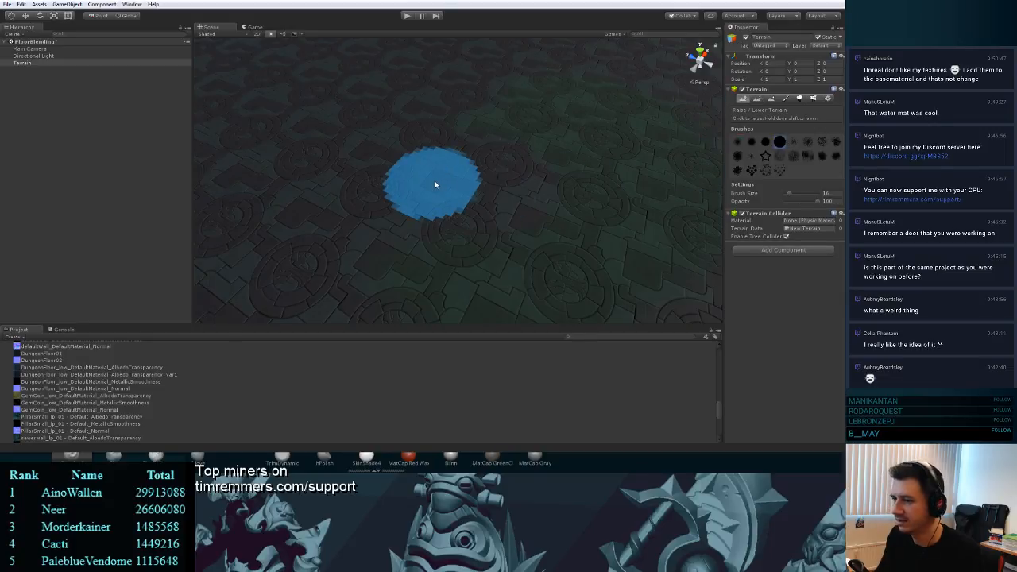
pyautogui.moveTo(438, 182); pyautogui.dragTo(477, 186)
pyautogui.hotkey('ctrl', 'z')
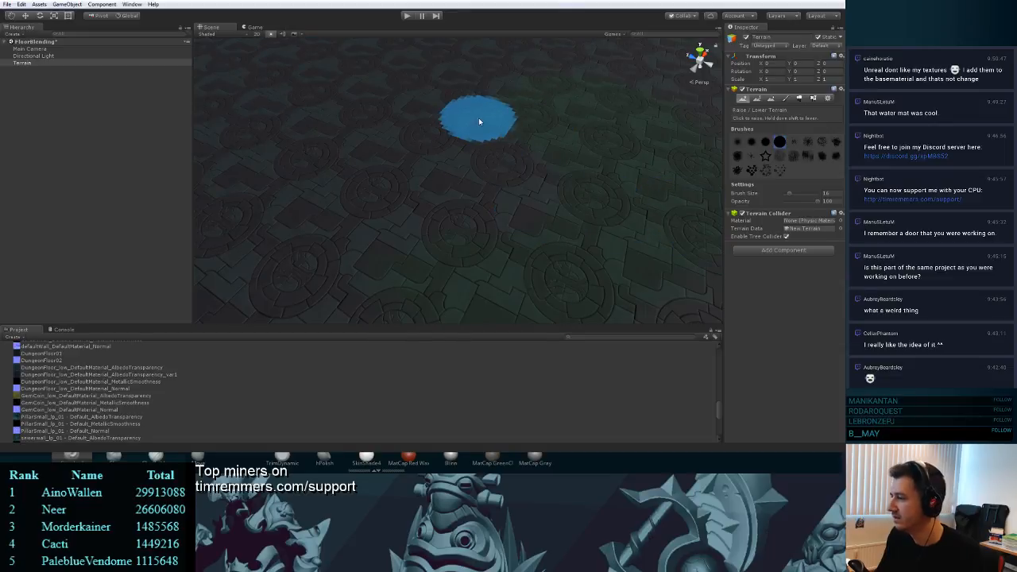
pyautogui.click(814, 203)
pyautogui.moveTo(493, 176)
pyautogui.mouseDown()
pyautogui.moveTo(447, 175)
pyautogui.moveTo(466, 194)
pyautogui.moveTo(548, 193)
pyautogui.moveTo(525, 182)
pyautogui.mouseUp()
pyautogui.scroll(-10, 627, 193)
pyautogui.hotkey('ctrl', 'z')
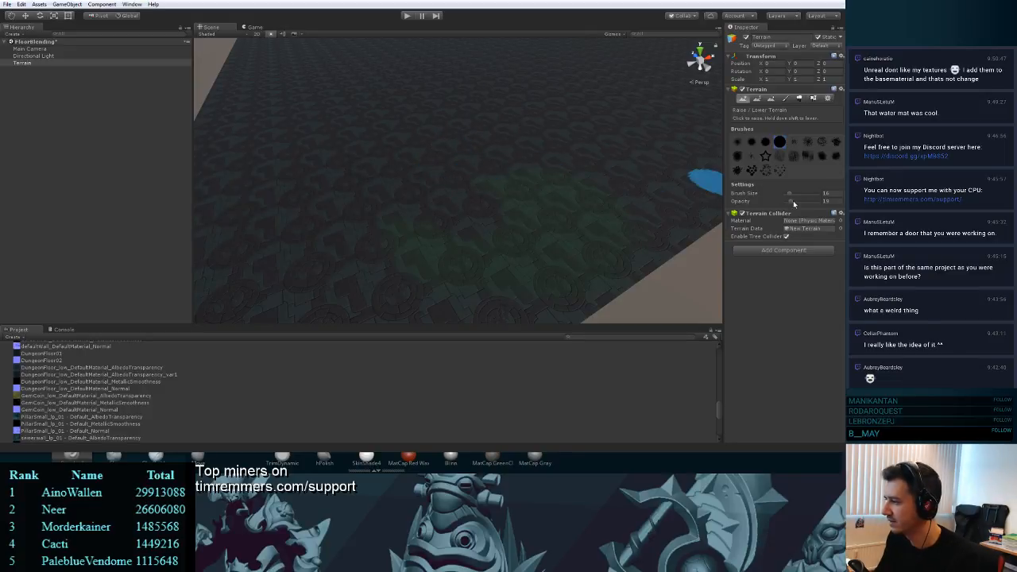
# - Try raising the terrain along the green patch with the brush opacity set to 4, and undo the stroke
pyautogui.moveTo(794, 202); pyautogui.dragTo(790, 204)
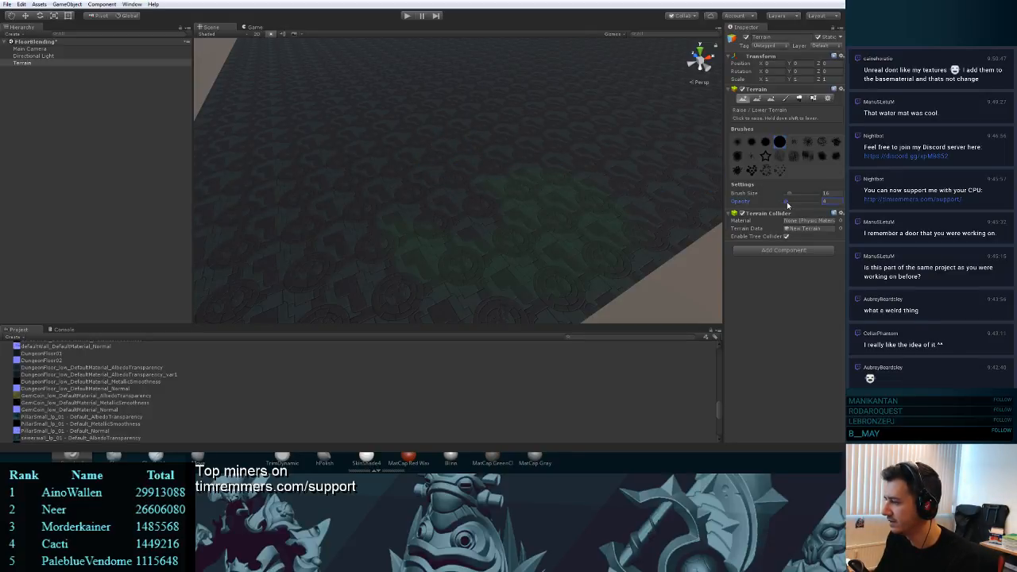
pyautogui.moveTo(413, 223)
pyautogui.mouseDown()
pyautogui.moveTo(487, 221)
pyautogui.moveTo(405, 207)
pyautogui.moveTo(456, 213)
pyautogui.mouseUp()
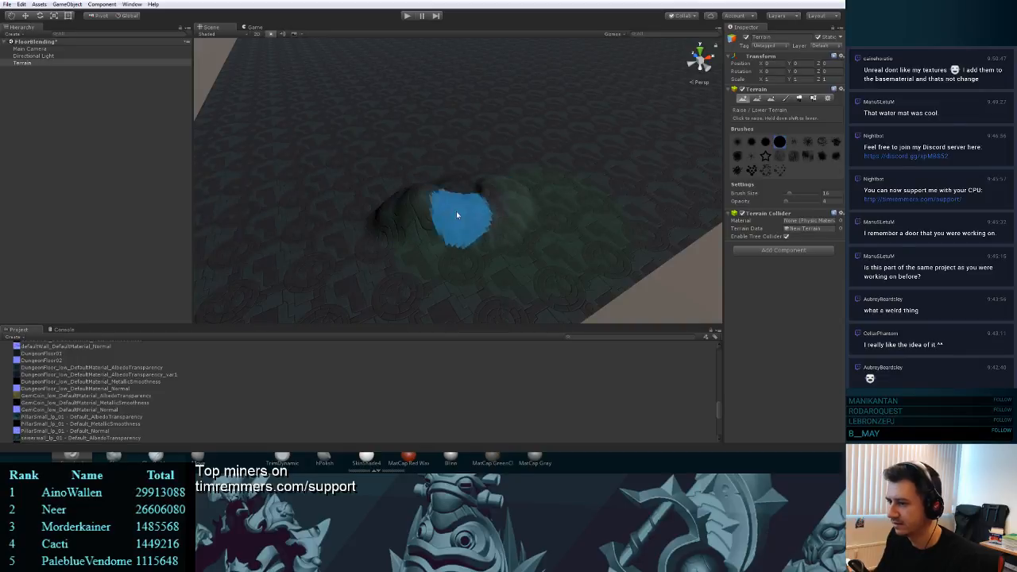
pyautogui.hotkey('ctrl', 'z')
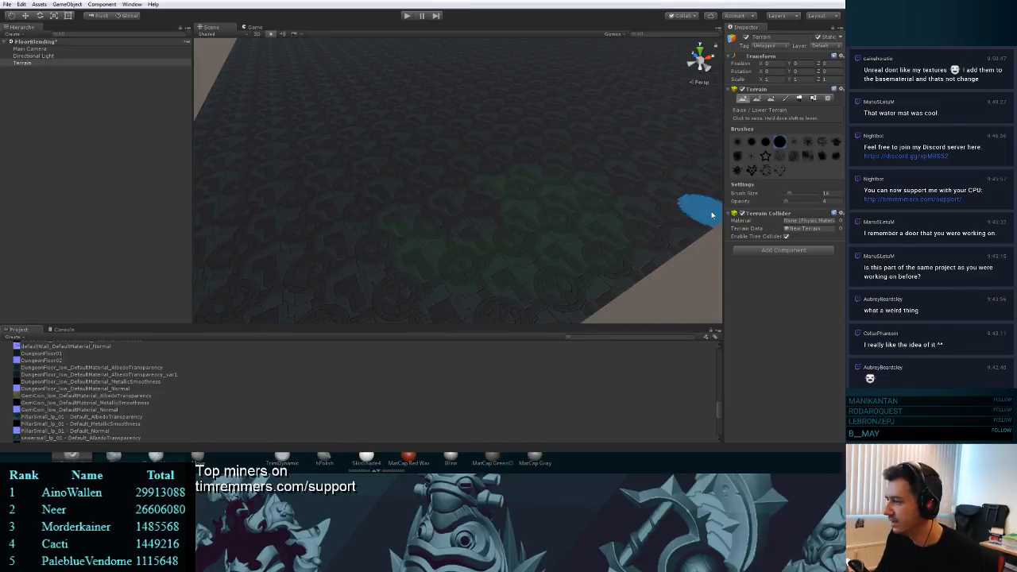
# - Raise a bump beside the green patch at opacity 10 and build it up into a tall pillar with Paint Height
pyautogui.click(790, 205)
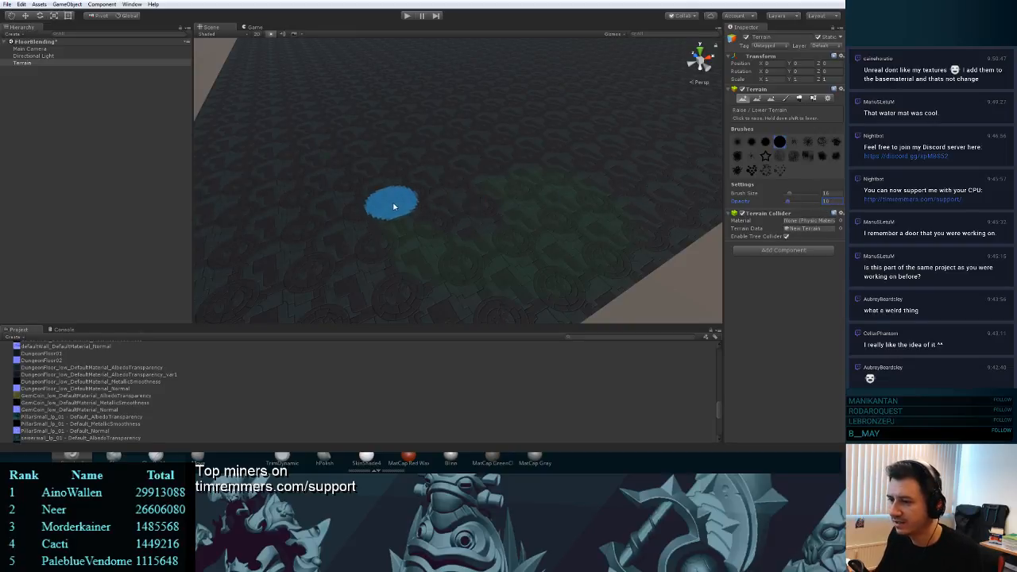
pyautogui.moveTo(394, 207); pyautogui.dragTo(392, 206)
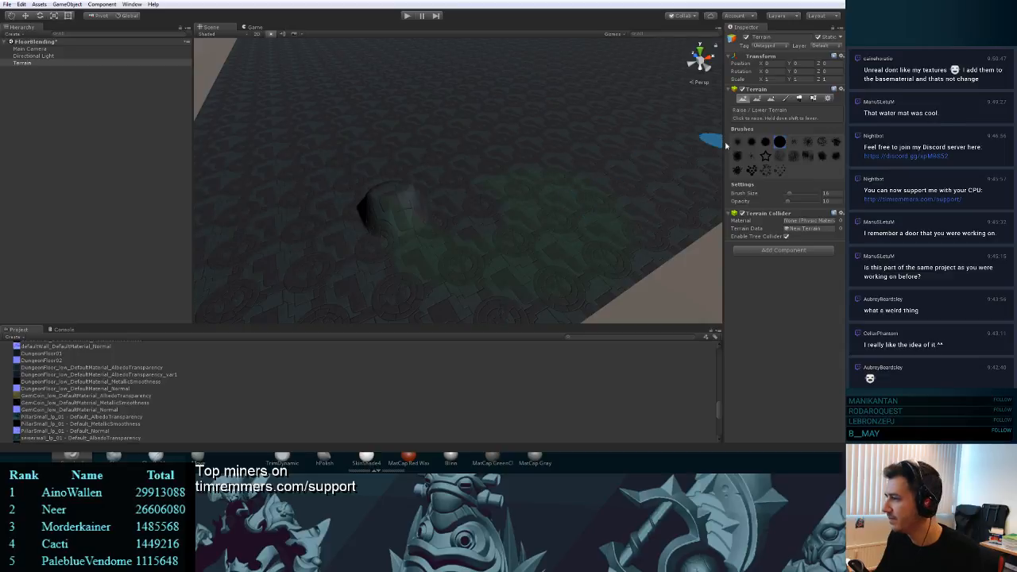
pyautogui.click(757, 98)
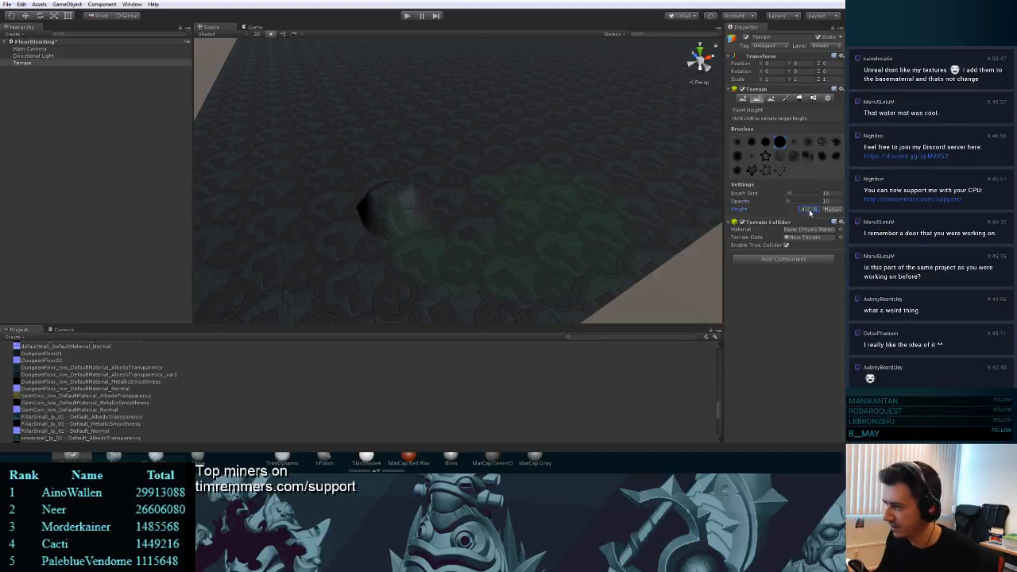
pyautogui.moveTo(389, 203)
pyautogui.mouseDown()
pyautogui.moveTo(369, 211)
pyautogui.moveTo(369, 184)
pyautogui.moveTo(437, 187)
pyautogui.moveTo(403, 190)
pyautogui.mouseUp()
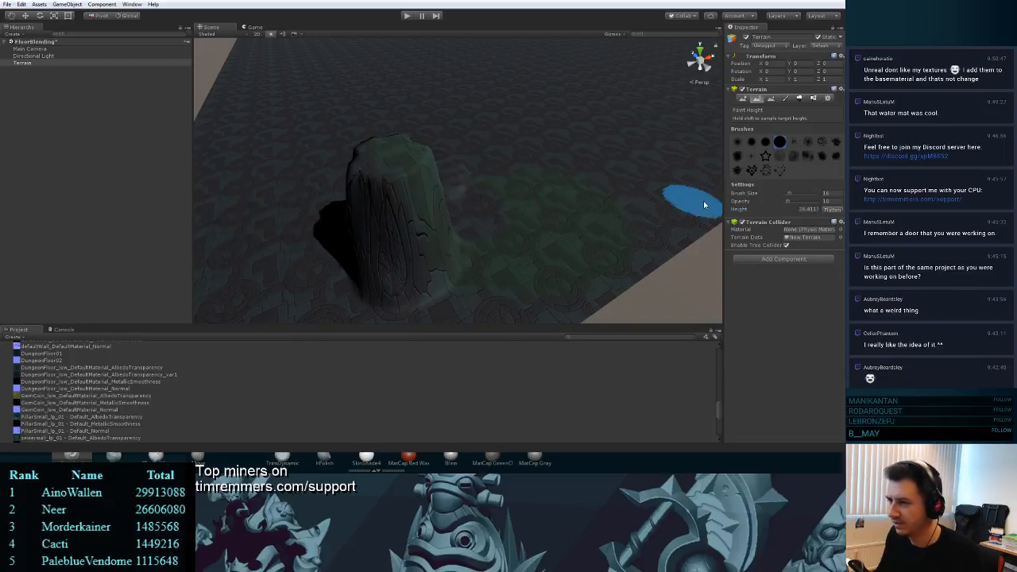
# - Set the paint height to 2, lower the pillar into a flat platform, and extend the platform across the green patch
pyautogui.click(809, 209)
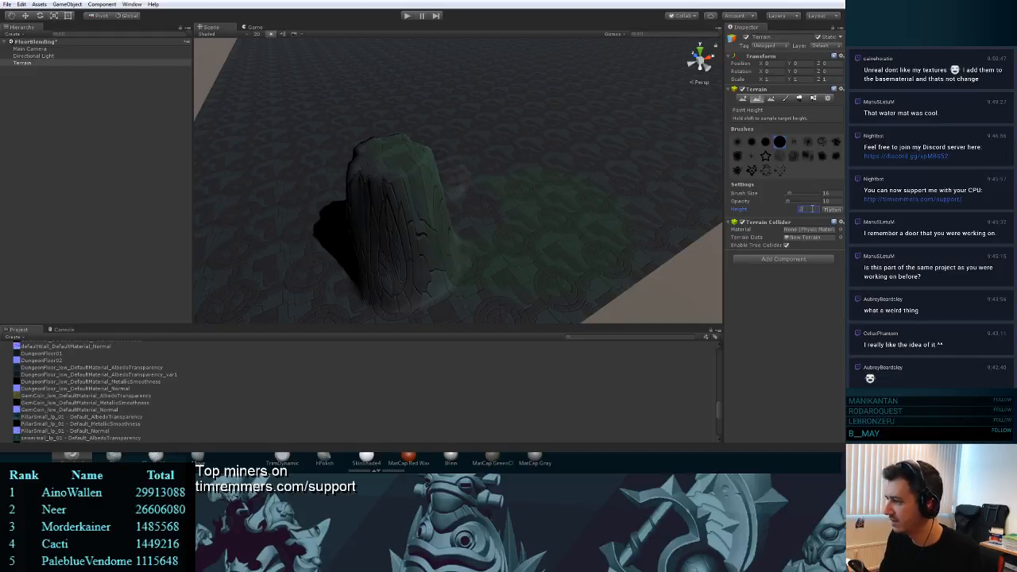
pyautogui.moveTo(427, 257)
pyautogui.mouseDown()
pyautogui.moveTo(390, 209)
pyautogui.moveTo(421, 230)
pyautogui.moveTo(407, 266)
pyautogui.moveTo(392, 227)
pyautogui.moveTo(382, 263)
pyautogui.moveTo(389, 198)
pyautogui.moveTo(443, 191)
pyautogui.moveTo(427, 190)
pyautogui.moveTo(461, 226)
pyautogui.moveTo(482, 216)
pyautogui.mouseUp()
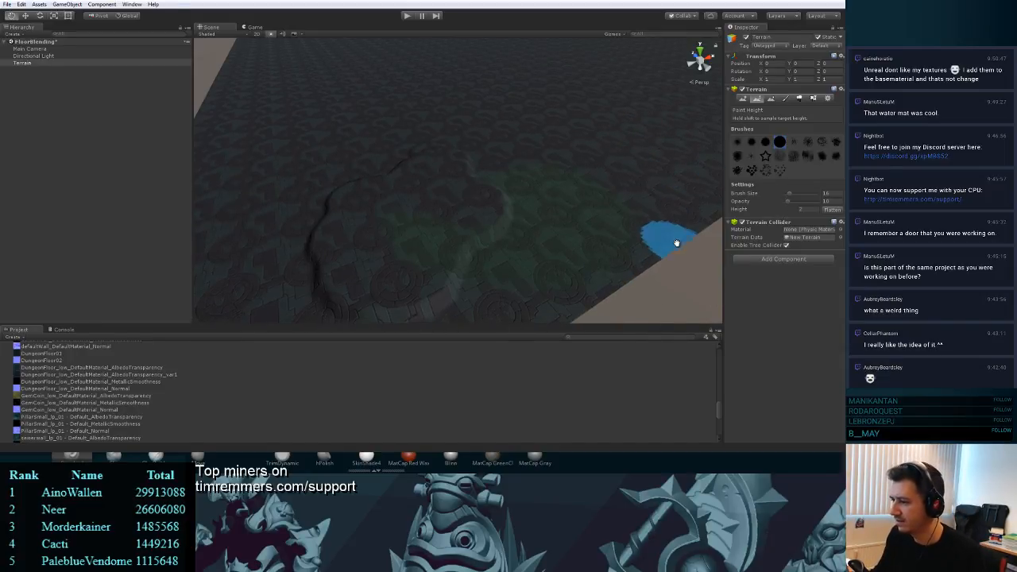
pyautogui.moveTo(620, 207)
pyautogui.keyDown('alt'); pyautogui.mouseDown()
pyautogui.moveTo(663, 270)
pyautogui.moveTo(640, 294)
pyautogui.moveTo(649, 261)
pyautogui.moveTo(586, 250)
pyautogui.moveTo(627, 256)
pyautogui.moveTo(635, 243)
pyautogui.moveTo(643, 252)
pyautogui.moveTo(632, 275)
pyautogui.moveTo(638, 265)
pyautogui.moveTo(645, 275)
pyautogui.moveTo(609, 234)
pyautogui.moveTo(624, 214)
pyautogui.moveTo(656, 285)
pyautogui.moveTo(652, 266)
pyautogui.moveTo(647, 275)
pyautogui.mouseUp(); pyautogui.keyUp('alt')
pyautogui.press('F3')
pyautogui.press('F2')
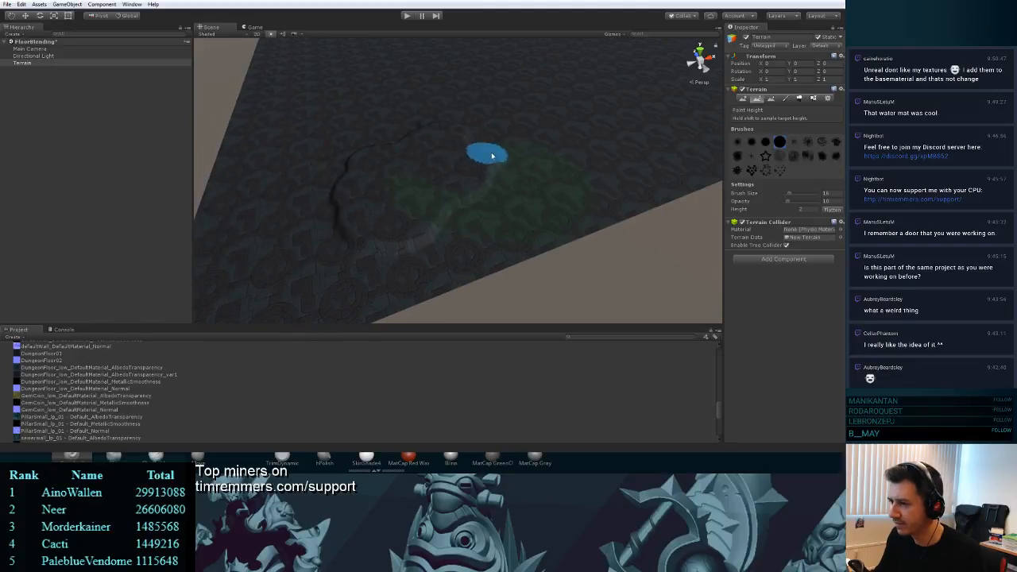
pyautogui.moveTo(492, 155)
pyautogui.mouseDown()
pyautogui.moveTo(495, 130)
pyautogui.moveTo(548, 120)
pyautogui.moveTo(336, 164)
pyautogui.moveTo(341, 182)
pyautogui.mouseUp()
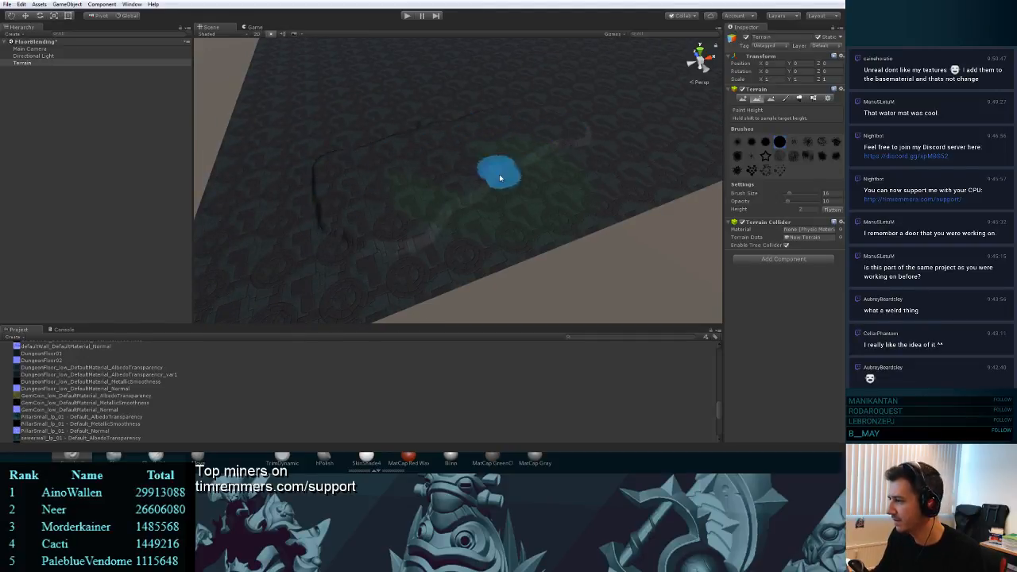
# - Paint a second tier at height 4 on the platform, and level all the raised terrain back to height 0
pyautogui.click(804, 210)
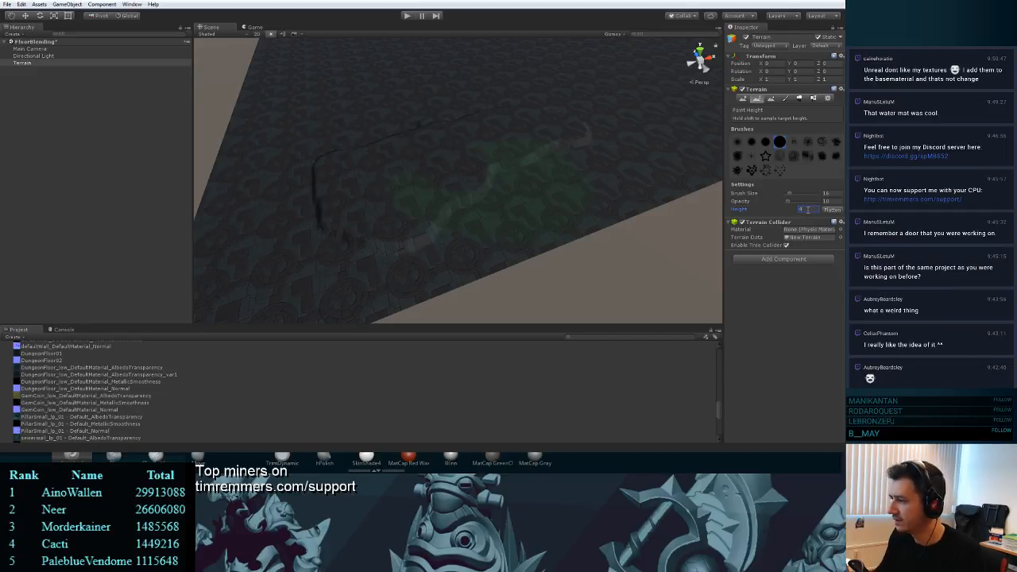
pyautogui.write('4')
pyautogui.moveTo(432, 177)
pyautogui.mouseDown()
pyautogui.moveTo(390, 166)
pyautogui.moveTo(443, 144)
pyautogui.moveTo(372, 188)
pyautogui.moveTo(454, 146)
pyautogui.moveTo(420, 152)
pyautogui.moveTo(431, 143)
pyautogui.moveTo(449, 154)
pyautogui.moveTo(411, 155)
pyautogui.moveTo(578, 155)
pyautogui.mouseUp()
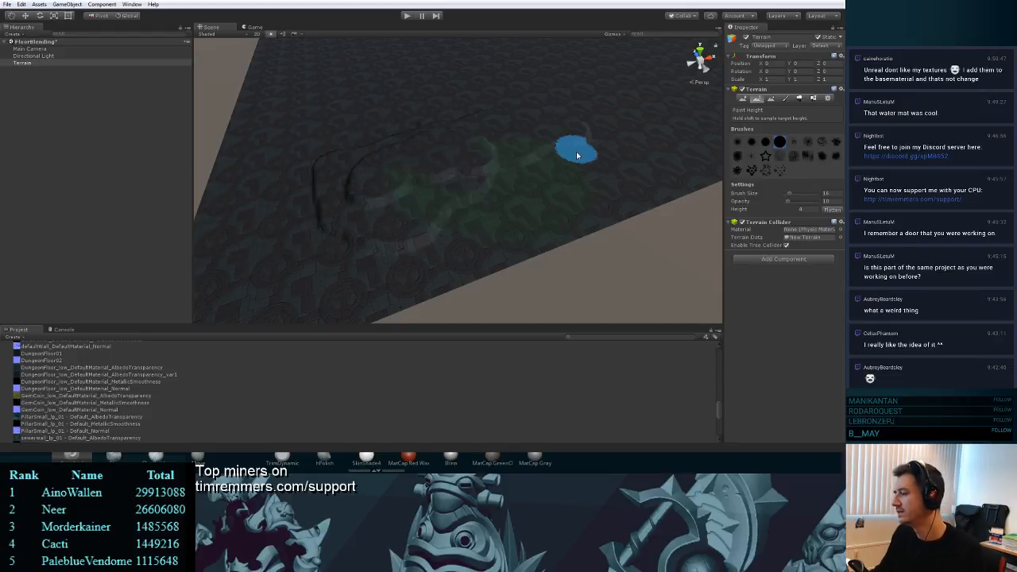
pyautogui.click(809, 210)
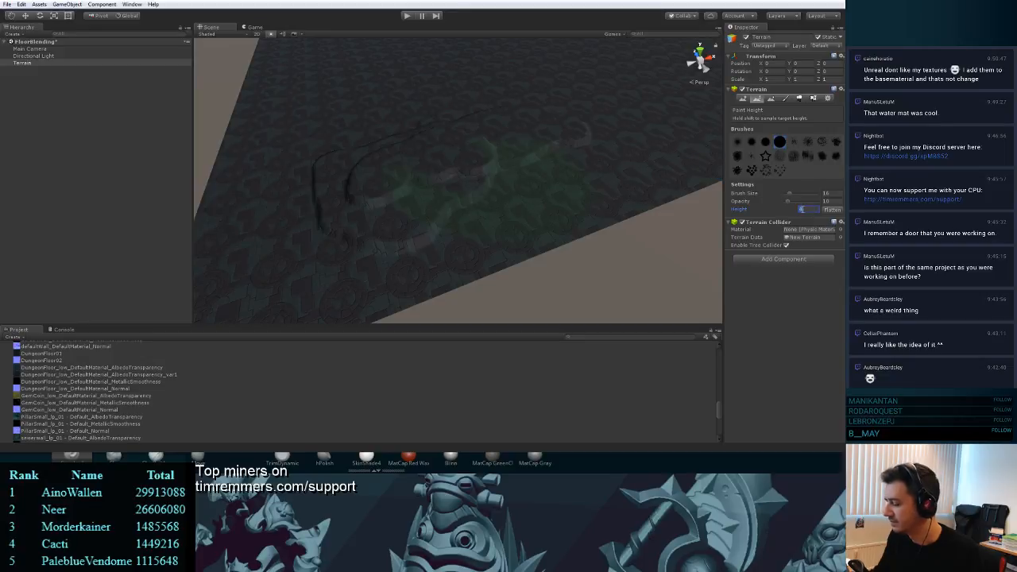
pyautogui.moveTo(423, 132)
pyautogui.mouseDown()
pyautogui.moveTo(467, 197)
pyautogui.moveTo(408, 253)
pyautogui.moveTo(344, 199)
pyautogui.moveTo(325, 161)
pyautogui.moveTo(337, 220)
pyautogui.moveTo(419, 143)
pyautogui.moveTo(488, 186)
pyautogui.moveTo(568, 110)
pyautogui.moveTo(450, 131)
pyautogui.moveTo(513, 157)
pyautogui.moveTo(573, 135)
pyautogui.mouseUp()
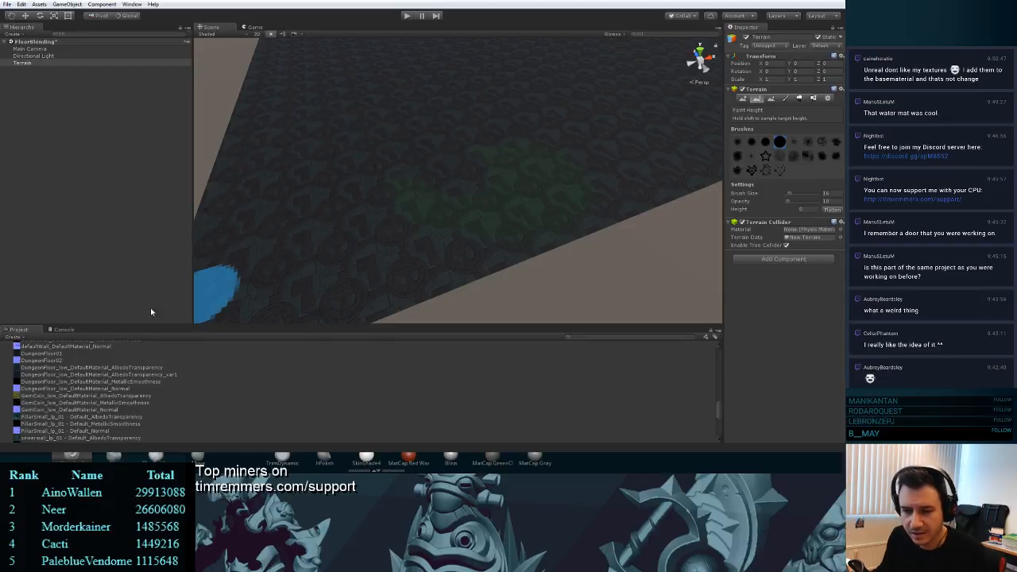
# - Browse the project assets for a model to place, collapsing the Materials folder and checking the Prefabs folder
pyautogui.scroll(10, 424, 420)
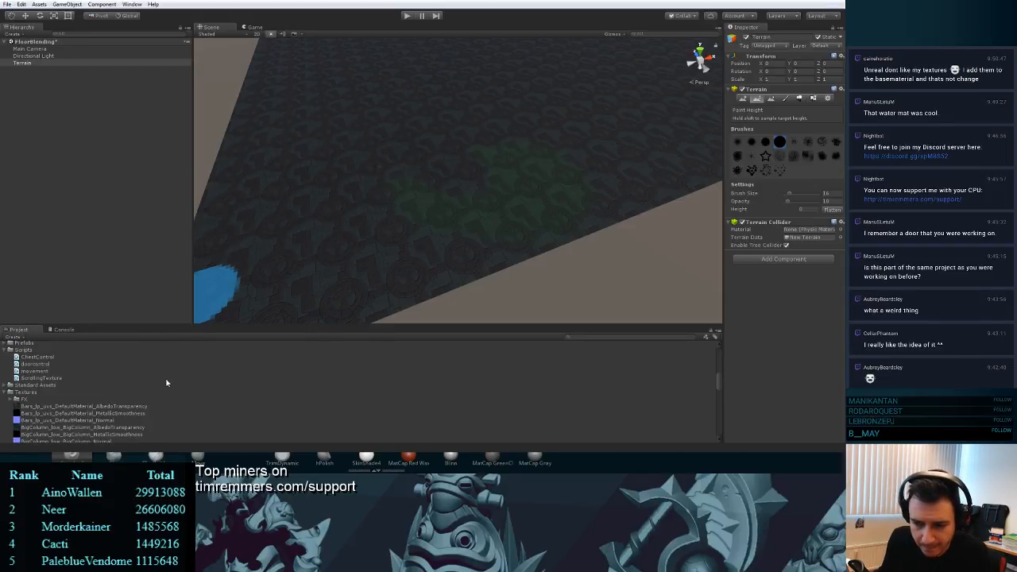
pyautogui.scroll(-10, 157, 385)
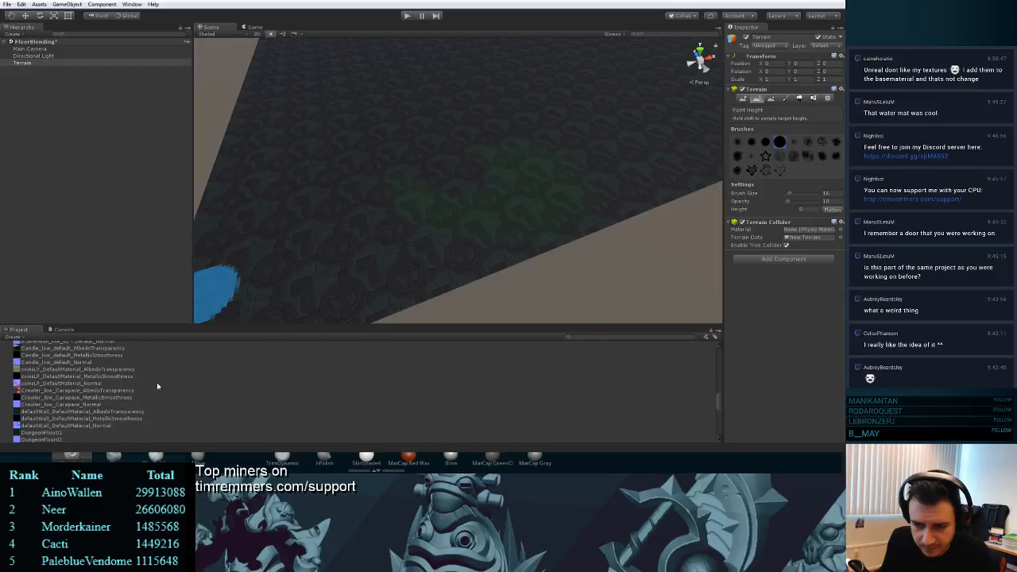
pyautogui.scroll(10, 152, 382)
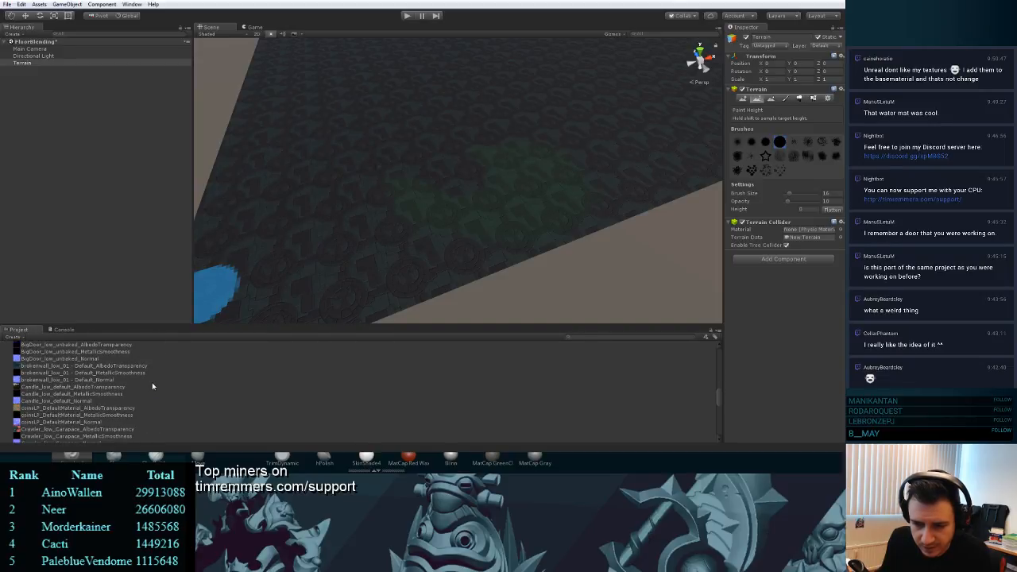
pyautogui.scroll(8, 20, 379)
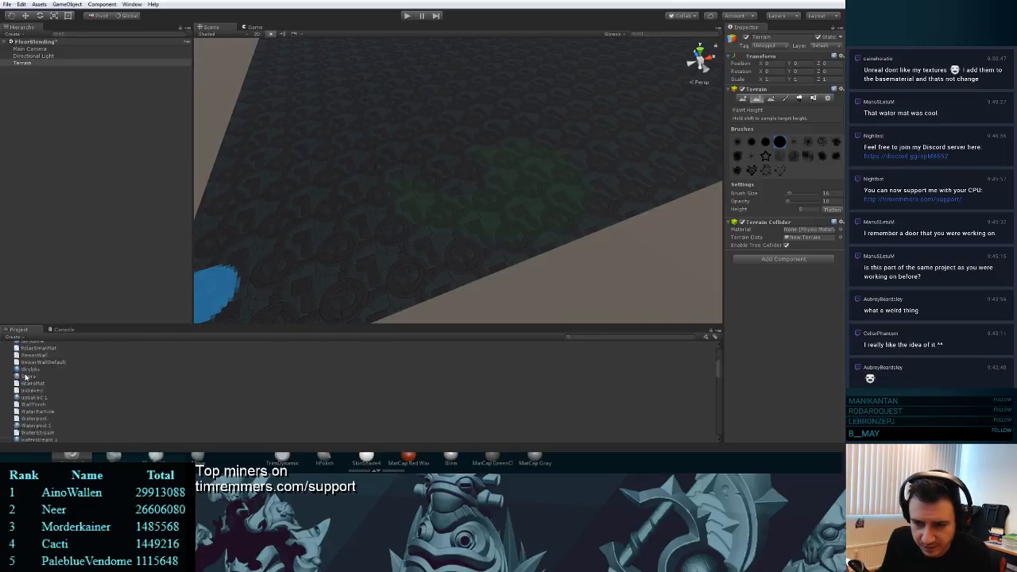
pyautogui.click(4, 354)
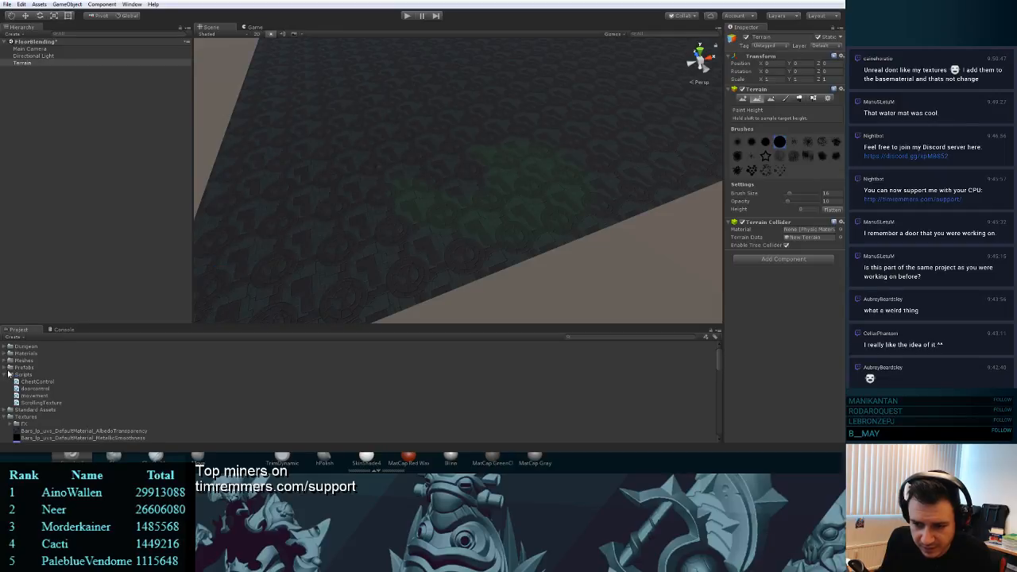
pyautogui.click(5, 367)
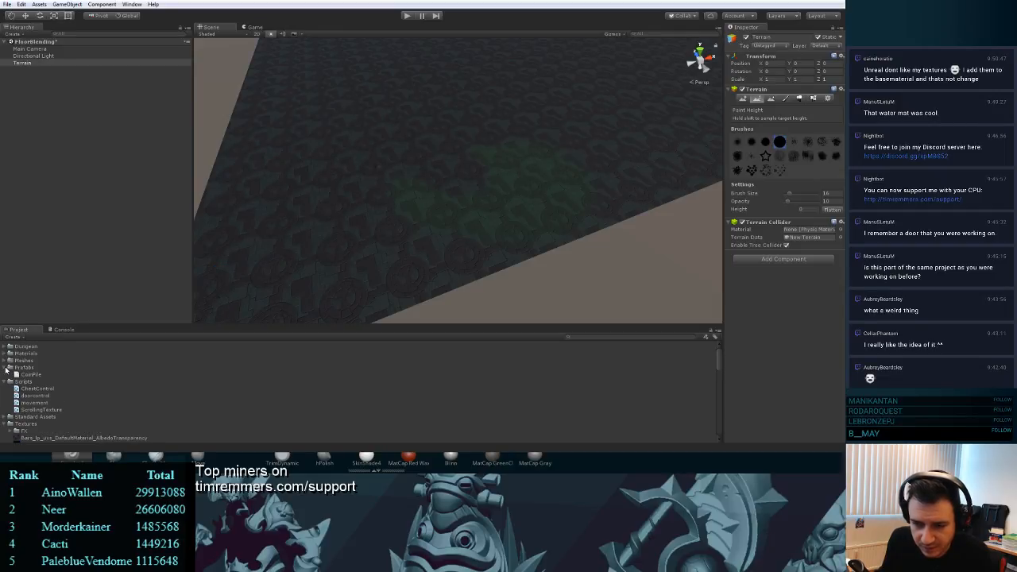
pyautogui.click(5, 368)
# - Expand the Meshes folder, collapse its Materials subfolder, and place the Stairs model on the terrain beside the green patch
pyautogui.click(5, 361)
pyautogui.scroll(-1, 59, 365)
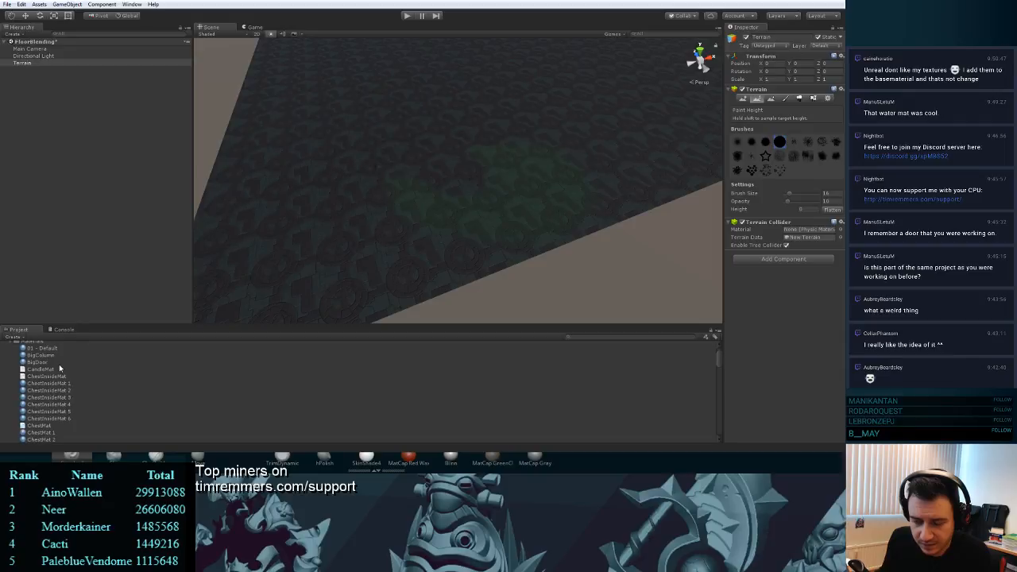
pyautogui.scroll(2, 59, 364)
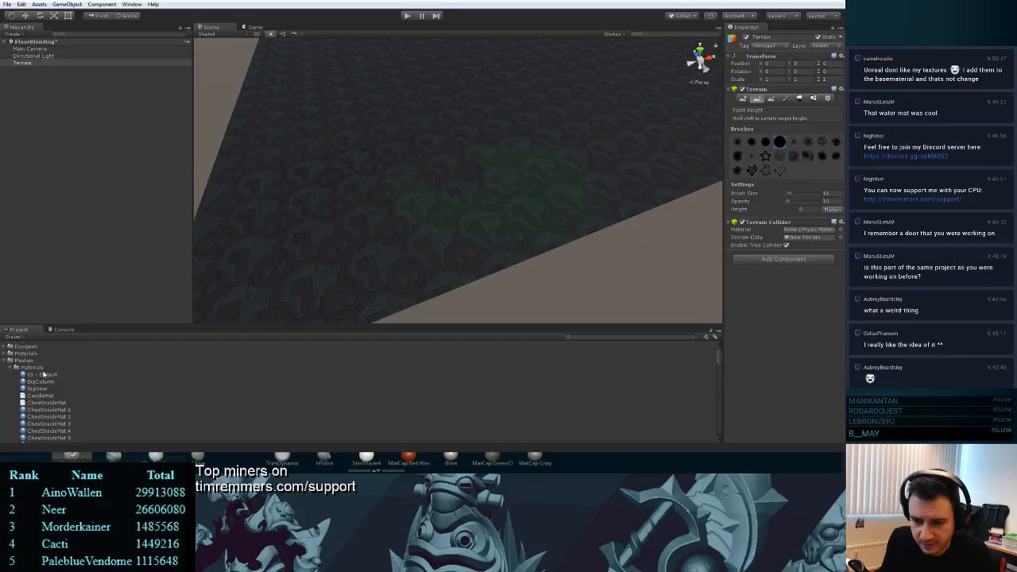
pyautogui.click(11, 368)
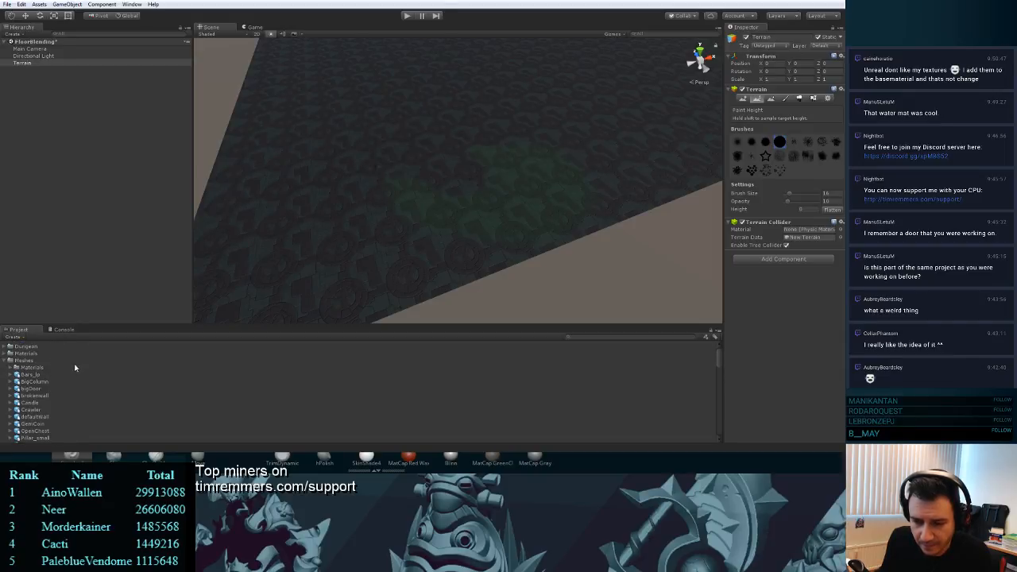
pyautogui.scroll(-2, 71, 376)
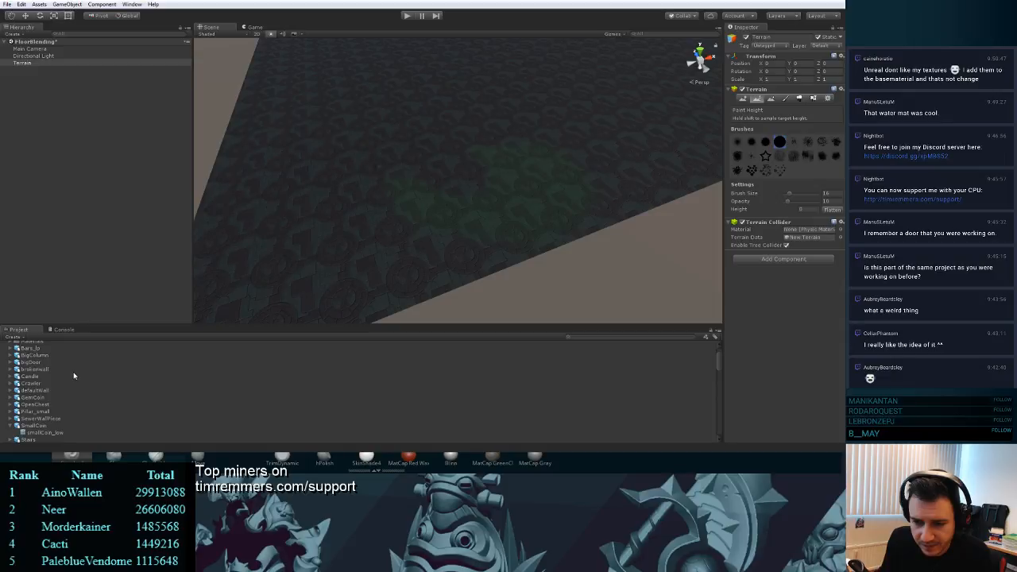
pyautogui.scroll(-2, 66, 383)
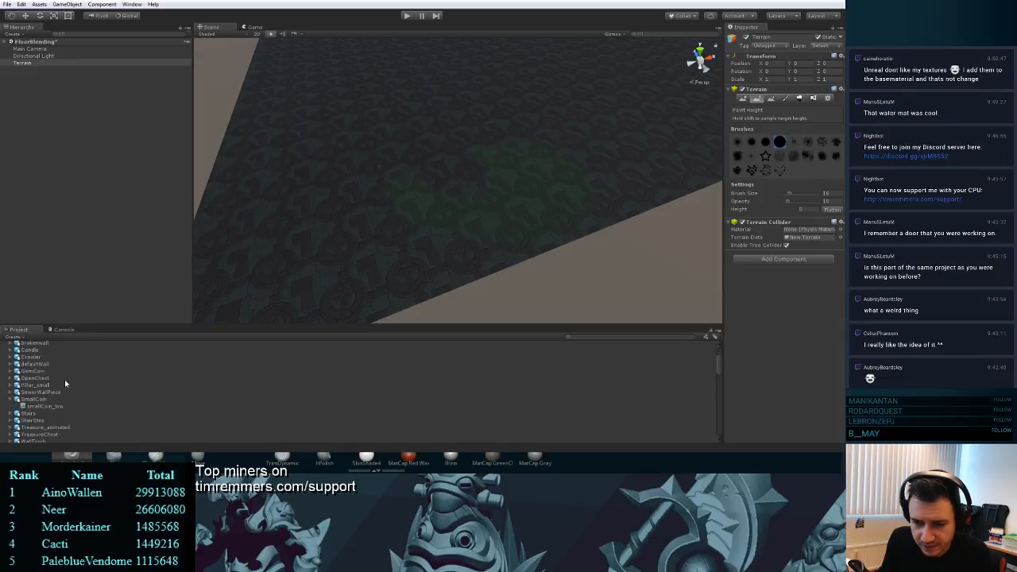
pyautogui.moveTo(36, 422); pyautogui.dragTo(385, 182)
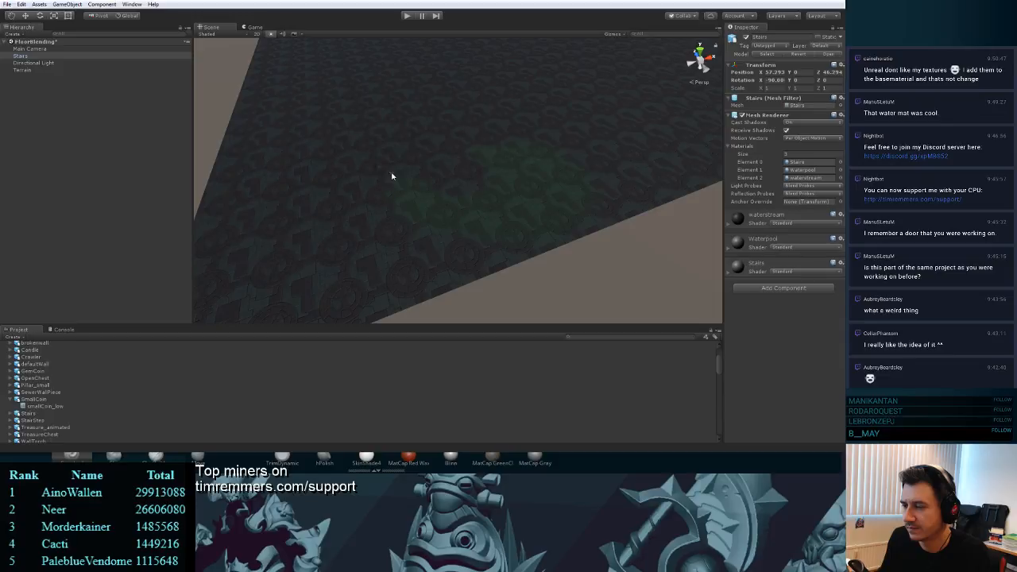
# - Inspect the placed Stairs model up close and compare its size with the floor tiles
pyautogui.moveTo(392, 177); pyautogui.dragTo(414, 188, button='right')
pyautogui.press('w')
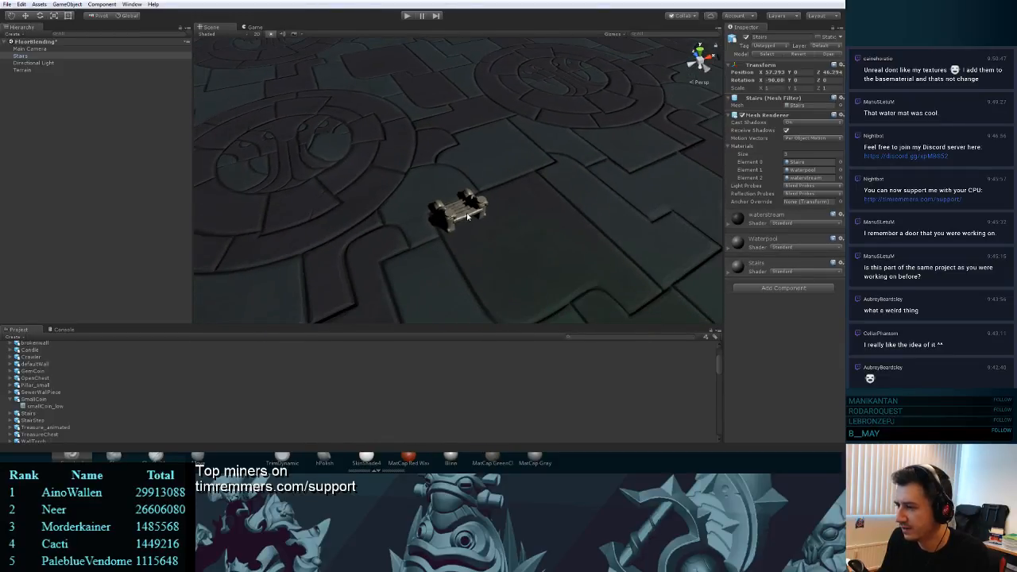
pyautogui.click(30, 63)
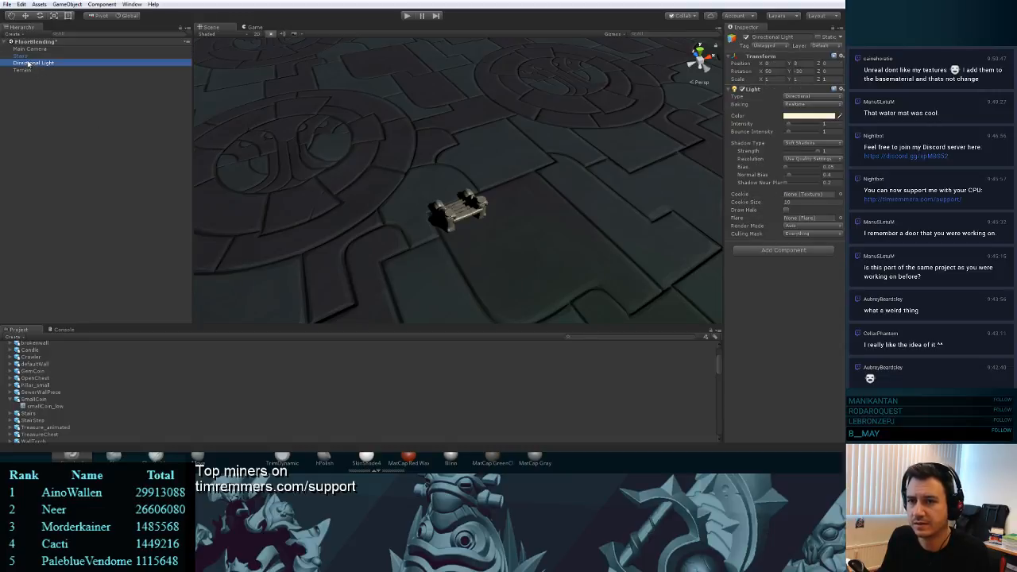
pyautogui.click(24, 57)
pyautogui.moveTo(469, 223)
pyautogui.mouseDown(button='right')
pyautogui.moveTo(474, 159)
pyautogui.moveTo(583, 132)
pyautogui.moveTo(538, 152)
pyautogui.moveTo(565, 198)
pyautogui.moveTo(528, 190)
pyautogui.moveTo(381, 217)
pyautogui.moveTo(445, 227)
pyautogui.moveTo(432, 236)
pyautogui.moveTo(474, 230)
pyautogui.moveTo(453, 233)
pyautogui.mouseUp(button='right')
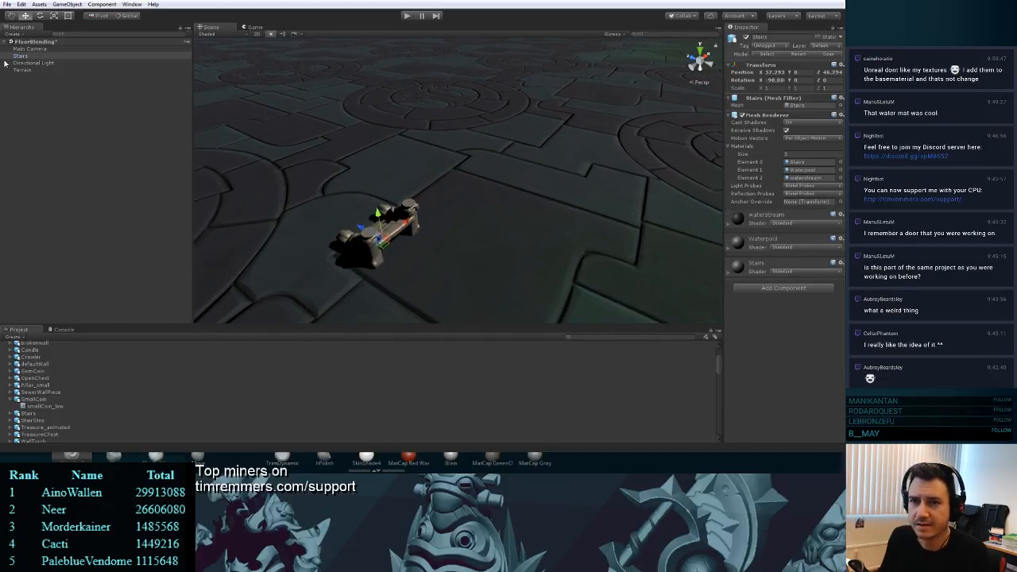
pyautogui.moveTo(300, 262); pyautogui.dragTo(307, 284, button='right')
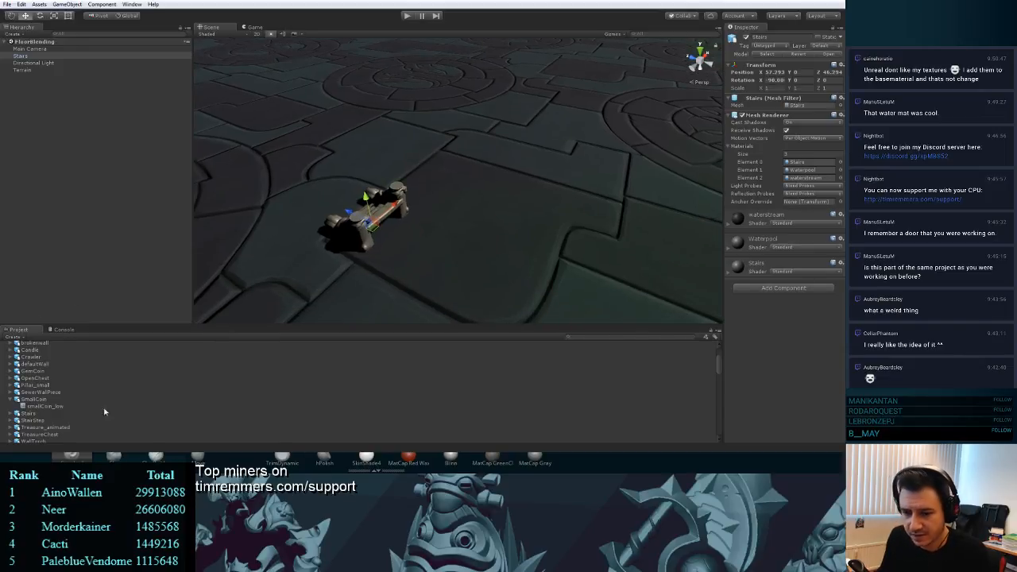
# - Open the Dungeon scene and bring its Floor group into view
pyautogui.scroll(-10, 104, 412)
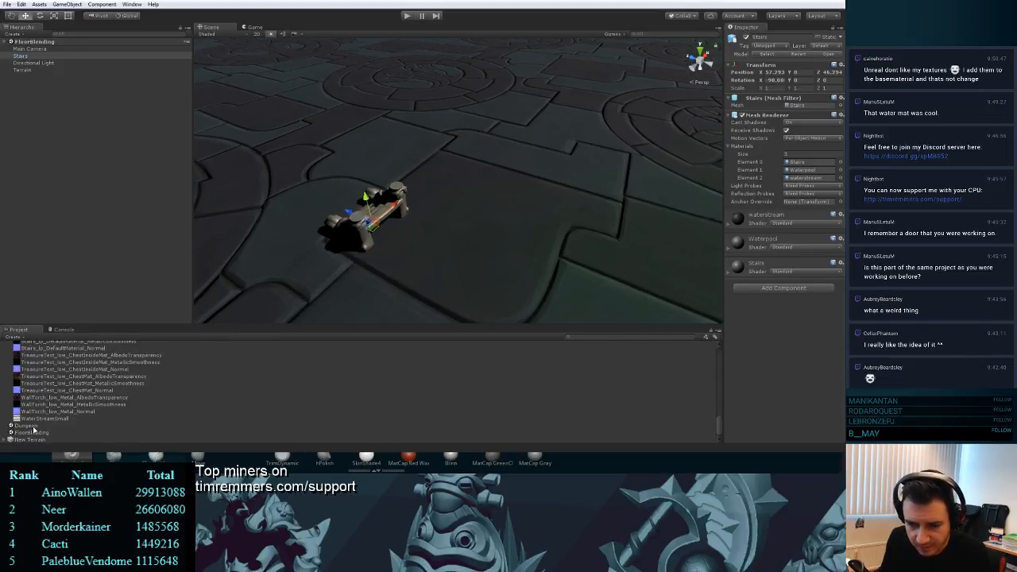
pyautogui.doubleClick(31, 426)
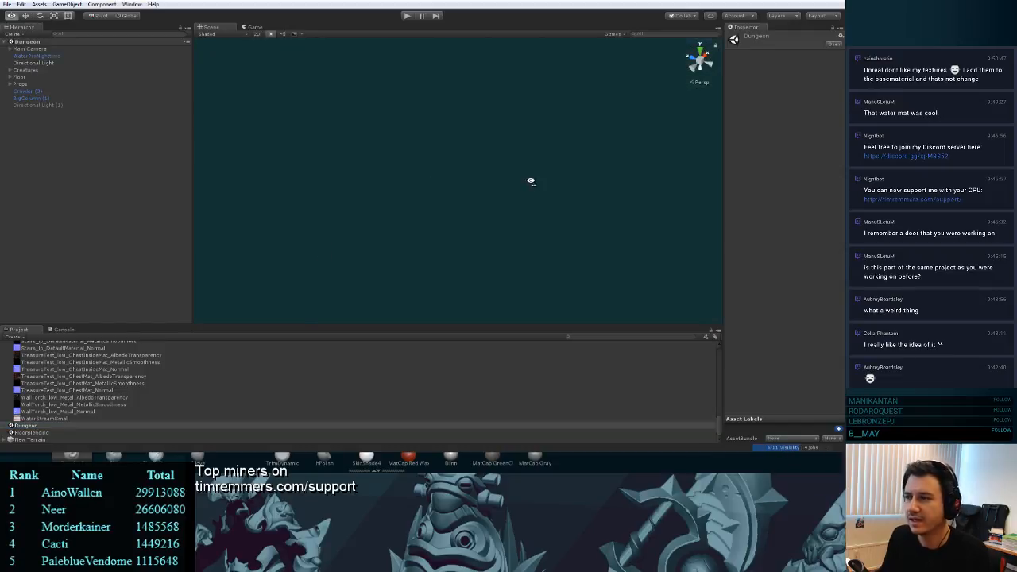
pyautogui.moveTo(531, 181); pyautogui.dragTo(588, 148, button='right')
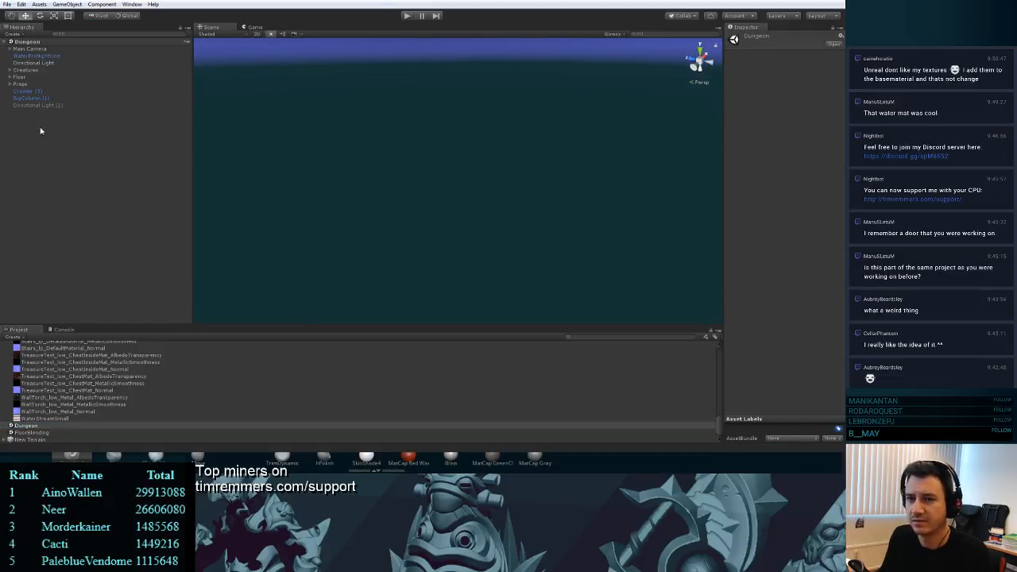
pyautogui.doubleClick(19, 76)
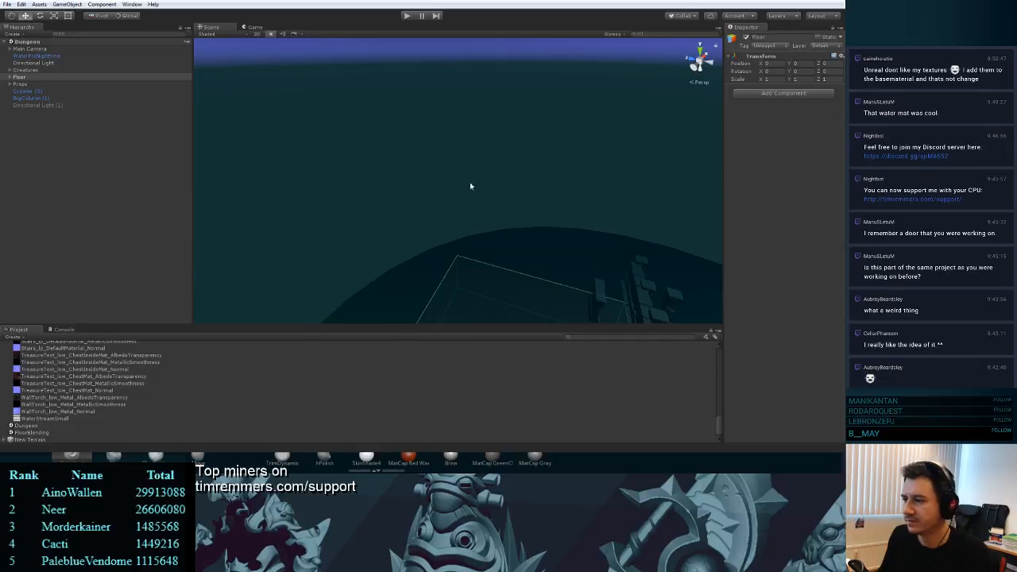
pyautogui.press('w')
pyautogui.moveTo(519, 211); pyautogui.dragTo(398, 238, button='right')
# - Select the staircase at the platform's edge, try lifting it and undo the move, and locate its mesh in the project assets
pyautogui.click(429, 257)
pyautogui.click(398, 238)
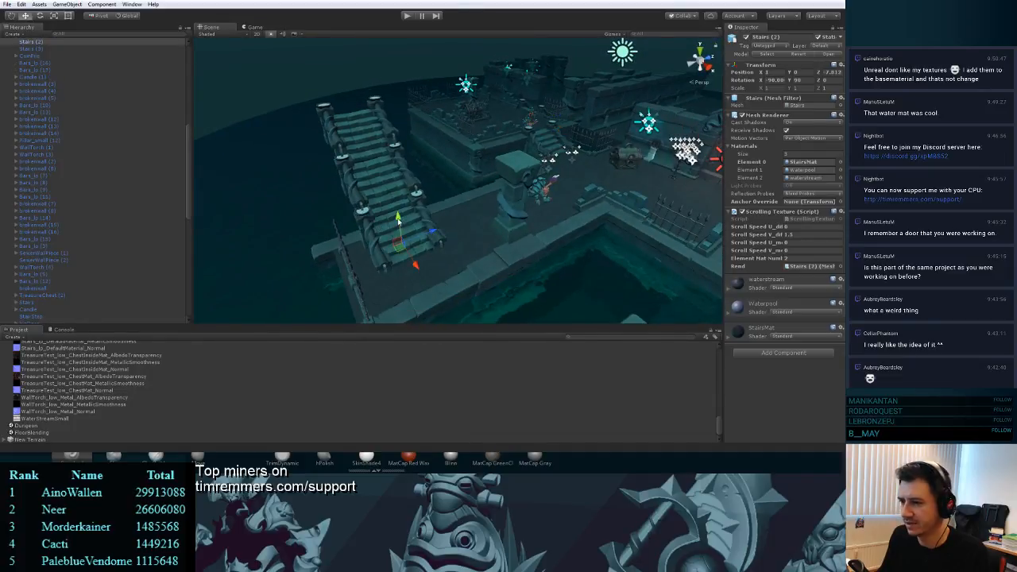
pyautogui.moveTo(398, 221); pyautogui.dragTo(405, 195)
pyautogui.hotkey('ctrl', 'z')
pyautogui.scroll(3, 133, 147)
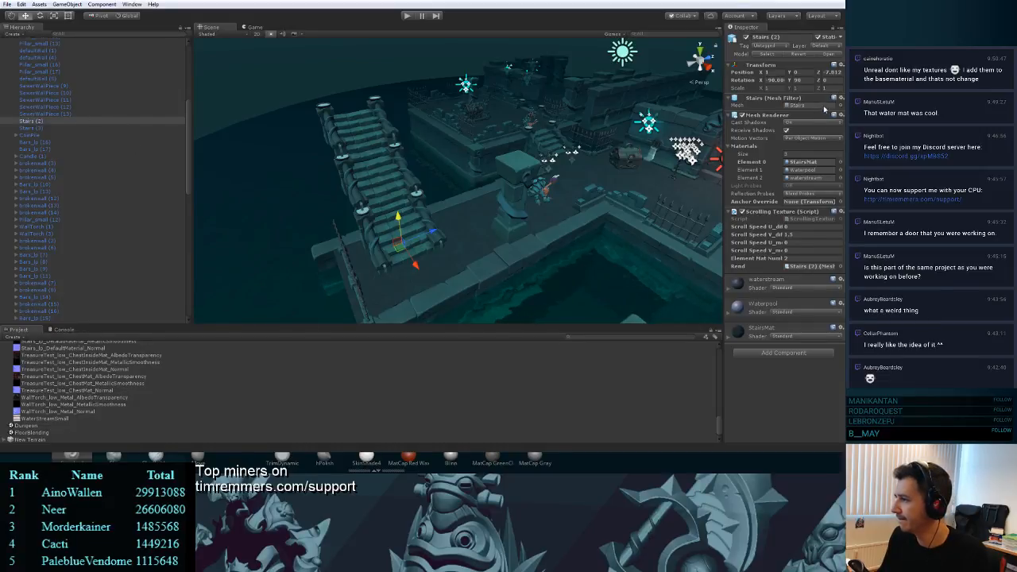
pyautogui.click(824, 108)
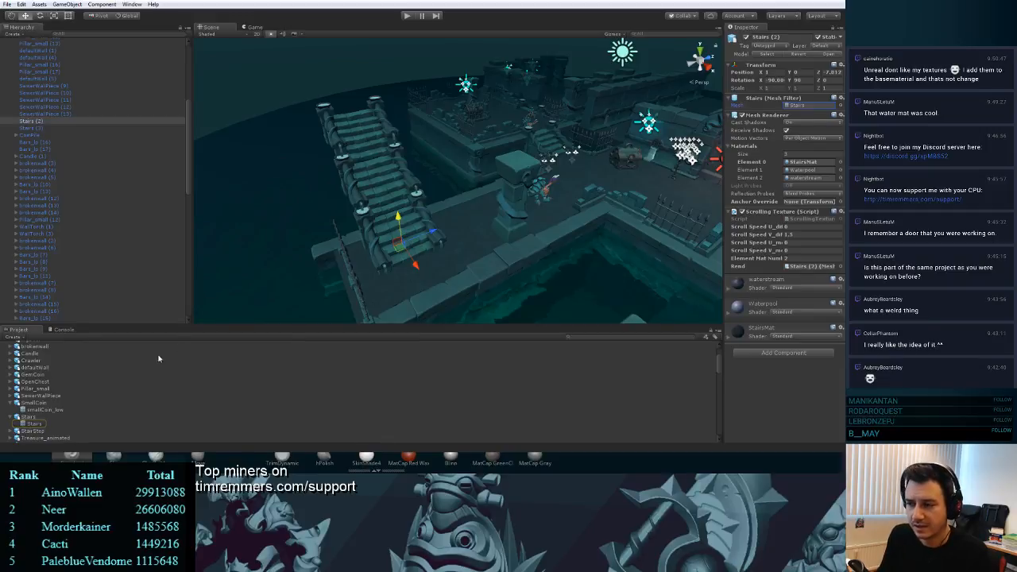
# - Reopen the FloorBlending scene and select the Stairs model on the terrain
pyautogui.scroll(-15, 121, 378)
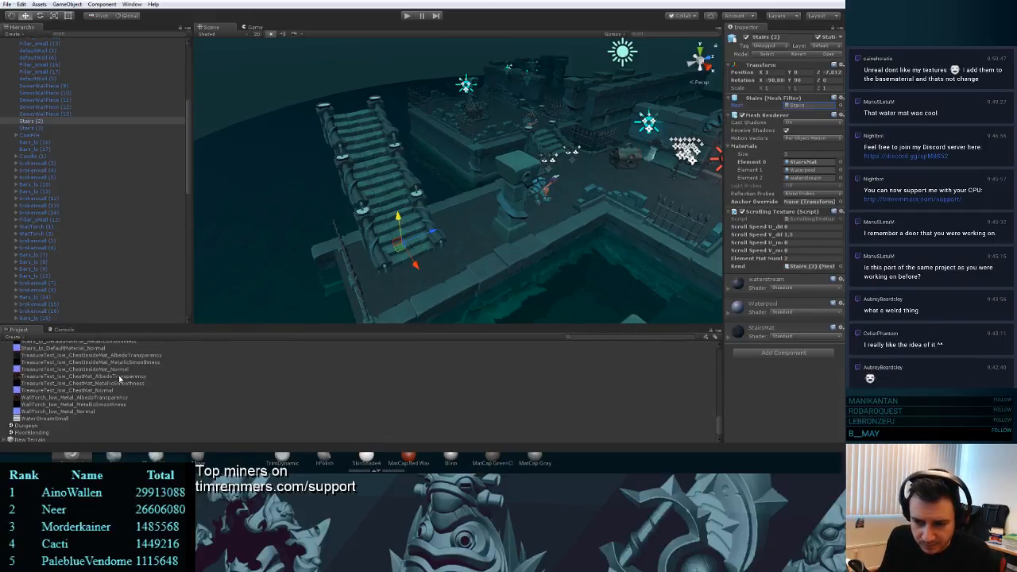
pyautogui.click(38, 433)
pyautogui.doubleClick(38, 433)
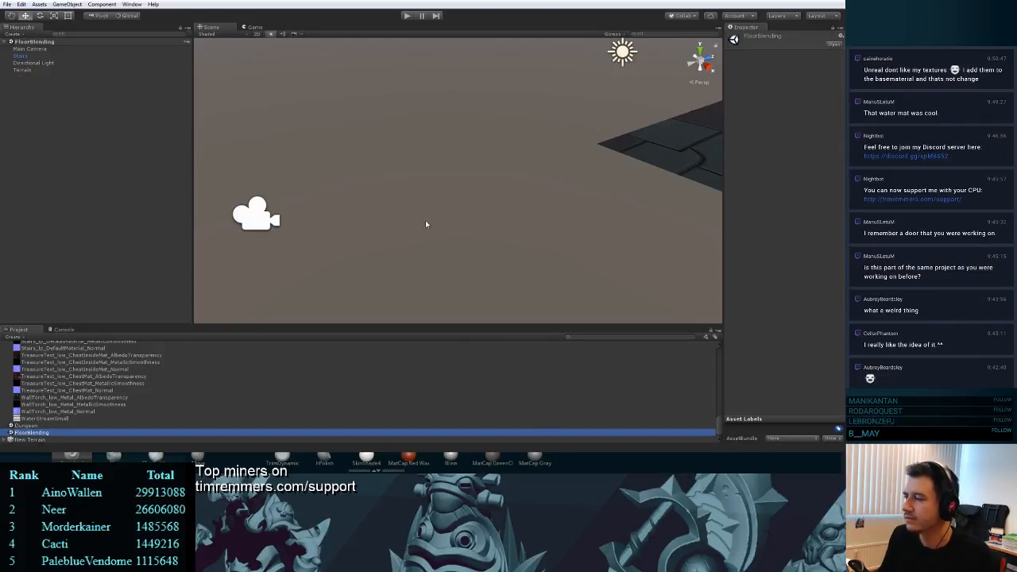
pyautogui.moveTo(425, 225); pyautogui.dragTo(713, 206, button='right')
pyautogui.click(366, 213)
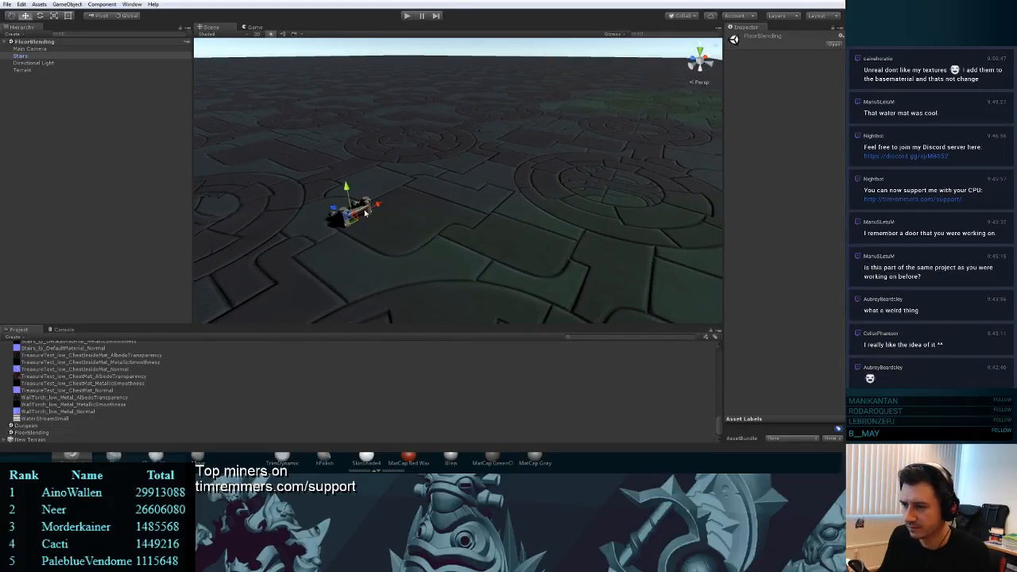
# - Expand the Materials subfolder in Meshes and apply the Stairs 1 material to the placed Stairs model
pyautogui.scroll(10, 155, 372)
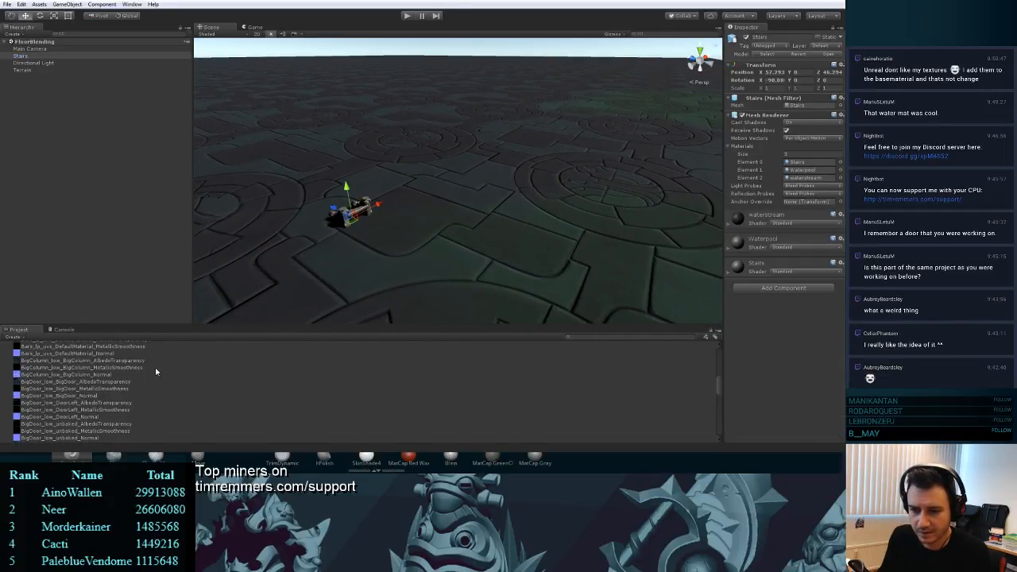
pyautogui.scroll(5, 135, 373)
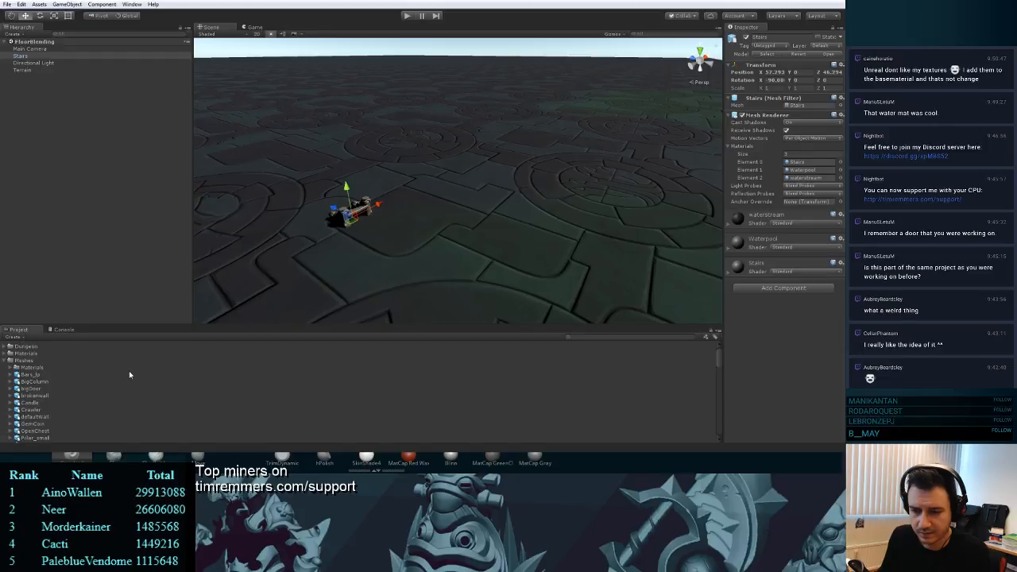
pyautogui.click(12, 368)
pyautogui.scroll(-5, 79, 383)
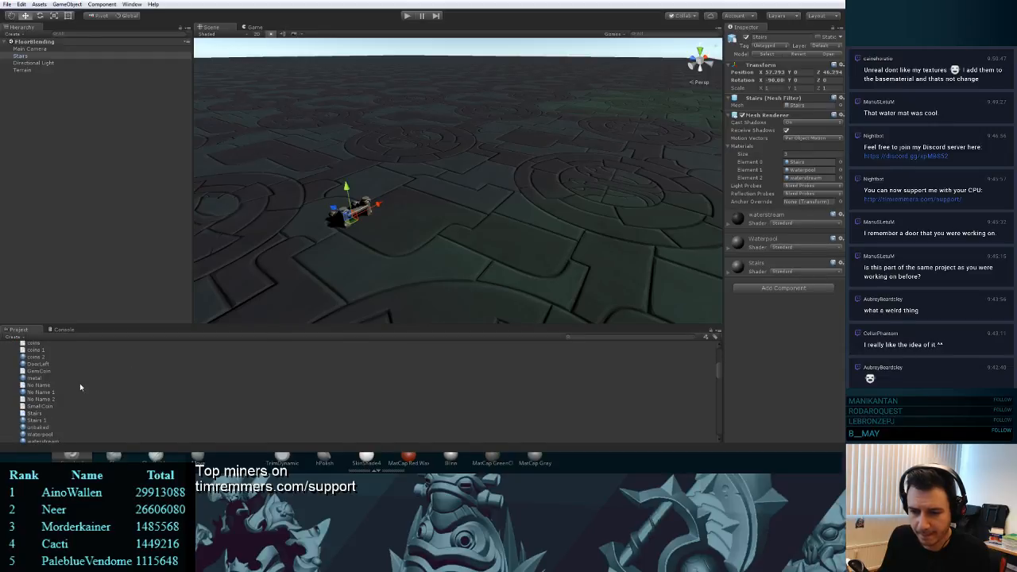
pyautogui.moveTo(43, 419); pyautogui.dragTo(367, 208)
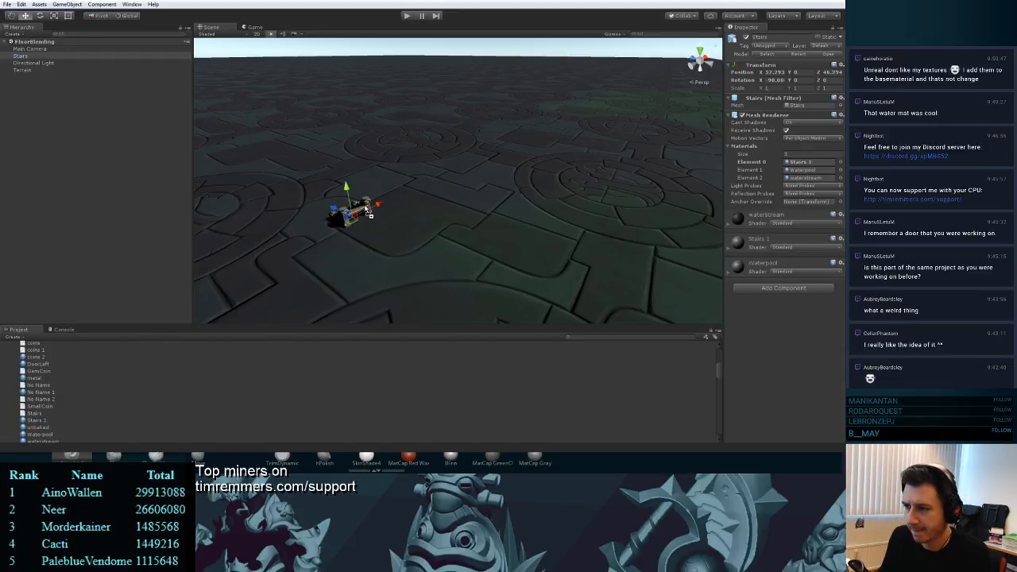
pyautogui.press('w')
pyautogui.moveTo(367, 208); pyautogui.dragTo(189, 371, button='right')
# - Raise the Stairs model to a Y position of 0.84 and try to apply the Stairs asset from the Materials subfolder to it
pyautogui.scroll(-3, 166, 374)
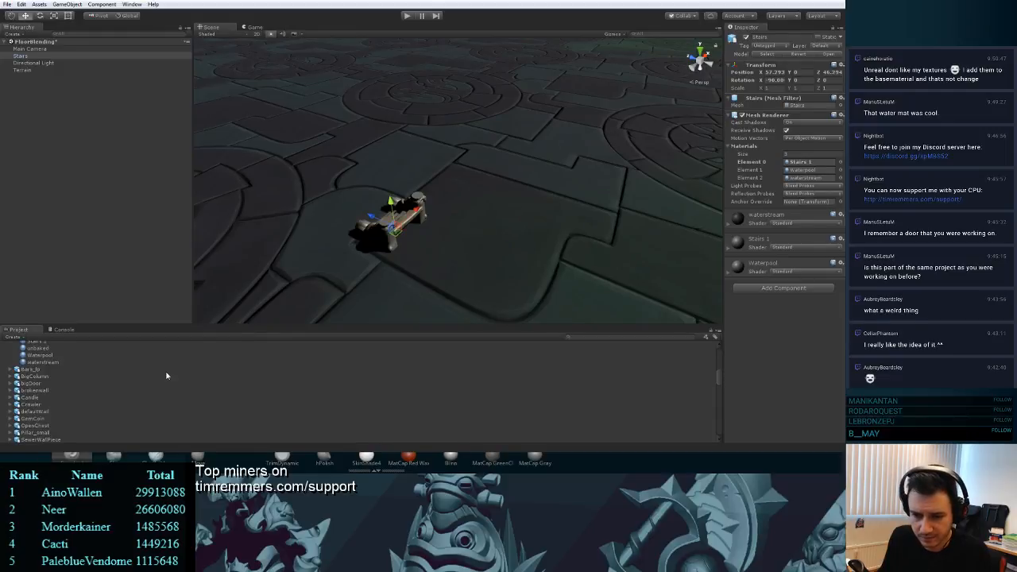
pyautogui.moveTo(45, 396); pyautogui.dragTo(389, 181)
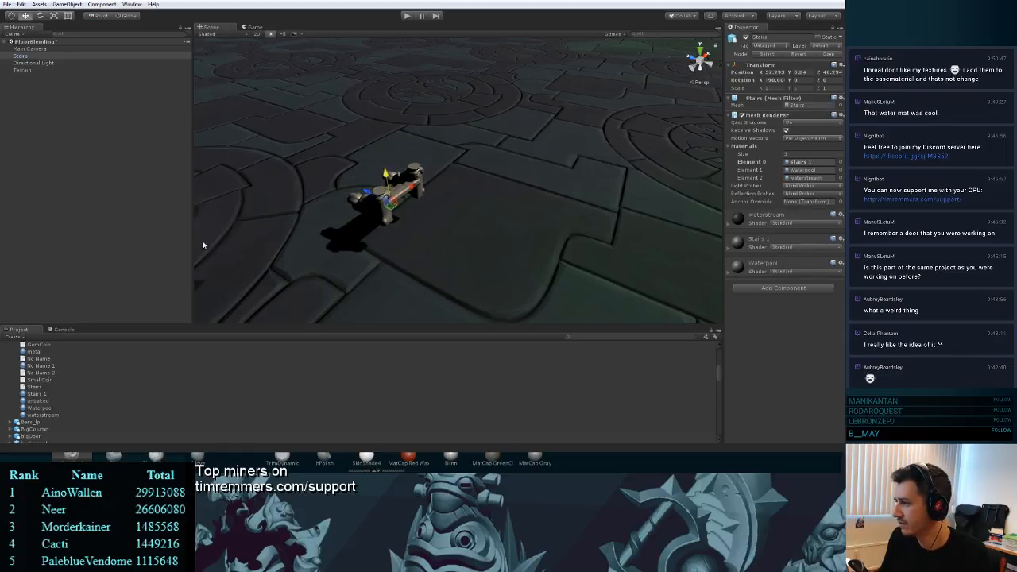
pyautogui.keyDown('alt'); pyautogui.moveTo(540, 176); pyautogui.dragTo(475, 211); pyautogui.keyUp('alt')
pyautogui.scroll(7, 514, 209)
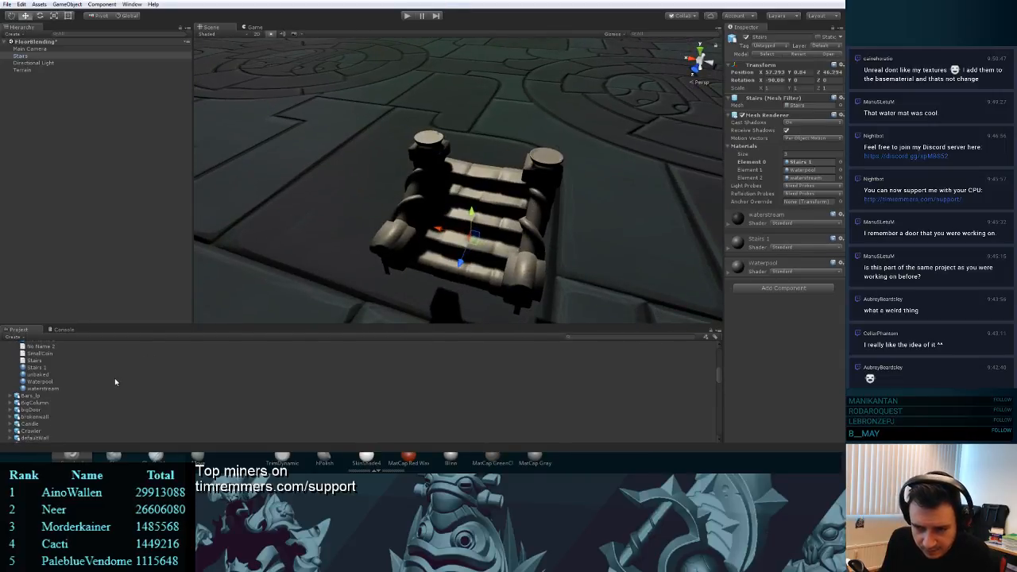
pyautogui.moveTo(35, 388); pyautogui.dragTo(531, 220)
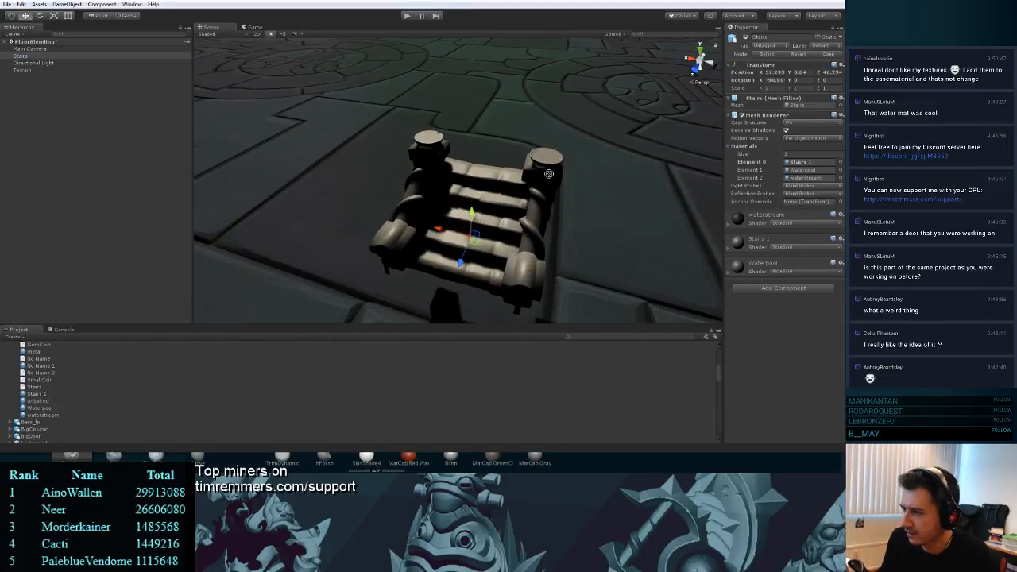
# - Save the FloorBlending scene, and open the Dungeon scene with its Props group framed
pyautogui.scroll(-10, 91, 413)
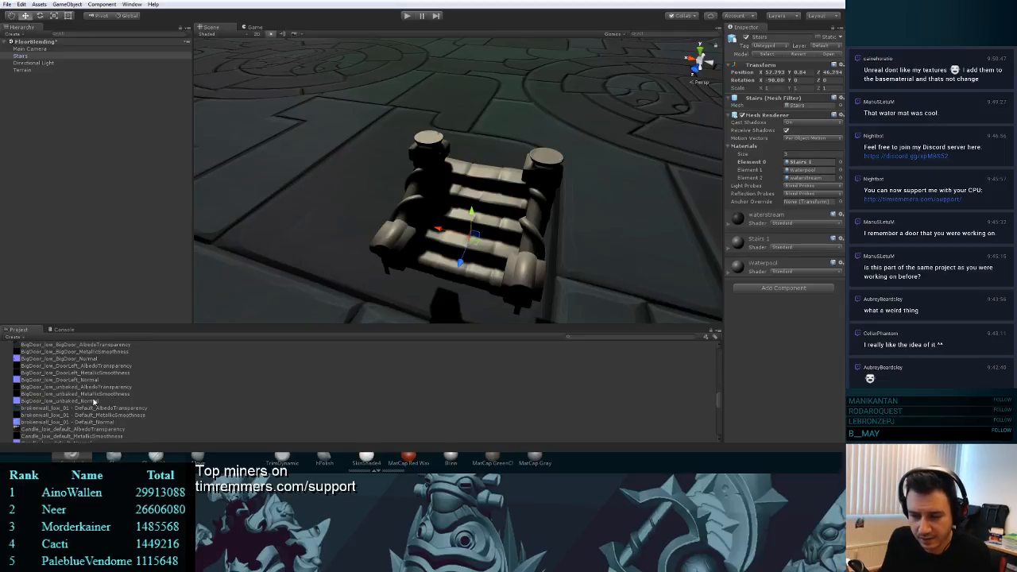
pyautogui.click(40, 426)
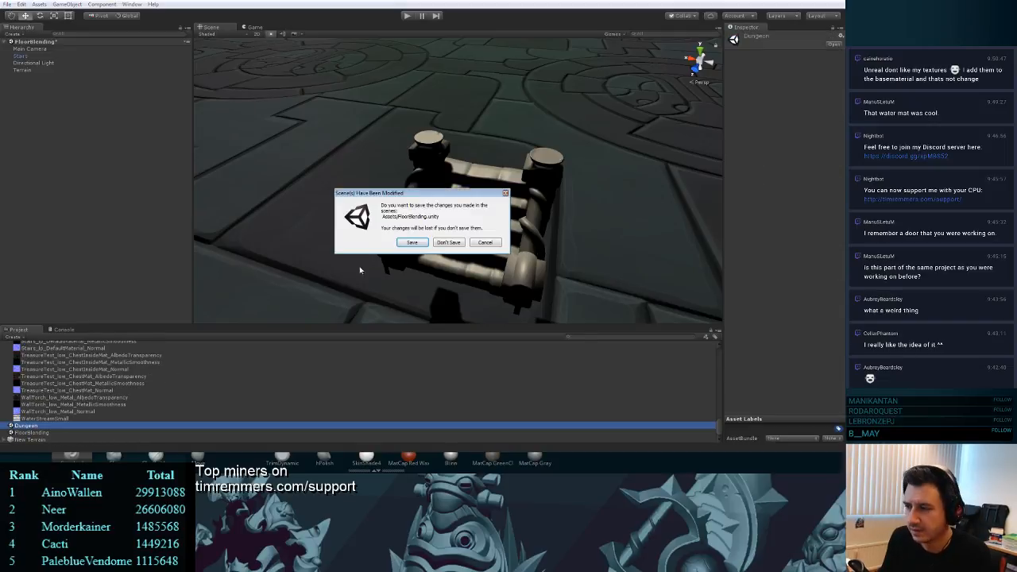
pyautogui.click(418, 248)
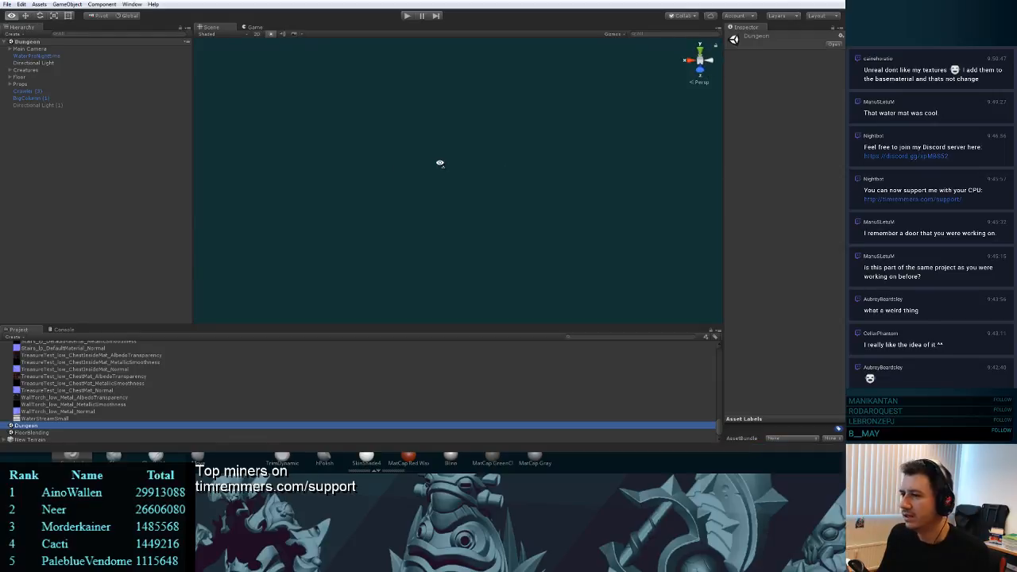
pyautogui.click(19, 84)
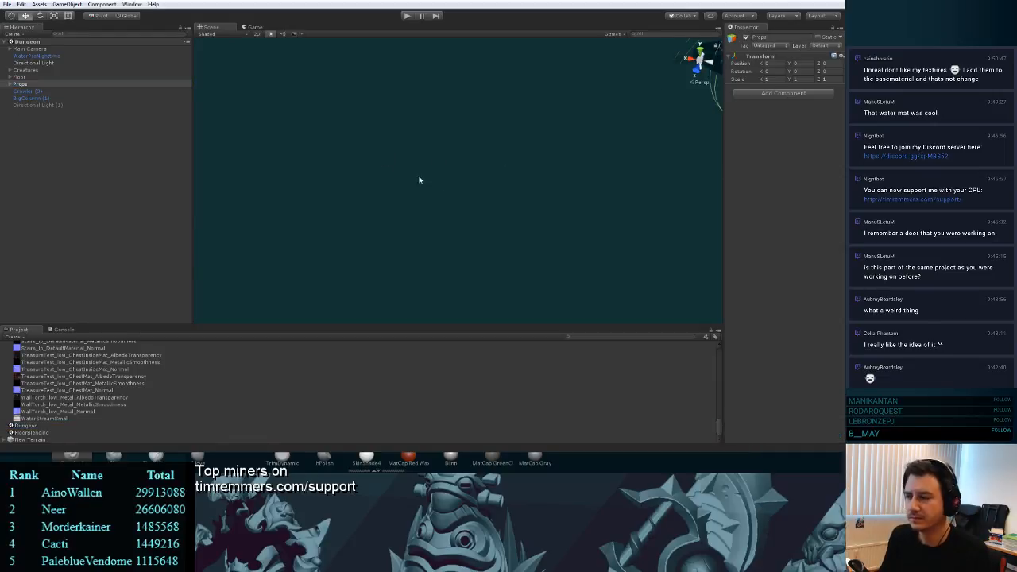
pyautogui.press('f')
pyautogui.press('w')
pyautogui.moveTo(367, 157); pyautogui.dragTo(437, 182, button='right')
# - Check the material used by the staircase between the walls, and examine the dungeon's stairs, walkways and water area
pyautogui.click(452, 203)
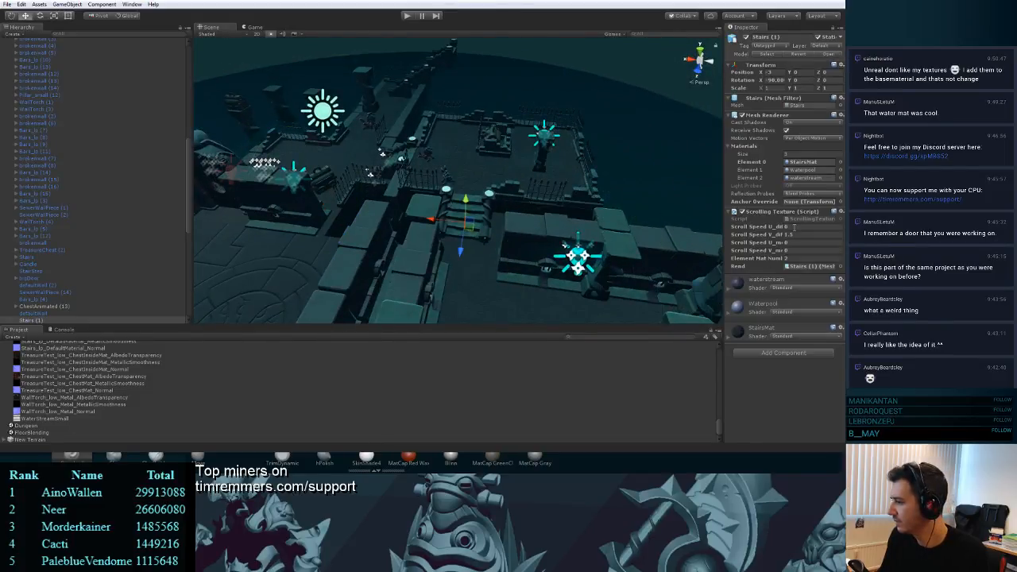
pyautogui.click(805, 162)
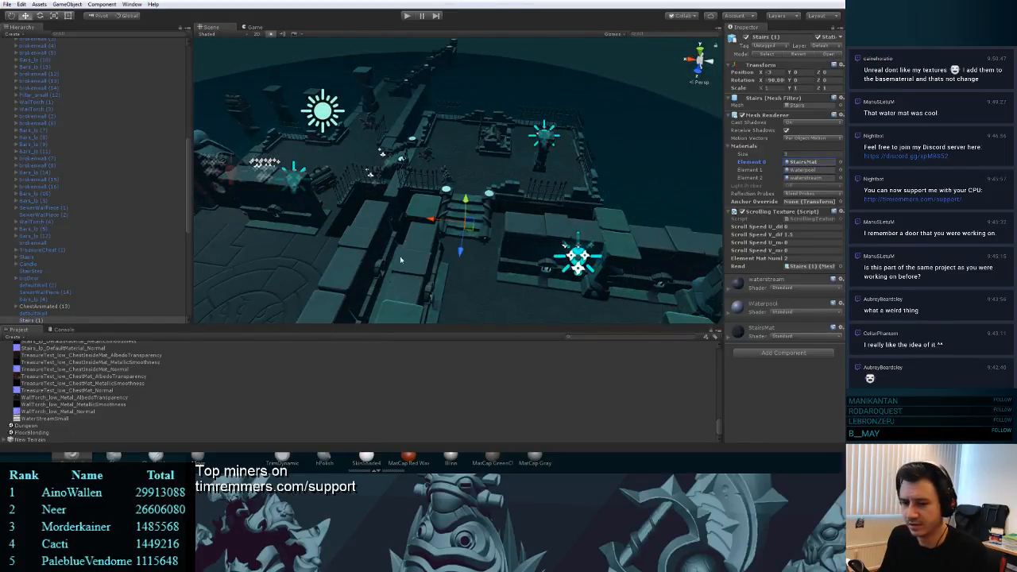
pyautogui.press('w')
pyautogui.moveTo(363, 191); pyautogui.dragTo(635, 177, button='right')
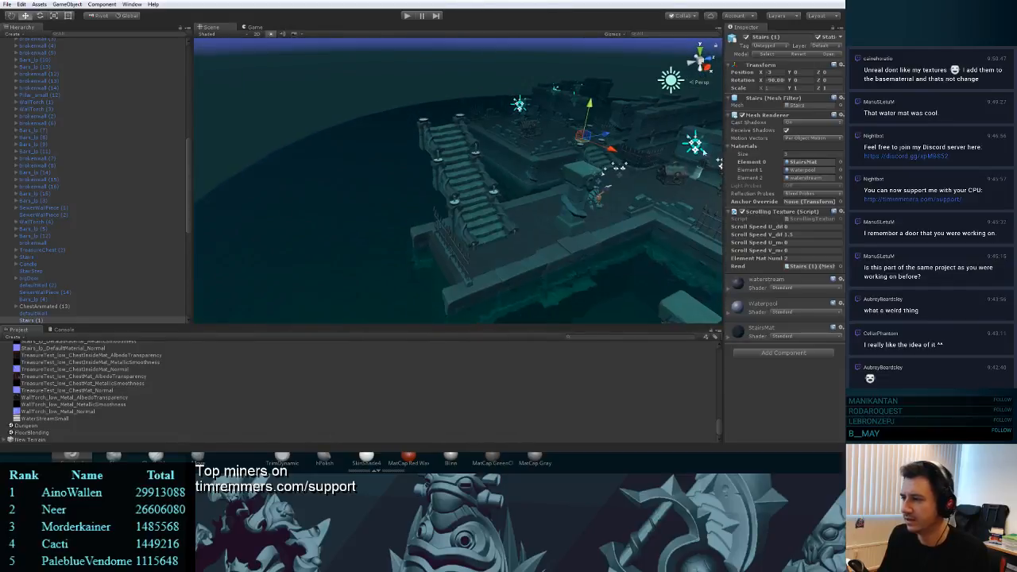
pyautogui.moveTo(483, 194); pyautogui.dragTo(563, 210, button='right')
pyautogui.press('w')
pyautogui.press('s')
pyautogui.press('w')
pyautogui.press('s')
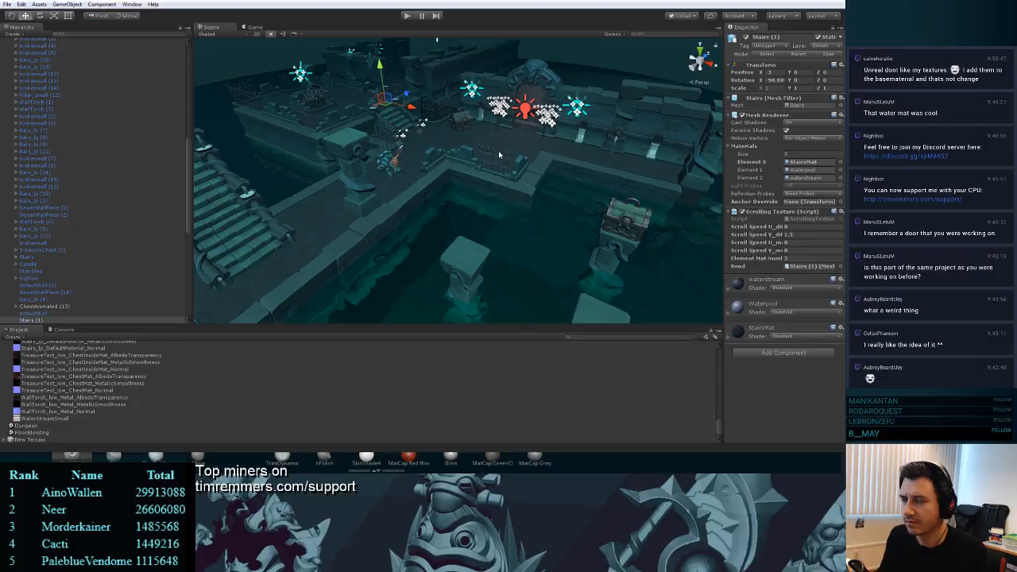
# - Duplicate the Dungeon scene and name the copy Dungeon_terrain
pyautogui.scroll(5, 28, 424)
pyautogui.click(26, 431)
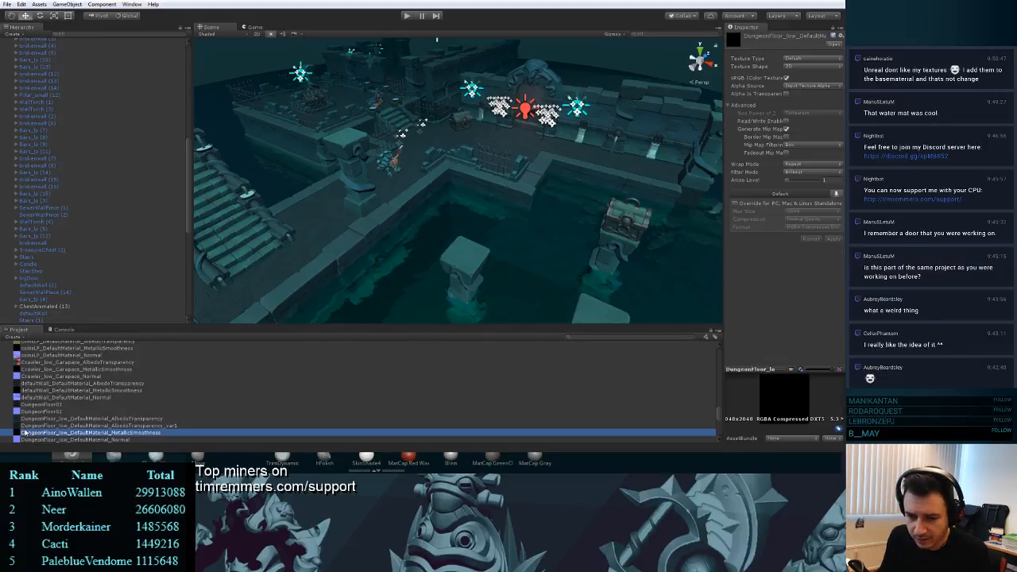
pyautogui.scroll(-5, 62, 415)
pyautogui.click(28, 426)
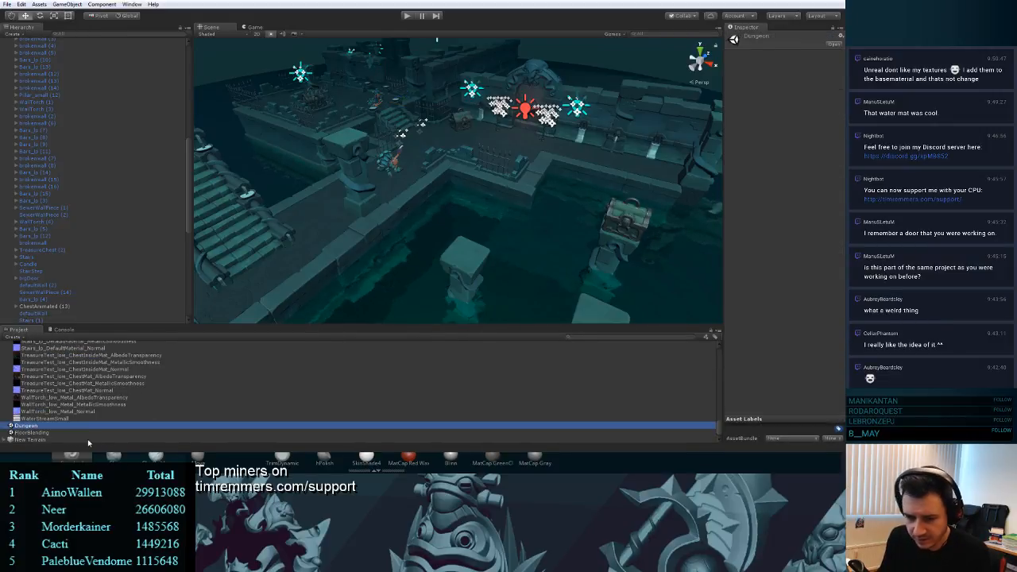
pyautogui.hotkey('ctrl', 'd')
pyautogui.click(47, 435)
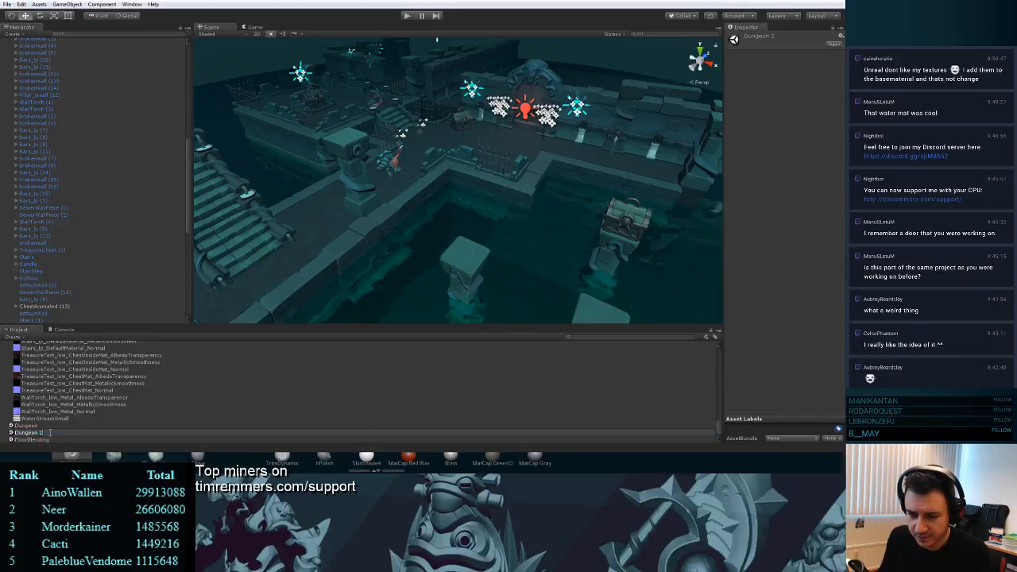
pyautogui.press('BackSpace')
pyautogui.press('BackSpace')
pyautogui.write('_torch')
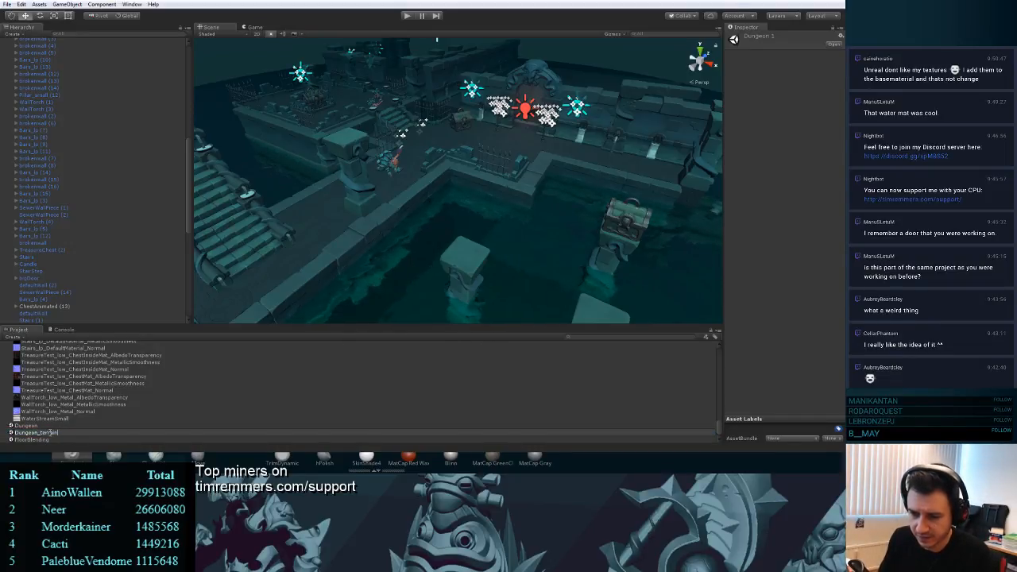
pyautogui.press('Return')
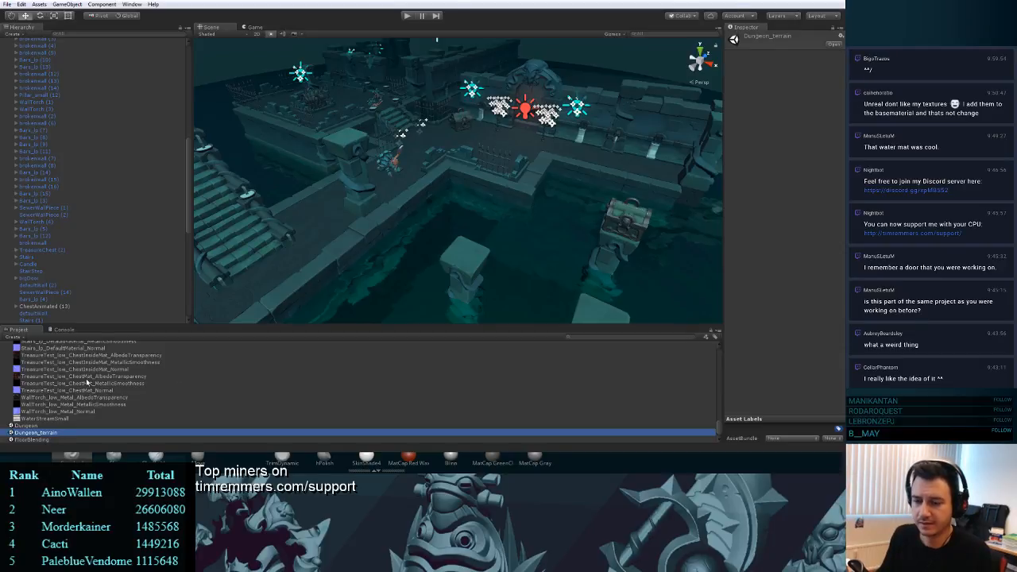
# - Open the Dungeon_terrain scene and delete its Floor group
pyautogui.doubleClick(39, 433)
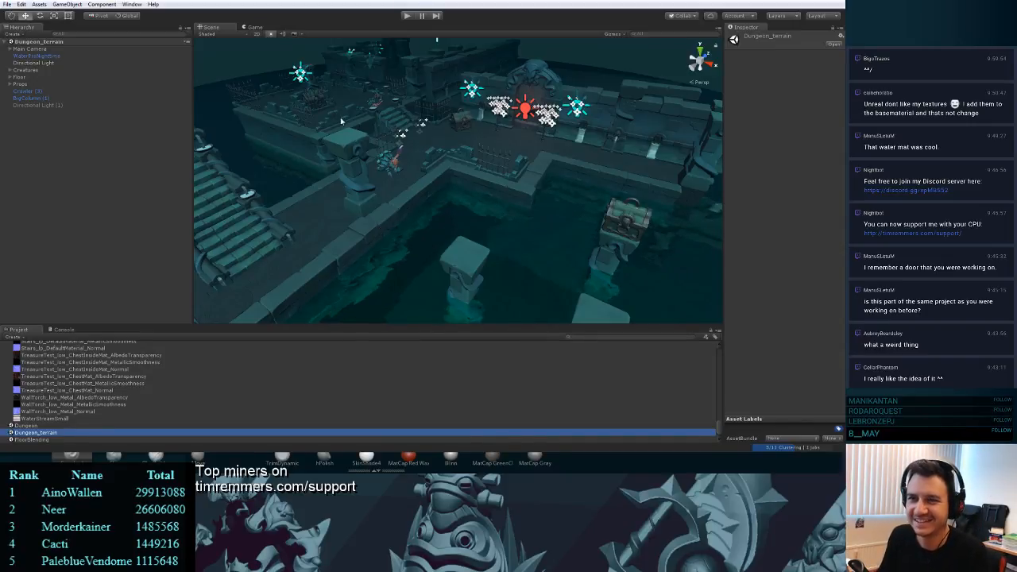
pyautogui.click(19, 77)
pyautogui.press('Delete')
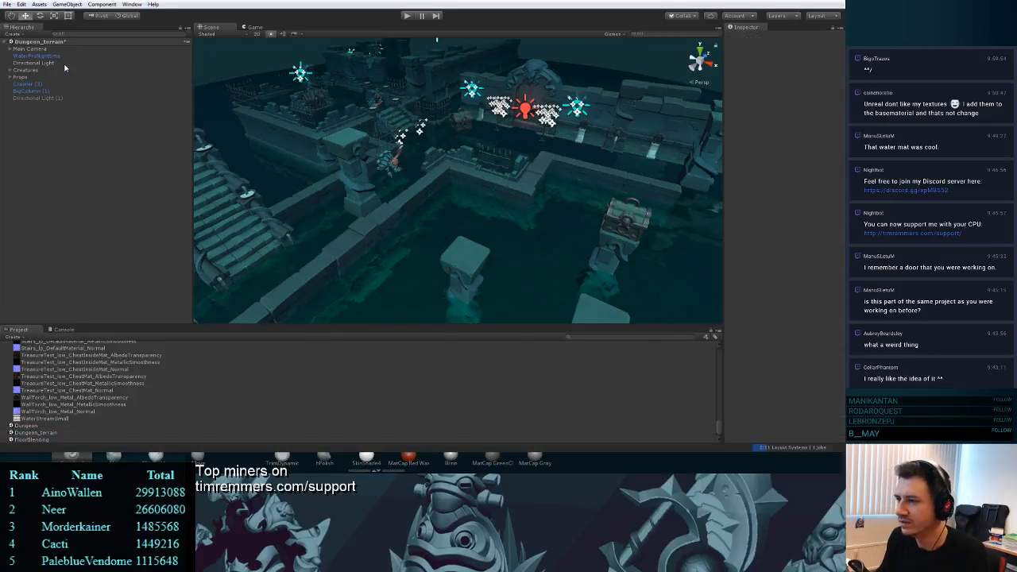
# - Add a new Terrain object to the Dungeon_terrain scene
pyautogui.click(18, 77)
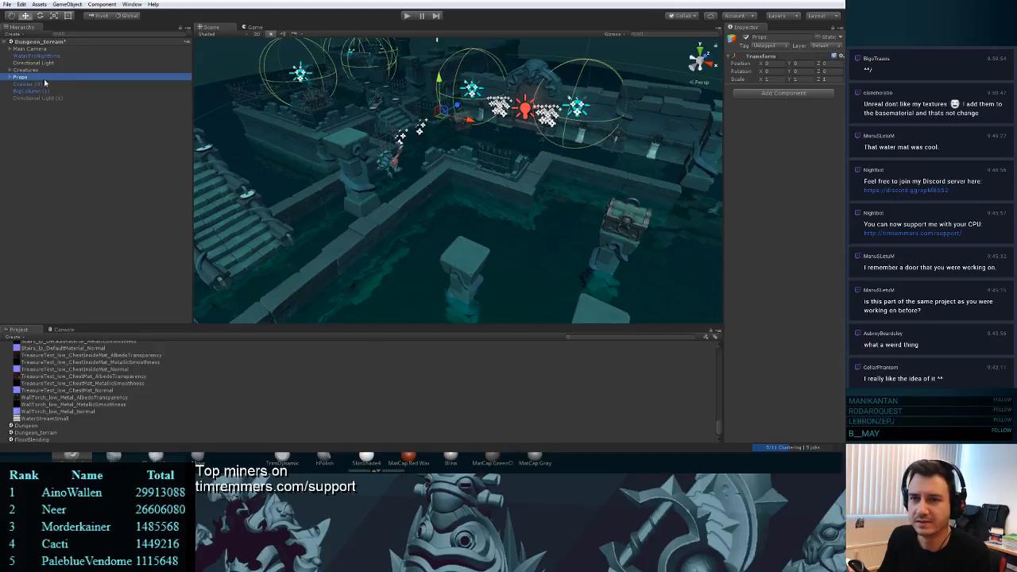
pyautogui.press('w')
pyautogui.moveTo(310, 151); pyautogui.dragTo(341, 164, button='right')
pyautogui.click(63, 143)
pyautogui.rightClick(52, 121)
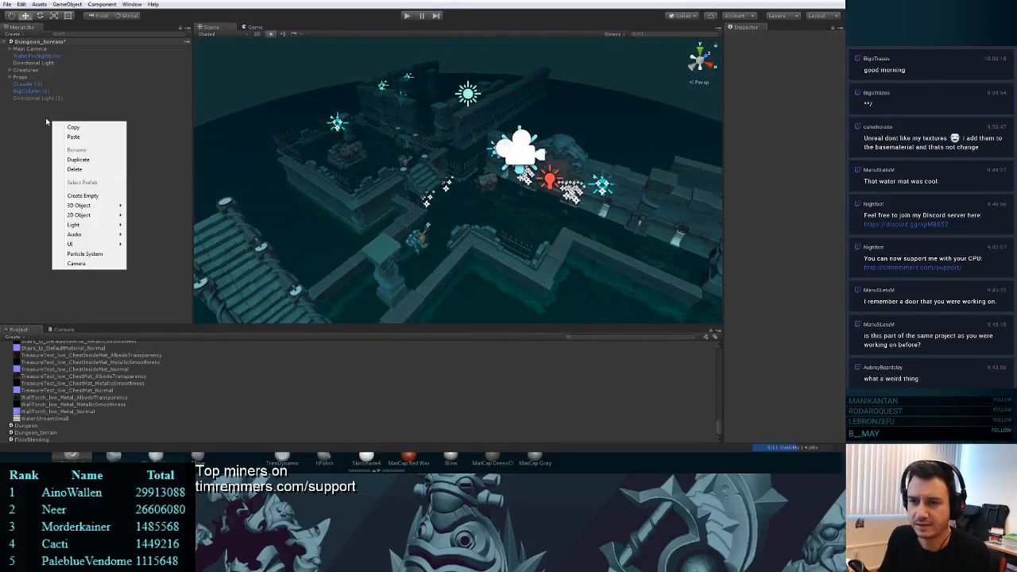
pyautogui.moveTo(104, 205)
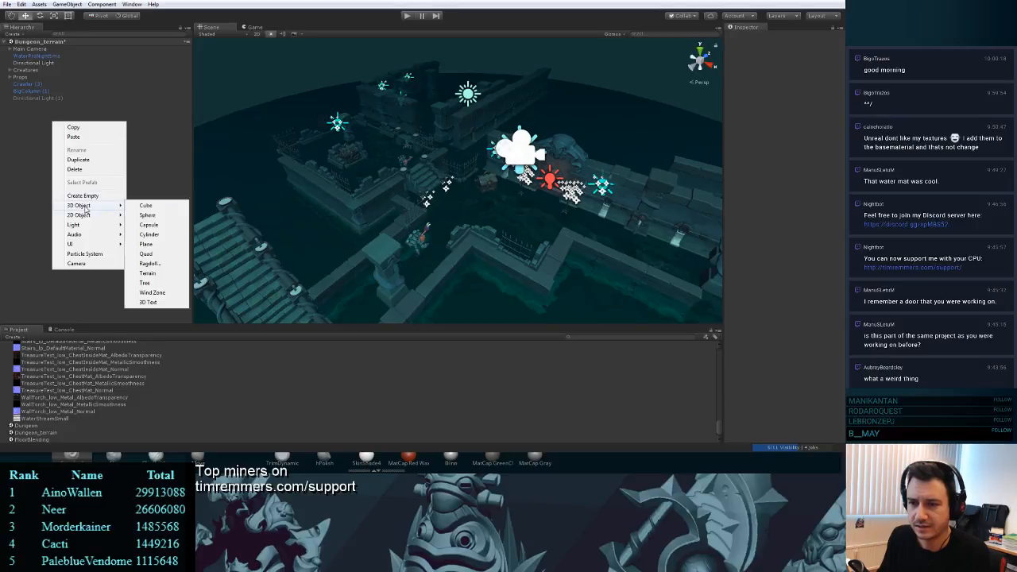
pyautogui.click(155, 272)
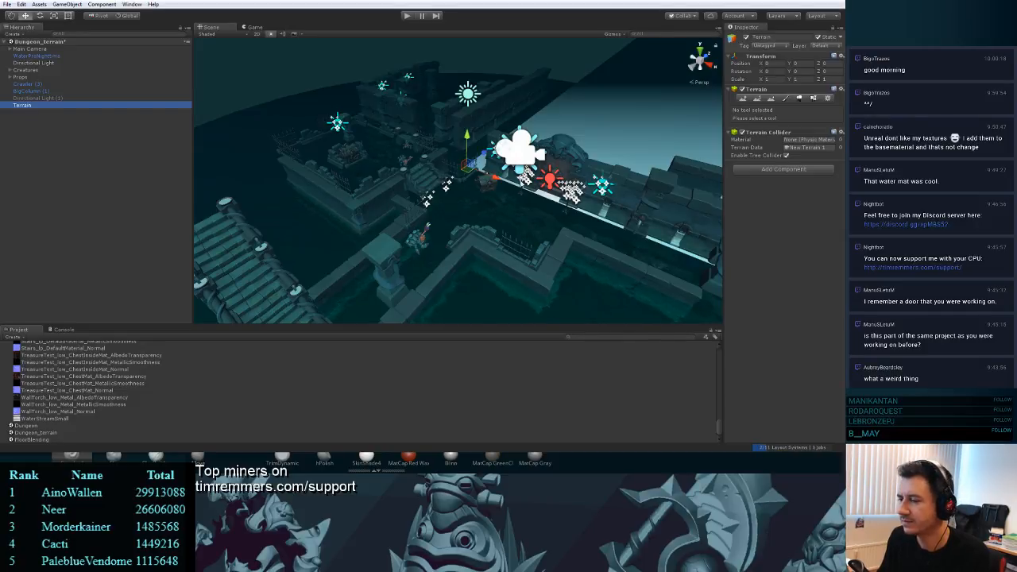
# - Examine the new terrain's extent around the dungeon and open its settings to check the terrain width and length
pyautogui.moveTo(418, 165)
pyautogui.mouseDown(button='right')
pyautogui.moveTo(539, 187)
pyautogui.moveTo(536, 141)
pyautogui.mouseUp(button='right')
pyautogui.hotkey('shift', 'e')
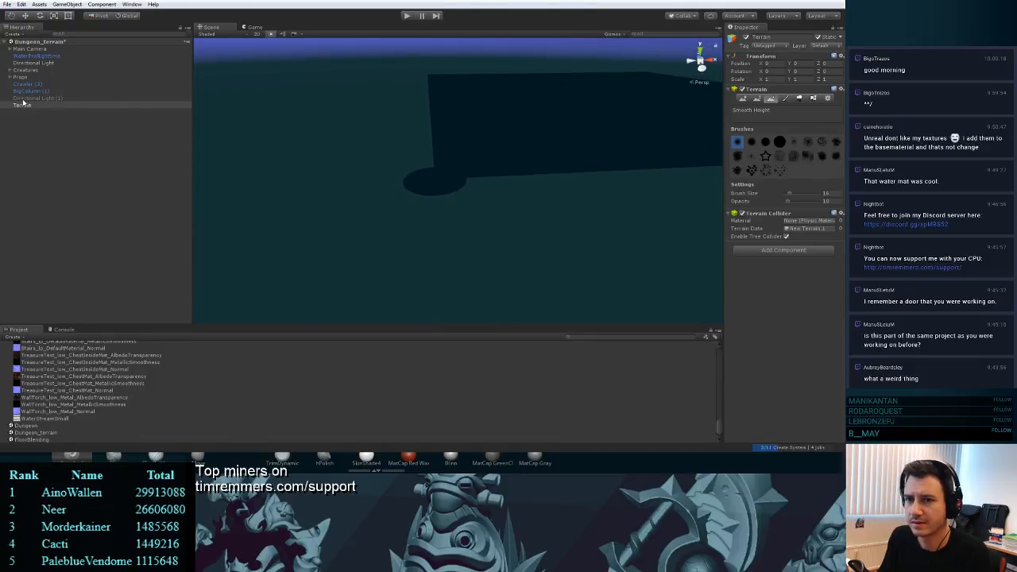
pyautogui.click(21, 106)
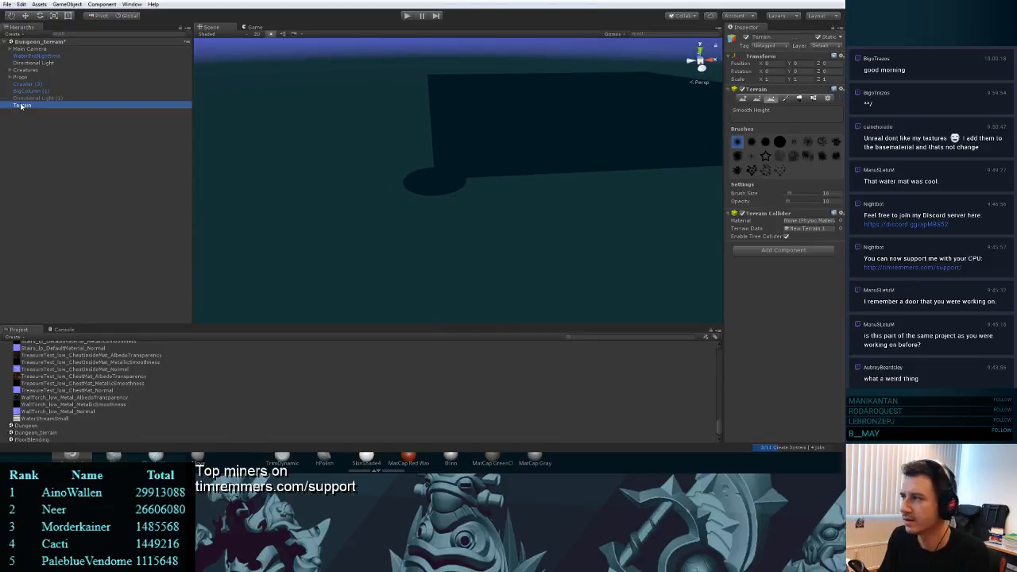
pyautogui.click(777, 66)
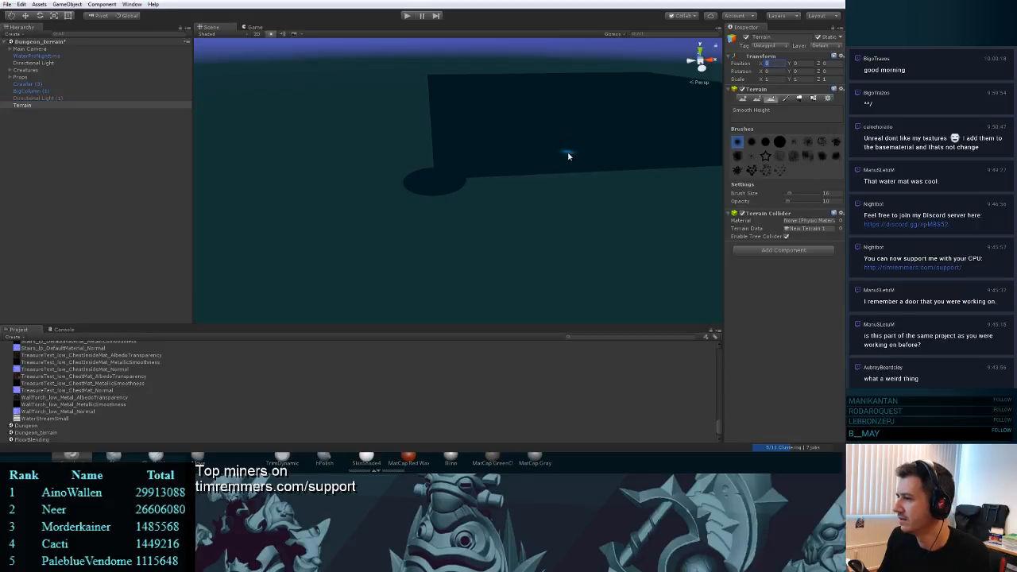
pyautogui.click(30, 98)
pyautogui.click(29, 112)
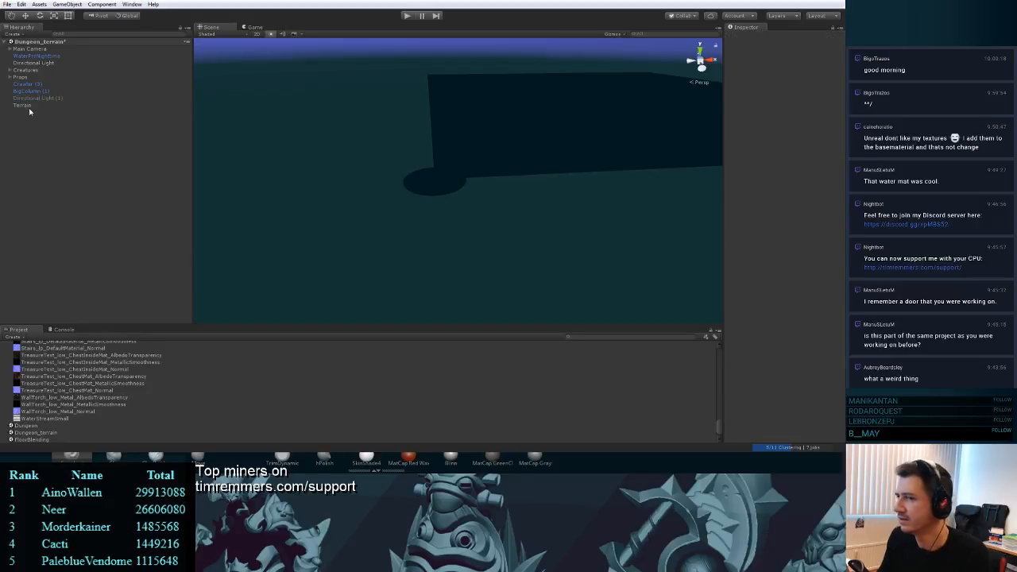
pyautogui.click(30, 105)
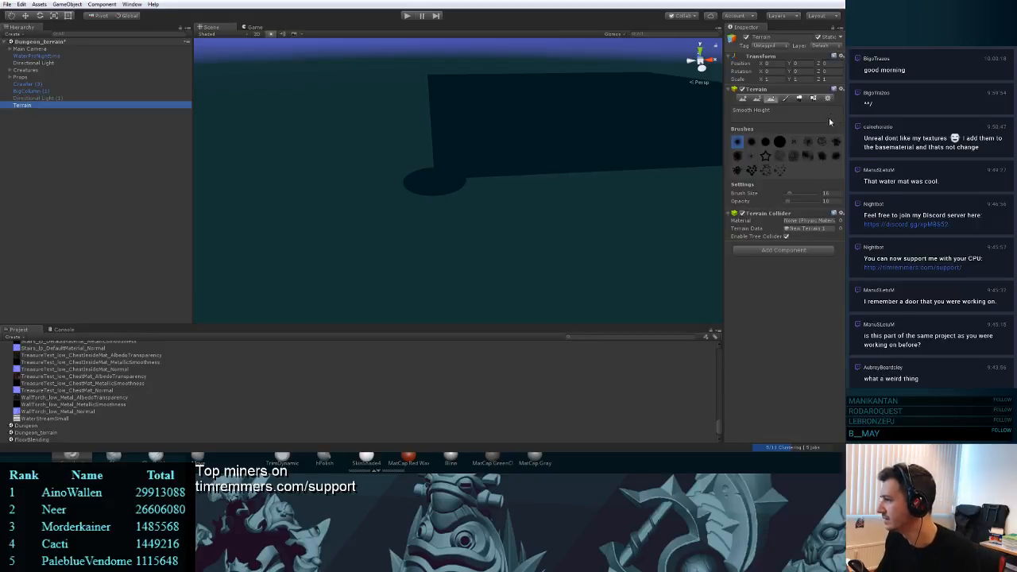
pyautogui.click(828, 98)
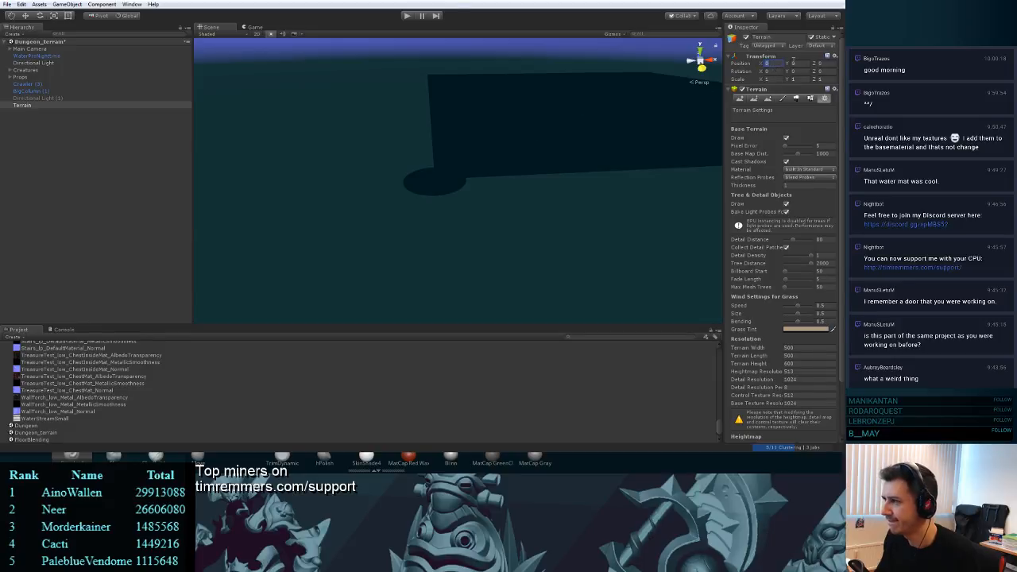
# - Set the terrain's X position to -250, after trying offsets of 100 and 500 units
pyautogui.write('100')
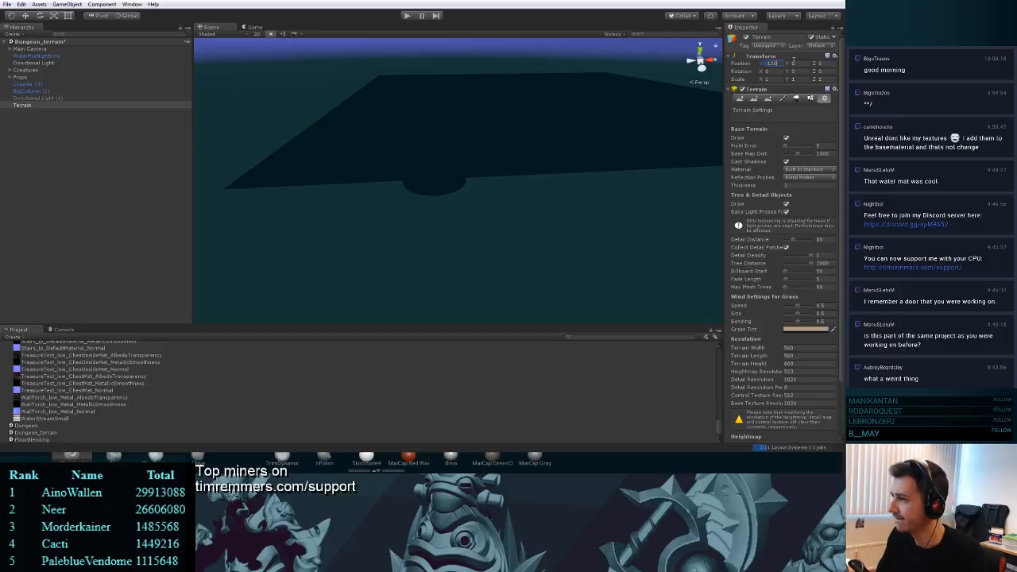
pyautogui.press('BackSpace')
pyautogui.press('BackSpace')
pyautogui.press('BackSpace')
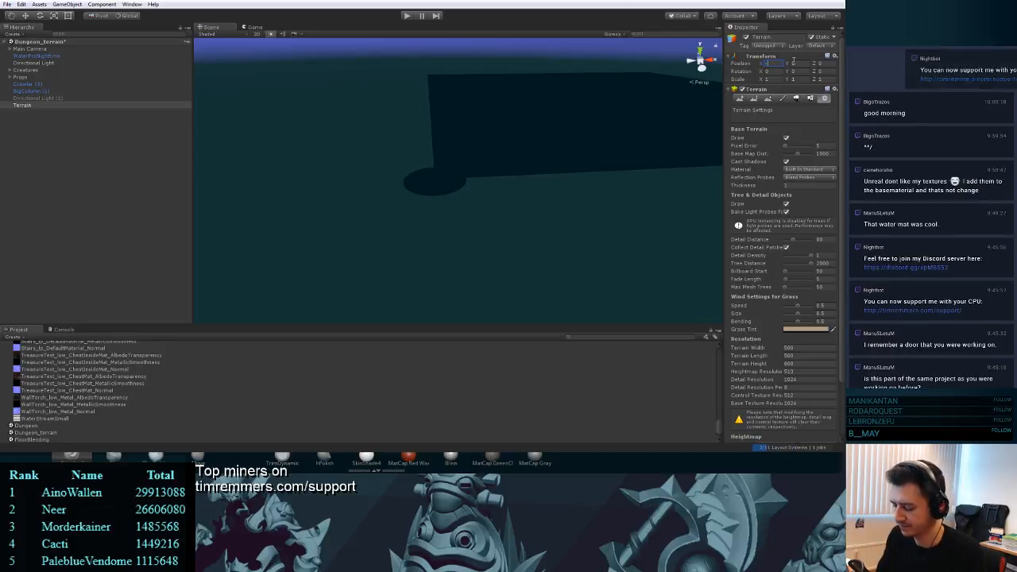
pyautogui.write('500')
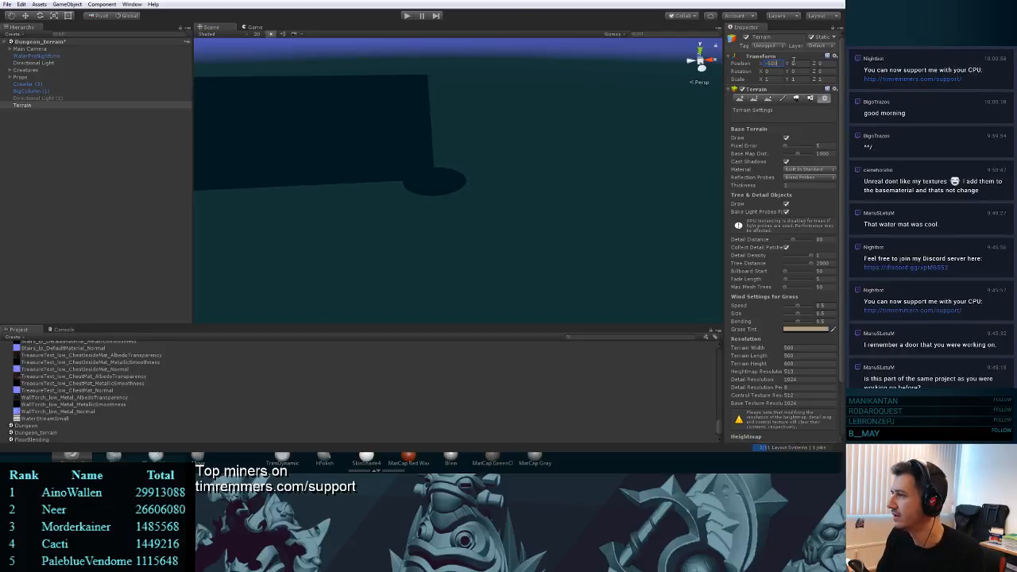
pyautogui.press('BackSpace')
pyautogui.press('BackSpace')
pyautogui.press('BackSpace')
pyautogui.write('250')
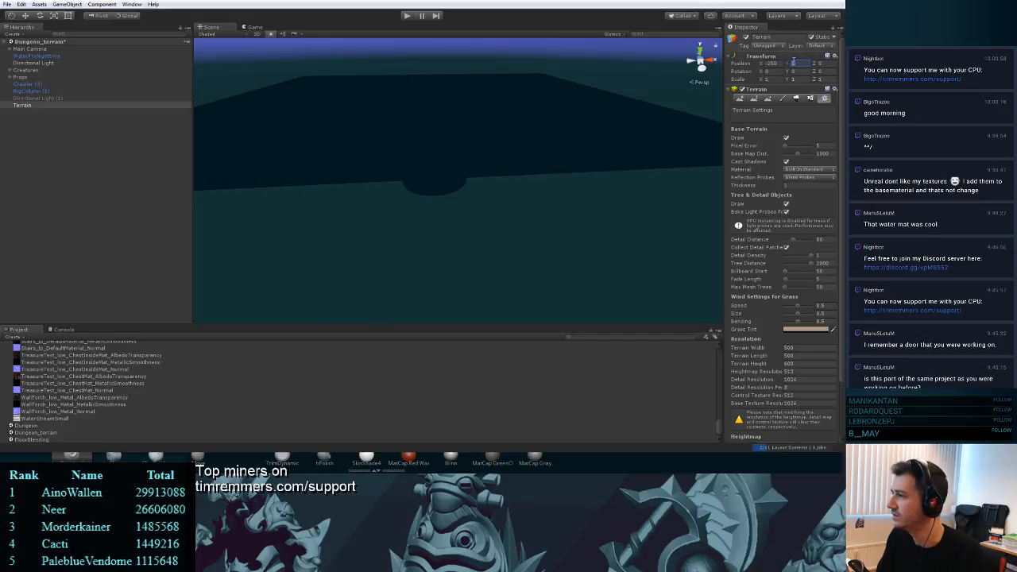
pyautogui.click(794, 61)
pyautogui.write('-250')
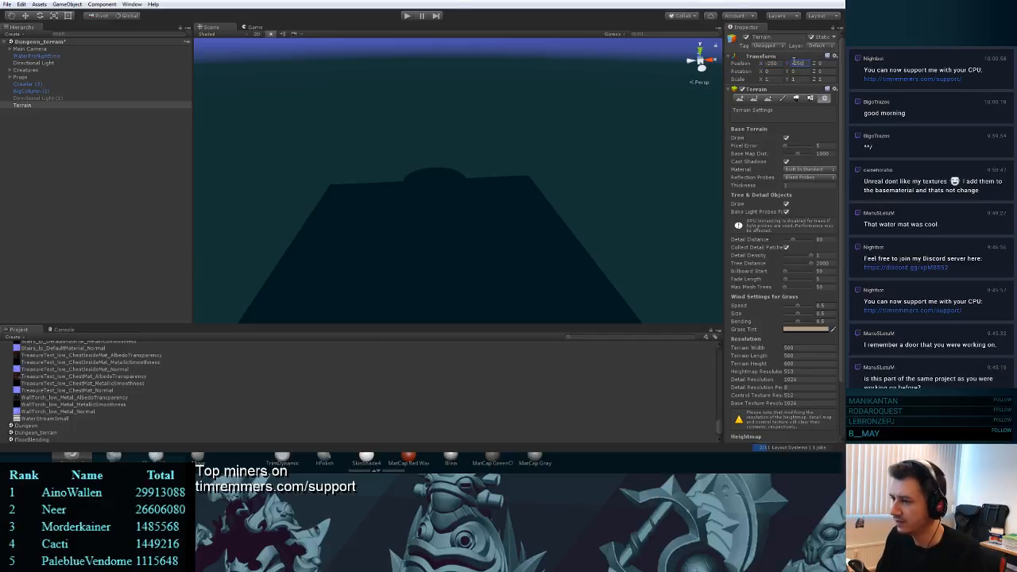
pyautogui.hotkey('ctrl', 'z')
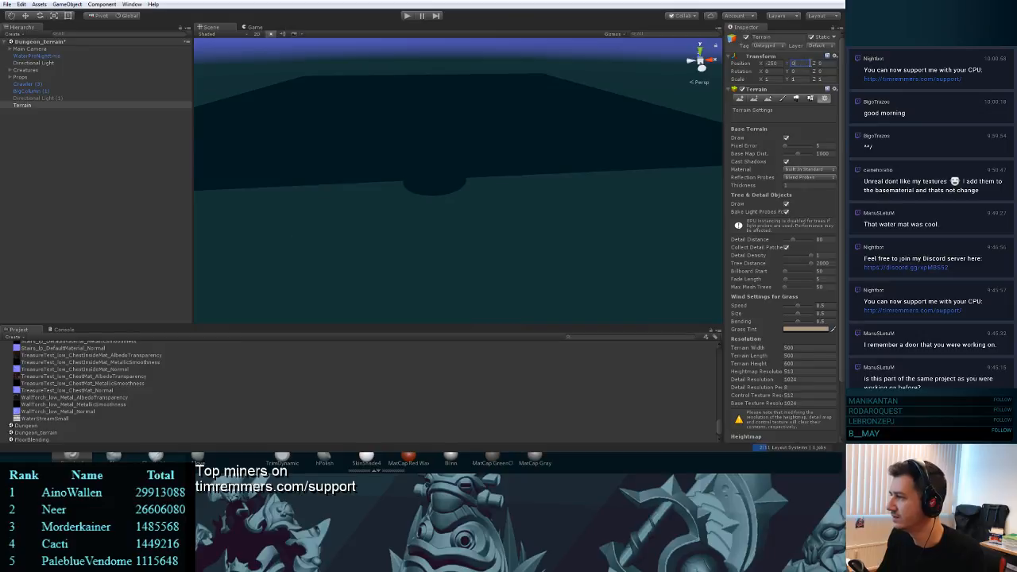
# - Set the terrain's Z position to -250
pyautogui.click(822, 64)
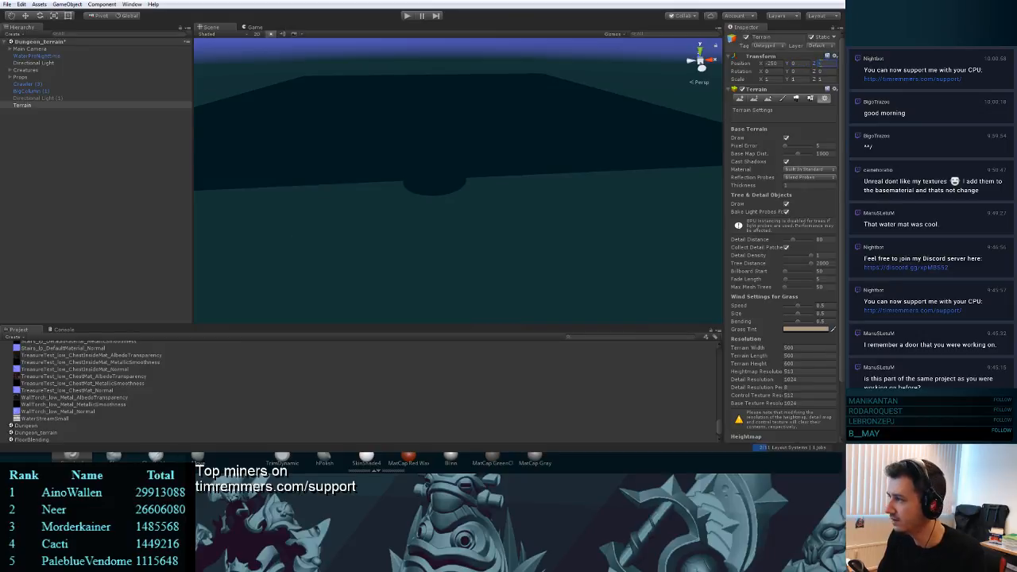
pyautogui.write('-250')
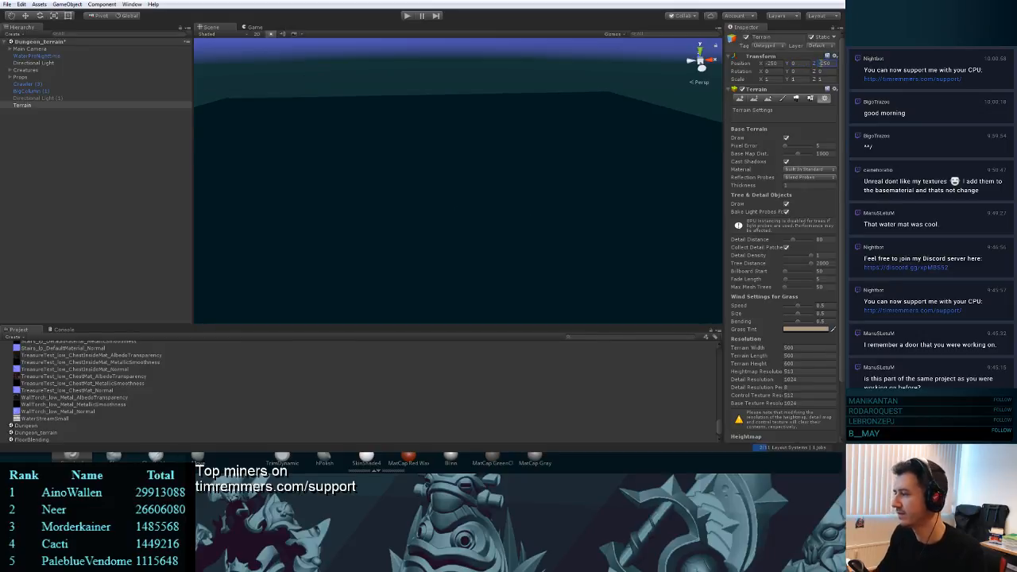
# - Return to a view of the dungeon and set the terrain's Smooth Height brush size to 1
pyautogui.moveTo(527, 107); pyautogui.dragTo(389, 151, button='right')
pyautogui.hotkey('shift', 'e')
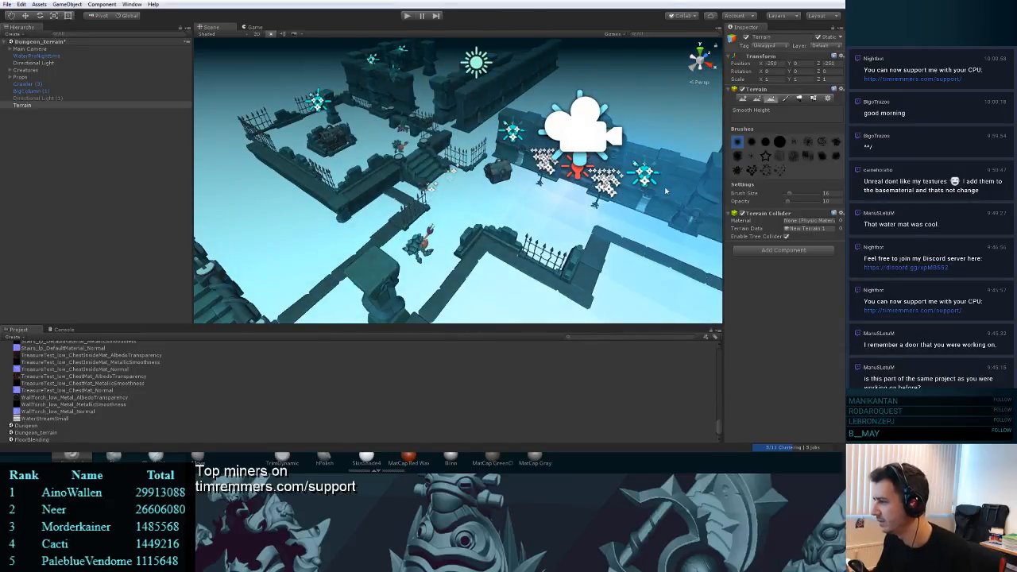
pyautogui.moveTo(785, 195); pyautogui.dragTo(780, 198)
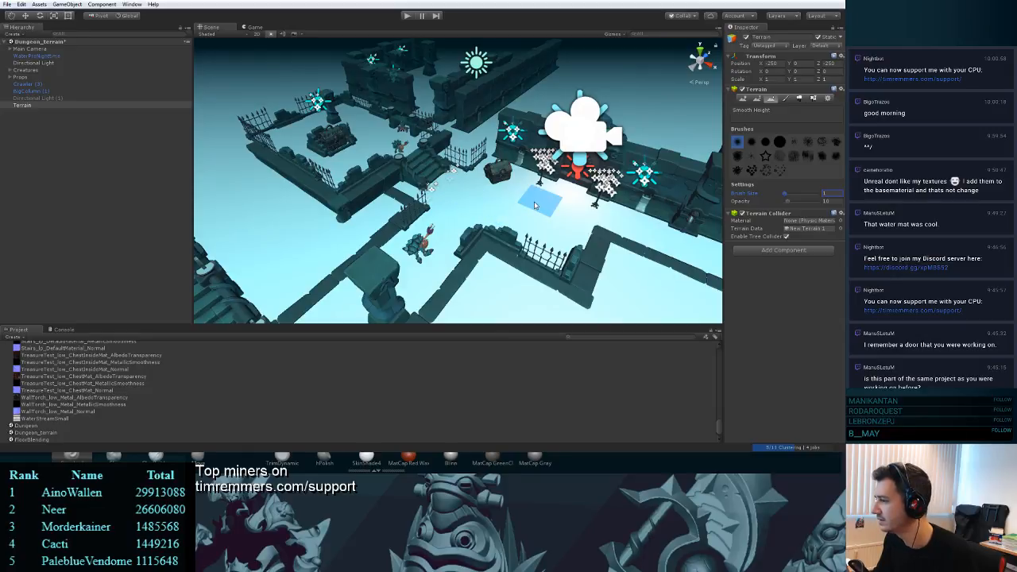
# - Add the green dungeon floor albedo and its matching normal map as the terrain's base texture, with an adjusted tiling size
pyautogui.click(785, 98)
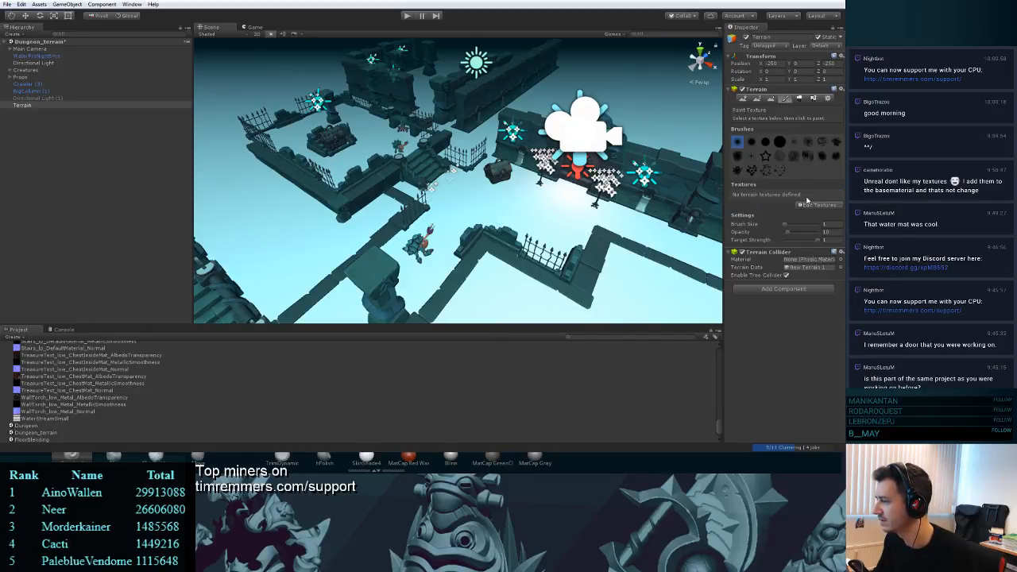
pyautogui.click(816, 205)
pyautogui.click(821, 208)
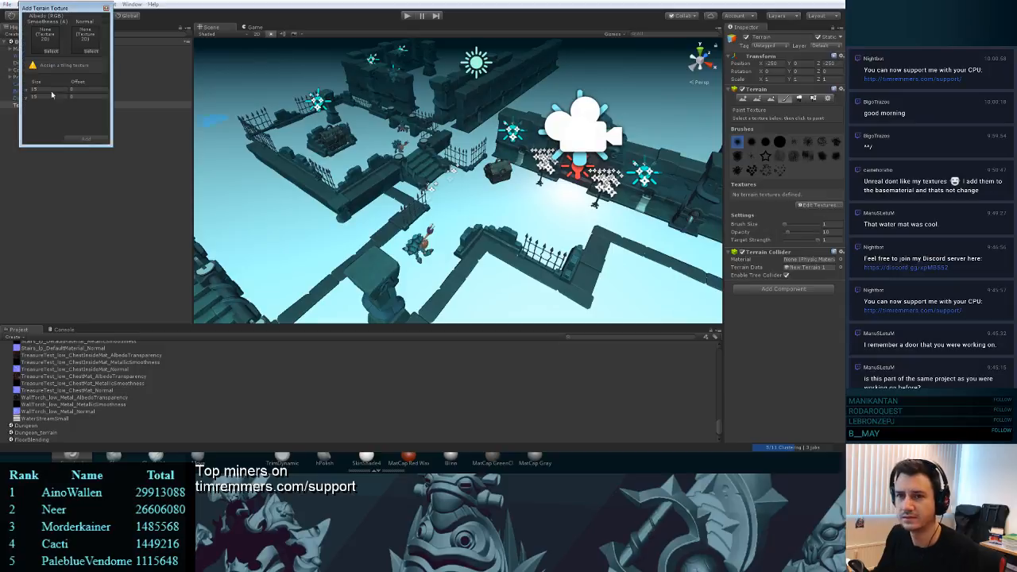
pyautogui.click(52, 51)
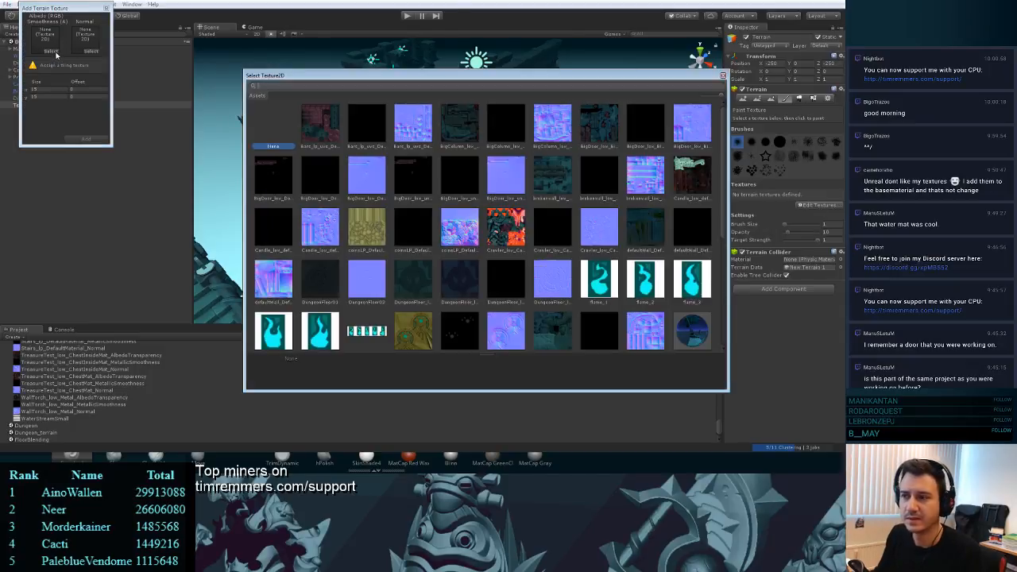
pyautogui.click(412, 279)
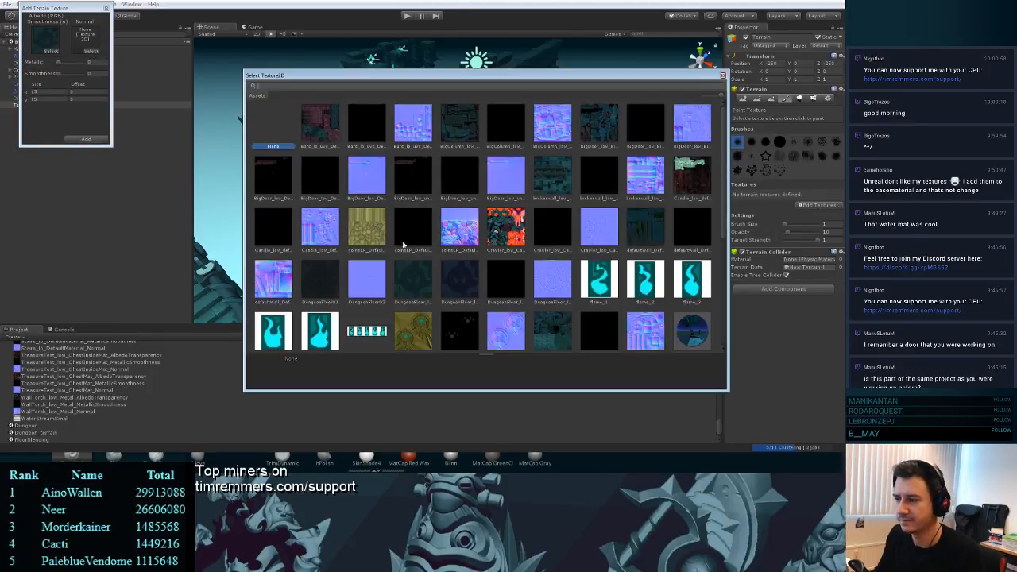
pyautogui.doubleClick(550, 281)
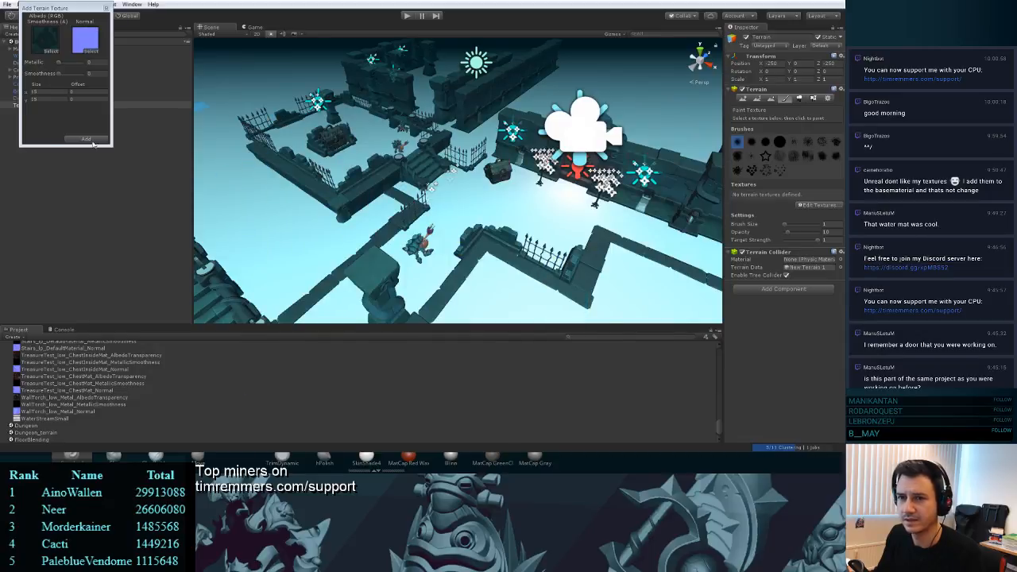
pyautogui.click(49, 91)
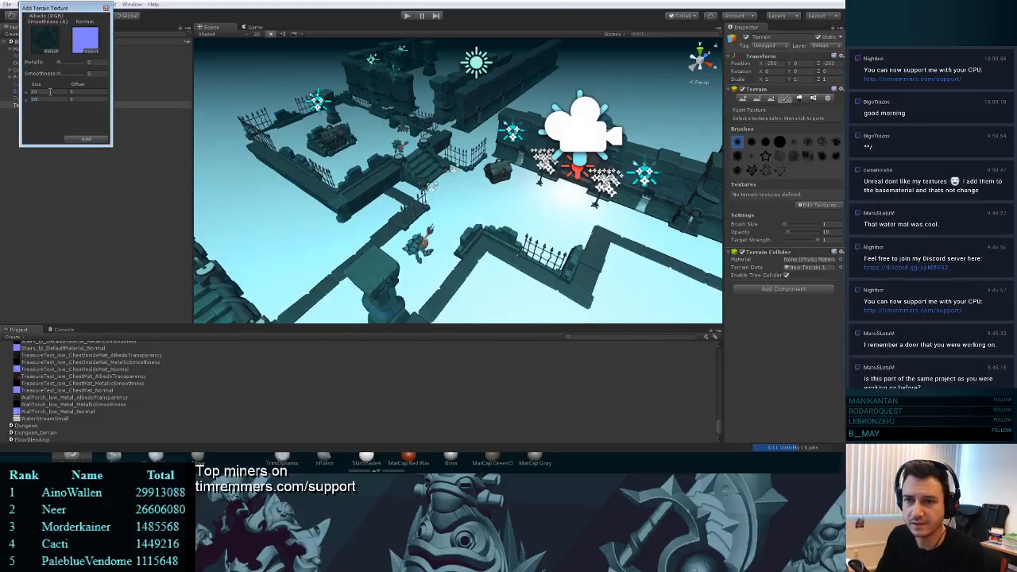
pyautogui.click(81, 139)
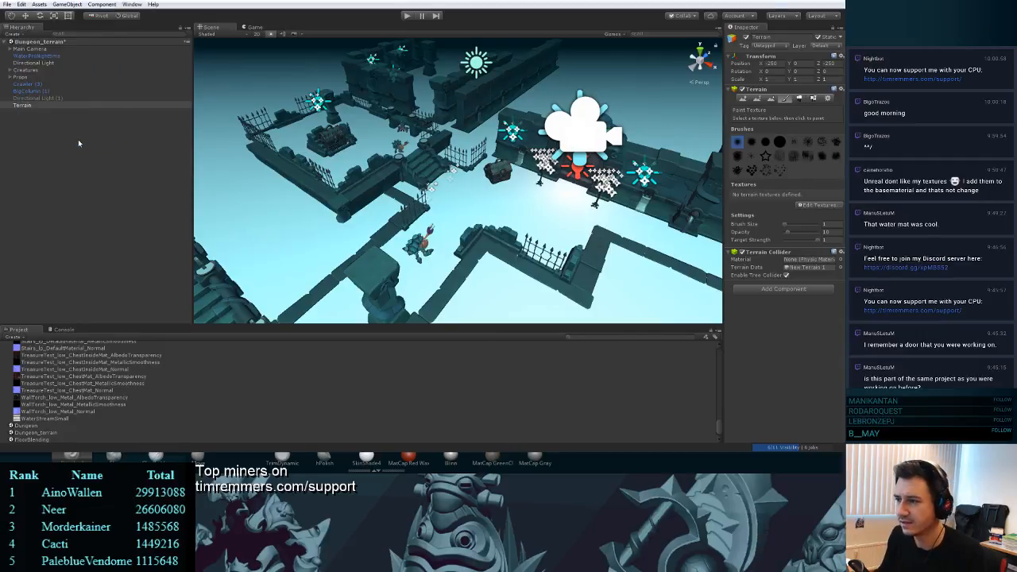
# - Open the terrain's green floor texture for editing
pyautogui.click(814, 227)
pyautogui.click(798, 238)
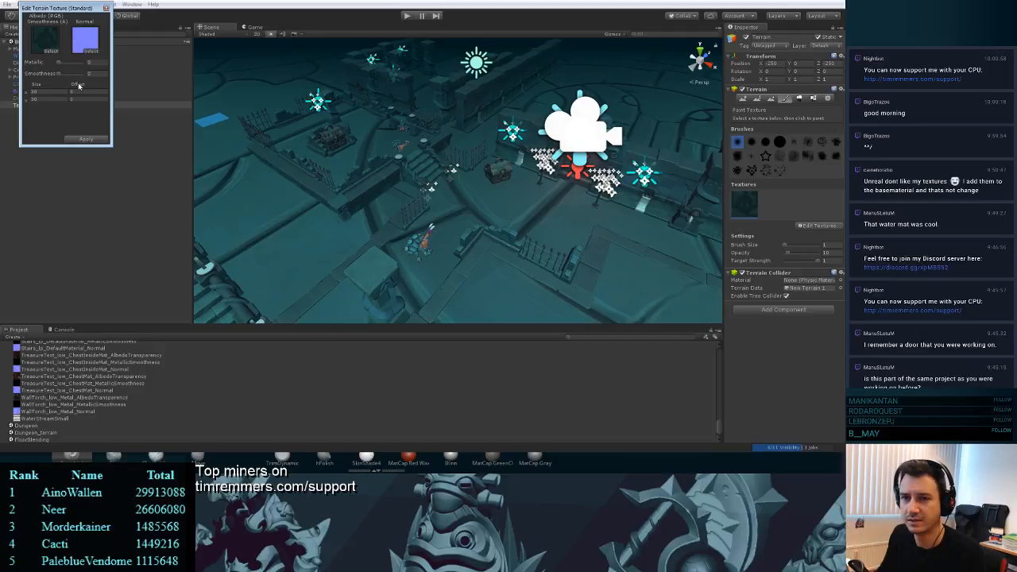
# - Try a tiling size of 100 by 100 for the terrain's green floor texture
pyautogui.click(56, 94)
pyautogui.write('100')
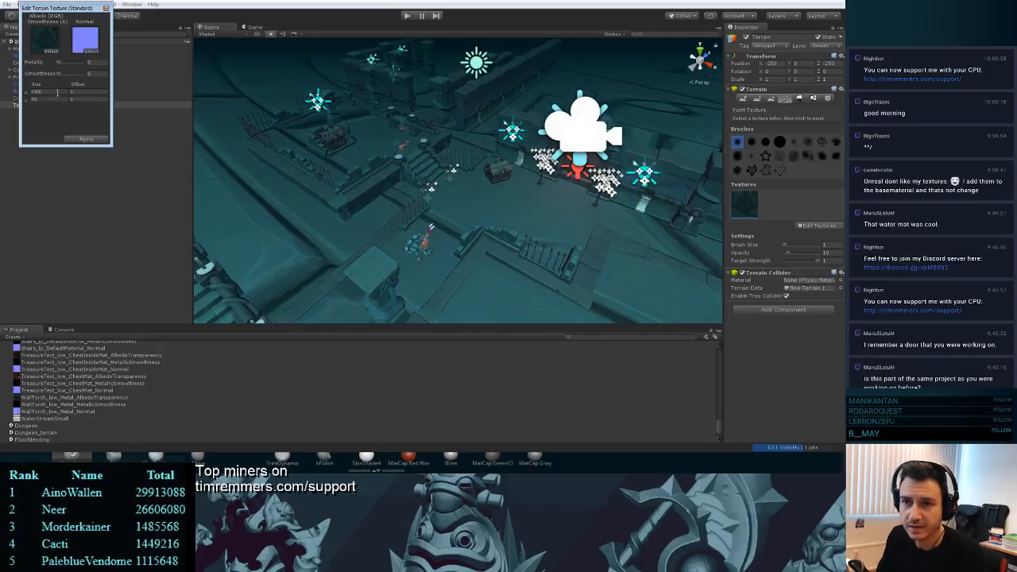
pyautogui.press('Tab')
pyautogui.write('100')
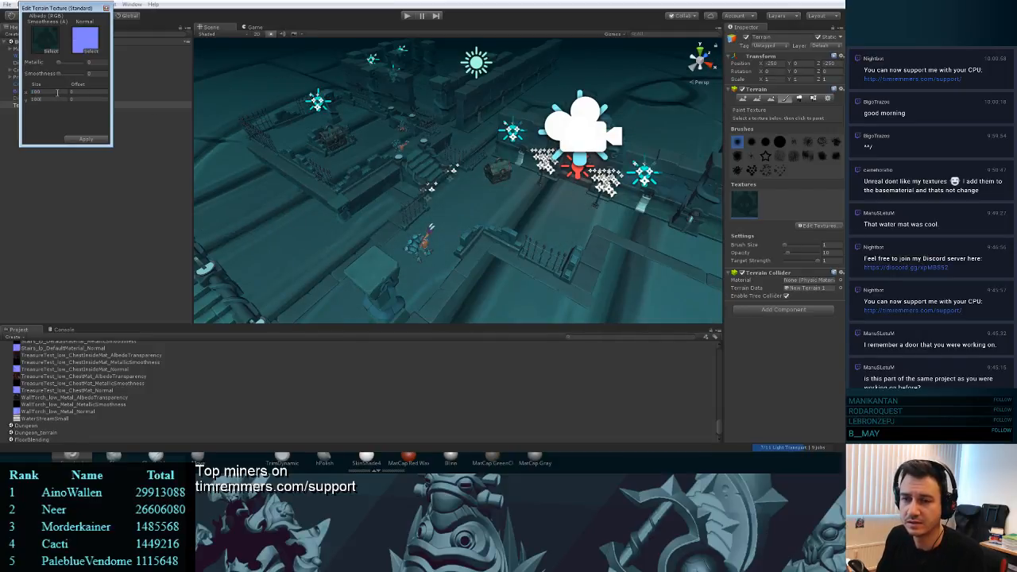
# - Set the green floor texture's tiling size to 15 by 15 and apply it to the terrain
pyautogui.click(57, 93)
pyautogui.write('15')
pyautogui.press('Tab')
pyautogui.write('15')
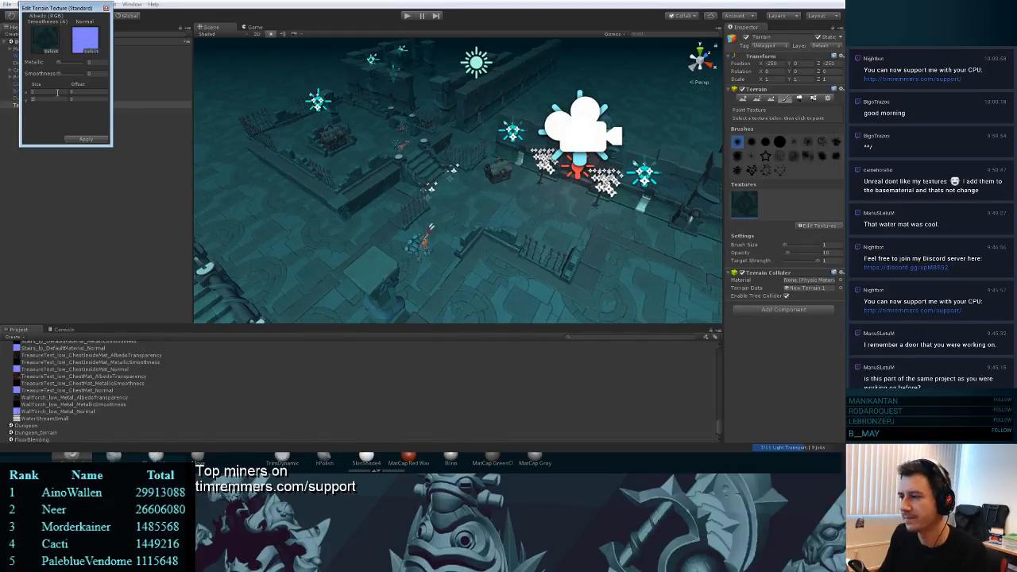
pyautogui.click(86, 140)
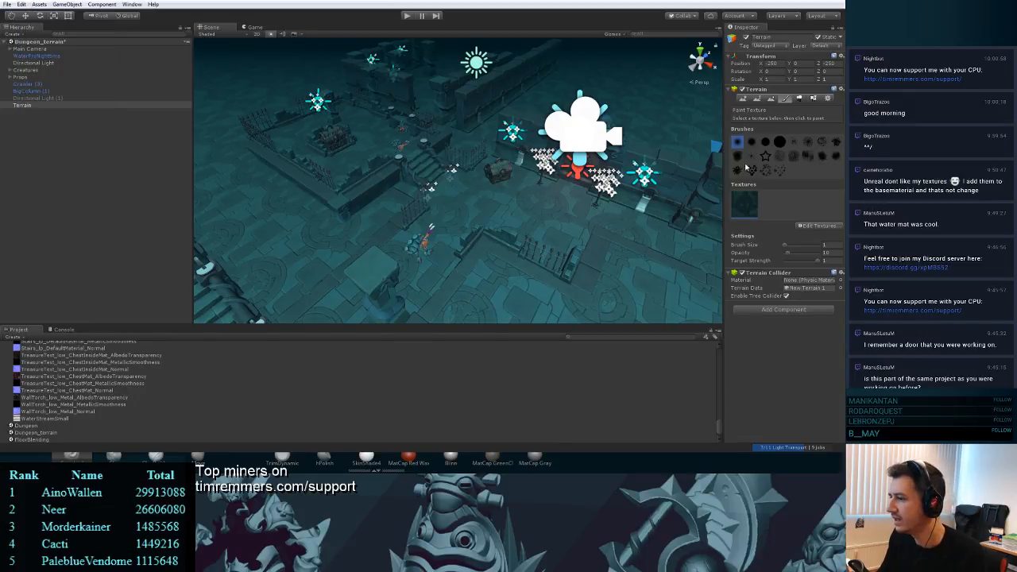
# - Add the dark blue dungeon floor texture with its matching normal map as a second terrain texture
pyautogui.click(806, 226)
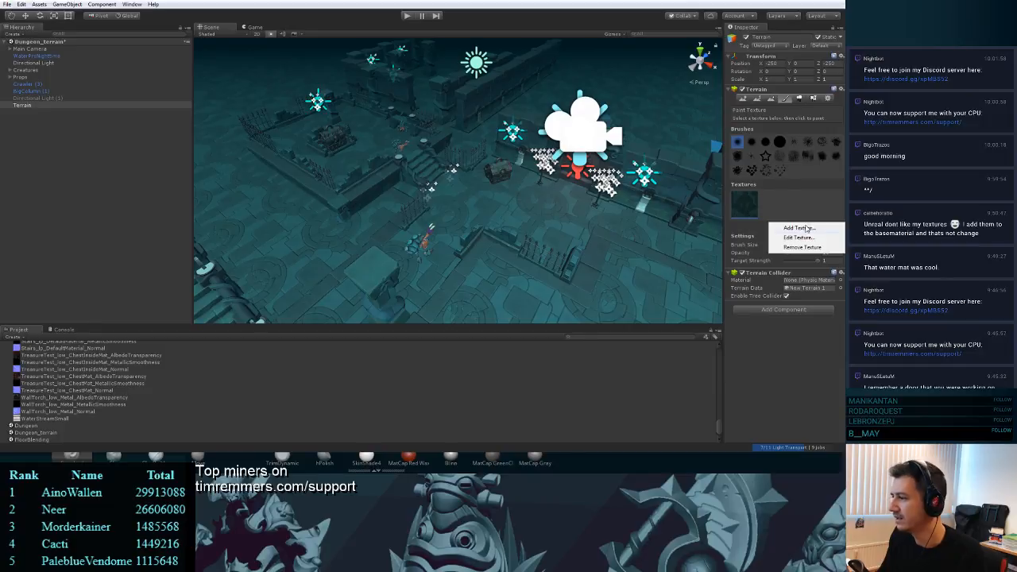
pyautogui.click(799, 228)
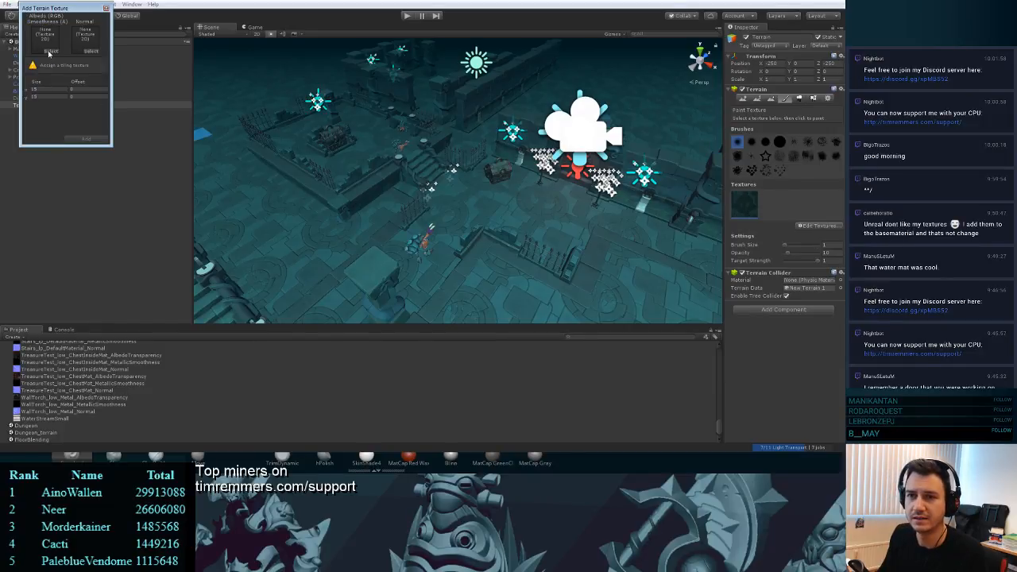
pyautogui.click(48, 53)
pyautogui.doubleClick(453, 272)
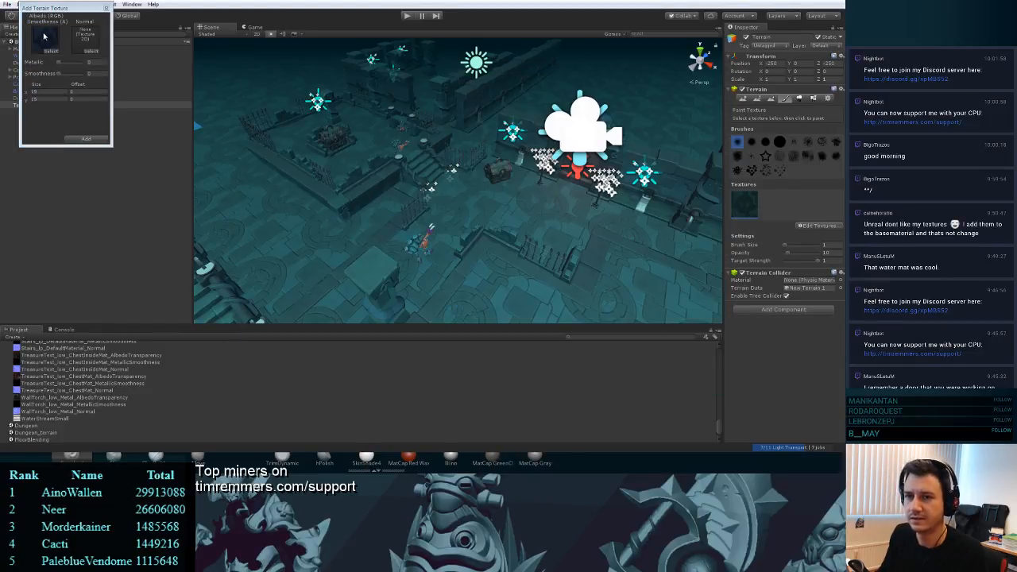
pyautogui.click(89, 52)
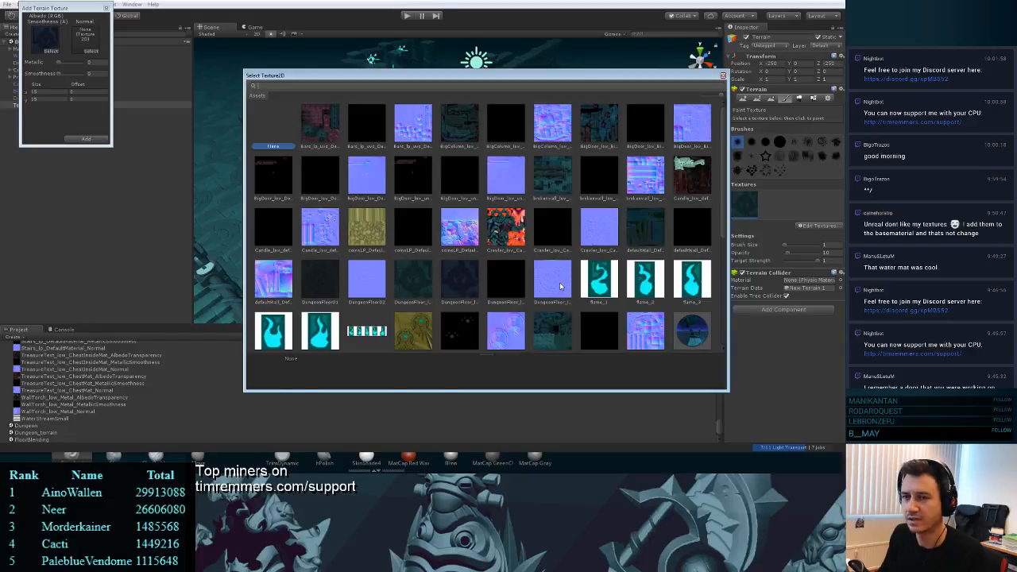
pyautogui.doubleClick(561, 286)
pyautogui.click(48, 91)
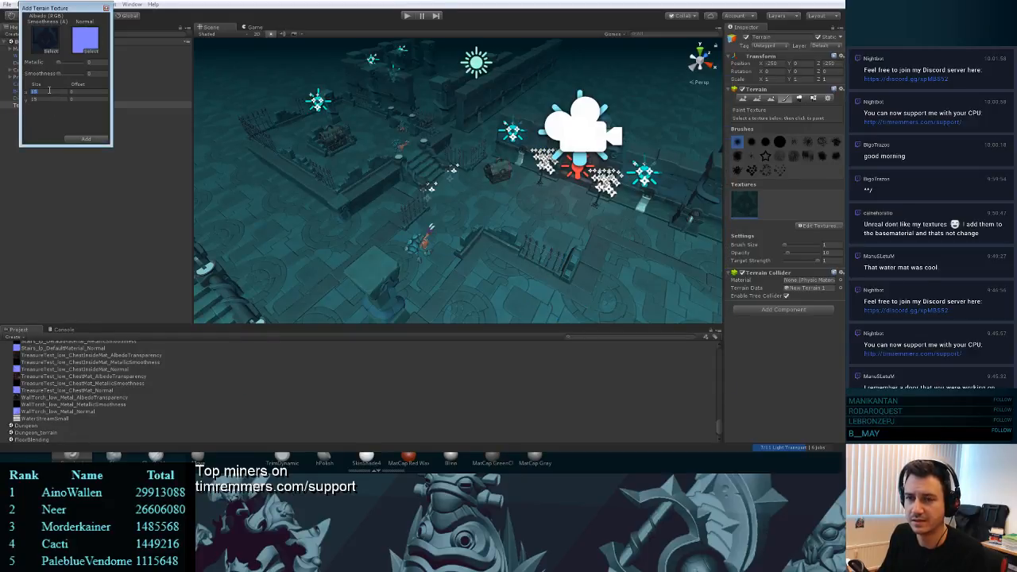
pyautogui.click(86, 139)
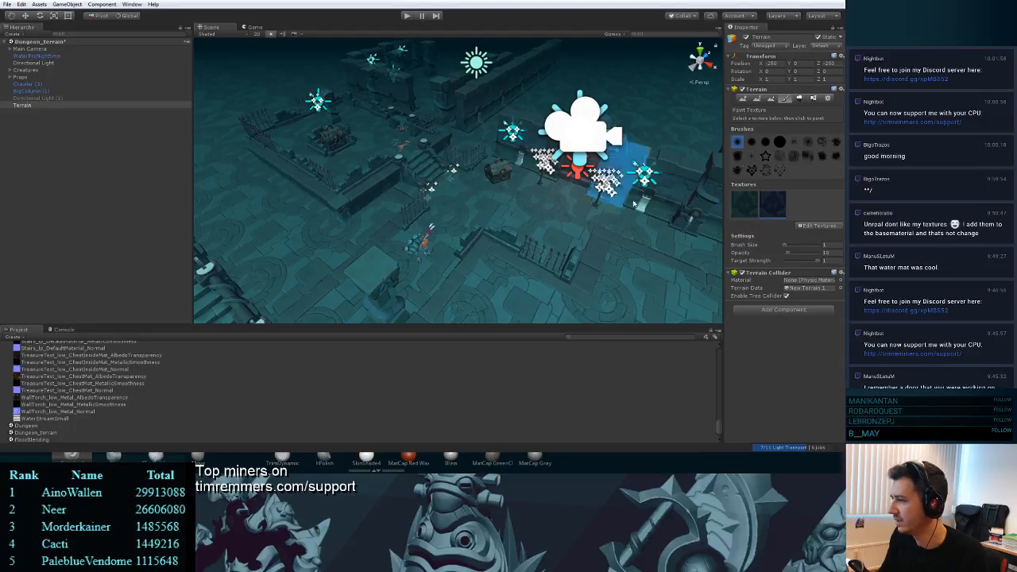
# - Try painting the dark blue floor texture across the courtyard, and undo the painting
pyautogui.moveTo(521, 209)
pyautogui.mouseDown()
pyautogui.moveTo(489, 220)
pyautogui.moveTo(536, 188)
pyautogui.moveTo(443, 196)
pyautogui.moveTo(477, 193)
pyautogui.moveTo(390, 239)
pyautogui.moveTo(420, 257)
pyautogui.moveTo(416, 216)
pyautogui.moveTo(524, 192)
pyautogui.moveTo(421, 256)
pyautogui.moveTo(591, 240)
pyautogui.moveTo(544, 264)
pyautogui.moveTo(555, 220)
pyautogui.moveTo(488, 184)
pyautogui.moveTo(442, 196)
pyautogui.moveTo(377, 141)
pyautogui.moveTo(408, 169)
pyautogui.moveTo(377, 210)
pyautogui.mouseUp()
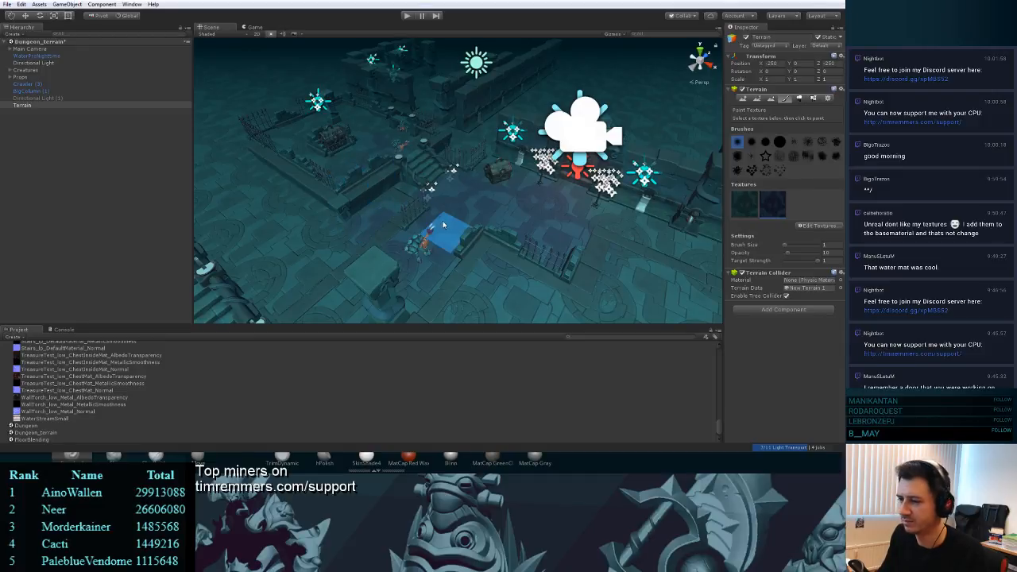
pyautogui.hotkey('ctrl', 'z')
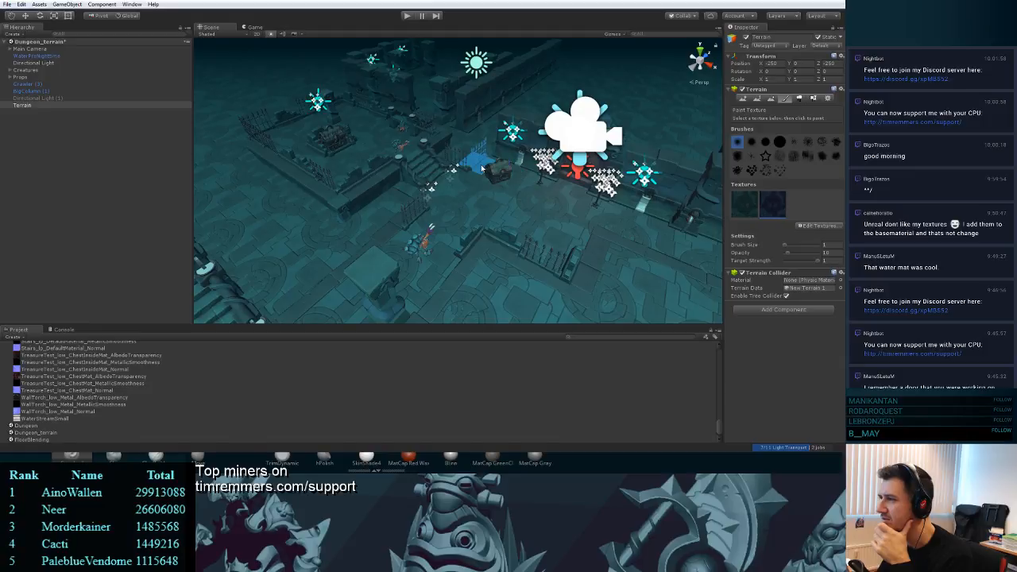
# - Try scaling the terrain to 0.5 on the X, Y and Z axes
pyautogui.click(777, 80)
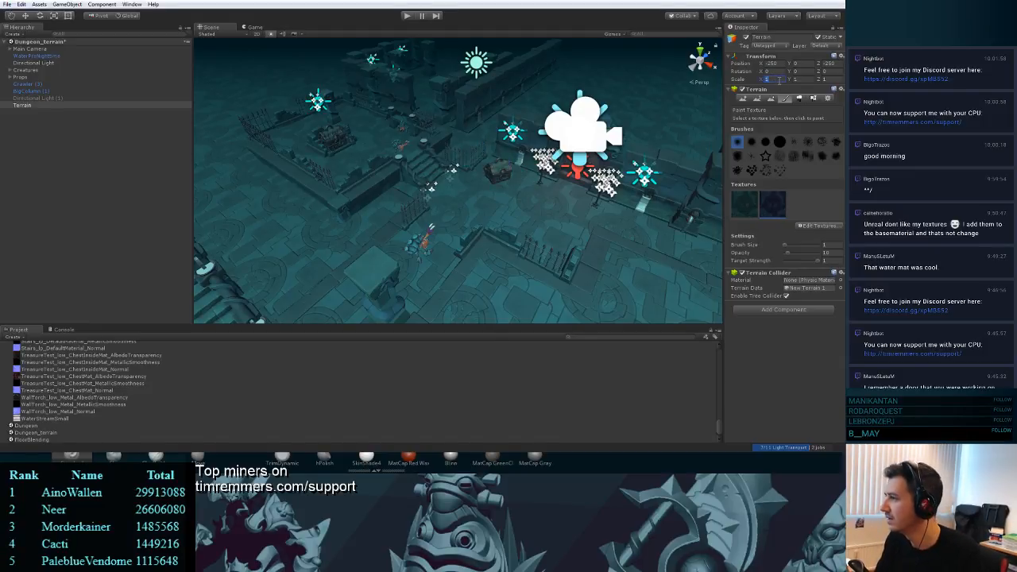
pyautogui.write('0.5')
pyautogui.press('Tab')
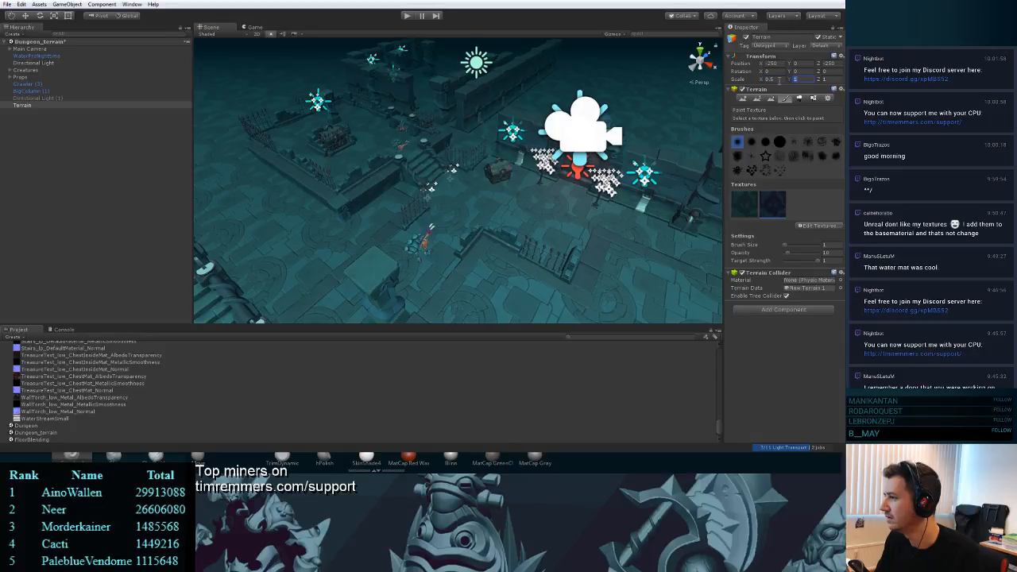
pyautogui.write('0.5')
pyautogui.press('Tab')
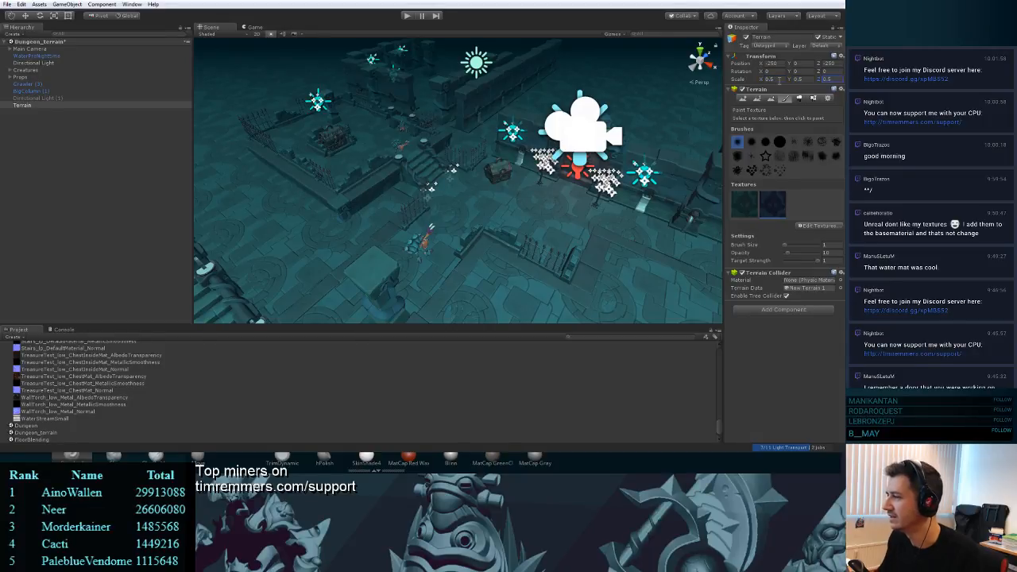
# - Reset the terrain's scale to 1 on all three axes
pyautogui.click(780, 80)
pyautogui.write('1')
pyautogui.press('Tab')
pyautogui.write('11')
pyautogui.press('Tab')
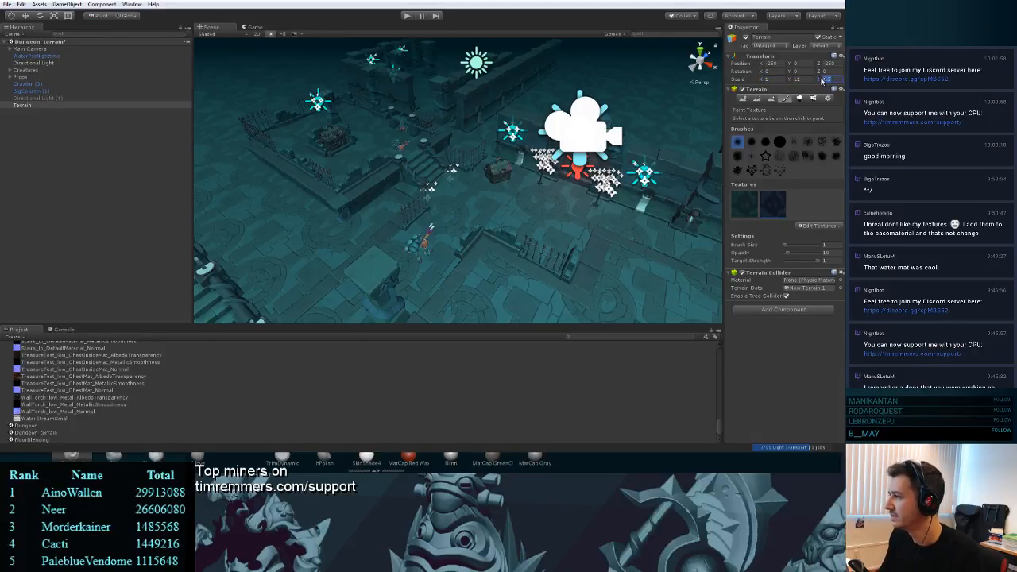
pyautogui.write('1')
pyautogui.click(804, 80)
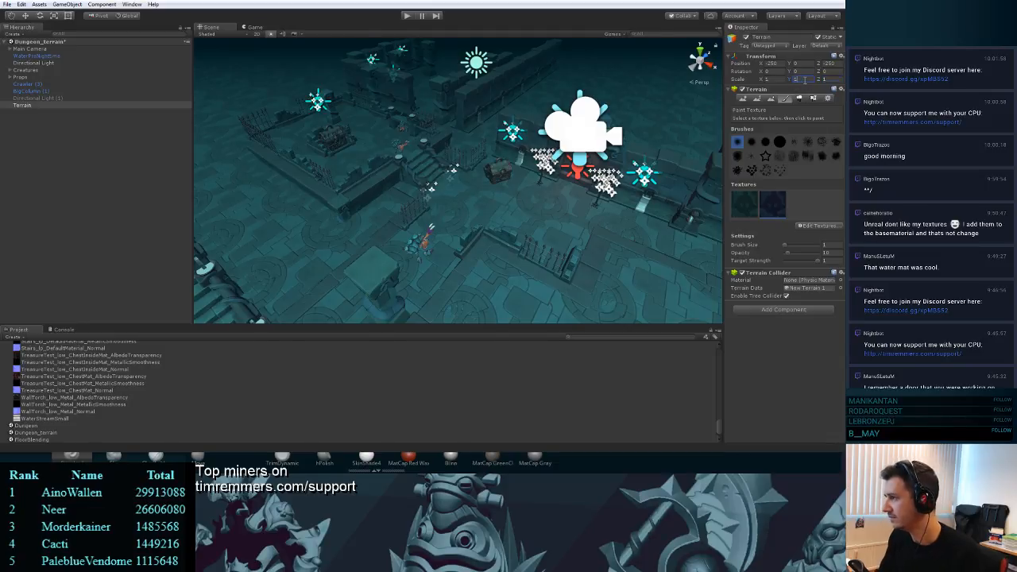
# - Set the terrain width and terrain length to 100 in the terrain's resolution settings
pyautogui.click(826, 98)
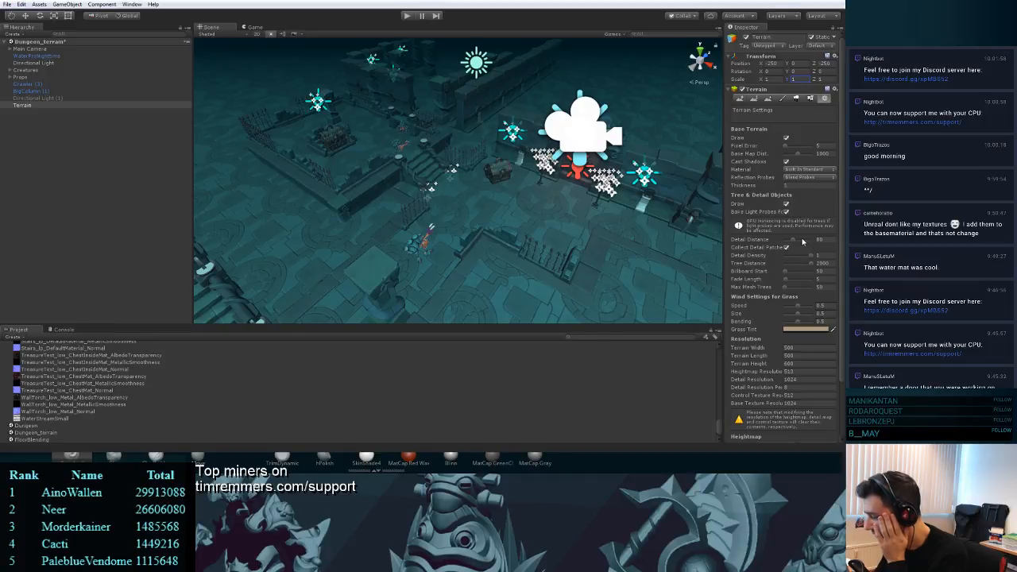
pyautogui.scroll(-2, 805, 268)
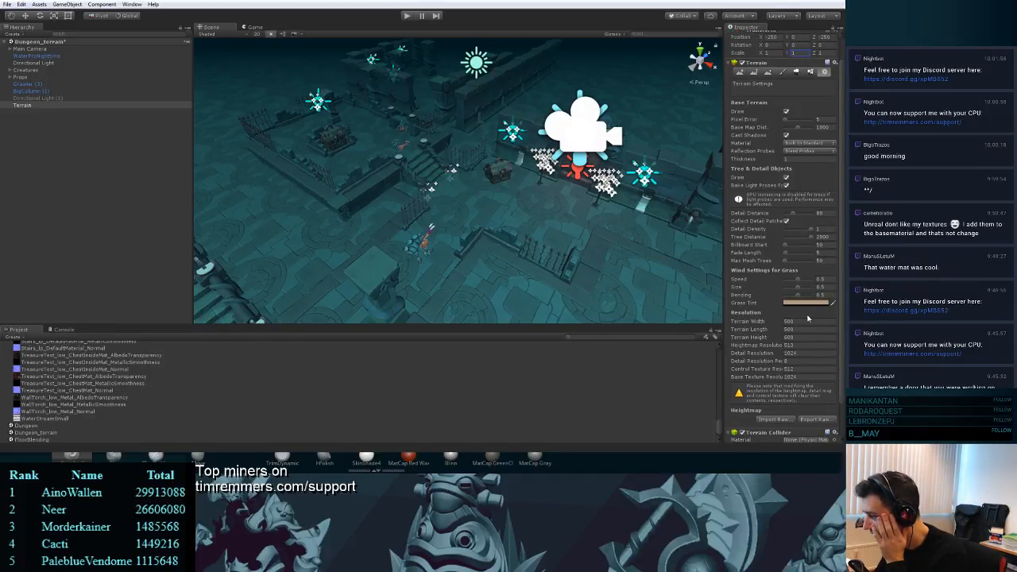
pyautogui.click(805, 322)
pyautogui.doubleClick(793, 323)
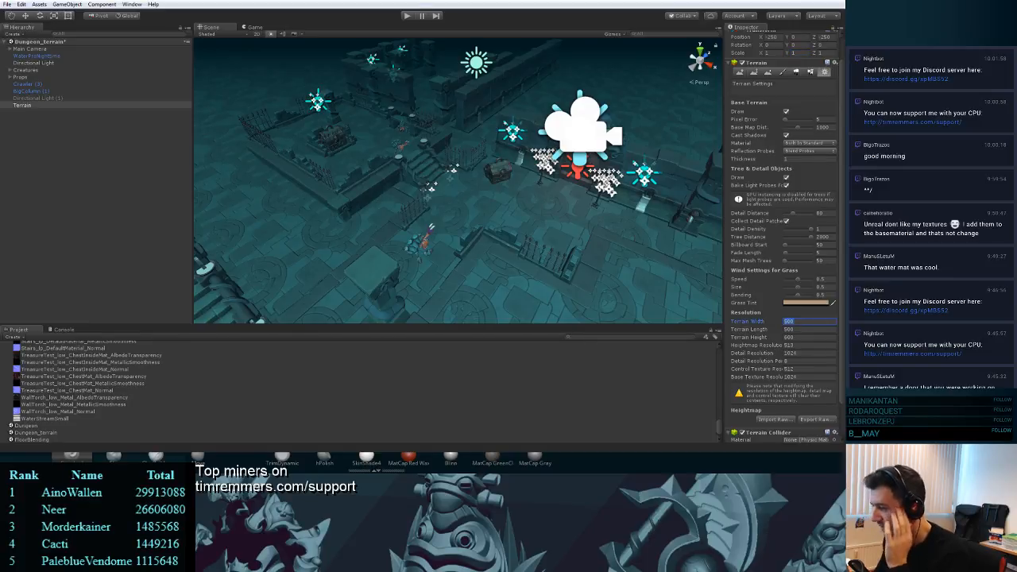
pyautogui.write('100')
pyautogui.press('Tab')
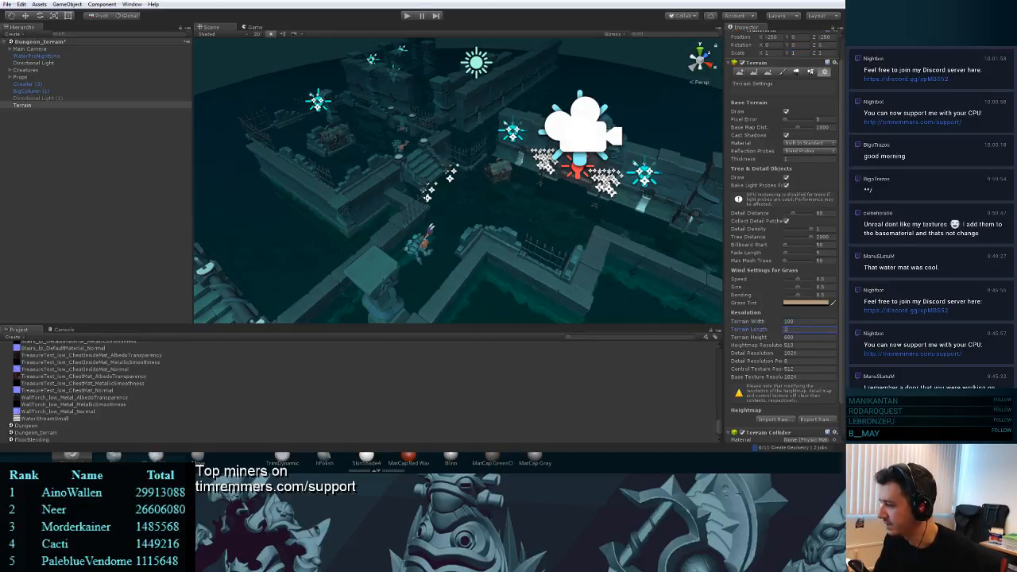
pyautogui.write('100')
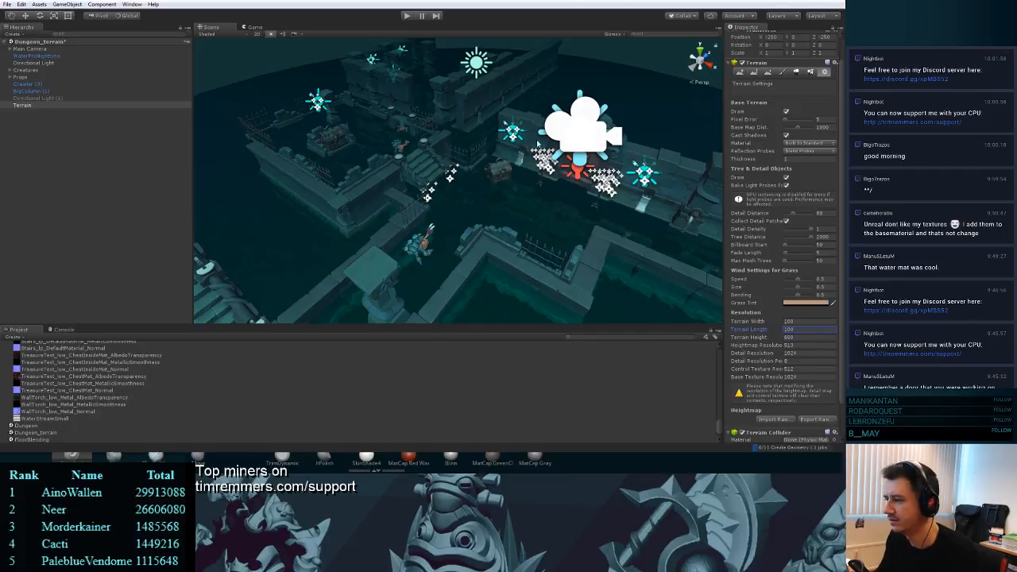
# - Set the terrain's X and Z position to 0
pyautogui.moveTo(525, 163)
pyautogui.mouseDown(button='right')
pyautogui.moveTo(487, 184)
pyautogui.moveTo(529, 148)
pyautogui.moveTo(575, 145)
pyautogui.moveTo(529, 142)
pyautogui.moveTo(564, 129)
pyautogui.moveTo(497, 148)
pyautogui.moveTo(532, 159)
pyautogui.mouseUp(button='right')
pyautogui.hotkey('shift', 'w')
pyautogui.click(828, 97)
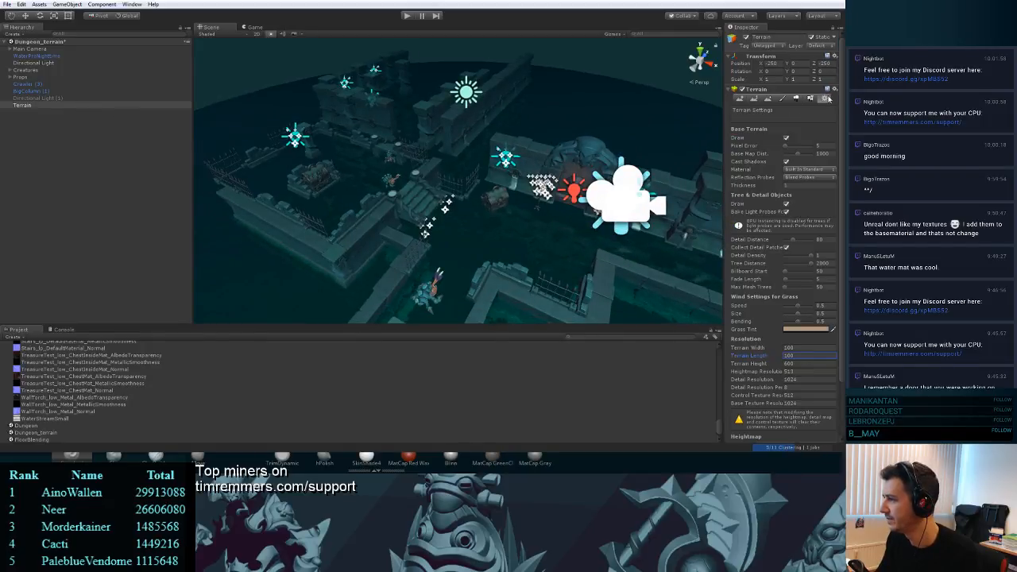
pyautogui.press('f')
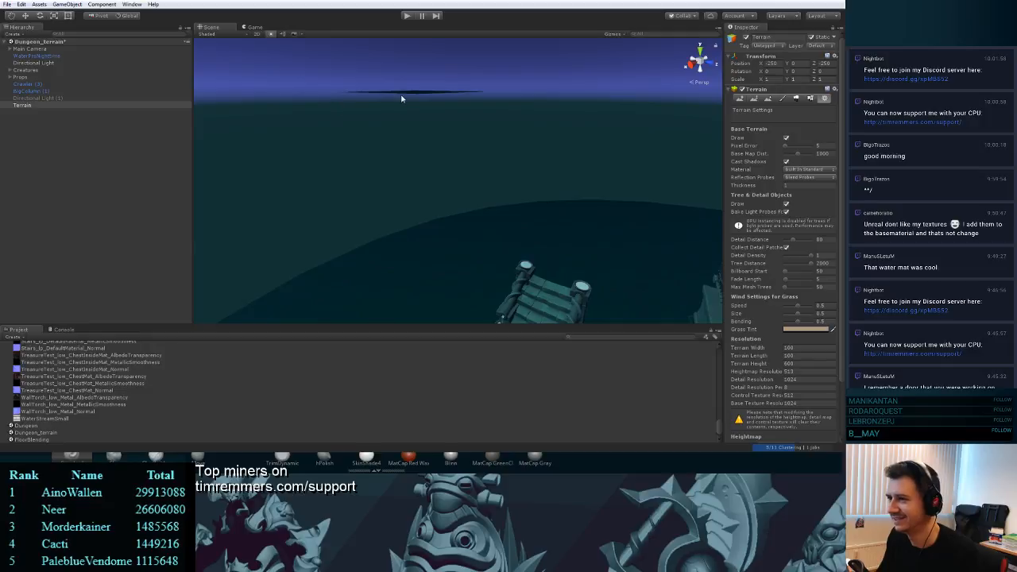
pyautogui.click(779, 63)
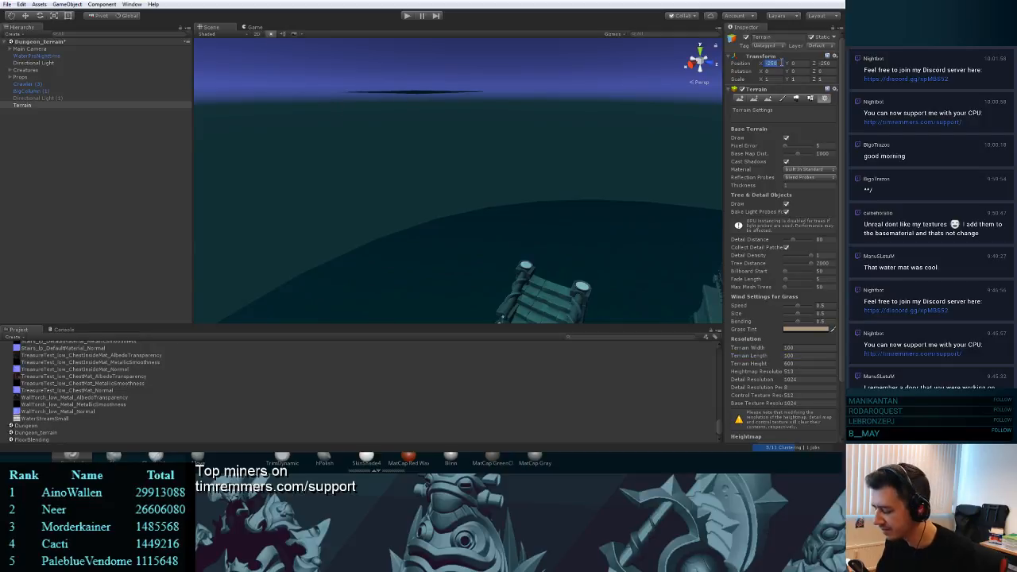
pyautogui.write('0')
pyautogui.press('Return')
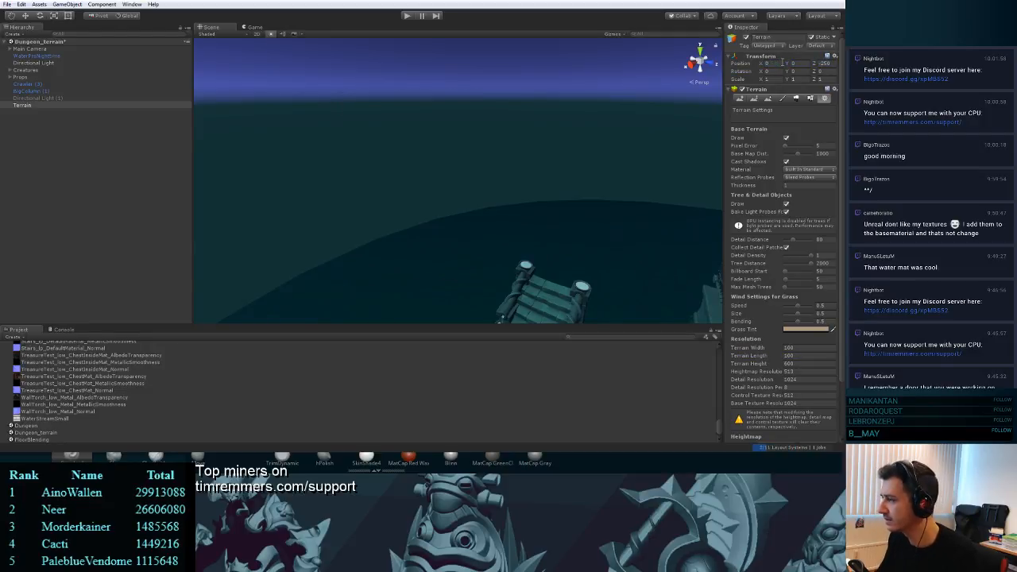
pyautogui.click(825, 63)
pyautogui.write('0')
pyautogui.press('Return')
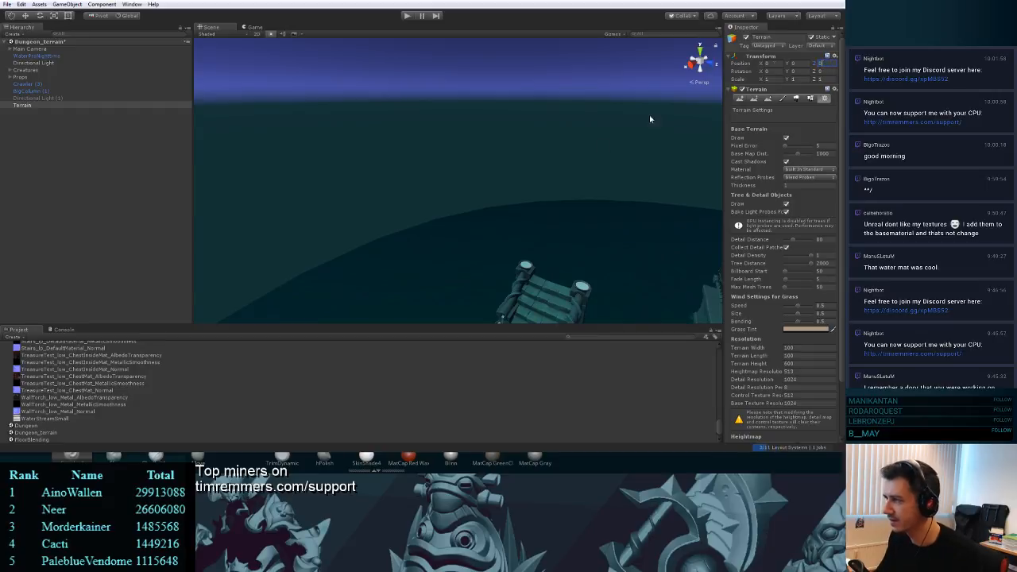
# - Centre the terrain under the dungeon by setting its X and Z position to -50
pyautogui.moveTo(524, 155); pyautogui.dragTo(670, 163, button='right')
pyautogui.hotkey('shift', 'e')
pyautogui.press('w')
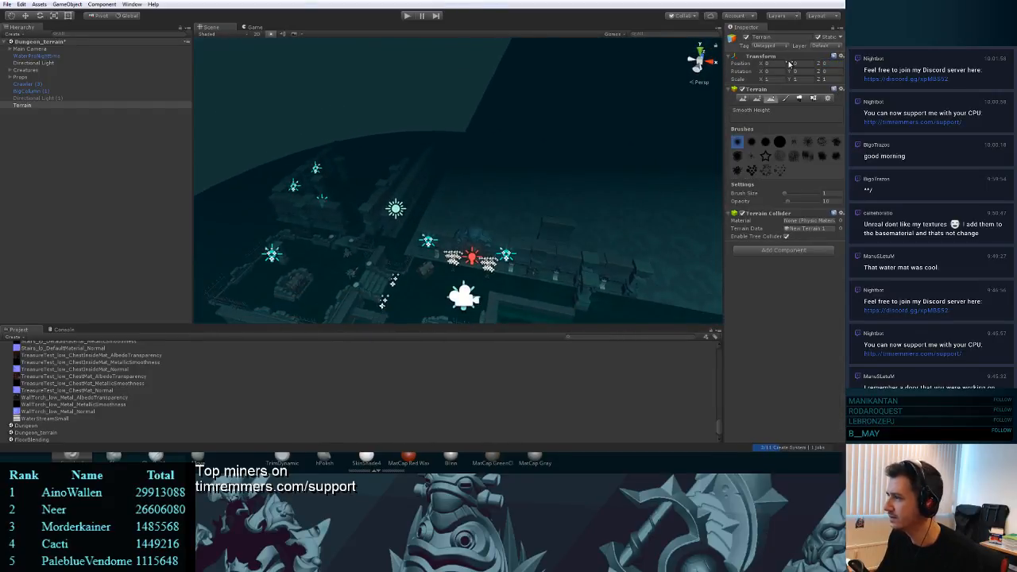
pyautogui.click(777, 65)
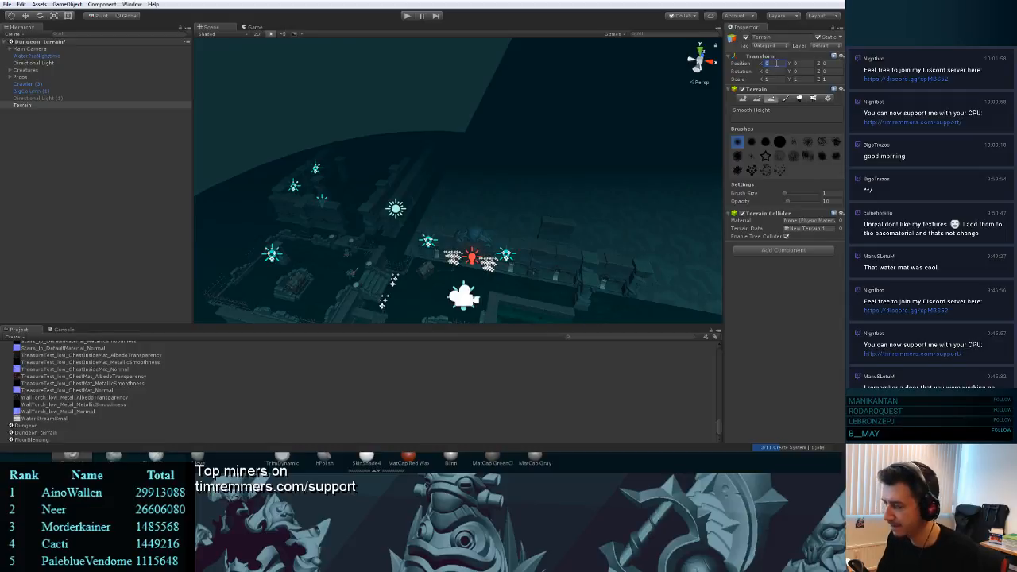
pyautogui.write('-50')
pyautogui.press('Tab')
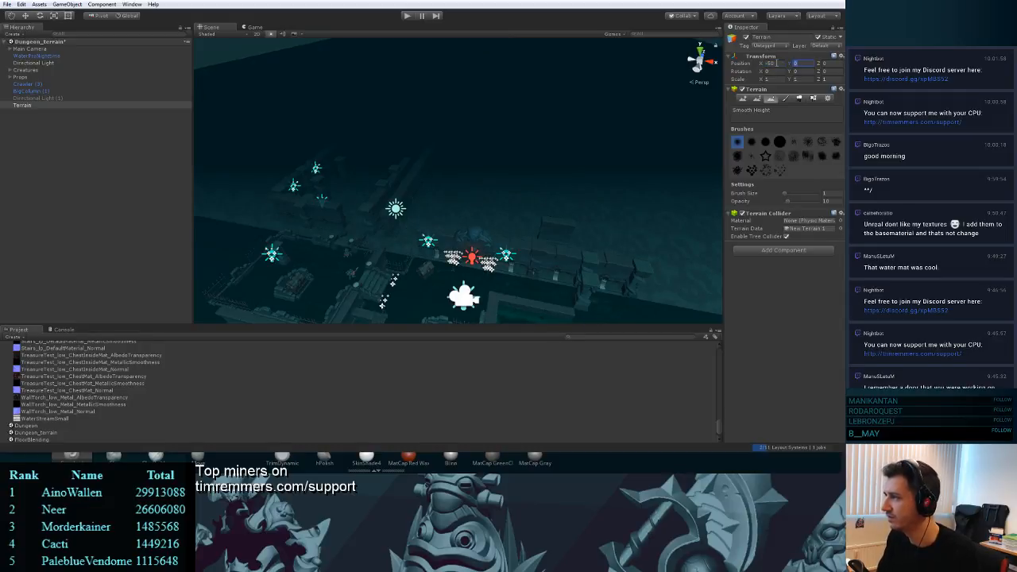
pyautogui.press('Tab')
pyautogui.write('-50')
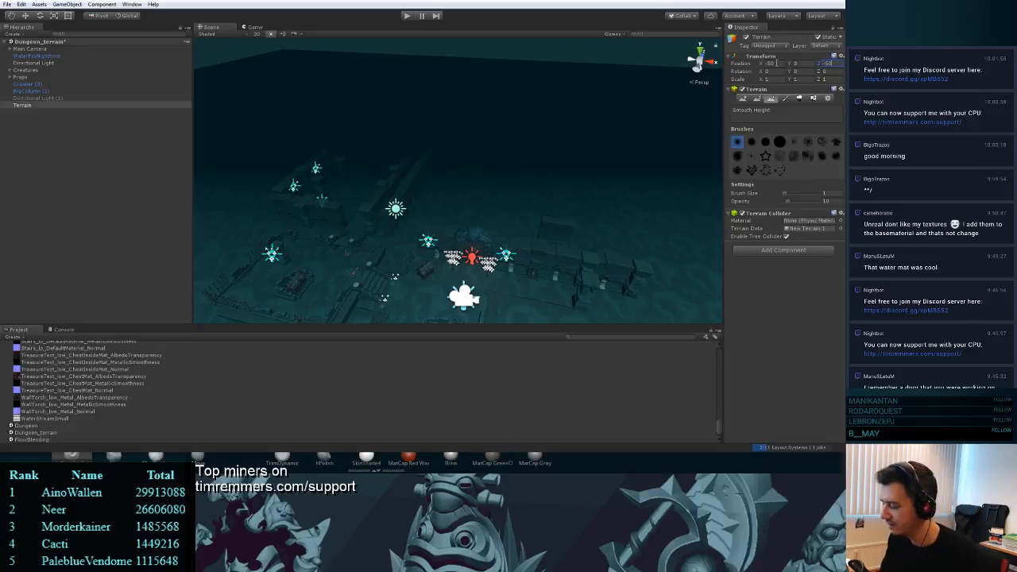
# - Switch the terrain to the Paint Height tool and set its target height to 10
pyautogui.click(827, 99)
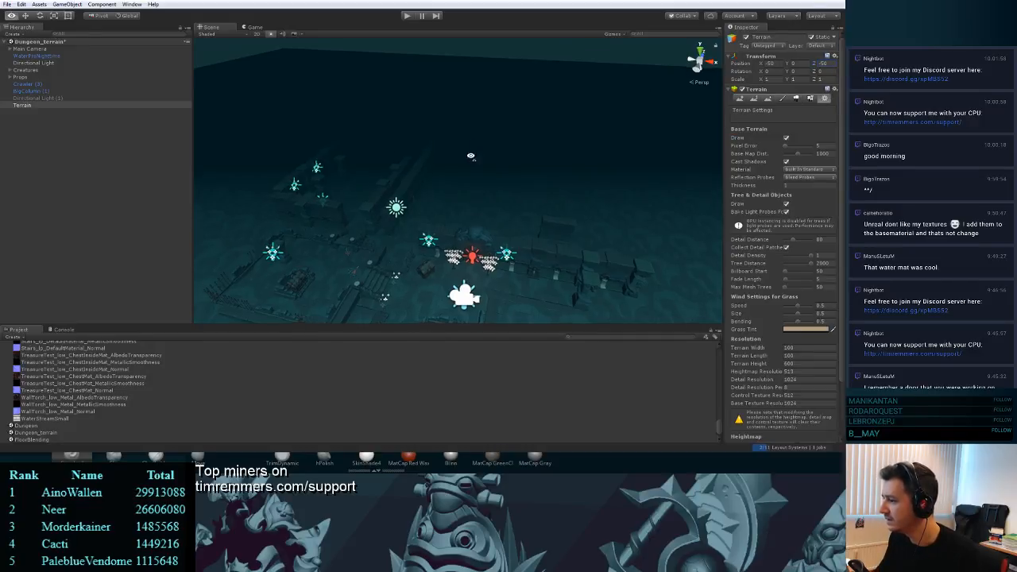
pyautogui.press('w')
pyautogui.moveTo(469, 156); pyautogui.dragTo(421, 156, button='right')
pyautogui.press('s')
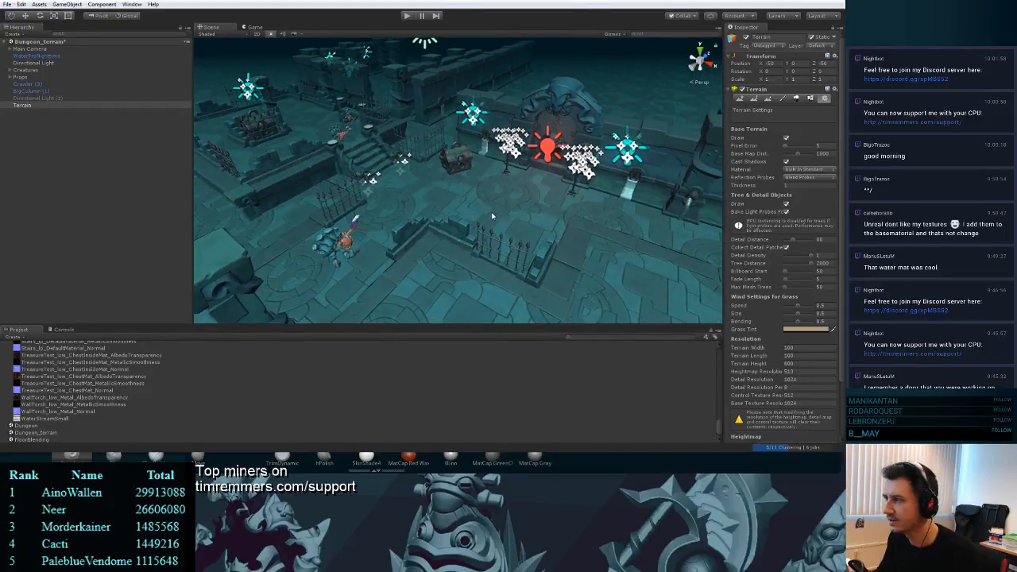
pyautogui.click(785, 98)
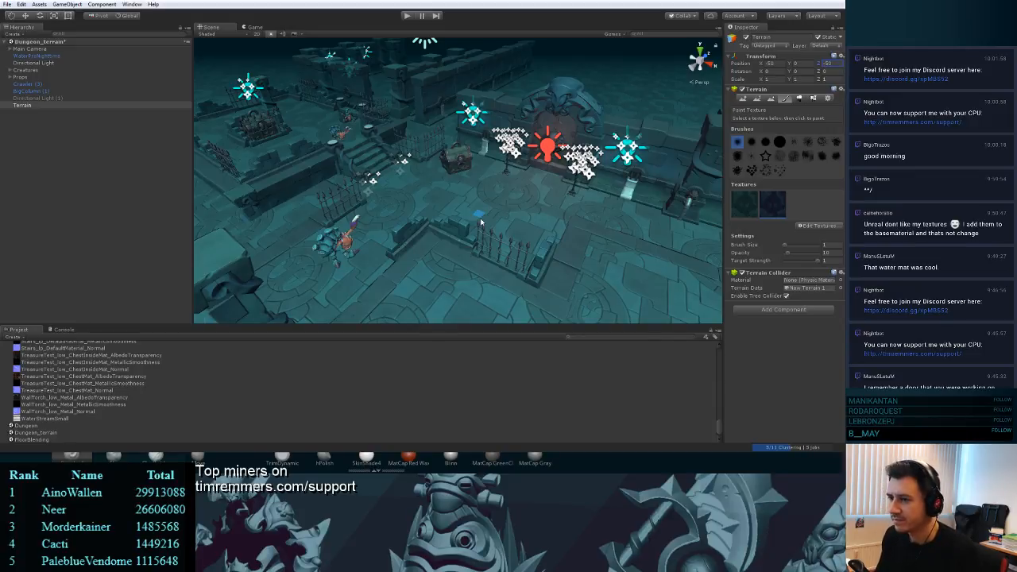
pyautogui.click(758, 99)
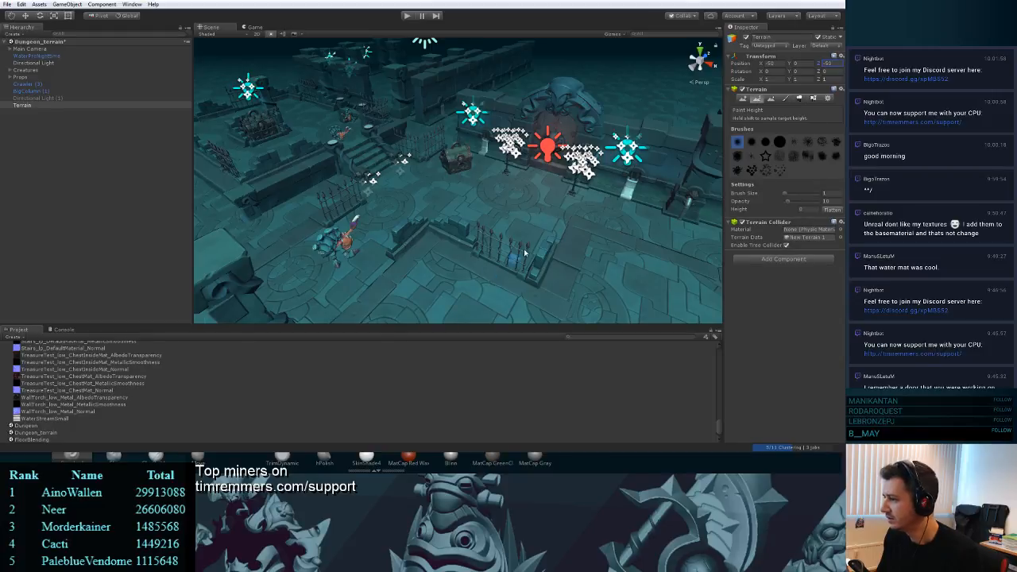
pyautogui.click(809, 209)
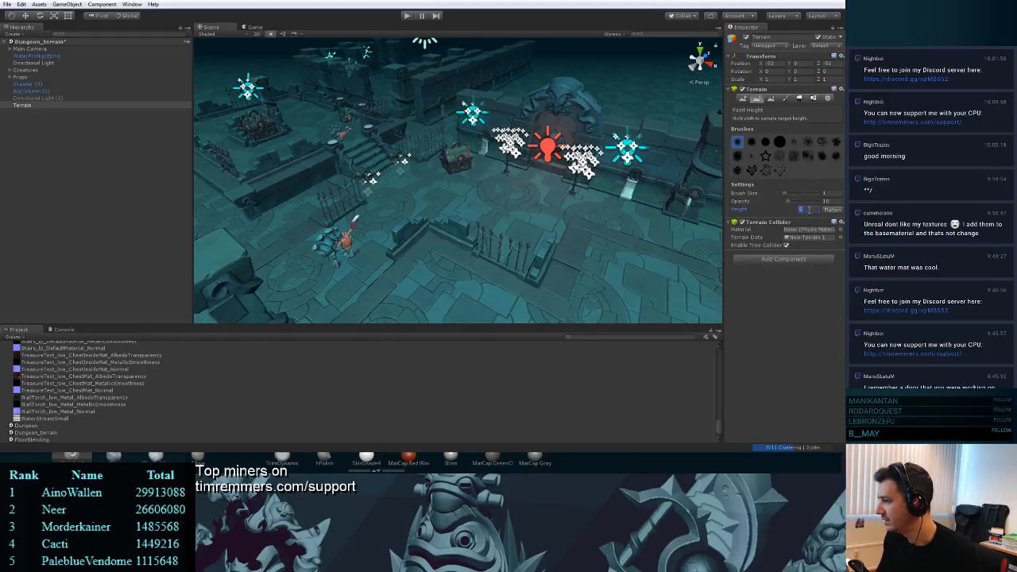
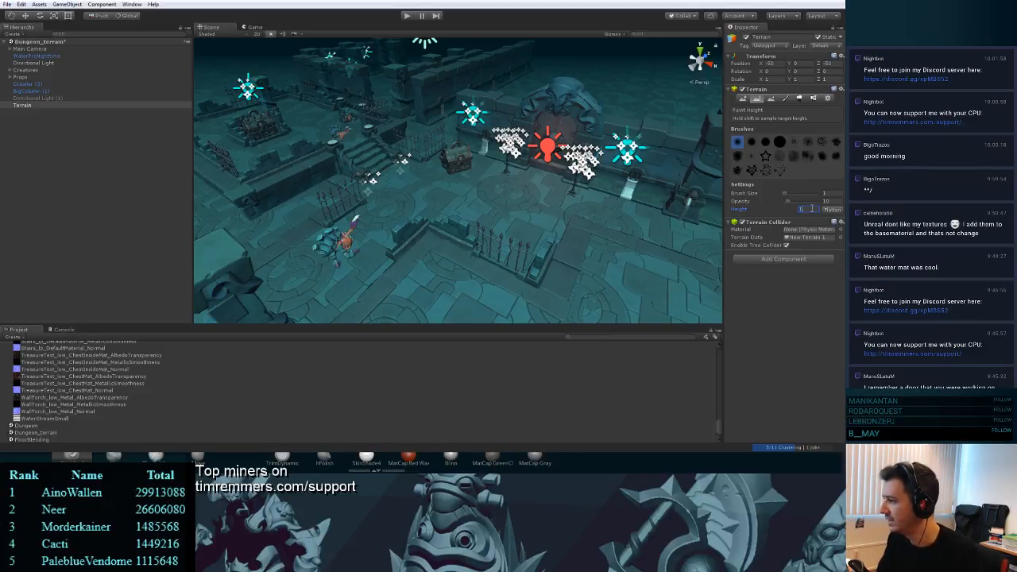
# - Set the terrain's Y position to -10
pyautogui.click(803, 63)
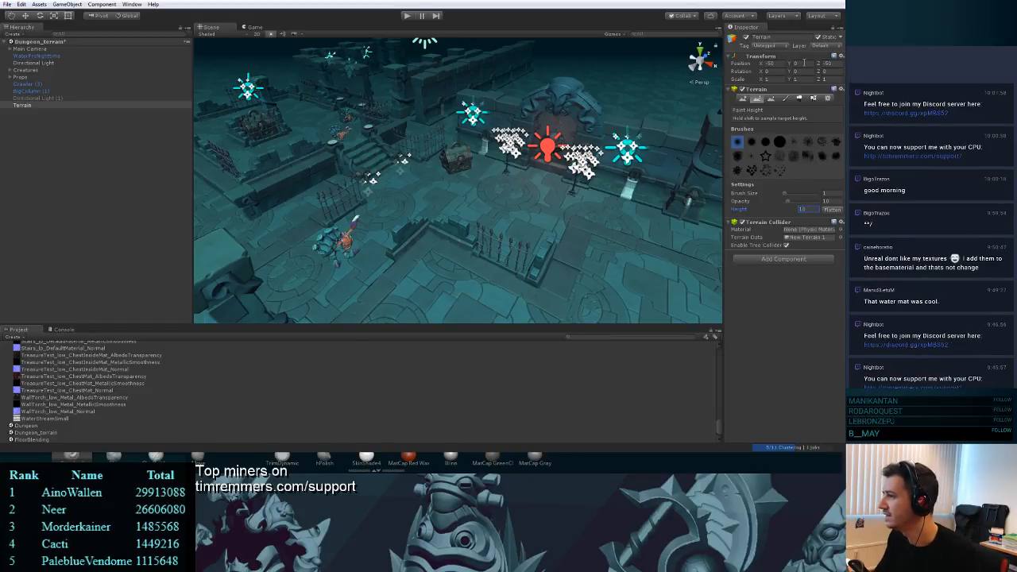
pyautogui.write('-10')
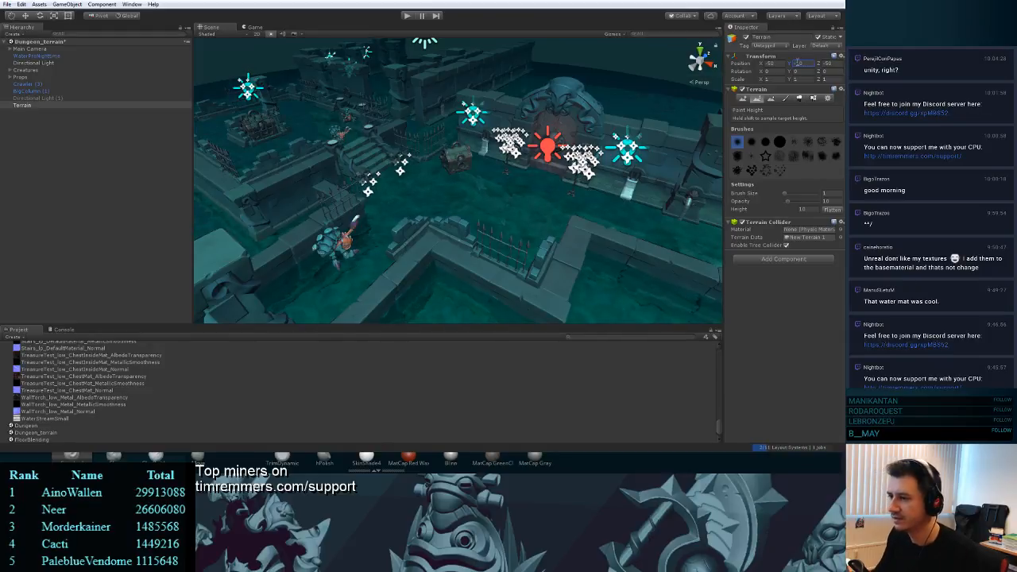
pyautogui.keyDown('alt'); pyautogui.moveTo(506, 200); pyautogui.dragTo(505, 240); pyautogui.keyUp('alt')
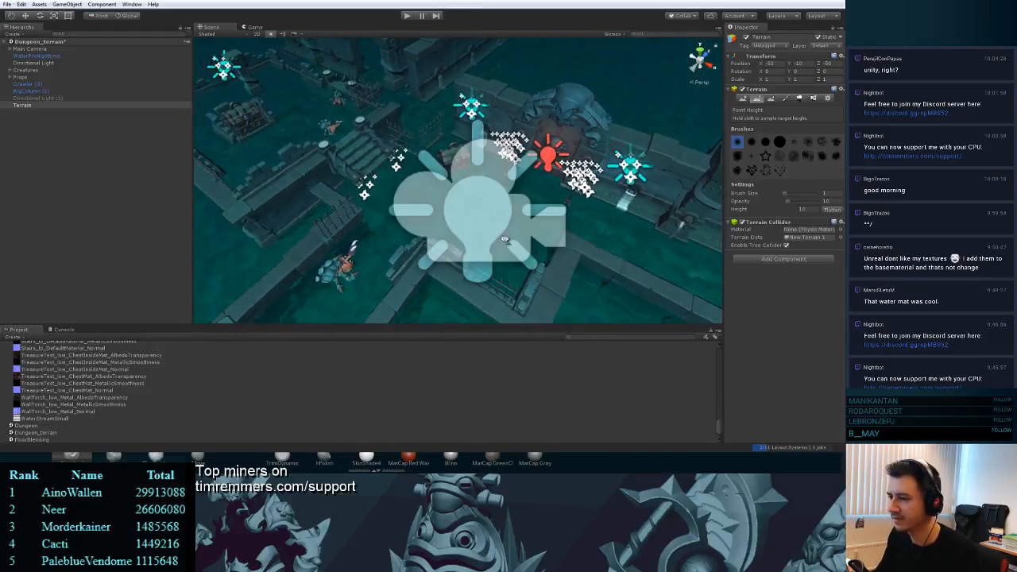
pyautogui.scroll(6, 475, 237)
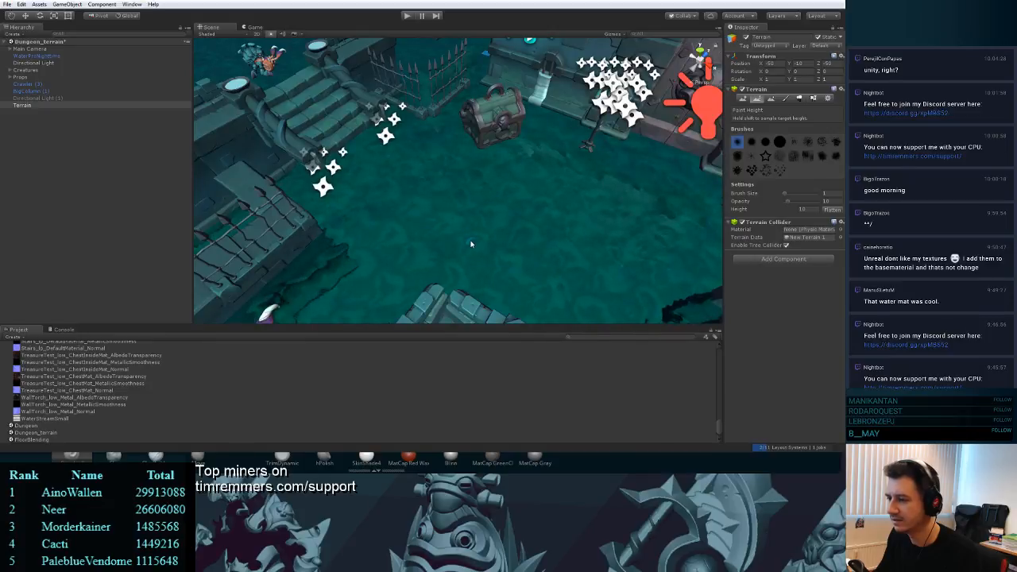
# - Try raising the courtyard floor beside the chest with a height brush of size 41, and undo the stroke
pyautogui.moveTo(784, 193); pyautogui.dragTo(799, 196)
pyautogui.moveTo(545, 227)
pyautogui.mouseDown()
pyautogui.moveTo(470, 224)
pyautogui.moveTo(623, 289)
pyautogui.mouseUp()
pyautogui.moveTo(623, 289)
pyautogui.mouseDown(button='right')
pyautogui.moveTo(622, 256)
pyautogui.moveTo(601, 291)
pyautogui.mouseUp(button='right')
pyautogui.press('s')
pyautogui.moveTo(524, 233); pyautogui.dragTo(540, 253, button='right')
pyautogui.moveTo(493, 215); pyautogui.dragTo(500, 195)
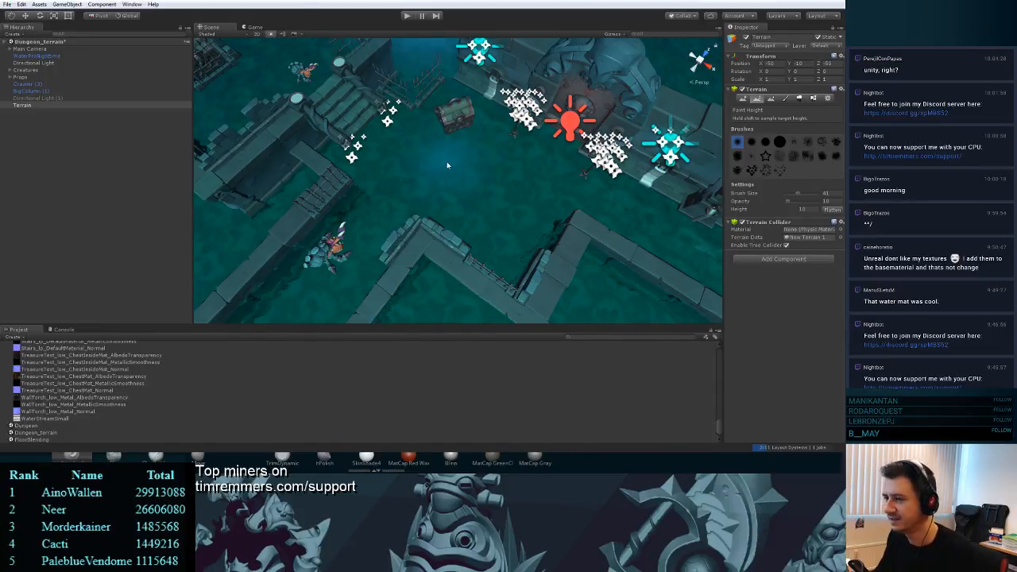
pyautogui.moveTo(447, 162)
pyautogui.mouseDown()
pyautogui.moveTo(490, 170)
pyautogui.moveTo(350, 187)
pyautogui.moveTo(583, 185)
pyautogui.mouseUp()
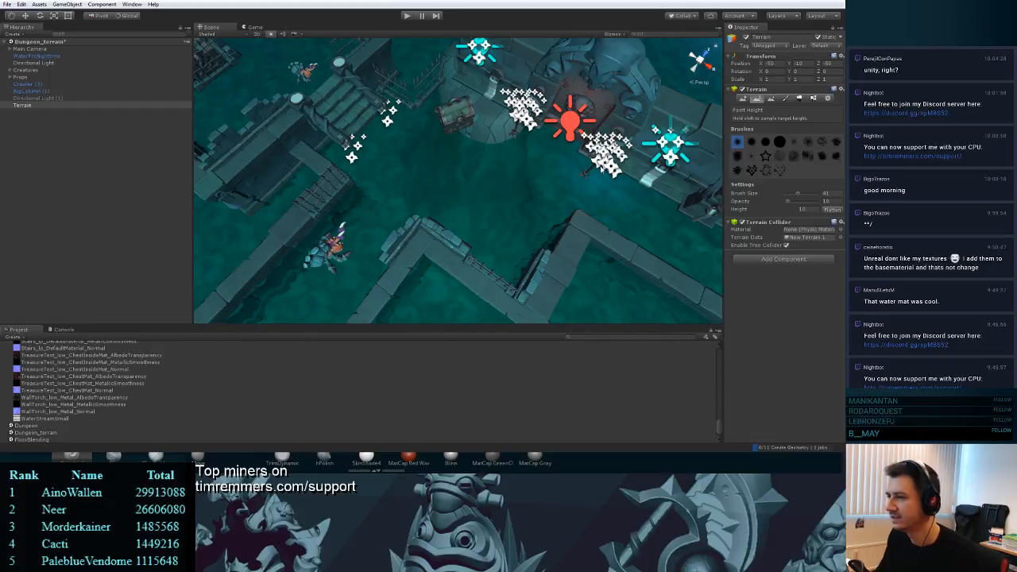
pyautogui.hotkey('ctrl', 'z')
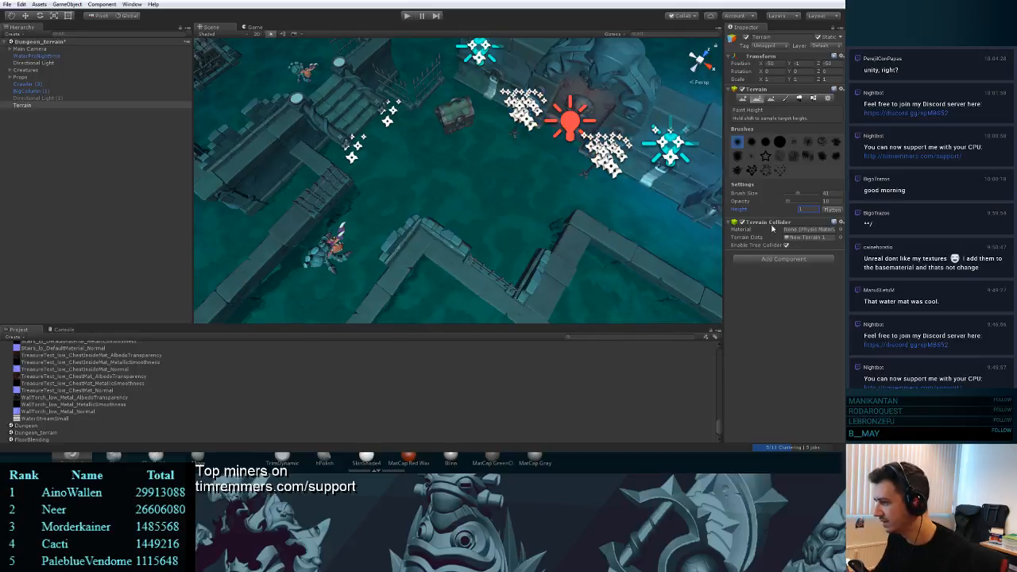
# - Set the terrain's Y position to -1 and paint the chest courtyard floor to height 1 with brush size 5 and opacity 100
pyautogui.moveTo(798, 193); pyautogui.dragTo(818, 201)
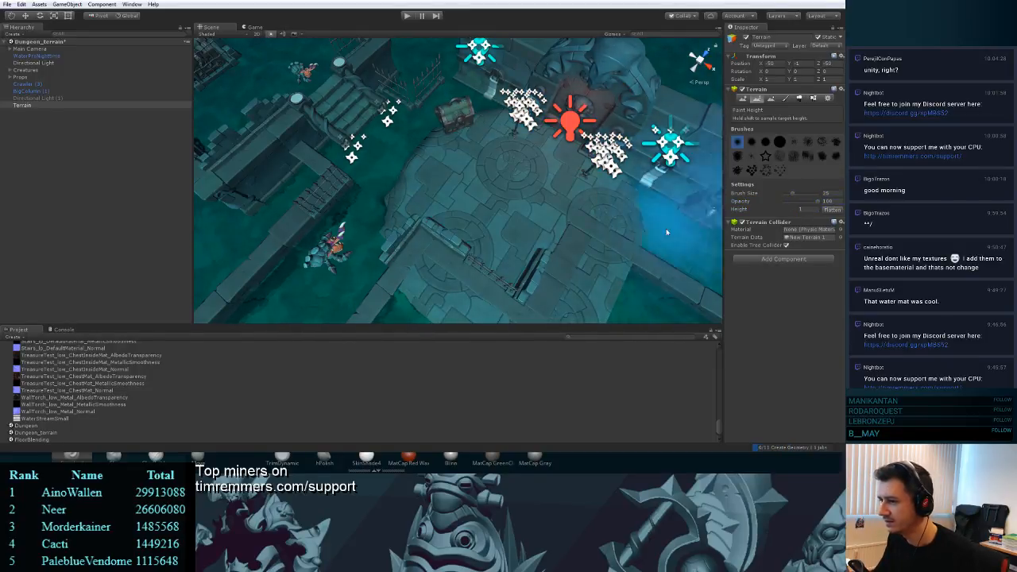
pyautogui.hotkey('ctrl', 'z')
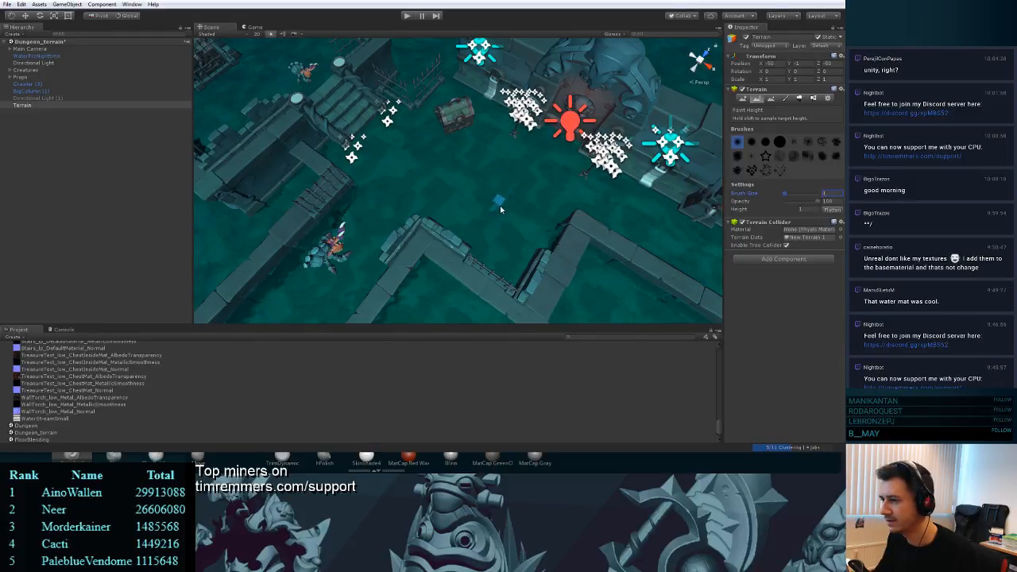
pyautogui.moveTo(501, 209)
pyautogui.mouseDown()
pyautogui.moveTo(474, 207)
pyautogui.moveTo(532, 241)
pyautogui.mouseUp()
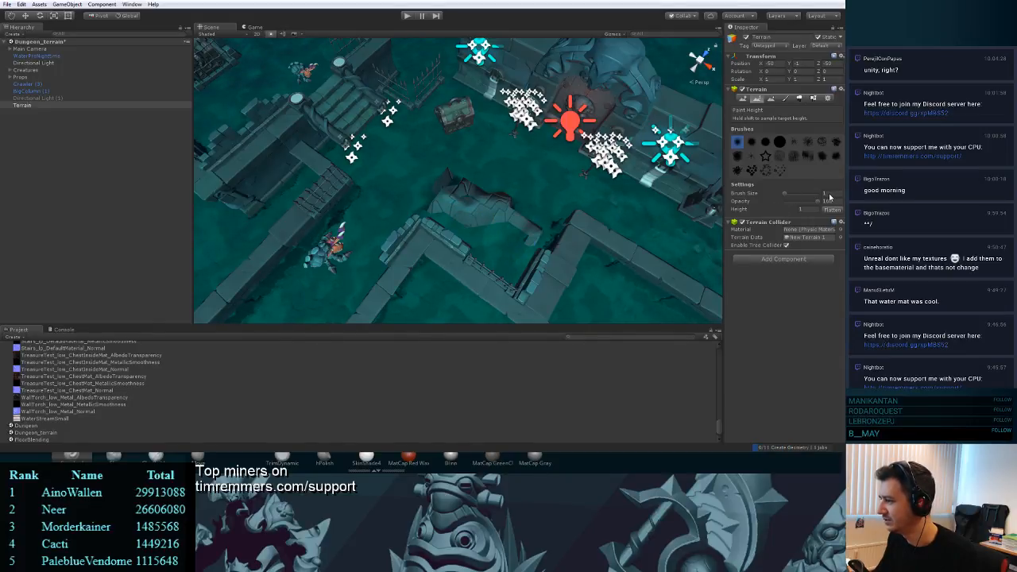
pyautogui.moveTo(501, 213)
pyautogui.mouseDown()
pyautogui.moveTo(469, 191)
pyautogui.moveTo(433, 198)
pyautogui.moveTo(509, 239)
pyautogui.moveTo(438, 237)
pyautogui.moveTo(520, 272)
pyautogui.moveTo(476, 188)
pyautogui.moveTo(554, 235)
pyautogui.moveTo(545, 267)
pyautogui.moveTo(576, 182)
pyautogui.moveTo(500, 114)
pyautogui.moveTo(489, 131)
pyautogui.moveTo(457, 104)
pyautogui.moveTo(409, 147)
pyautogui.moveTo(390, 128)
pyautogui.moveTo(326, 134)
pyautogui.moveTo(354, 175)
pyautogui.moveTo(387, 181)
pyautogui.moveTo(367, 258)
pyautogui.moveTo(322, 230)
pyautogui.moveTo(355, 268)
pyautogui.mouseUp()
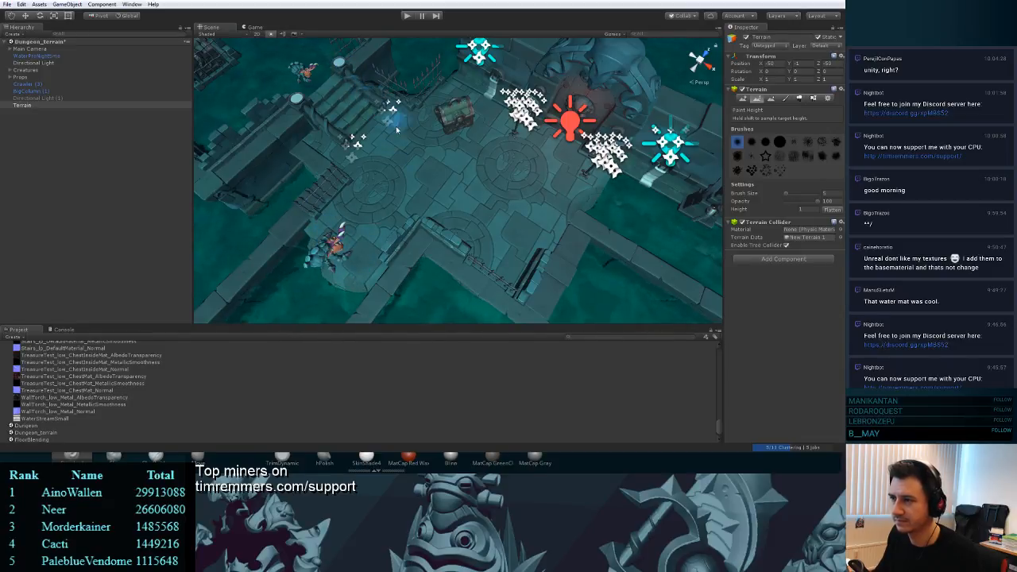
# - Try painting the ground at the top of the stairs to heights 3 and 2, undoing each stroke
pyautogui.moveTo(464, 169)
pyautogui.mouseDown(button='right')
pyautogui.moveTo(444, 137)
pyautogui.moveTo(486, 243)
pyautogui.moveTo(477, 188)
pyautogui.moveTo(481, 199)
pyautogui.moveTo(452, 139)
pyautogui.moveTo(538, 254)
pyautogui.moveTo(525, 159)
pyautogui.moveTo(517, 150)
pyautogui.moveTo(483, 182)
pyautogui.moveTo(482, 155)
pyautogui.mouseUp(button='right')
pyautogui.press('w')
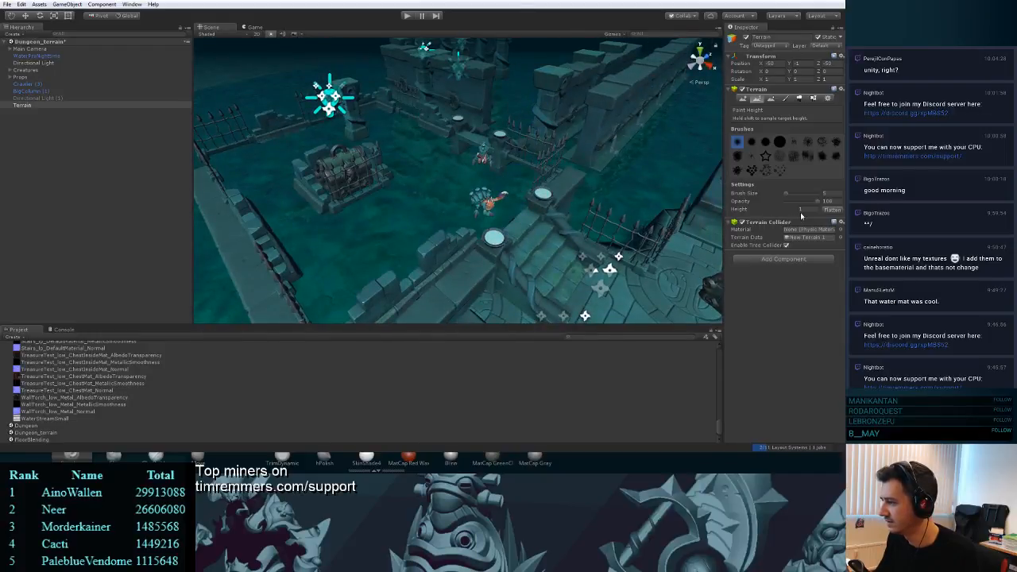
pyautogui.write('3')
pyautogui.moveTo(482, 154); pyautogui.dragTo(482, 243)
pyautogui.hotkey('ctrl', 'z')
pyautogui.write('2')
pyautogui.moveTo(502, 177); pyautogui.dragTo(511, 232)
pyautogui.hotkey('ctrl', 'z')
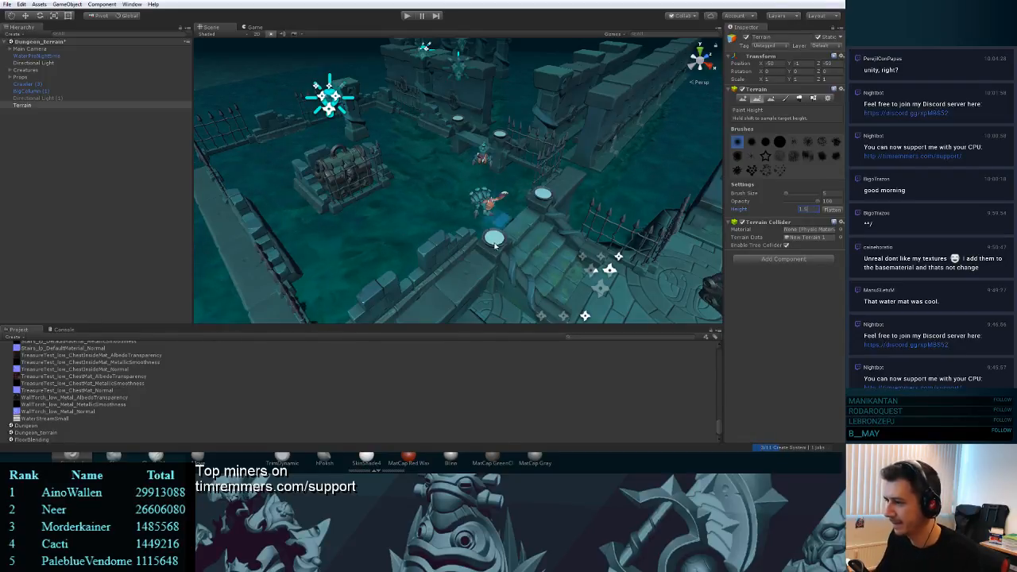
# - Paint the whole walled platform floor at the top of the stairs to height 1.5
pyautogui.moveTo(494, 246)
pyautogui.mouseDown()
pyautogui.moveTo(538, 248)
pyautogui.moveTo(457, 227)
pyautogui.moveTo(518, 218)
pyautogui.mouseUp()
pyautogui.moveTo(519, 220); pyautogui.dragTo(618, 287, button='right')
pyautogui.moveTo(448, 191)
pyautogui.mouseDown()
pyautogui.moveTo(419, 198)
pyautogui.moveTo(442, 144)
pyautogui.moveTo(393, 131)
pyautogui.moveTo(353, 155)
pyautogui.moveTo(397, 159)
pyautogui.moveTo(357, 182)
pyautogui.moveTo(367, 210)
pyautogui.mouseUp()
pyautogui.moveTo(366, 210)
pyautogui.mouseDown(button='right')
pyautogui.moveTo(400, 173)
pyautogui.moveTo(435, 213)
pyautogui.mouseUp(button='right')
pyautogui.moveTo(490, 230); pyautogui.dragTo(483, 245, button='right')
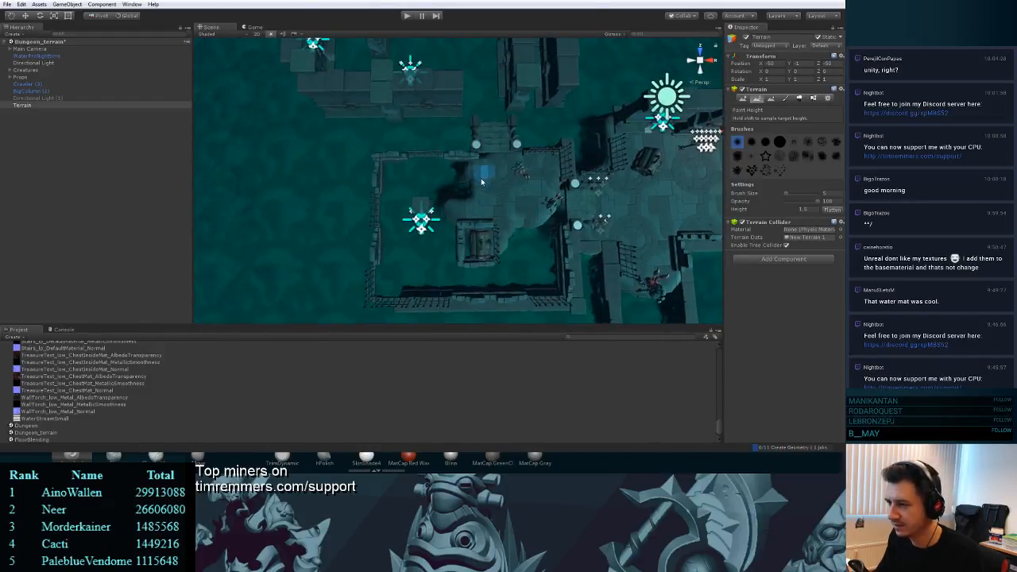
pyautogui.moveTo(480, 178)
pyautogui.mouseDown()
pyautogui.moveTo(415, 169)
pyautogui.moveTo(388, 193)
pyautogui.moveTo(441, 199)
pyautogui.moveTo(394, 214)
pyautogui.moveTo(388, 286)
pyautogui.moveTo(429, 238)
pyautogui.moveTo(425, 288)
pyautogui.moveTo(454, 288)
pyautogui.moveTo(461, 274)
pyautogui.moveTo(474, 290)
pyautogui.moveTo(526, 272)
pyautogui.moveTo(530, 228)
pyautogui.moveTo(535, 276)
pyautogui.mouseUp()
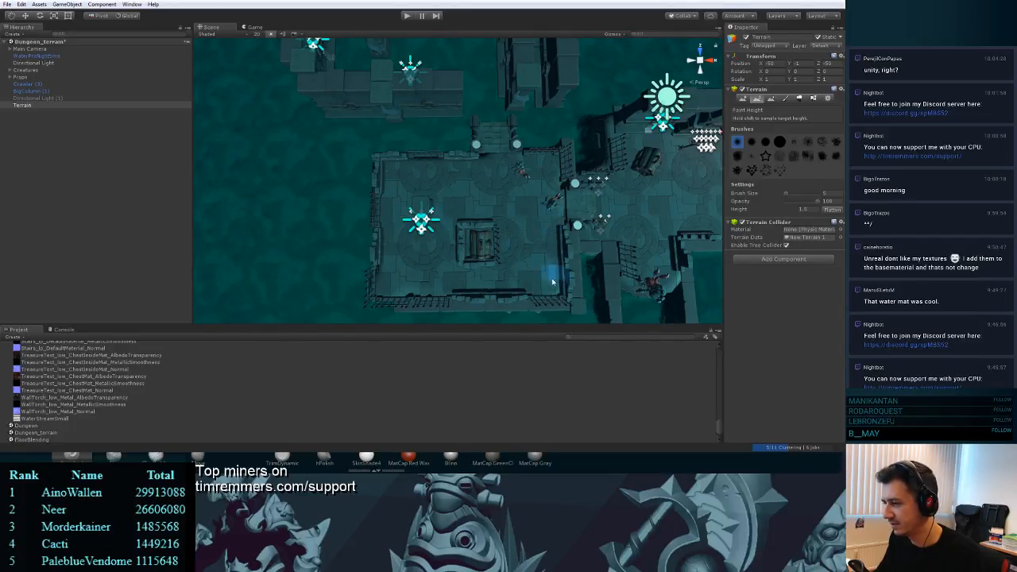
# - Lower the terrain spilling outside the outer walls of the raised platform and the courtyard to height 0
pyautogui.moveTo(568, 199)
pyautogui.mouseDown(button='right')
pyautogui.moveTo(565, 185)
pyautogui.moveTo(422, 109)
pyautogui.moveTo(437, 157)
pyautogui.moveTo(469, 155)
pyautogui.mouseUp(button='right')
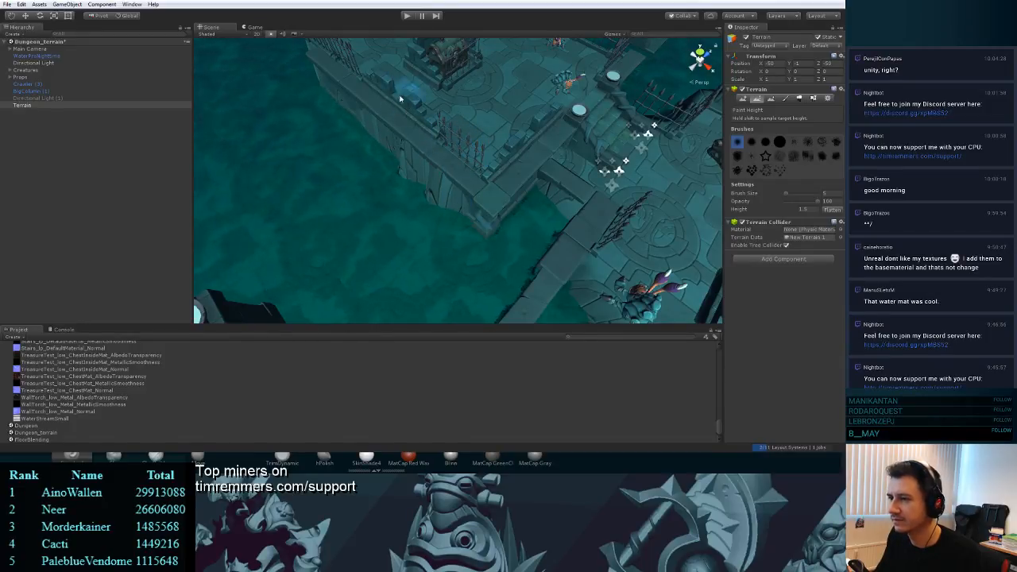
pyautogui.moveTo(395, 96); pyautogui.dragTo(427, 158, button='right')
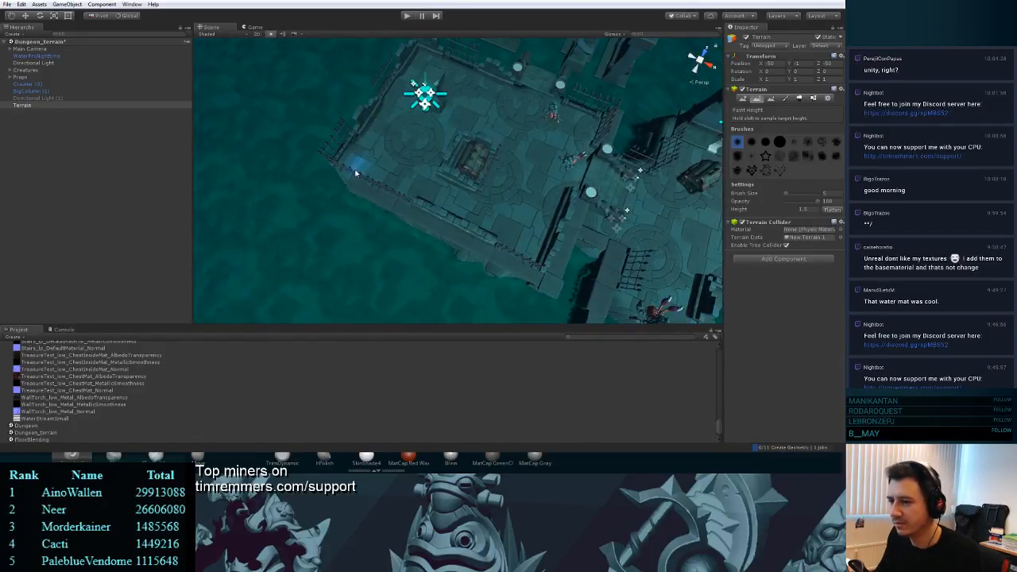
pyautogui.moveTo(513, 227)
pyautogui.keyDown('alt'); pyautogui.mouseDown()
pyautogui.moveTo(509, 209)
pyautogui.moveTo(469, 193)
pyautogui.moveTo(456, 162)
pyautogui.mouseUp(); pyautogui.keyUp('alt')
pyautogui.scroll(3, 458, 165)
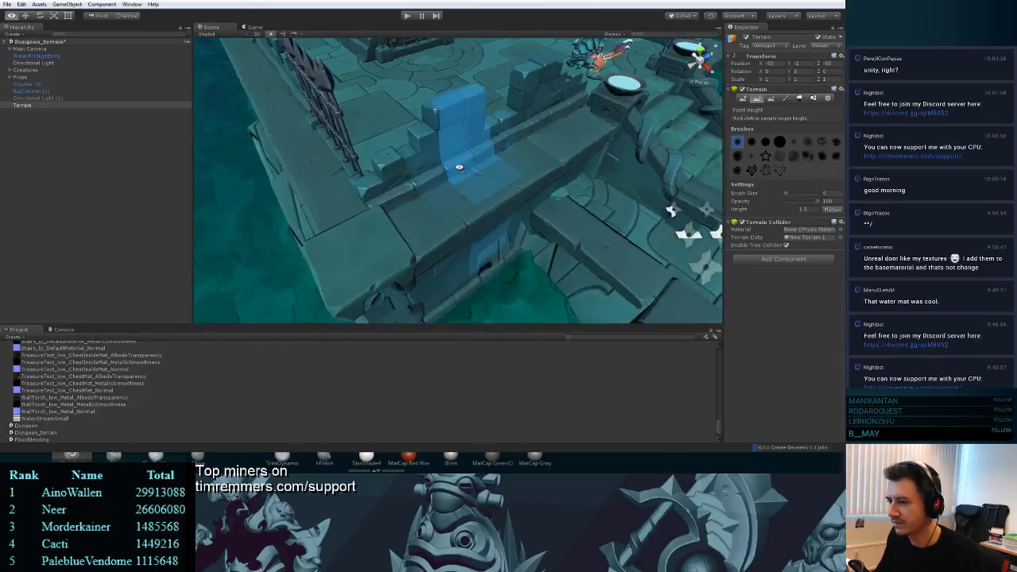
pyautogui.scroll(-5, 461, 165)
pyautogui.moveTo(469, 173); pyautogui.dragTo(509, 167, button='middle')
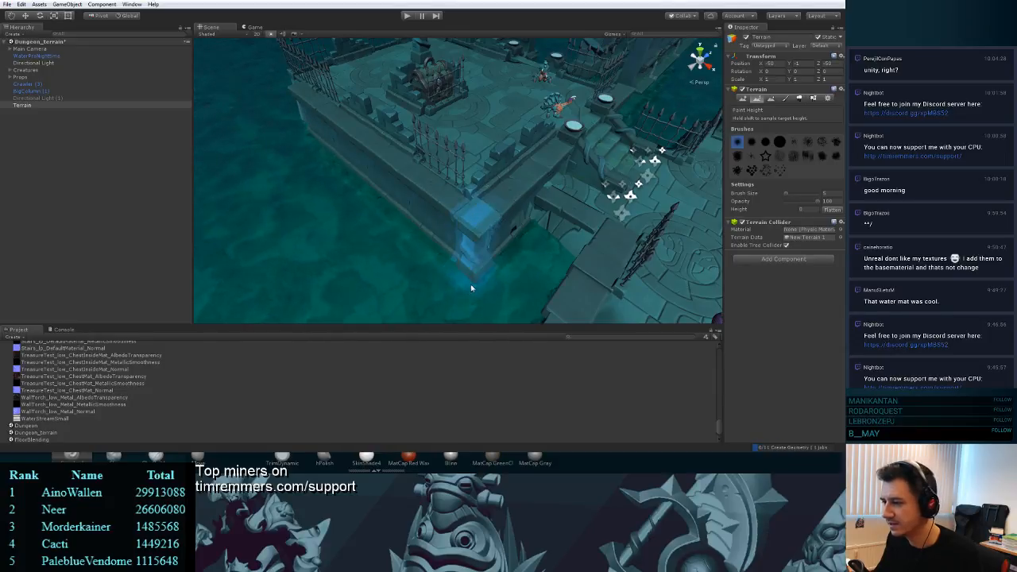
pyautogui.moveTo(511, 252); pyautogui.dragTo(469, 246, button='right')
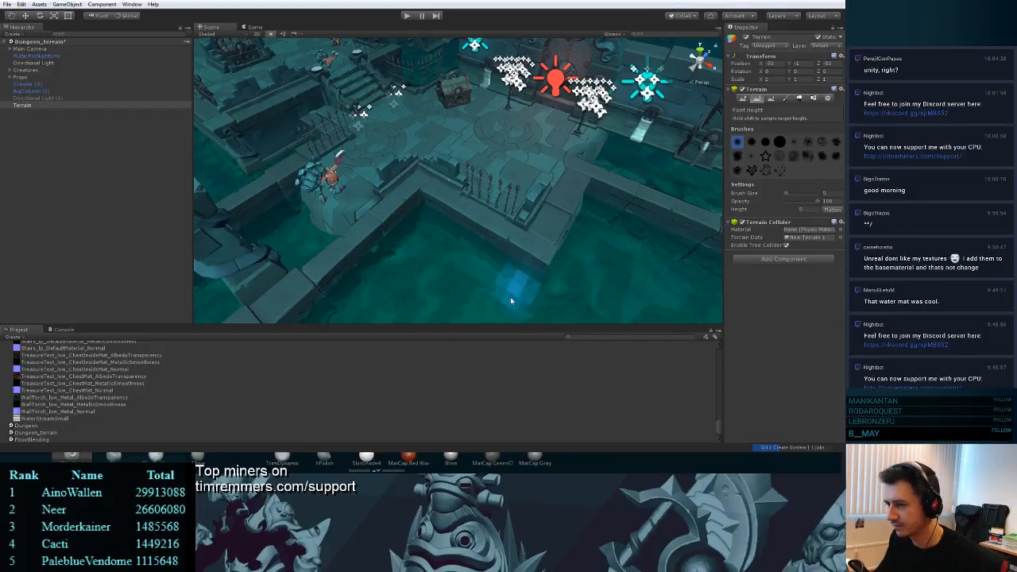
# - Paint the walkway from the courtyard past the square pillar and under the end of the wooden bridge to height 1
pyautogui.moveTo(578, 238); pyautogui.dragTo(509, 262, button='right')
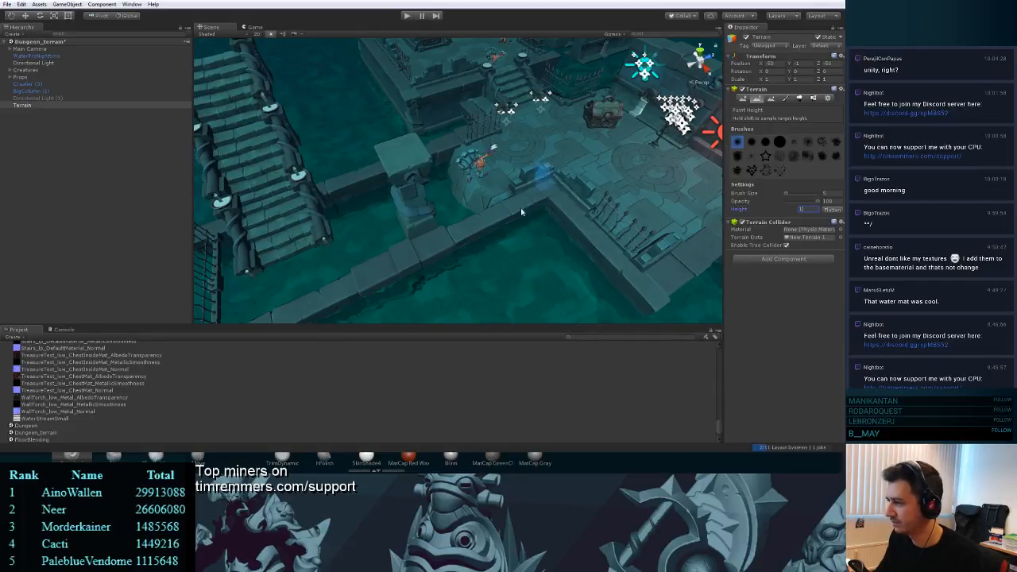
pyautogui.moveTo(454, 204)
pyautogui.mouseDown()
pyautogui.moveTo(455, 168)
pyautogui.moveTo(389, 203)
pyautogui.mouseUp()
pyautogui.moveTo(364, 227); pyautogui.dragTo(411, 195, button='right')
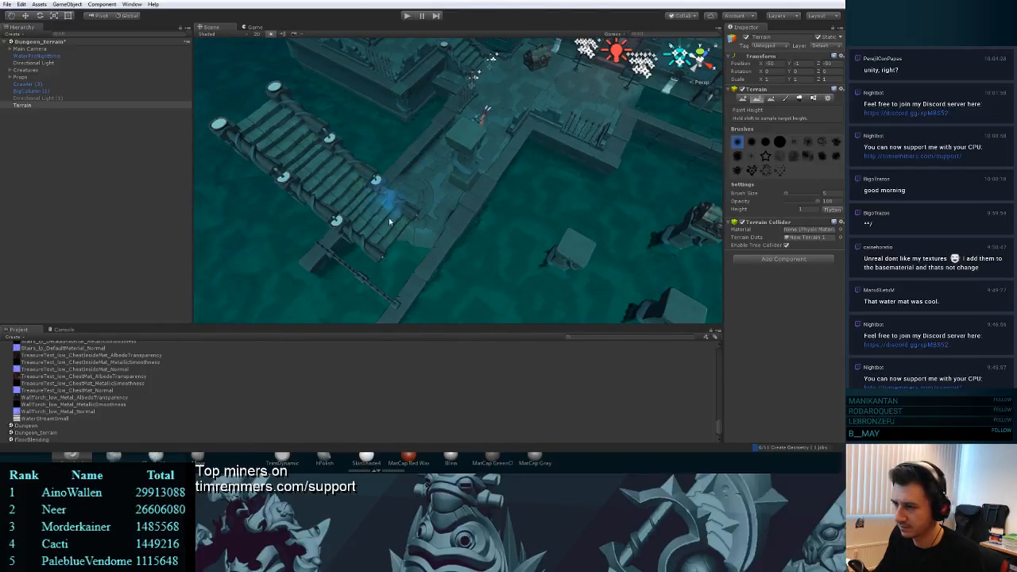
pyautogui.moveTo(367, 260)
pyautogui.mouseDown()
pyautogui.moveTo(349, 257)
pyautogui.moveTo(412, 237)
pyautogui.moveTo(373, 288)
pyautogui.moveTo(459, 192)
pyautogui.mouseUp()
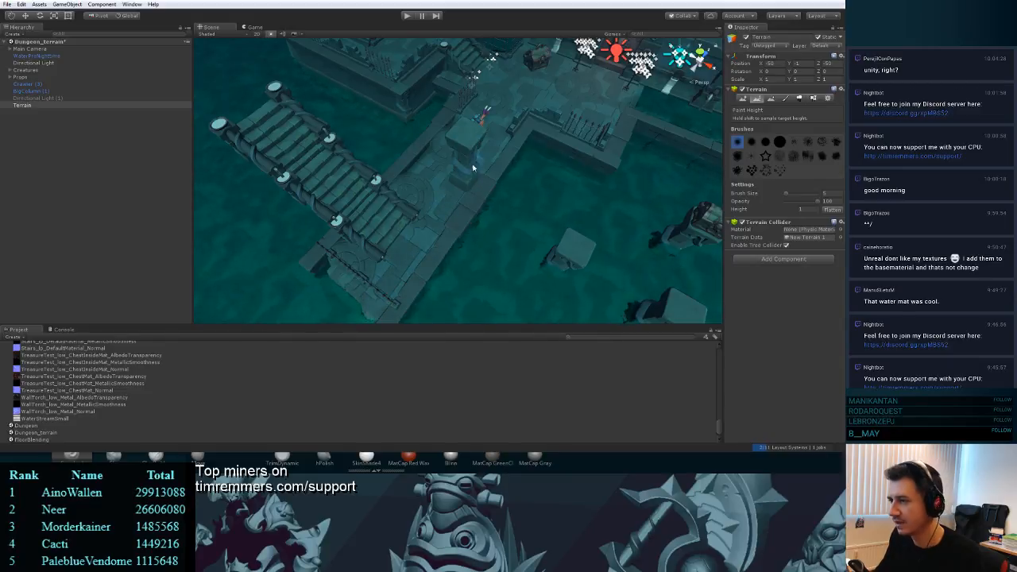
# - Extend the floor at height 1 along the strip between the waterspout wall and the low wall
pyautogui.moveTo(512, 191); pyautogui.dragTo(572, 213, button='right')
pyautogui.press('w')
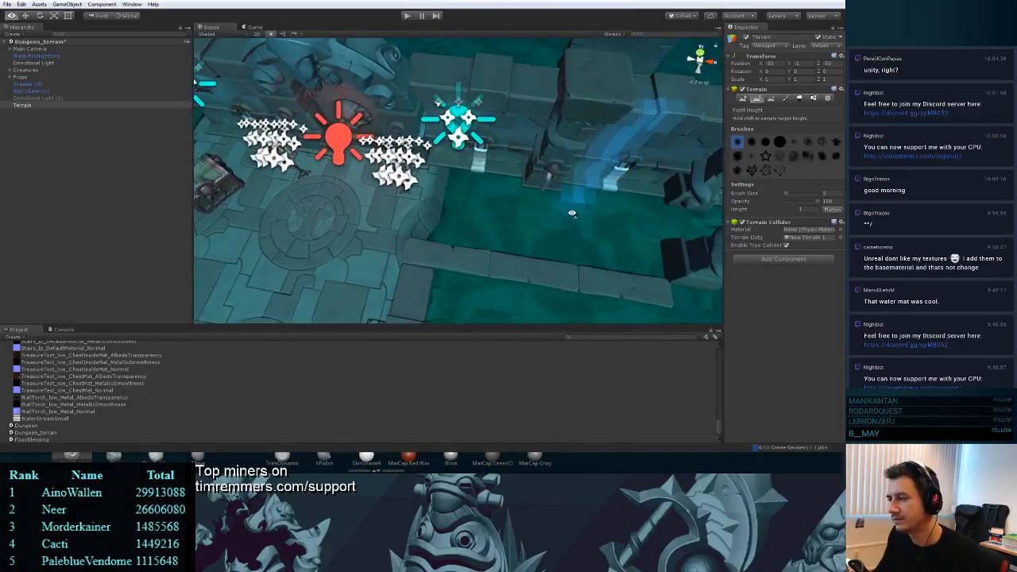
pyautogui.moveTo(431, 228)
pyautogui.mouseDown()
pyautogui.moveTo(604, 255)
pyautogui.moveTo(654, 230)
pyautogui.moveTo(477, 203)
pyautogui.moveTo(492, 191)
pyautogui.moveTo(662, 197)
pyautogui.moveTo(614, 222)
pyautogui.mouseUp()
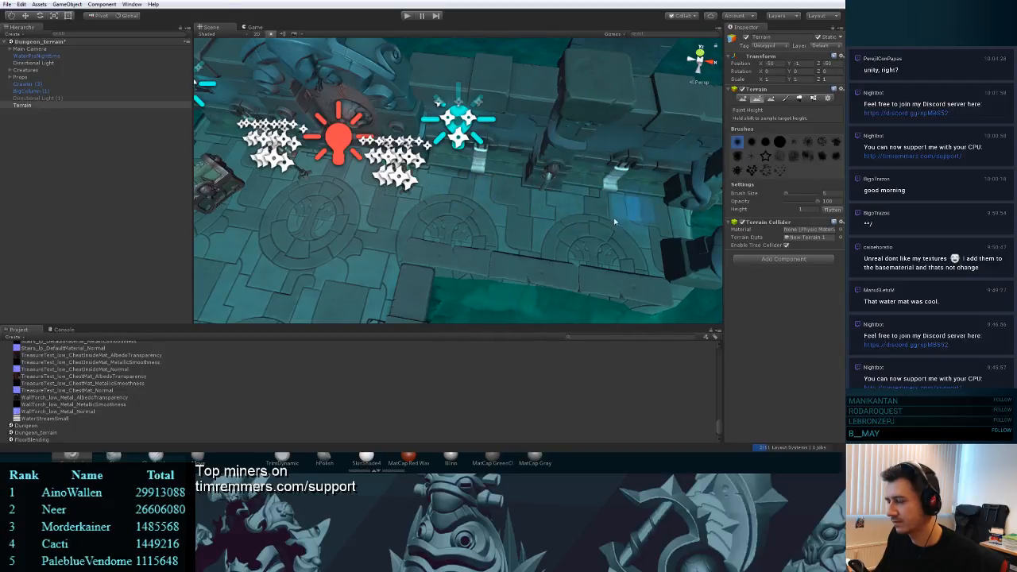
pyautogui.moveTo(615, 222); pyautogui.dragTo(548, 227, button='right')
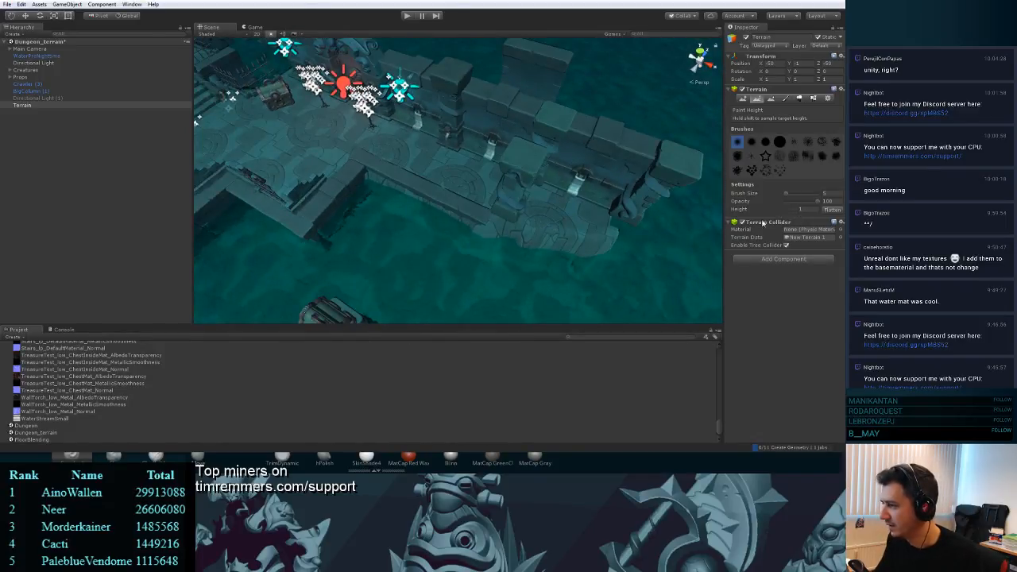
# - Lower the terrain spilling past the low wall on the water side to height 0
pyautogui.moveTo(412, 217); pyautogui.dragTo(421, 171, button='right')
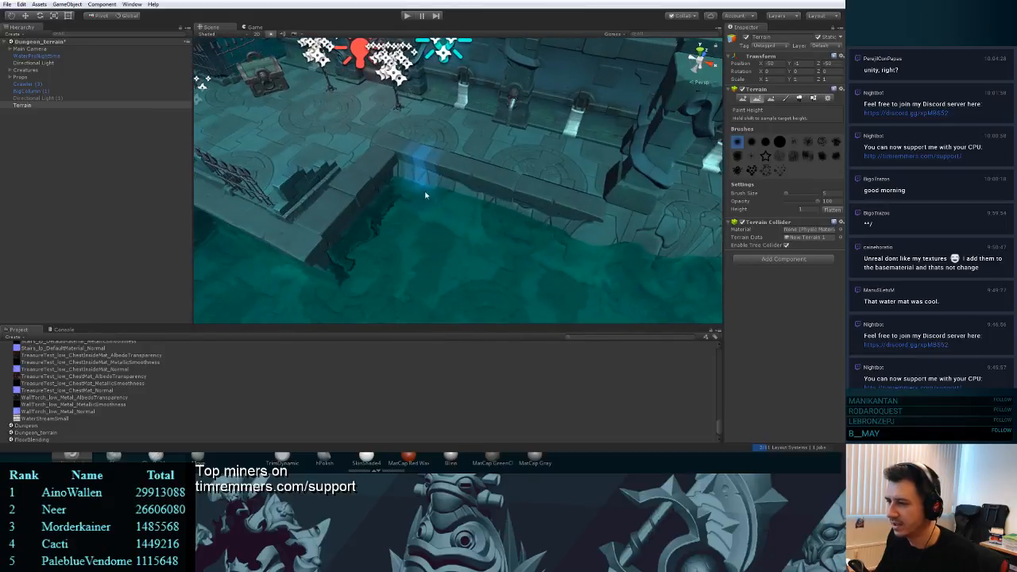
pyautogui.click(811, 209)
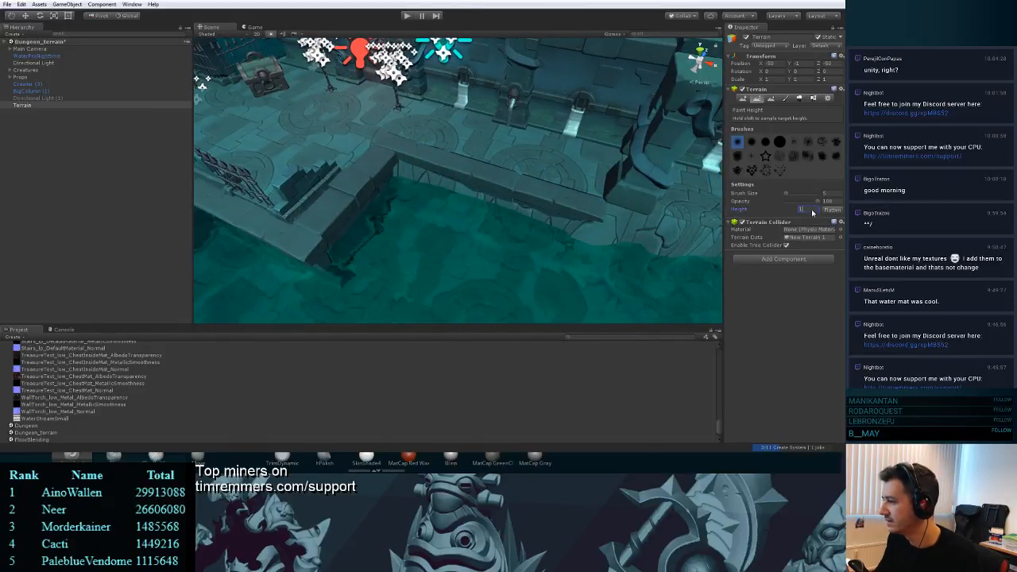
pyautogui.write('0')
pyautogui.moveTo(432, 208)
pyautogui.mouseDown()
pyautogui.moveTo(409, 202)
pyautogui.moveTo(545, 249)
pyautogui.moveTo(466, 238)
pyautogui.moveTo(398, 204)
pyautogui.moveTo(539, 270)
pyautogui.moveTo(491, 263)
pyautogui.moveTo(413, 216)
pyautogui.moveTo(466, 212)
pyautogui.mouseUp()
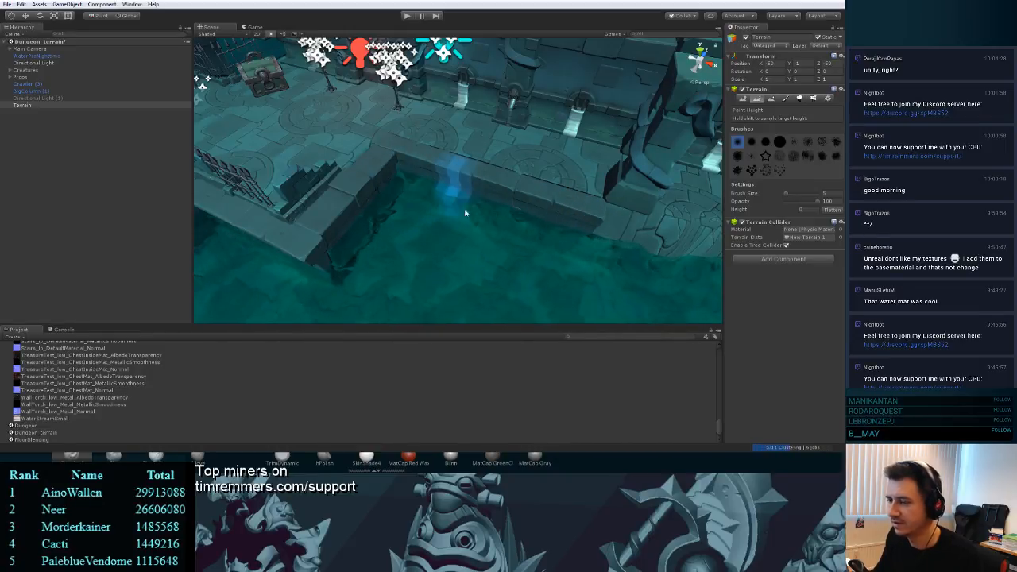
pyautogui.moveTo(469, 213)
pyautogui.mouseDown(button='right')
pyautogui.moveTo(370, 166)
pyautogui.moveTo(397, 200)
pyautogui.mouseUp(button='right')
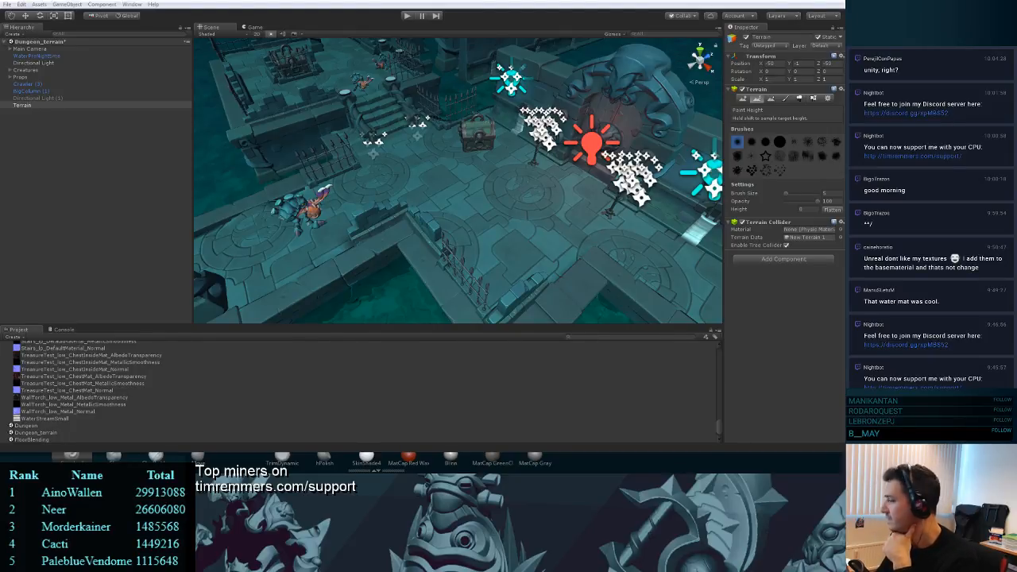
# - Import the Stolensand texture into the project and add it to the terrain's paint textures as an albedo
pyautogui.moveTo(770, 298); pyautogui.dragTo(49, 366)
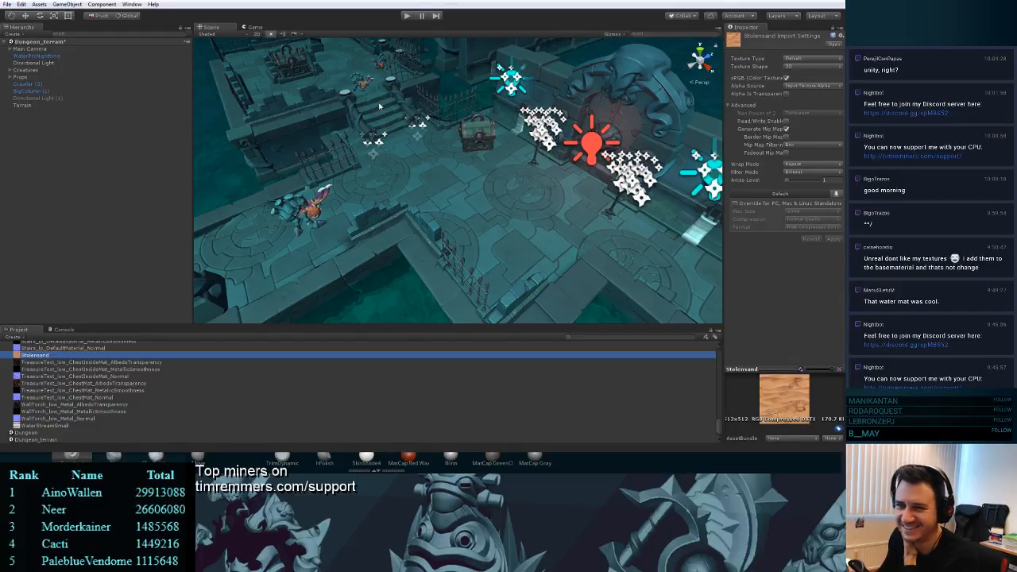
pyautogui.click(23, 106)
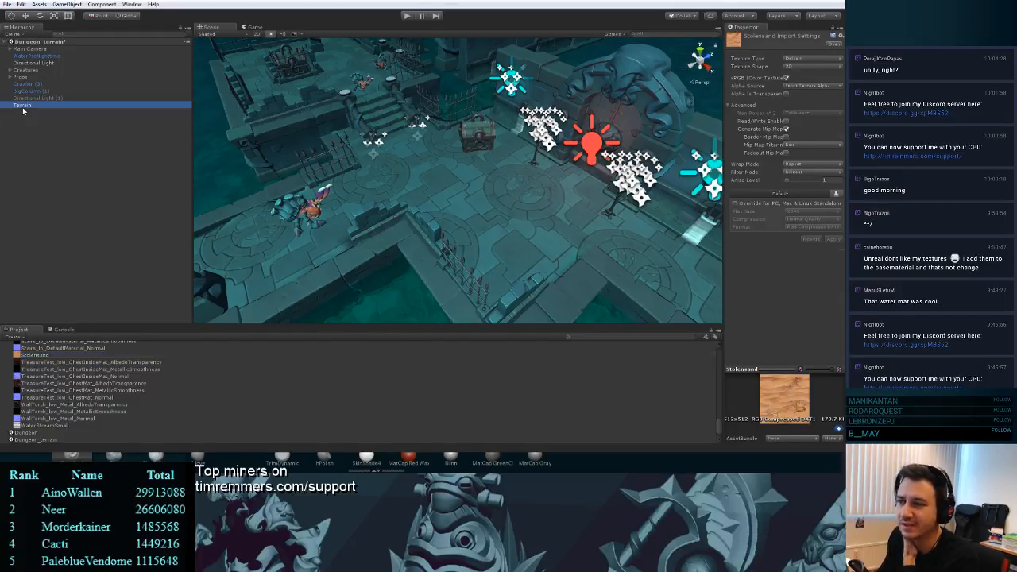
pyautogui.click(786, 98)
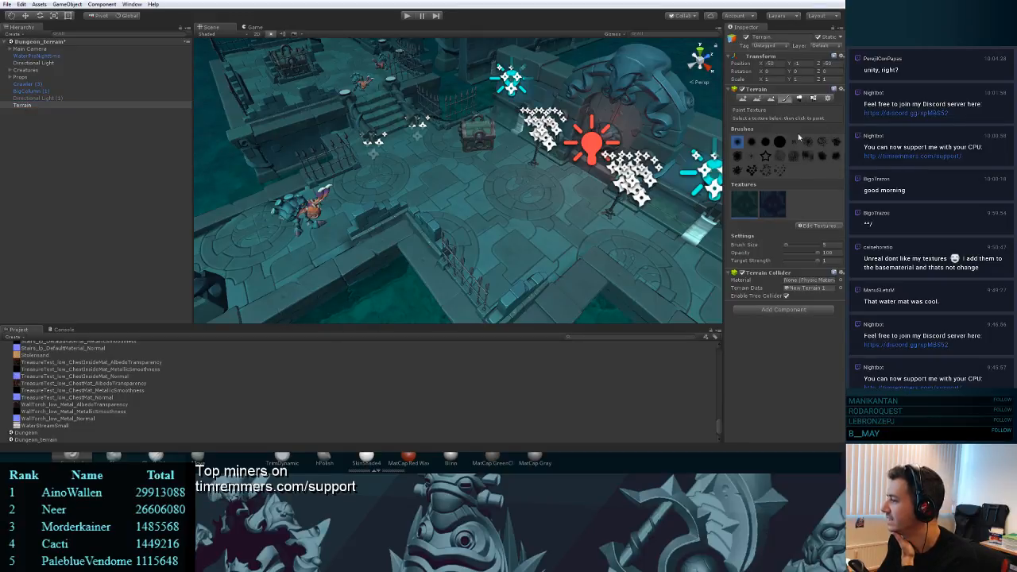
pyautogui.click(819, 227)
pyautogui.click(809, 232)
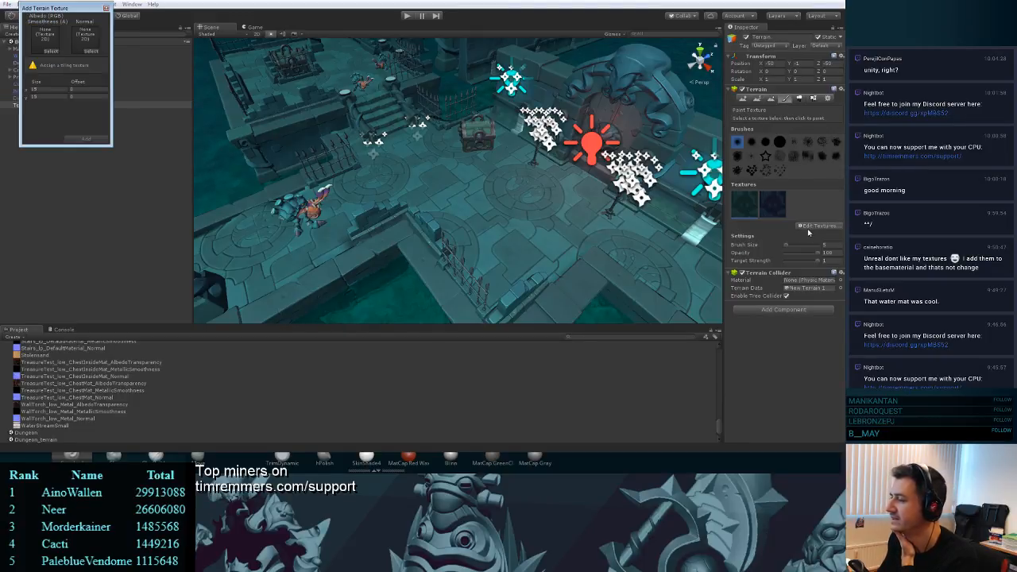
pyautogui.click(51, 51)
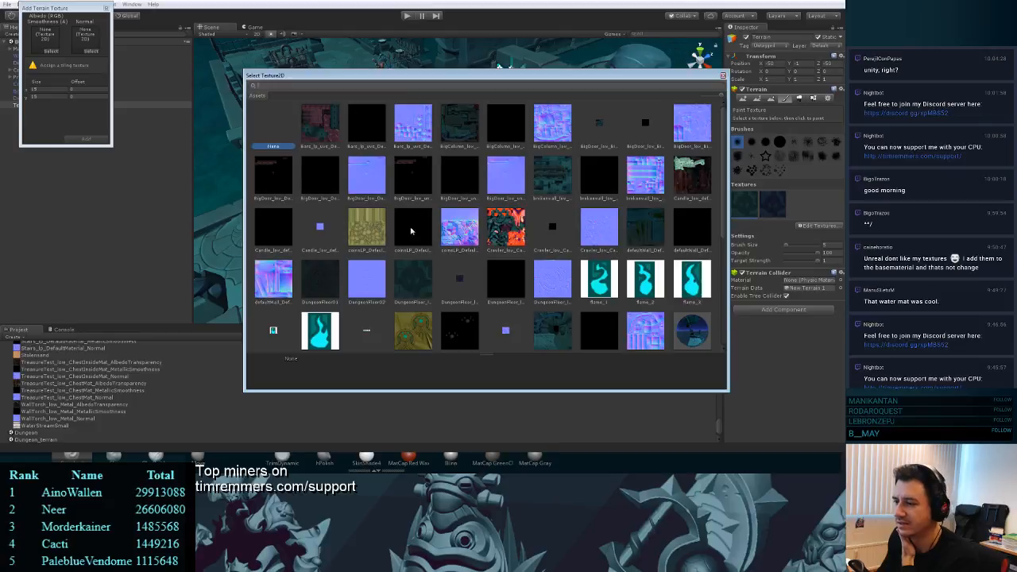
pyautogui.scroll(-5, 518, 271)
pyautogui.doubleClick(367, 218)
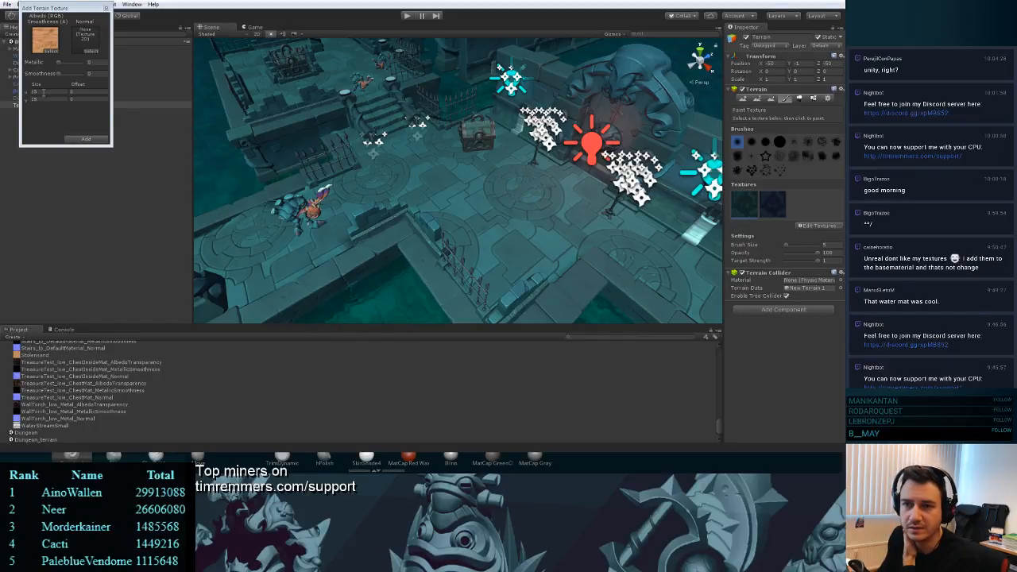
pyautogui.click(86, 140)
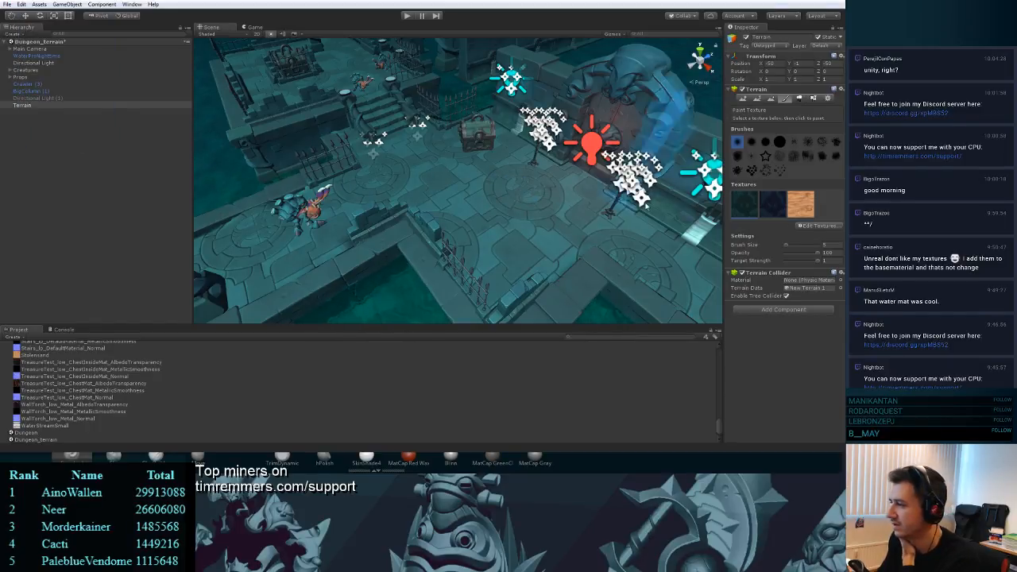
# - Paint a test patch of sand on the courtyard floor in front of the big door, replacing the first attempt
pyautogui.click(801, 204)
pyautogui.moveTo(604, 209)
pyautogui.mouseDown()
pyautogui.moveTo(517, 171)
pyautogui.moveTo(556, 214)
pyautogui.moveTo(490, 177)
pyautogui.mouseUp()
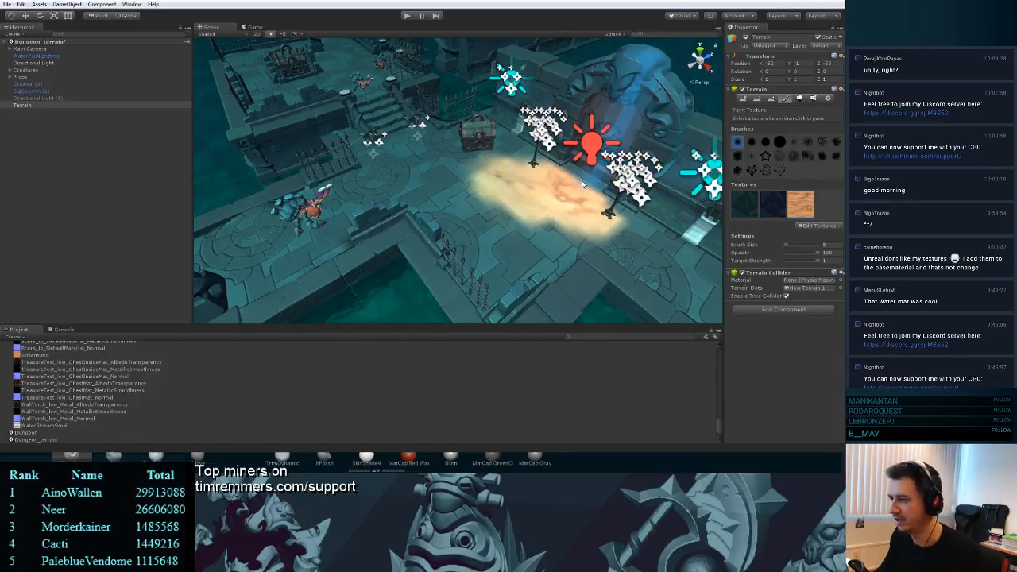
pyautogui.hotkey('ctrl', 'z')
pyautogui.click(815, 226)
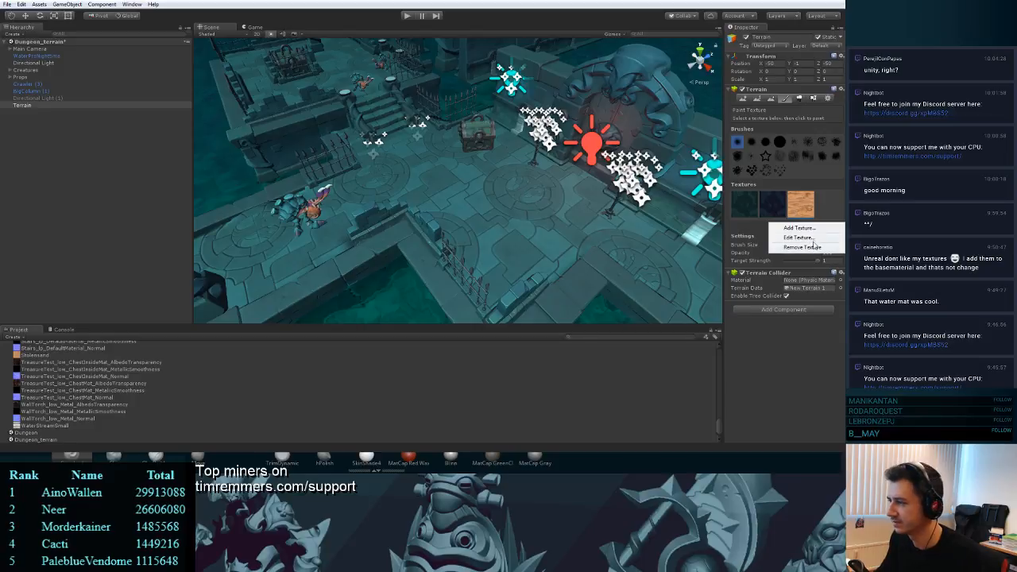
pyautogui.moveTo(577, 210)
pyautogui.mouseDown()
pyautogui.moveTo(530, 238)
pyautogui.moveTo(559, 209)
pyautogui.moveTo(493, 200)
pyautogui.mouseUp()
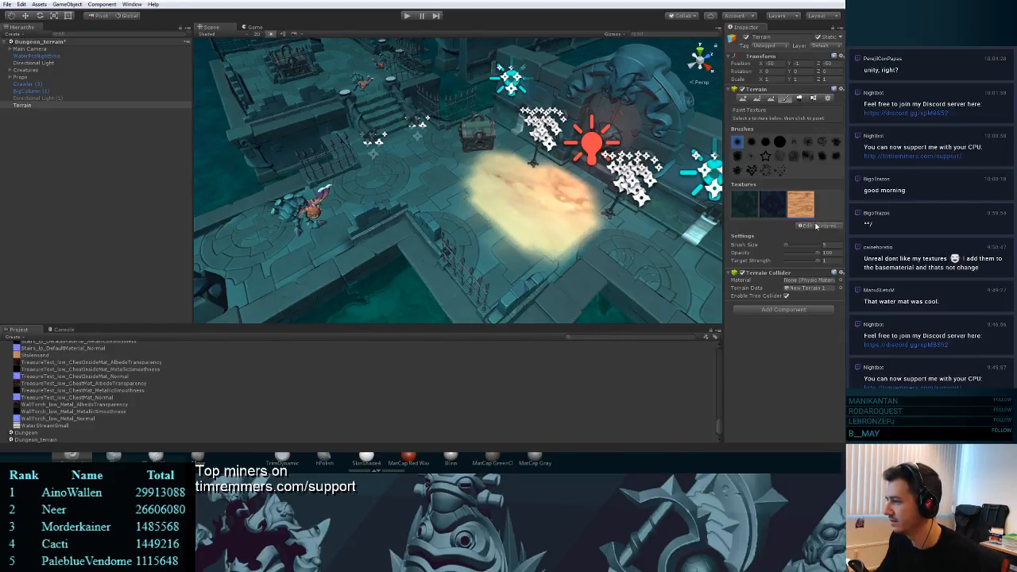
# - Reduce the sand texture's tile size in both directions and raise its Metallic value
pyautogui.click(814, 226)
pyautogui.click(799, 237)
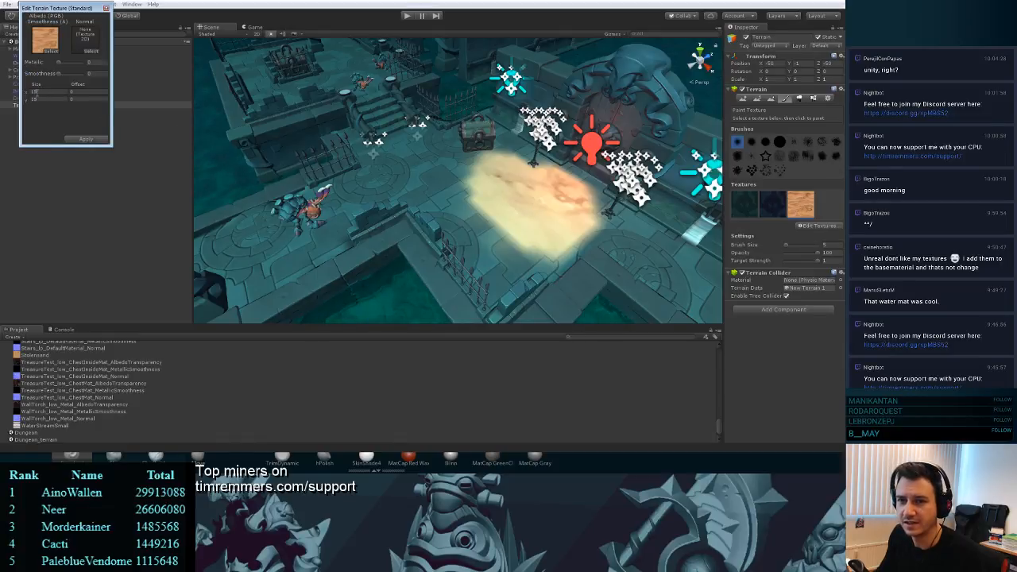
pyautogui.click(40, 92)
pyautogui.write('5')
pyautogui.press('Tab')
pyautogui.write('5')
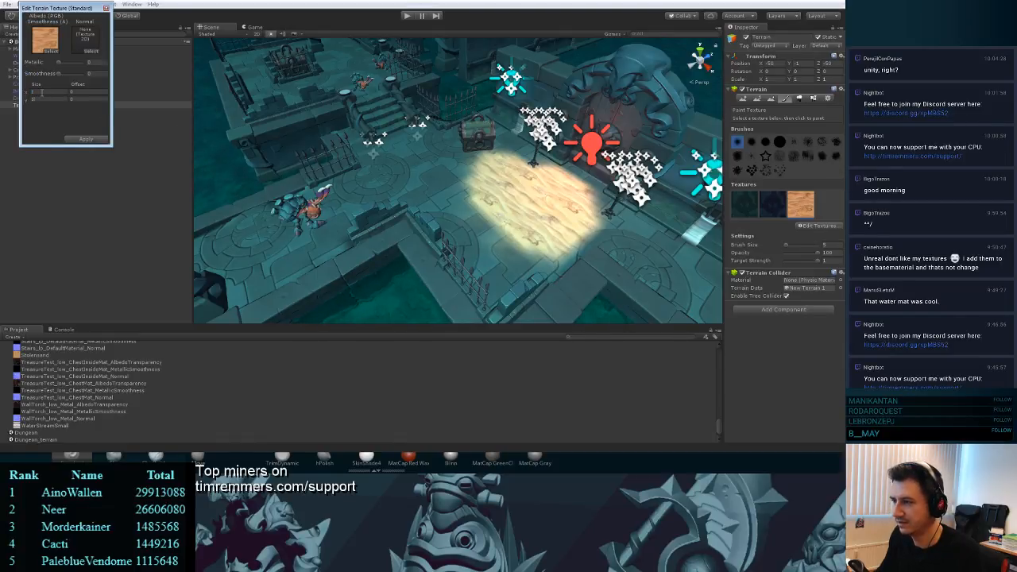
pyautogui.click(43, 93)
pyautogui.write('9')
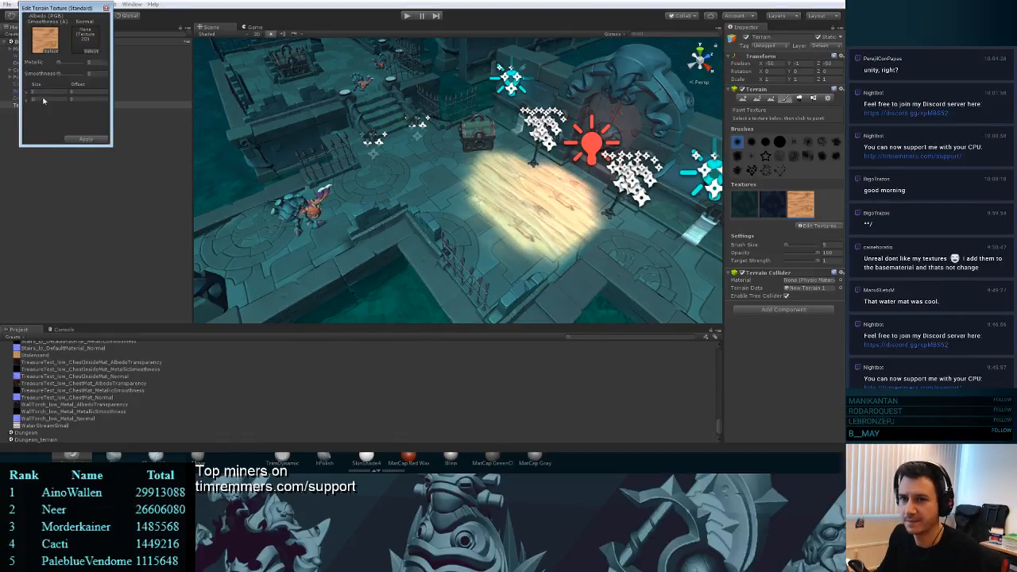
pyautogui.write('9')
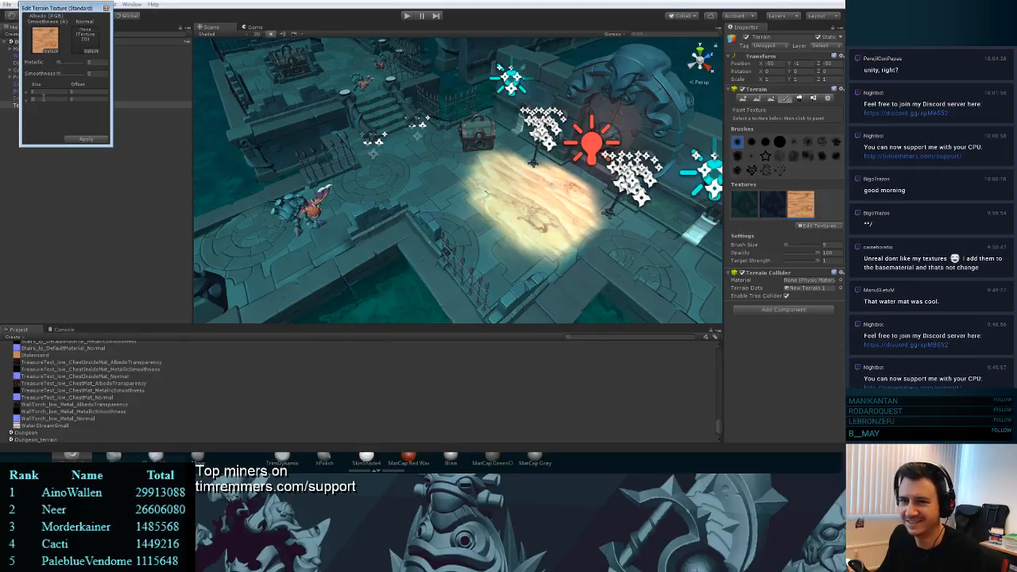
pyautogui.moveTo(57, 73); pyautogui.dragTo(92, 64)
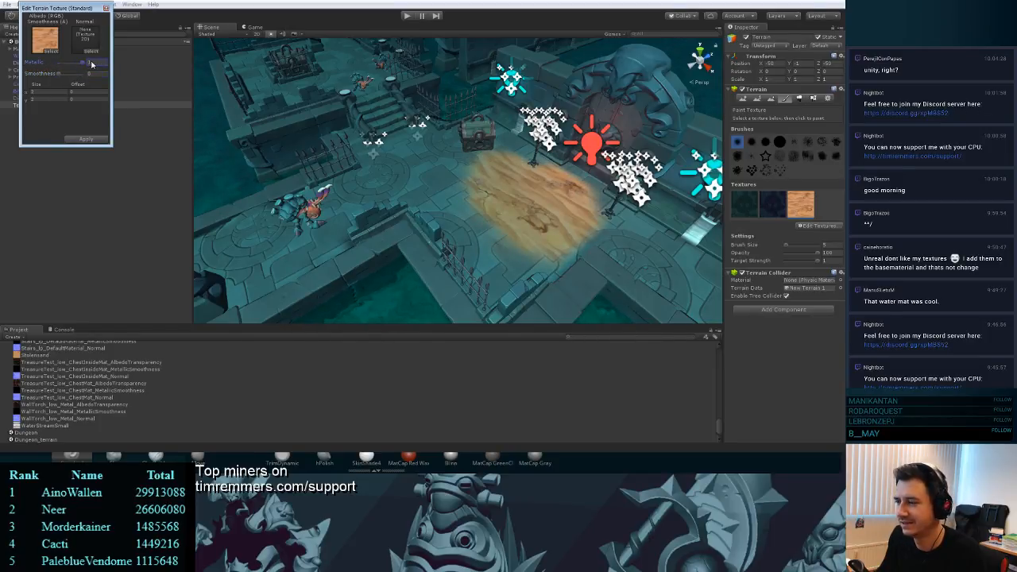
pyautogui.click(84, 139)
# - Paint sand along the back wall, around the chest and fences, and along the inner edge of the low wall
pyautogui.keyDown('alt'); pyautogui.moveTo(534, 199); pyautogui.dragTo(507, 164); pyautogui.keyUp('alt')
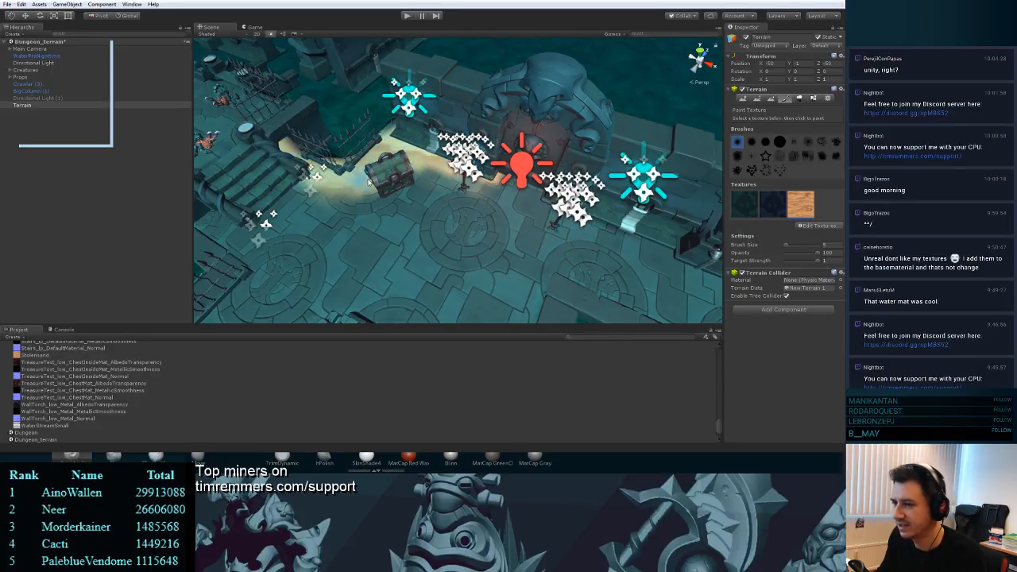
pyautogui.moveTo(552, 224); pyautogui.dragTo(423, 236, button='right')
pyautogui.press('s')
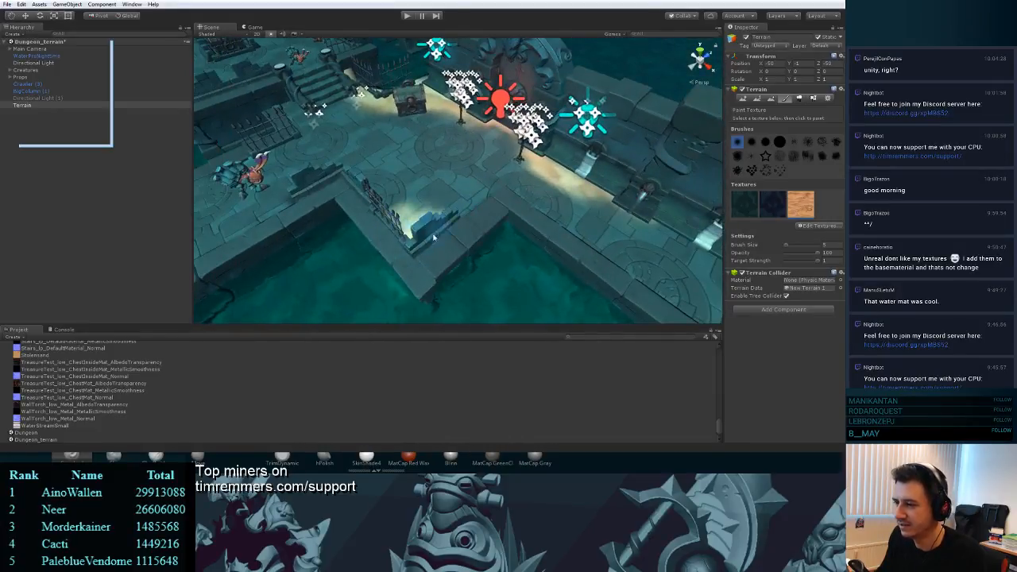
pyautogui.moveTo(423, 236)
pyautogui.mouseDown()
pyautogui.moveTo(504, 224)
pyautogui.moveTo(568, 261)
pyautogui.moveTo(484, 221)
pyautogui.moveTo(605, 296)
pyautogui.mouseUp()
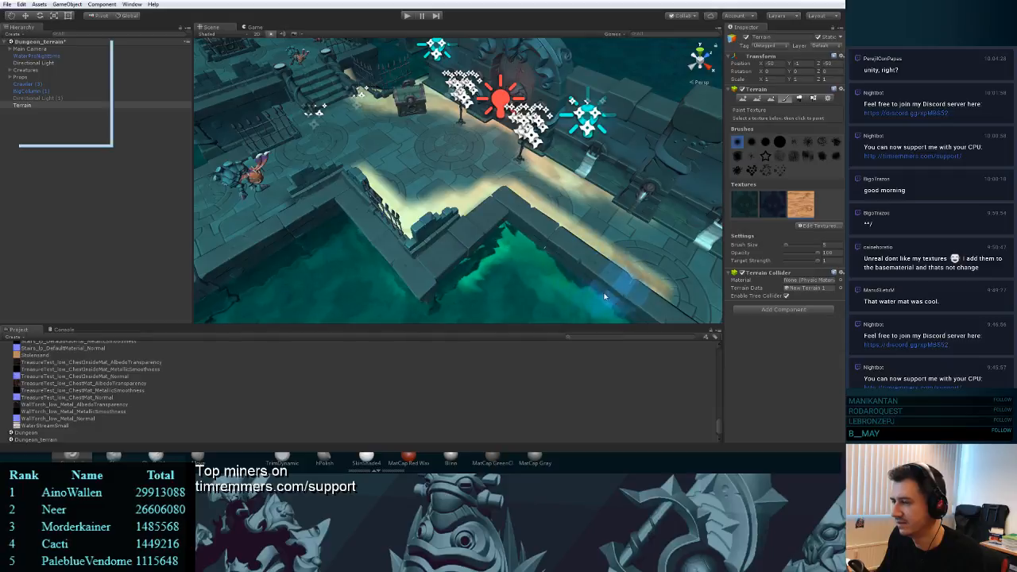
# - Set the sand texture's tile size to 3 by 3 and raise Metallic to its maximum
pyautogui.click(818, 227)
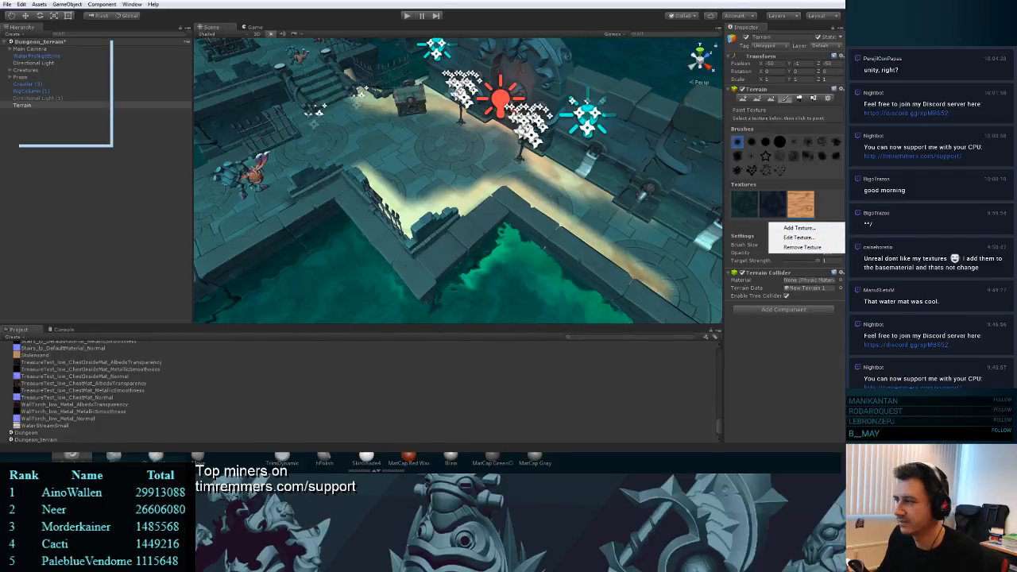
pyautogui.click(799, 238)
pyautogui.click(41, 90)
pyautogui.write('3')
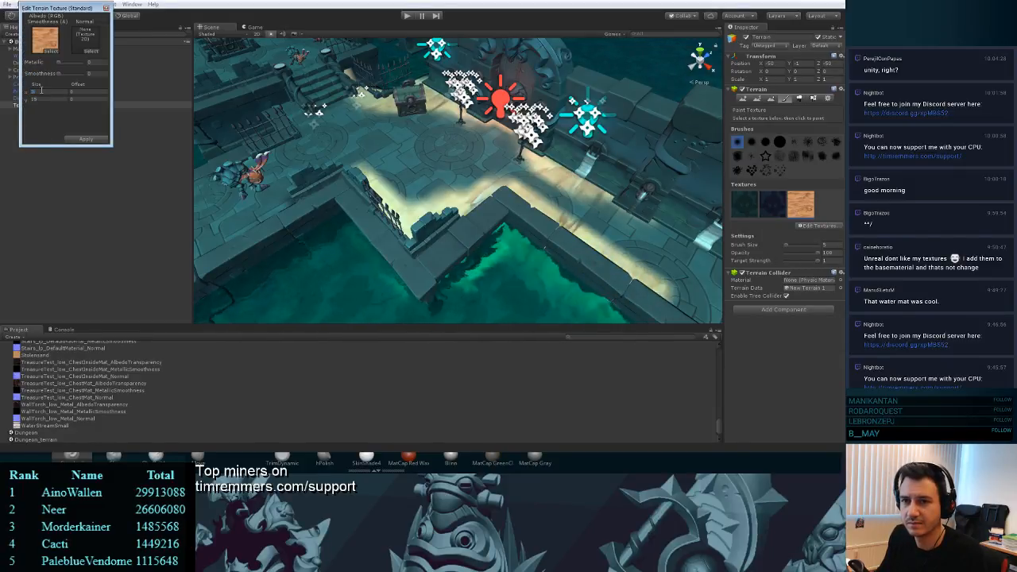
pyautogui.press('Tab')
pyautogui.write('3')
pyautogui.moveTo(58, 62); pyautogui.dragTo(124, 65)
pyautogui.click(88, 139)
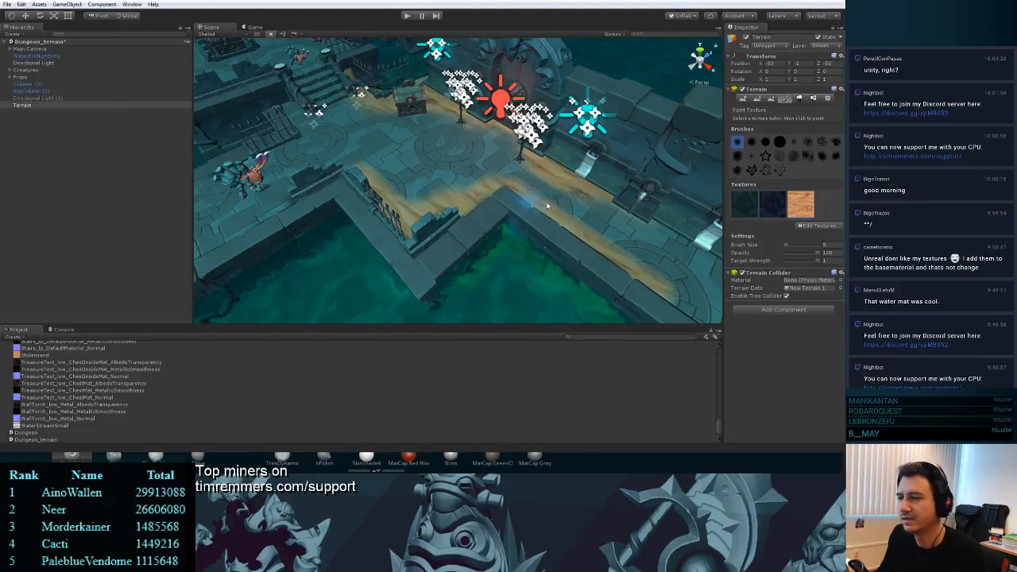
# - Set the brush size to 1 and try a thin sand stroke across the floor beside the chest
pyautogui.keyDown('alt'); pyautogui.moveTo(548, 206); pyautogui.dragTo(580, 218); pyautogui.keyUp('alt')
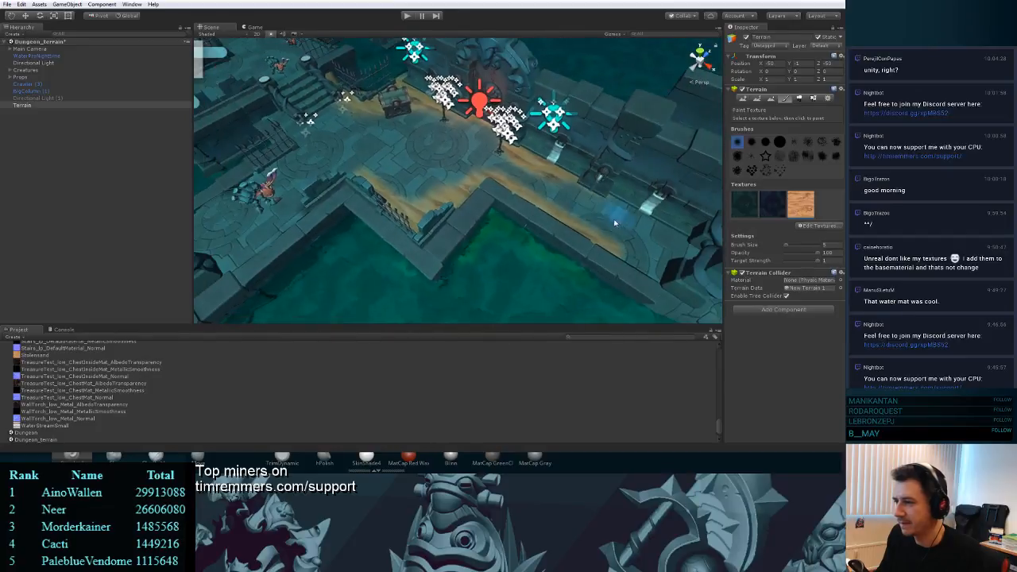
pyautogui.press('w')
pyautogui.moveTo(471, 193); pyautogui.dragTo(447, 162, button='right')
pyautogui.press('s')
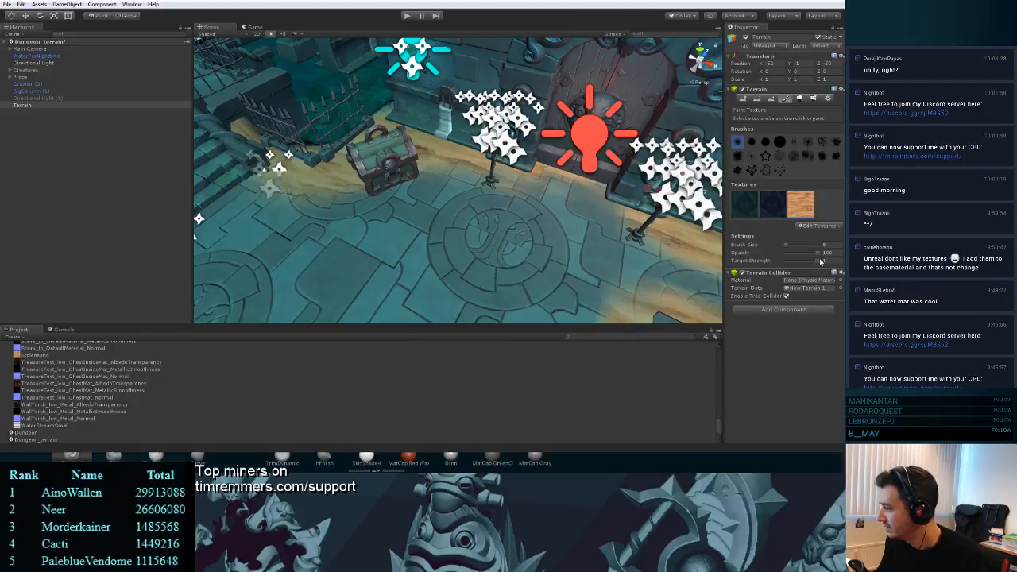
pyautogui.click(786, 247)
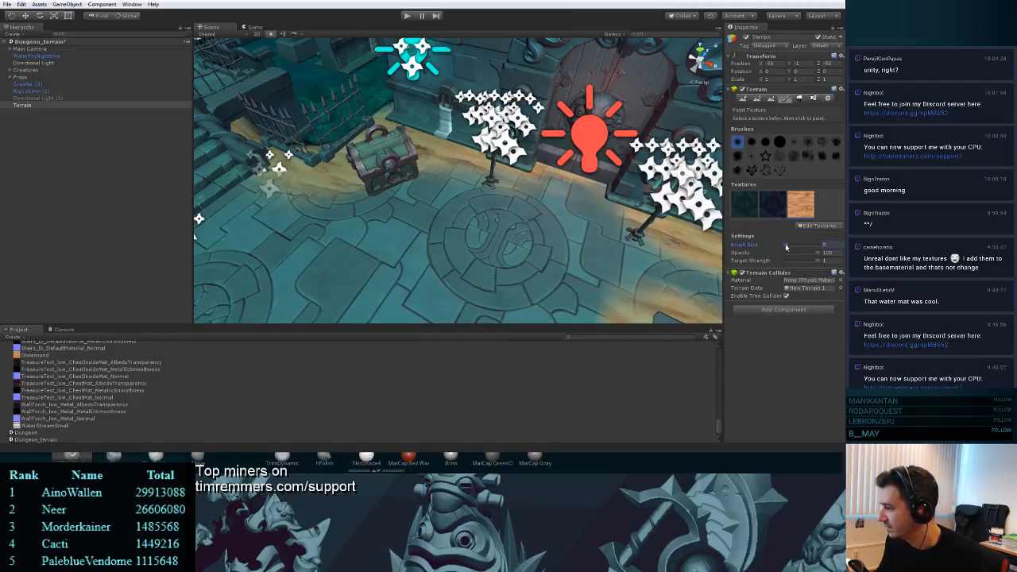
pyautogui.moveTo(786, 247); pyautogui.dragTo(772, 248)
pyautogui.moveTo(442, 205)
pyautogui.mouseDown()
pyautogui.moveTo(480, 236)
pyautogui.moveTo(454, 239)
pyautogui.moveTo(480, 260)
pyautogui.mouseUp()
pyautogui.hotkey('ctrl', 'z')
# - Try thin sand streaks across the middle of the courtyard floor up to the big door
pyautogui.press('s')
pyautogui.moveTo(552, 228); pyautogui.dragTo(504, 226, button='right')
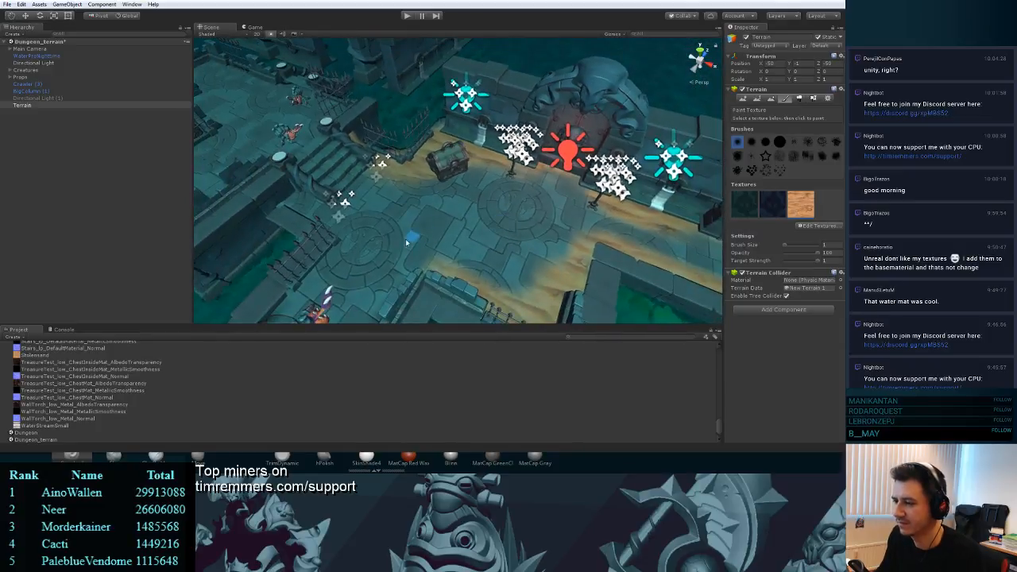
pyautogui.moveTo(406, 241)
pyautogui.mouseDown()
pyautogui.moveTo(485, 231)
pyautogui.moveTo(566, 181)
pyautogui.moveTo(515, 235)
pyautogui.moveTo(445, 245)
pyautogui.mouseUp()
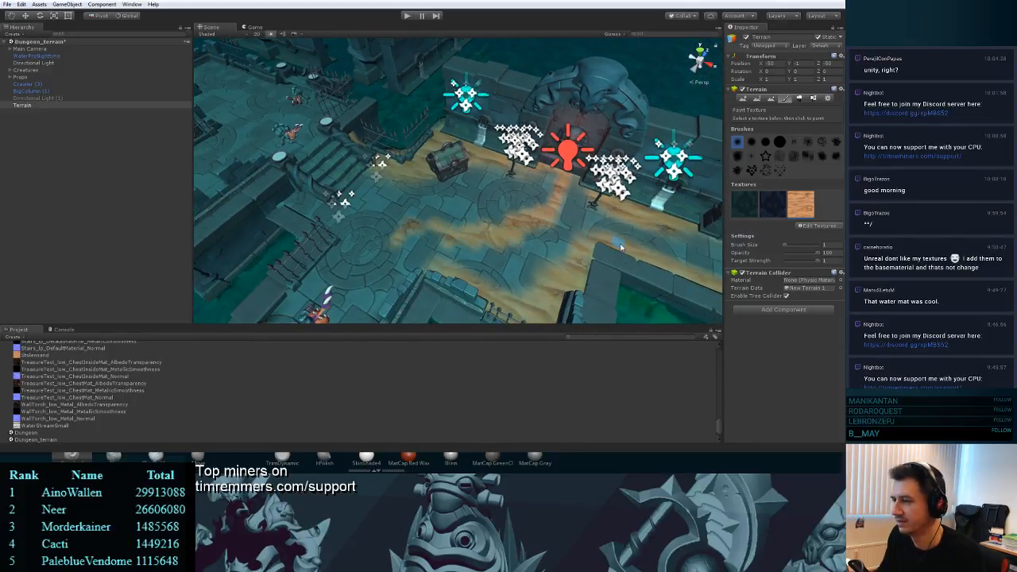
pyautogui.hotkey('ctrl', 'z')
# - Remove the sand texture from the terrain's paint textures
pyautogui.moveTo(519, 208)
pyautogui.mouseDown(button='right')
pyautogui.moveTo(557, 210)
pyautogui.moveTo(513, 203)
pyautogui.mouseUp(button='right')
pyautogui.press('w')
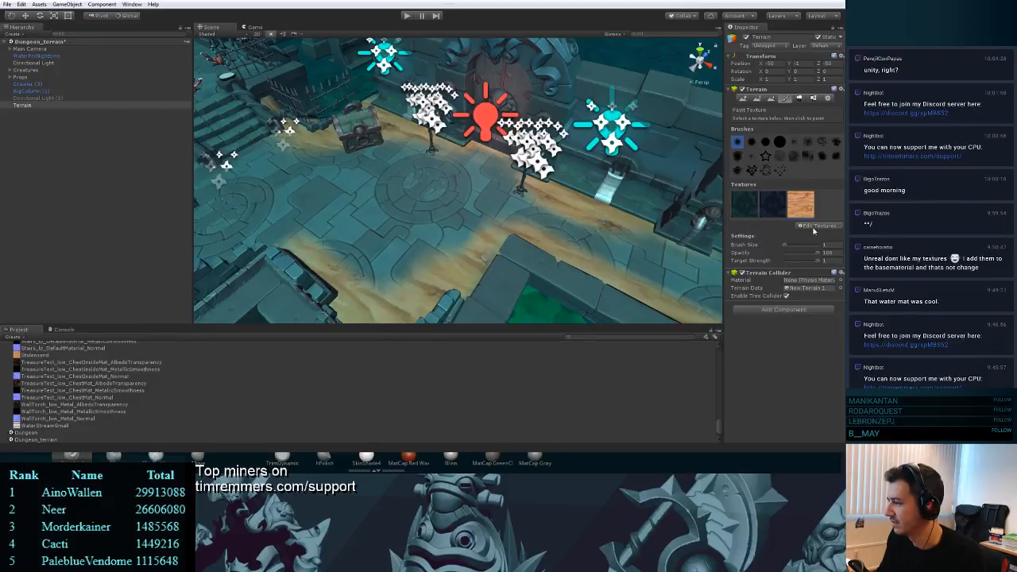
pyautogui.click(813, 229)
pyautogui.click(809, 249)
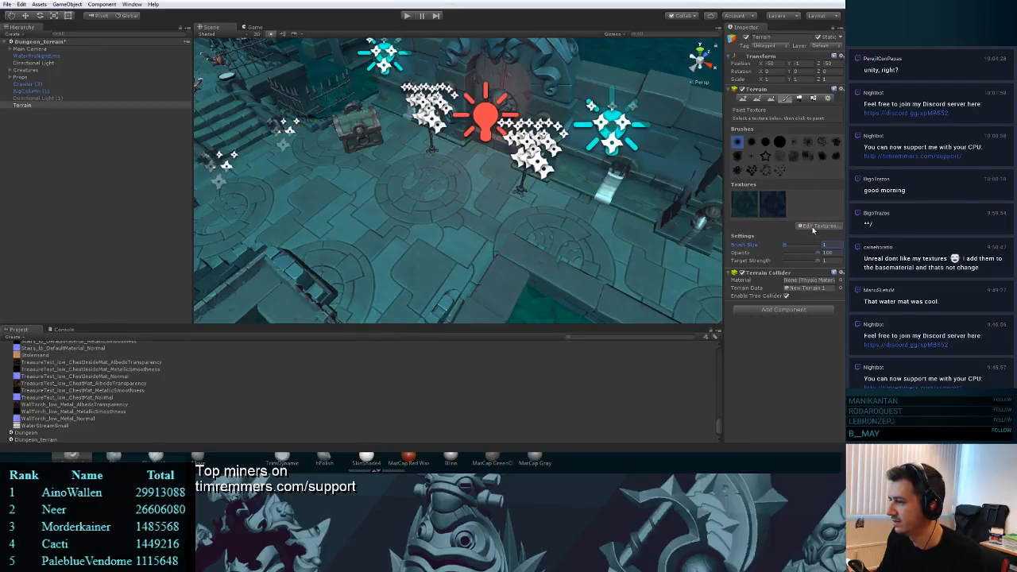
# - Add the black brokenwall texture as a third terrain paint texture with Metallic at 1
pyautogui.click(813, 229)
pyautogui.click(809, 236)
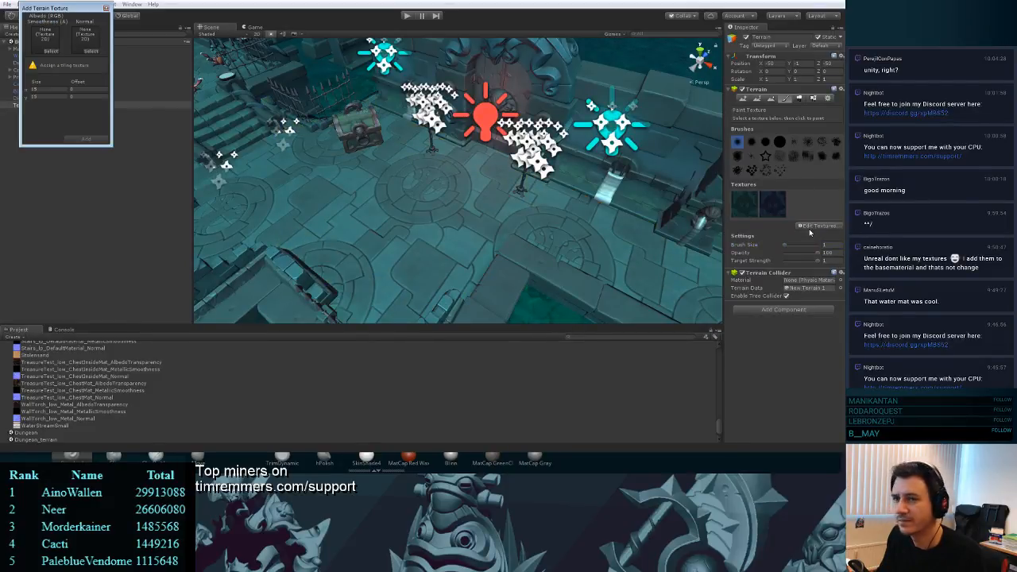
pyautogui.click(51, 51)
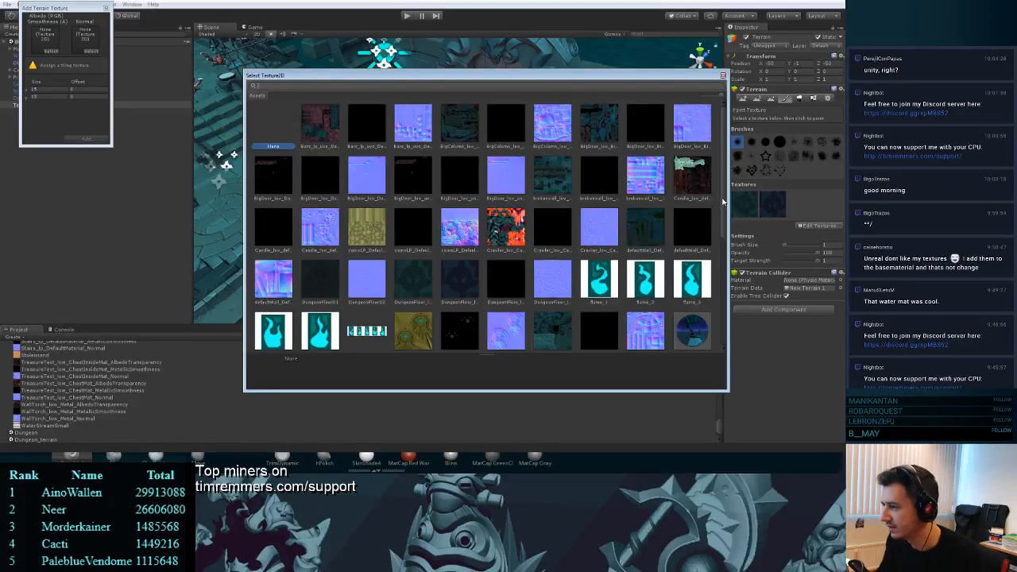
pyautogui.doubleClick(600, 177)
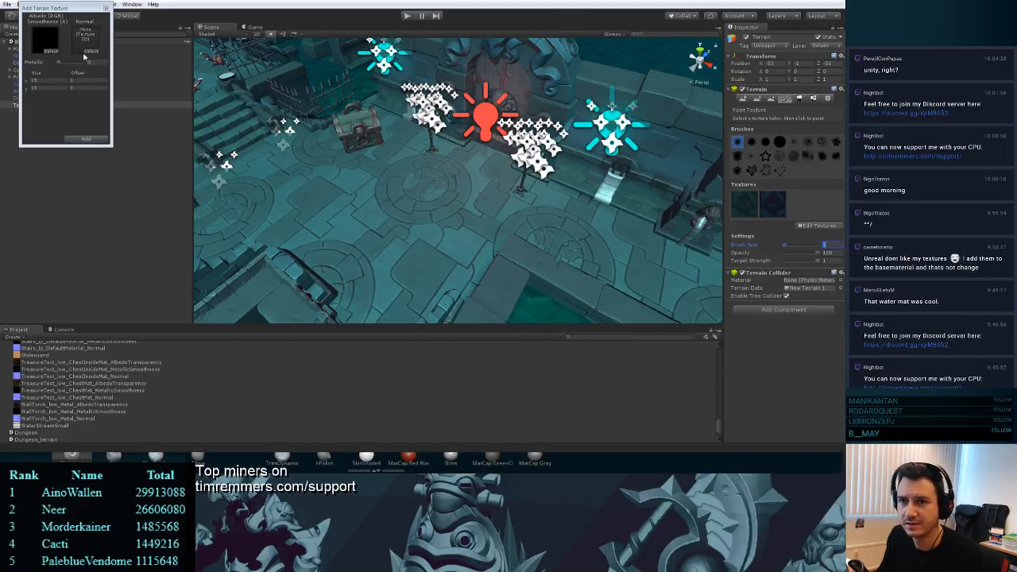
pyautogui.moveTo(59, 63); pyautogui.dragTo(95, 66)
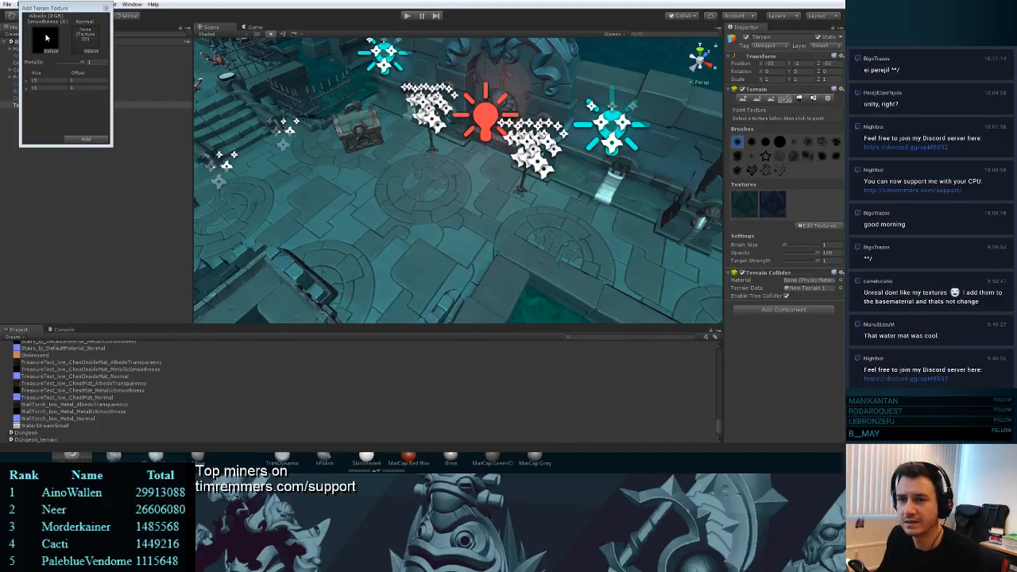
pyautogui.click(102, 139)
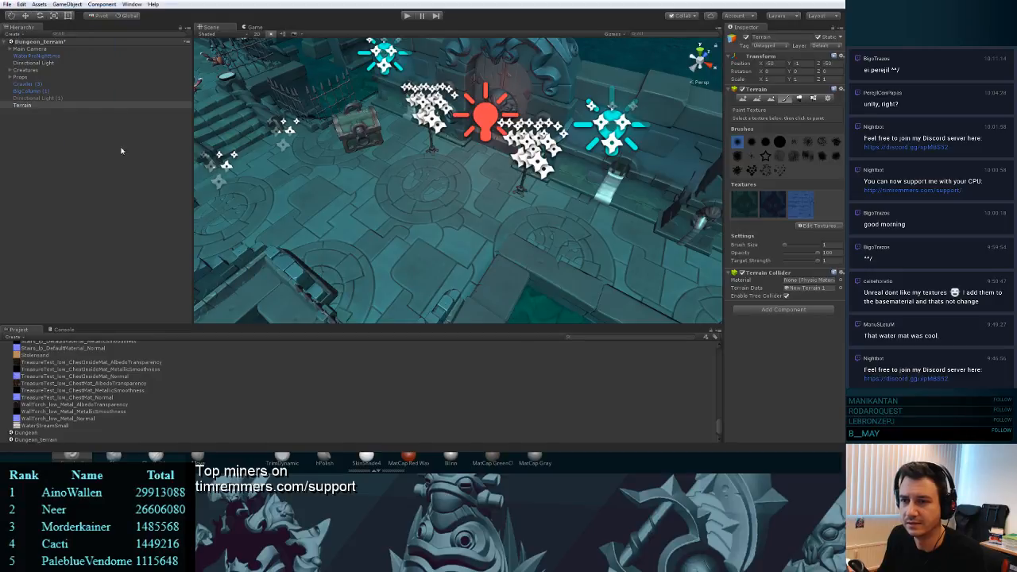
# - Try the black texture with larger strokes across the courtyard floor, and remove it from the terrain's paint textures
pyautogui.moveTo(375, 225); pyautogui.dragTo(379, 211)
pyautogui.moveTo(379, 223)
pyautogui.mouseDown()
pyautogui.moveTo(366, 208)
pyautogui.moveTo(380, 213)
pyautogui.moveTo(374, 237)
pyautogui.mouseUp()
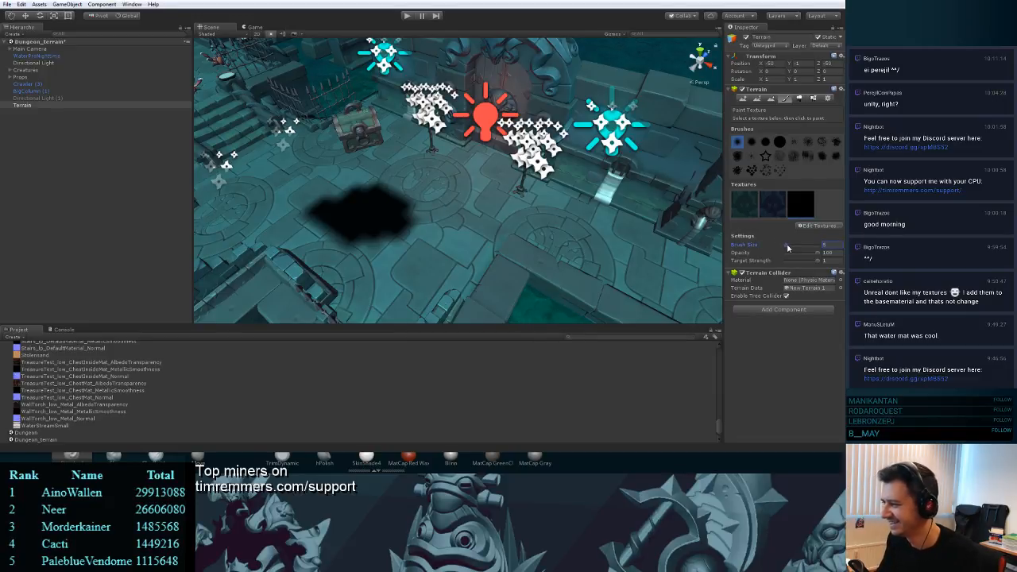
pyautogui.moveTo(432, 216)
pyautogui.mouseDown()
pyautogui.moveTo(405, 270)
pyautogui.moveTo(311, 218)
pyautogui.moveTo(499, 230)
pyautogui.moveTo(622, 183)
pyautogui.moveTo(600, 171)
pyautogui.moveTo(430, 200)
pyautogui.moveTo(432, 234)
pyautogui.moveTo(374, 238)
pyautogui.moveTo(337, 215)
pyautogui.moveTo(449, 218)
pyautogui.mouseUp()
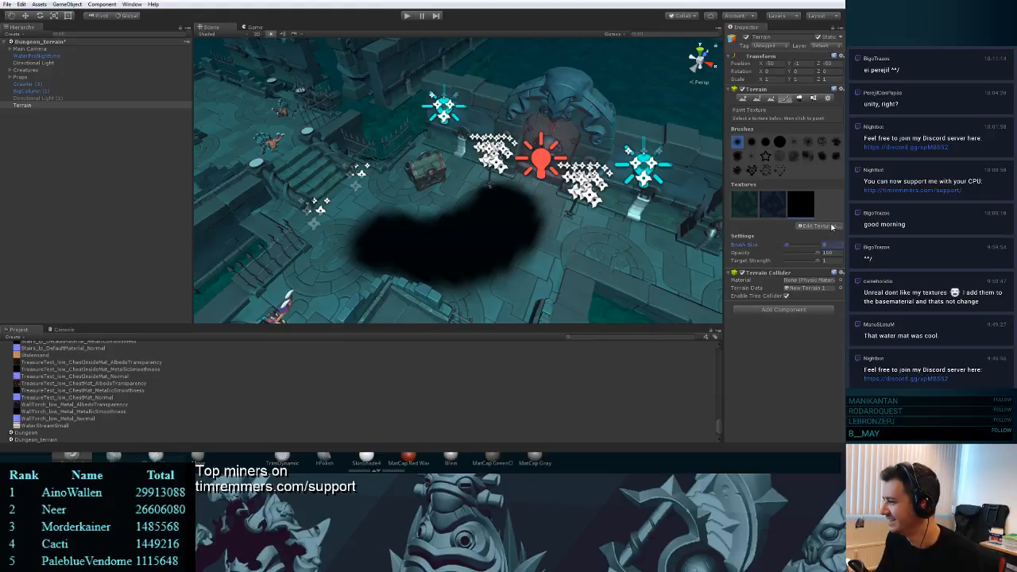
pyautogui.click(832, 227)
pyautogui.click(805, 250)
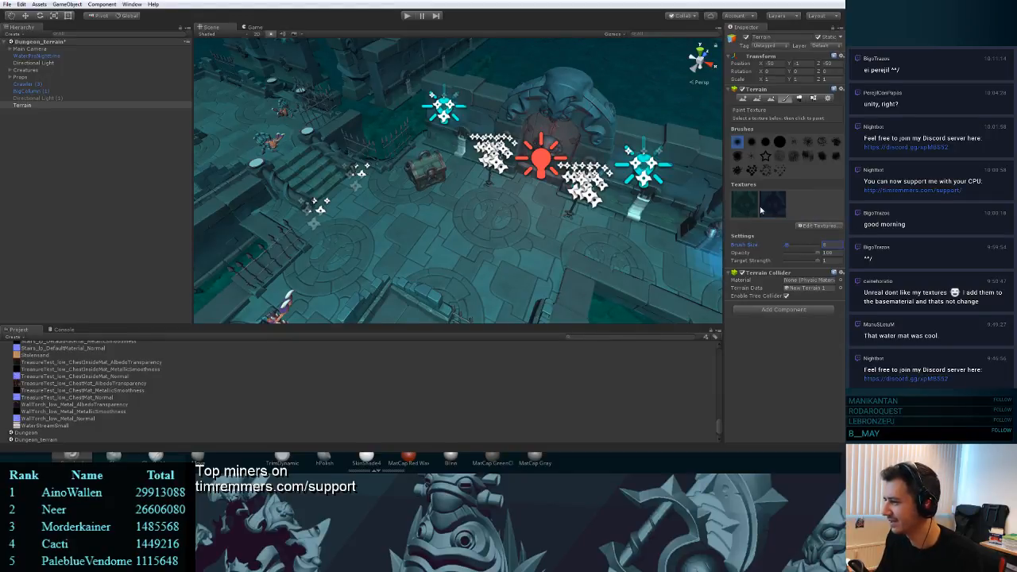
# - Paint the dark blue floor texture across the courtyard, from in front of the big door towards the stairs
pyautogui.click(763, 210)
pyautogui.moveTo(454, 234)
pyautogui.mouseDown()
pyautogui.moveTo(531, 223)
pyautogui.moveTo(529, 244)
pyautogui.moveTo(538, 210)
pyautogui.mouseUp()
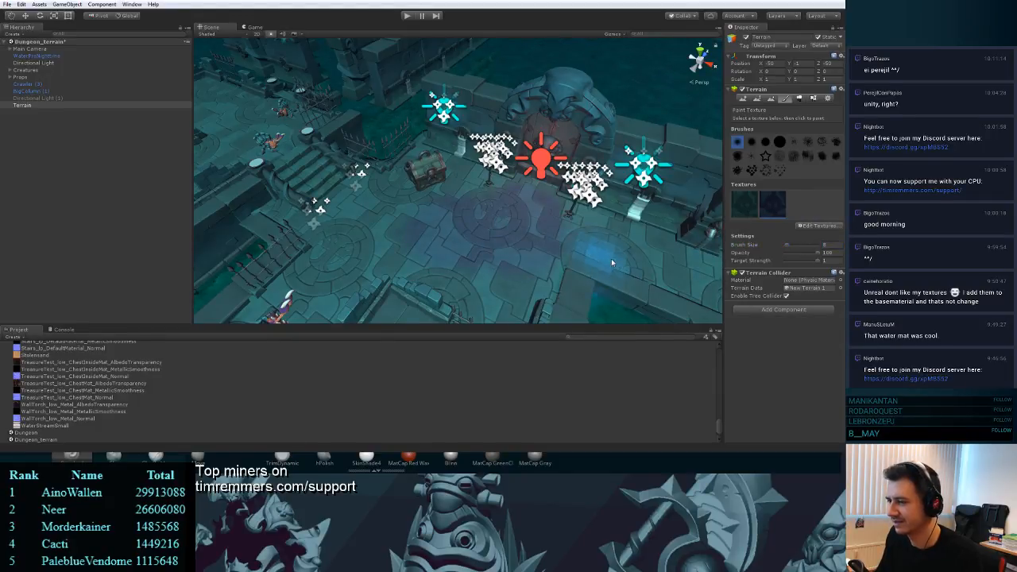
pyautogui.moveTo(612, 262); pyautogui.dragTo(423, 244)
pyautogui.scroll(-3, 520, 241)
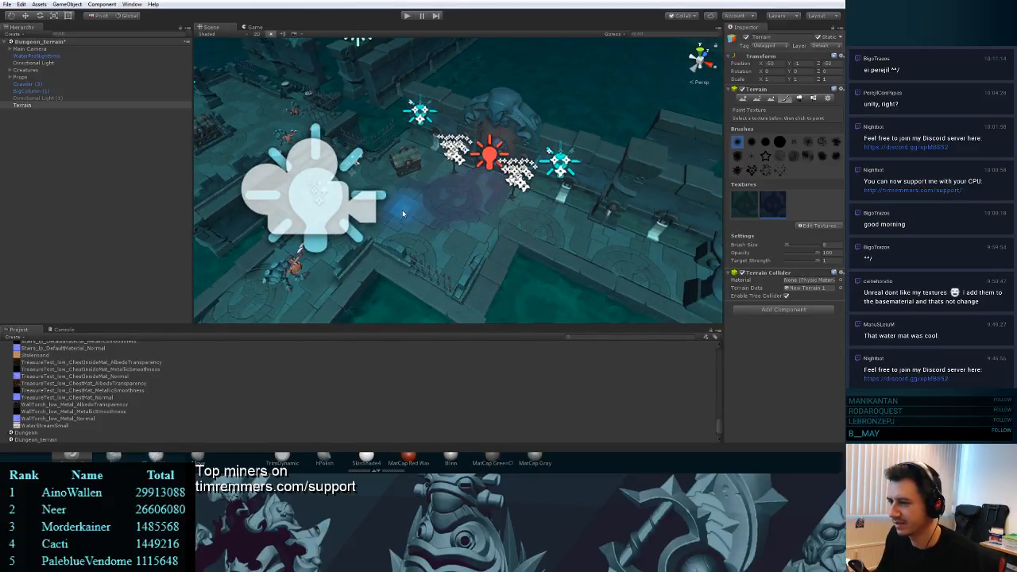
pyautogui.moveTo(401, 210)
pyautogui.keyDown('alt'); pyautogui.mouseDown()
pyautogui.moveTo(452, 228)
pyautogui.moveTo(430, 219)
pyautogui.mouseUp(); pyautogui.keyUp('alt')
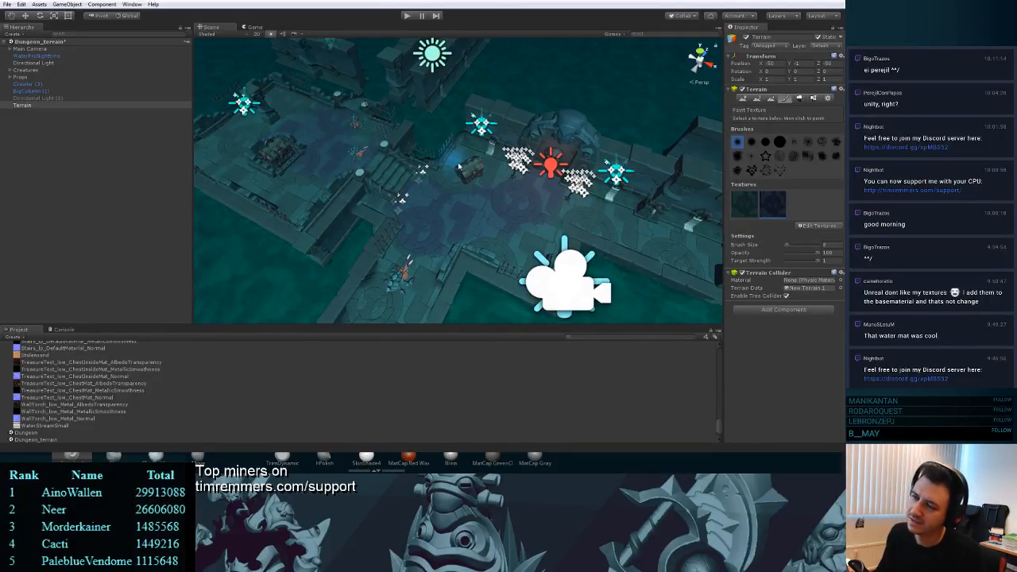
pyautogui.moveTo(452, 156)
pyautogui.mouseDown(button='right')
pyautogui.moveTo(528, 157)
pyautogui.moveTo(458, 159)
pyautogui.moveTo(449, 146)
pyautogui.moveTo(452, 156)
pyautogui.mouseUp(button='right')
pyautogui.press('w')
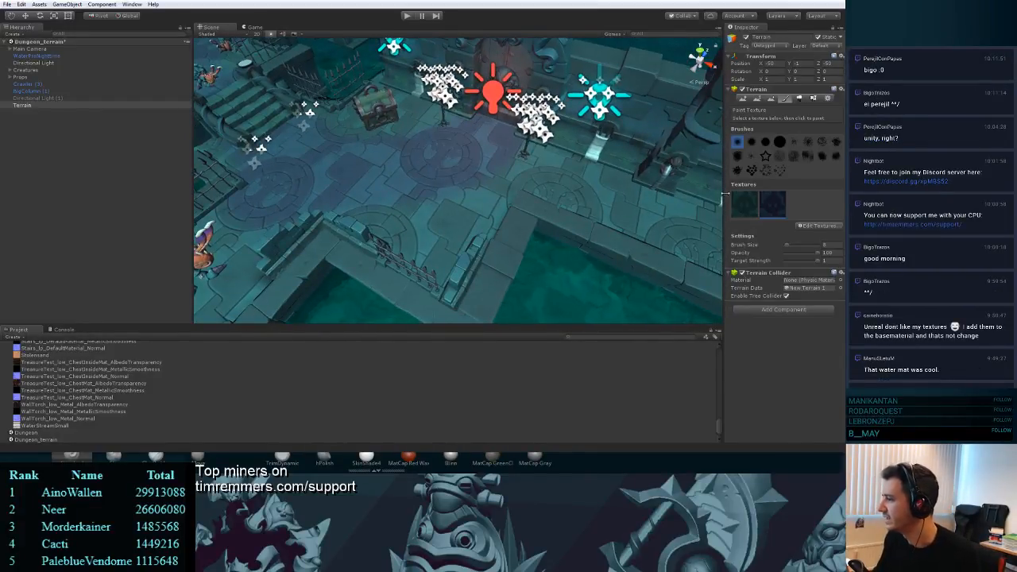
# - Add the DungeonFloor_low_DefaultMaterial_AlbedoTransparency texture with its DungeonFloor normal map as a third terrain texture, with Metallic and Smoothness at 1
pyautogui.click(819, 226)
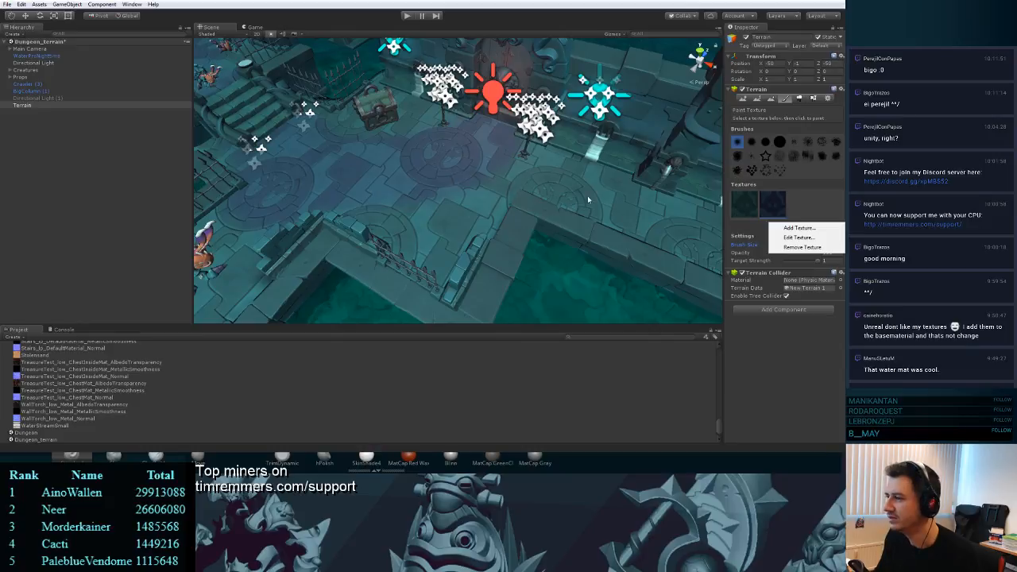
pyautogui.click(799, 228)
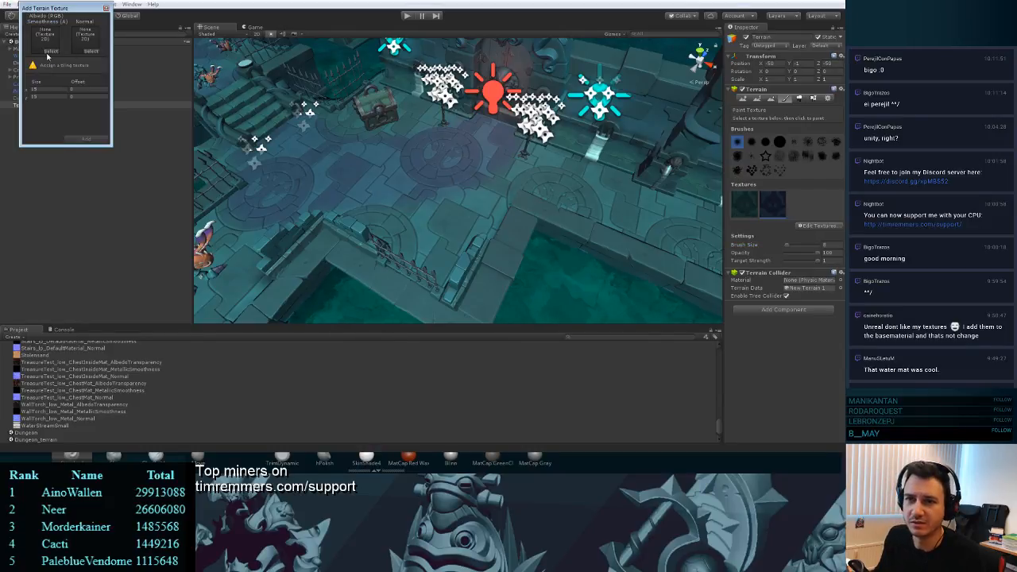
pyautogui.click(50, 51)
pyautogui.doubleClick(415, 274)
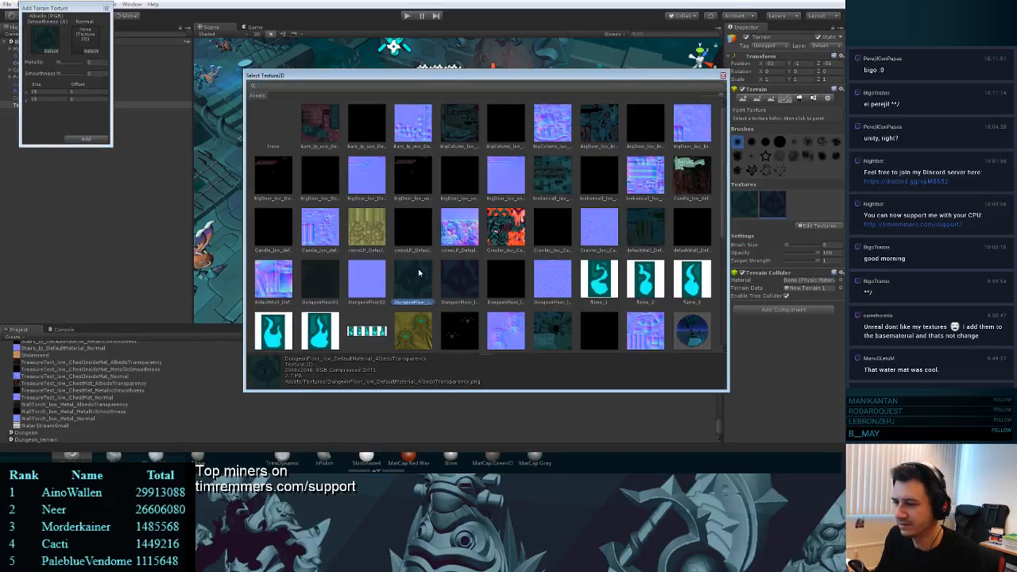
pyautogui.click(91, 51)
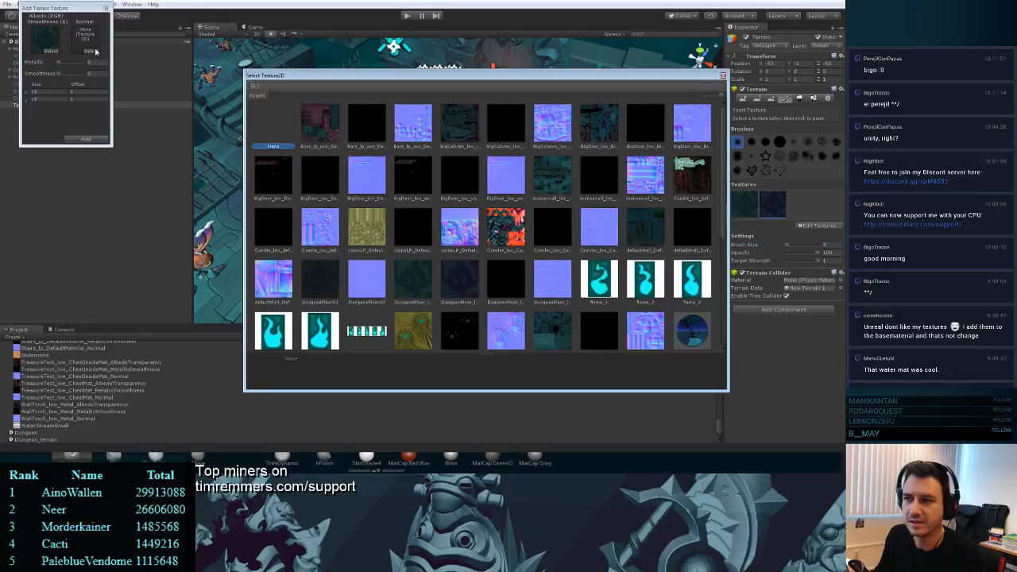
pyautogui.doubleClick(553, 285)
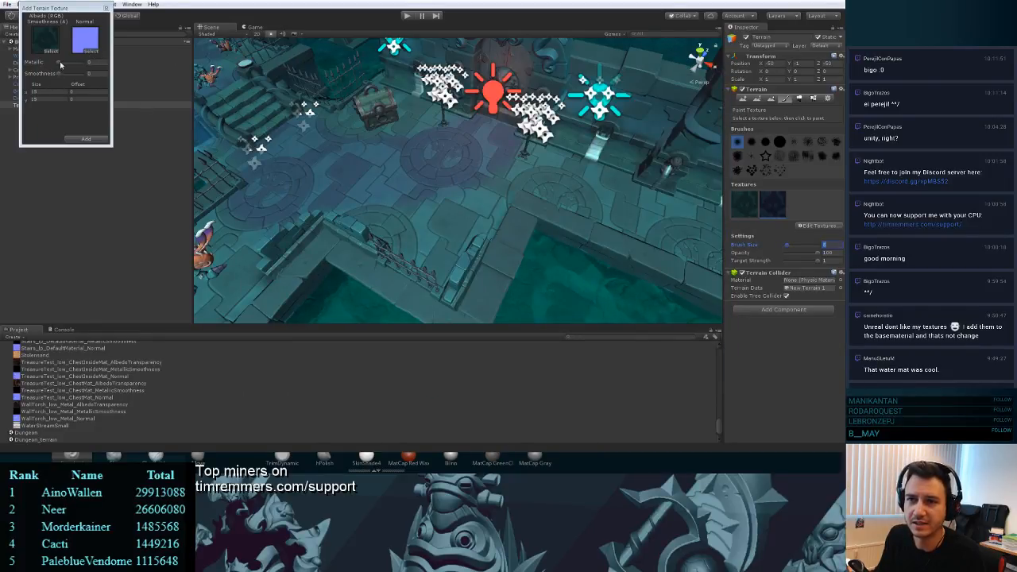
pyautogui.moveTo(60, 62); pyautogui.dragTo(98, 62)
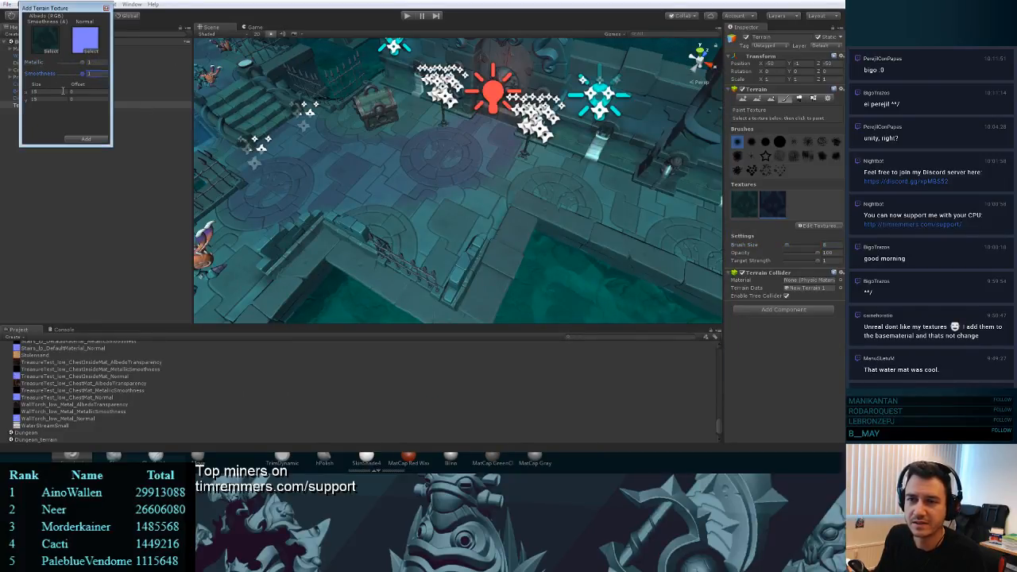
pyautogui.click(87, 140)
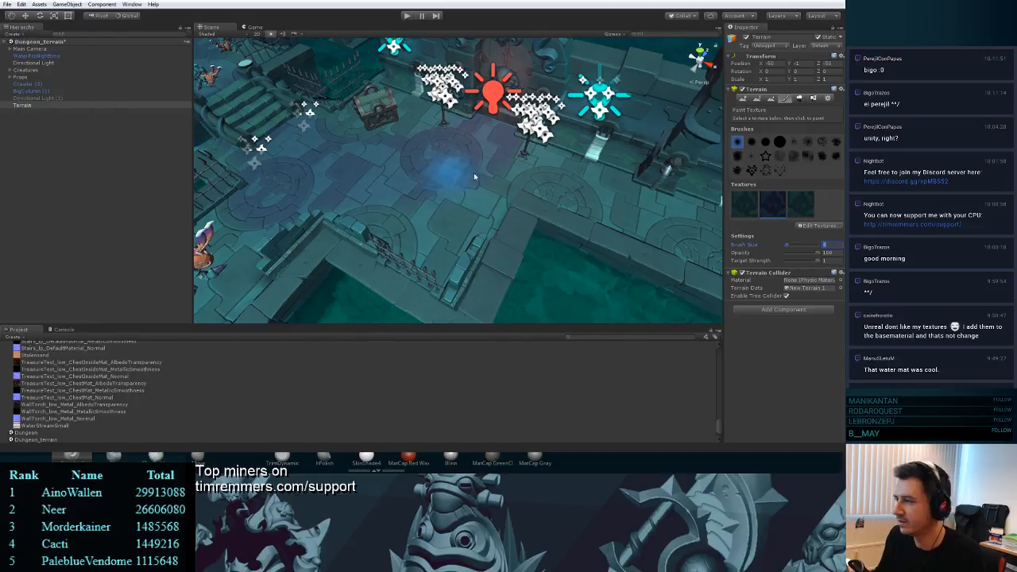
# - Paint the new third floor texture over the courtyard between the big door, the chest and the stairs
pyautogui.click(793, 209)
pyautogui.moveTo(477, 204)
pyautogui.mouseDown()
pyautogui.moveTo(469, 163)
pyautogui.moveTo(429, 159)
pyautogui.mouseUp()
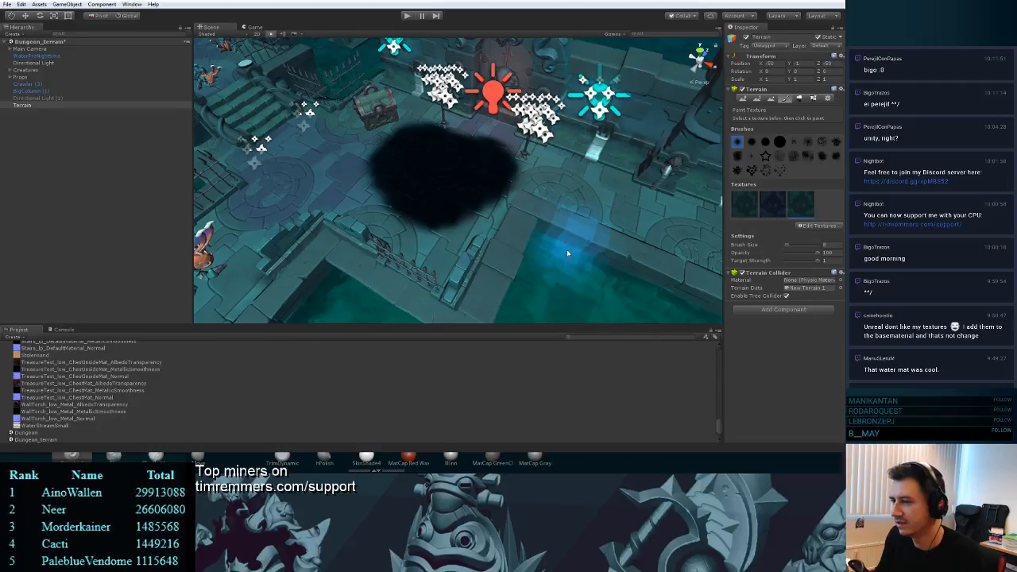
pyautogui.moveTo(568, 254)
pyautogui.mouseDown(button='right')
pyautogui.moveTo(590, 225)
pyautogui.moveTo(550, 220)
pyautogui.moveTo(581, 243)
pyautogui.moveTo(532, 173)
pyautogui.mouseUp(button='right')
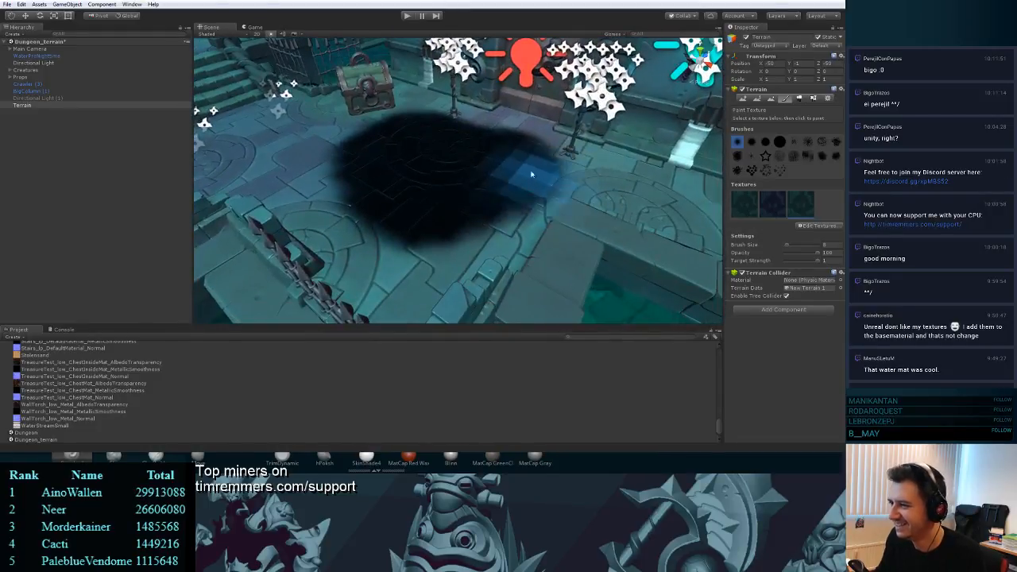
pyautogui.moveTo(528, 165)
pyautogui.mouseDown()
pyautogui.moveTo(512, 136)
pyautogui.moveTo(294, 159)
pyautogui.mouseUp()
pyautogui.moveTo(318, 159)
pyautogui.mouseDown(button='right')
pyautogui.moveTo(425, 152)
pyautogui.moveTo(402, 174)
pyautogui.moveTo(409, 190)
pyautogui.mouseUp(button='right')
pyautogui.moveTo(430, 188)
pyautogui.mouseDown()
pyautogui.moveTo(394, 174)
pyautogui.moveTo(431, 186)
pyautogui.mouseUp()
pyautogui.moveTo(431, 185)
pyautogui.mouseDown(button='right')
pyautogui.moveTo(538, 180)
pyautogui.moveTo(474, 64)
pyautogui.moveTo(511, 128)
pyautogui.mouseUp(button='right')
# - Edit the third floor texture to Metallic 0 and Smoothness 0.74
pyautogui.click(816, 227)
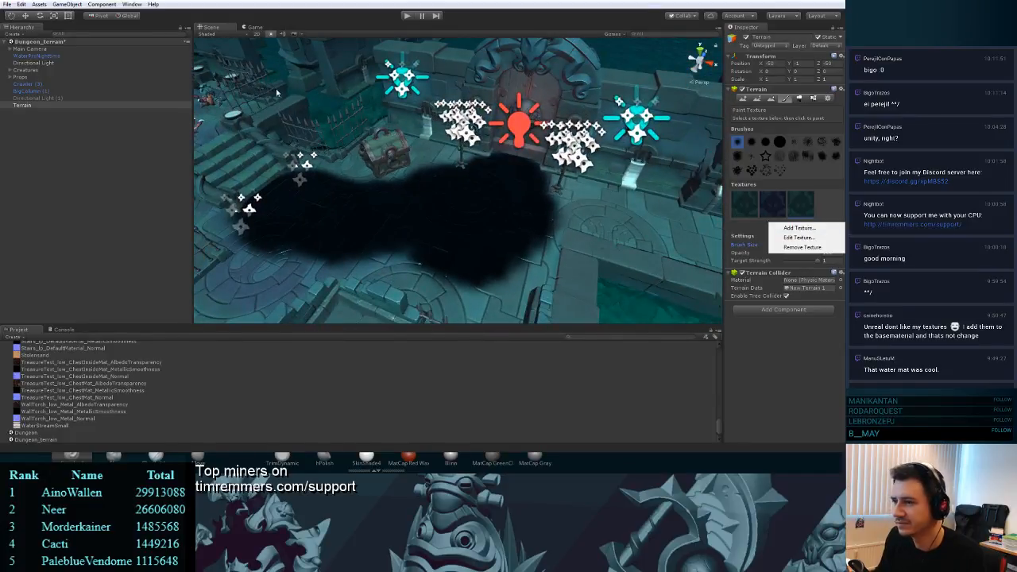
pyautogui.click(796, 236)
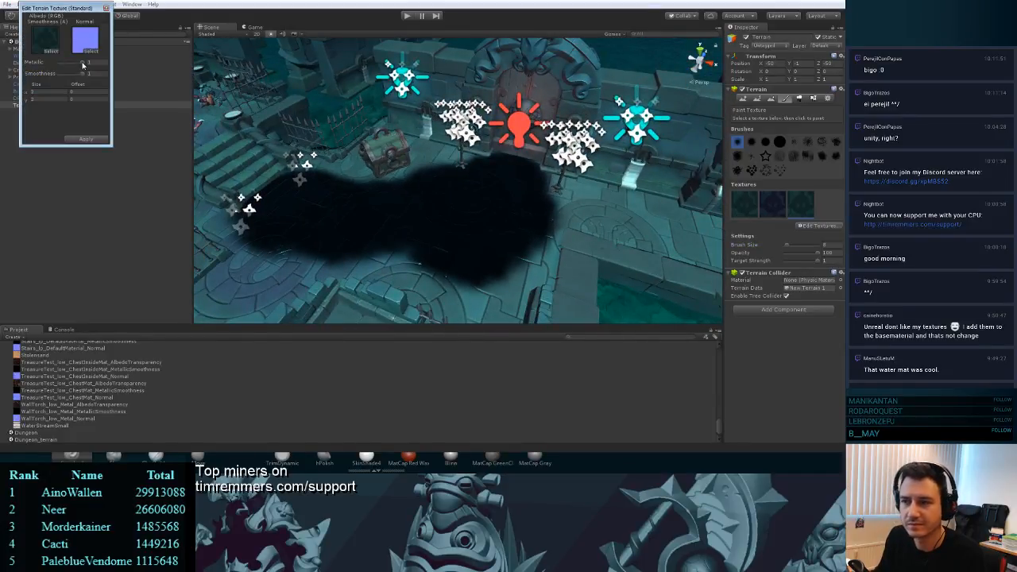
pyautogui.moveTo(82, 65)
pyautogui.mouseDown()
pyautogui.moveTo(56, 66)
pyautogui.moveTo(79, 77)
pyautogui.mouseUp()
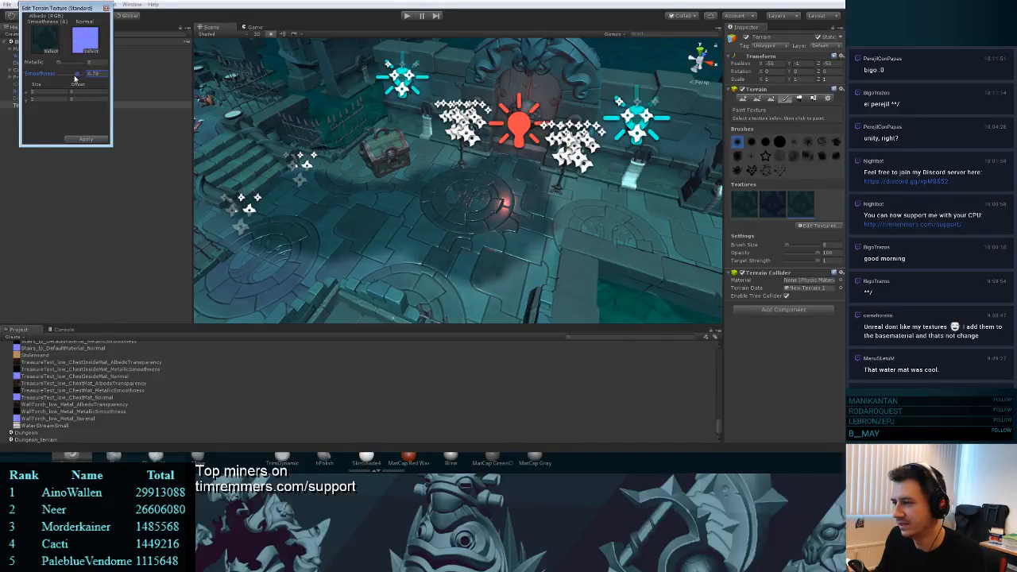
pyautogui.moveTo(476, 176); pyautogui.dragTo(509, 213, button='right')
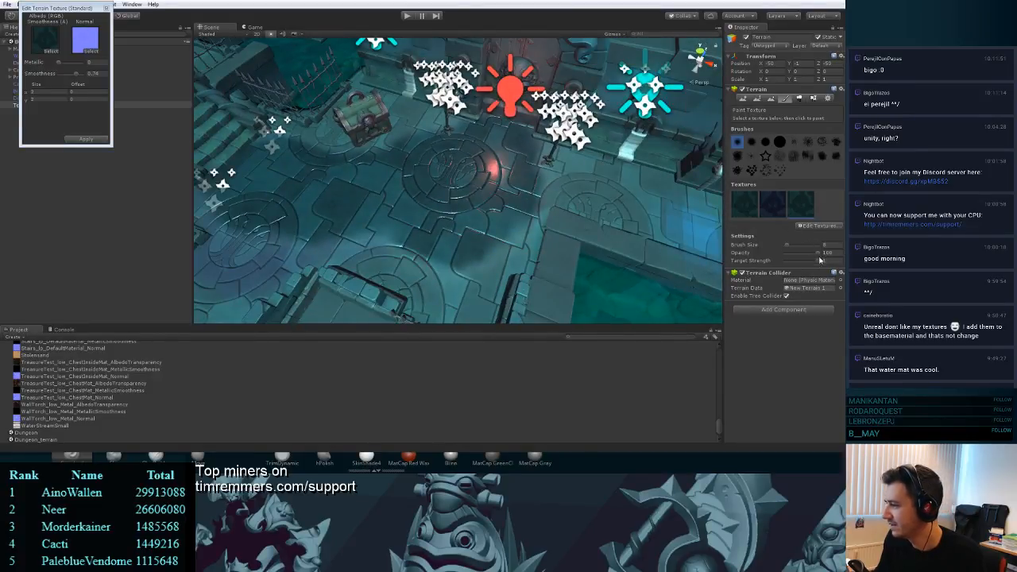
# - Set the brush opacity to 37 and paint the original green floor texture back over the glossy area around the central floor circle
pyautogui.moveTo(818, 253); pyautogui.dragTo(798, 254)
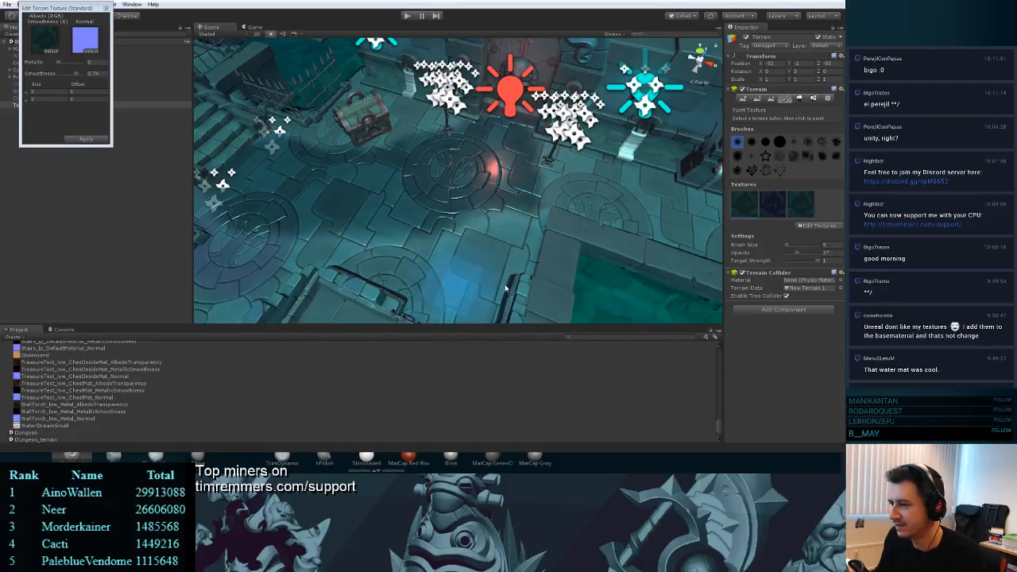
pyautogui.moveTo(455, 260)
pyautogui.mouseDown()
pyautogui.moveTo(577, 193)
pyautogui.moveTo(438, 132)
pyautogui.moveTo(289, 180)
pyautogui.moveTo(340, 272)
pyautogui.mouseUp()
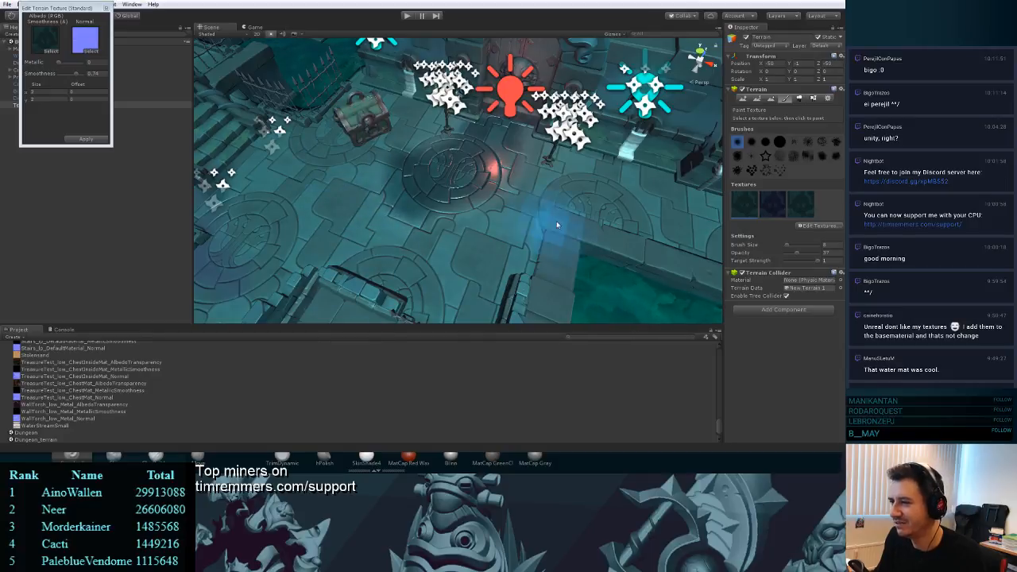
pyautogui.moveTo(473, 123)
pyautogui.mouseDown()
pyautogui.moveTo(432, 274)
pyautogui.moveTo(378, 158)
pyautogui.moveTo(358, 144)
pyautogui.mouseUp()
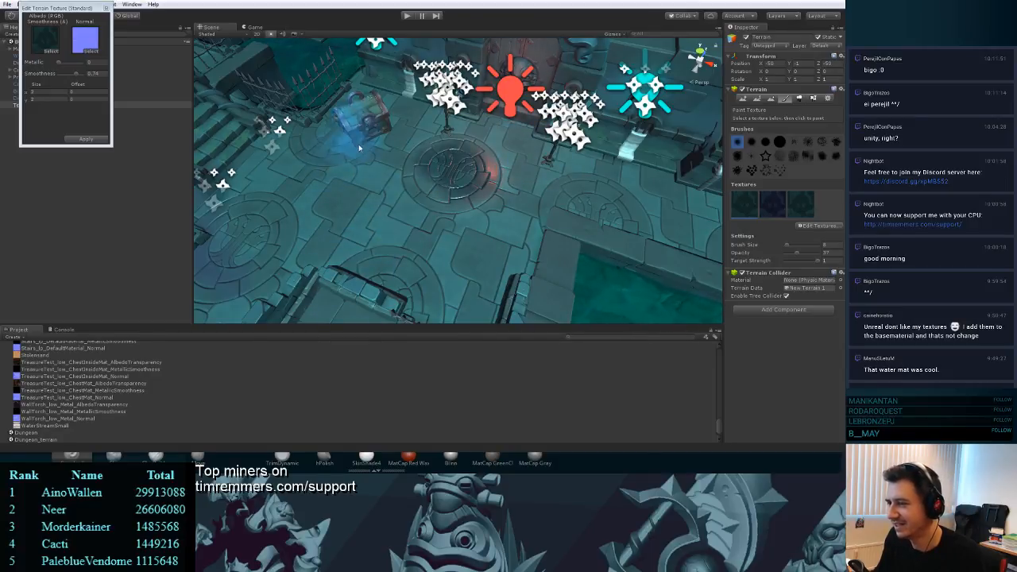
pyautogui.moveTo(430, 220)
pyautogui.mouseDown(button='right')
pyautogui.moveTo(431, 232)
pyautogui.moveTo(413, 239)
pyautogui.moveTo(420, 209)
pyautogui.moveTo(409, 231)
pyautogui.mouseUp(button='right')
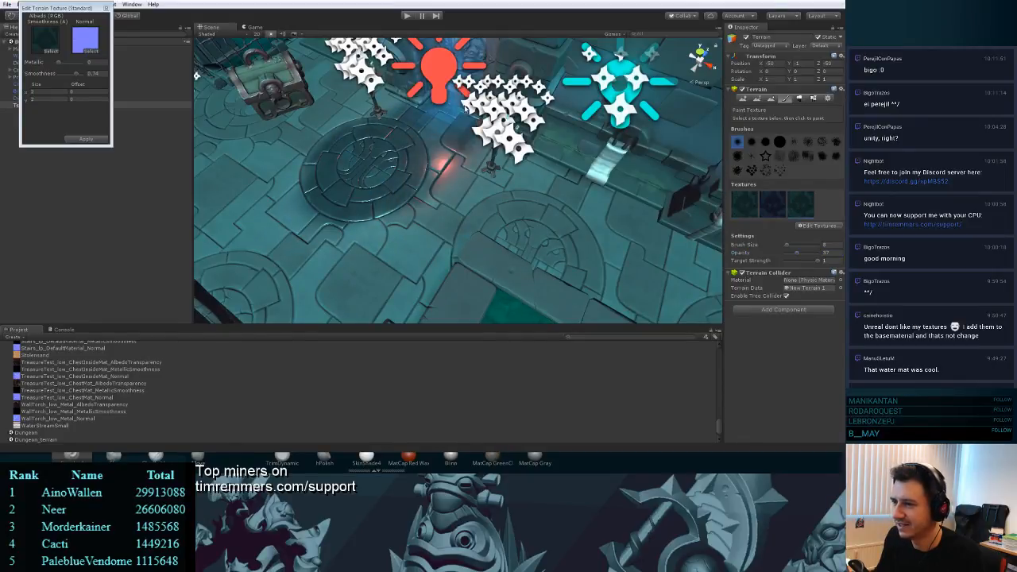
pyautogui.moveTo(302, 213); pyautogui.dragTo(511, 215, button='right')
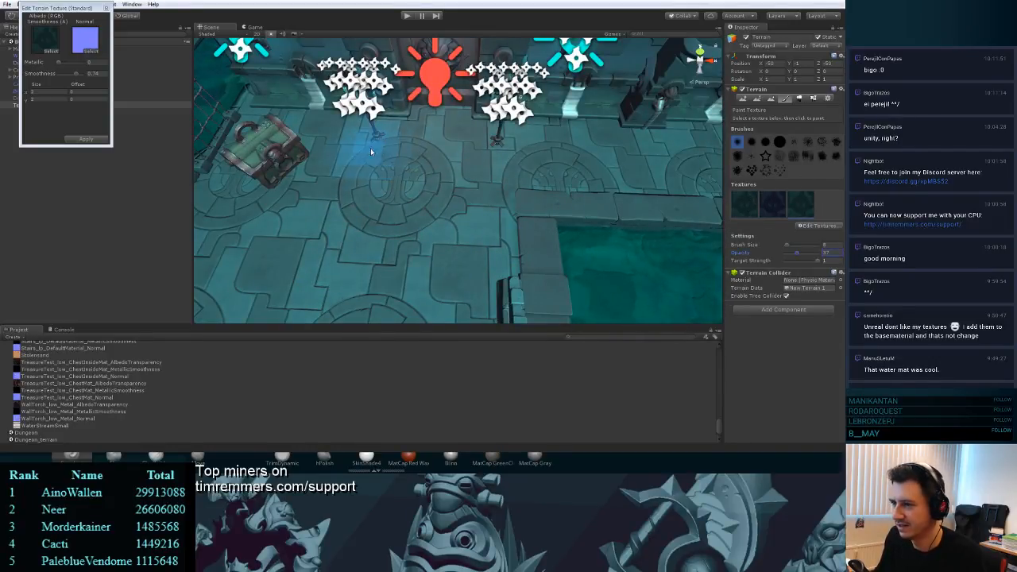
# - Paint light patches of the glossy floor texture near the candle stands in front of the big door
pyautogui.moveTo(376, 155)
pyautogui.mouseDown()
pyautogui.moveTo(273, 148)
pyautogui.moveTo(377, 121)
pyautogui.mouseUp()
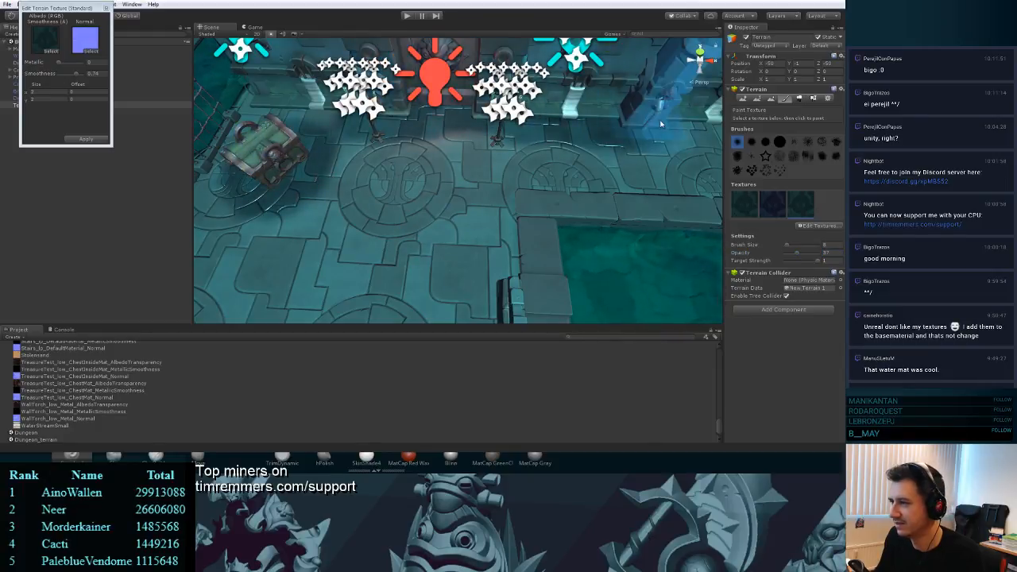
pyautogui.moveTo(620, 217)
pyautogui.mouseDown(button='right')
pyautogui.moveTo(649, 186)
pyautogui.moveTo(535, 155)
pyautogui.moveTo(577, 178)
pyautogui.moveTo(568, 230)
pyautogui.mouseUp(button='right')
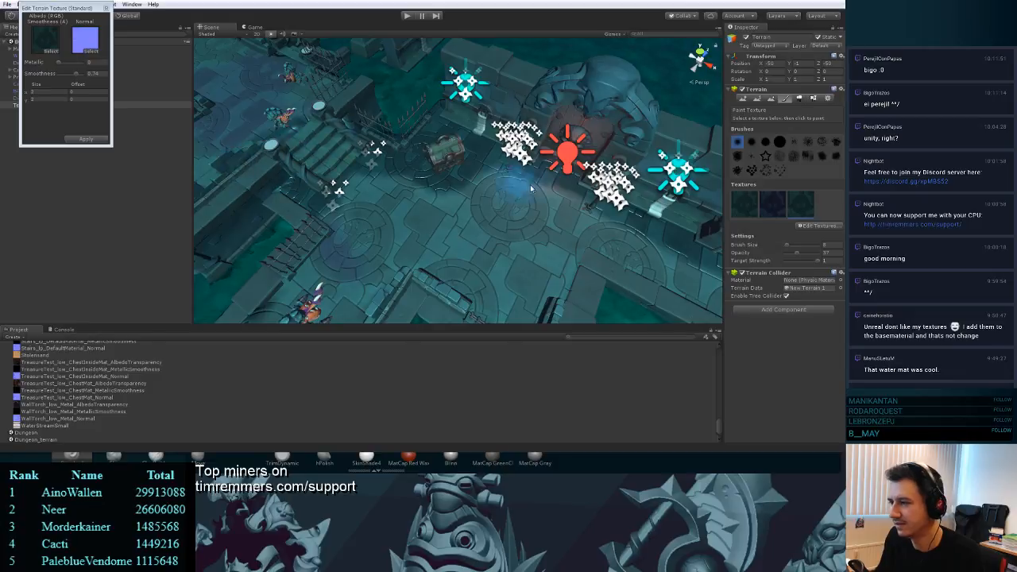
pyautogui.moveTo(516, 178); pyautogui.dragTo(508, 191, button='right')
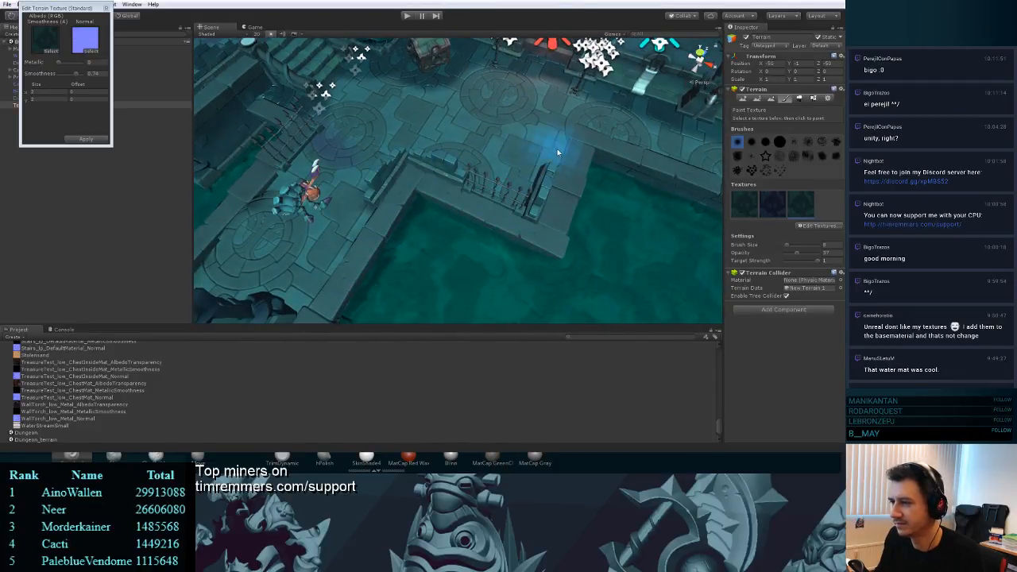
# - Preview the painted dungeon floor in play mode and return to editing
pyautogui.moveTo(557, 149); pyautogui.dragTo(532, 140, button='right')
pyautogui.click(408, 16)
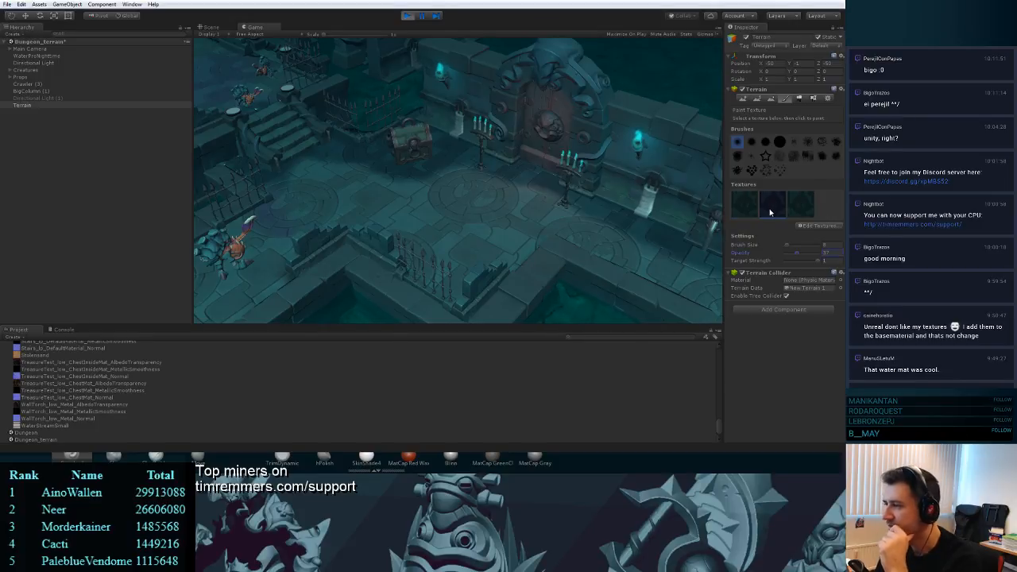
pyautogui.click(408, 18)
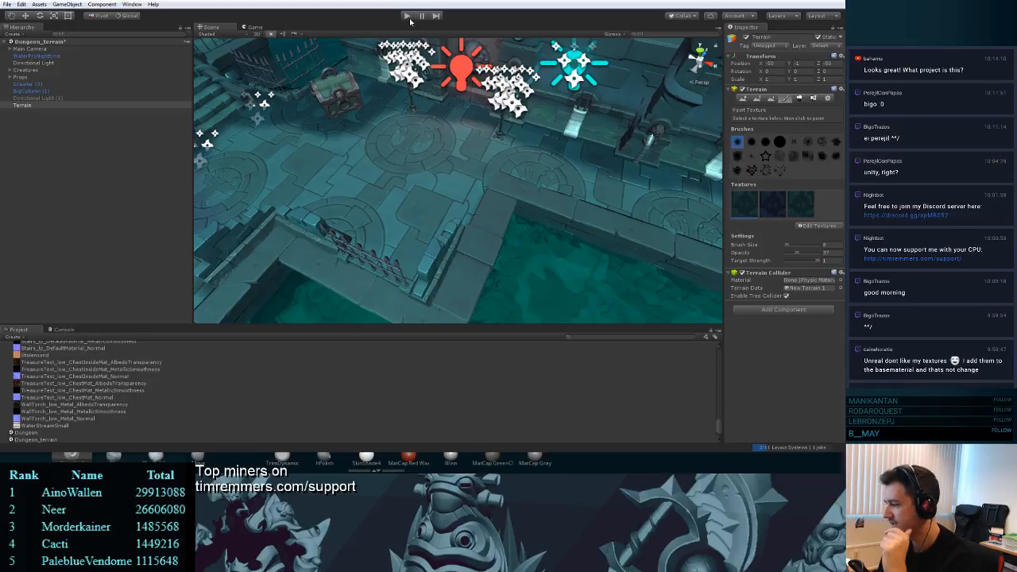
# - Look over the dungeon floor around the pools from a wider angle and run the scene in play mode again
pyautogui.scroll(-6, 404, 120)
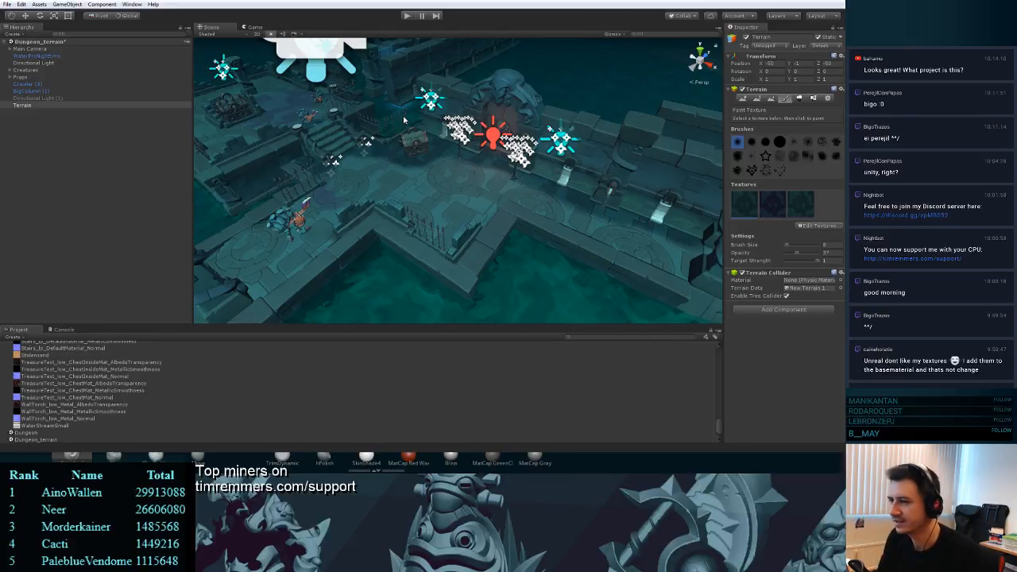
pyautogui.moveTo(517, 190); pyautogui.dragTo(545, 158, button='right')
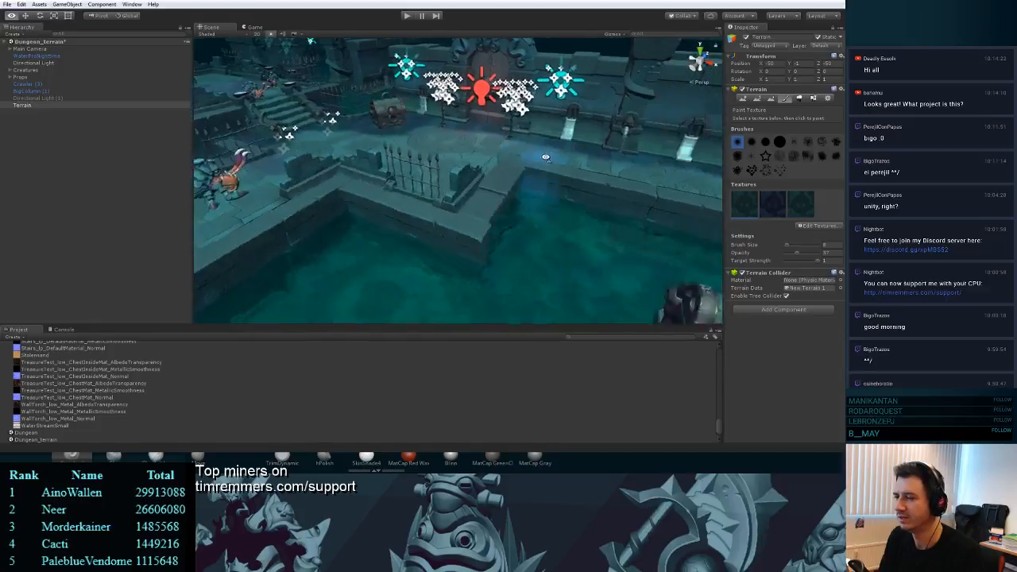
pyautogui.click(406, 16)
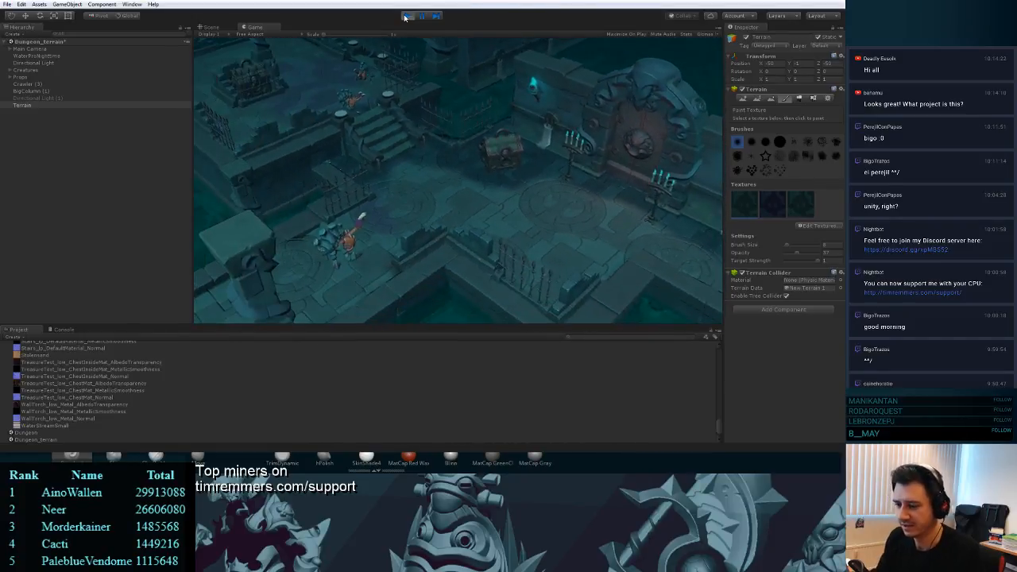
# - Switch to Substance Painter and ZBrush to examine the floor tile's texture and its sculpt, returning to Substance Painter
pyautogui.hotkey('alt', 'Tab')
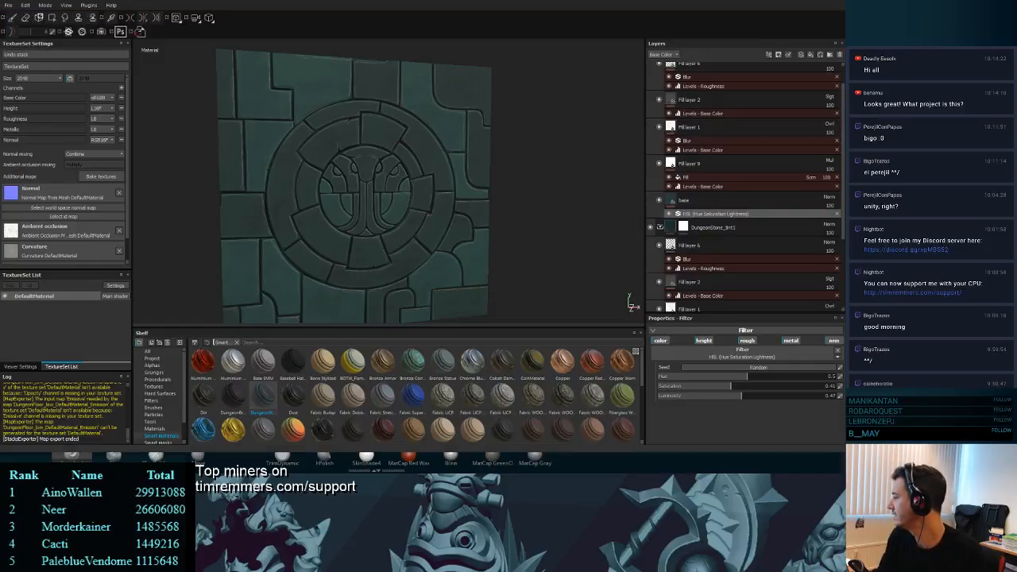
pyautogui.keyDown('alt'); pyautogui.moveTo(559, 222); pyautogui.dragTo(524, 196); pyautogui.keyUp('alt')
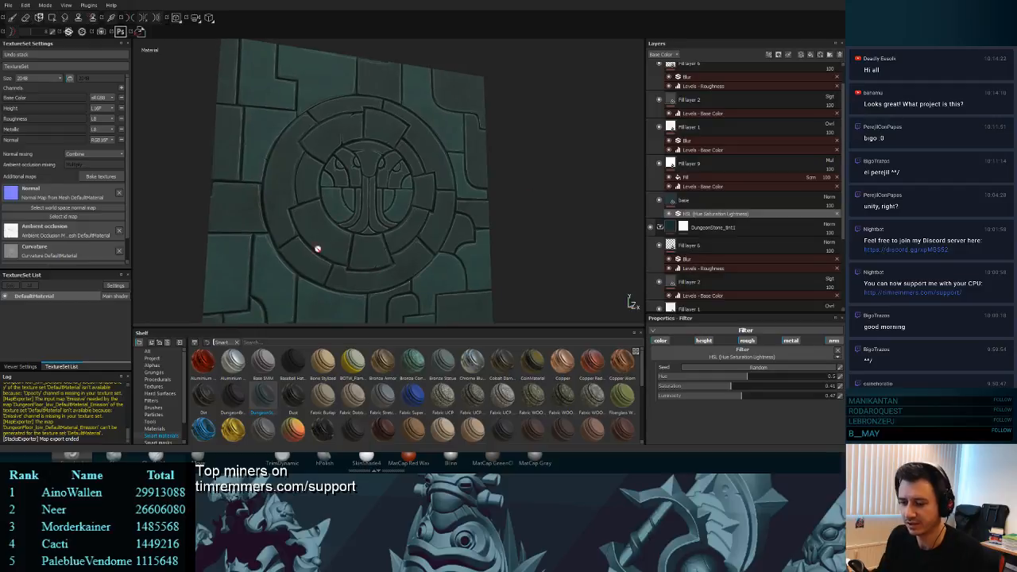
pyautogui.hotkey('alt', 'Tab')
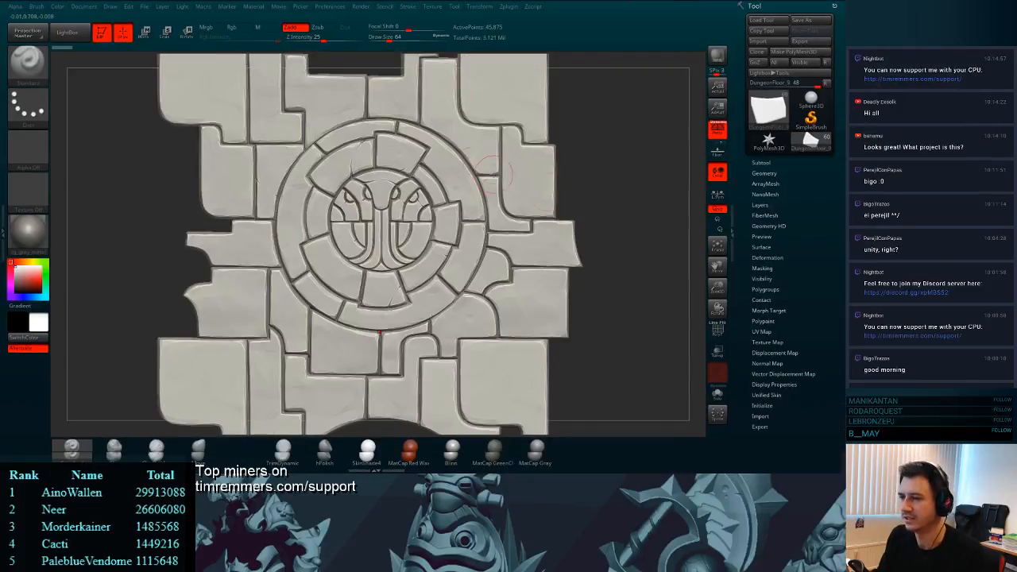
pyautogui.moveTo(646, 260); pyautogui.dragTo(598, 231)
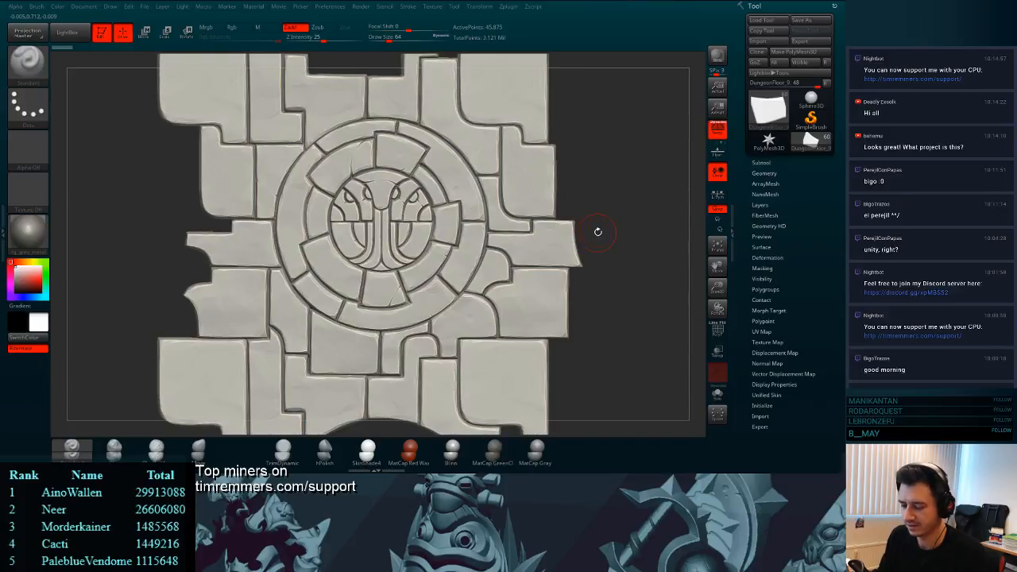
pyautogui.hotkey('alt', 'Tab')
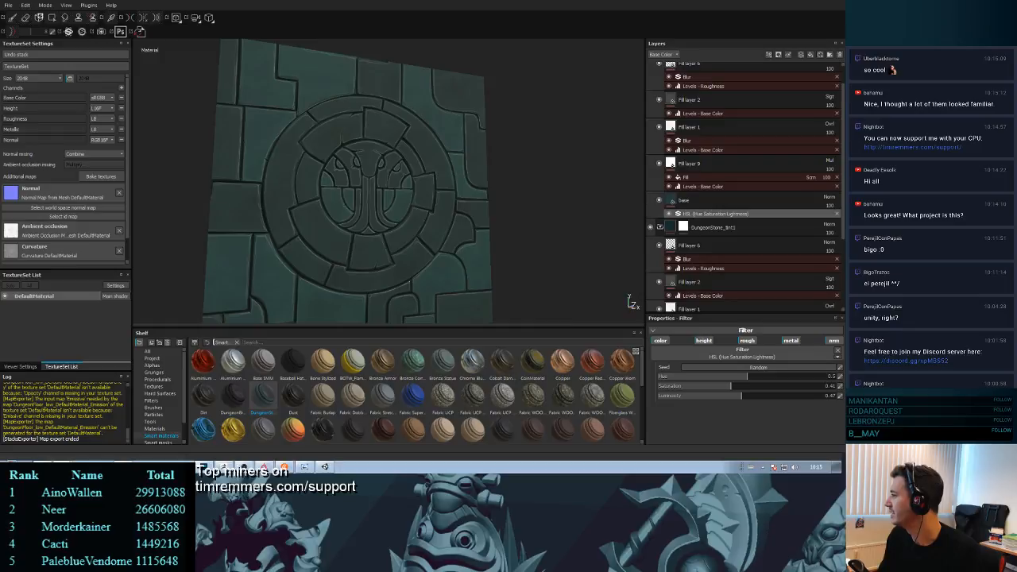
# - Browse the concept artist's ArtStation portfolio in the browser, view the Dungeon Assets and Furtive Coil artworks, and close the window
pyautogui.moveTo(845, 31)
pyautogui.mouseDown()
pyautogui.moveTo(472, 22)
pyautogui.moveTo(444, 37)
pyautogui.mouseUp()
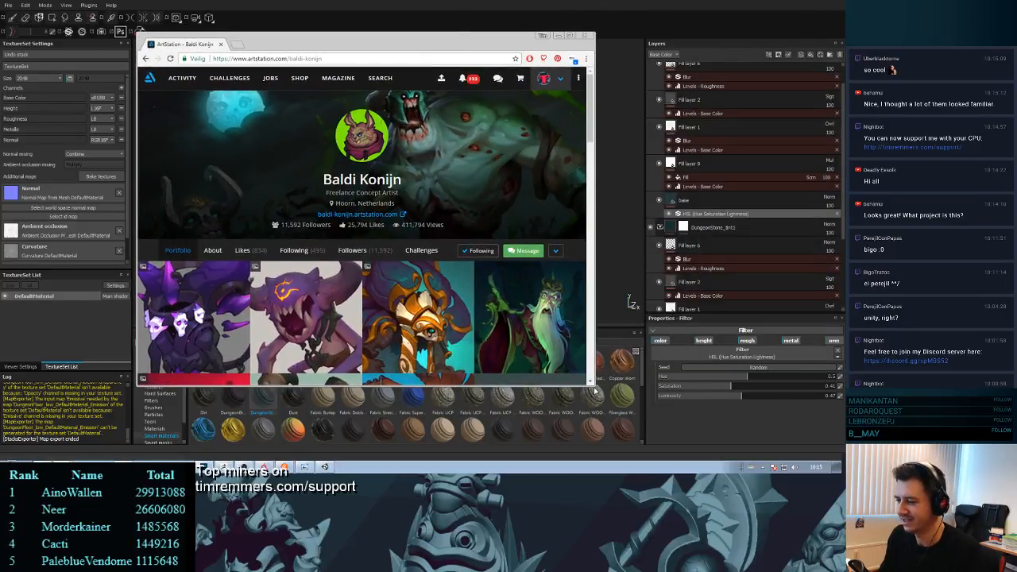
pyautogui.moveTo(589, 380); pyautogui.dragTo(697, 418)
pyautogui.scroll(-3, 521, 223)
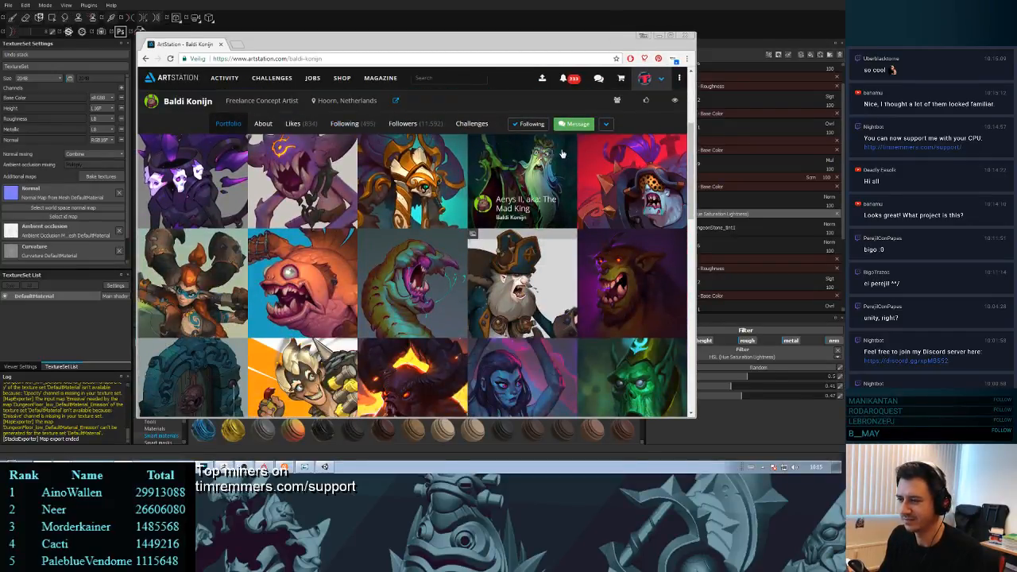
pyautogui.scroll(-1, 561, 153)
pyautogui.scroll(-1, 563, 153)
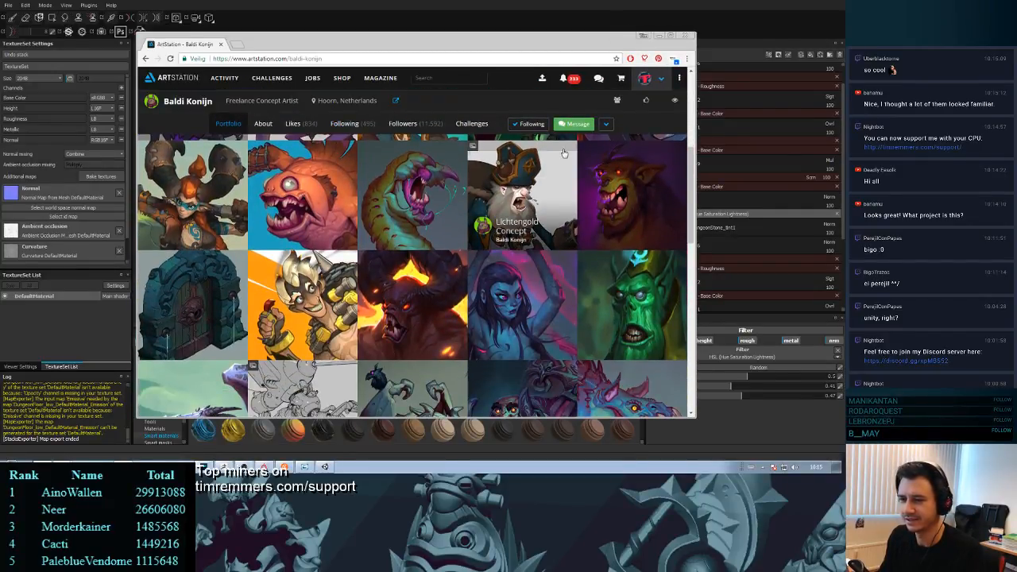
pyautogui.click(208, 288)
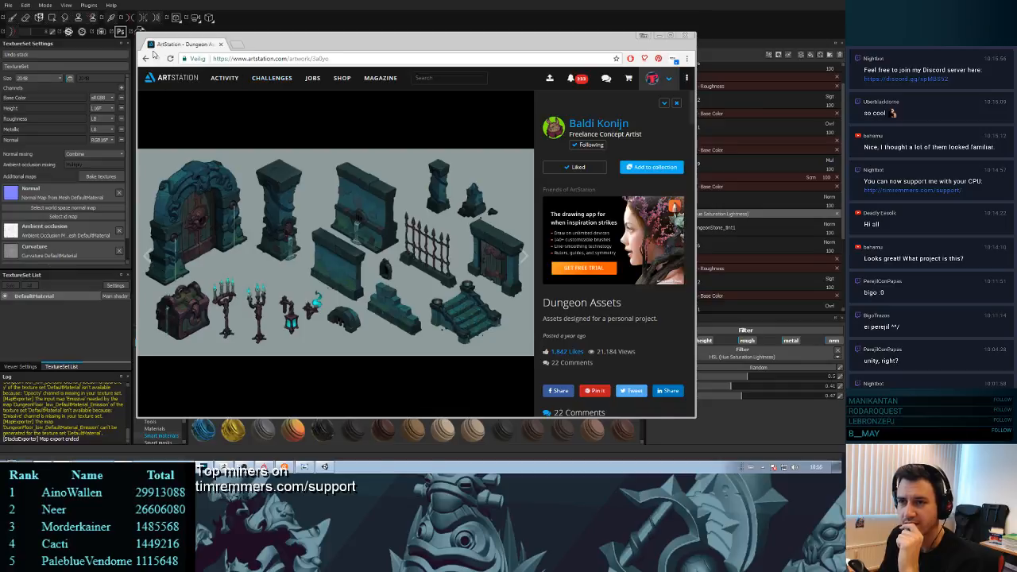
pyautogui.click(148, 59)
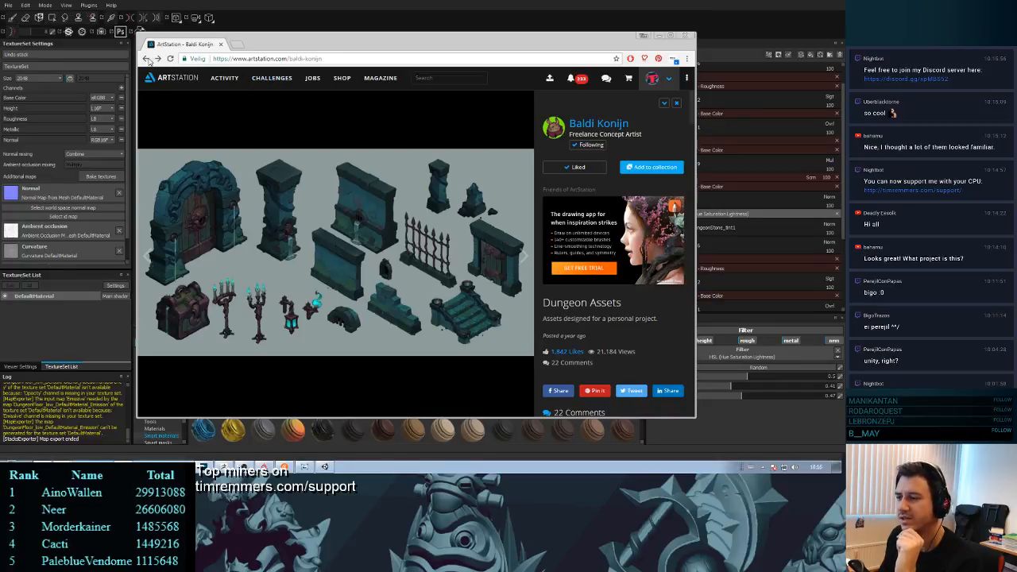
pyautogui.click(371, 188)
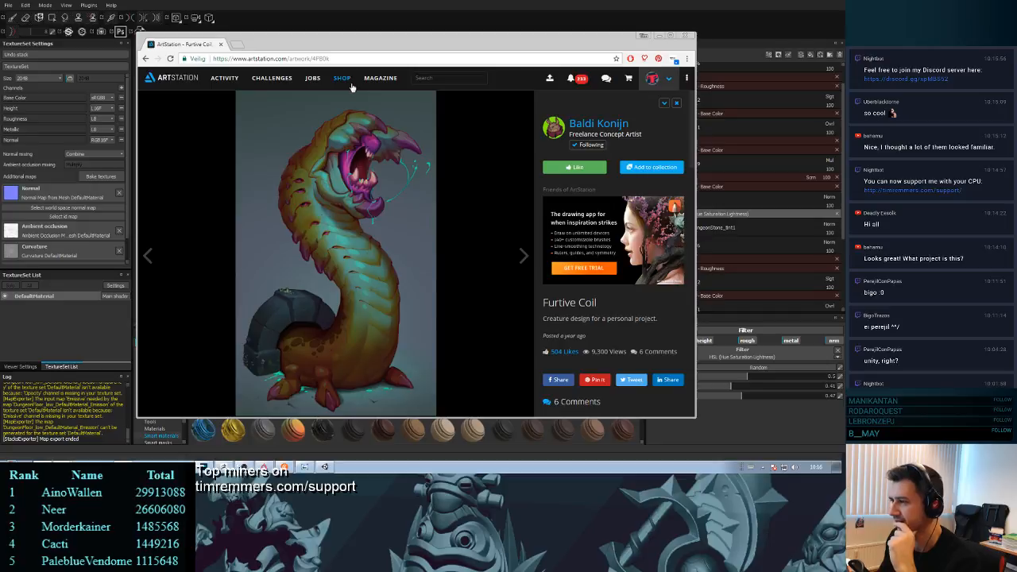
pyautogui.click(687, 38)
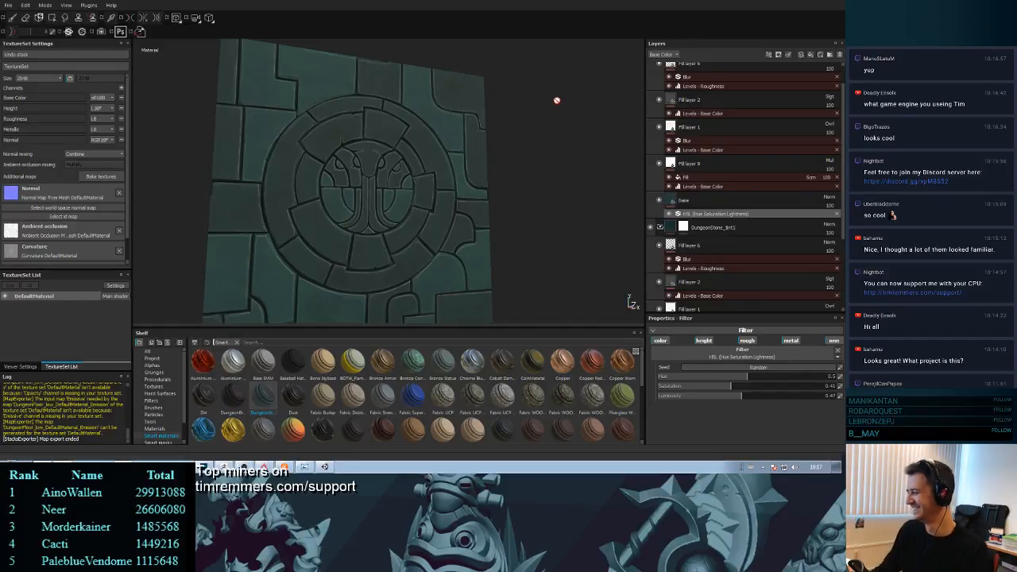
pyautogui.moveTo(529, 182)
pyautogui.keyDown('alt'); pyautogui.mouseDown()
pyautogui.moveTo(534, 156)
pyautogui.moveTo(529, 164)
pyautogui.mouseUp(); pyautogui.keyUp('alt')
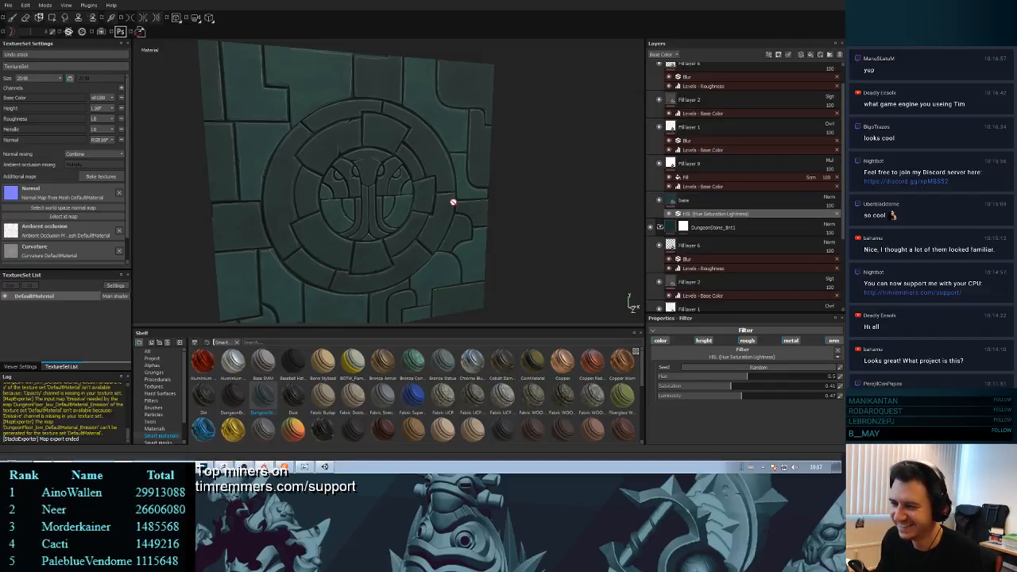
pyautogui.keyDown('alt'); pyautogui.moveTo(554, 236); pyautogui.dragTo(562, 222); pyautogui.keyUp('alt')
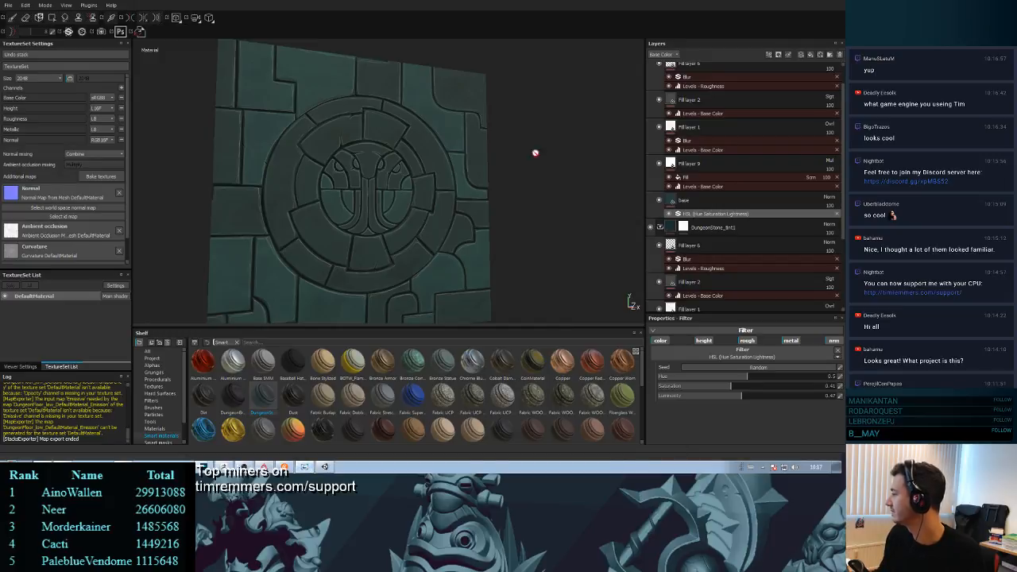
pyautogui.click(570, 163)
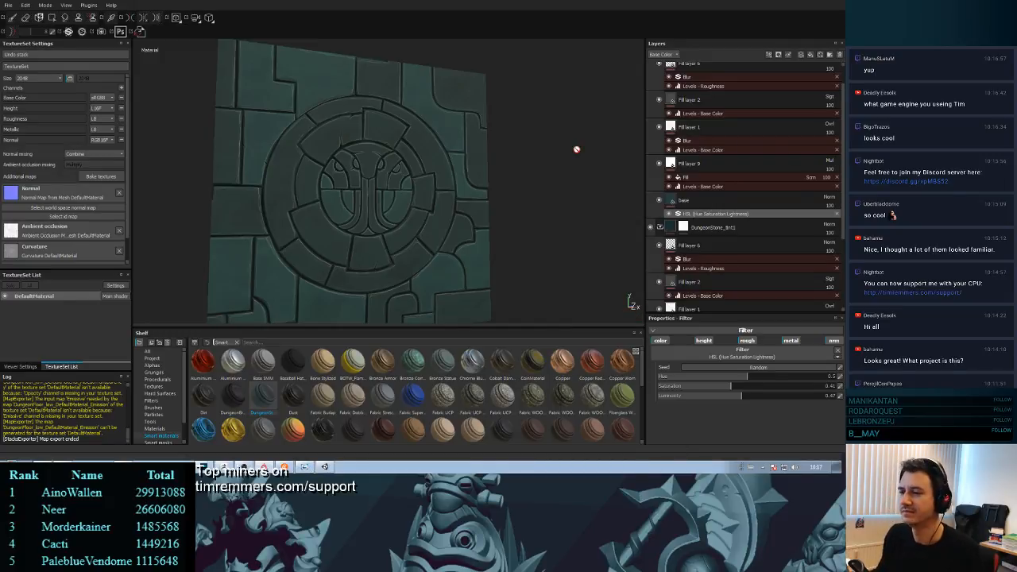
# - View the floor tile straight on and collapse the DungeonStone_tint1 and DungeonStone_tint2 folders in the layer stack
pyautogui.keyDown('alt'); pyautogui.moveTo(559, 154); pyautogui.dragTo(536, 170); pyautogui.keyUp('alt')
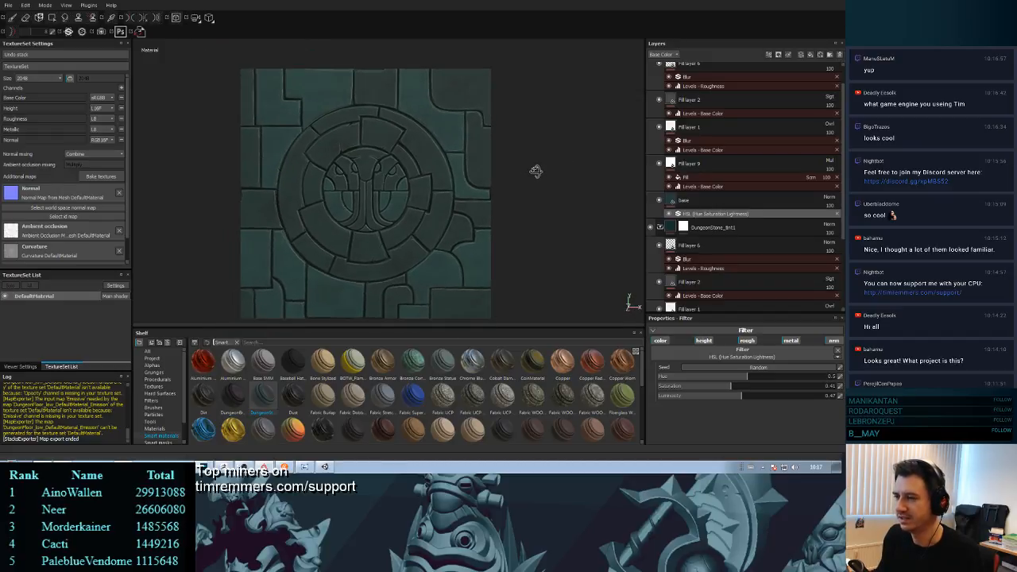
pyautogui.scroll(1, 747, 127)
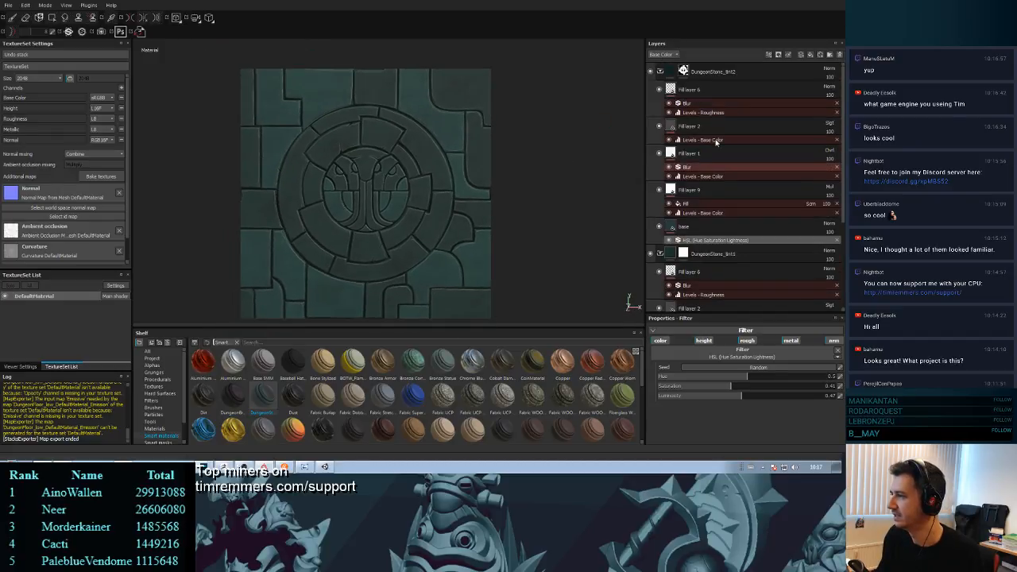
pyautogui.click(659, 253)
pyautogui.click(660, 71)
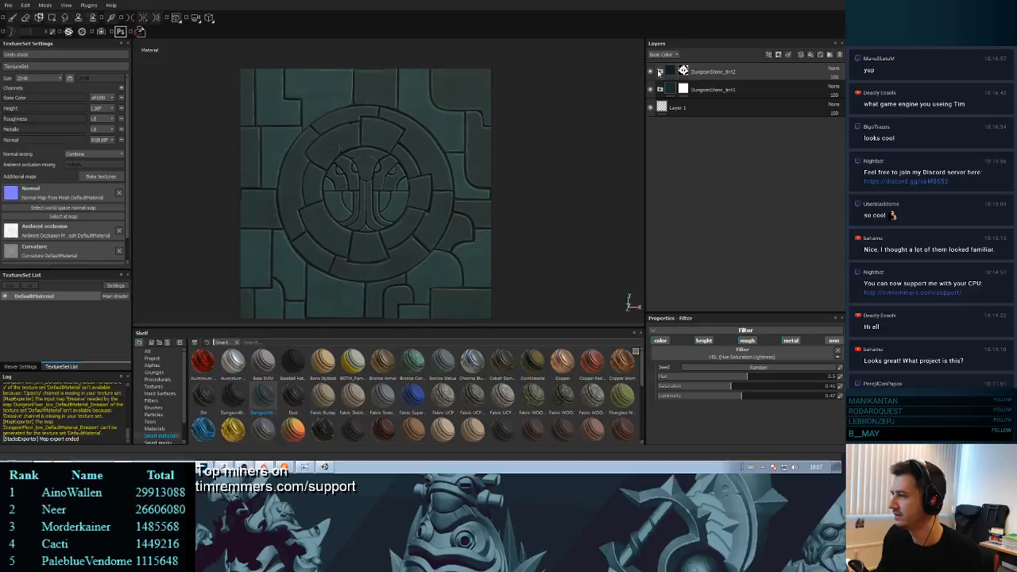
# - Add a folder above DungeonStone_tint2 and name it Moss
pyautogui.click(803, 70)
pyautogui.click(830, 56)
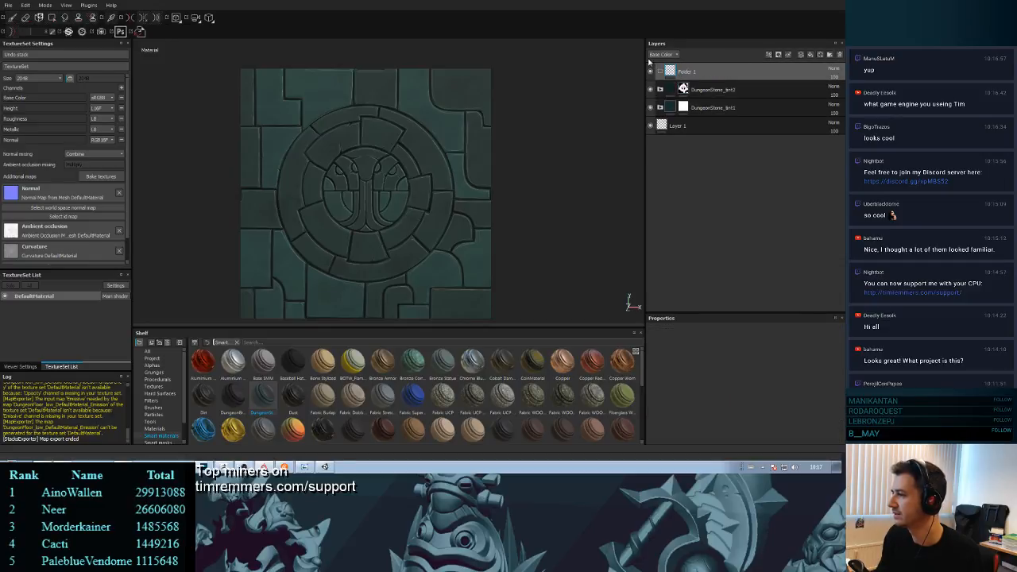
pyautogui.doubleClick(686, 71)
pyautogui.write('Moss')
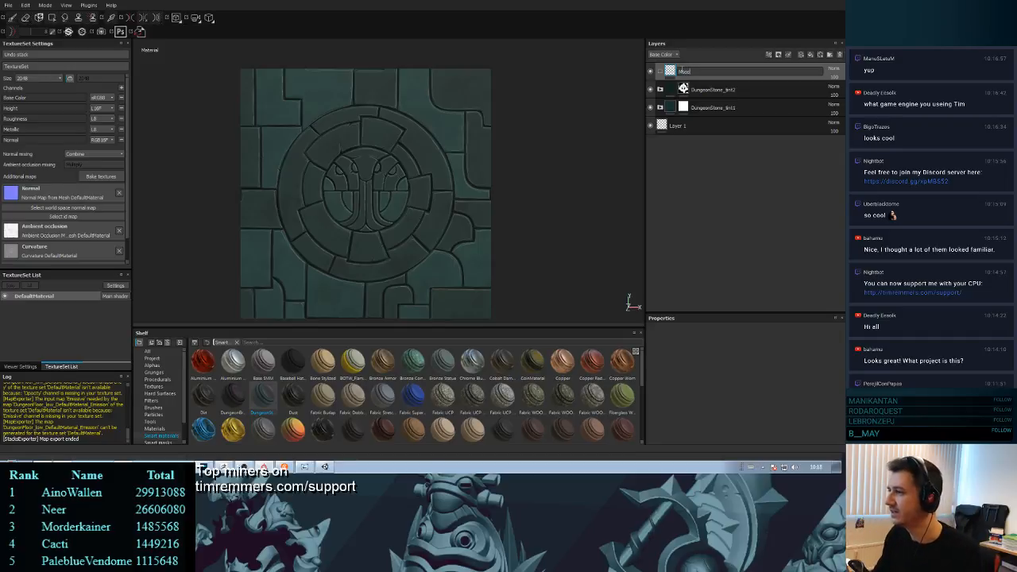
pyautogui.press('Return')
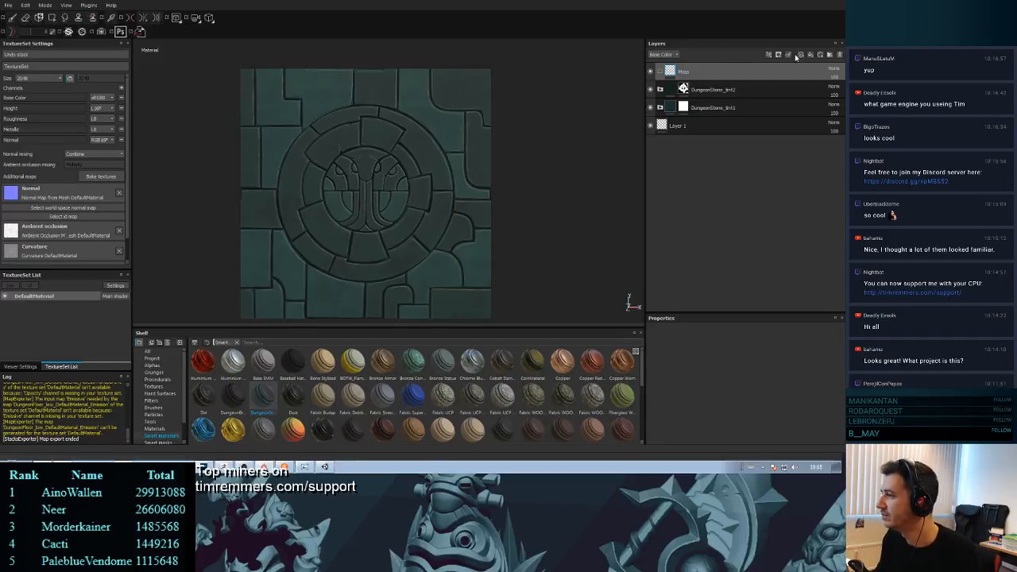
# - Add a fill layer above the Moss folder and turn off its metallic and normal channels
pyautogui.click(809, 56)
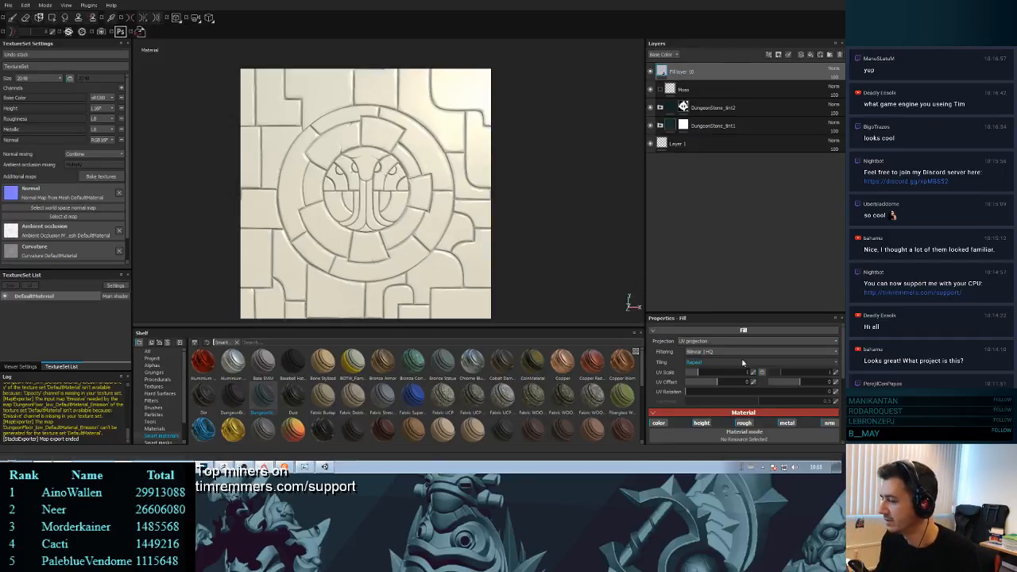
pyautogui.scroll(-2, 715, 372)
pyautogui.scroll(-3, 715, 374)
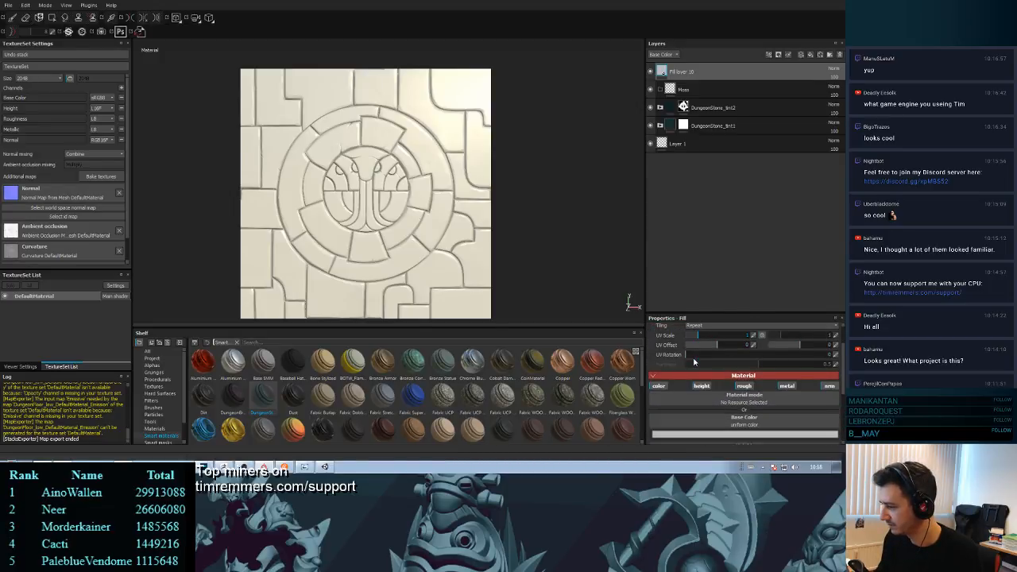
pyautogui.click(787, 387)
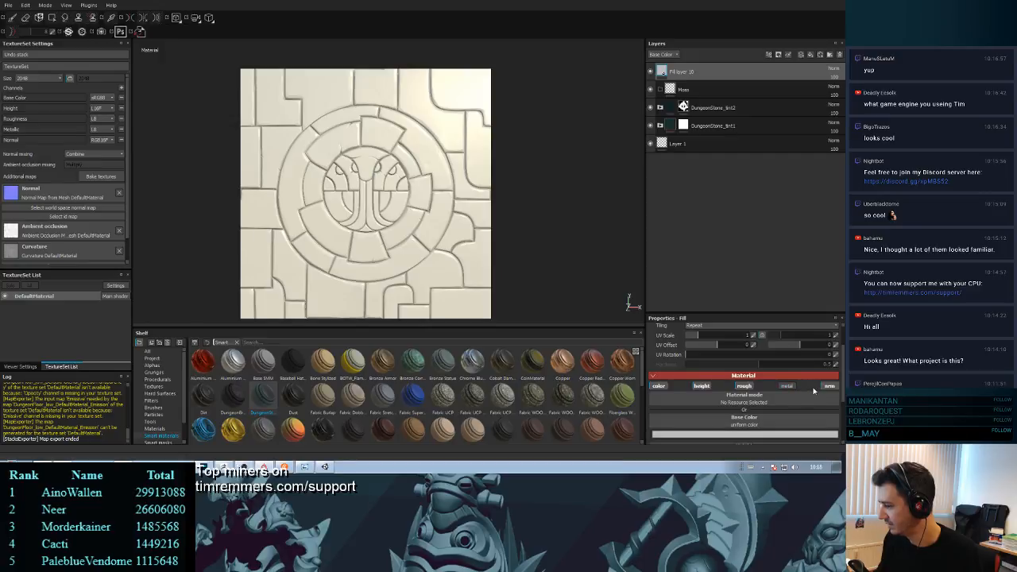
pyautogui.click(829, 387)
# - Set the new fill layer's base color to a dark green sampled from the DungeonStone_tint2 folder's thumbnail
pyautogui.scroll(-3, 821, 392)
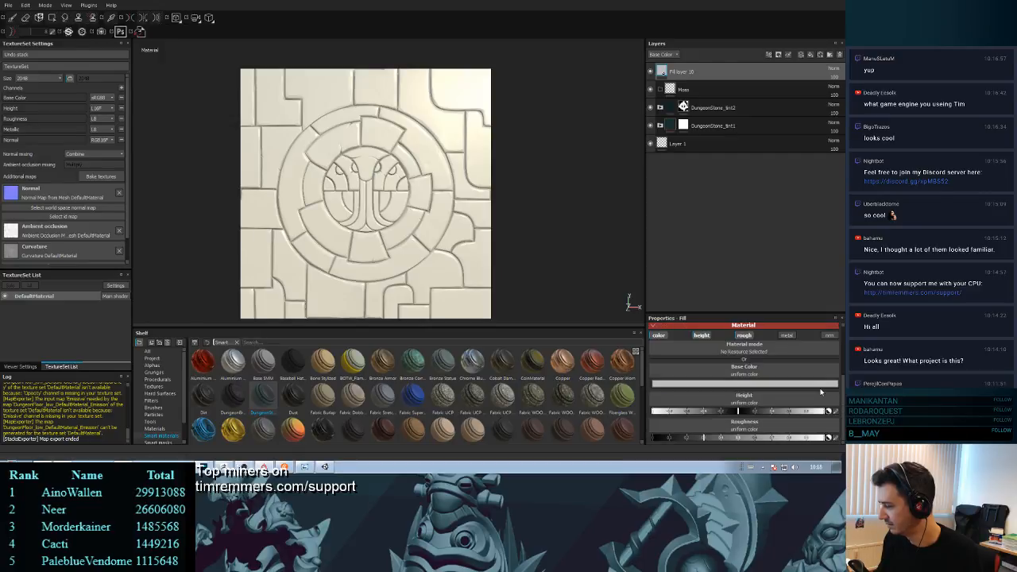
pyautogui.click(739, 384)
pyautogui.click(731, 378)
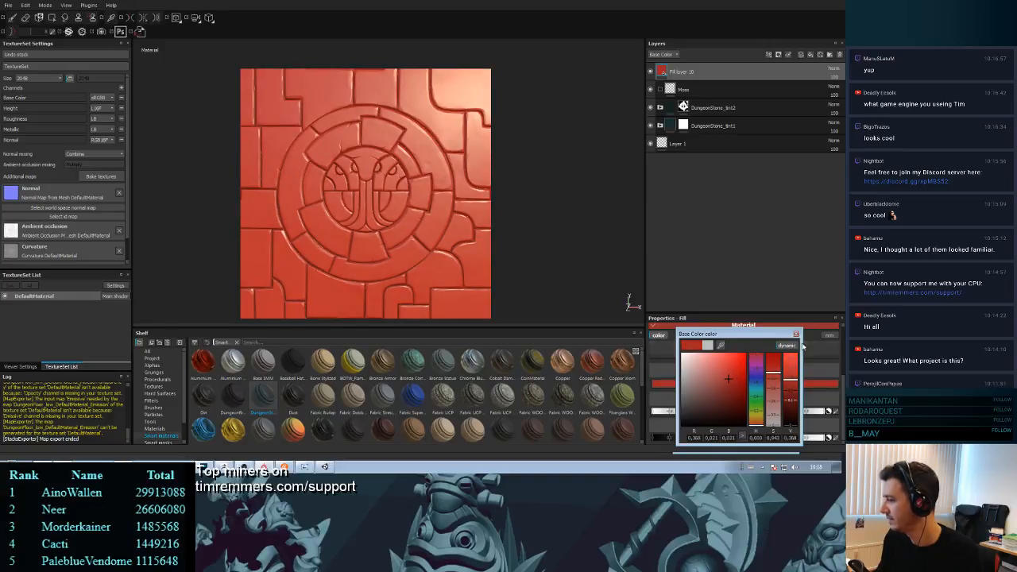
pyautogui.moveTo(721, 345); pyautogui.dragTo(671, 107)
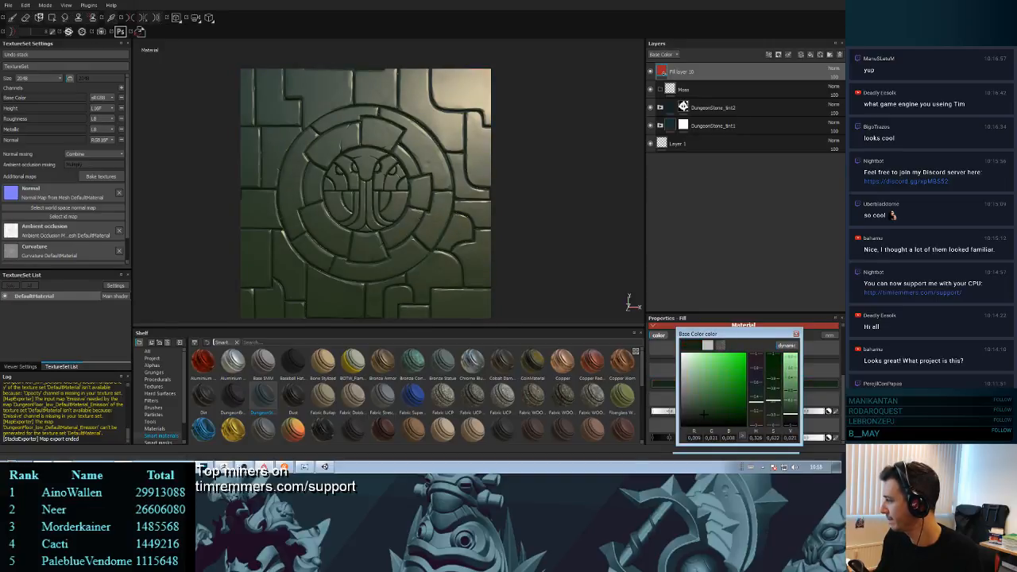
pyautogui.click(796, 335)
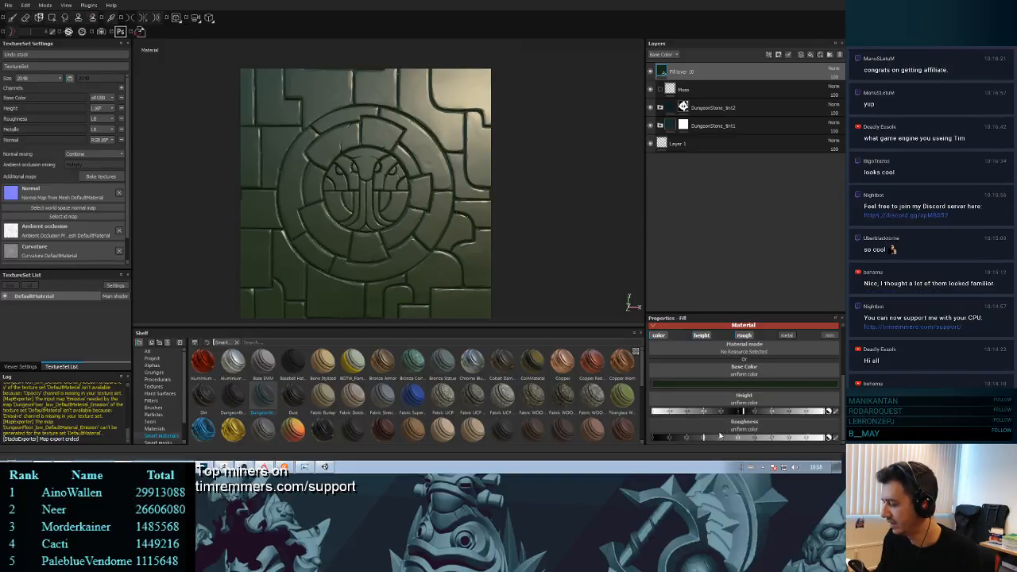
# - Raise the green fill layer's roughness to about 0.5 and hide the layer
pyautogui.moveTo(705, 437); pyautogui.dragTo(743, 439)
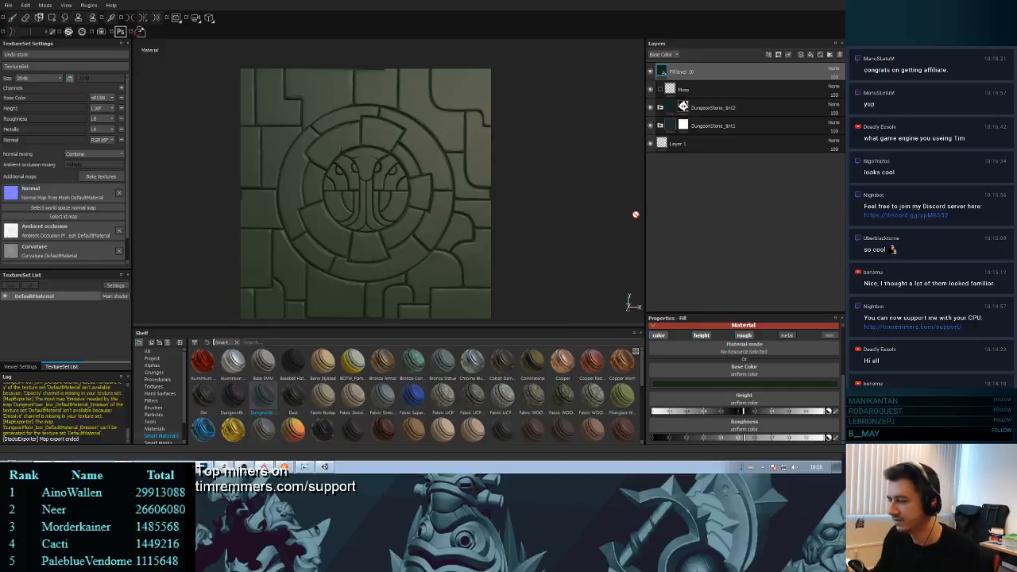
pyautogui.moveTo(545, 211)
pyautogui.keyDown('alt'); pyautogui.mouseDown()
pyautogui.moveTo(573, 218)
pyautogui.moveTo(546, 217)
pyautogui.mouseUp(); pyautogui.keyUp('alt')
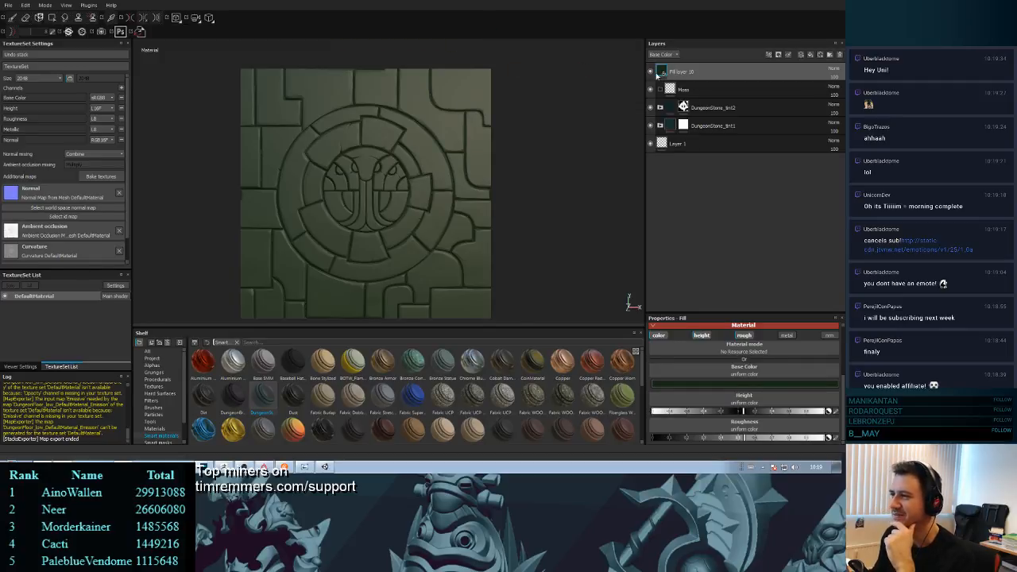
pyautogui.click(651, 71)
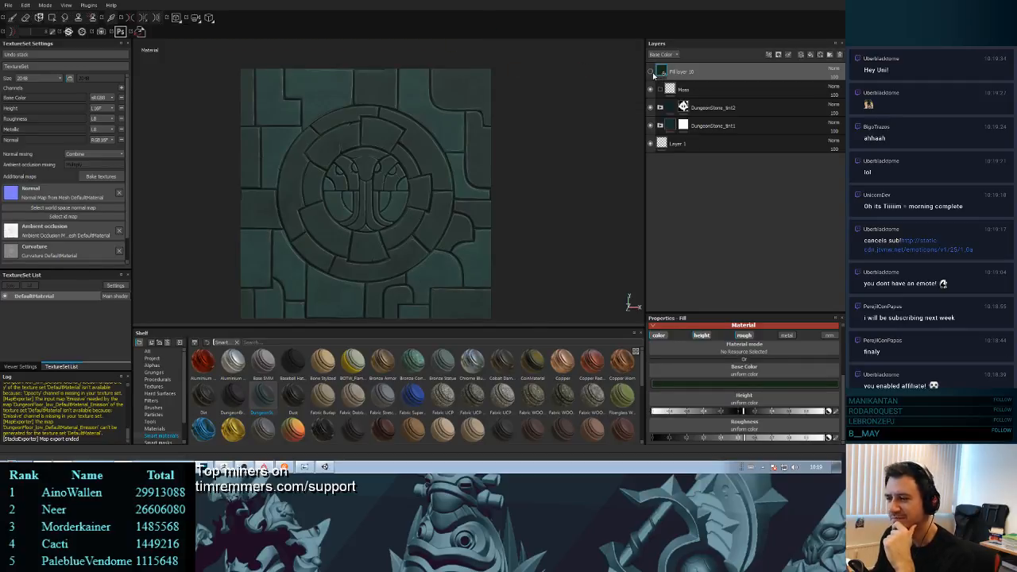
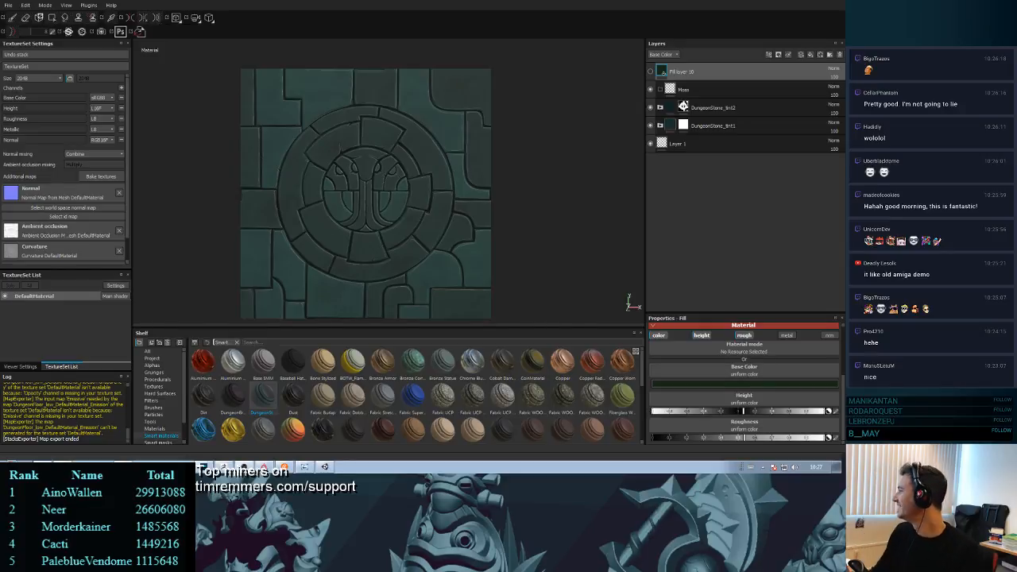
# - Show the green fill layer and add a black mask to it
pyautogui.rightClick(723, 73)
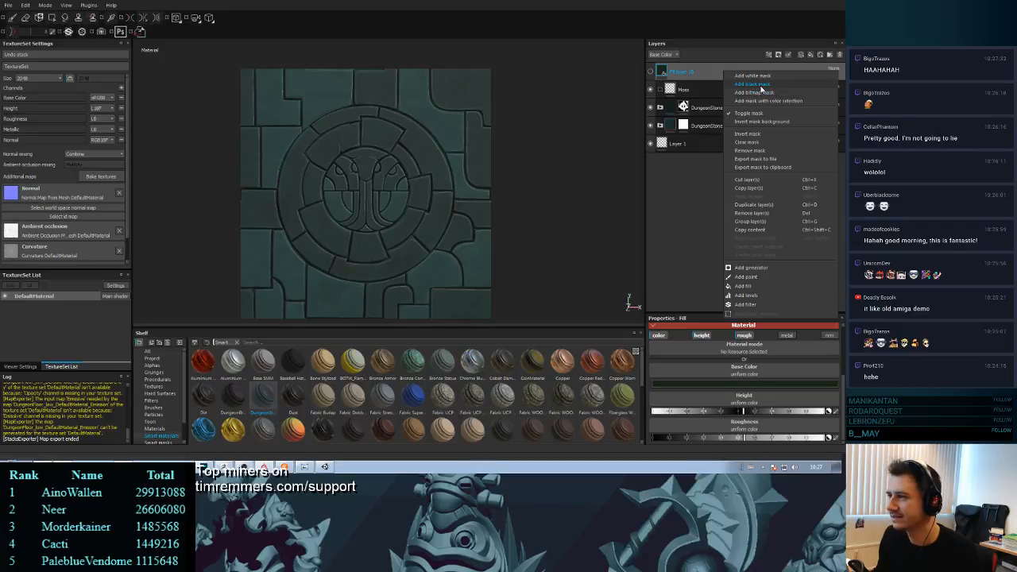
pyautogui.click(651, 72)
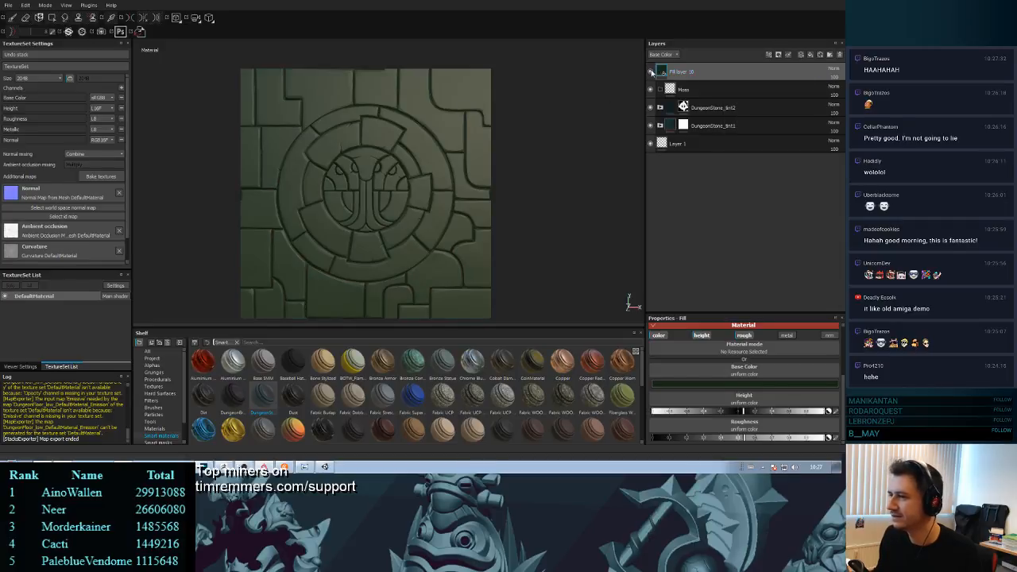
pyautogui.rightClick(734, 76)
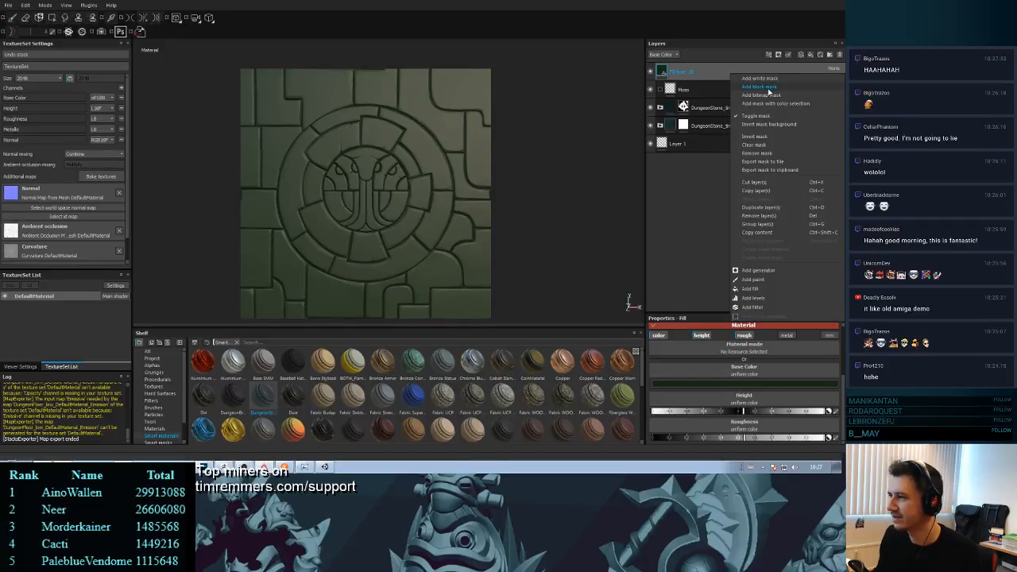
pyautogui.click(764, 88)
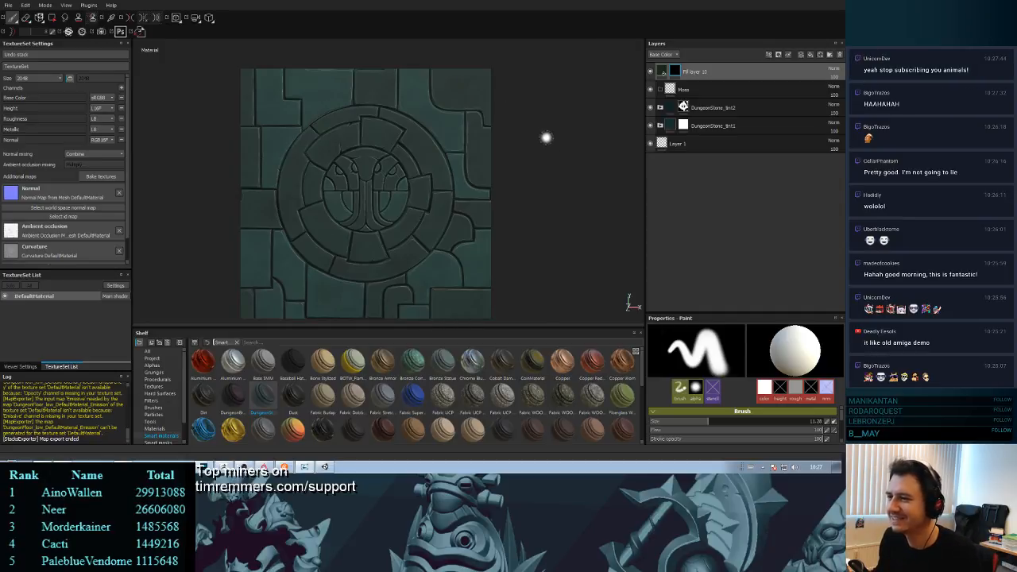
# - Reduce the brush size and paint a soft moss patch at the upper-left corner of the inner ring's stone
pyautogui.keyDown('alt'); pyautogui.moveTo(568, 154); pyautogui.dragTo(563, 170); pyautogui.keyUp('alt')
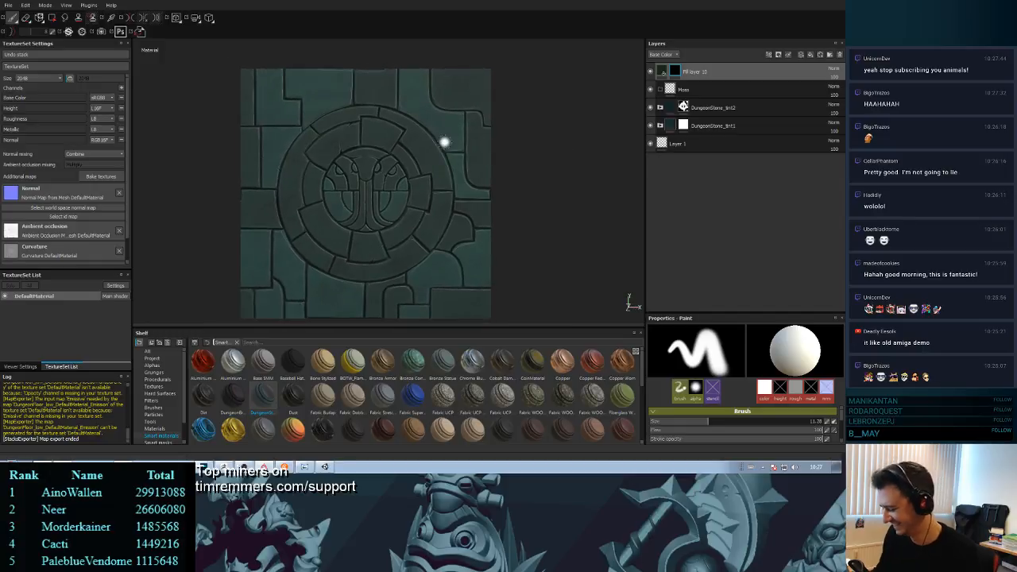
pyautogui.keyDown('ctrl'); pyautogui.moveTo(450, 143); pyautogui.dragTo(367, 125, button='right'); pyautogui.keyUp('ctrl')
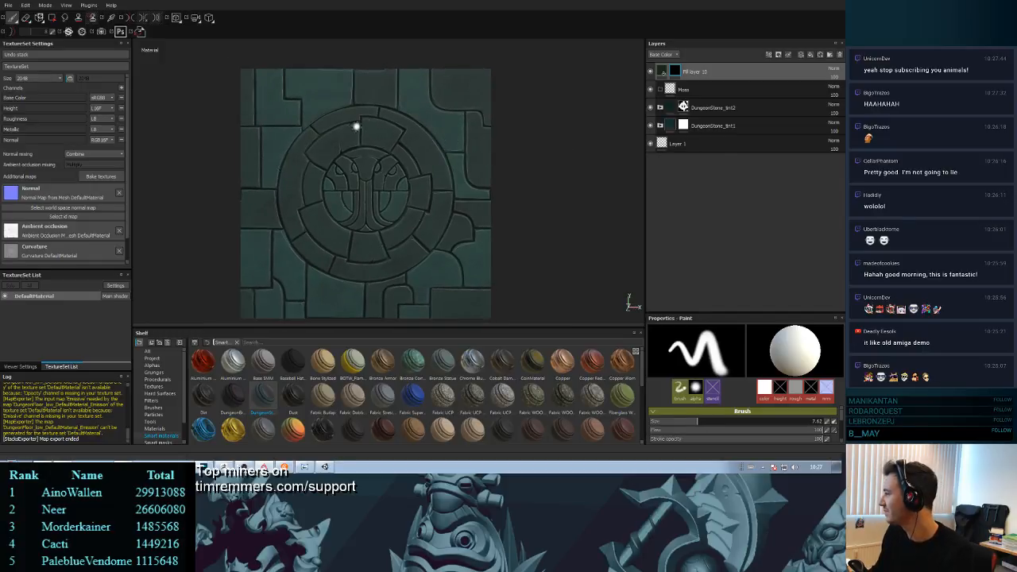
pyautogui.click(310, 153)
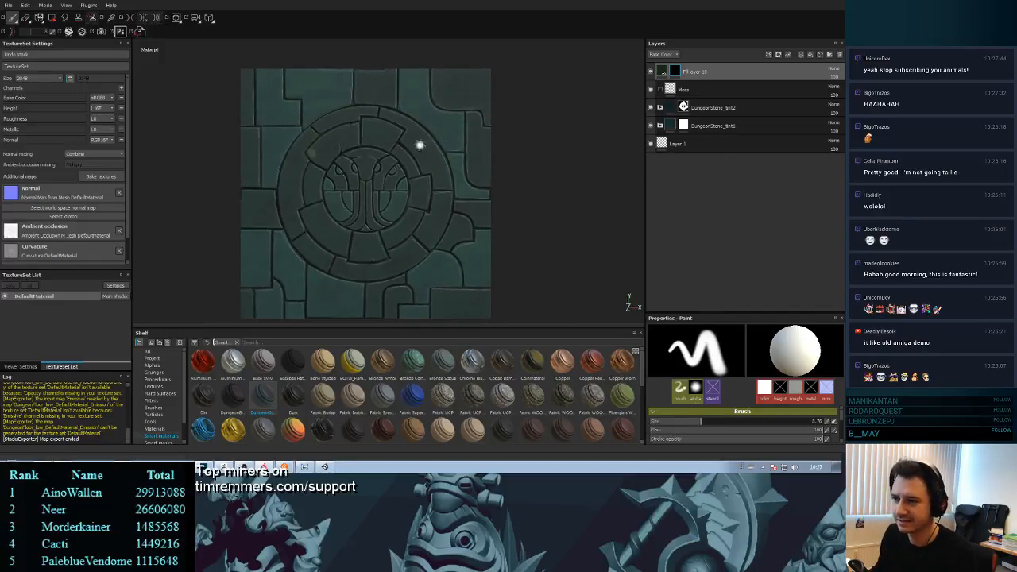
pyautogui.keyDown('alt'); pyautogui.moveTo(573, 158); pyautogui.dragTo(608, 167, button='right'); pyautogui.keyUp('alt')
pyautogui.keyDown('alt'); pyautogui.moveTo(443, 190); pyautogui.dragTo(511, 198, button='middle'); pyautogui.keyUp('alt')
pyautogui.keyDown('alt'); pyautogui.moveTo(383, 156); pyautogui.dragTo(438, 188, button='middle'); pyautogui.keyUp('alt')
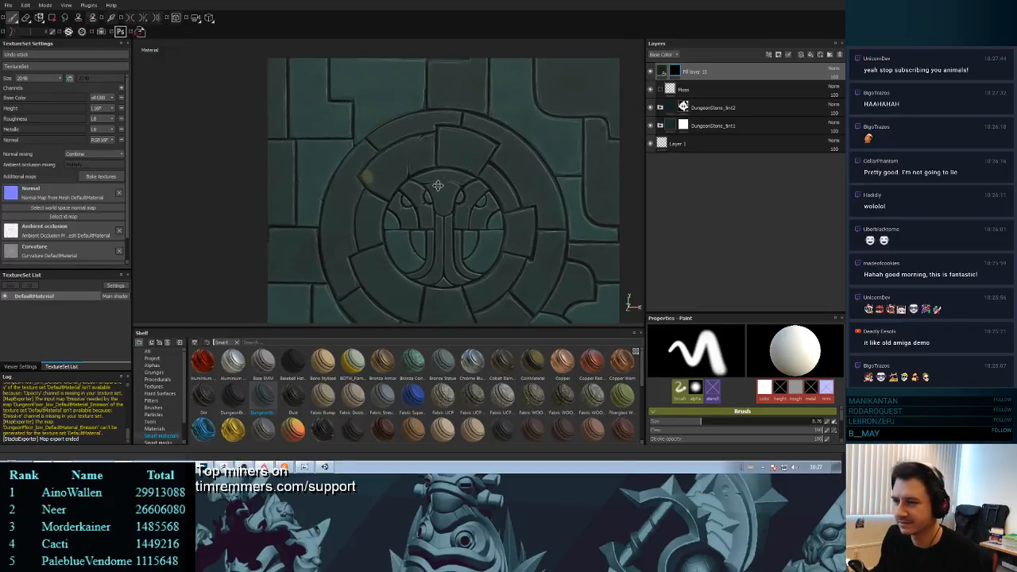
pyautogui.press(']')
pyautogui.press('[')
pyautogui.press('[')
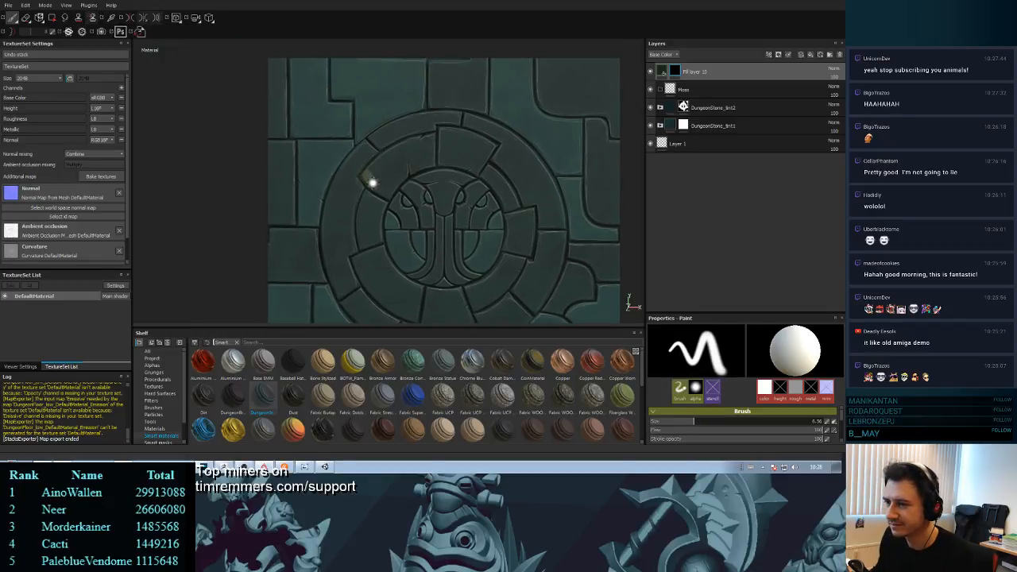
pyautogui.moveTo(372, 183); pyautogui.dragTo(375, 186)
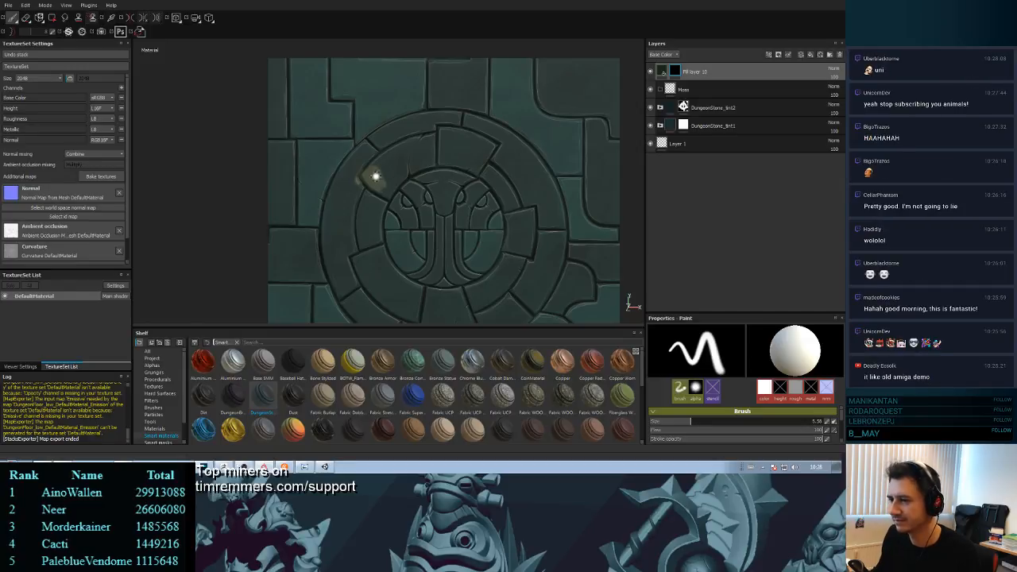
# - Raise the brush hardness to about 0.88 and paint over the moss patch with the harder brush
pyautogui.scroll(2, 388, 178)
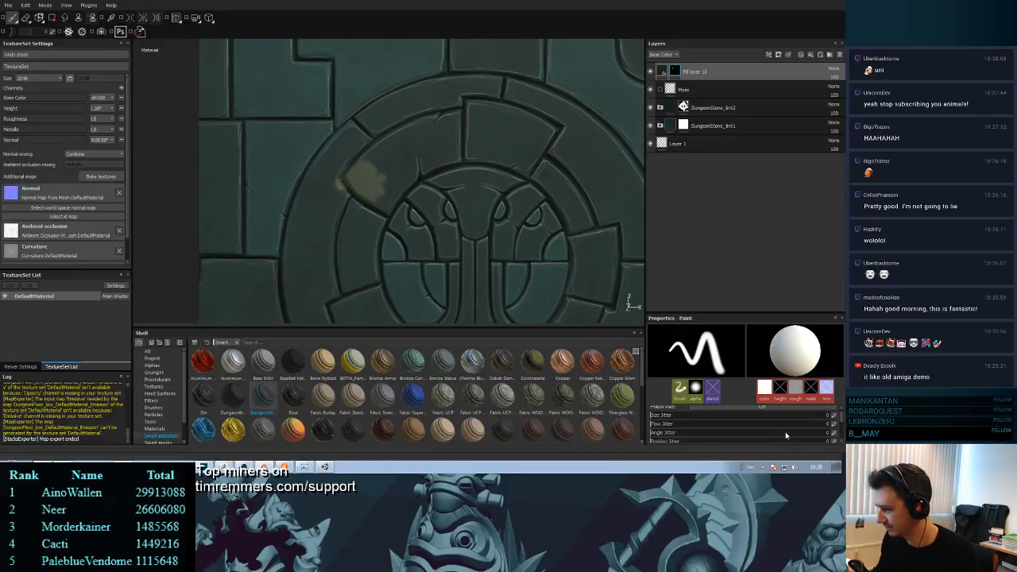
pyautogui.scroll(-4, 786, 436)
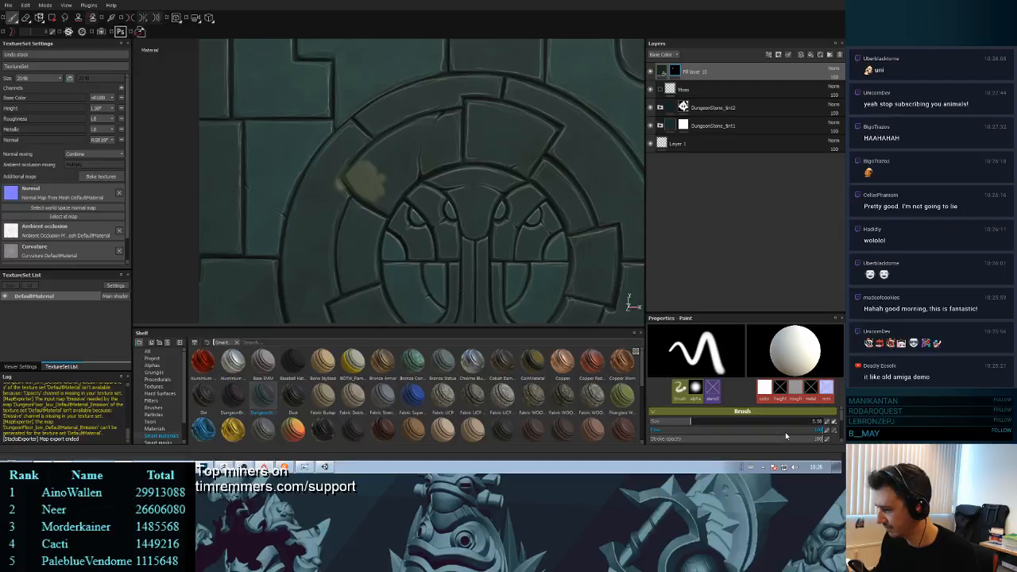
pyautogui.scroll(-5, 785, 435)
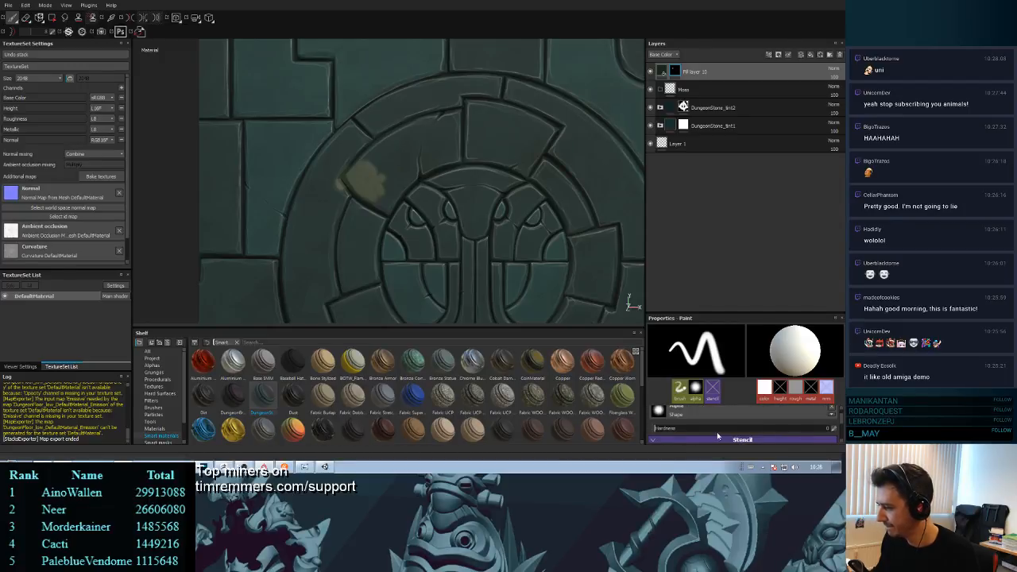
pyautogui.moveTo(703, 427)
pyautogui.mouseDown()
pyautogui.moveTo(683, 429)
pyautogui.moveTo(825, 430)
pyautogui.moveTo(810, 430)
pyautogui.mouseUp()
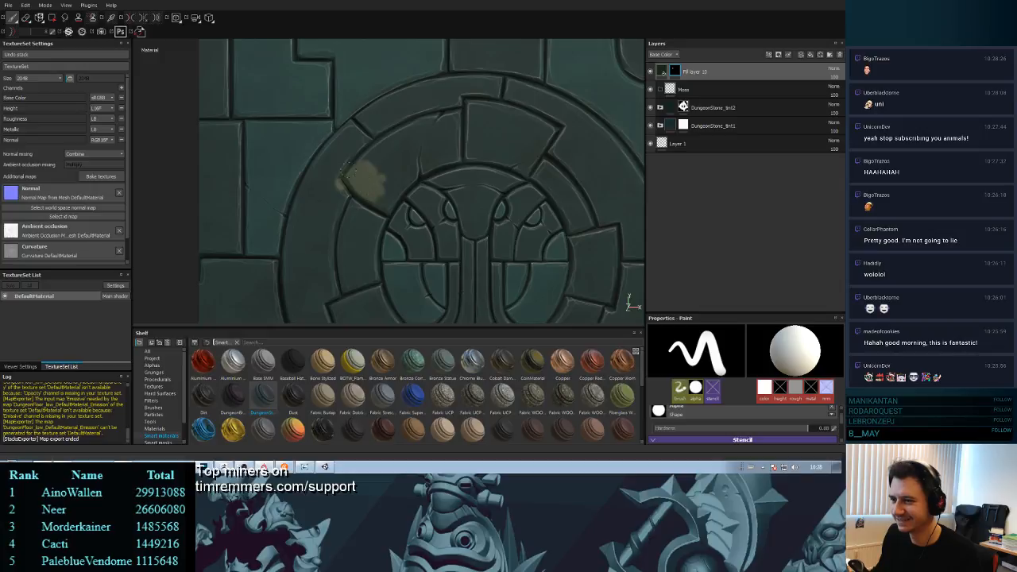
pyautogui.moveTo(347, 169); pyautogui.dragTo(355, 191)
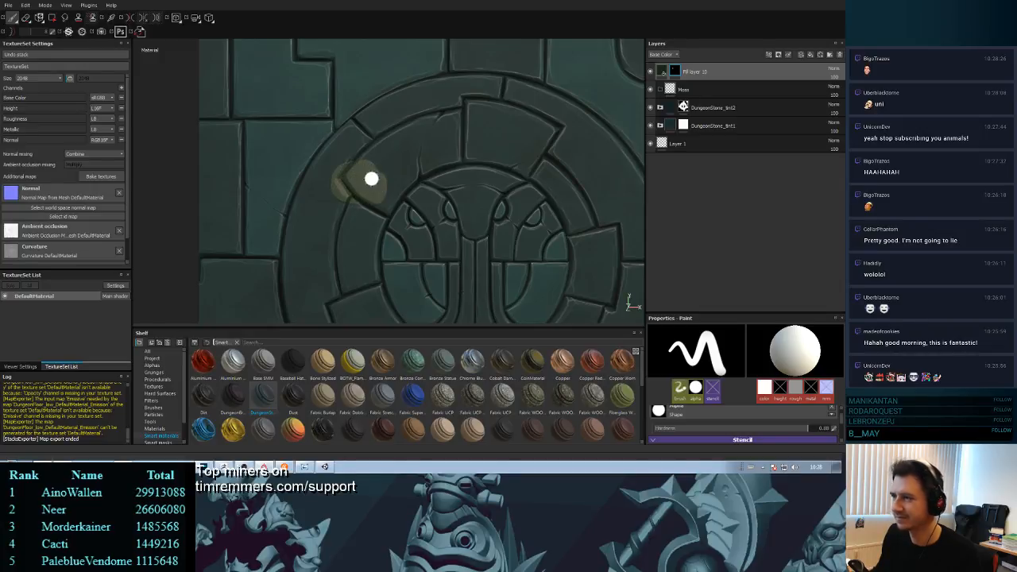
# - Set the mask paint value to black and erase the moss test patch from the ring stone
pyautogui.click(765, 388)
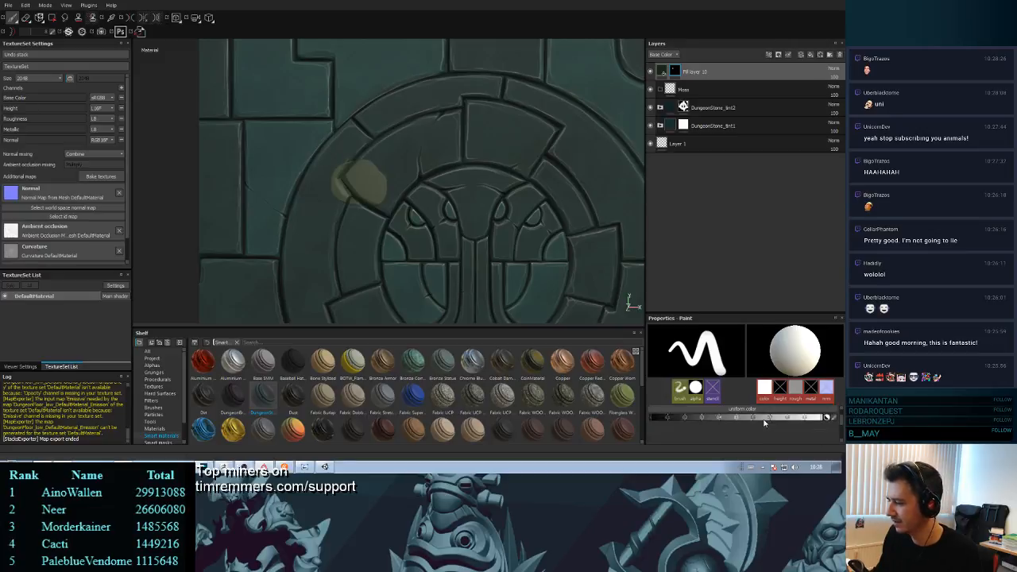
pyautogui.moveTo(708, 420); pyautogui.dragTo(636, 426)
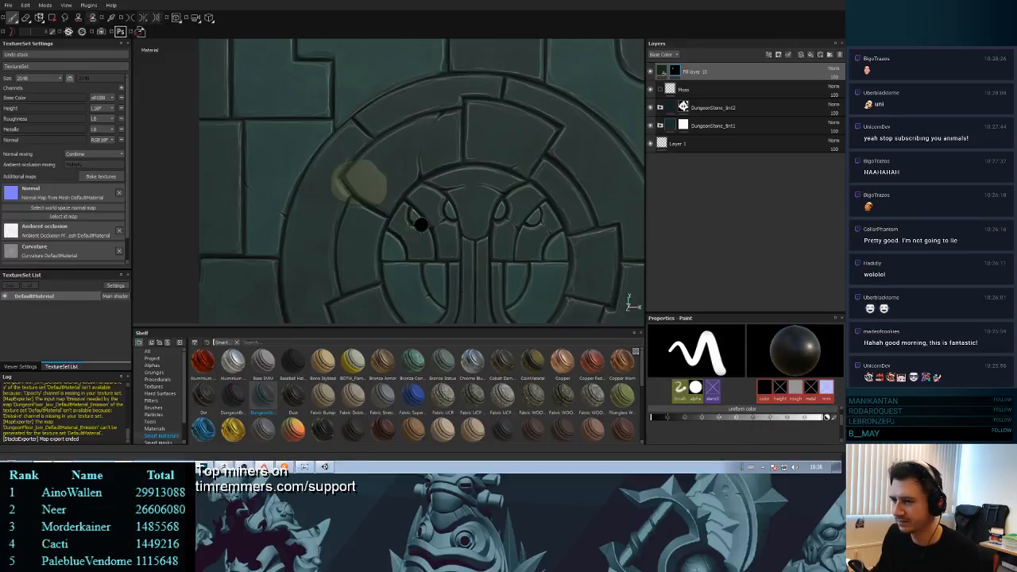
pyautogui.moveTo(362, 184)
pyautogui.mouseDown()
pyautogui.moveTo(341, 179)
pyautogui.moveTo(350, 165)
pyautogui.mouseUp()
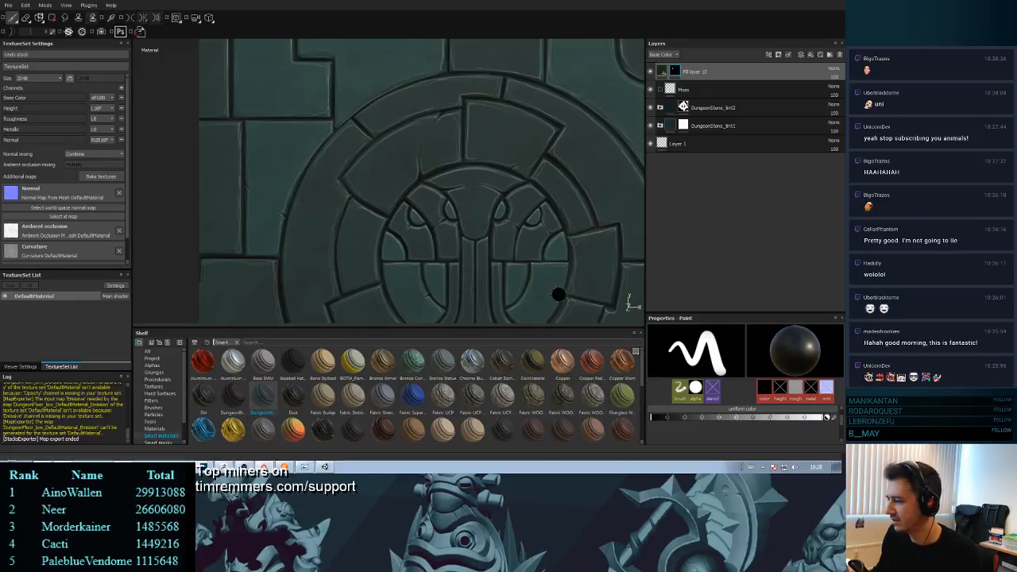
# - Set the mask paint value back to white and paint a small hard-edged moss patch across the ring stone's corner
pyautogui.moveTo(732, 419); pyautogui.dragTo(831, 419)
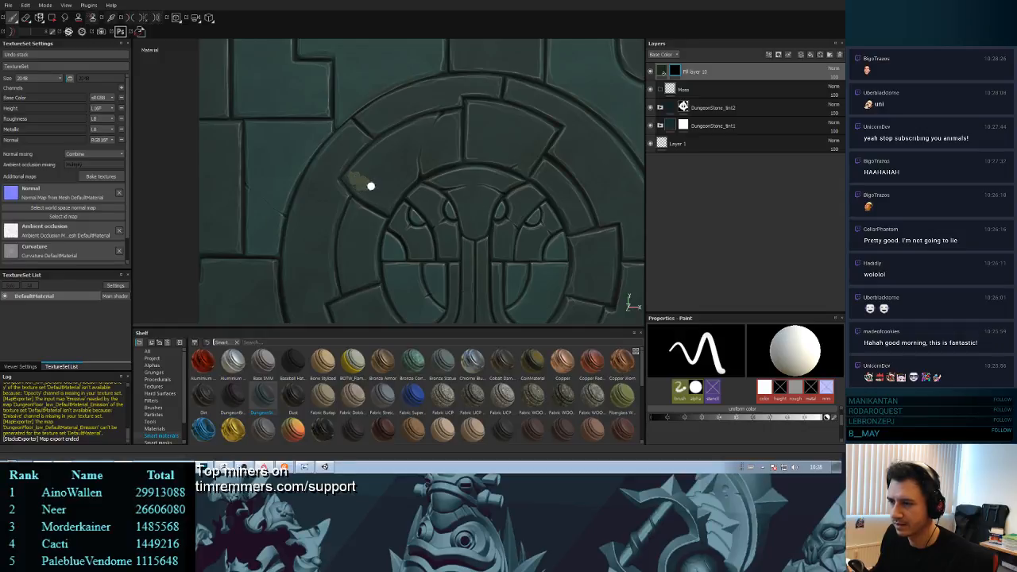
pyautogui.moveTo(371, 184); pyautogui.dragTo(356, 181)
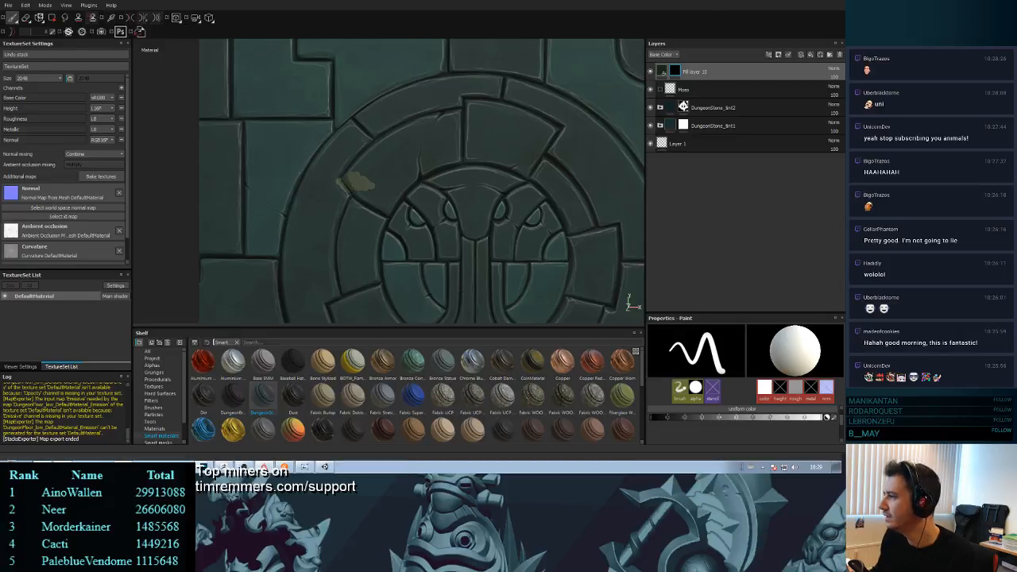
pyautogui.click(833, 78)
pyautogui.moveTo(829, 87)
pyautogui.mouseDown()
pyautogui.moveTo(821, 88)
pyautogui.moveTo(841, 87)
pyautogui.mouseUp()
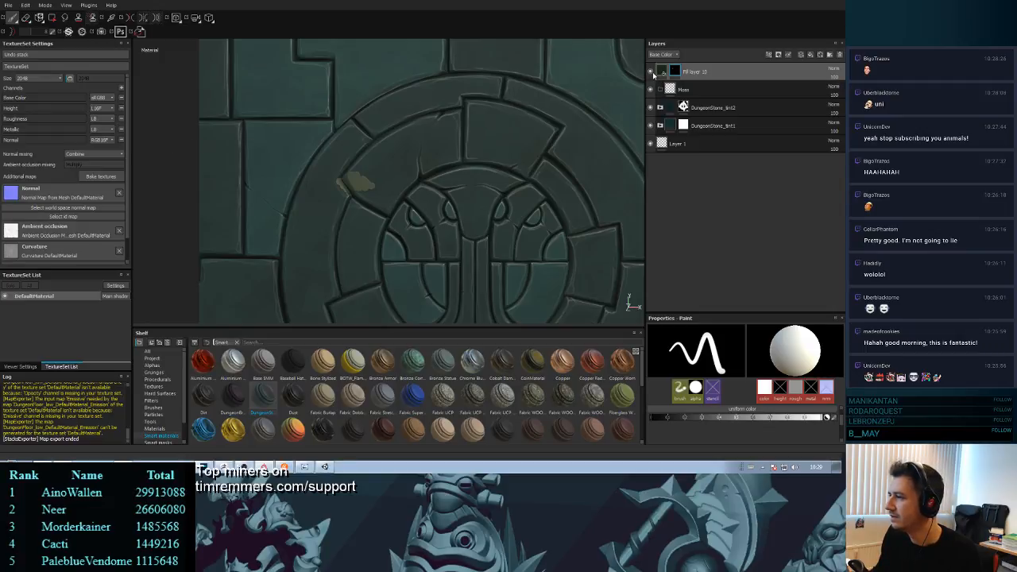
# - Add a filter to the green fill layer's mask and assign the Warp filter to it
pyautogui.rightClick(676, 73)
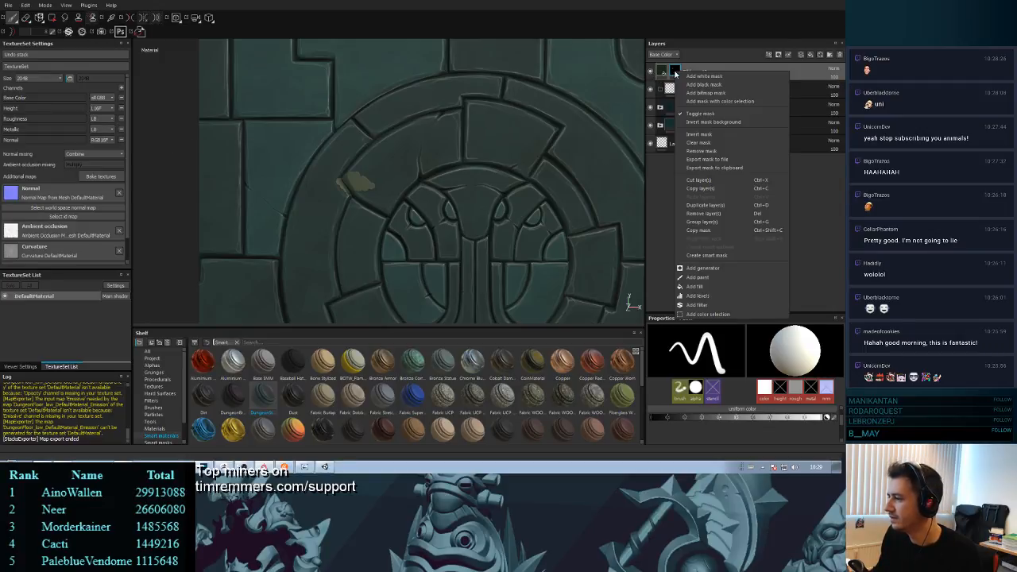
pyautogui.click(708, 305)
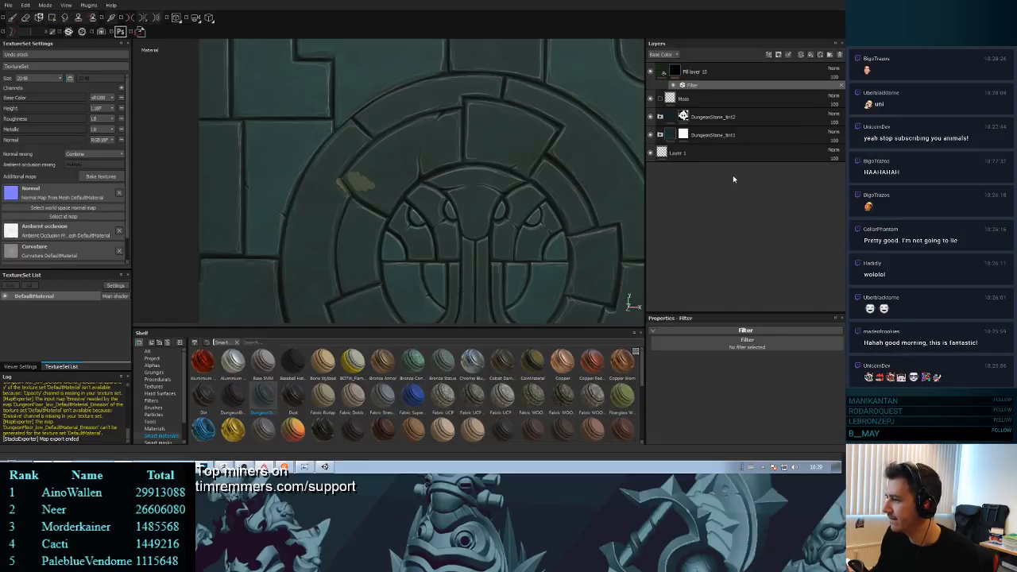
pyautogui.click(743, 345)
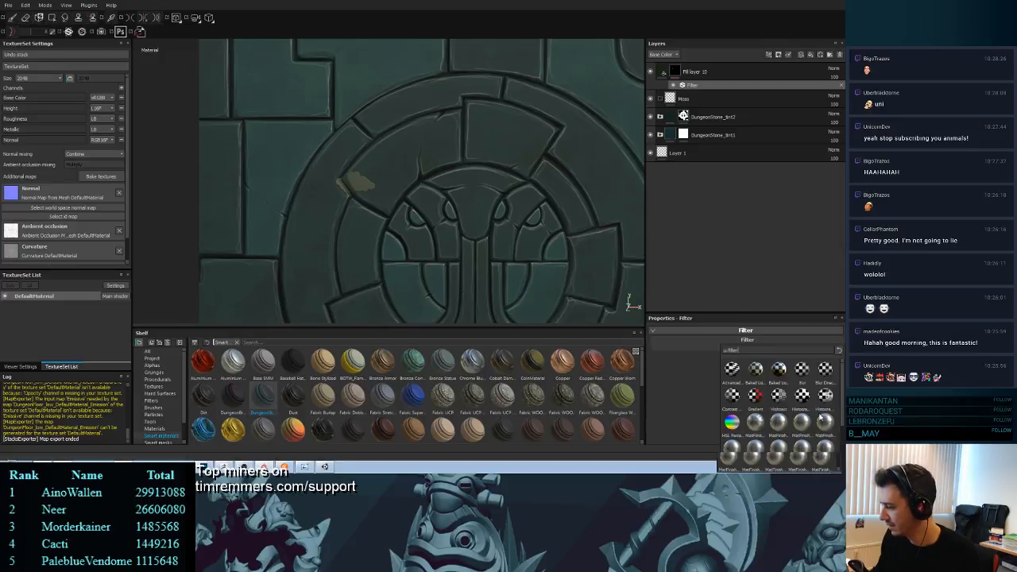
pyautogui.scroll(-2, 827, 407)
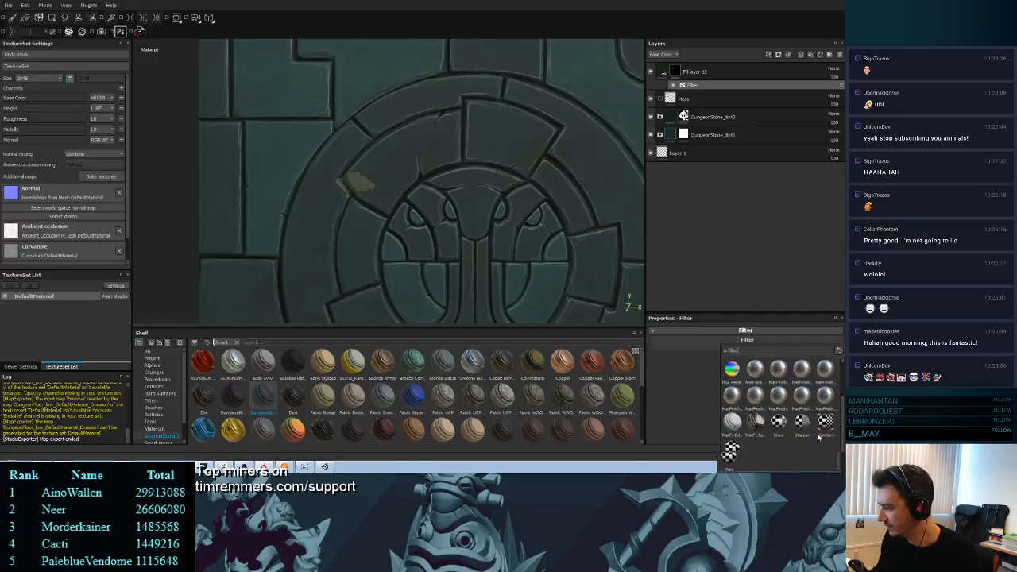
pyautogui.click(730, 451)
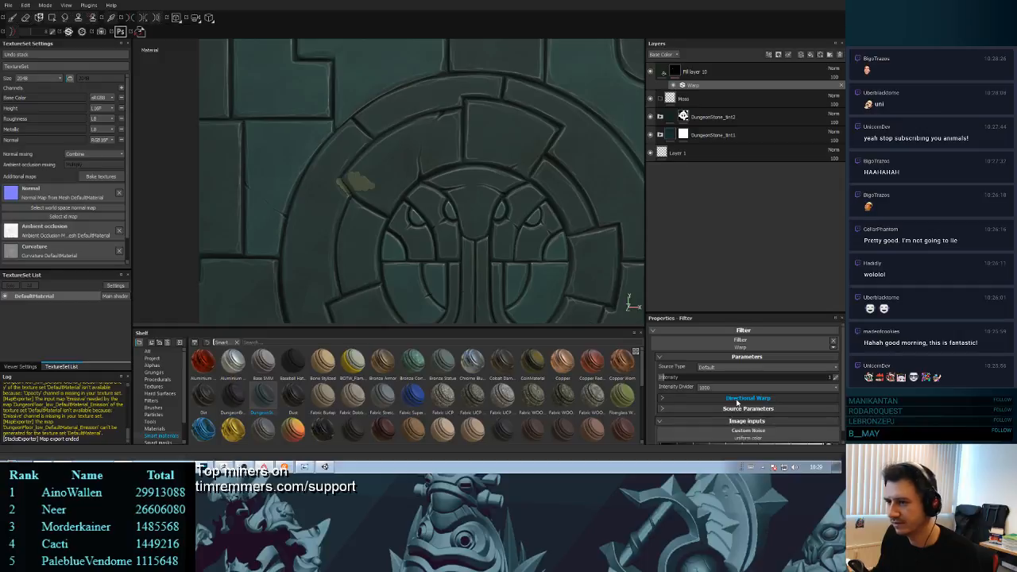
# - Adjust the Warp filter's intensity to about 4.9 to roughen the moss patch's edges
pyautogui.moveTo(681, 381); pyautogui.dragTo(749, 377)
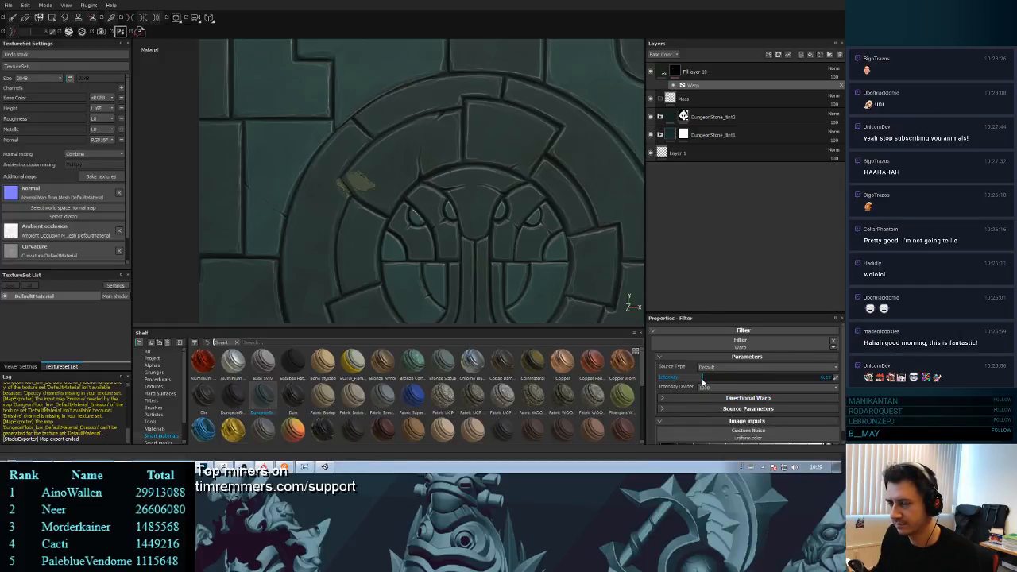
pyautogui.keyDown('alt'); pyautogui.moveTo(422, 220); pyautogui.dragTo(361, 209, button='right'); pyautogui.keyUp('alt')
pyautogui.keyDown('alt'); pyautogui.moveTo(361, 209); pyautogui.dragTo(411, 235, button='middle'); pyautogui.keyUp('alt')
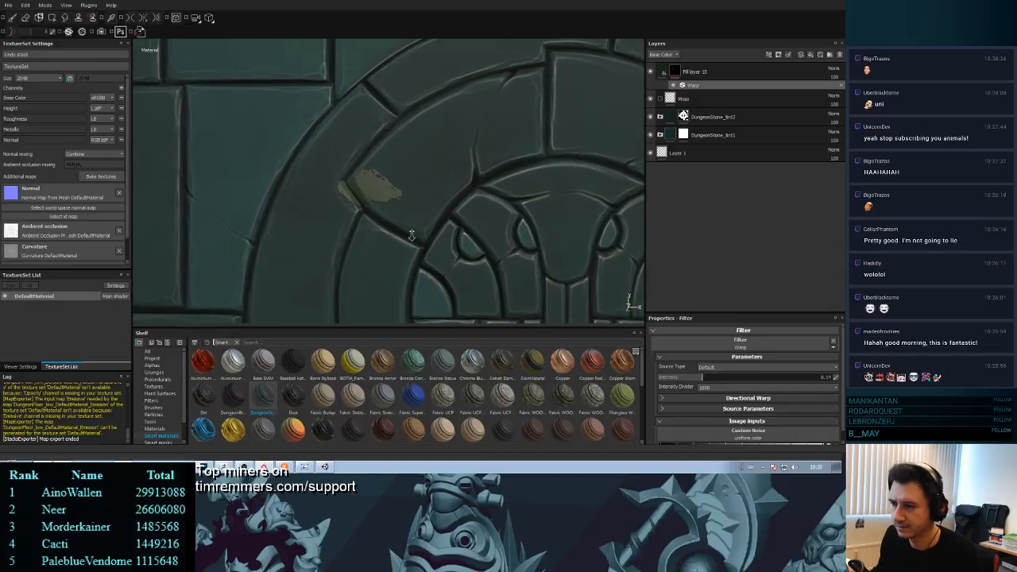
pyautogui.keyDown('alt'); pyautogui.moveTo(412, 236); pyautogui.dragTo(414, 288); pyautogui.keyUp('alt')
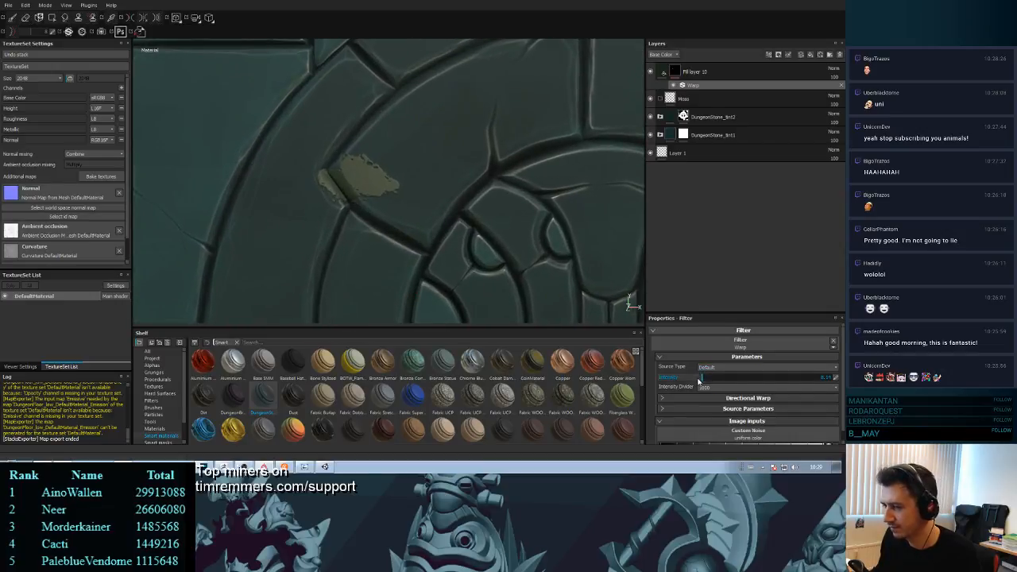
pyautogui.moveTo(697, 380); pyautogui.dragTo(687, 382)
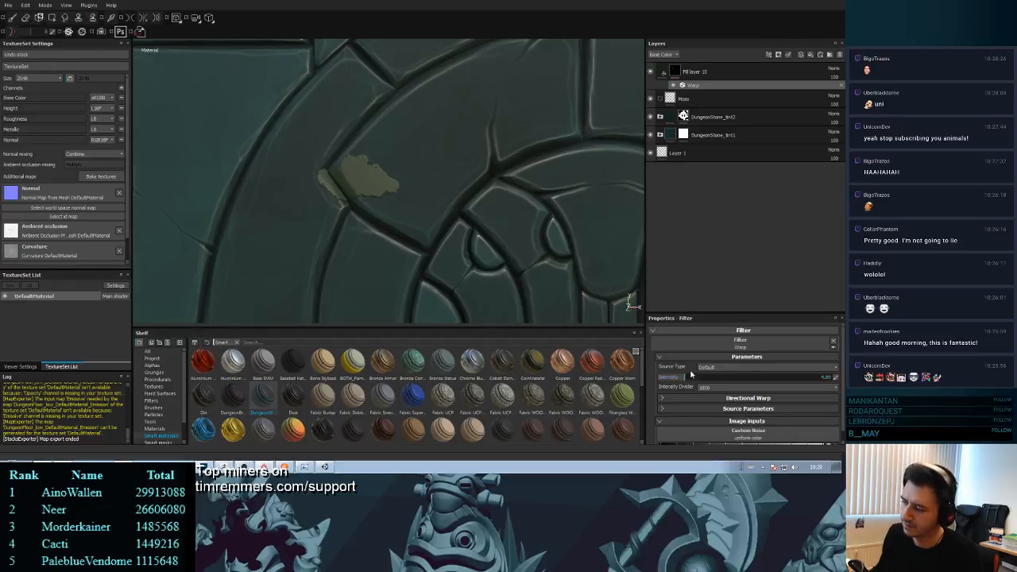
pyautogui.scroll(-1, 680, 405)
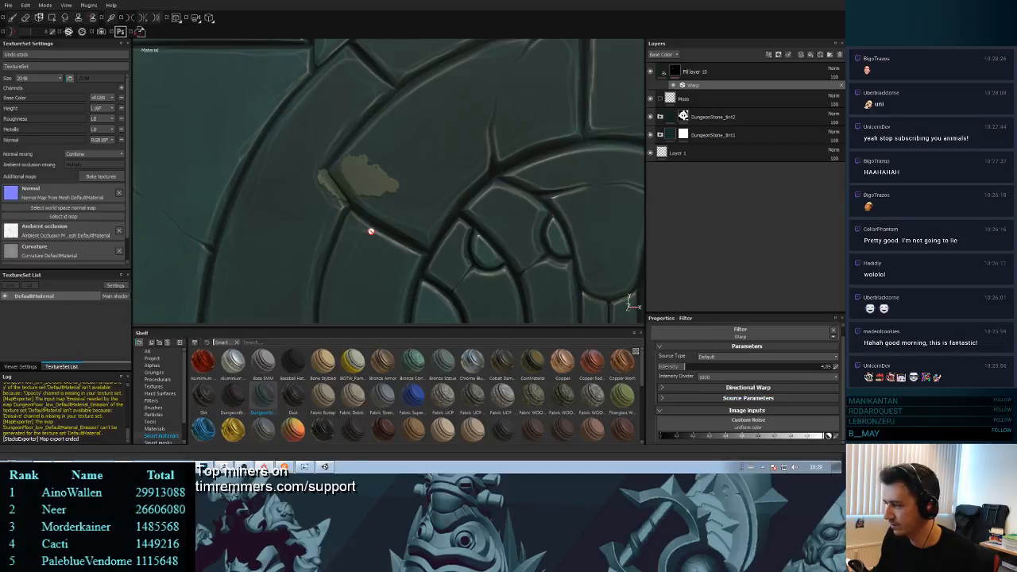
# - Select the green fill layer's mask, set the paint value to light grey and dab extra moss beside the patch
pyautogui.click(379, 185)
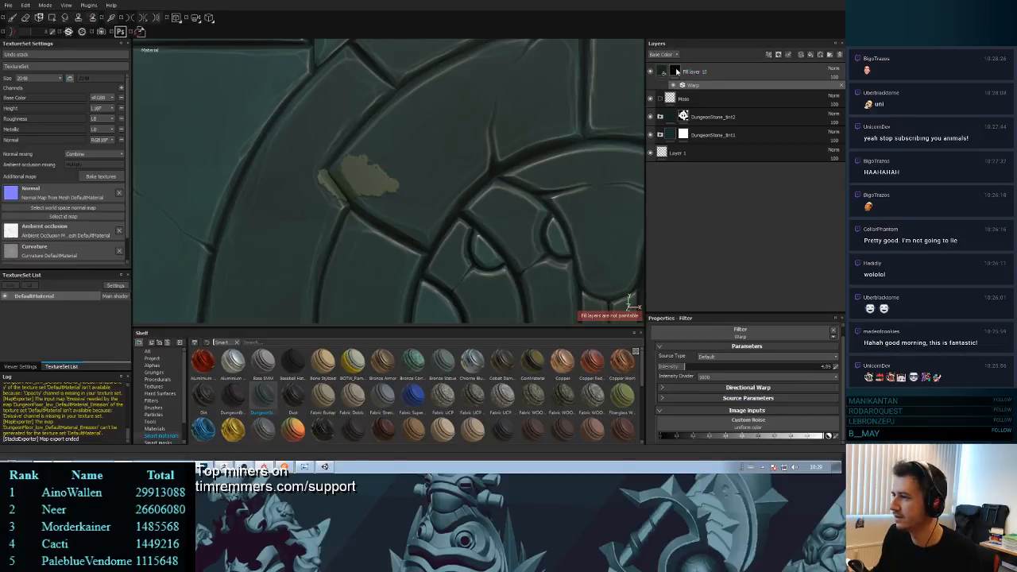
pyautogui.click(675, 72)
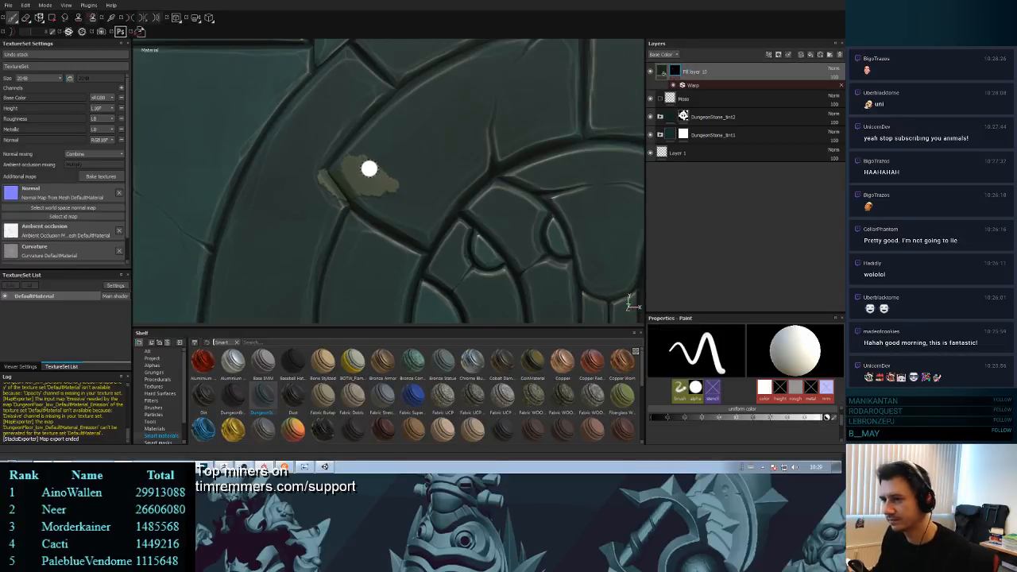
pyautogui.click(746, 422)
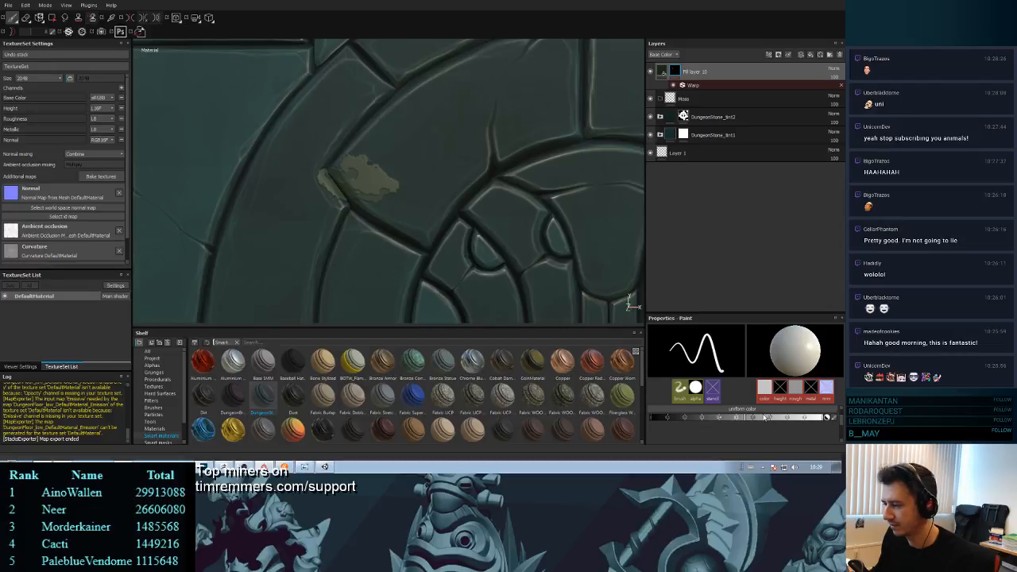
pyautogui.click(822, 417)
pyautogui.moveTo(362, 186)
pyautogui.keyDown('ctrl'); pyautogui.mouseDown(button='right')
pyautogui.moveTo(386, 186)
pyautogui.moveTo(407, 214)
pyautogui.moveTo(394, 200)
pyautogui.mouseUp(button='right'); pyautogui.keyUp('ctrl')
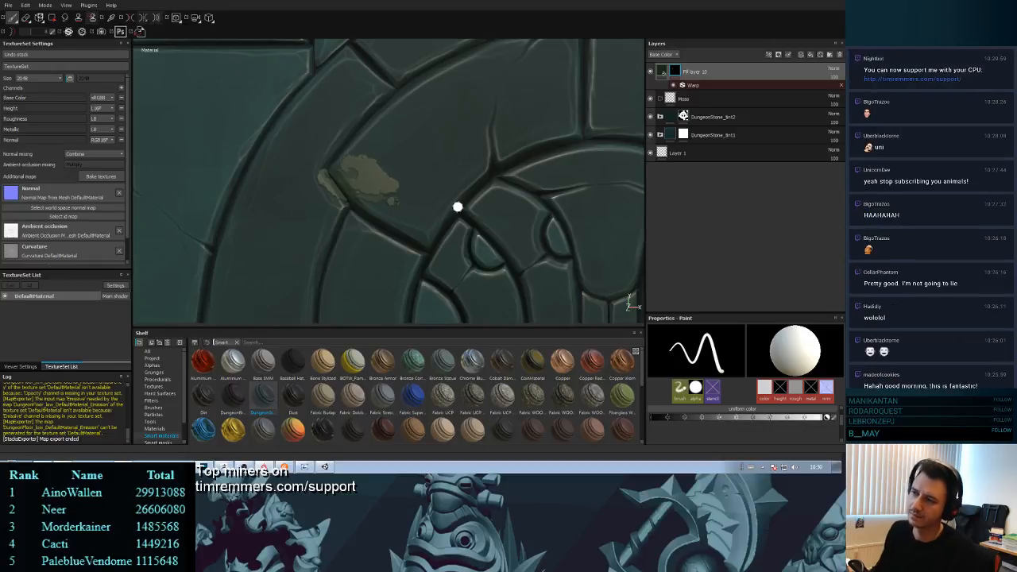
# - Lower the mask paint value to mid grey and paint fainter moss around the existing patch on the ring stone
pyautogui.moveTo(483, 227)
pyautogui.keyDown('alt'); pyautogui.mouseDown(button='right')
pyautogui.moveTo(431, 66)
pyautogui.moveTo(430, 186)
pyautogui.moveTo(398, 231)
pyautogui.mouseUp(button='right'); pyautogui.keyUp('alt')
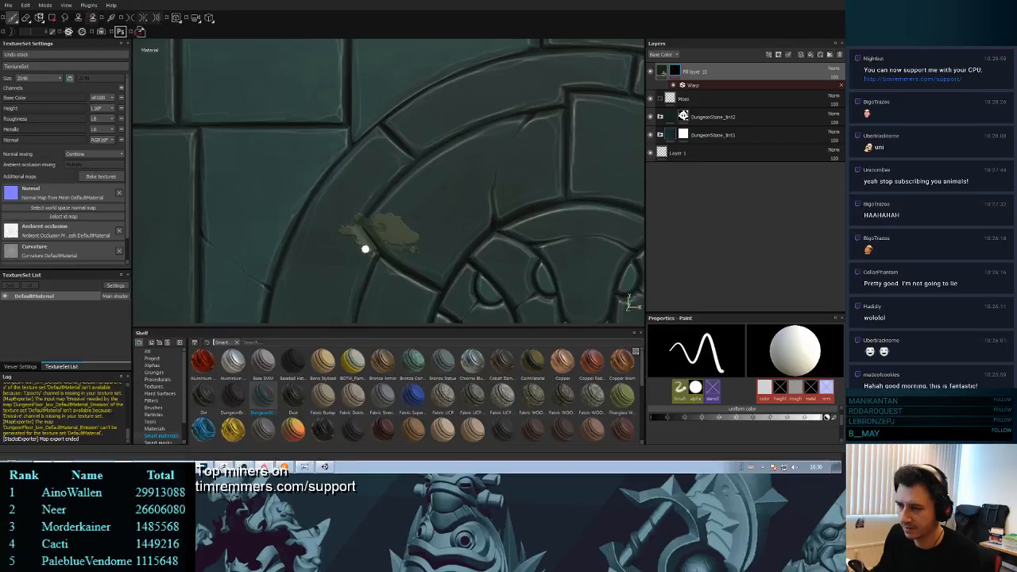
pyautogui.moveTo(728, 417); pyautogui.dragTo(719, 416)
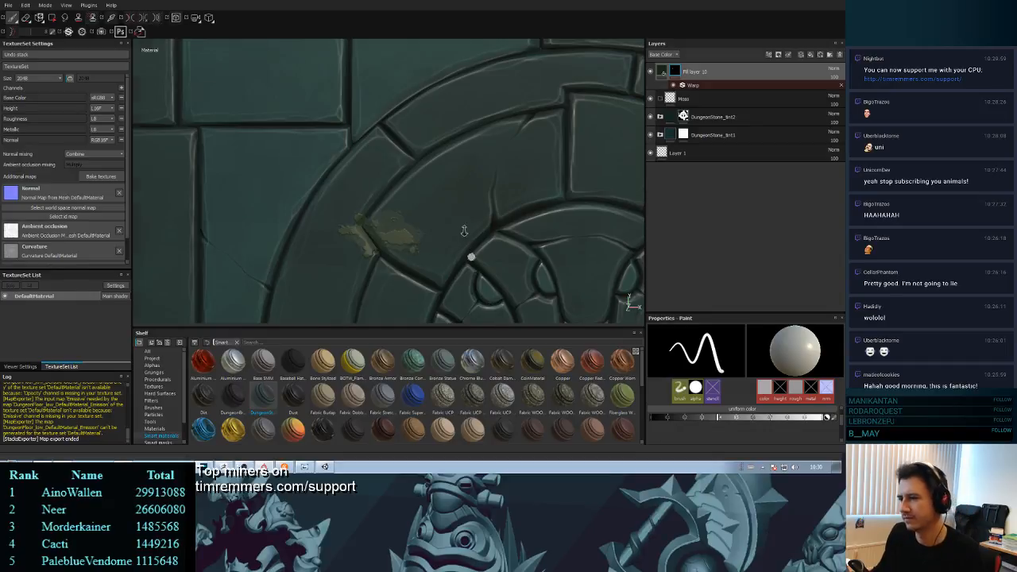
pyautogui.keyDown('alt'); pyautogui.moveTo(464, 231); pyautogui.dragTo(502, 216, button='right'); pyautogui.keyUp('alt')
pyautogui.keyDown('alt'); pyautogui.moveTo(502, 216); pyautogui.dragTo(502, 143, button='middle'); pyautogui.keyUp('alt')
pyautogui.moveTo(502, 143)
pyautogui.keyDown('alt'); pyautogui.mouseDown(button='right')
pyautogui.moveTo(517, 286)
pyautogui.moveTo(432, 195)
pyautogui.moveTo(399, 186)
pyautogui.mouseUp(button='right'); pyautogui.keyUp('alt')
pyautogui.keyDown('alt'); pyautogui.moveTo(400, 186); pyautogui.dragTo(451, 210); pyautogui.keyUp('alt')
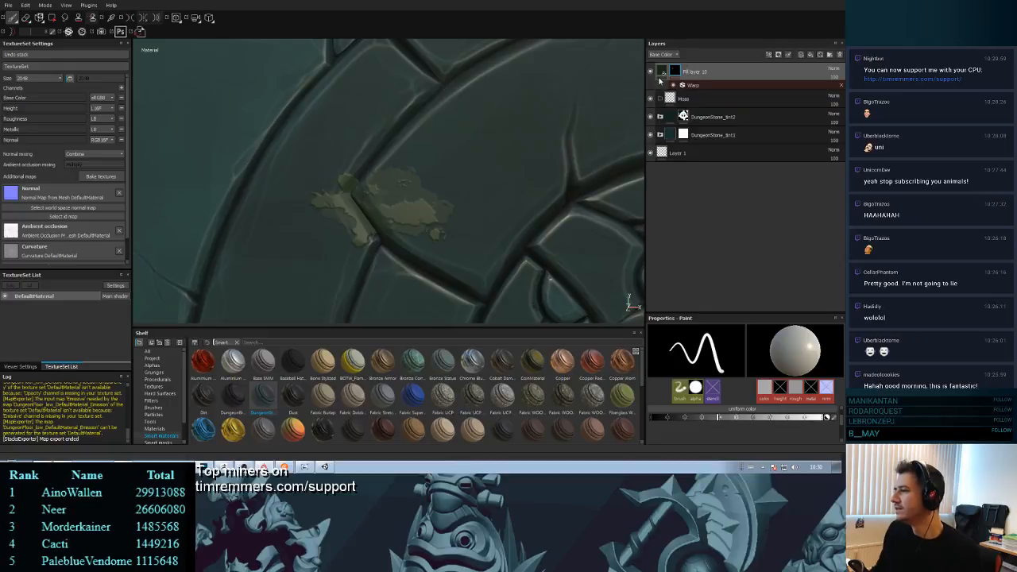
# - Move the green fill layer into the Moss folder
pyautogui.click(662, 72)
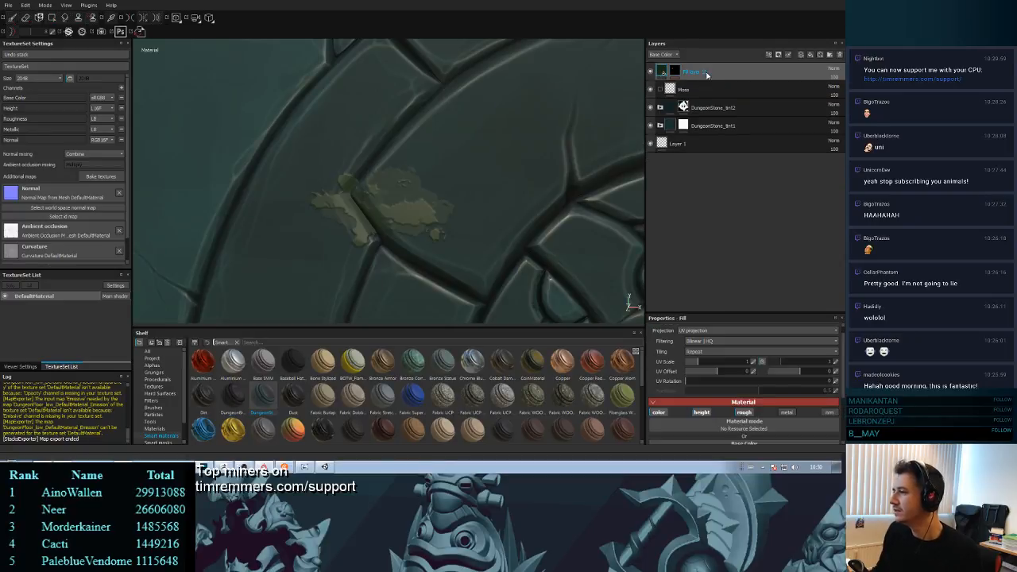
pyautogui.moveTo(735, 79); pyautogui.dragTo(693, 88)
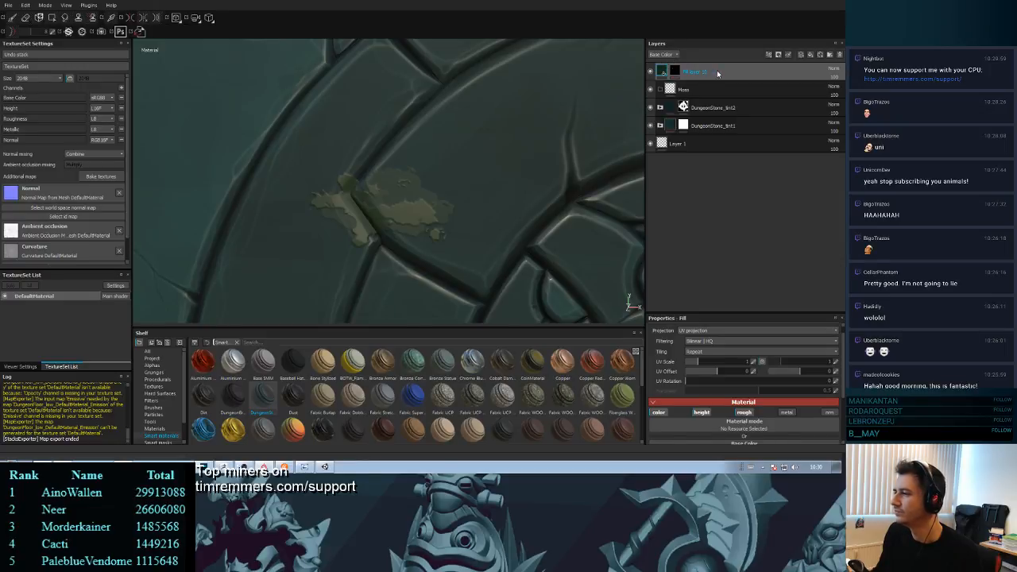
pyautogui.press('Return')
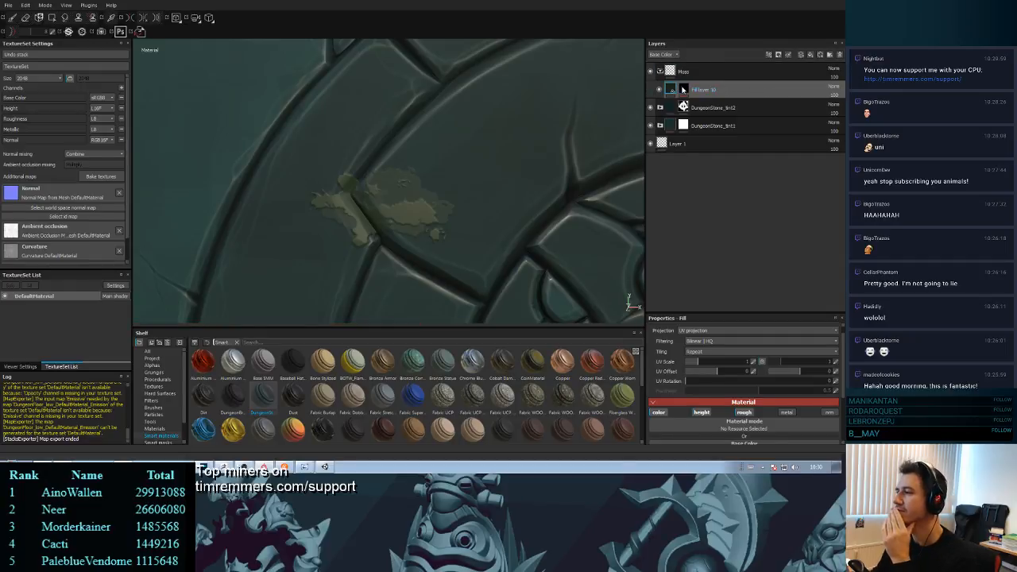
# - Add a black mask to the Moss folder and paste the green fill layer's mask, including its Warp filter, into it
pyautogui.click(682, 90)
pyautogui.rightClick(682, 90)
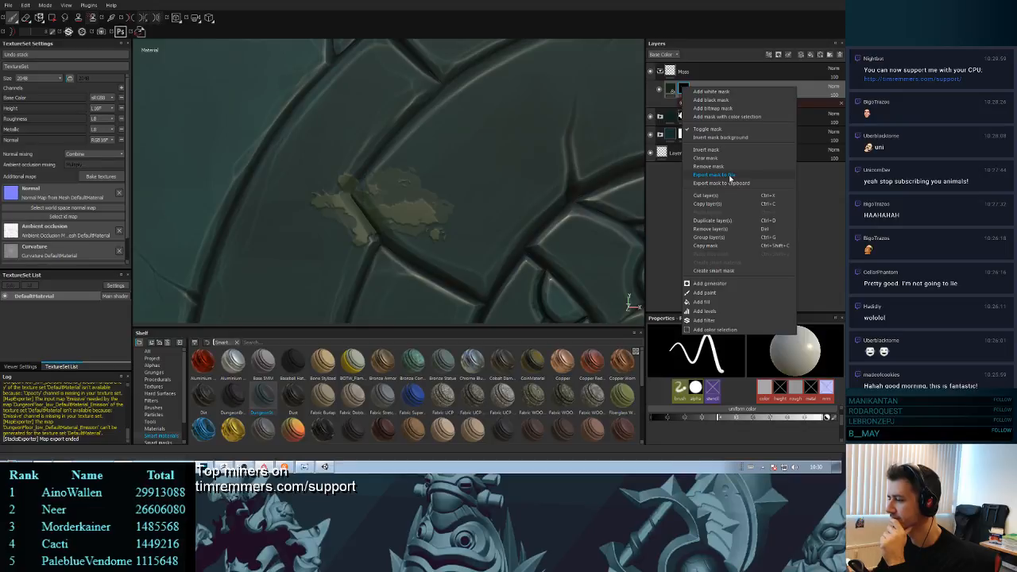
pyautogui.click(713, 245)
pyautogui.click(723, 76)
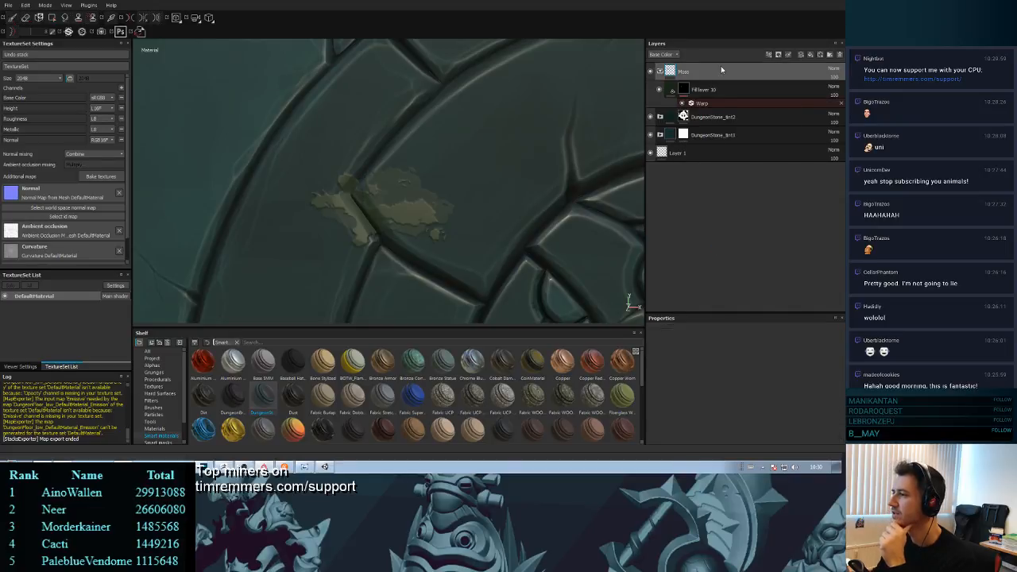
pyautogui.rightClick(721, 70)
pyautogui.click(750, 82)
pyautogui.rightClick(686, 71)
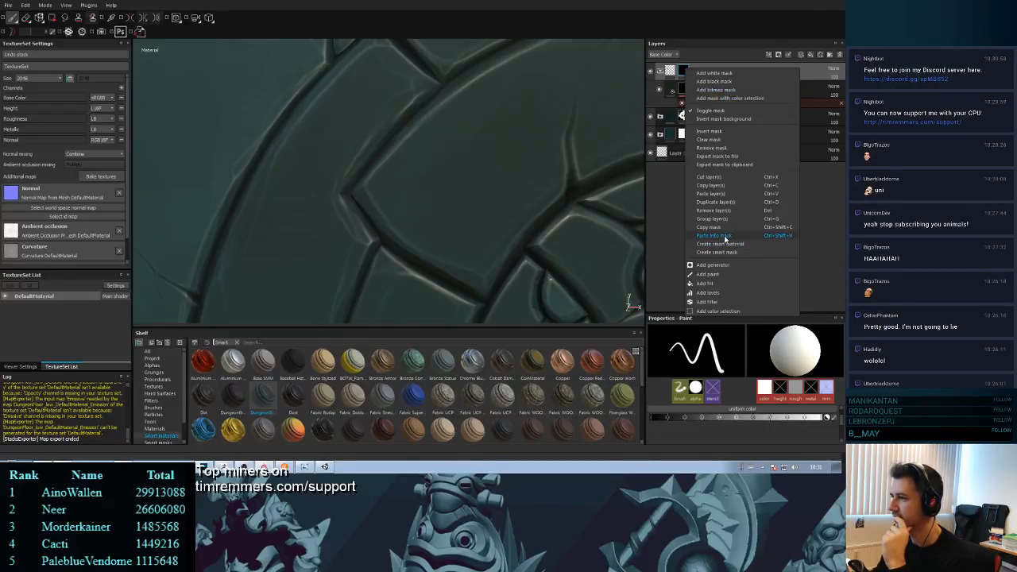
pyautogui.click(725, 238)
# - Remove the mask from the green fill layer inside the Moss folder
pyautogui.click(687, 99)
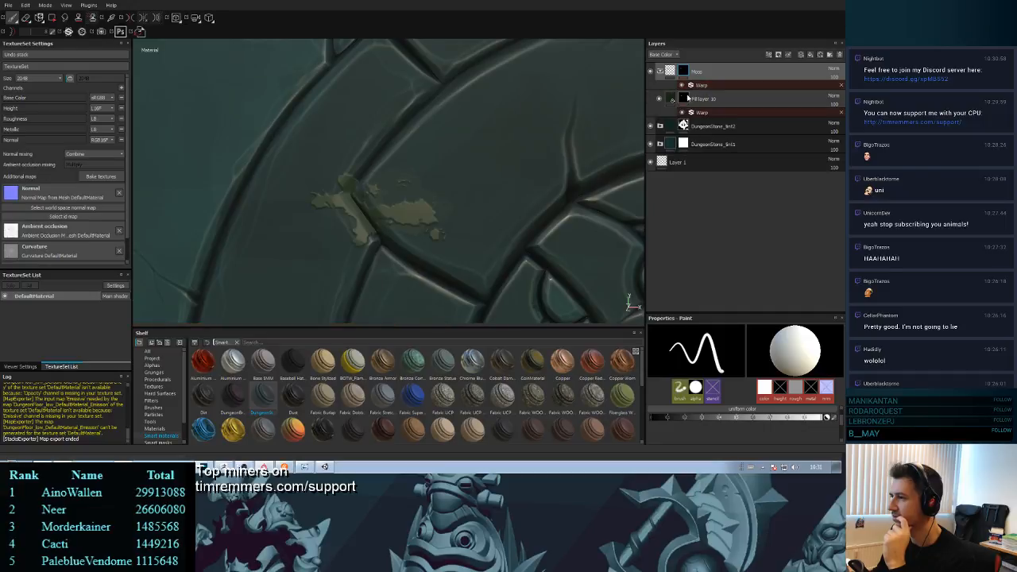
pyautogui.rightClick(686, 98)
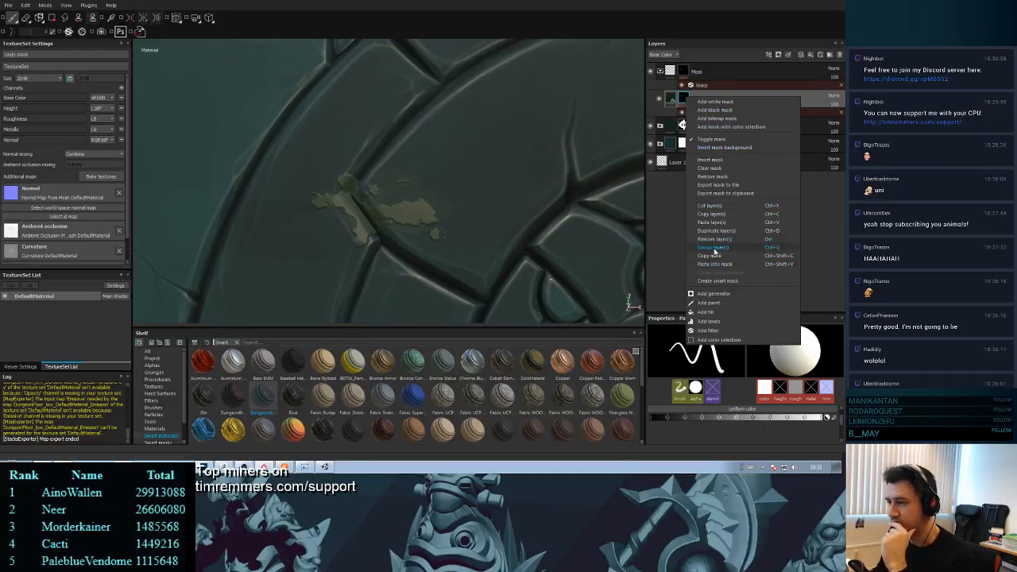
pyautogui.click(724, 178)
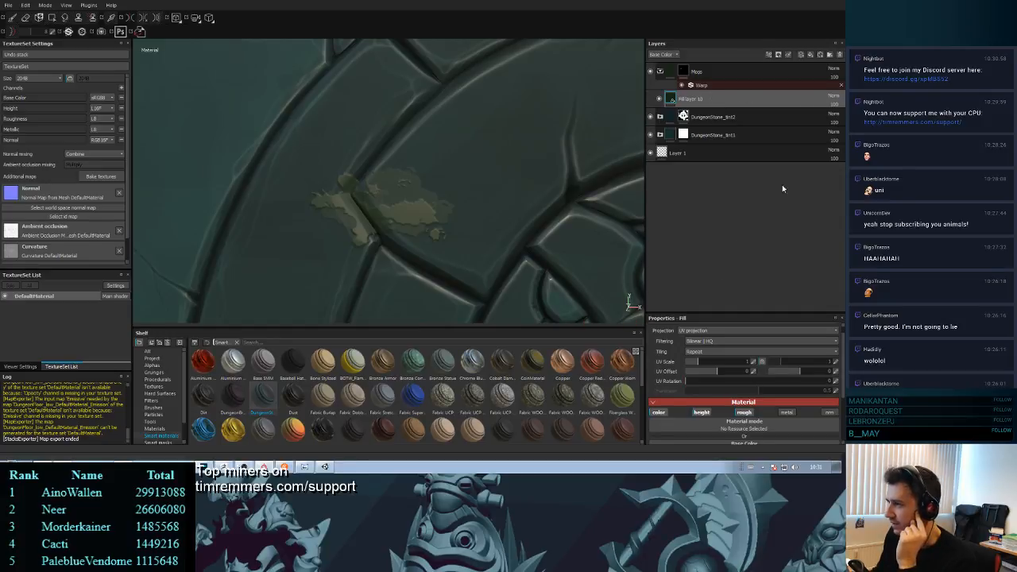
# - Add a new fill layer above the green fill in the Moss folder and name it heightvariation
pyautogui.click(811, 55)
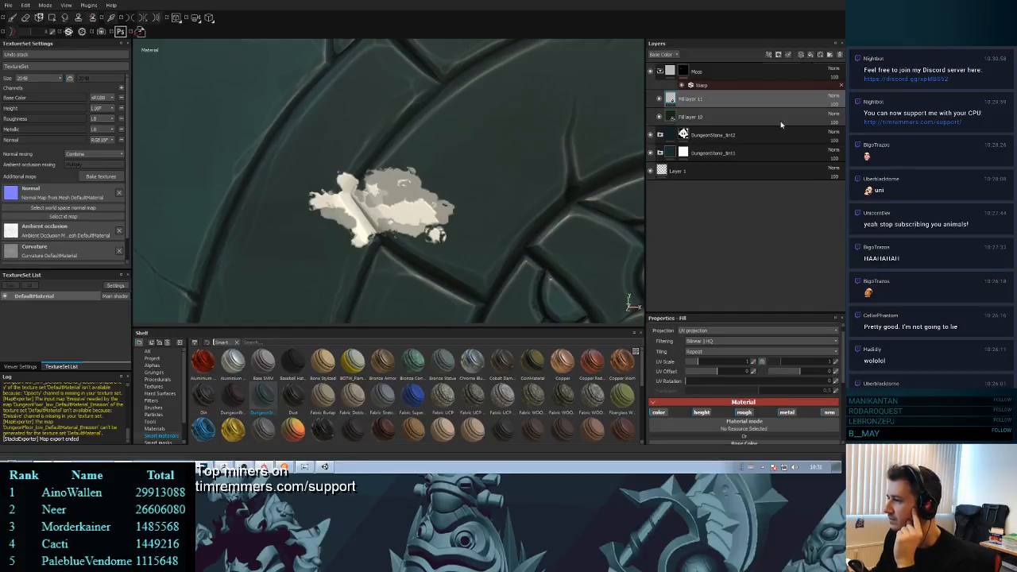
pyautogui.doubleClick(691, 98)
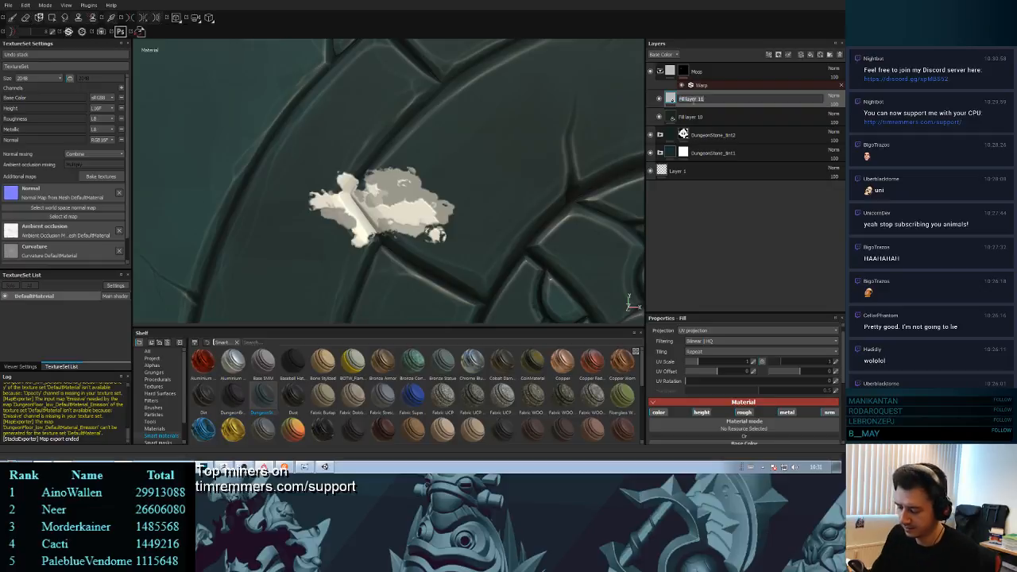
pyautogui.write('heightvariat')
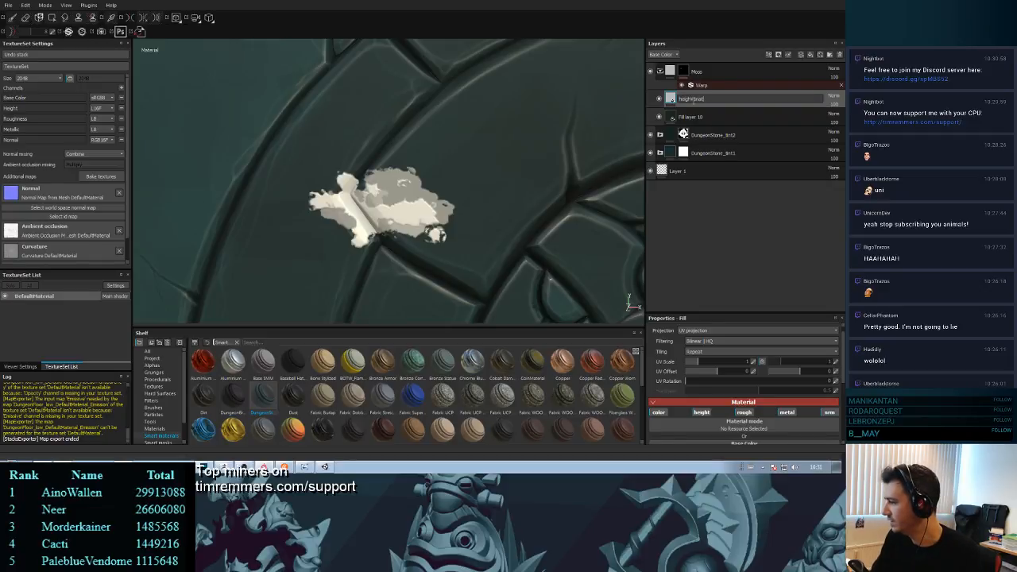
pyautogui.write('ion')
pyautogui.press('Return')
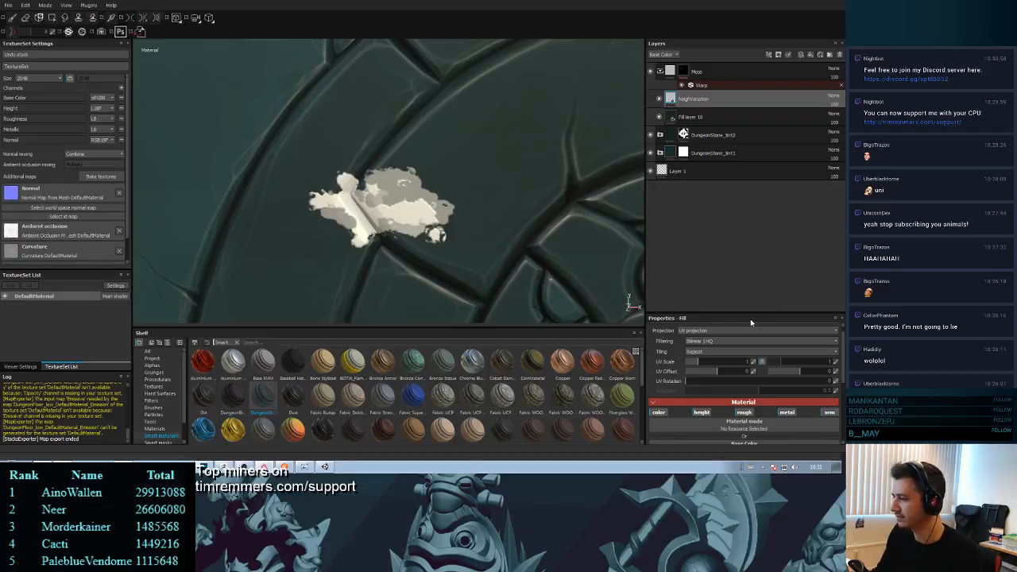
# - Disable the color, roughness, metallic and normal channels of the heightvariation layer, leaving only height enabled
pyautogui.moveTo(754, 314); pyautogui.dragTo(743, 191)
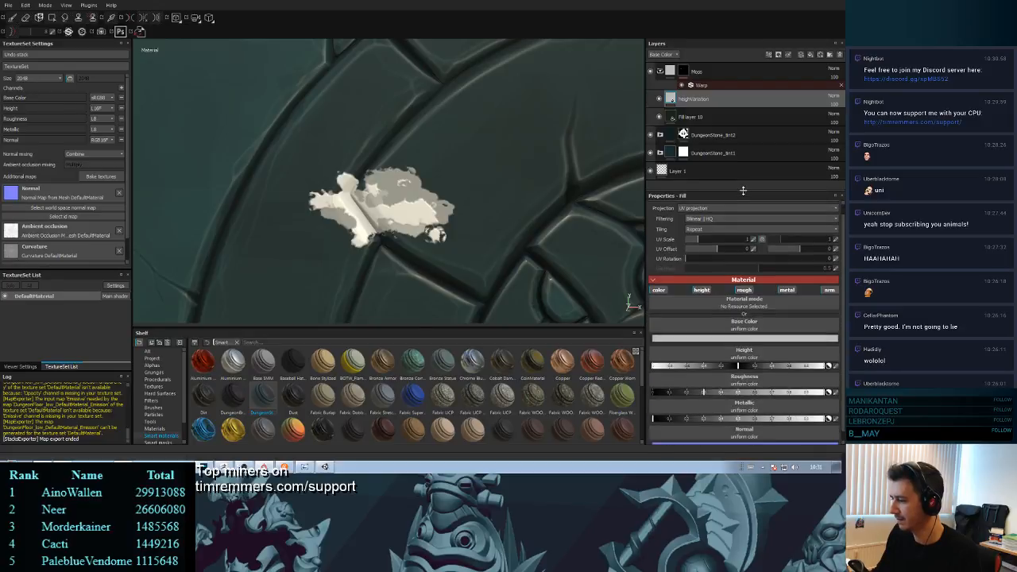
pyautogui.click(659, 289)
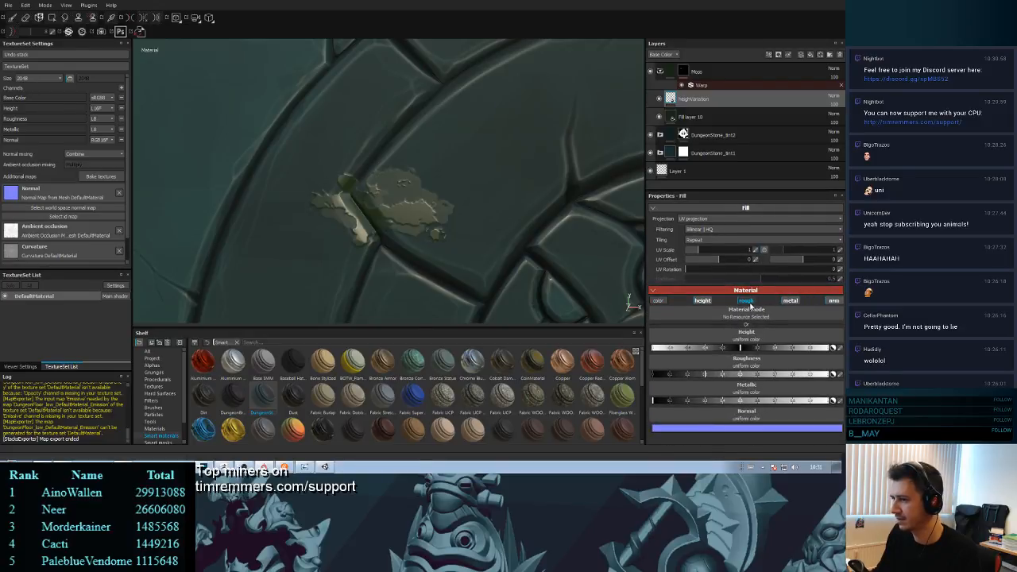
pyautogui.click(749, 303)
pyautogui.click(791, 302)
pyautogui.click(833, 300)
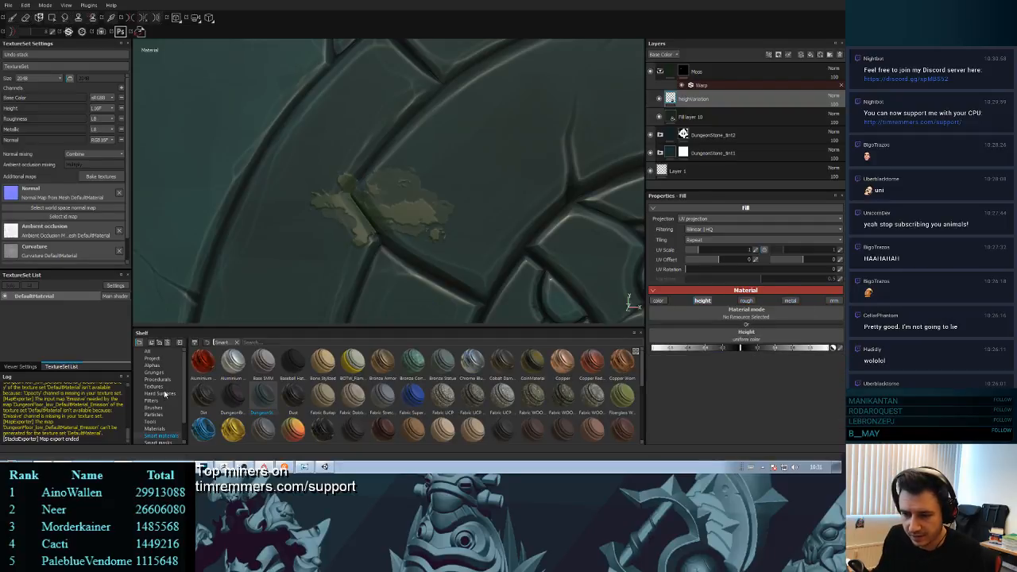
# - Try the Crystal 1 procedural as the heightvariation layer's material with higher warp intensity and histogram position, then clear it
pyautogui.click(156, 379)
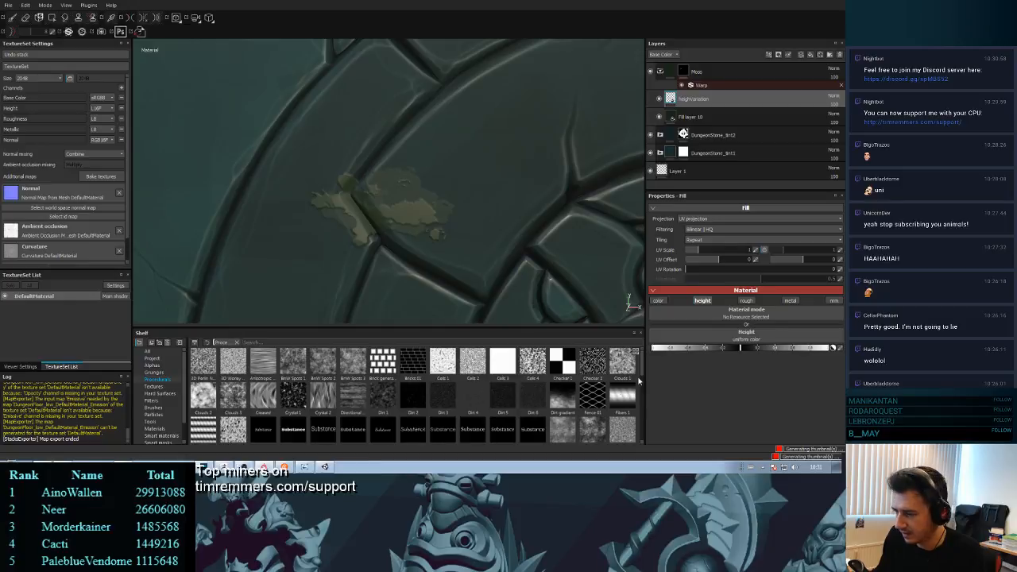
pyautogui.moveTo(288, 400); pyautogui.dragTo(754, 324)
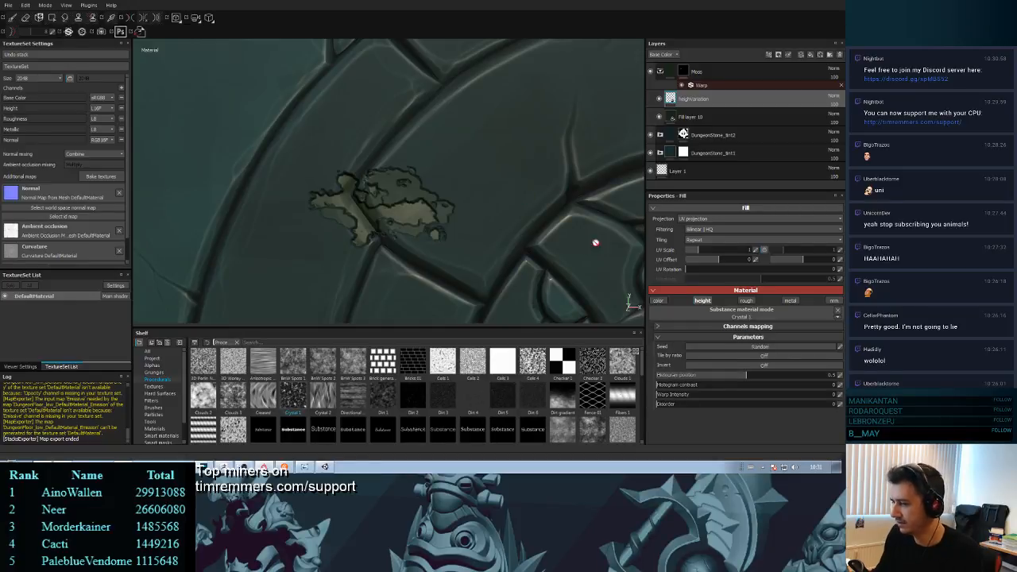
pyautogui.moveTo(471, 246)
pyautogui.keyDown('alt'); pyautogui.mouseDown()
pyautogui.moveTo(484, 218)
pyautogui.moveTo(440, 190)
pyautogui.moveTo(463, 237)
pyautogui.mouseUp(); pyautogui.keyUp('alt')
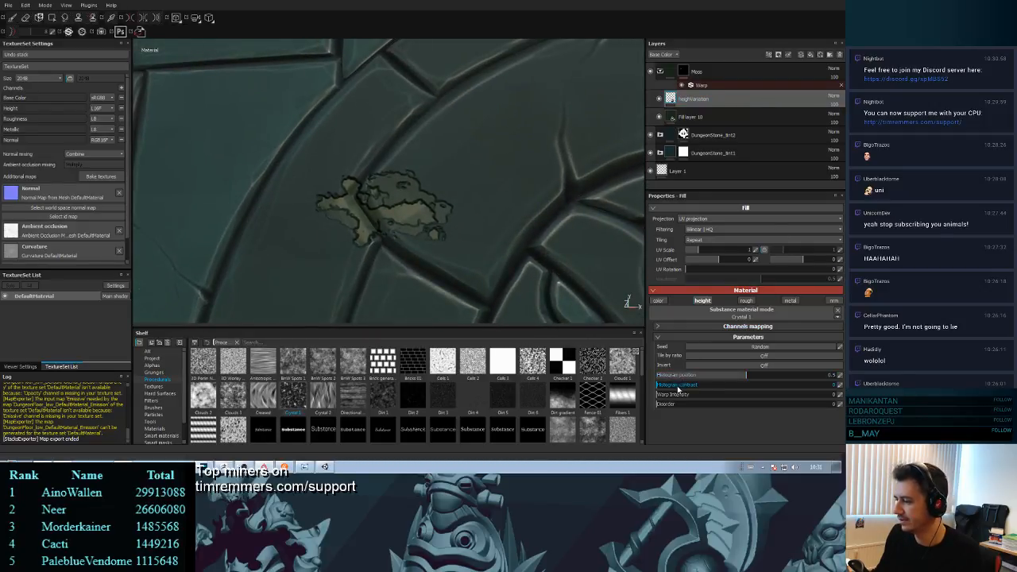
pyautogui.moveTo(675, 395); pyautogui.dragTo(715, 397)
pyautogui.moveTo(744, 376); pyautogui.dragTo(799, 375)
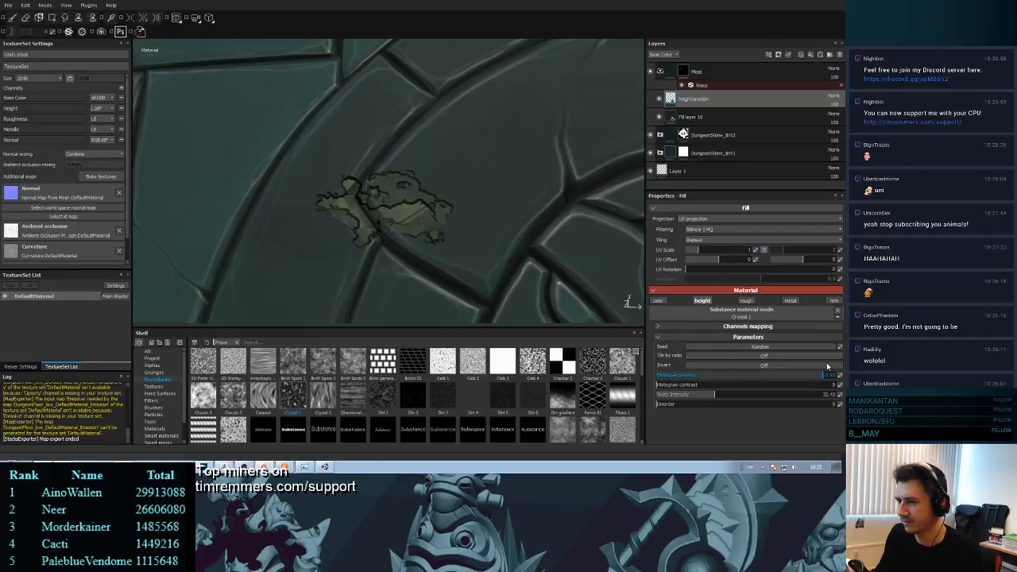
pyautogui.click(841, 312)
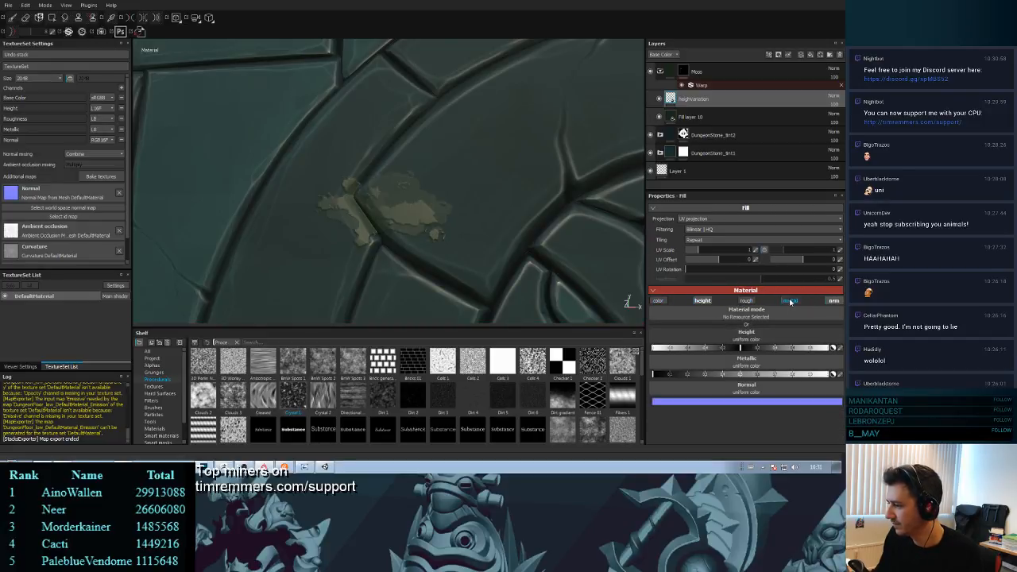
pyautogui.click(791, 302)
# - Assign the Perlin noise zoom procedural to the heightvariation layer and increase its UV scale for finer bumps in the moss
pyautogui.moveTo(639, 378); pyautogui.dragTo(641, 430)
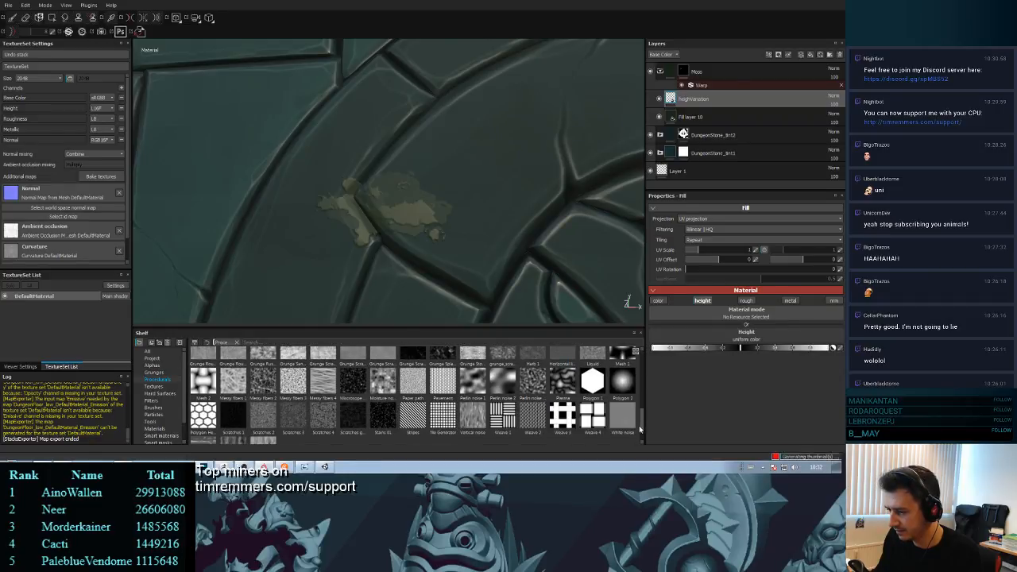
pyautogui.scroll(-1, 585, 388)
pyautogui.moveTo(696, 344)
pyautogui.mouseDown()
pyautogui.moveTo(706, 326)
pyautogui.moveTo(713, 336)
pyautogui.mouseUp()
pyautogui.keyDown('alt'); pyautogui.moveTo(445, 244); pyautogui.dragTo(430, 298, button='right'); pyautogui.keyUp('alt')
pyautogui.keyDown('alt'); pyautogui.moveTo(429, 298); pyautogui.dragTo(452, 250); pyautogui.keyUp('alt')
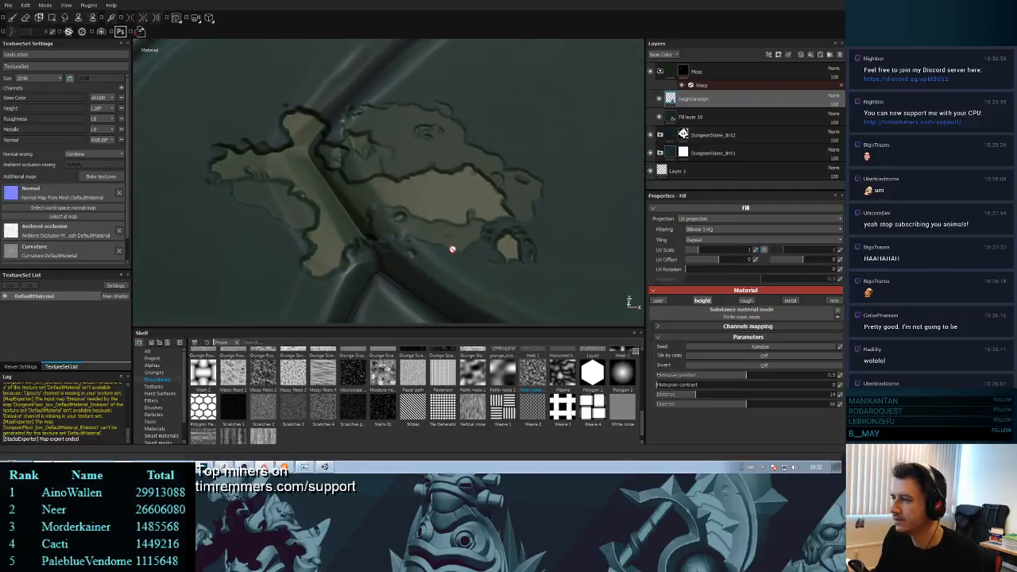
pyautogui.moveTo(699, 250)
pyautogui.mouseDown()
pyautogui.moveTo(724, 252)
pyautogui.moveTo(714, 253)
pyautogui.mouseUp()
pyautogui.keyDown('alt'); pyautogui.moveTo(541, 190); pyautogui.dragTo(499, 142); pyautogui.keyUp('alt')
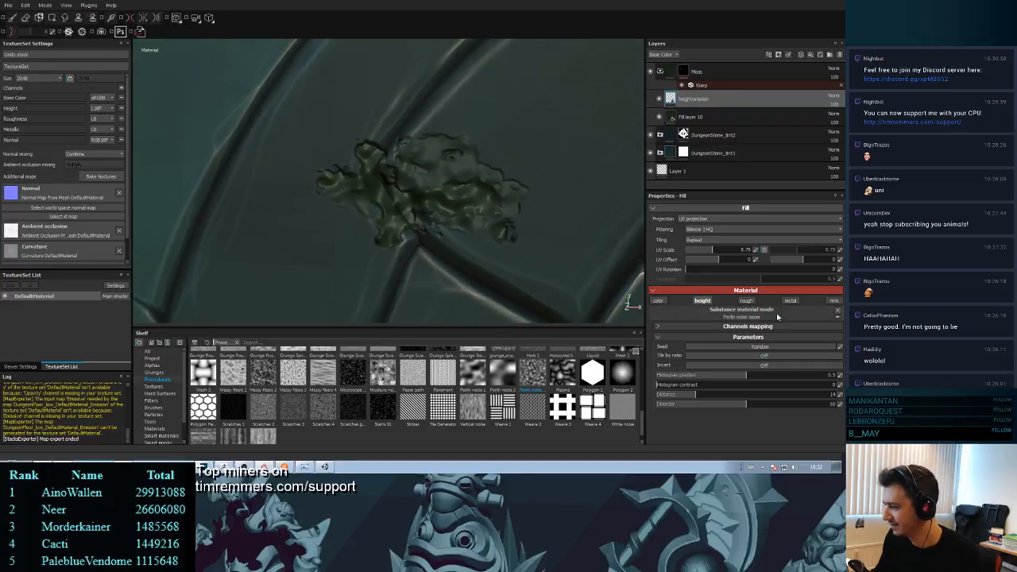
# - Try the roughness channel on the noise, and set its distance to 11 and histogram position to 0.41
pyautogui.click(747, 301)
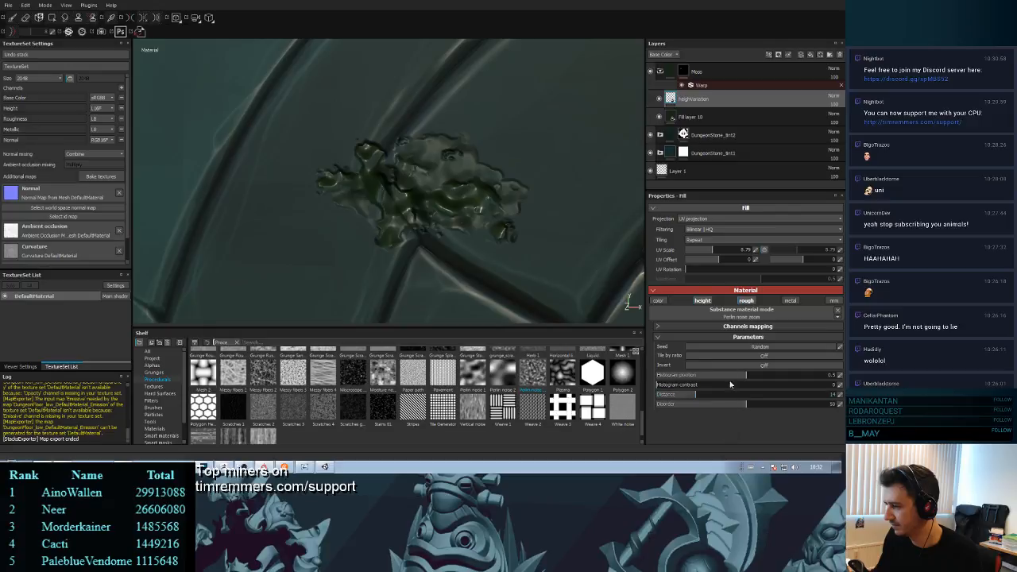
pyautogui.click(748, 302)
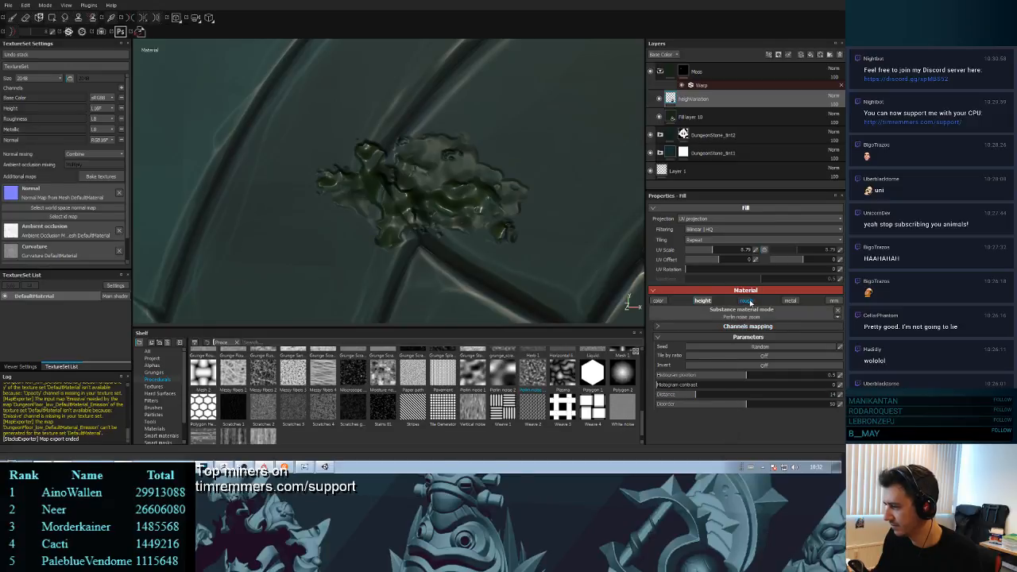
pyautogui.click(748, 302)
pyautogui.click(749, 302)
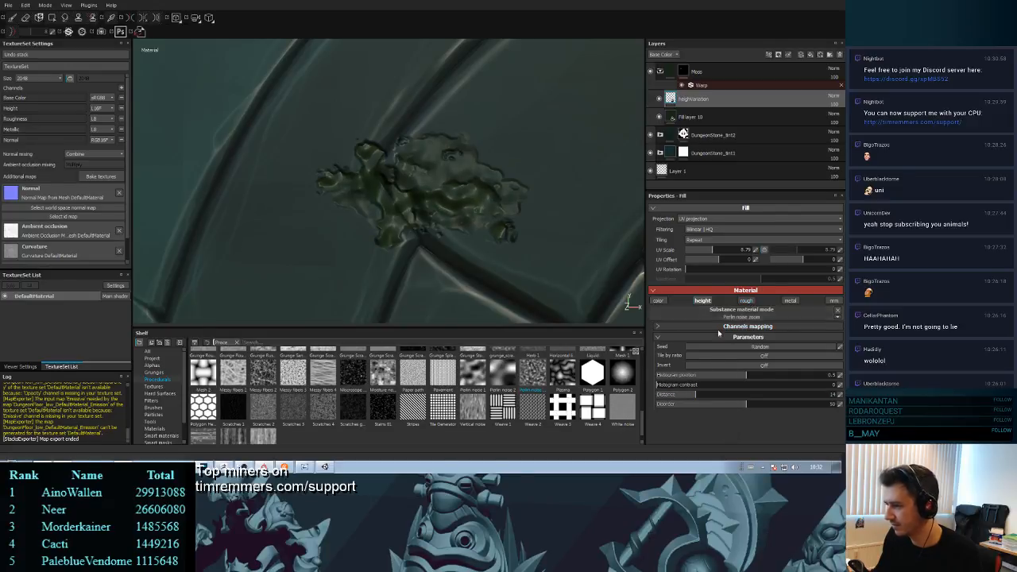
pyautogui.moveTo(682, 397); pyautogui.dragTo(730, 376)
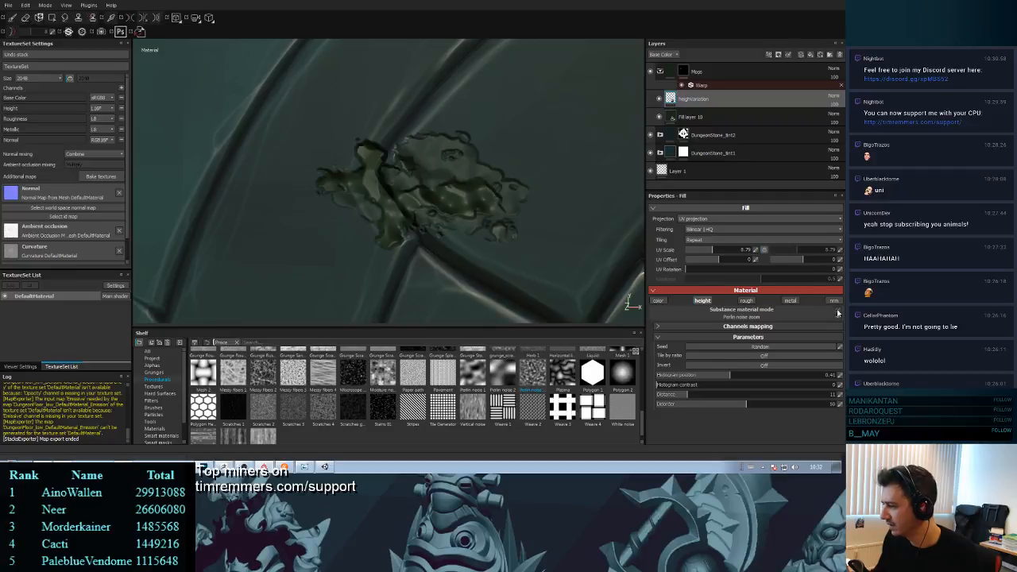
# - Clear the Perlin noise zoom material and assign Perlin noise 1 to the heightvariation layer's height channel alone
pyautogui.click(838, 312)
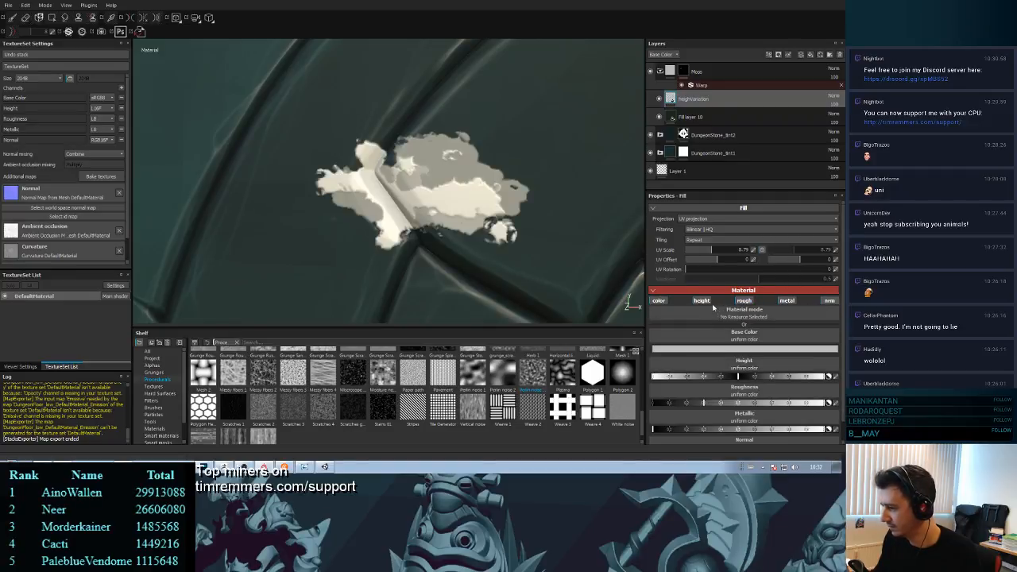
pyautogui.moveTo(474, 371); pyautogui.dragTo(752, 365)
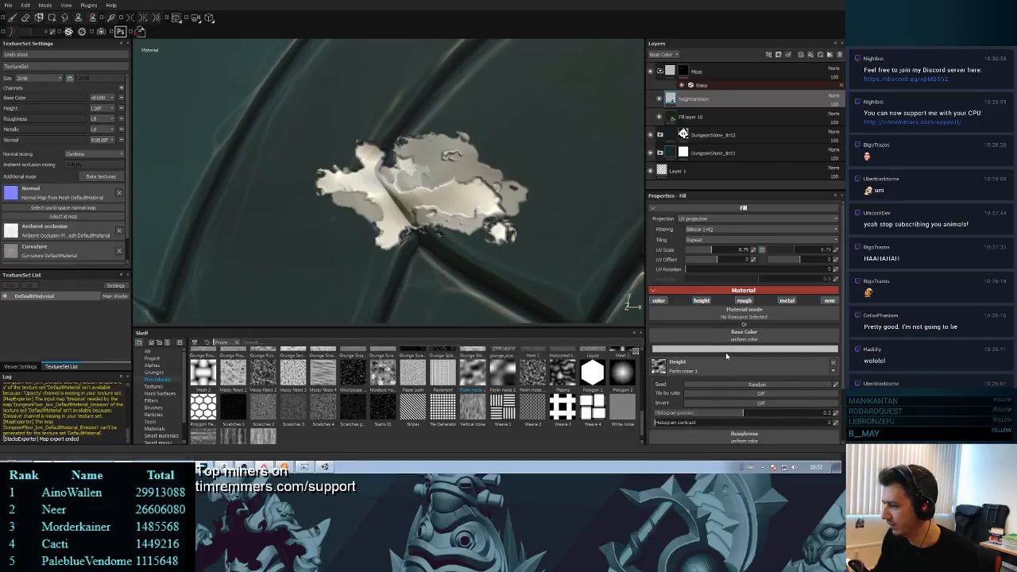
# - Disable the color, metallic and normal channels of the heightvariation layer and raise its uniform roughness to a high value
pyautogui.click(659, 300)
pyautogui.click(789, 301)
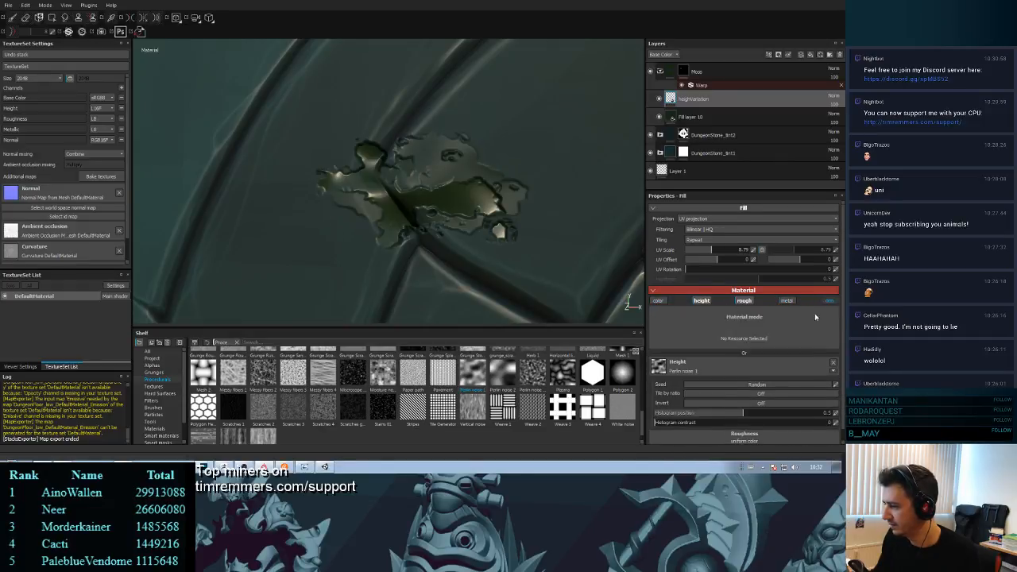
pyautogui.moveTo(706, 422); pyautogui.dragTo(806, 424)
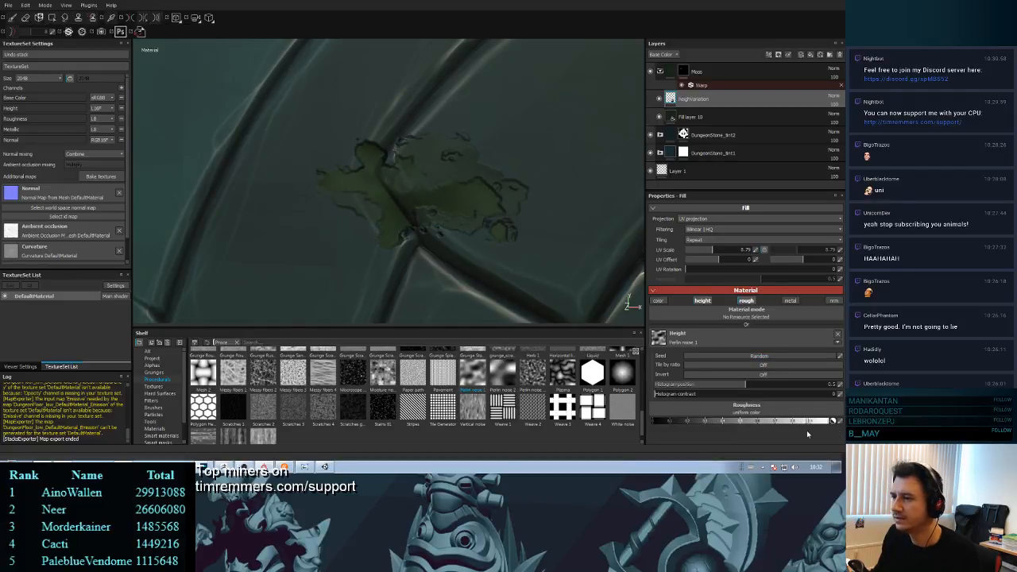
# - Set the heightvariation layer's Perlin noise histogram position to 0.62 and raise its UV scale to about 17
pyautogui.moveTo(746, 385); pyautogui.dragTo(768, 384)
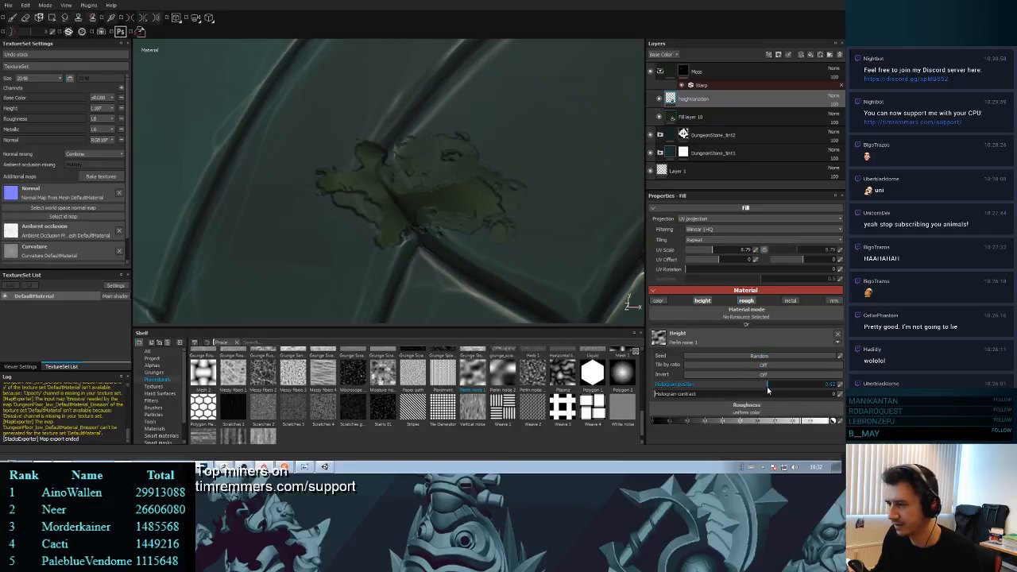
pyautogui.click(723, 251)
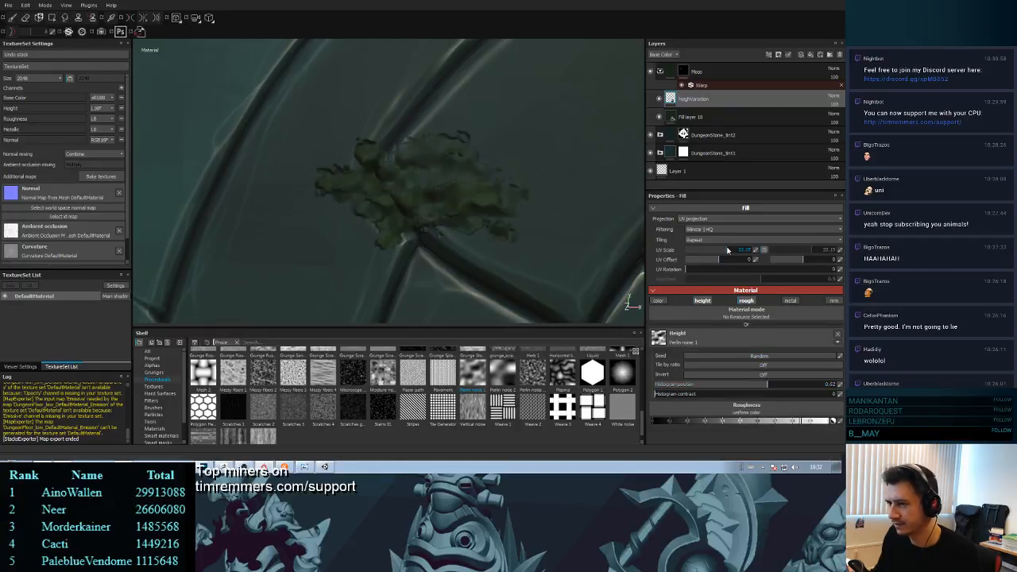
pyautogui.moveTo(723, 252); pyautogui.dragTo(720, 256)
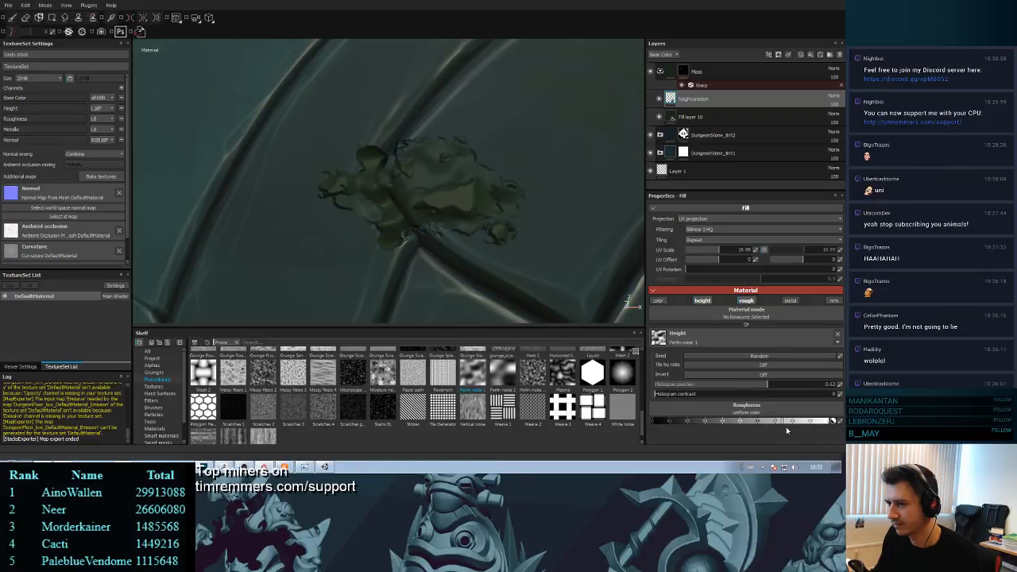
pyautogui.keyDown('alt'); pyautogui.moveTo(514, 268); pyautogui.dragTo(479, 166); pyautogui.keyUp('alt')
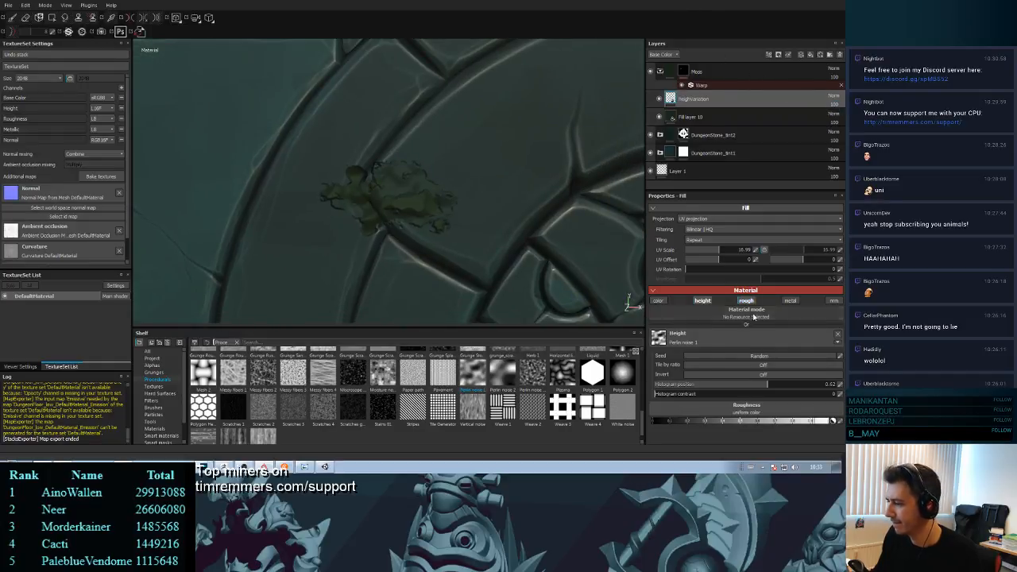
# - Randomize the Perlin noise seed and toggle the heightvariation layer's visibility to compare the moss with and without it
pyautogui.click(725, 358)
pyautogui.click(725, 358)
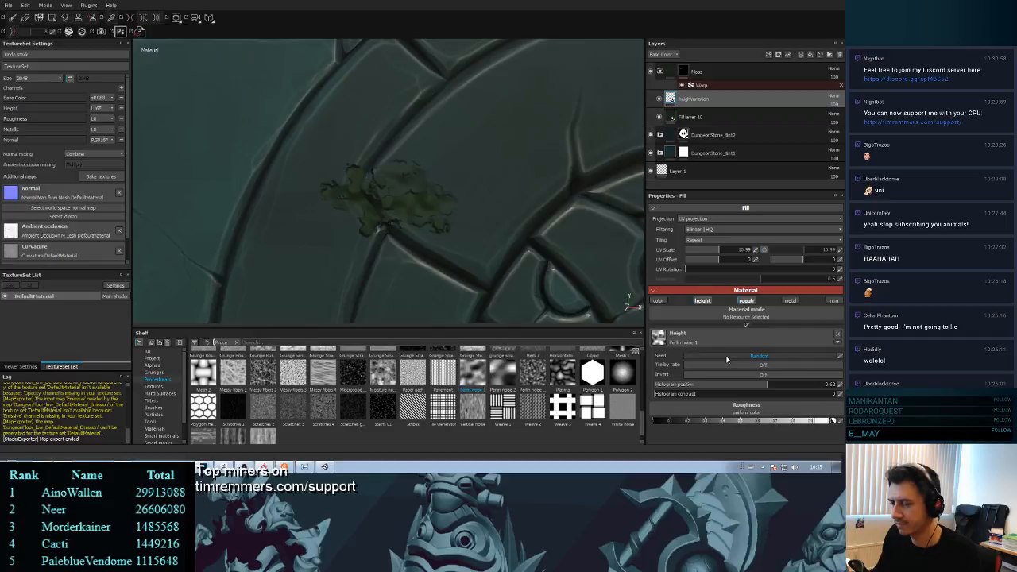
pyautogui.click(659, 99)
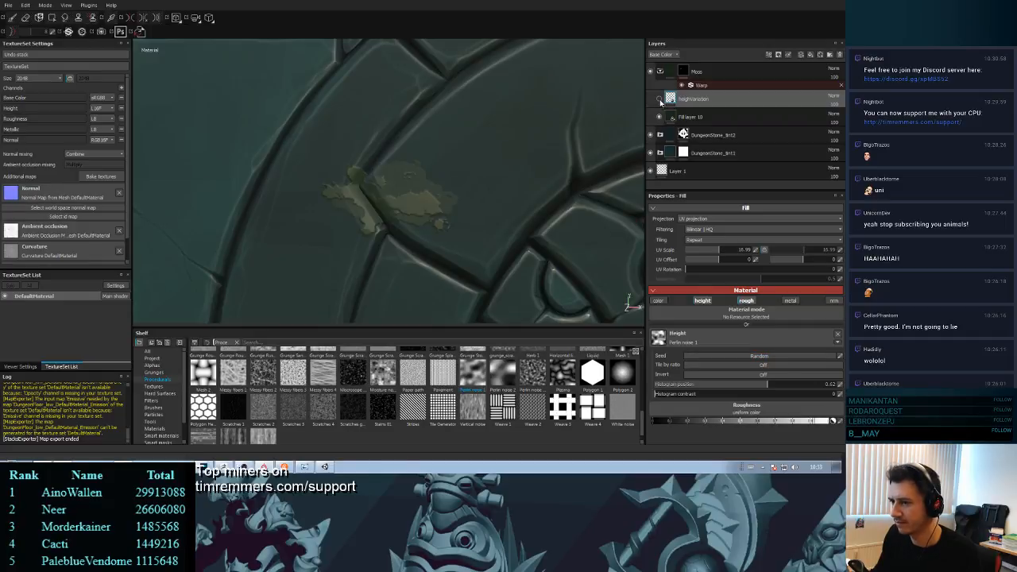
pyautogui.click(659, 99)
pyautogui.click(659, 99)
pyautogui.click(659, 99)
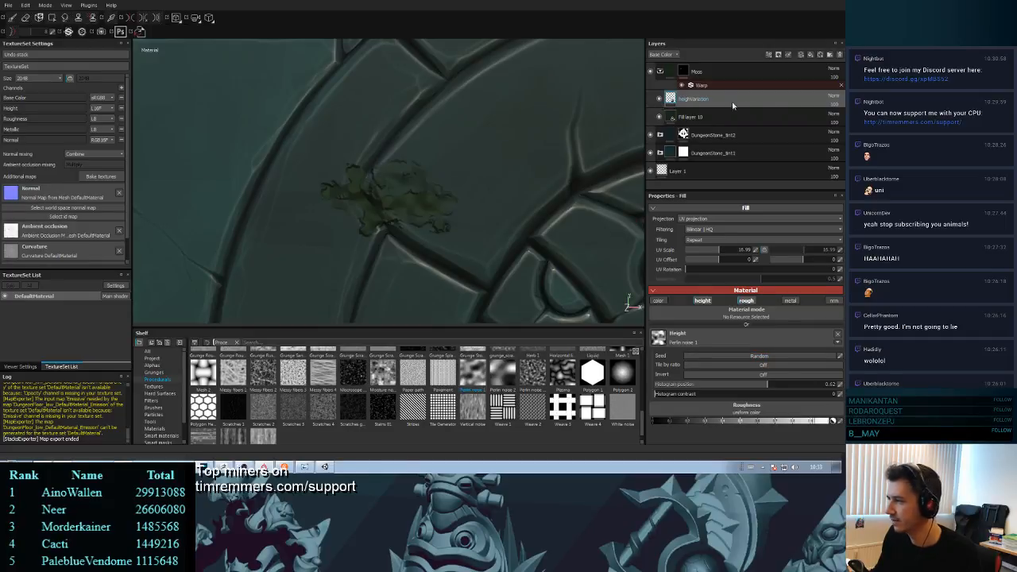
# - Try the Passthrough and Overlay blending modes on the heightvariation layer, then restore its normal blending mode
pyautogui.click(832, 98)
pyautogui.click(811, 111)
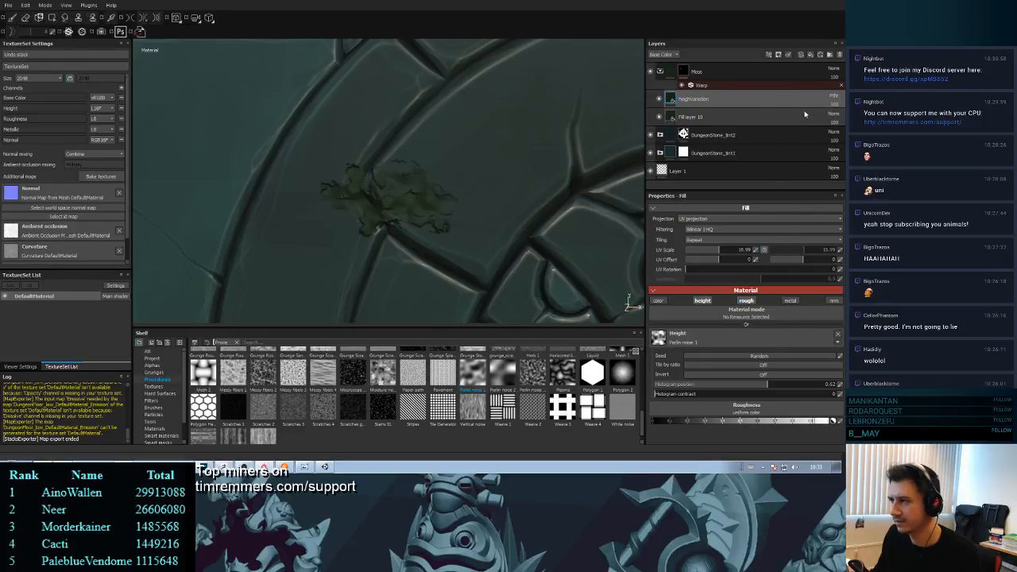
pyautogui.click(833, 98)
pyautogui.click(799, 235)
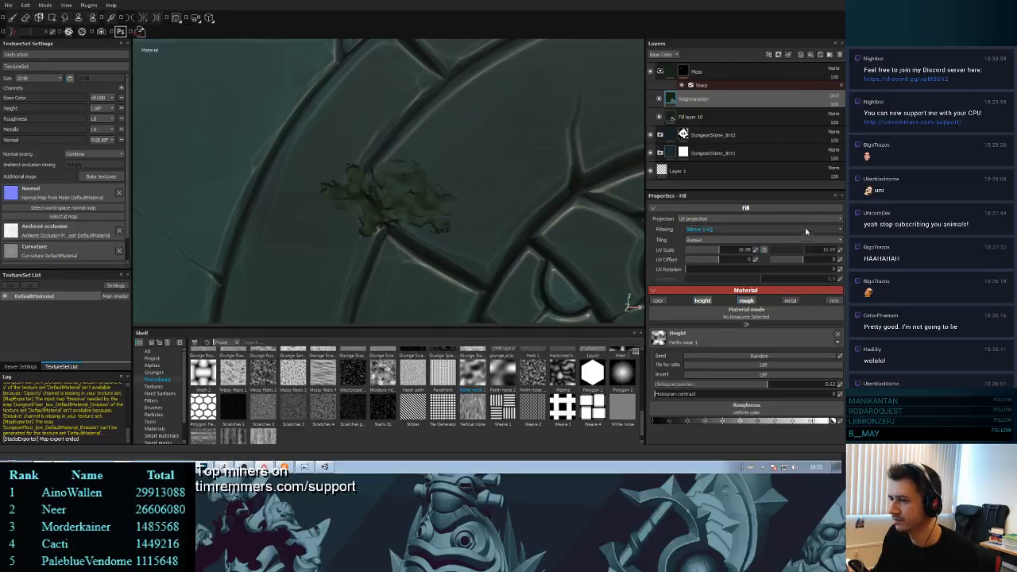
pyautogui.click(834, 102)
pyautogui.click(804, 109)
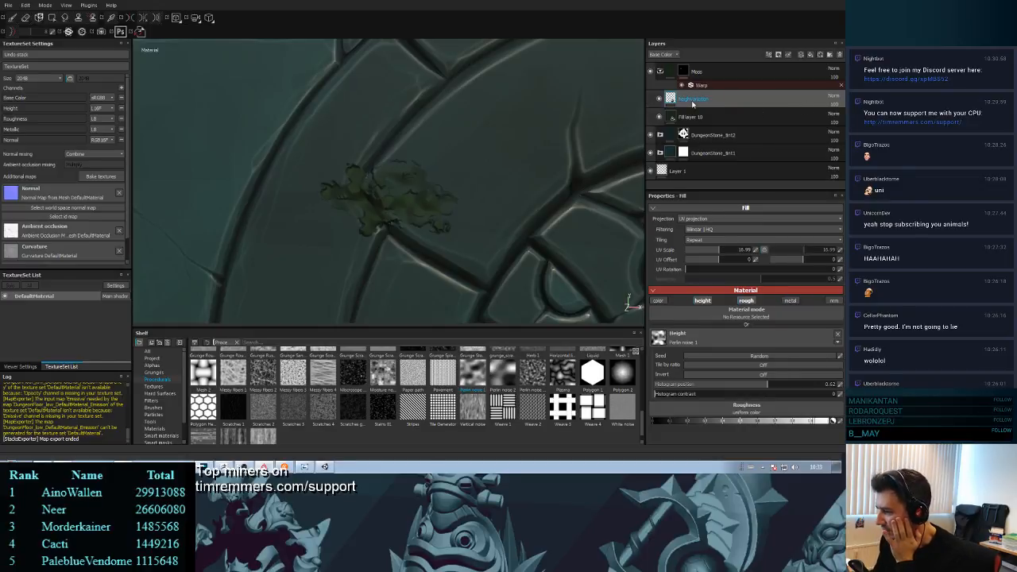
# - Toggle the roughness and height channels of the heightvariation layer to compare them, and leave the height channel disabled
pyautogui.click(748, 302)
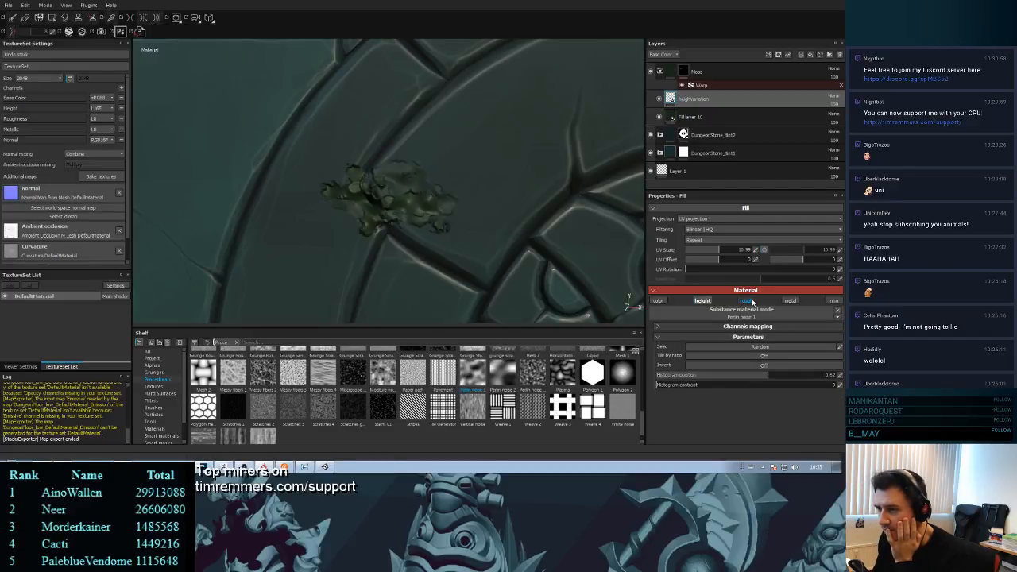
pyautogui.click(749, 302)
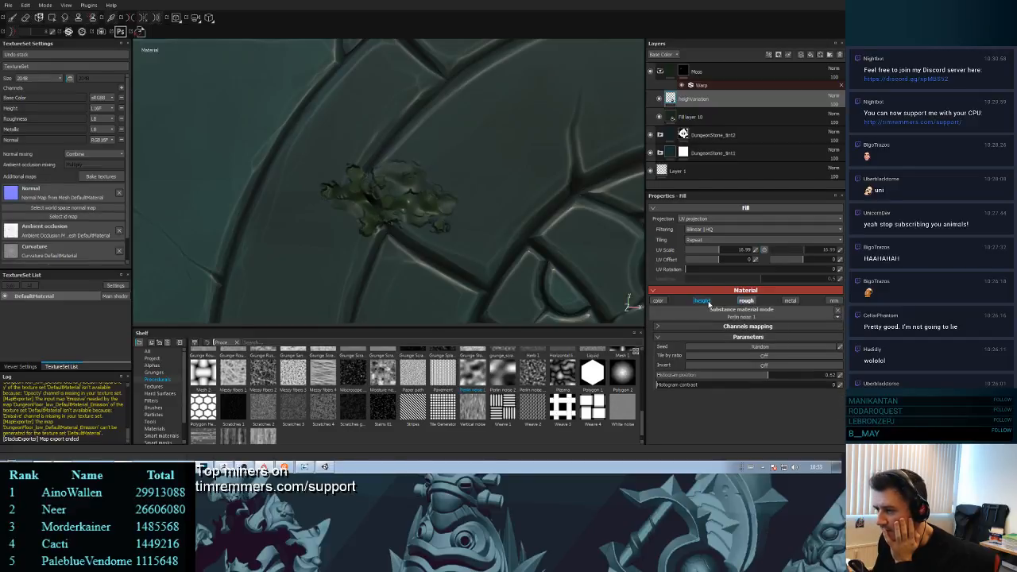
pyautogui.click(707, 302)
pyautogui.click(706, 302)
pyautogui.click(707, 302)
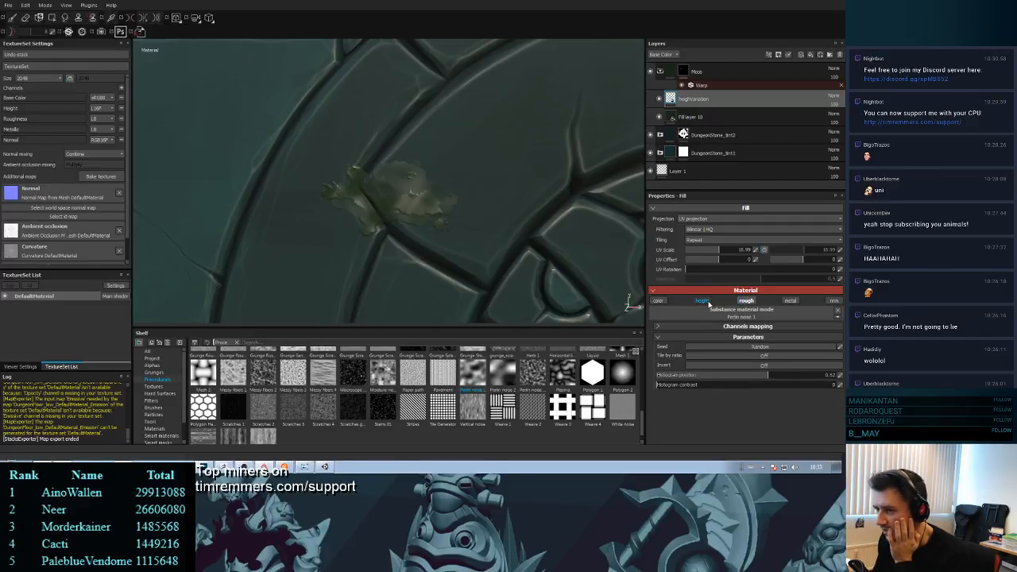
pyautogui.click(706, 302)
pyautogui.click(707, 303)
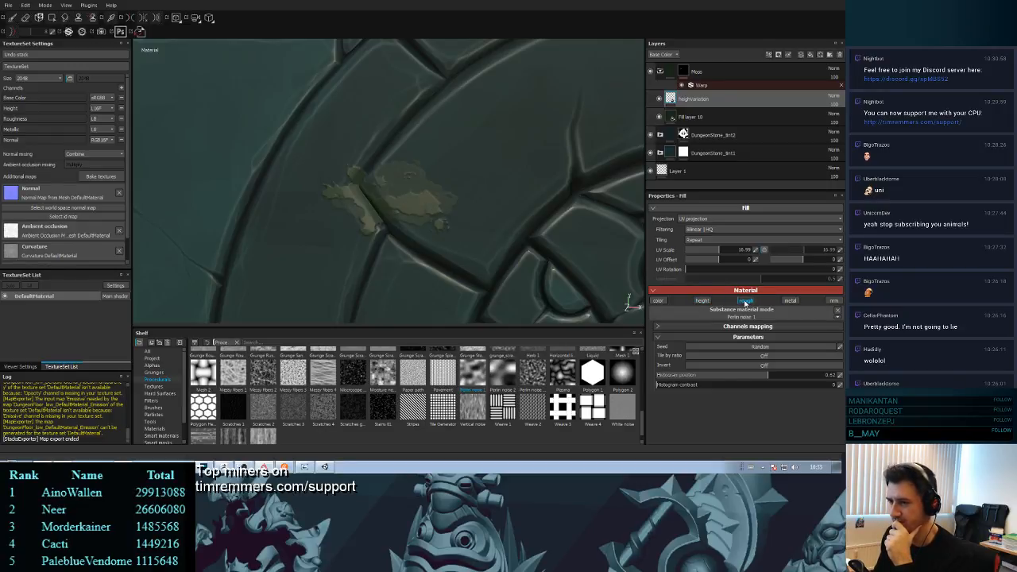
# - Disable the roughness channel of the heightvariation layer
pyautogui.moveTo(517, 144)
pyautogui.keyDown('alt'); pyautogui.mouseDown()
pyautogui.moveTo(504, 179)
pyautogui.moveTo(532, 145)
pyautogui.mouseUp(); pyautogui.keyUp('alt')
pyautogui.keyDown('alt'); pyautogui.moveTo(532, 146); pyautogui.dragTo(585, 181, button='right'); pyautogui.keyUp('alt')
pyautogui.moveTo(585, 181)
pyautogui.keyDown('alt'); pyautogui.mouseDown()
pyautogui.moveTo(470, 166)
pyautogui.moveTo(491, 164)
pyautogui.moveTo(561, 212)
pyautogui.mouseUp(); pyautogui.keyUp('alt')
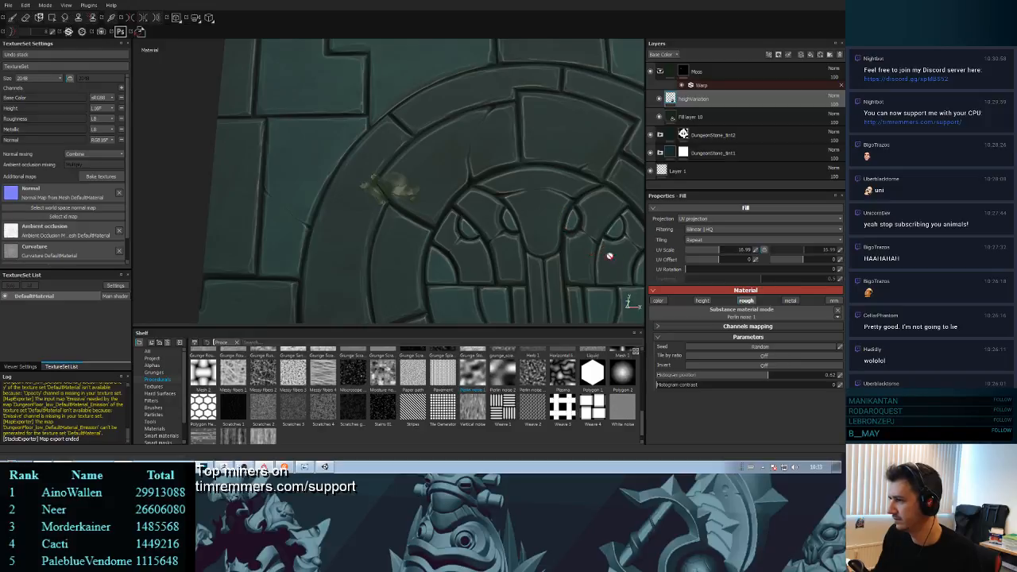
pyautogui.click(752, 301)
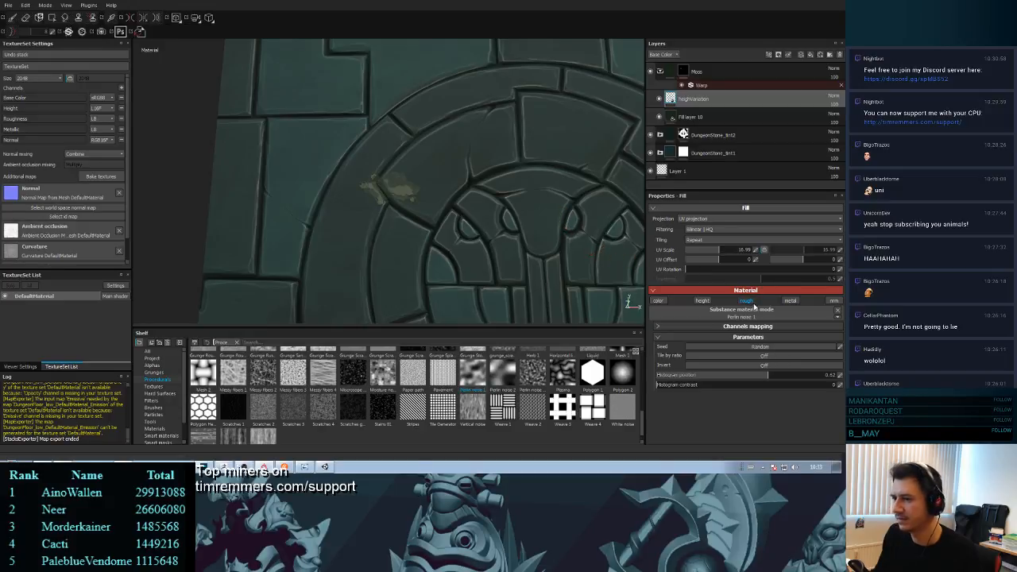
# - Collapse and duplicate the Moss folder, and give the copy a fresh black mask
pyautogui.keyDown('alt'); pyautogui.moveTo(552, 201); pyautogui.dragTo(464, 208, button='middle'); pyautogui.keyUp('alt')
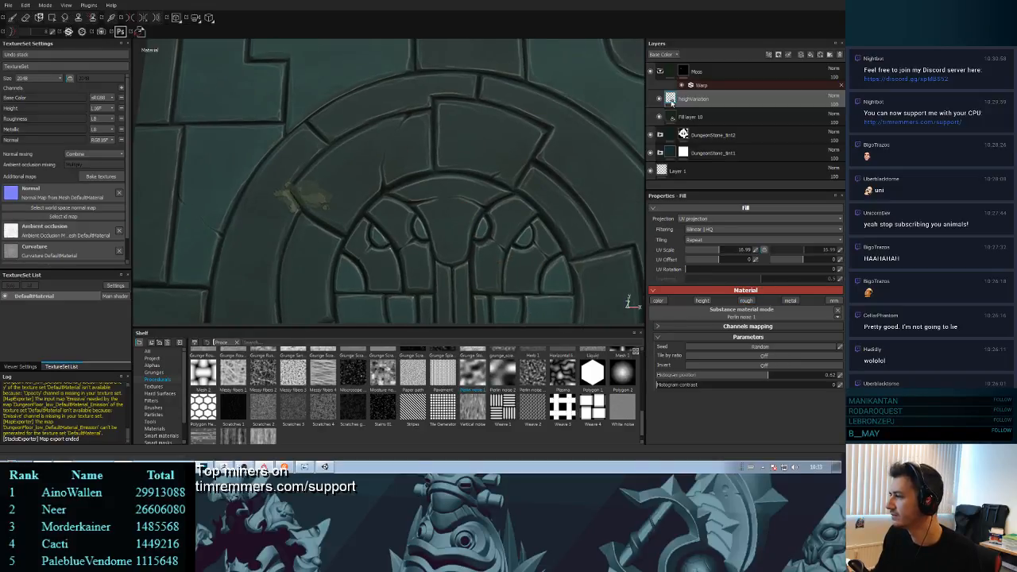
pyautogui.scroll(-3, 534, 171)
pyautogui.keyDown('alt'); pyautogui.moveTo(542, 162); pyautogui.dragTo(493, 139, button='middle'); pyautogui.keyUp('alt')
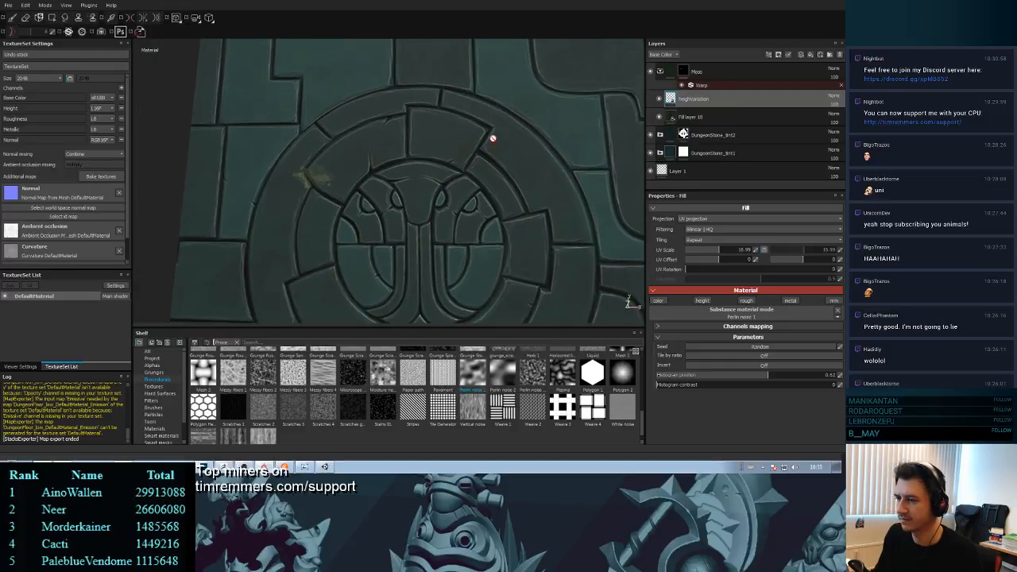
pyautogui.click(660, 72)
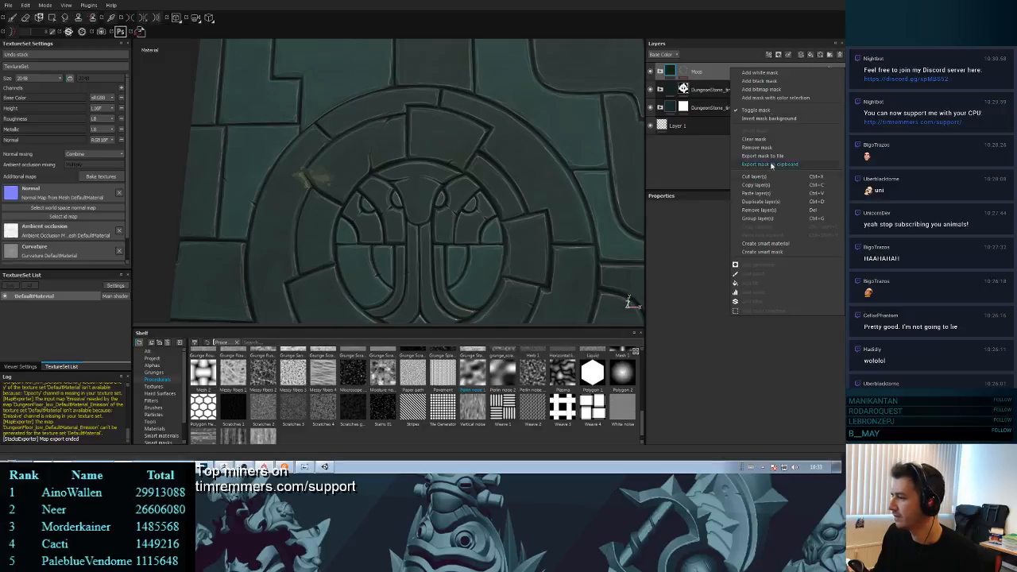
pyautogui.click(773, 202)
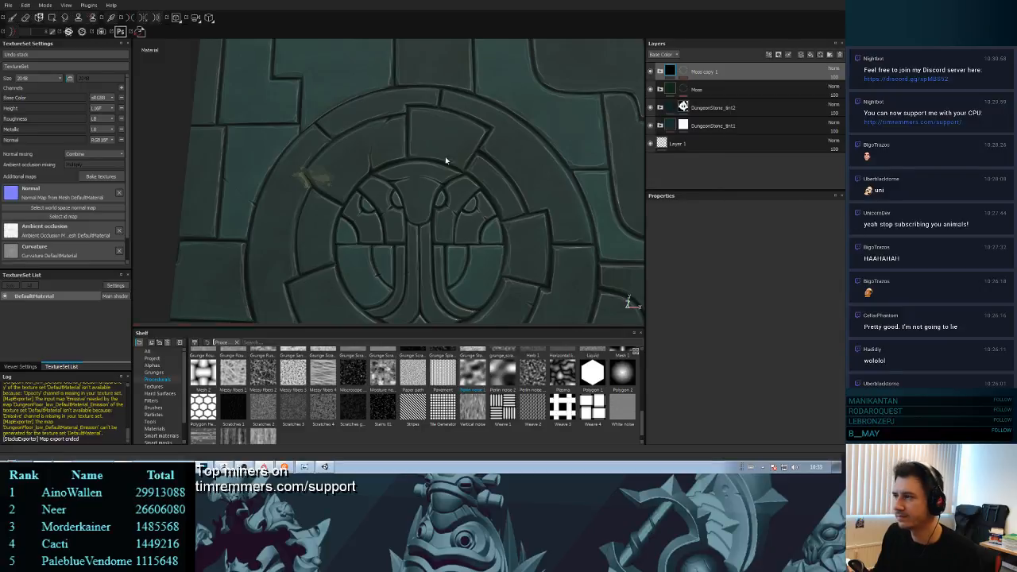
pyautogui.click(685, 71)
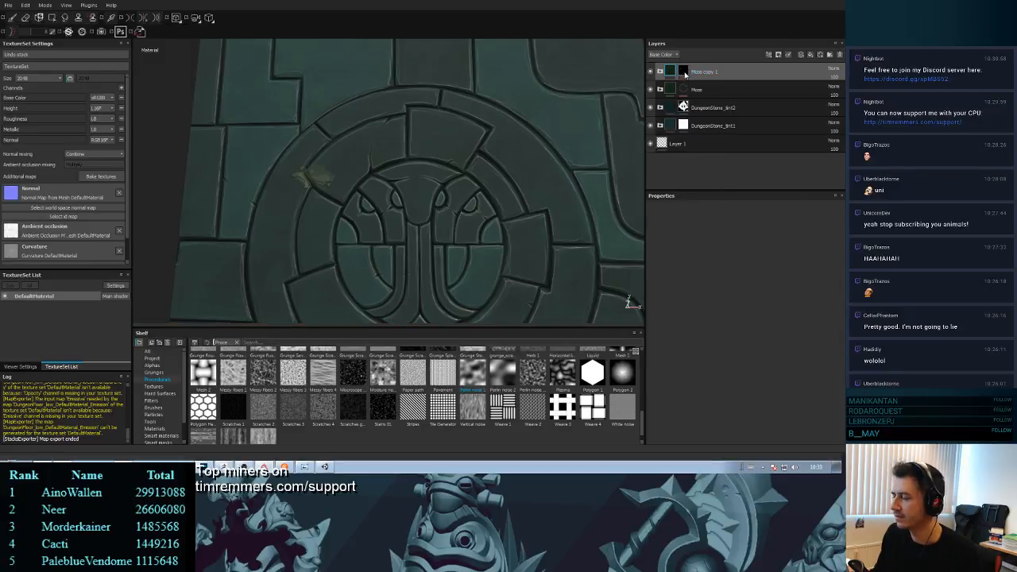
pyautogui.rightClick(685, 73)
pyautogui.click(723, 83)
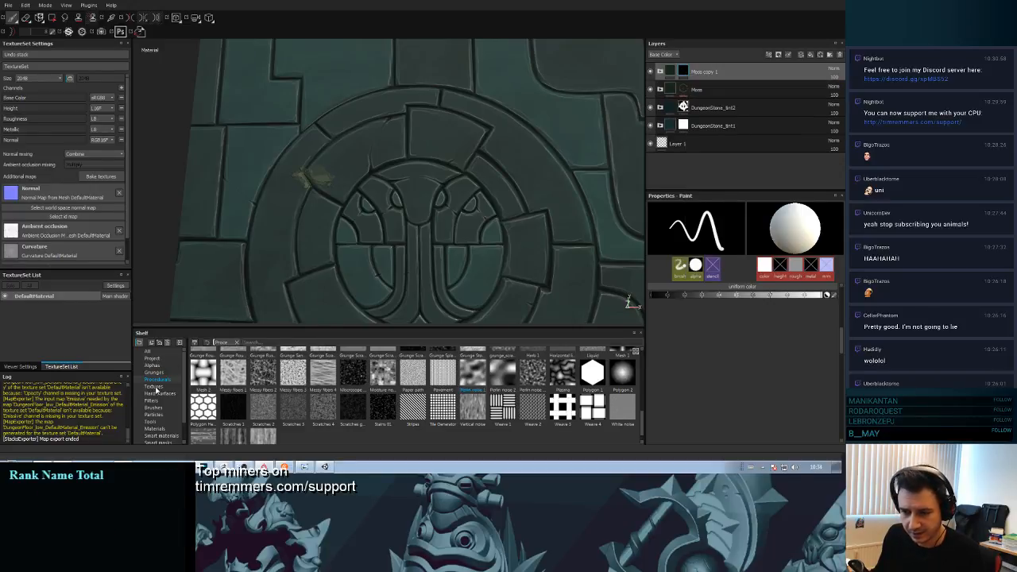
# - Add a bitmap mask using the ambient occlusion map to the Moss copy 1 folder
pyautogui.click(154, 387)
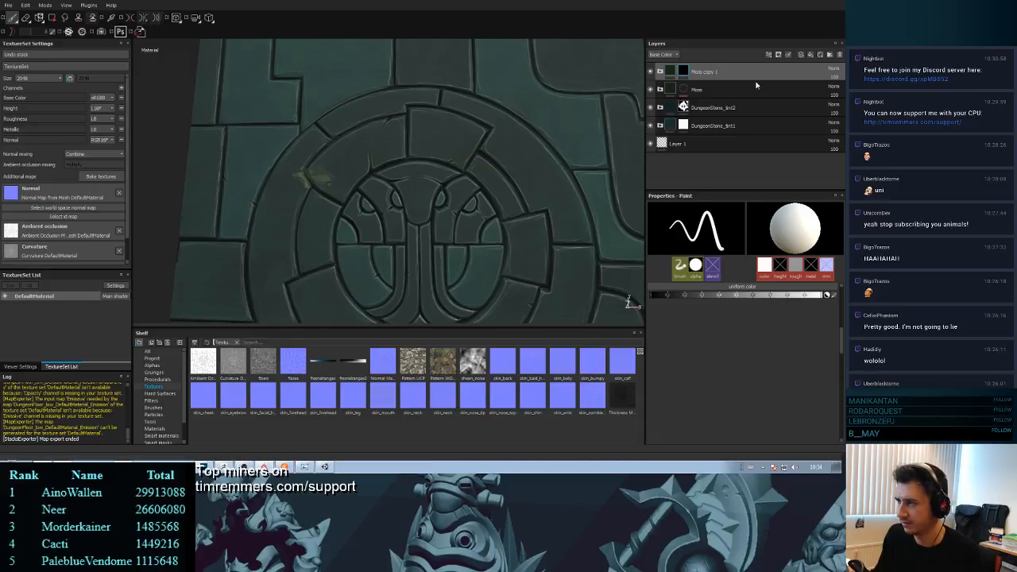
pyautogui.rightClick(685, 71)
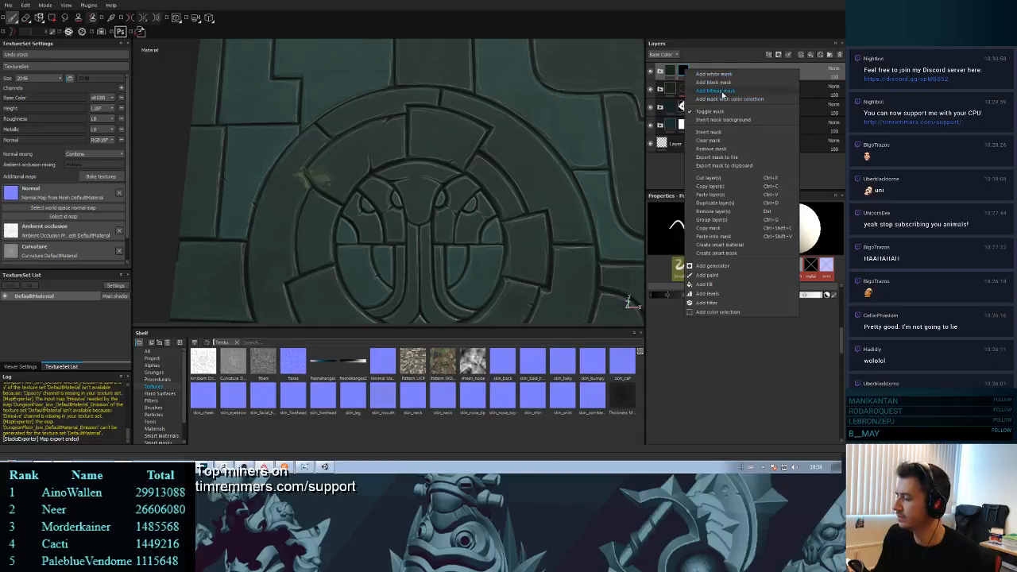
pyautogui.click(722, 93)
pyautogui.click(732, 115)
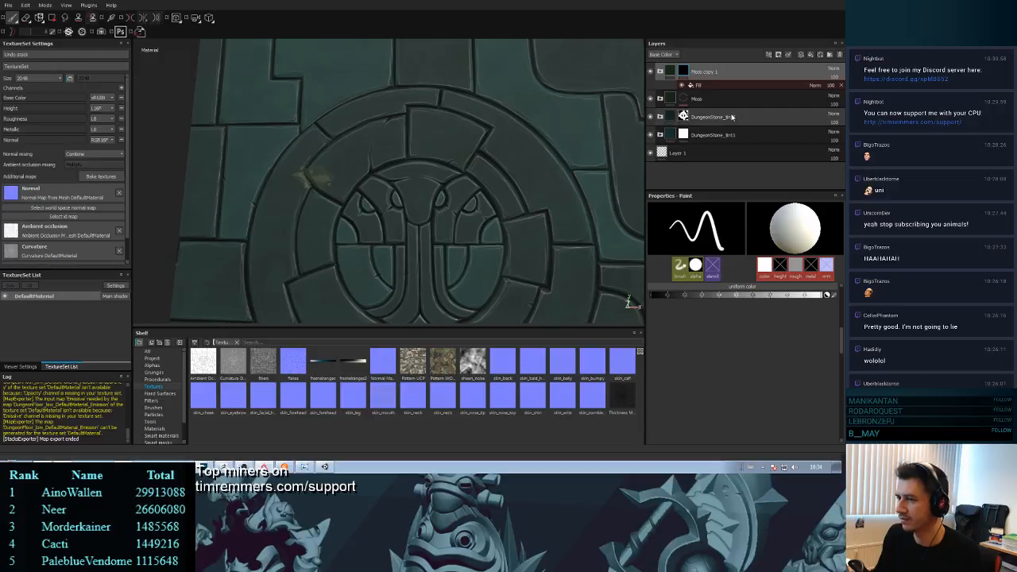
pyautogui.keyDown('alt'); pyautogui.moveTo(514, 192); pyautogui.dragTo(556, 155); pyautogui.keyUp('alt')
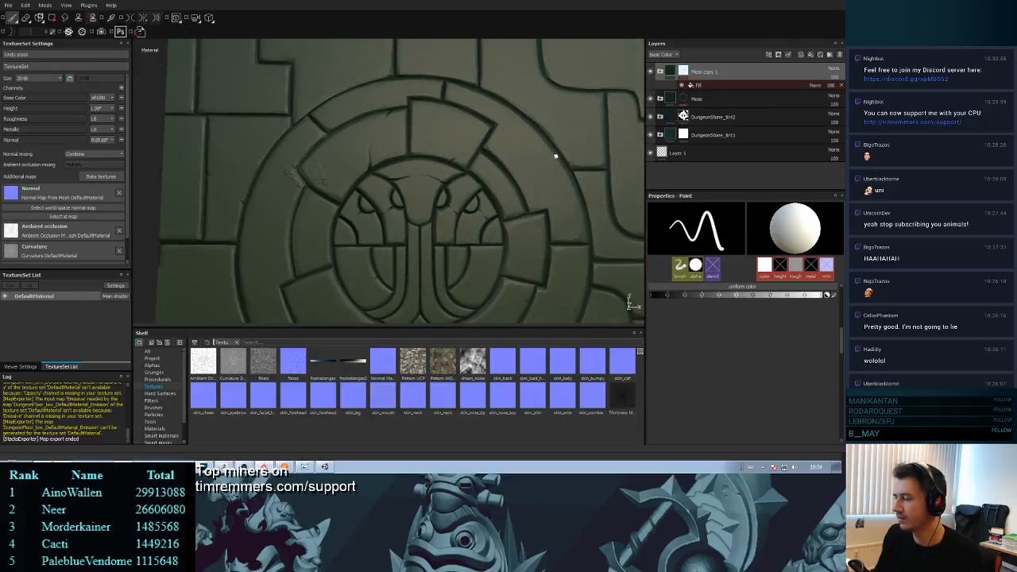
# - Add a Levels effect to the Moss copy 1 mask, shift its midpoint to 8.422 and invert it
pyautogui.rightClick(683, 73)
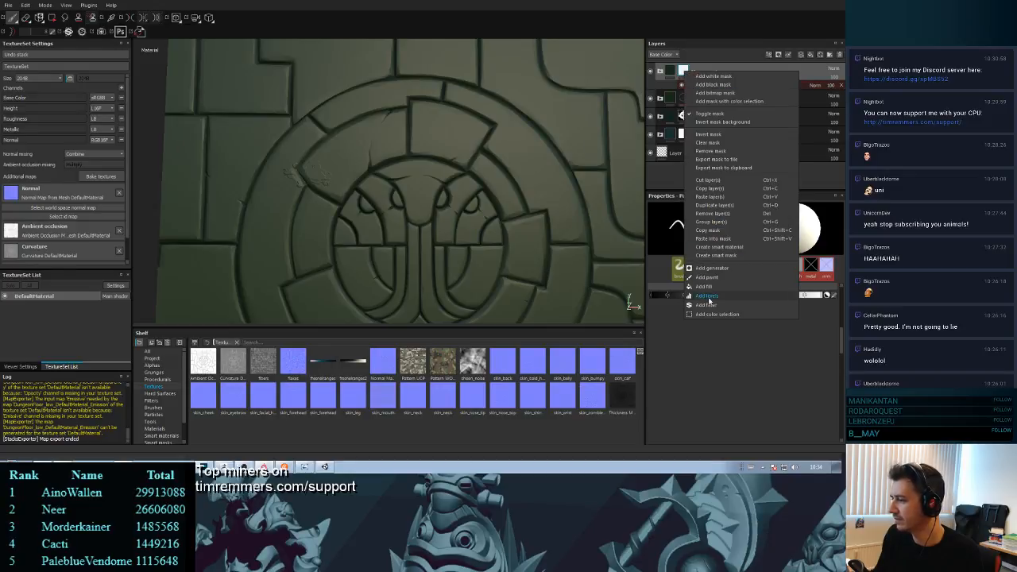
pyautogui.click(711, 299)
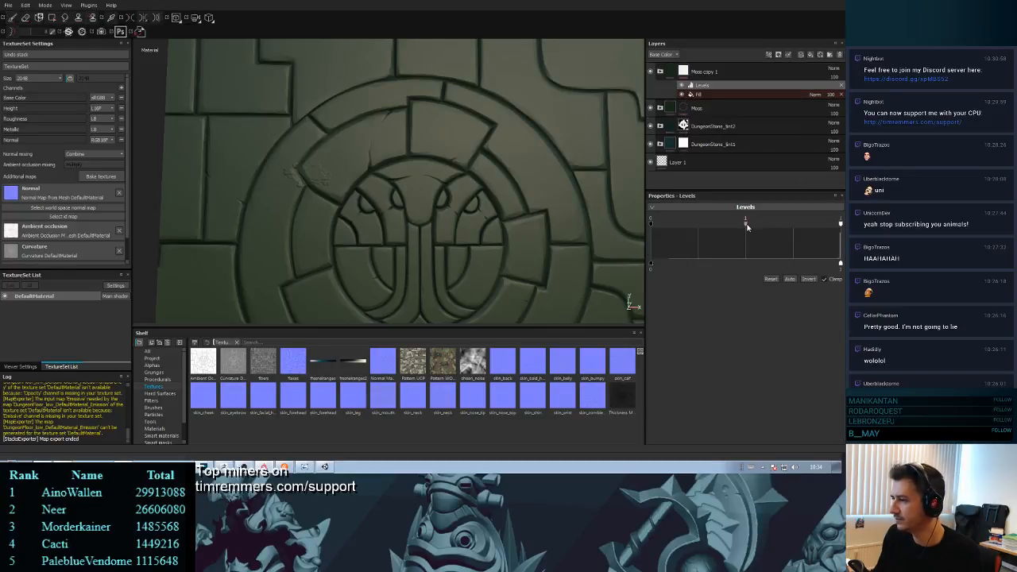
pyautogui.moveTo(788, 226)
pyautogui.mouseDown()
pyautogui.moveTo(814, 225)
pyautogui.moveTo(731, 226)
pyautogui.moveTo(795, 224)
pyautogui.mouseUp()
pyautogui.click(810, 282)
pyautogui.keyDown('alt'); pyautogui.moveTo(604, 194); pyautogui.dragTo(465, 170); pyautogui.keyUp('alt')
pyautogui.scroll(4, 452, 204)
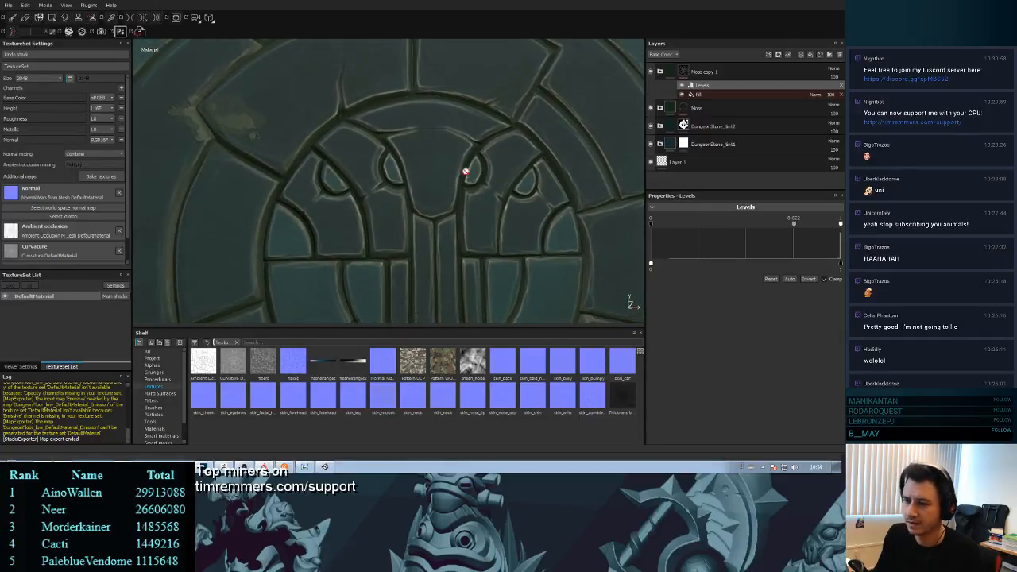
pyautogui.scroll(-2, 461, 151)
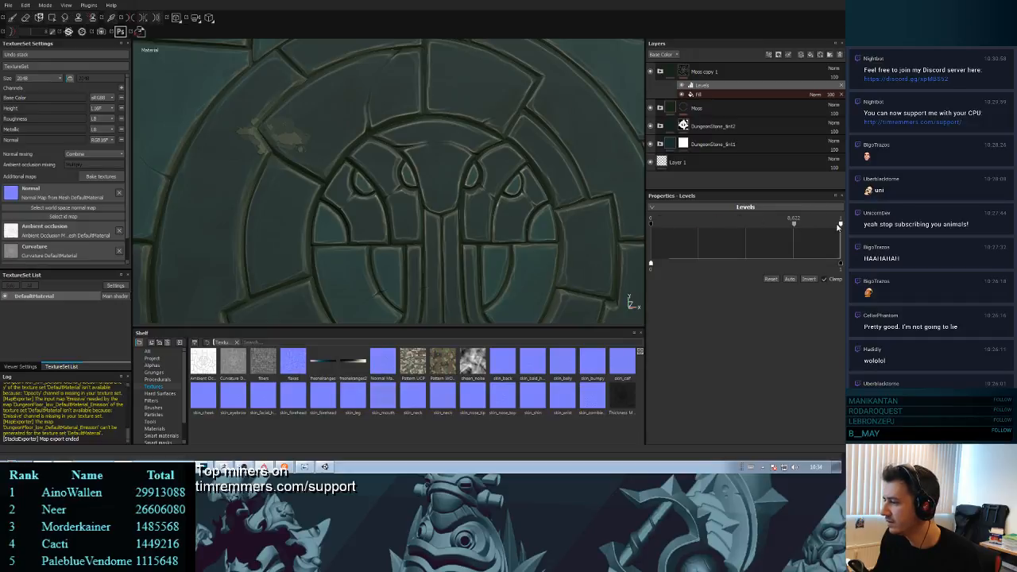
# - Refine the mask's Levels by lowering the midpoint to about 4.3 and the white point to 0.984
pyautogui.moveTo(841, 225)
pyautogui.mouseDown()
pyautogui.moveTo(715, 223)
pyautogui.moveTo(785, 225)
pyautogui.moveTo(766, 223)
pyautogui.mouseUp()
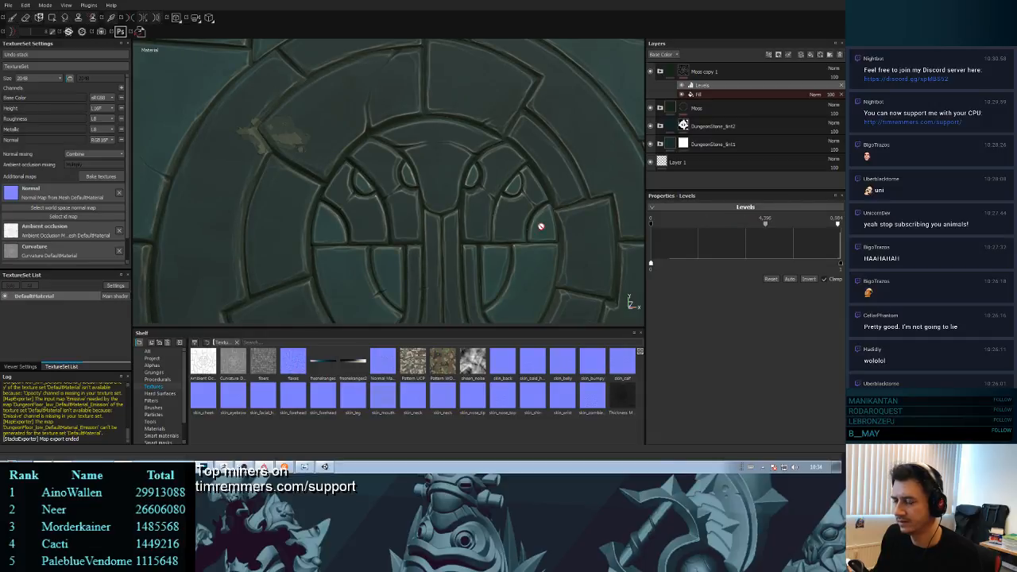
pyautogui.keyDown('alt'); pyautogui.moveTo(541, 225); pyautogui.dragTo(480, 192); pyautogui.keyUp('alt')
pyautogui.keyDown('alt'); pyautogui.moveTo(480, 193); pyautogui.dragTo(471, 234, button='right'); pyautogui.keyUp('alt')
pyautogui.keyDown('alt'); pyautogui.moveTo(454, 201); pyautogui.dragTo(473, 208, button='middle'); pyautogui.keyUp('alt')
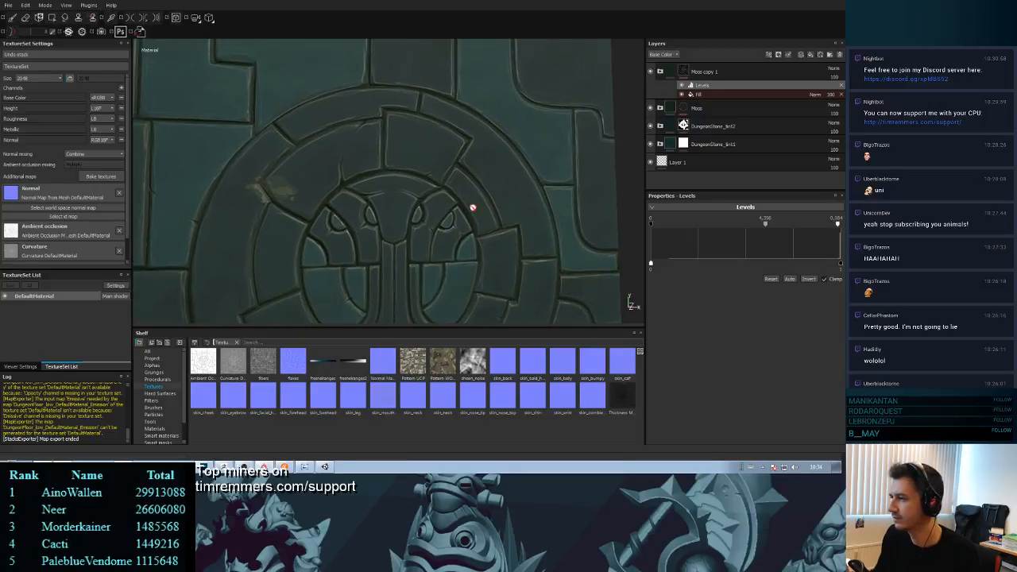
# - Add a filter to the Moss copy 1 mask above Levels and assign Histogram shift to it
pyautogui.click(683, 72)
pyautogui.rightClick(683, 73)
pyautogui.click(720, 304)
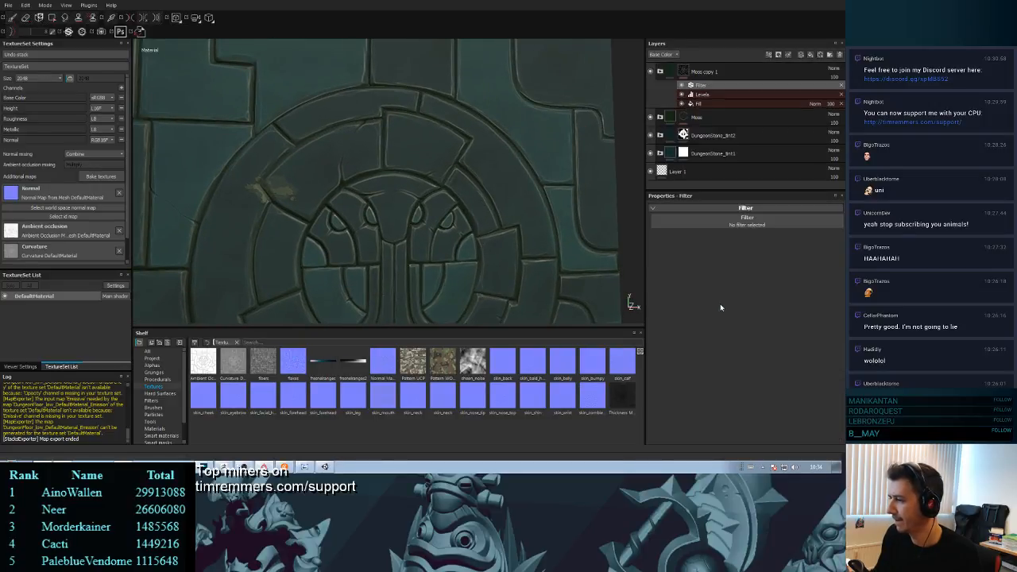
pyautogui.click(745, 219)
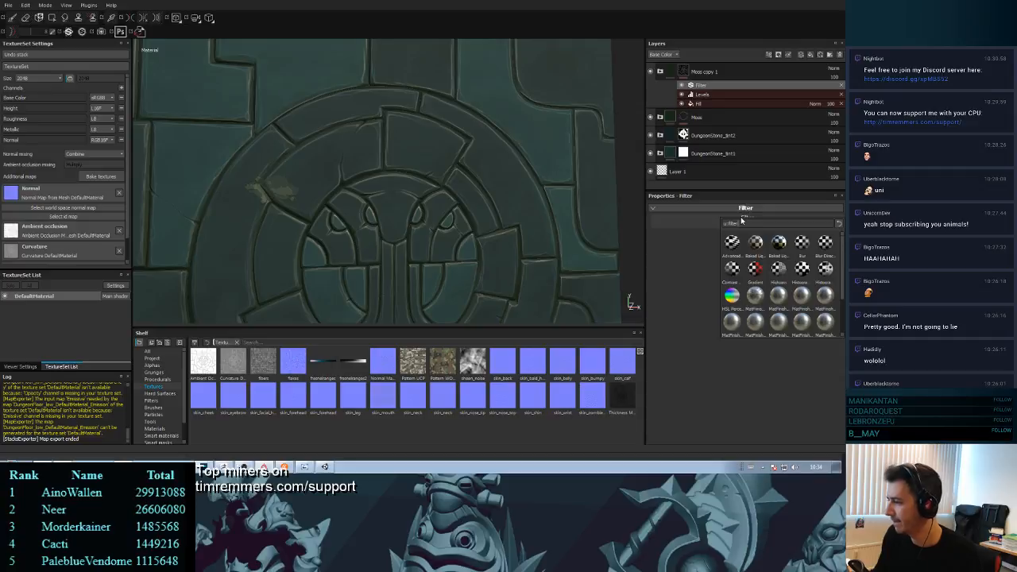
pyautogui.click(825, 268)
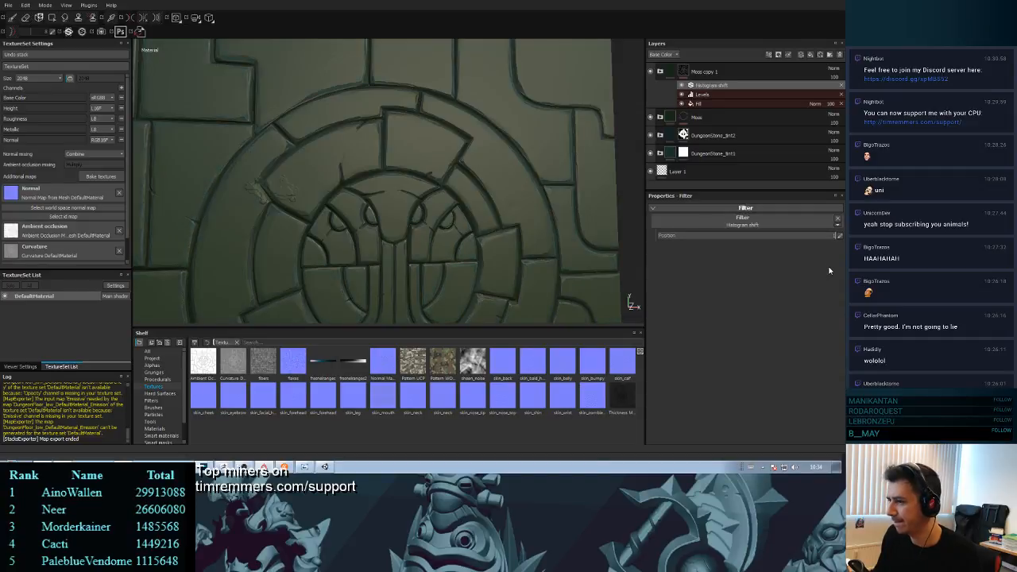
# - Try a Histogram shift position of 0.42 on the Moss copy 1 mask and remove the filter
pyautogui.click(699, 237)
pyautogui.moveTo(700, 240); pyautogui.dragTo(733, 237)
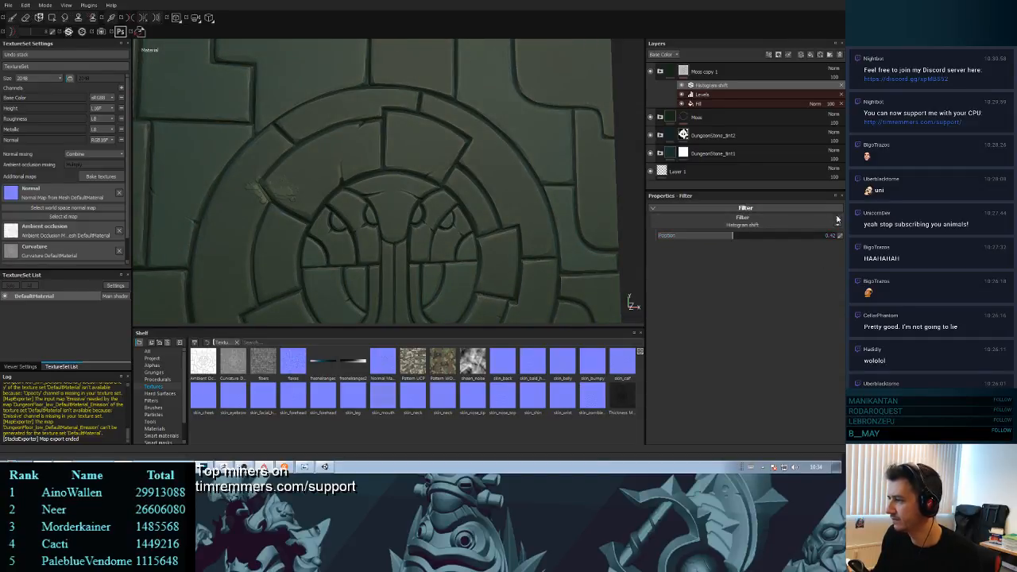
pyautogui.click(841, 92)
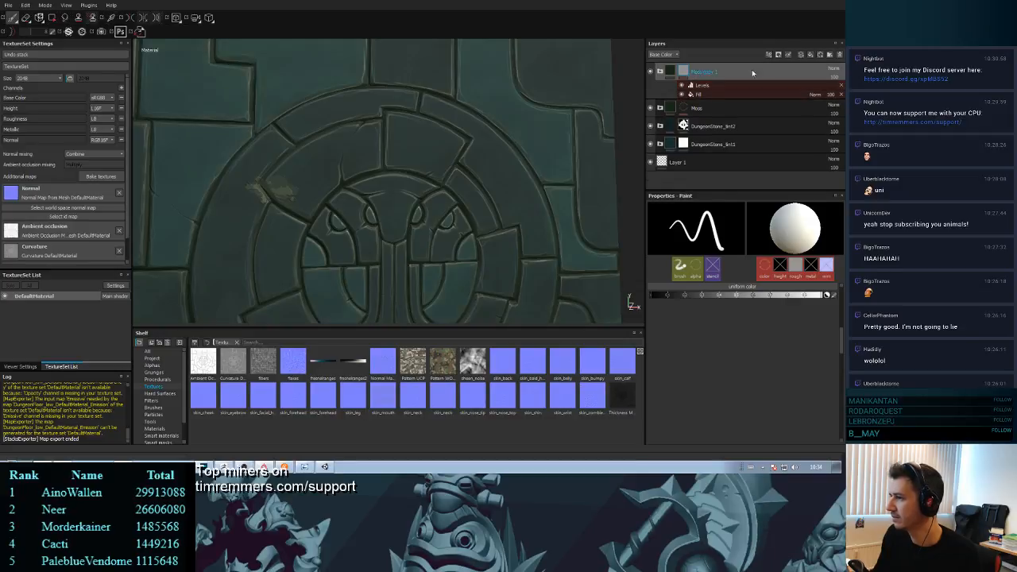
# - Add a new filter to the Moss copy 1 mask above Levels and assign Histogram scan to it
pyautogui.rightClick(679, 72)
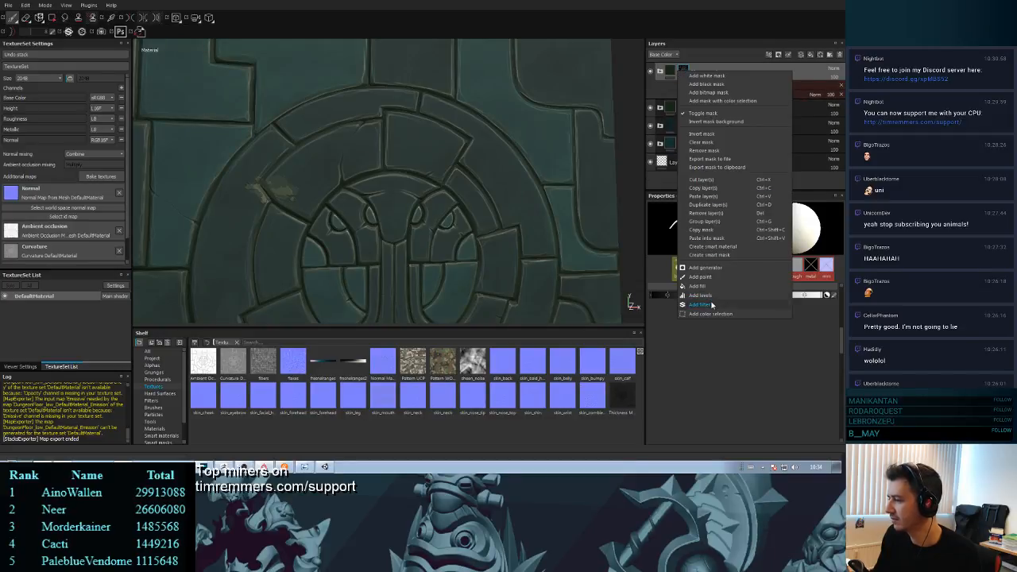
pyautogui.click(699, 304)
pyautogui.click(742, 221)
pyautogui.scroll(-2, 803, 268)
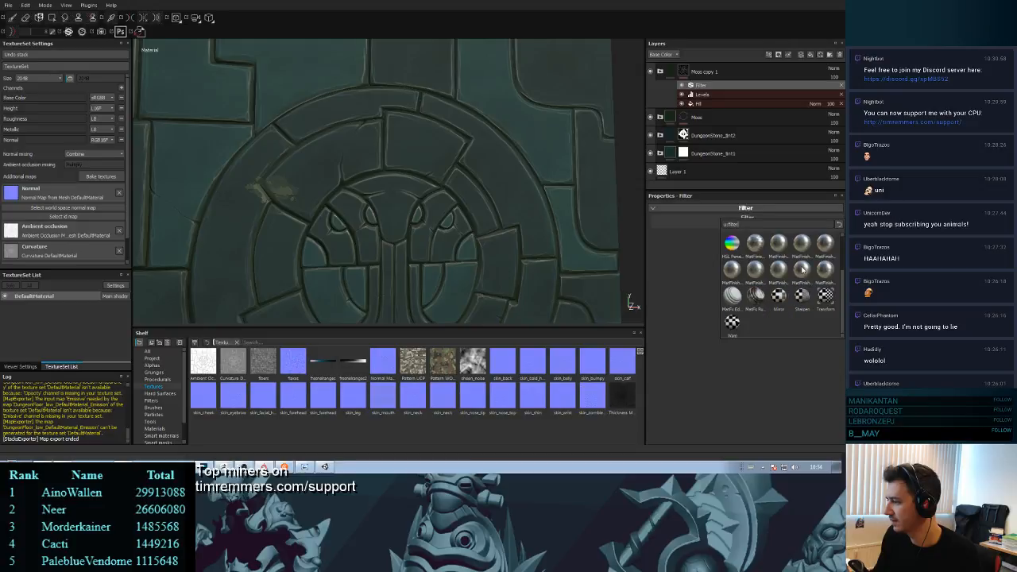
pyautogui.scroll(2, 838, 301)
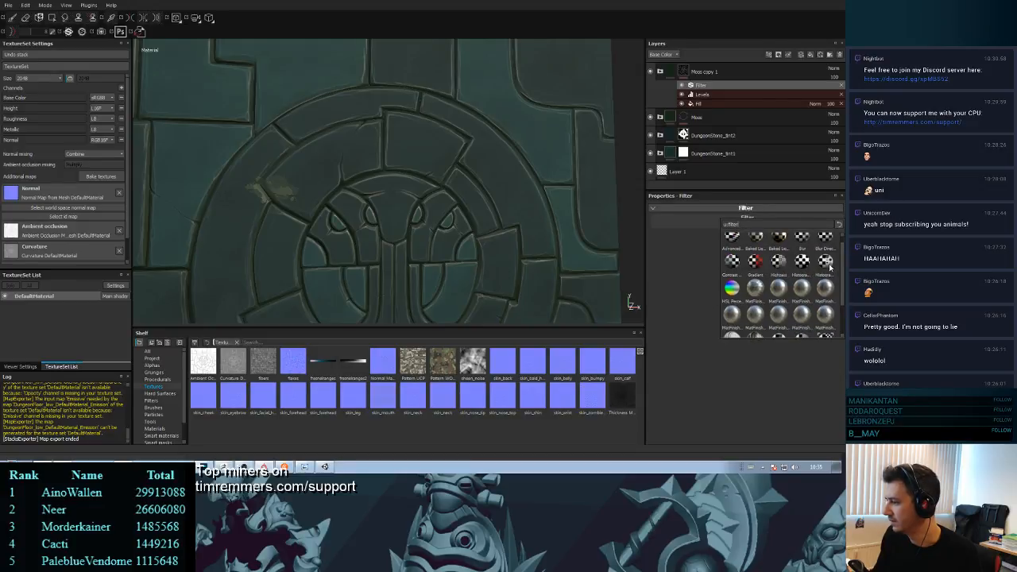
pyautogui.moveTo(825, 268)
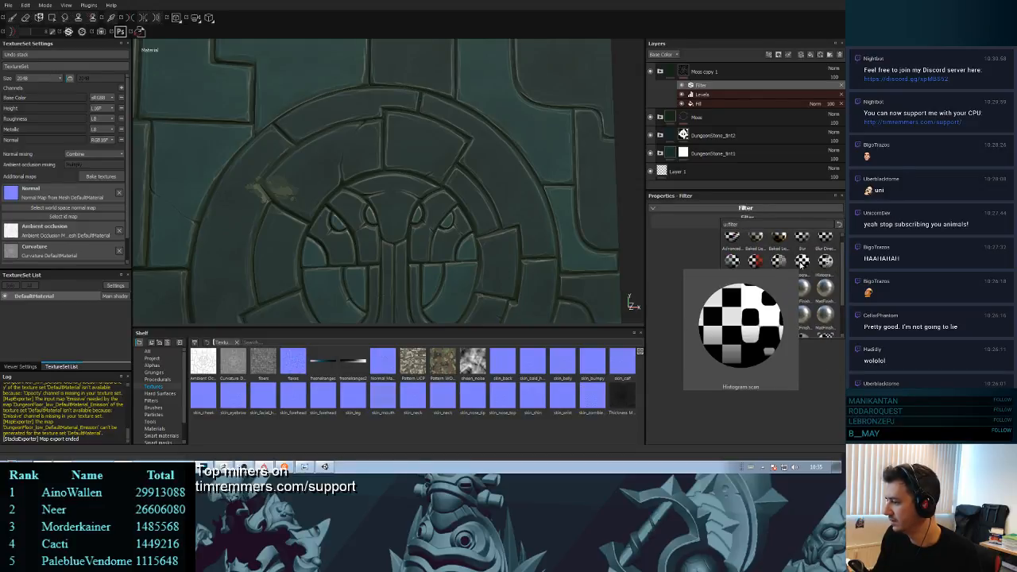
pyautogui.click(799, 261)
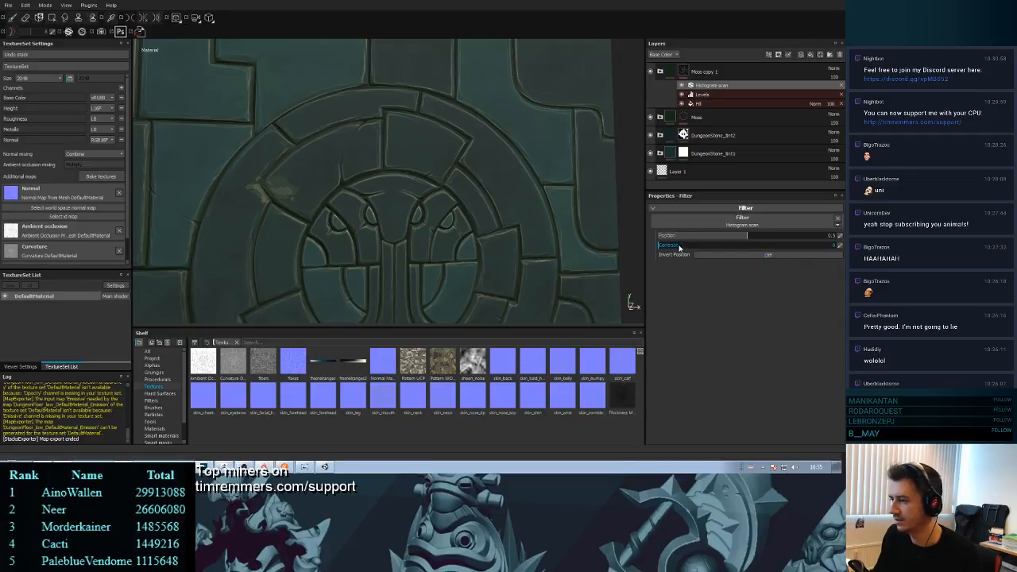
# - Set the Histogram scan position to 0.7 and contrast to 0.37, and toggle Invert Position
pyautogui.moveTo(747, 236); pyautogui.dragTo(784, 236)
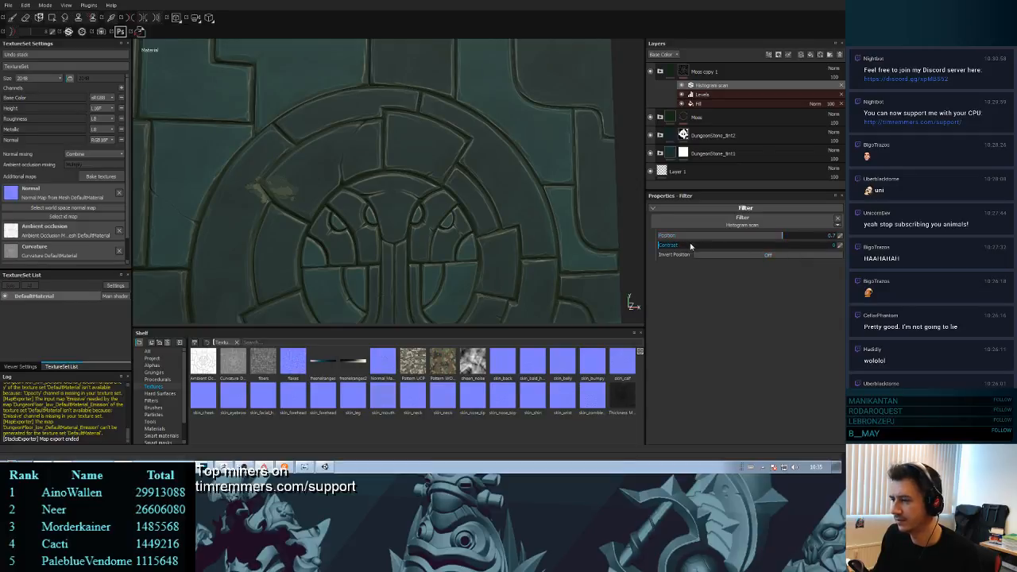
pyautogui.moveTo(690, 247); pyautogui.dragTo(724, 247)
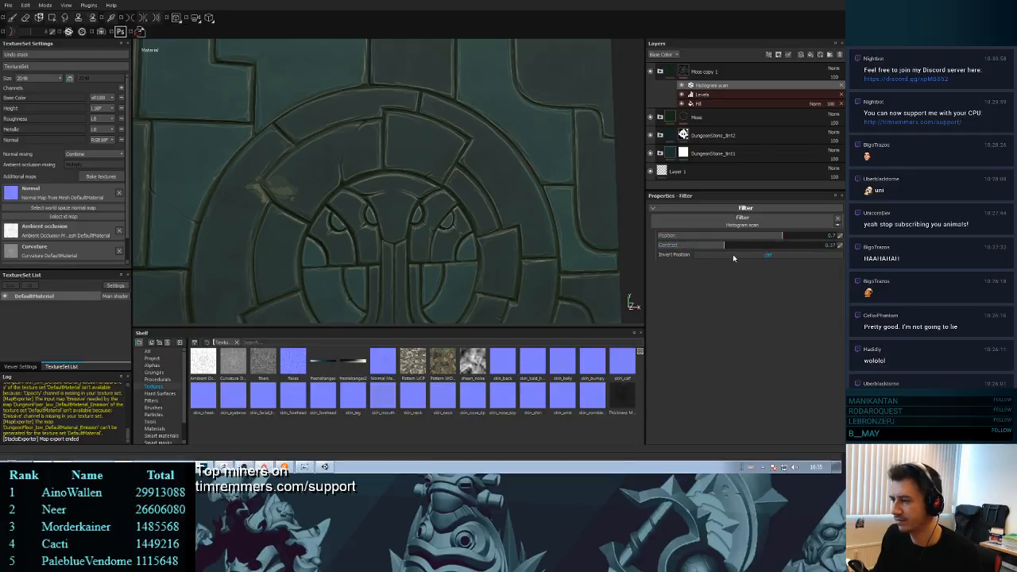
pyautogui.click(733, 254)
# - Delete the Moss copy 1 folder from the layer stack
pyautogui.keyDown('alt'); pyautogui.moveTo(538, 249); pyautogui.dragTo(511, 200); pyautogui.keyUp('alt')
pyautogui.click(763, 73)
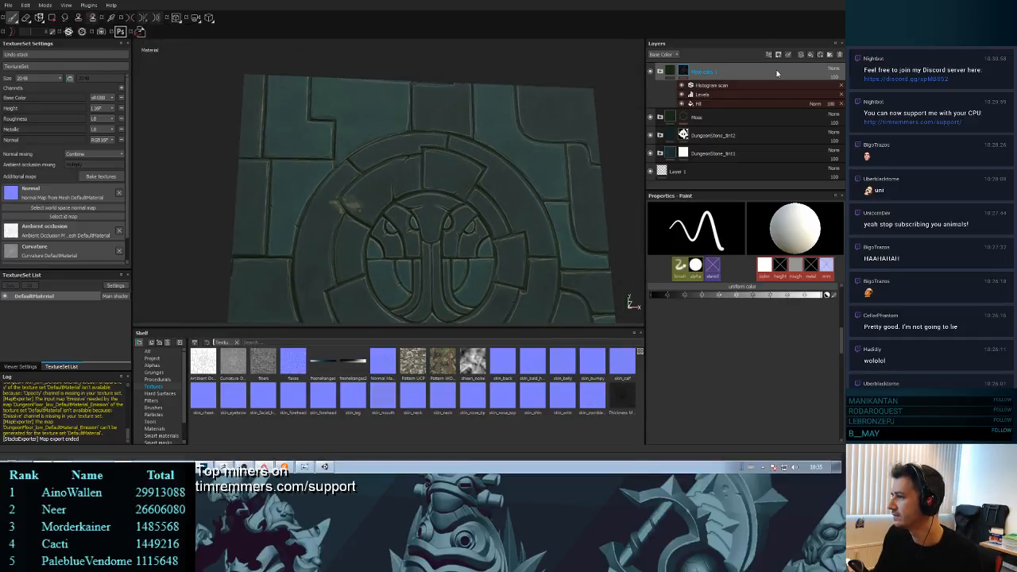
pyautogui.click(840, 54)
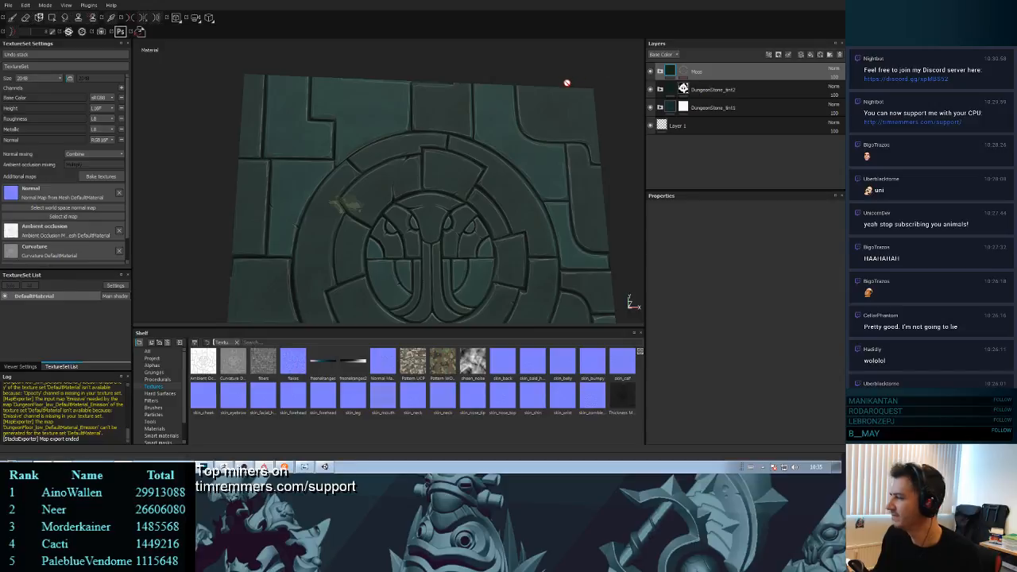
# - Expand the Moss folder and lower the Warp filter's intensity on its mask to 1.11
pyautogui.click(661, 72)
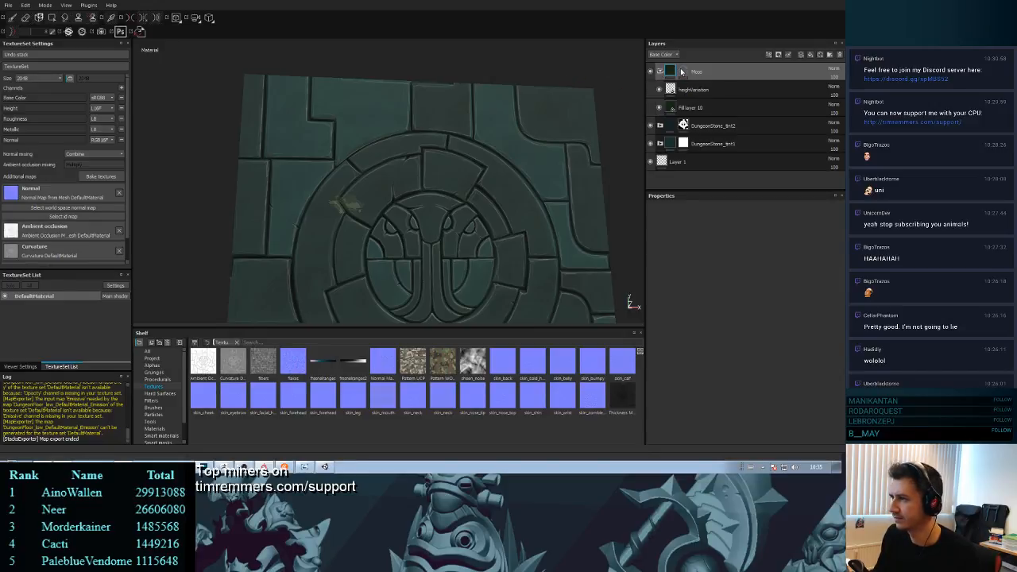
pyautogui.click(683, 72)
pyautogui.click(700, 86)
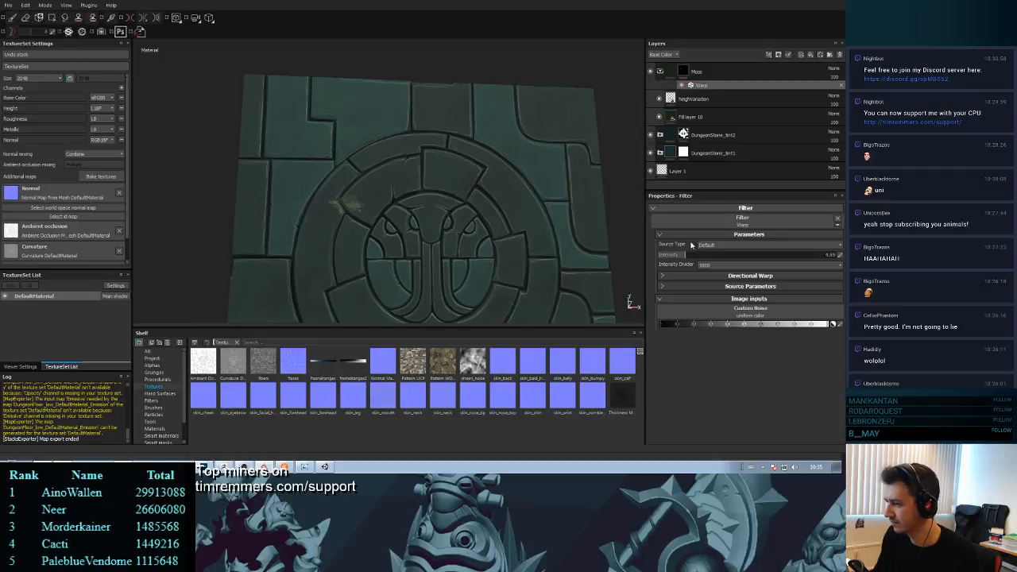
pyautogui.moveTo(686, 256); pyautogui.dragTo(664, 262)
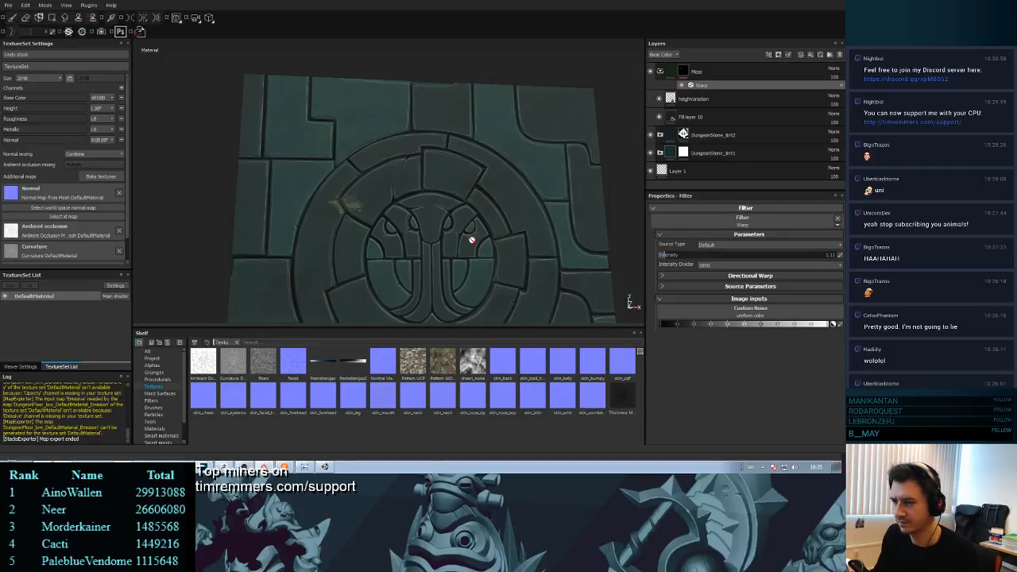
# - Select the Moss folder's mask for painting, enlarge the brush and try a stroke above the snake emblem in the tile's centre
pyautogui.keyDown('alt'); pyautogui.moveTo(471, 240); pyautogui.dragTo(456, 108, button='right'); pyautogui.keyUp('alt')
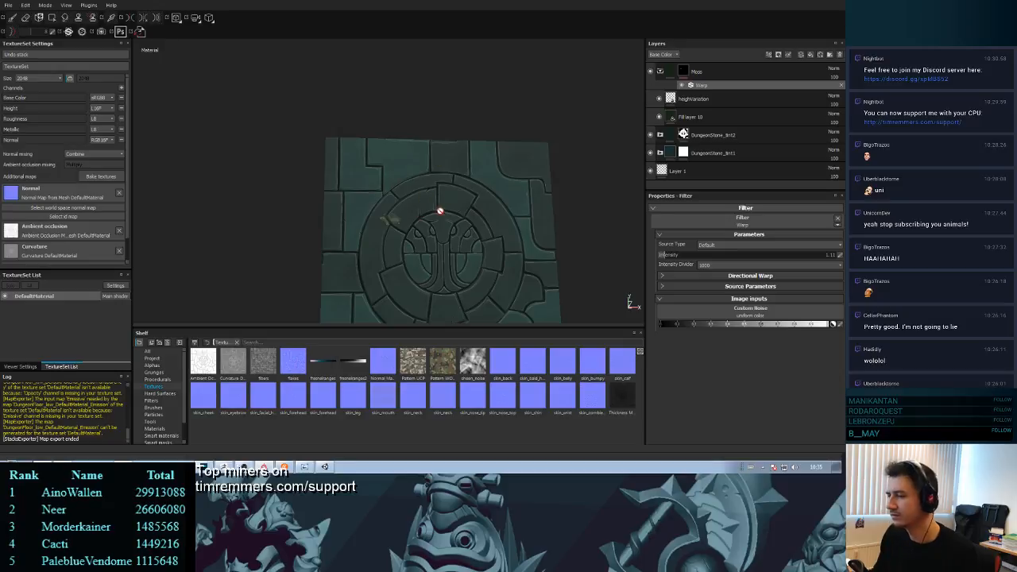
pyautogui.keyDown('alt'); pyautogui.moveTo(499, 206); pyautogui.dragTo(490, 217); pyautogui.keyUp('alt')
pyautogui.keyDown('alt'); pyautogui.moveTo(490, 240); pyautogui.dragTo(469, 168, button='middle'); pyautogui.keyUp('alt')
pyautogui.moveTo(470, 168)
pyautogui.keyDown('alt'); pyautogui.mouseDown()
pyautogui.moveTo(438, 176)
pyautogui.moveTo(464, 116)
pyautogui.moveTo(448, 173)
pyautogui.moveTo(465, 186)
pyautogui.mouseUp(); pyautogui.keyUp('alt')
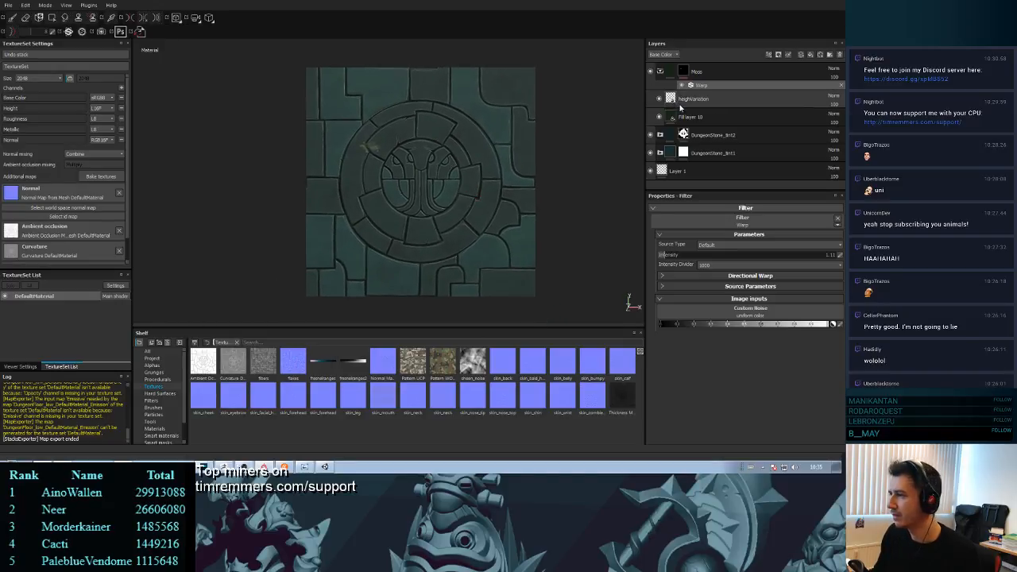
pyautogui.click(682, 73)
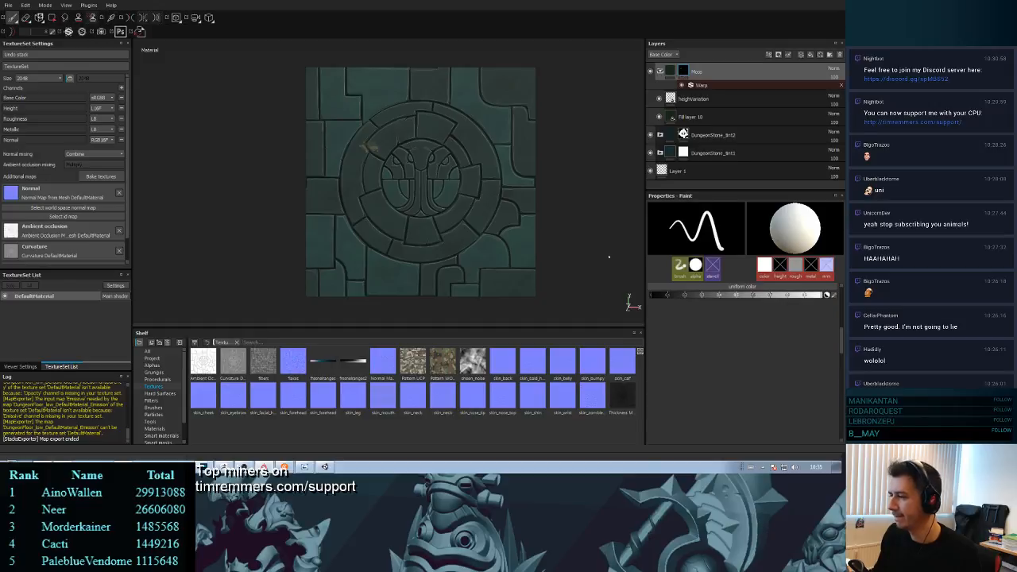
pyautogui.press(']')
pyautogui.press(']')
pyautogui.press(']')
pyautogui.press(']')
pyautogui.press(']')
pyautogui.press(']')
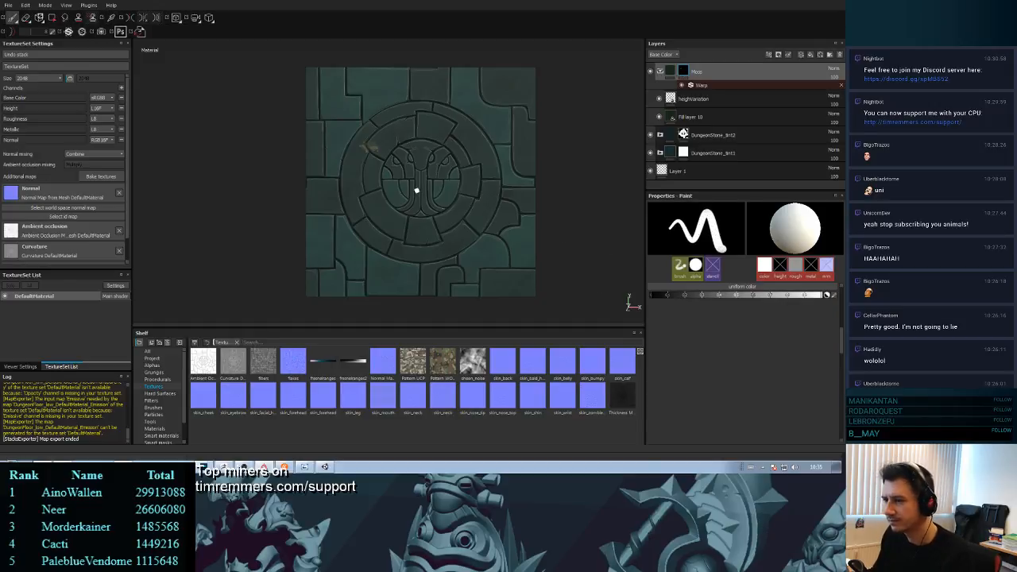
pyautogui.moveTo(403, 145); pyautogui.dragTo(427, 158)
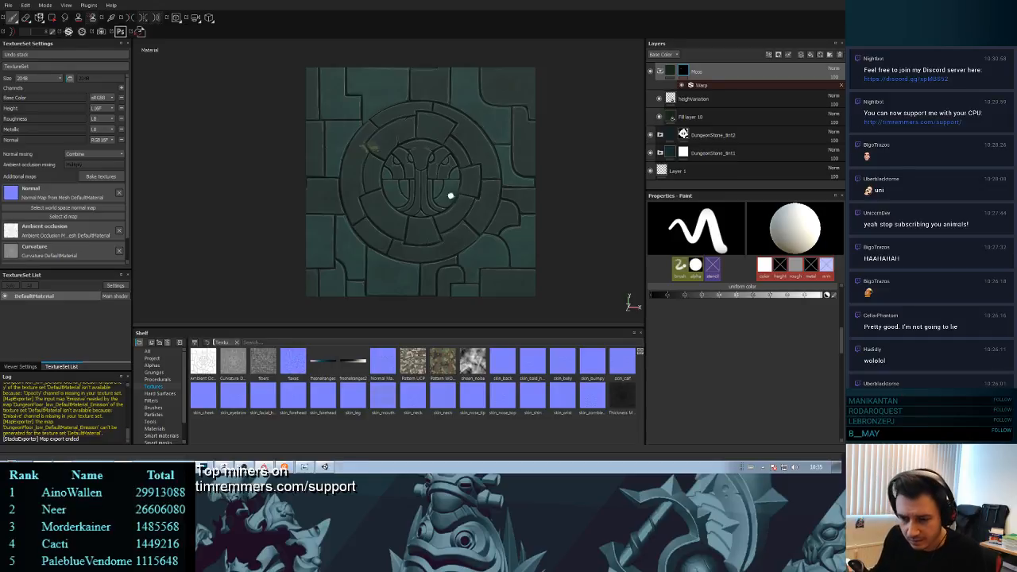
# - Try the Dirt 3 and Dirt 2 brushes on the Moss mask and undo the test stroke on the ring stone
pyautogui.click(153, 408)
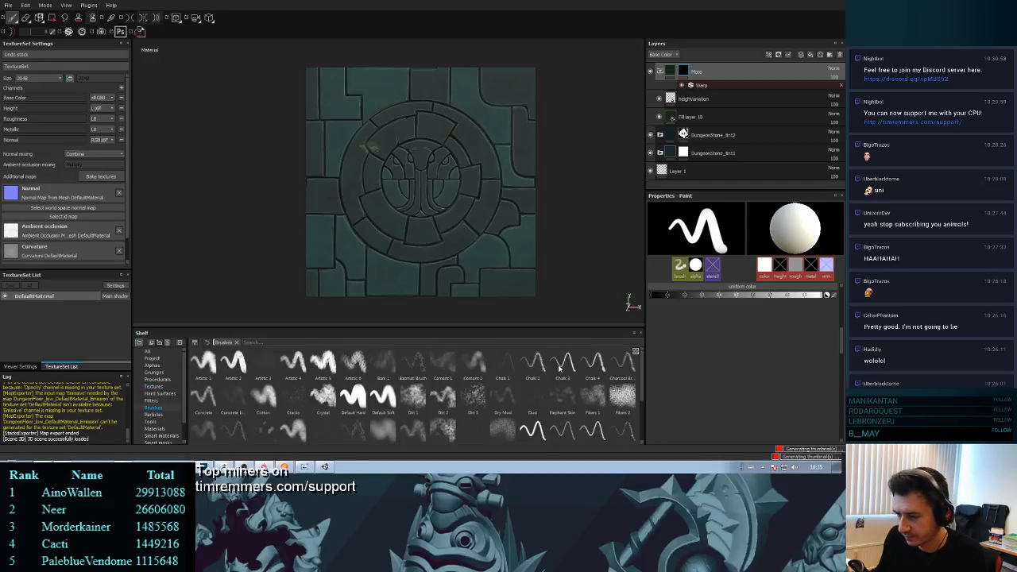
pyautogui.click(474, 402)
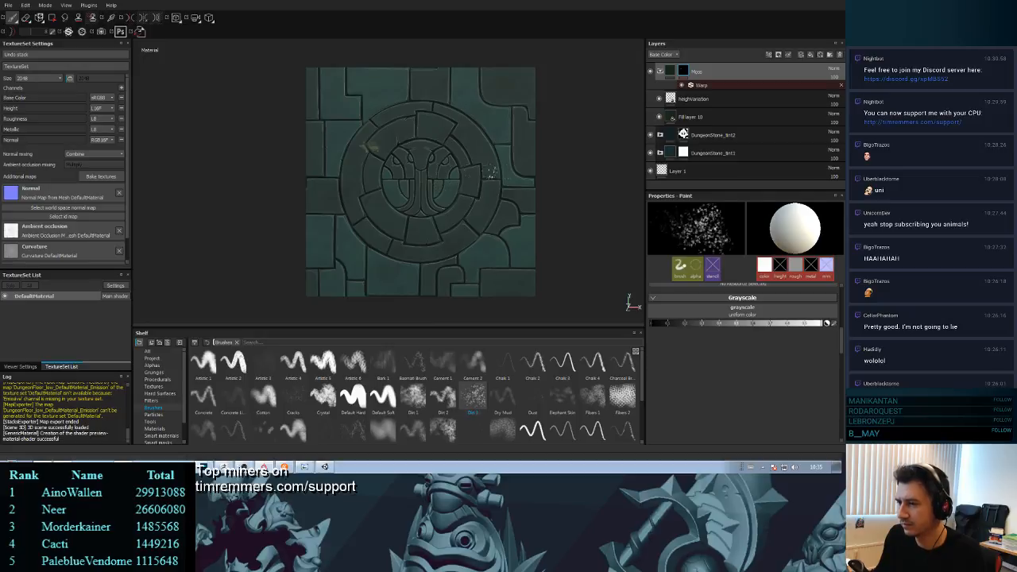
pyautogui.scroll(5, 453, 171)
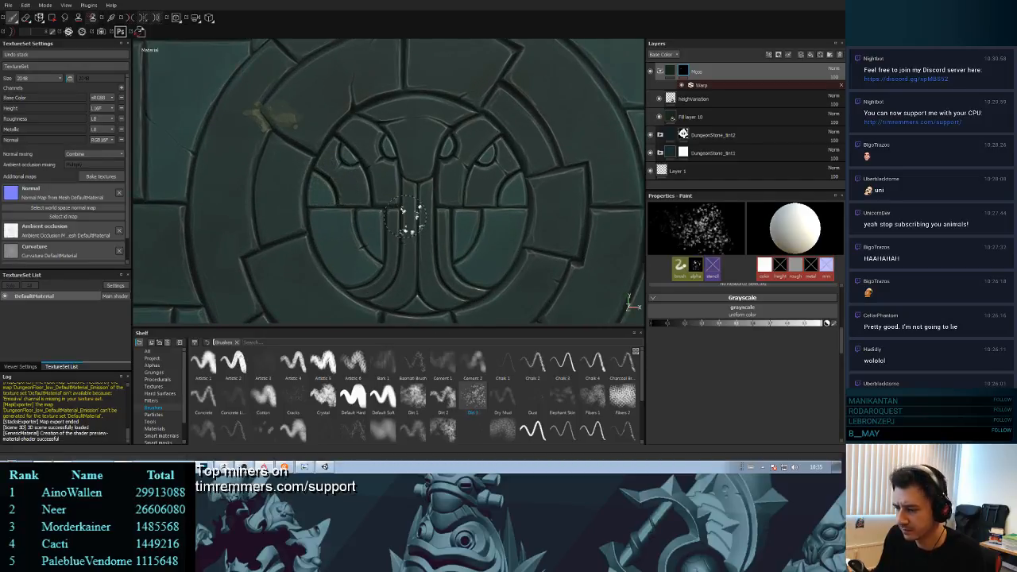
pyautogui.click(443, 396)
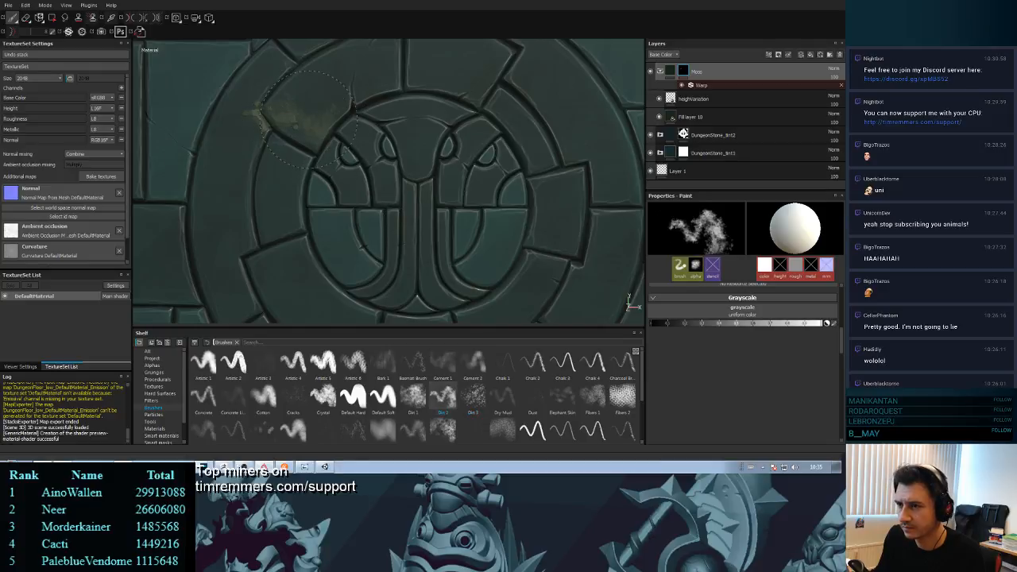
pyautogui.hotkey('ctrl', 'z')
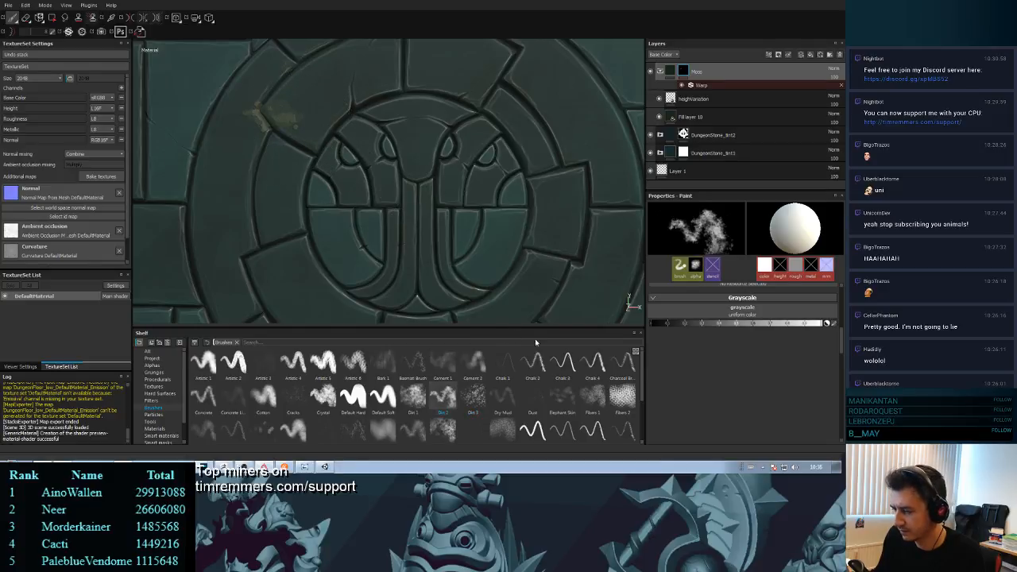
# - Browse the brush presets for a moss brush and try Paint Spray over the central emblem
pyautogui.scroll(-3, 623, 388)
pyautogui.moveTo(601, 364)
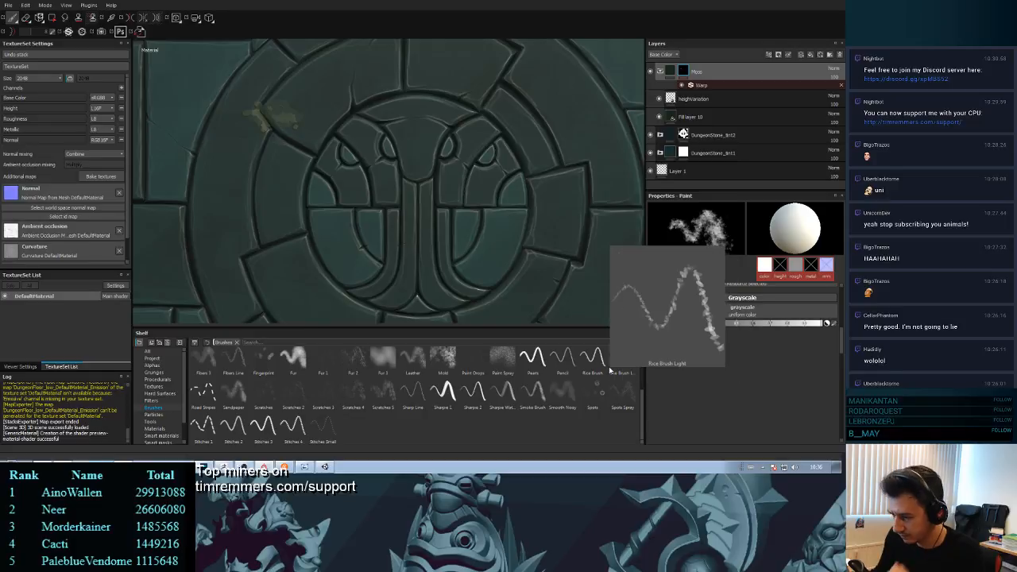
pyautogui.moveTo(465, 399)
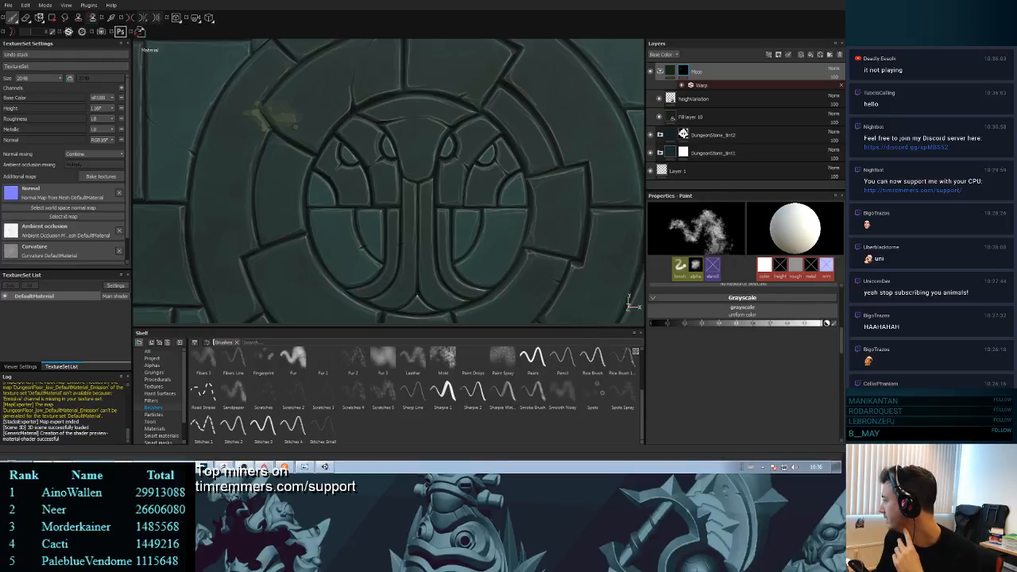
pyautogui.moveTo(236, 185); pyautogui.dragTo(243, 193)
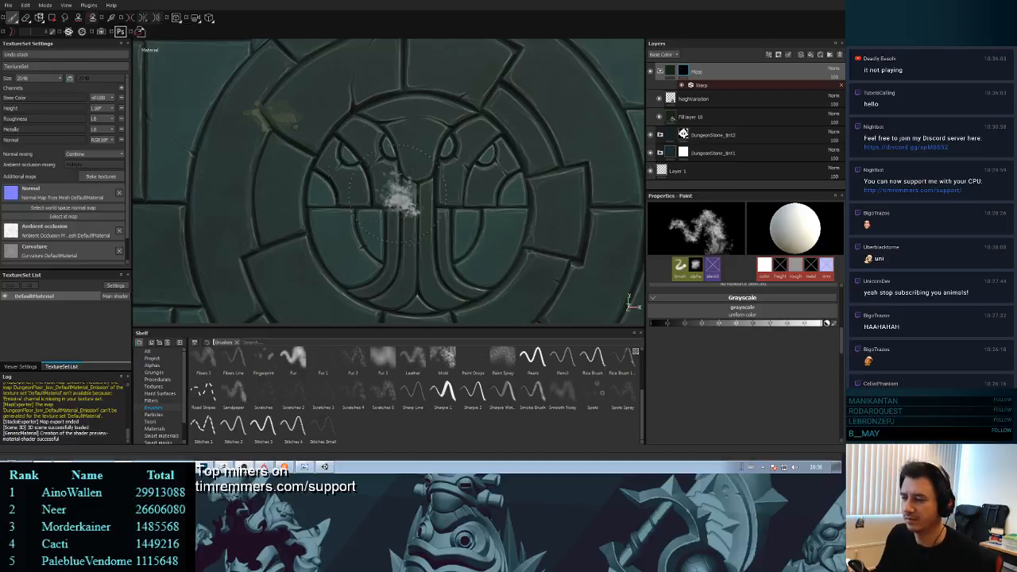
pyautogui.click(503, 361)
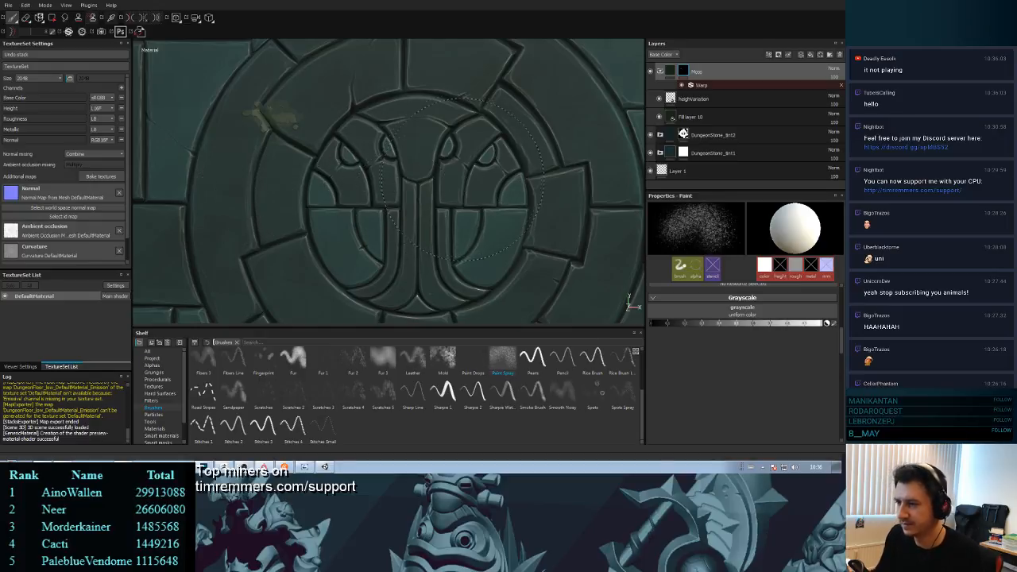
pyautogui.scroll(2, 514, 401)
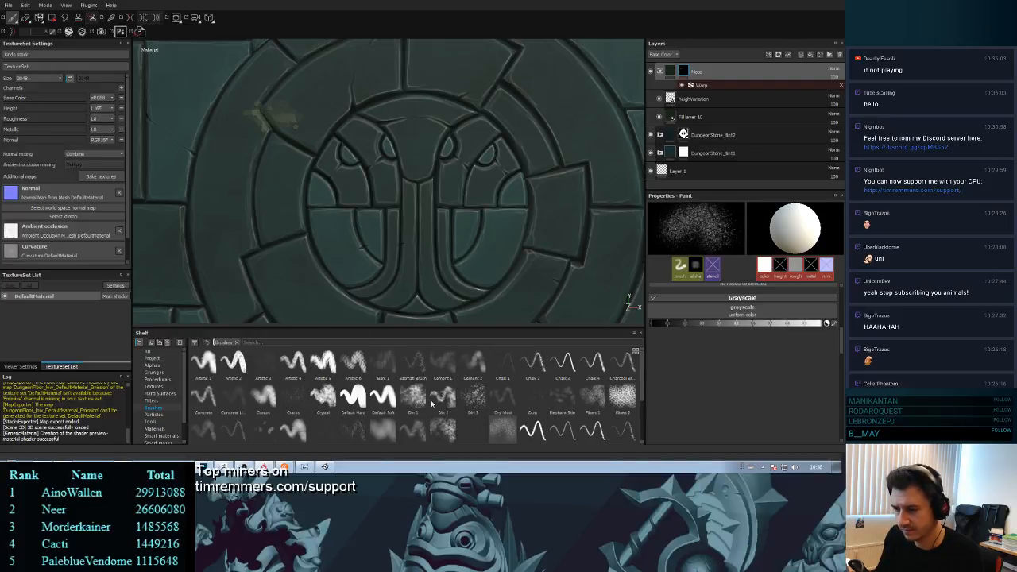
# - Choose the Dirt 3 brush and set its alpha Shape to 0.04 and Size Jitter to 0
pyautogui.click(473, 397)
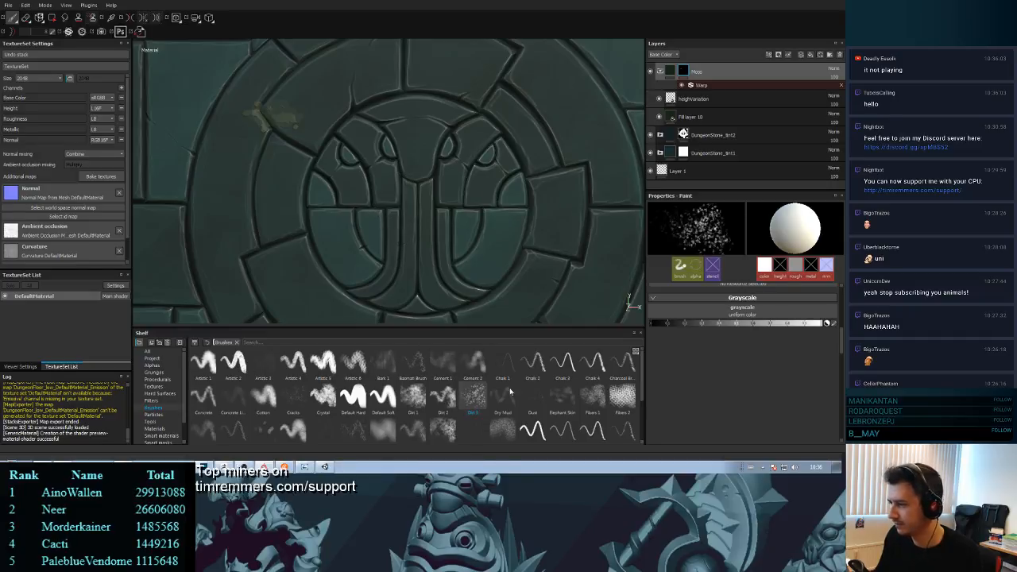
pyautogui.scroll(4, 675, 382)
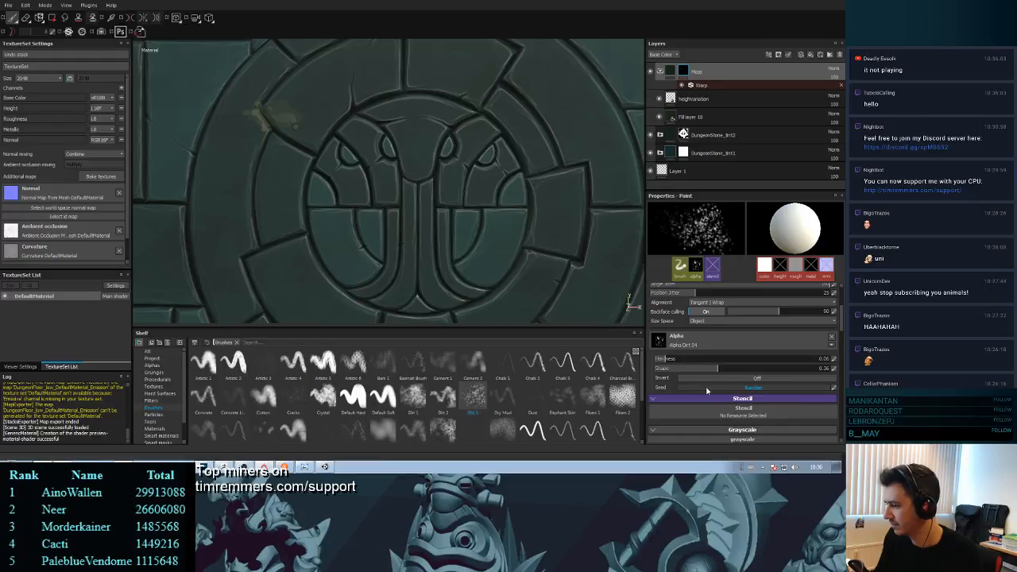
pyautogui.scroll(1, 699, 390)
pyautogui.moveTo(721, 398); pyautogui.dragTo(664, 404)
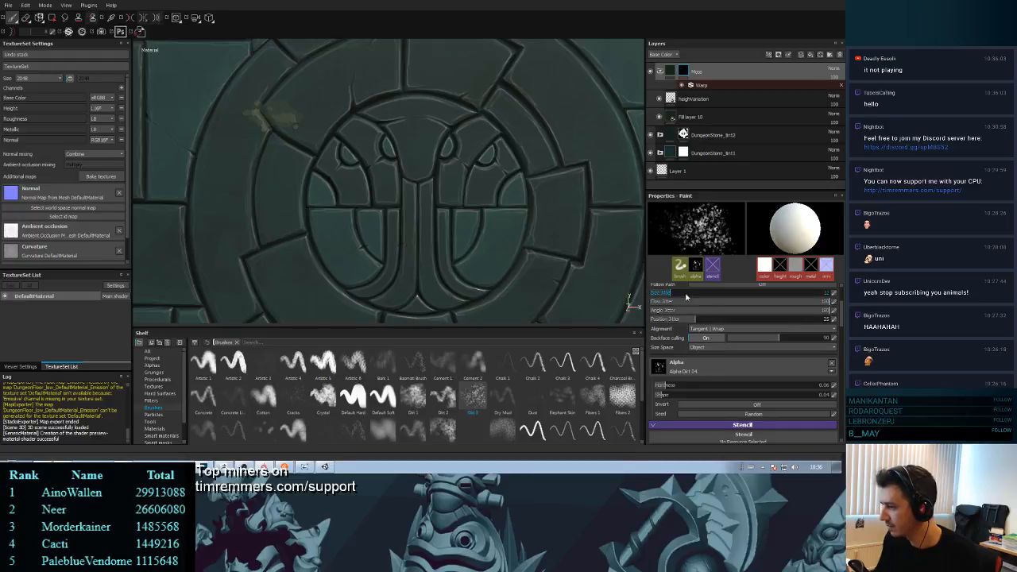
pyautogui.moveTo(686, 296)
pyautogui.mouseDown()
pyautogui.moveTo(719, 296)
pyautogui.moveTo(631, 295)
pyautogui.mouseUp()
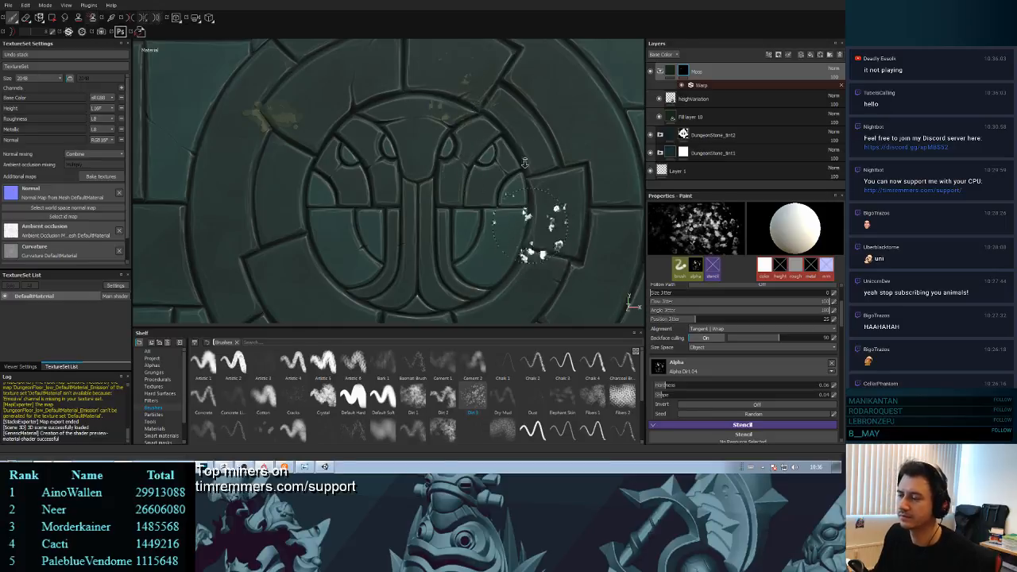
# - Try a Dirt 3 dab on the stone ring beside the emblem and set the brush's Position Jitter to 1
pyautogui.moveTo(525, 163)
pyautogui.keyDown('alt'); pyautogui.mouseDown(button='right')
pyautogui.moveTo(517, 125)
pyautogui.moveTo(543, 165)
pyautogui.mouseUp(button='right'); pyautogui.keyUp('alt')
pyautogui.keyDown('alt'); pyautogui.moveTo(543, 165); pyautogui.dragTo(524, 192, button='middle'); pyautogui.keyUp('alt')
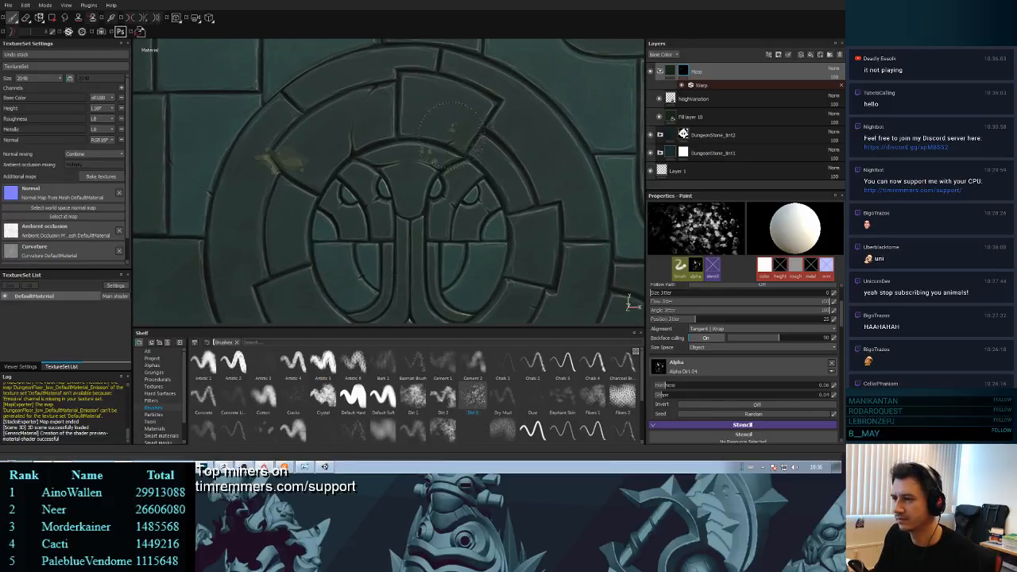
pyautogui.click(546, 176)
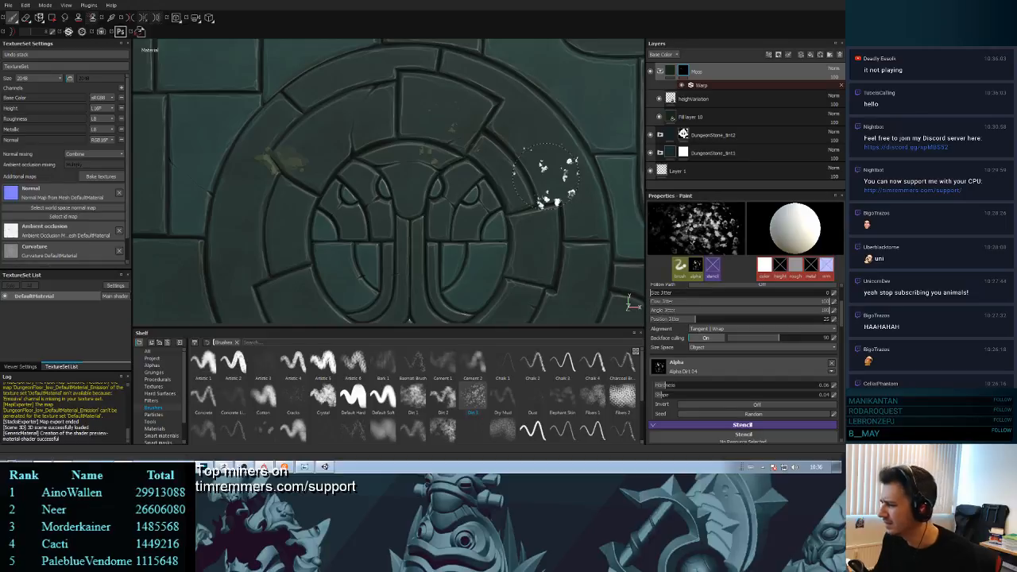
pyautogui.moveTo(696, 319); pyautogui.dragTo(800, 326)
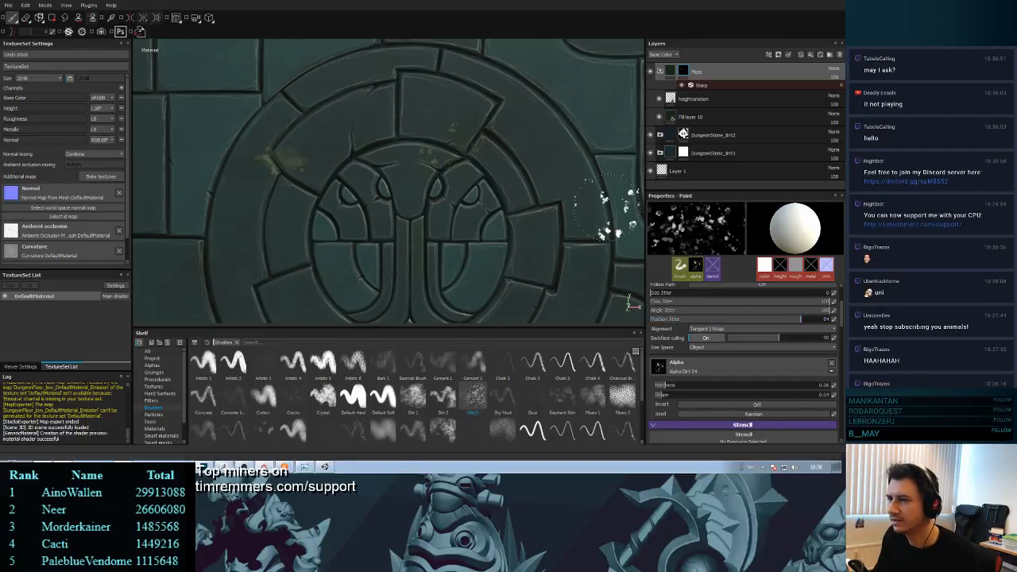
pyautogui.moveTo(739, 322); pyautogui.dragTo(656, 324)
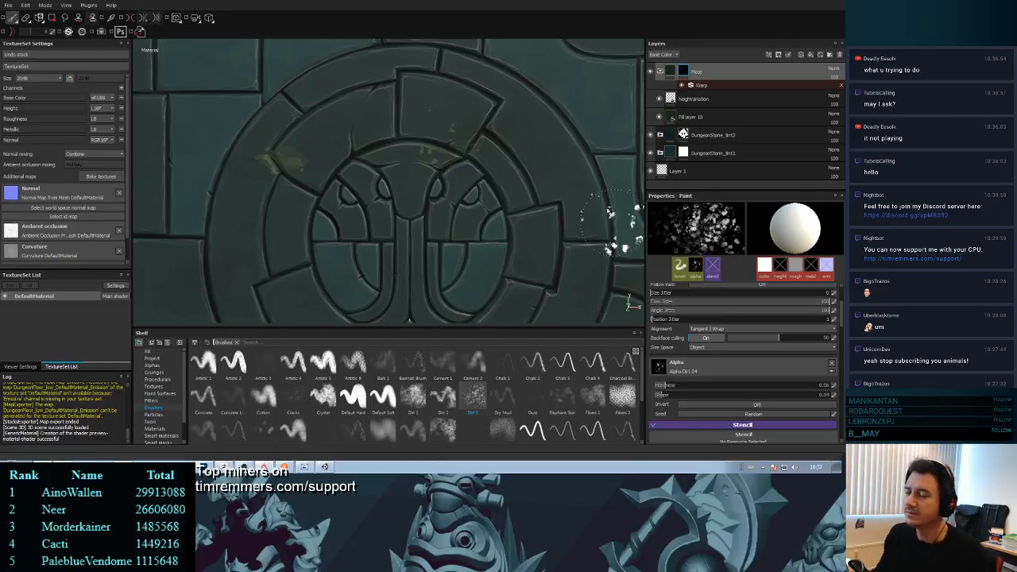
# - Open the DungeonFloor01.jpg reference and examine the moss patch on the ring's upper-left stone
pyautogui.moveTo(535, 251)
pyautogui.keyDown('alt'); pyautogui.mouseDown(button='right')
pyautogui.moveTo(526, 149)
pyautogui.moveTo(516, 214)
pyautogui.mouseUp(button='right'); pyautogui.keyUp('alt')
pyautogui.keyDown('alt'); pyautogui.moveTo(509, 200); pyautogui.dragTo(519, 218, button='middle'); pyautogui.keyUp('alt')
pyautogui.keyDown('alt'); pyautogui.moveTo(526, 220); pyautogui.dragTo(521, 202, button='right'); pyautogui.keyUp('alt')
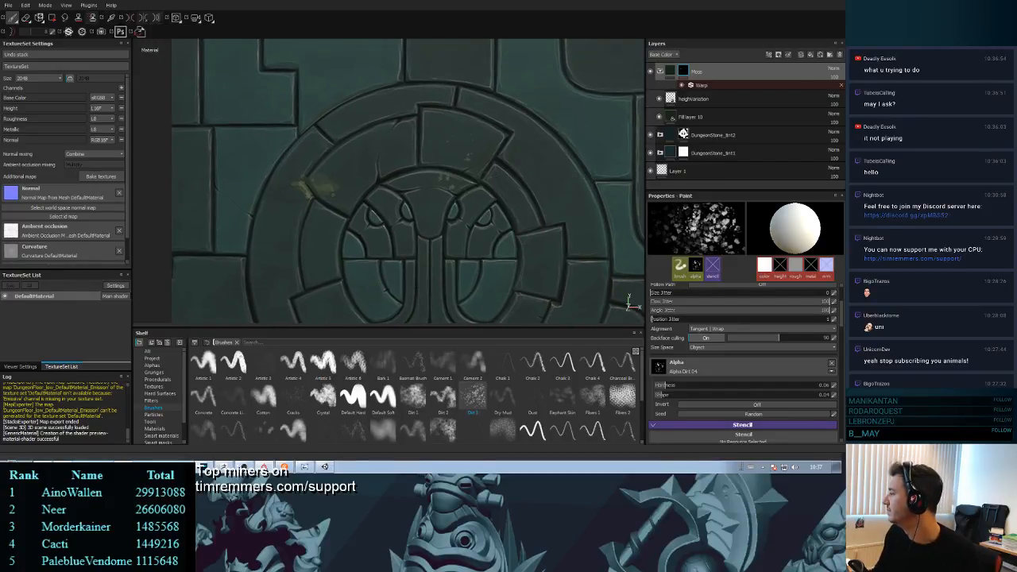
pyautogui.scroll(-3, 477, 193)
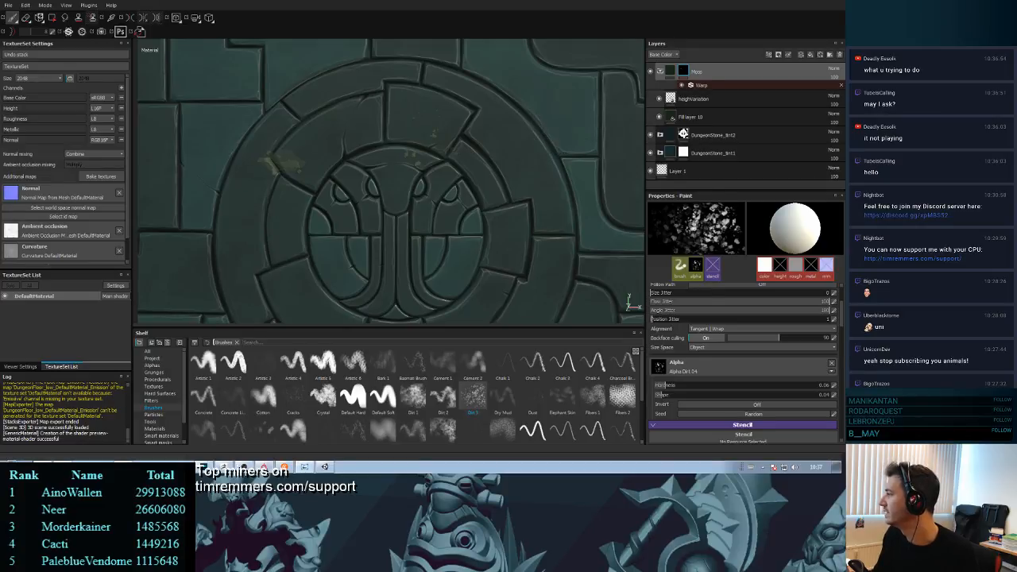
pyautogui.click(305, 467)
pyautogui.moveTo(422, 7); pyautogui.dragTo(354, 40)
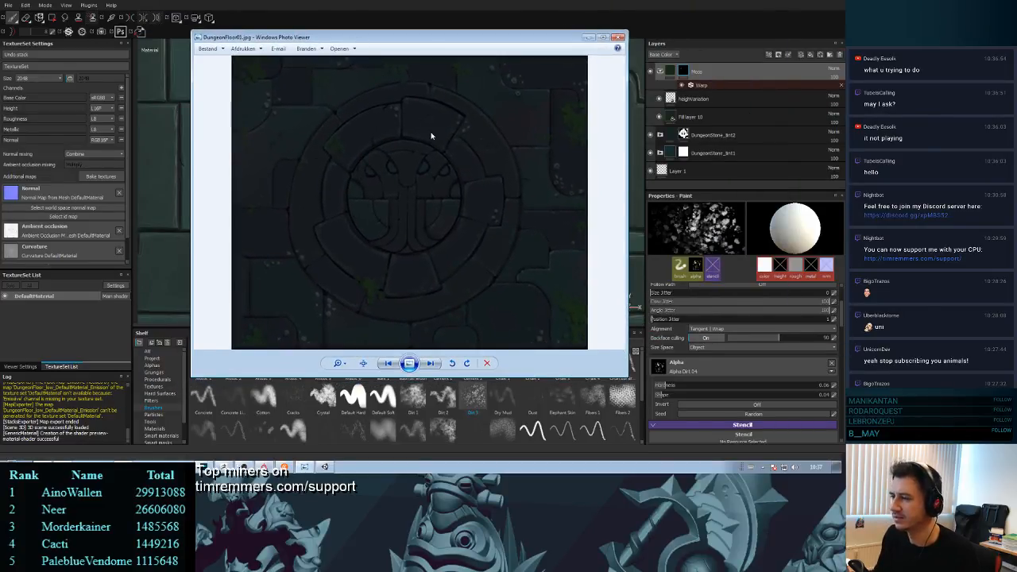
pyautogui.scroll(3, 432, 135)
pyautogui.moveTo(341, 127); pyautogui.dragTo(485, 147)
pyautogui.scroll(5, 434, 154)
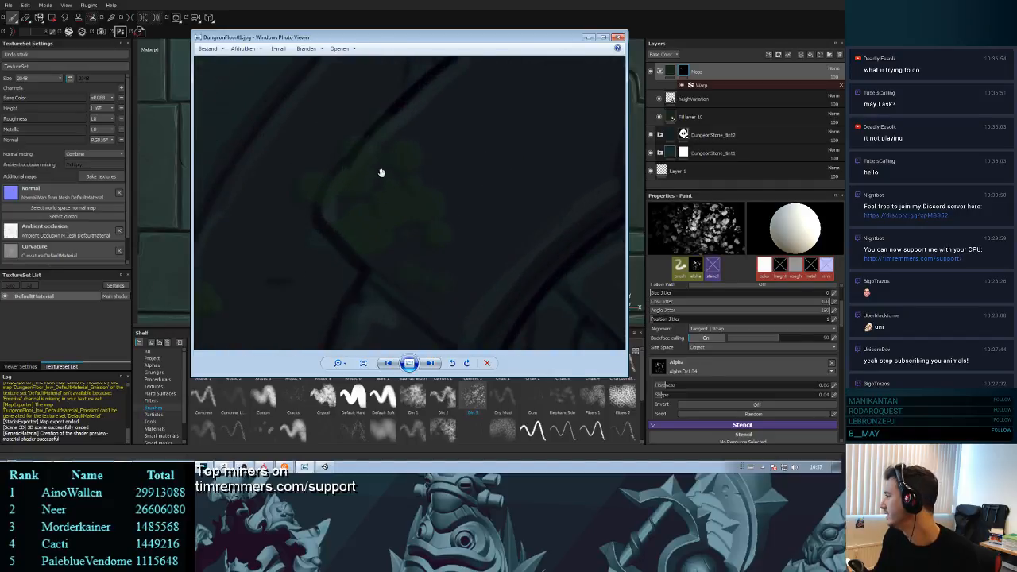
pyautogui.scroll(-3, 378, 192)
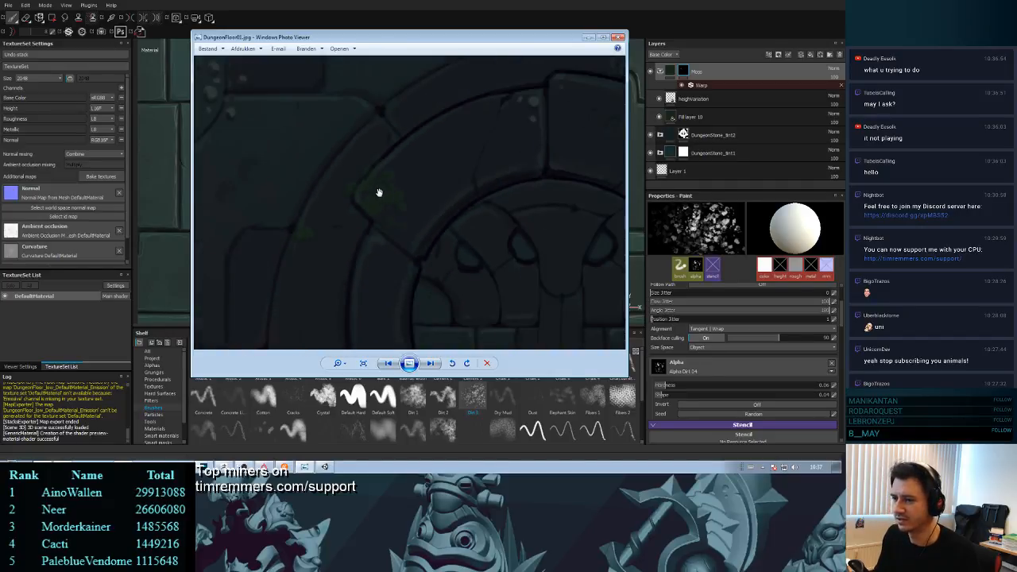
pyautogui.scroll(-2, 378, 192)
pyautogui.scroll(-1, 360, 151)
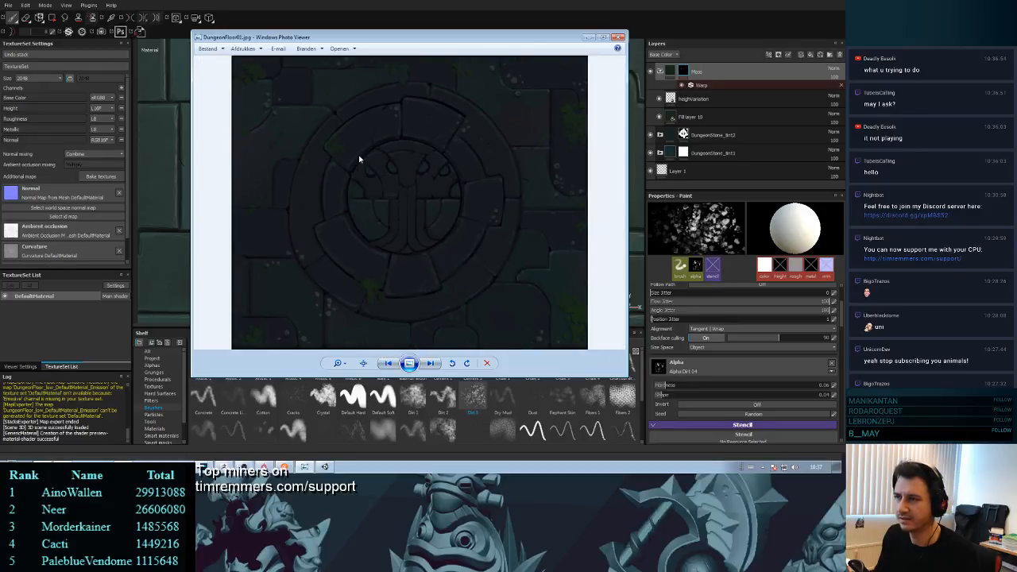
# - Examine the moss clusters around the lower-right corner of the reference tile and close the image
pyautogui.scroll(1, 360, 159)
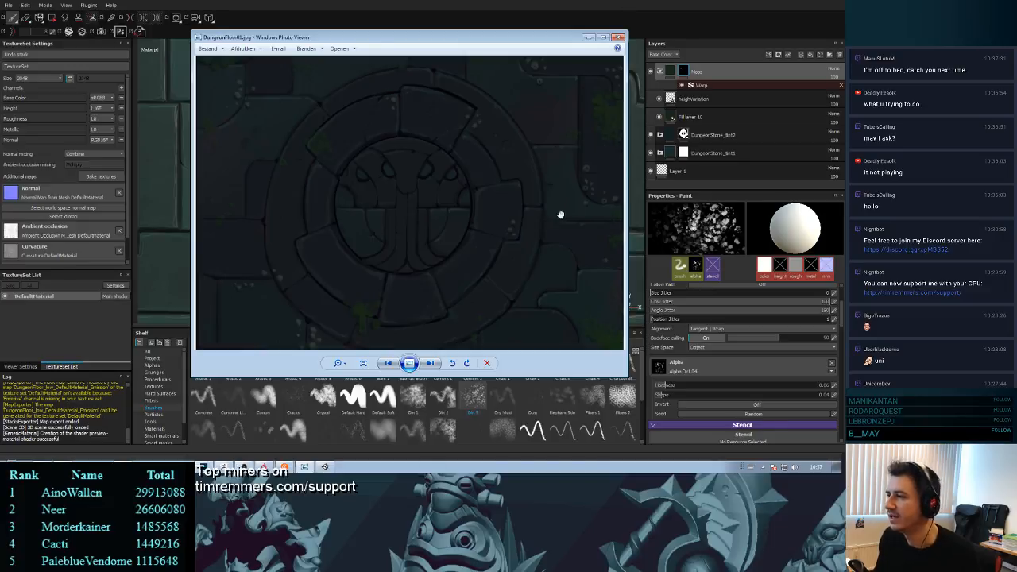
pyautogui.moveTo(557, 207); pyautogui.dragTo(523, 145)
pyautogui.scroll(3, 540, 239)
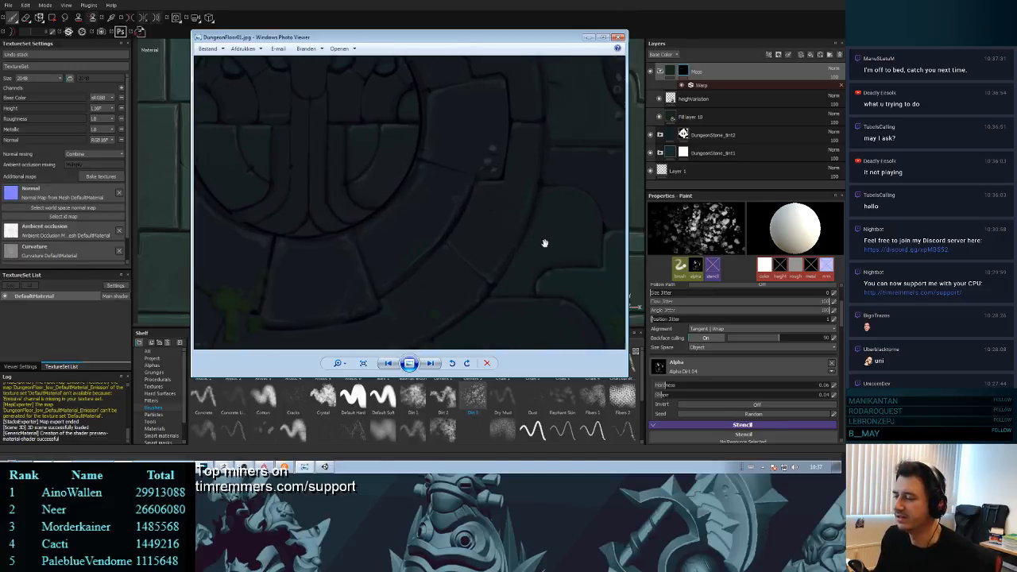
pyautogui.moveTo(561, 277); pyautogui.dragTo(404, 182)
pyautogui.scroll(2, 552, 260)
pyautogui.moveTo(580, 271); pyautogui.dragTo(435, 221)
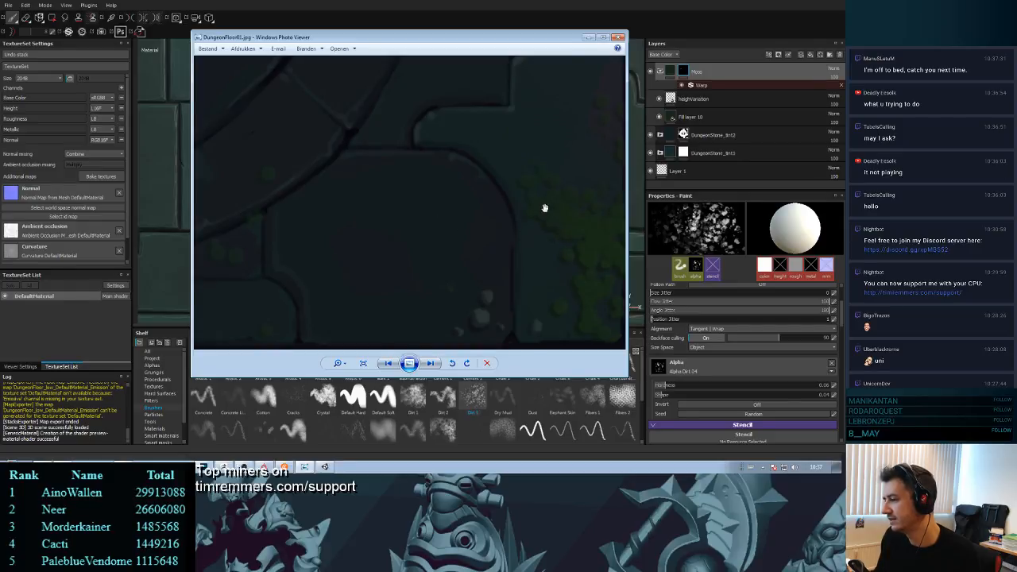
pyautogui.scroll(-3, 544, 208)
pyautogui.click(618, 36)
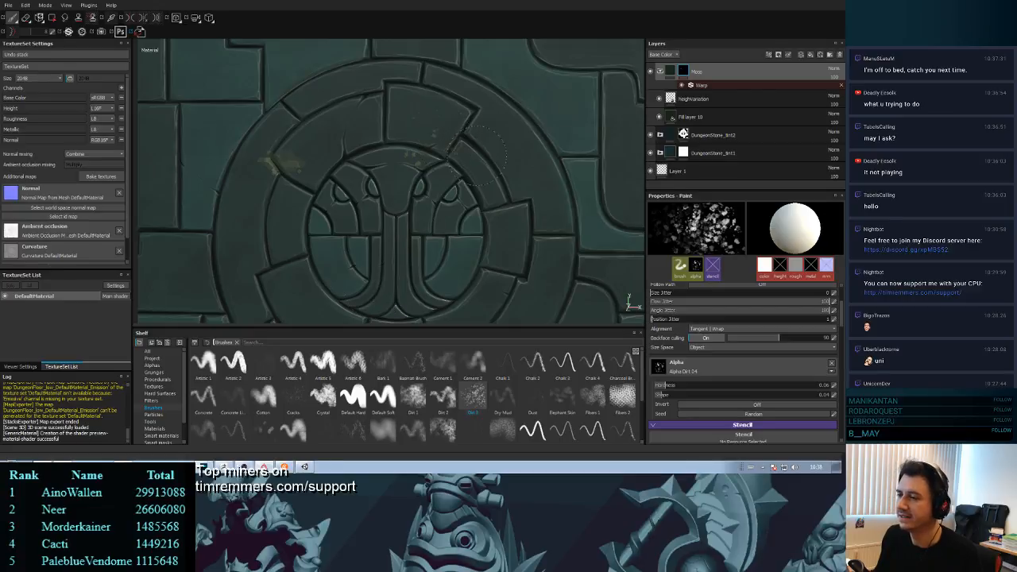
# - Dab scattered moss on the Moss mask at the tile's upper left and lower-right ring, and check it under rotated lighting
pyautogui.scroll(-3, 519, 220)
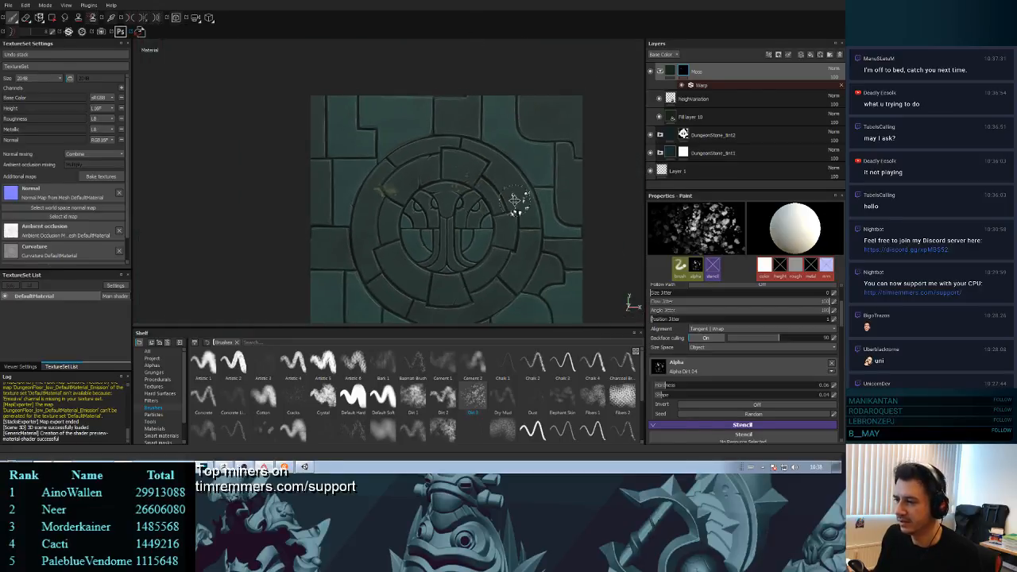
pyautogui.moveTo(515, 201); pyautogui.dragTo(424, 195, button='middle')
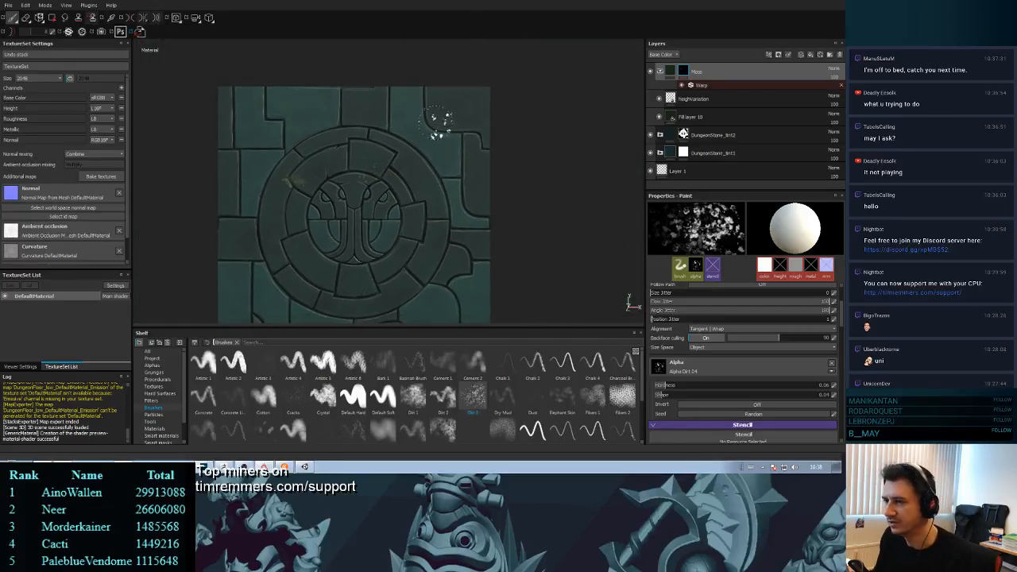
pyautogui.moveTo(441, 121); pyautogui.dragTo(464, 136)
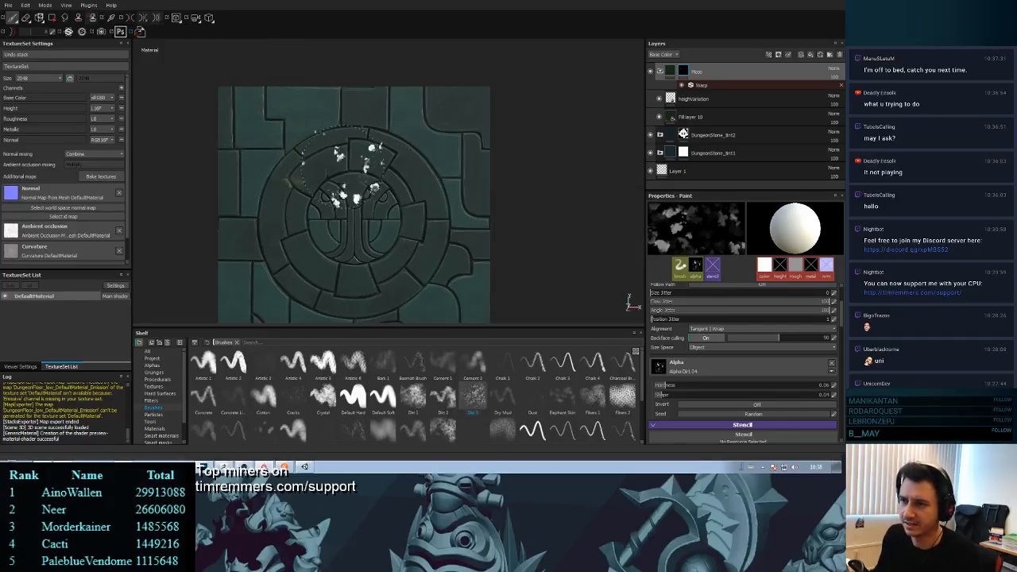
pyautogui.keyDown('alt'); pyautogui.moveTo(555, 236); pyautogui.dragTo(552, 157, button='middle'); pyautogui.keyUp('alt')
pyautogui.moveTo(408, 194); pyautogui.dragTo(419, 198)
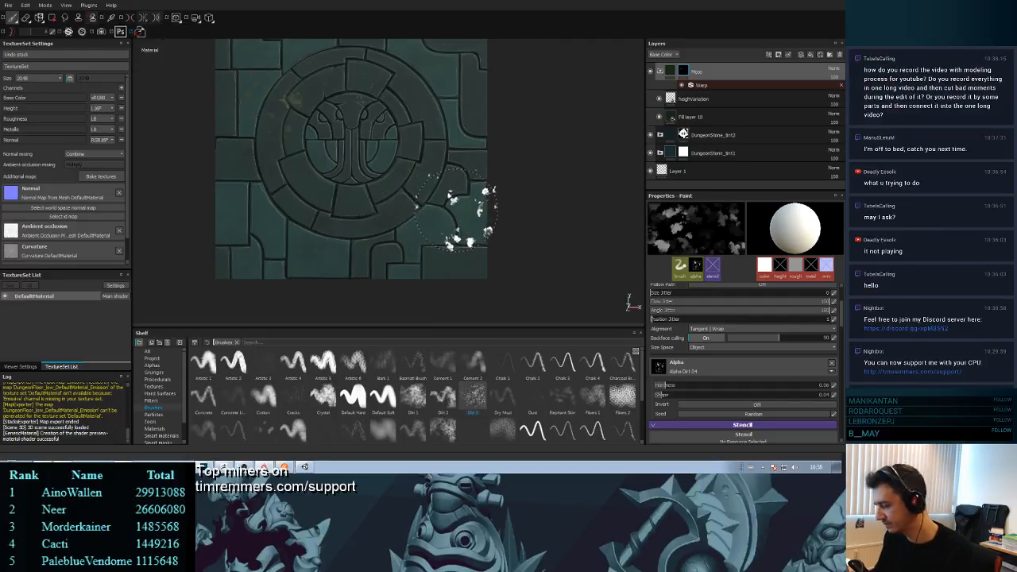
pyautogui.keyDown('ctrl'); pyautogui.moveTo(457, 211); pyautogui.dragTo(436, 216, button='right'); pyautogui.keyUp('ctrl')
pyautogui.click(429, 212)
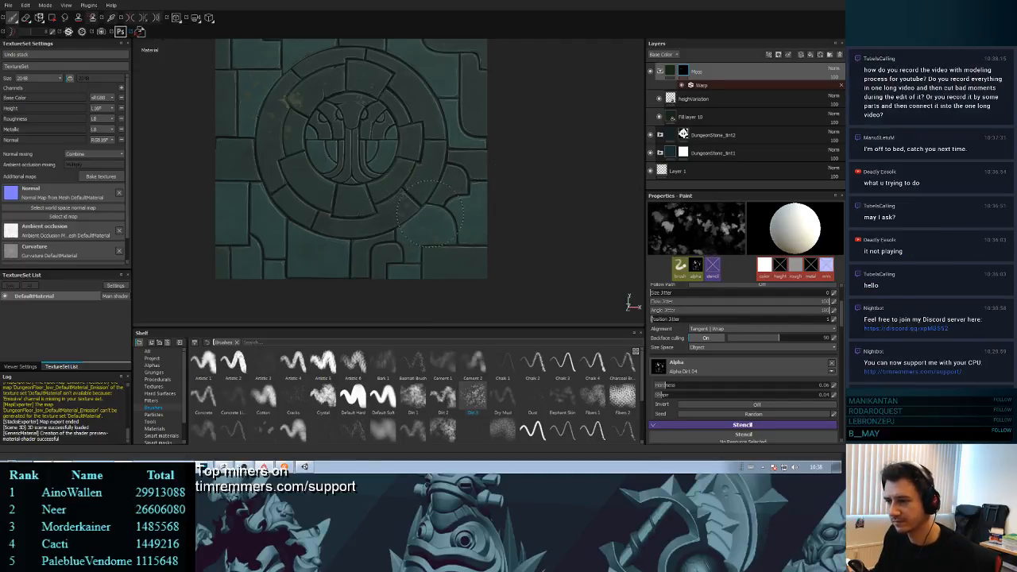
pyautogui.moveTo(549, 217)
pyautogui.keyDown('alt'); pyautogui.mouseDown()
pyautogui.moveTo(541, 187)
pyautogui.moveTo(543, 210)
pyautogui.mouseUp(); pyautogui.keyUp('alt')
pyautogui.moveTo(550, 190)
pyautogui.keyDown('alt'); pyautogui.mouseDown(button='right')
pyautogui.moveTo(562, 103)
pyautogui.moveTo(569, 286)
pyautogui.mouseUp(button='right'); pyautogui.keyUp('alt')
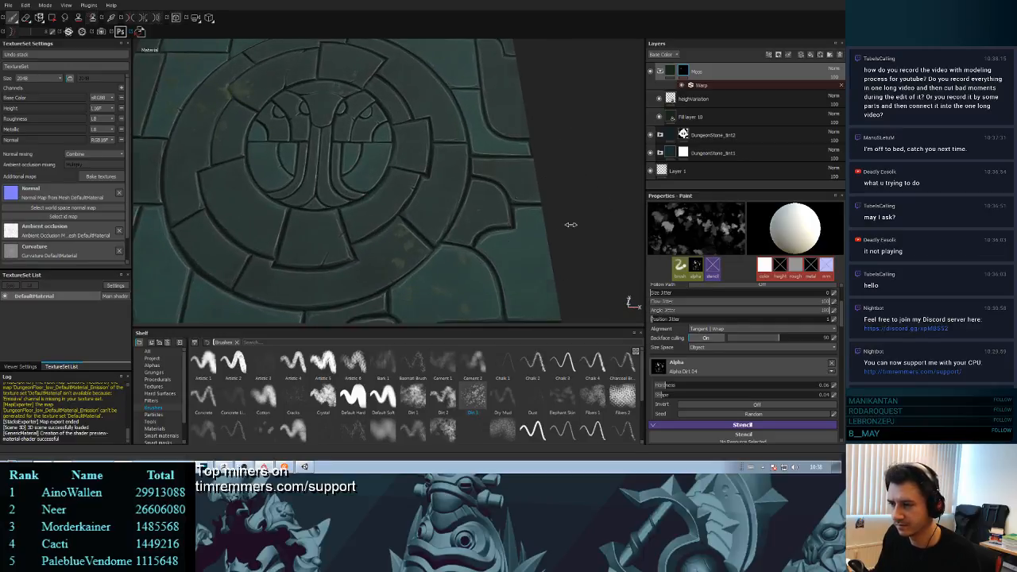
pyautogui.moveTo(572, 224)
pyautogui.keyDown('shift'); pyautogui.mouseDown(button='right')
pyautogui.moveTo(599, 216)
pyautogui.moveTo(520, 218)
pyautogui.moveTo(548, 219)
pyautogui.mouseUp(button='right'); pyautogui.keyUp('shift')
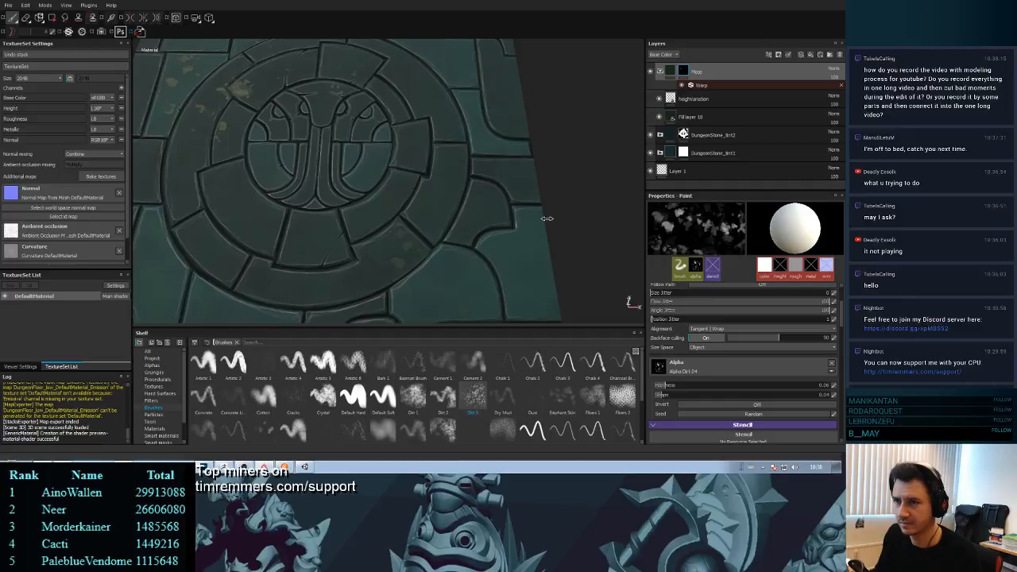
# - Export the 2048x2048 textures to the WaterDungeon Assets/Textures folder with the Unity 5 (Standard Metallic) configuration
pyautogui.click(8, 5)
pyautogui.click(29, 126)
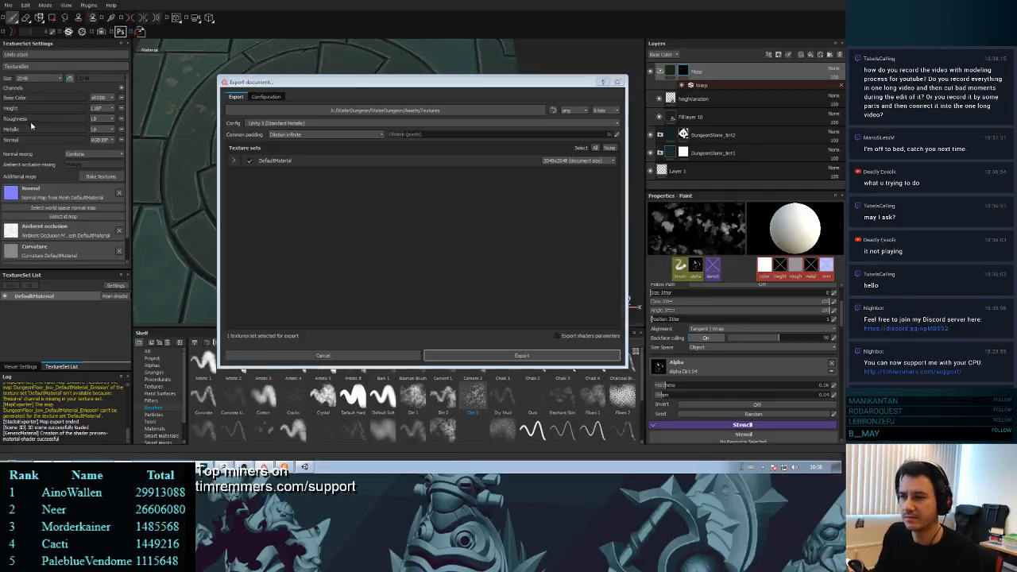
pyautogui.click(500, 357)
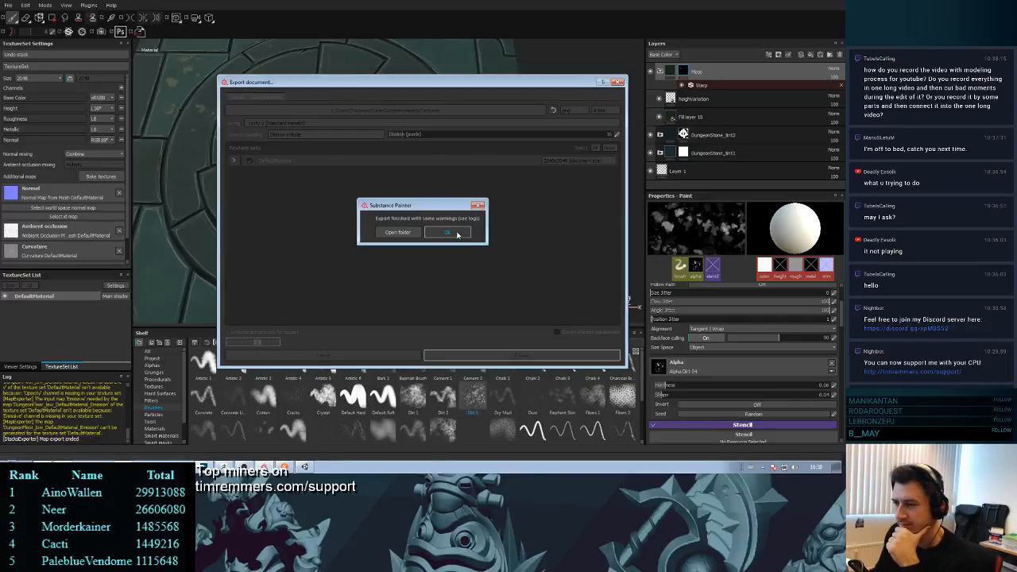
pyautogui.click(447, 231)
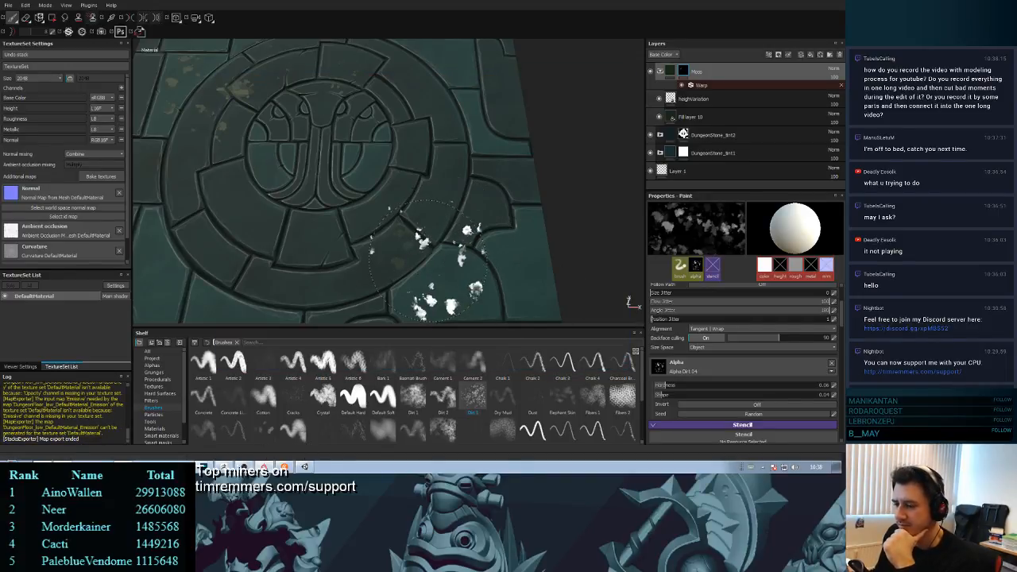
# - Switch to the dungeon scene in Unity and stop play mode
pyautogui.hotkey('alt', 'Tab')
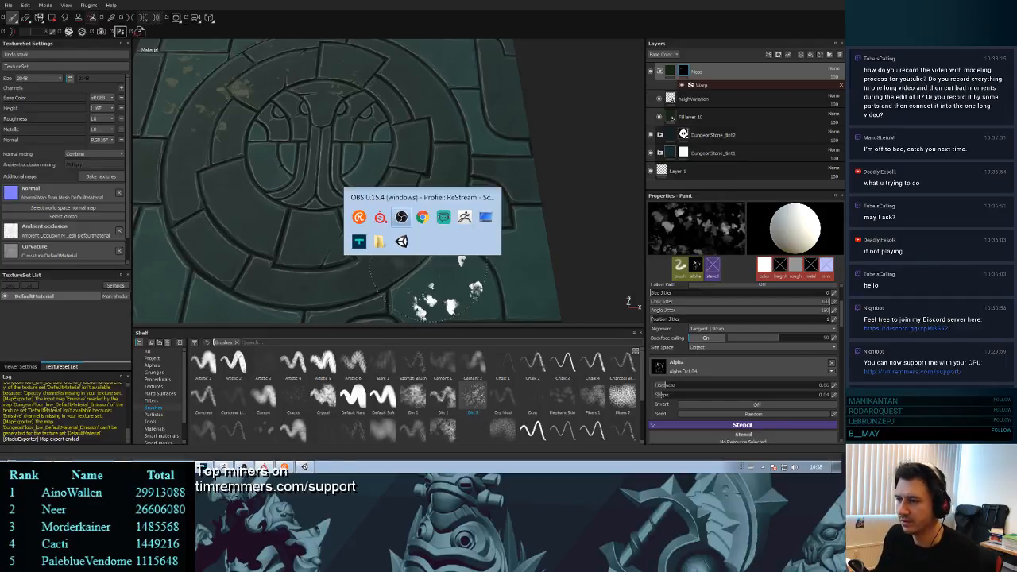
pyautogui.hotkey('alt', 'Tab')
pyautogui.hotkey('alt', 'Tab')
pyautogui.hotkey('alt', 'Tab')
pyautogui.hotkey('alt', 'Tab')
pyautogui.hotkey('alt', 'Tab')
pyautogui.hotkey('alt', 'Tab')
pyautogui.hotkey('alt', 'Tab')
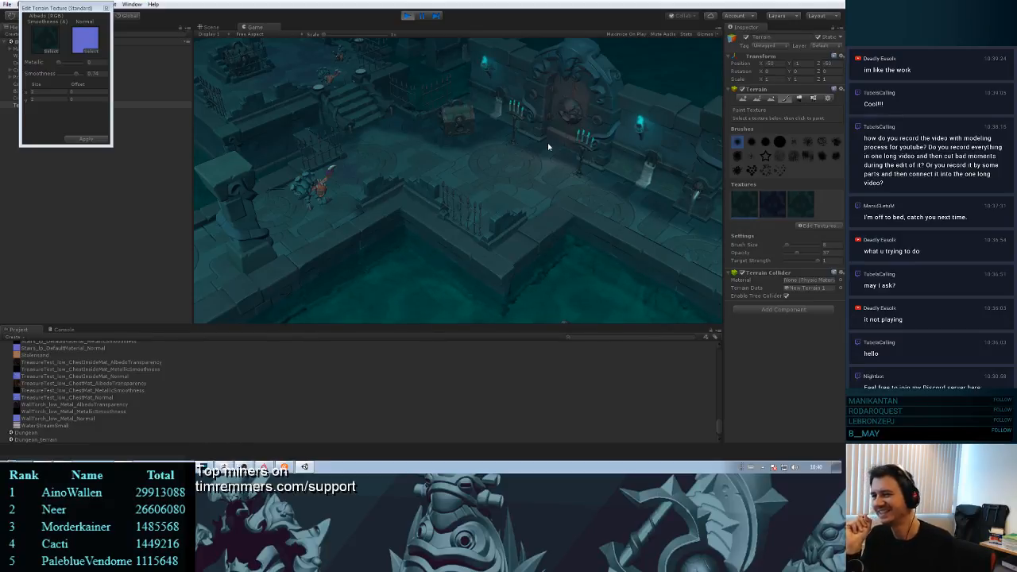
pyautogui.click(408, 17)
# - Select the sewer wall piece to the right of the gate and close the Edit Terrain Texture window
pyautogui.moveTo(422, 188); pyautogui.dragTo(390, 131, button='right')
pyautogui.press('s')
pyautogui.click(453, 153)
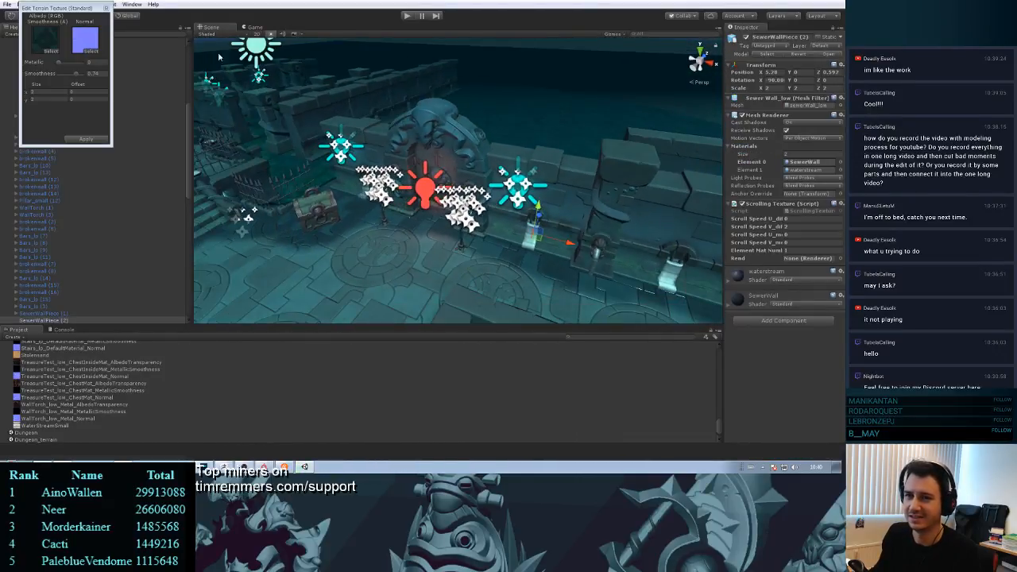
pyautogui.click(109, 8)
# - Scale the sewer wall piece right of the gate up to about 2.49 and move it to about X 4.76, Z 0.88
pyautogui.moveTo(455, 149); pyautogui.dragTo(523, 202, button='right')
pyautogui.press('w')
pyautogui.press('r')
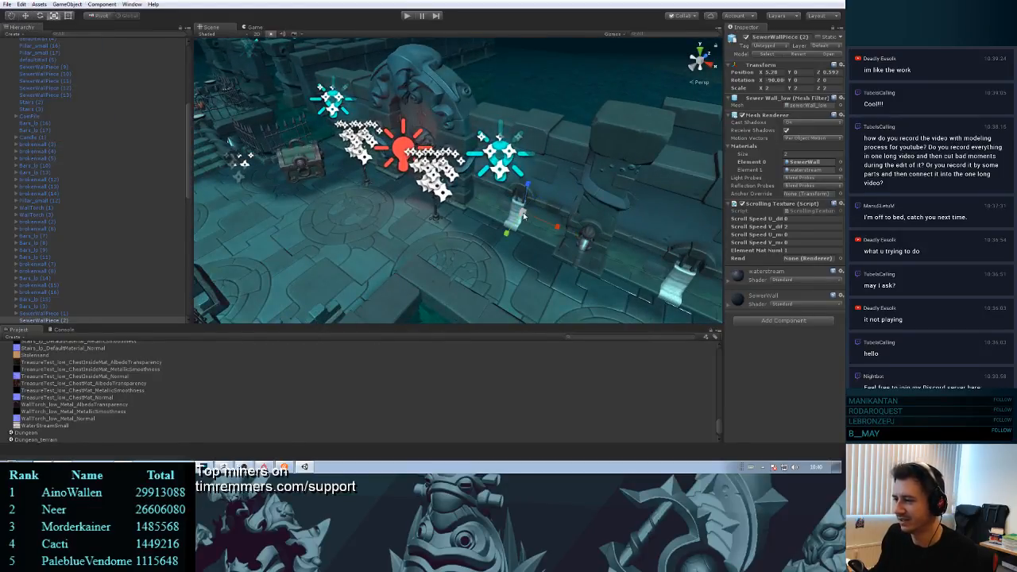
pyautogui.moveTo(522, 213); pyautogui.dragTo(523, 205)
pyautogui.press('s')
pyautogui.moveTo(523, 205); pyautogui.dragTo(509, 238, button='right')
pyautogui.press('w')
pyautogui.press('w')
pyautogui.moveTo(553, 208)
pyautogui.mouseDown()
pyautogui.moveTo(567, 194)
pyautogui.moveTo(543, 194)
pyautogui.mouseUp()
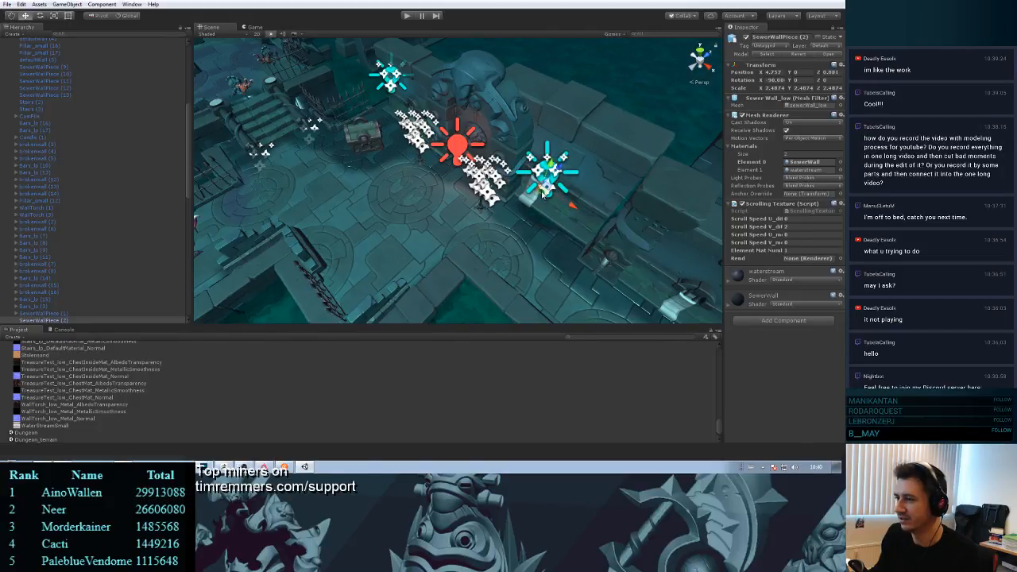
# - Enlarge the same sewer wall piece further to a scale of about 2.64
pyautogui.moveTo(543, 193)
pyautogui.mouseDown(button='right')
pyautogui.moveTo(547, 155)
pyautogui.moveTo(532, 210)
pyautogui.mouseUp(button='right')
pyautogui.press('w')
pyautogui.press('s')
pyautogui.press('r')
pyautogui.moveTo(527, 214); pyautogui.dragTo(534, 213)
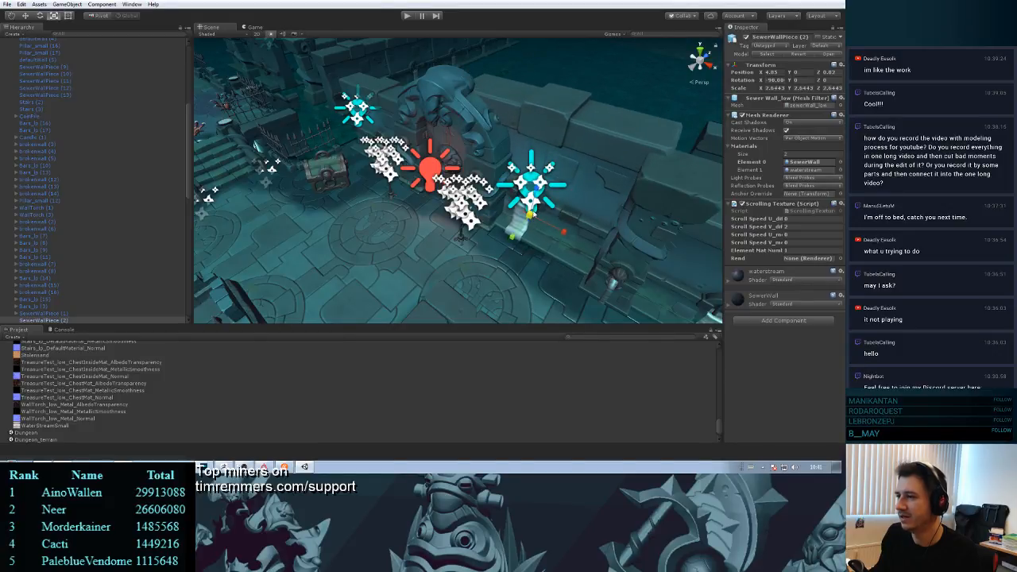
# - Select the sewer wall piece left of the gate, scale it to about 2.6 and compare both sides of the gate
pyautogui.click(377, 97)
pyautogui.moveTo(397, 151); pyautogui.dragTo(472, 117)
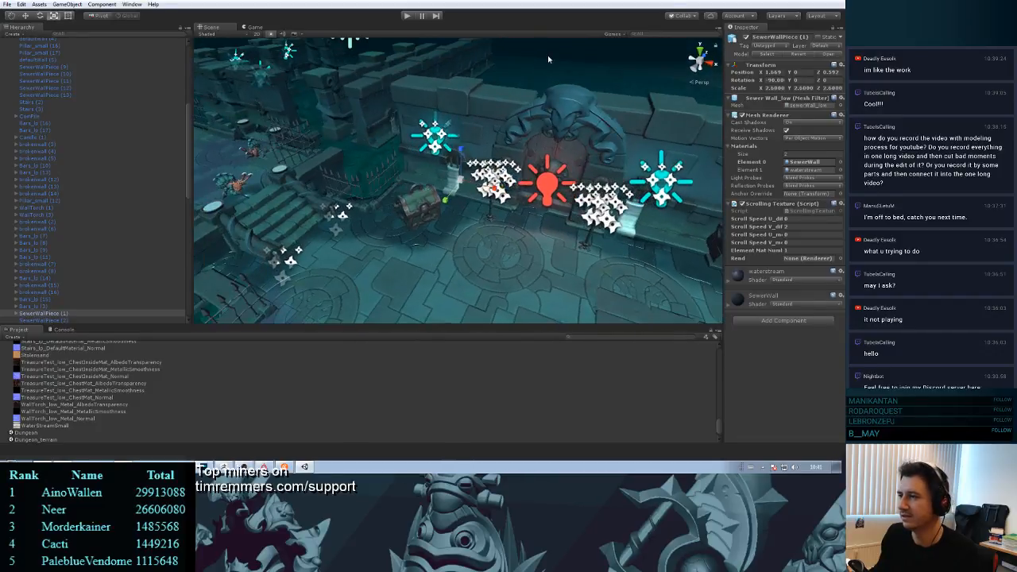
pyautogui.click(550, 59)
pyautogui.keyDown('alt'); pyautogui.moveTo(549, 59); pyautogui.dragTo(481, 135); pyautogui.keyUp('alt')
pyautogui.scroll(6, 516, 113)
pyautogui.scroll(-4, 517, 103)
pyautogui.click(481, 135)
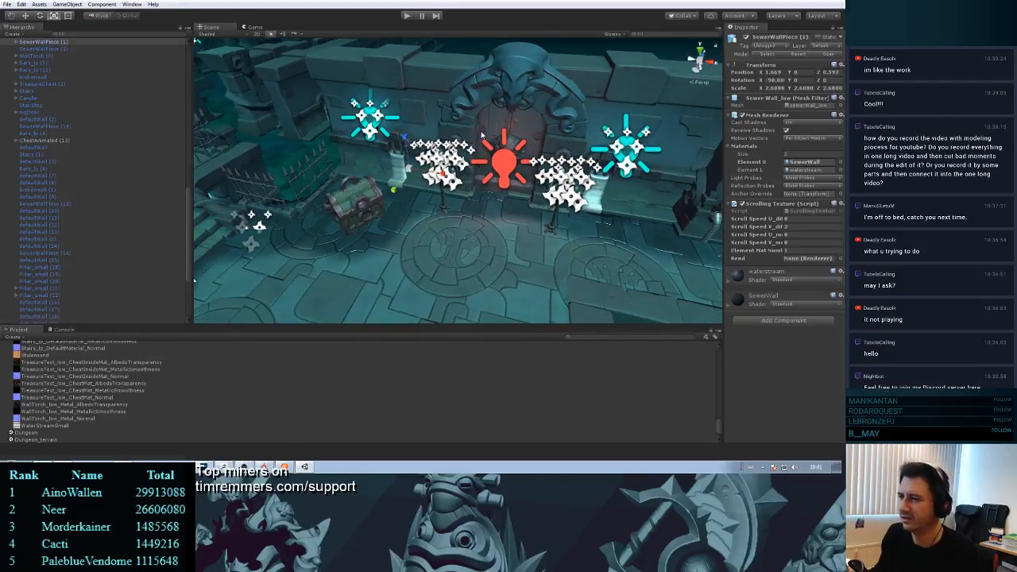
# - Undo the scaling and moving of both sewer wall pieces and view the floor tiles near the treasure chest
pyautogui.hotkey('ctrl', 'z')
pyautogui.hotkey('ctrl', 'z')
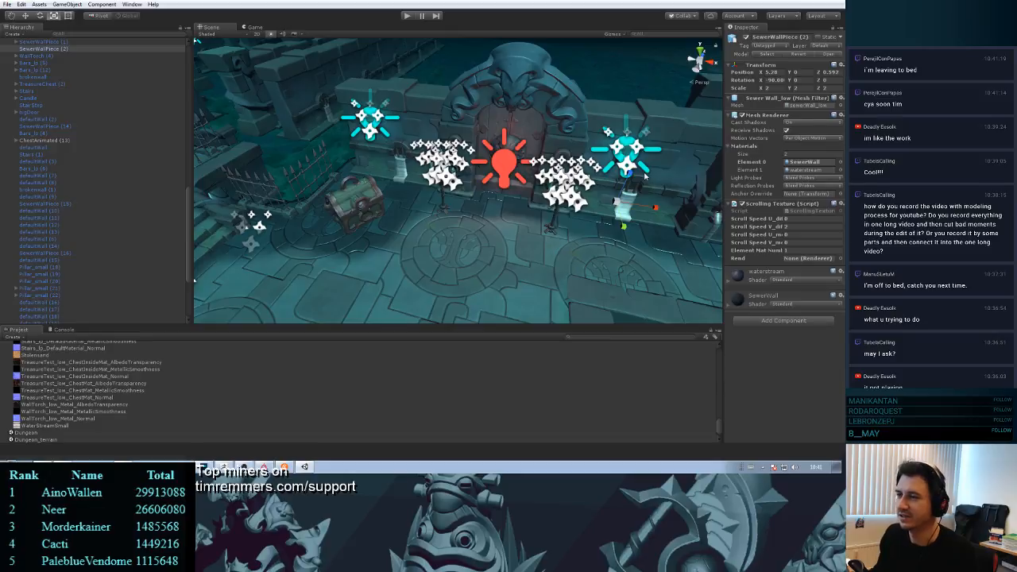
pyautogui.moveTo(420, 204); pyautogui.dragTo(377, 144, button='right')
pyautogui.press('s')
pyautogui.press('q')
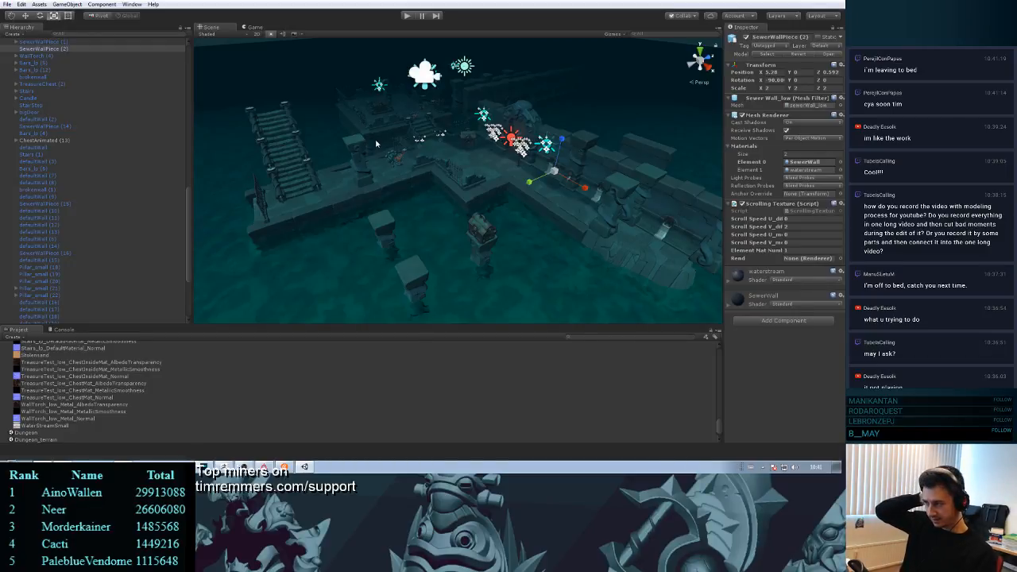
pyautogui.moveTo(377, 144); pyautogui.dragTo(451, 205, button='right')
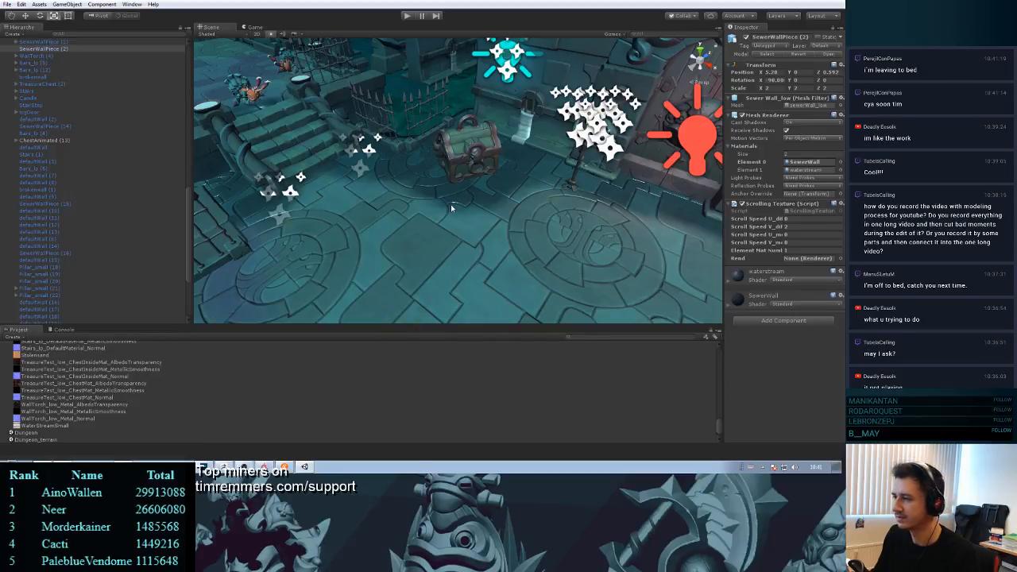
# - Check the floor in front of the gate from a distance, then switch to Substance Painter and view the whole floor tile
pyautogui.moveTo(451, 205); pyautogui.dragTo(488, 208, button='right')
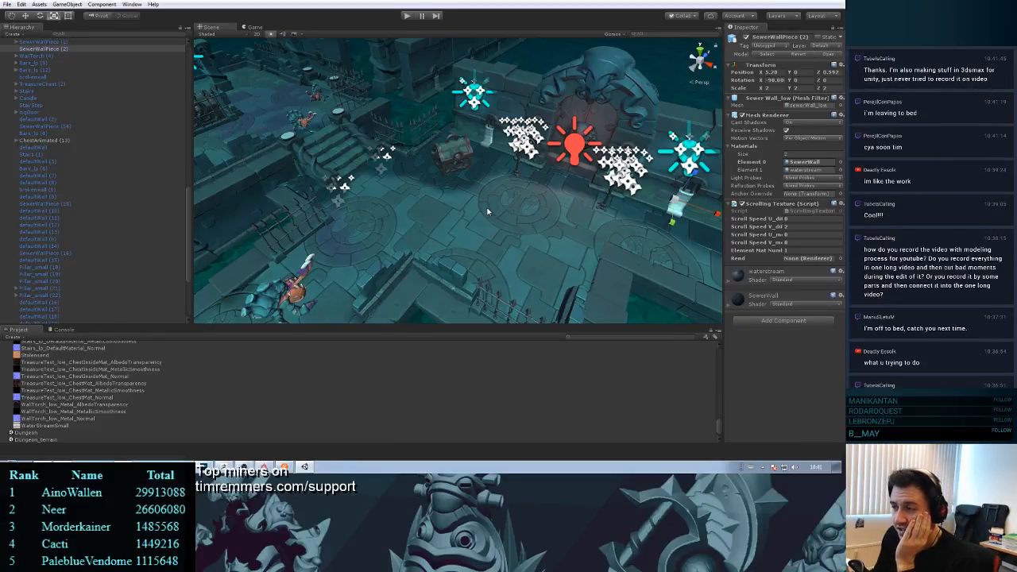
pyautogui.moveTo(488, 210); pyautogui.dragTo(501, 187, button='right')
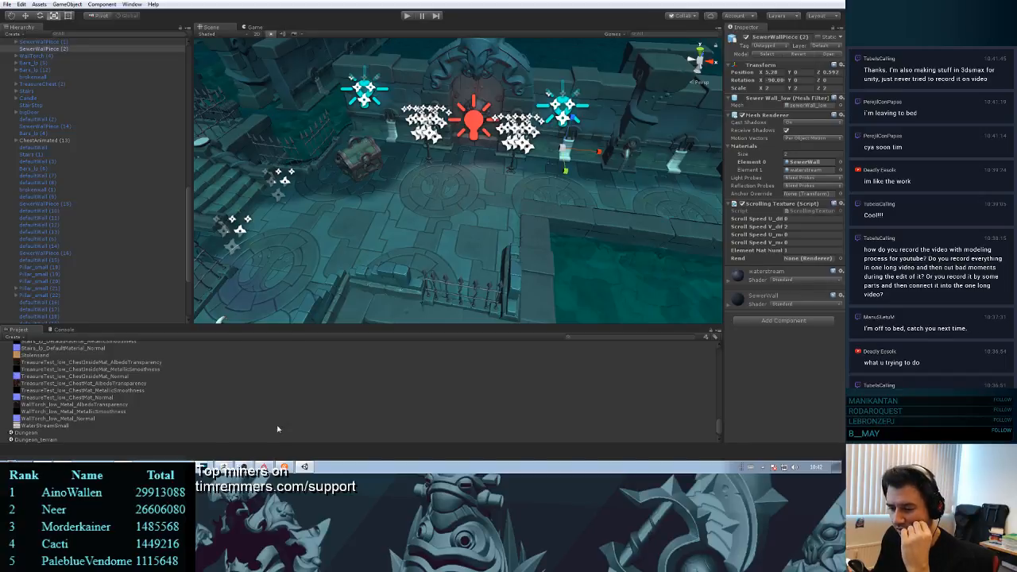
pyautogui.click(264, 468)
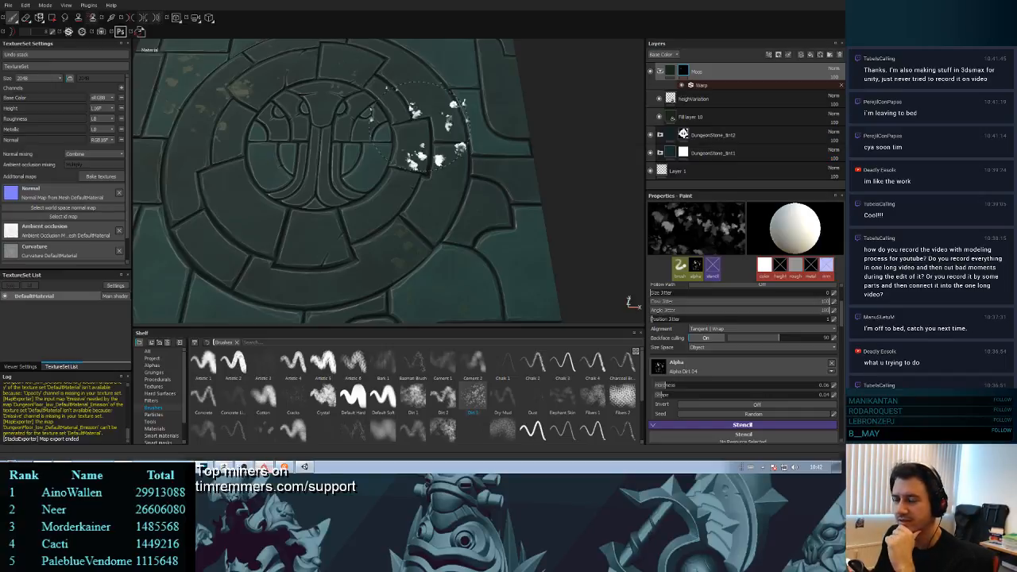
pyautogui.keyDown('alt'); pyautogui.moveTo(465, 221); pyautogui.dragTo(442, 35, button='right'); pyautogui.keyUp('alt')
pyautogui.moveTo(443, 35)
pyautogui.keyDown('alt'); pyautogui.mouseDown()
pyautogui.moveTo(445, 80)
pyautogui.moveTo(433, 103)
pyautogui.moveTo(461, 96)
pyautogui.moveTo(473, 155)
pyautogui.mouseUp(); pyautogui.keyUp('alt')
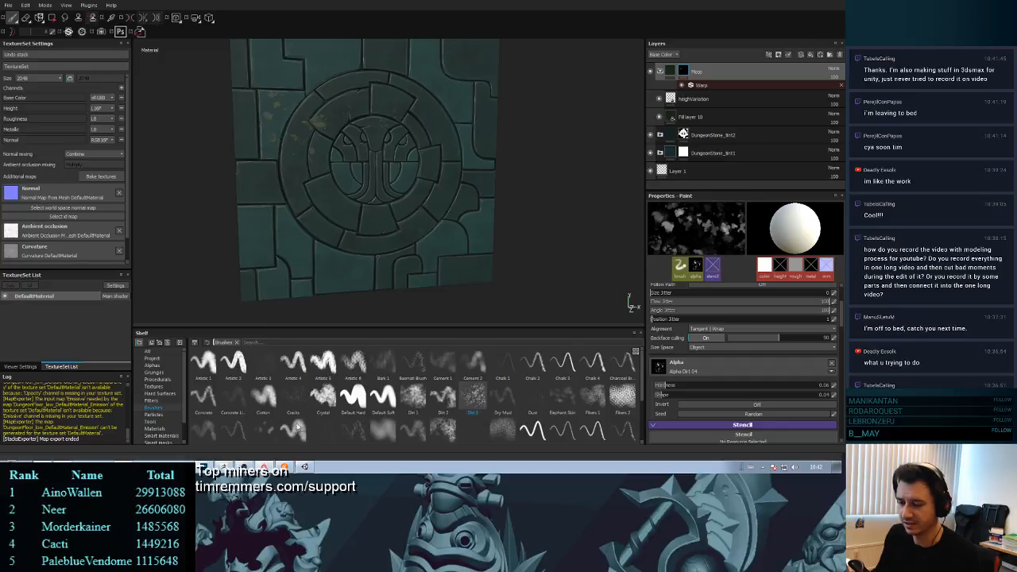
# - Return to Unity and examine the circular floor ornaments between the treasure chest and the gate, close up and from farther away
pyautogui.click(305, 469)
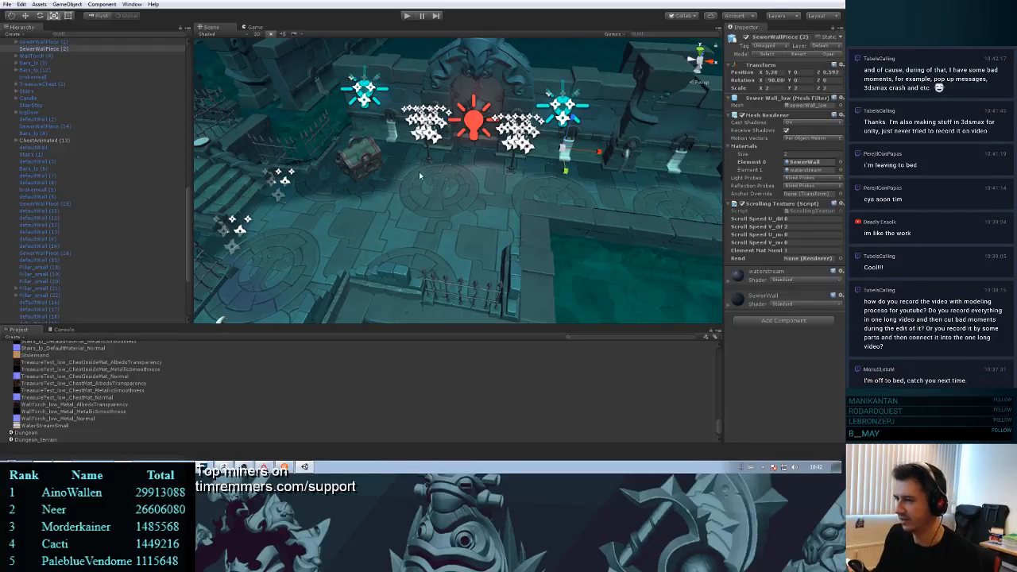
pyautogui.keyDown('alt'); pyautogui.moveTo(439, 174); pyautogui.dragTo(520, 188); pyautogui.keyUp('alt')
pyautogui.moveTo(522, 188); pyautogui.dragTo(466, 186, button='middle')
pyautogui.scroll(5, 466, 186)
pyautogui.scroll(3, 438, 154)
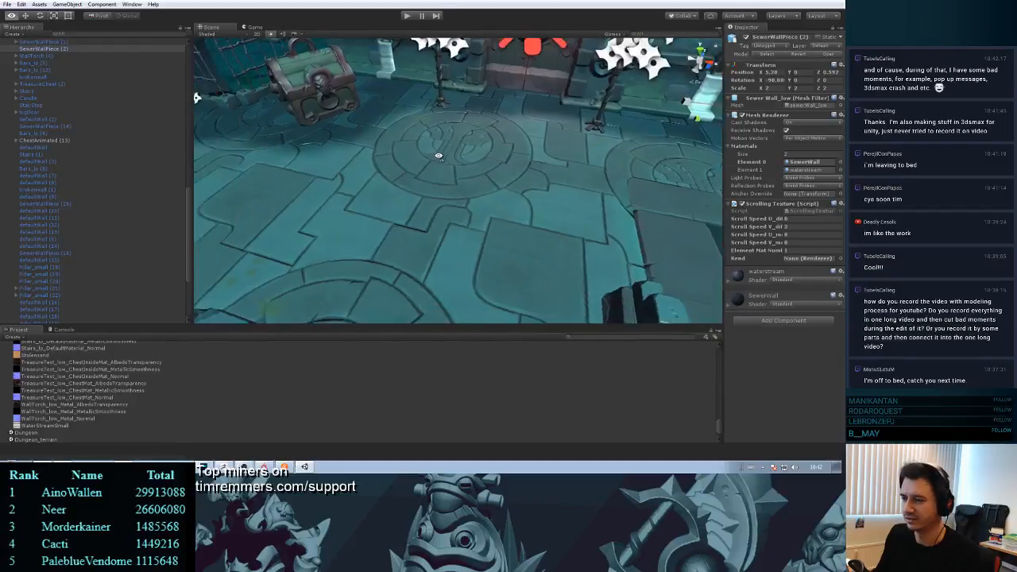
pyautogui.keyDown('alt'); pyautogui.moveTo(438, 154); pyautogui.dragTo(429, 197); pyautogui.keyUp('alt')
pyautogui.scroll(-5, 447, 216)
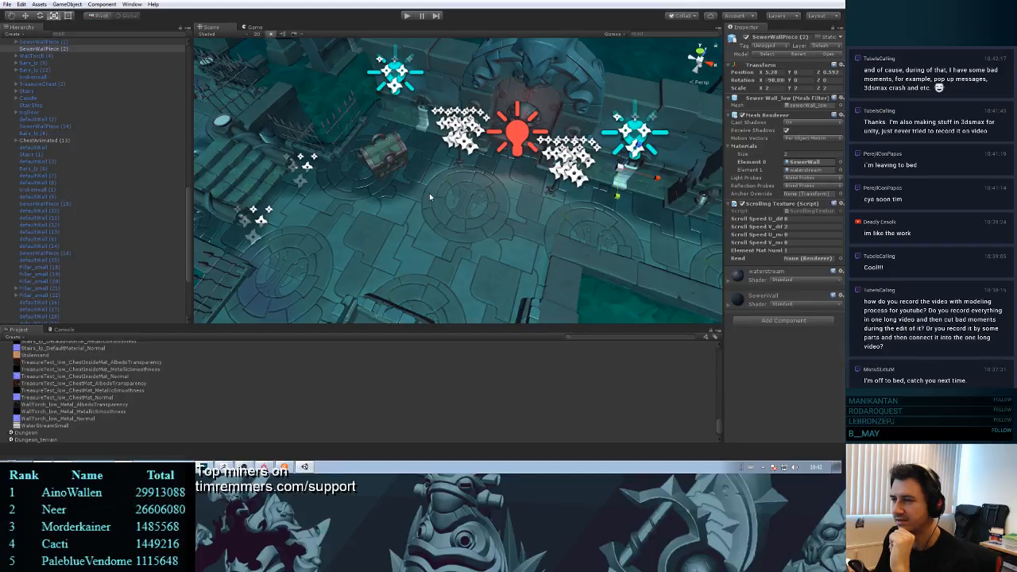
# - Run the scene in play mode and survey the floor from the gate toward the broken fence and the water
pyautogui.click(410, 18)
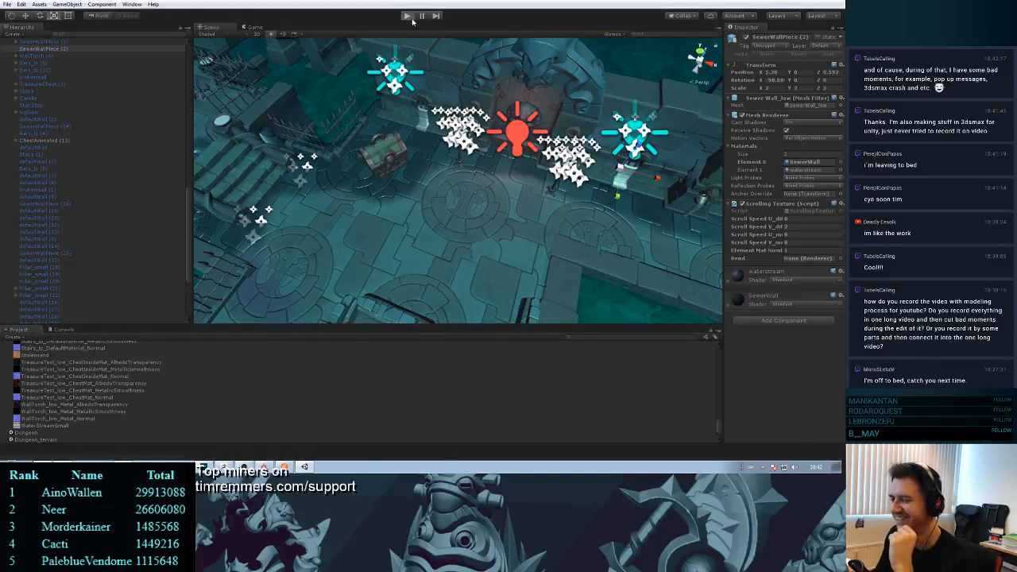
pyautogui.click(409, 17)
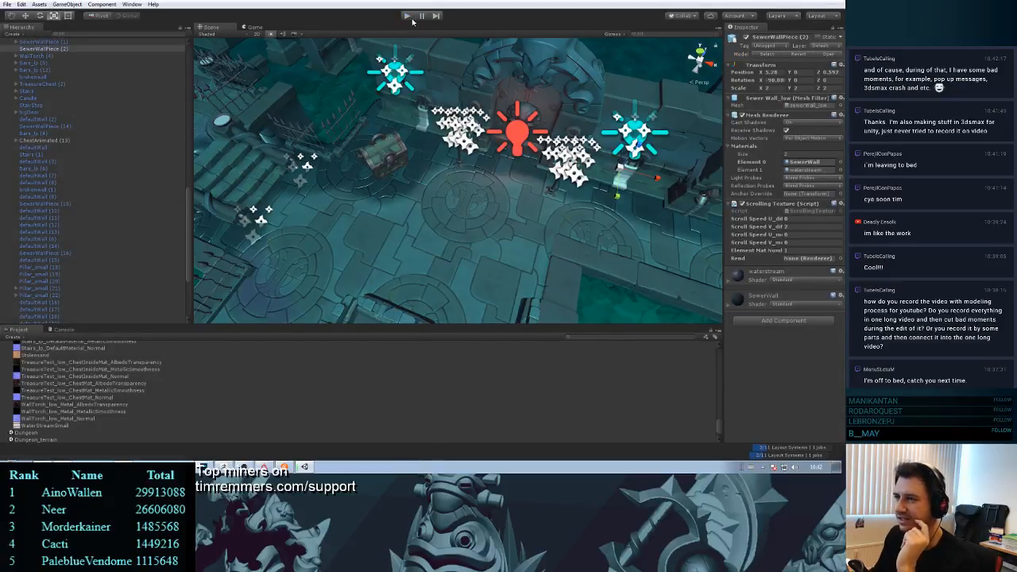
pyautogui.click(408, 16)
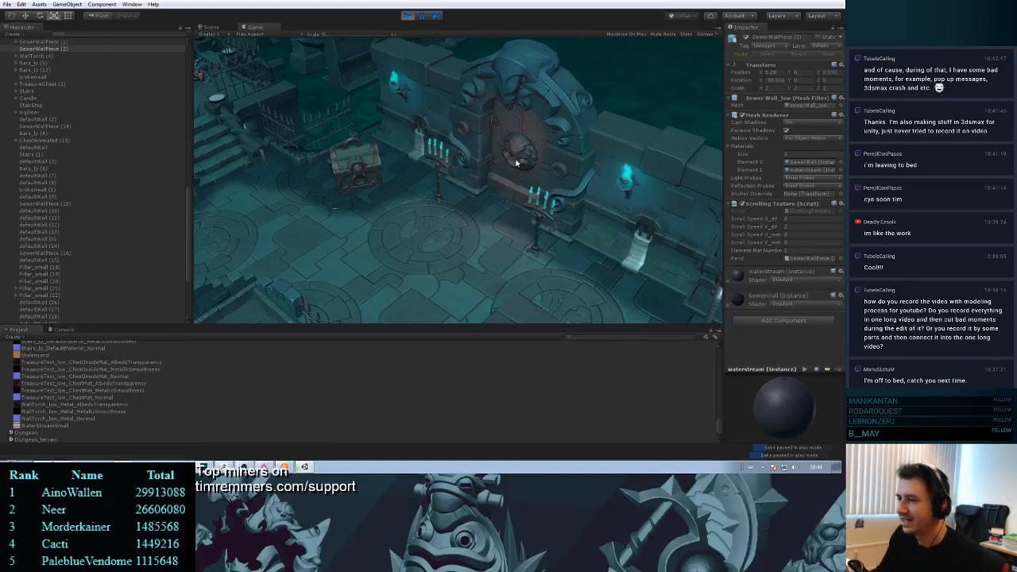
pyautogui.press('s')
pyautogui.press('a')
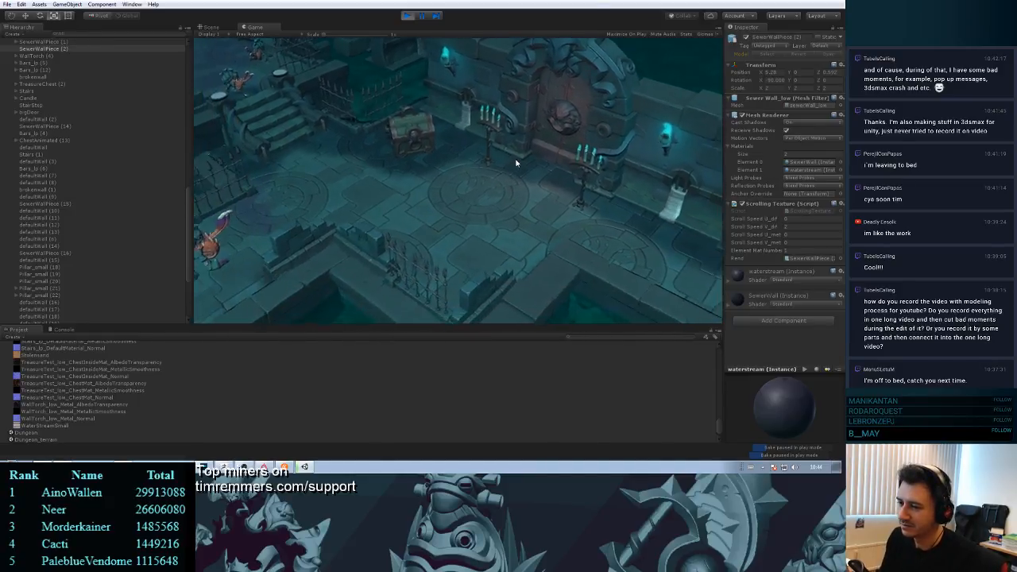
pyautogui.press('a')
pyautogui.press('s')
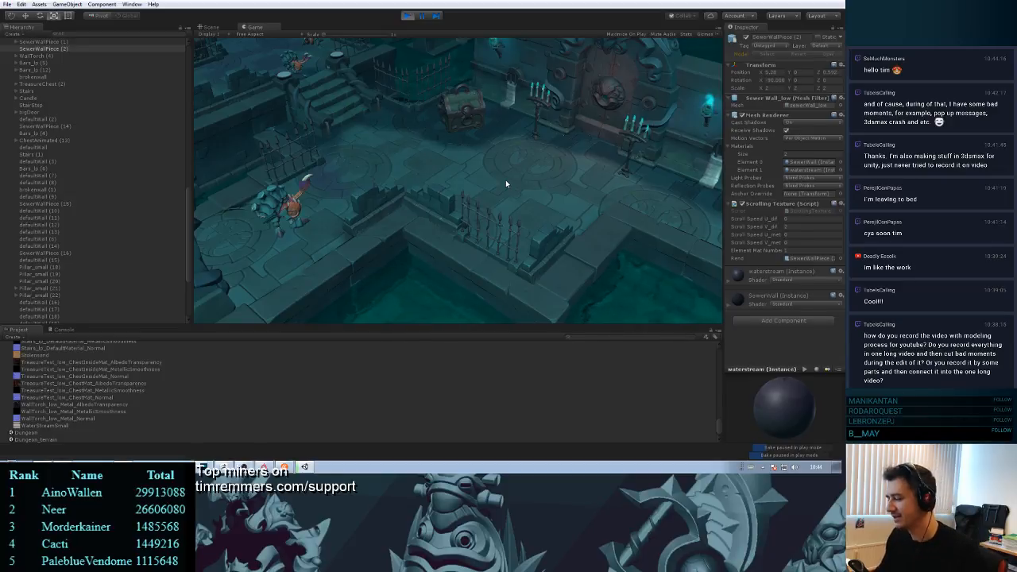
pyautogui.press('s')
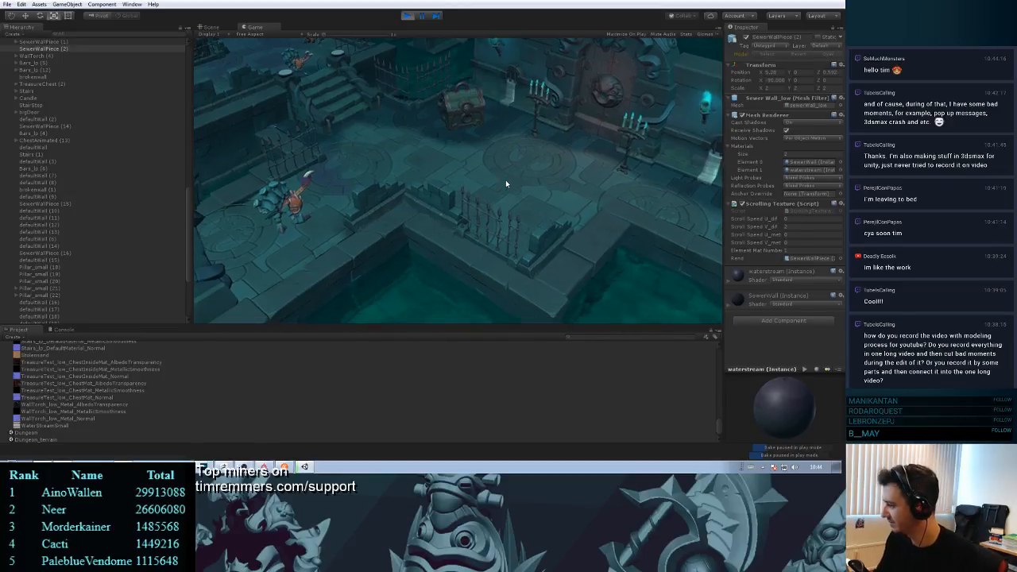
# - Move the game camera back to the gate and inspect the floor, chest and doorway up close
pyautogui.press('d')
pyautogui.press('w')
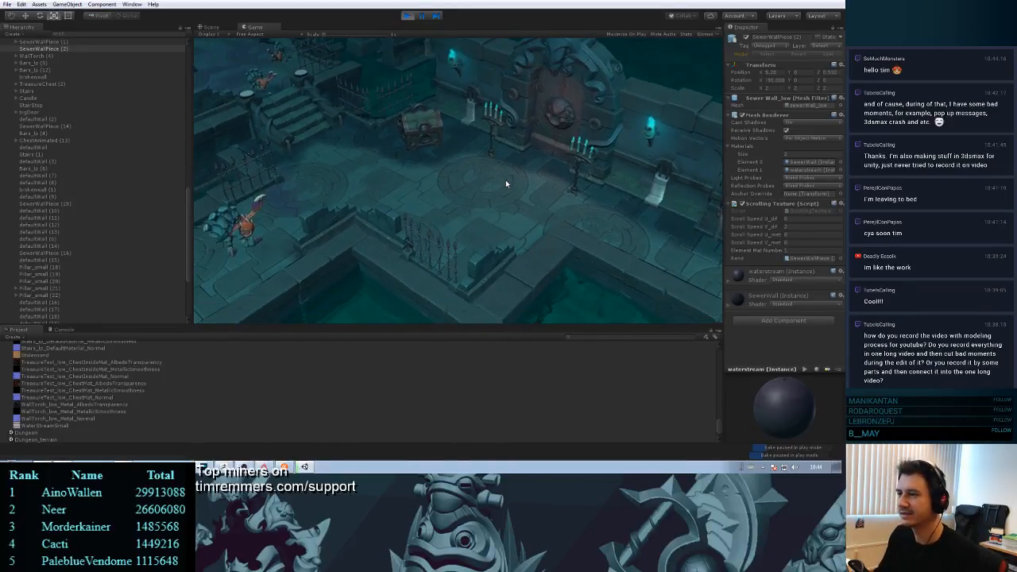
pyautogui.press('w')
pyautogui.press('w')
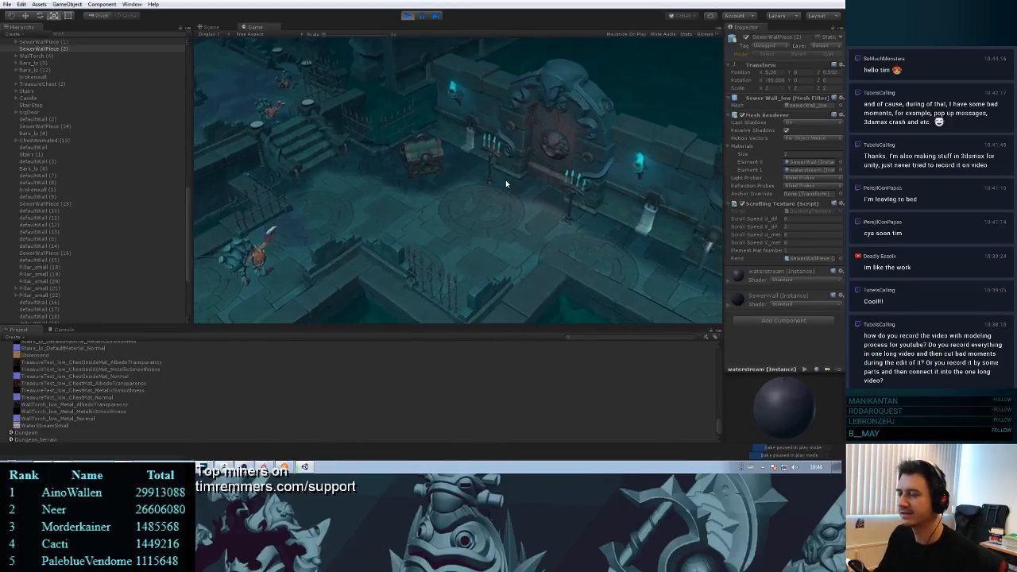
pyautogui.scroll(3, 507, 184)
pyautogui.press('d')
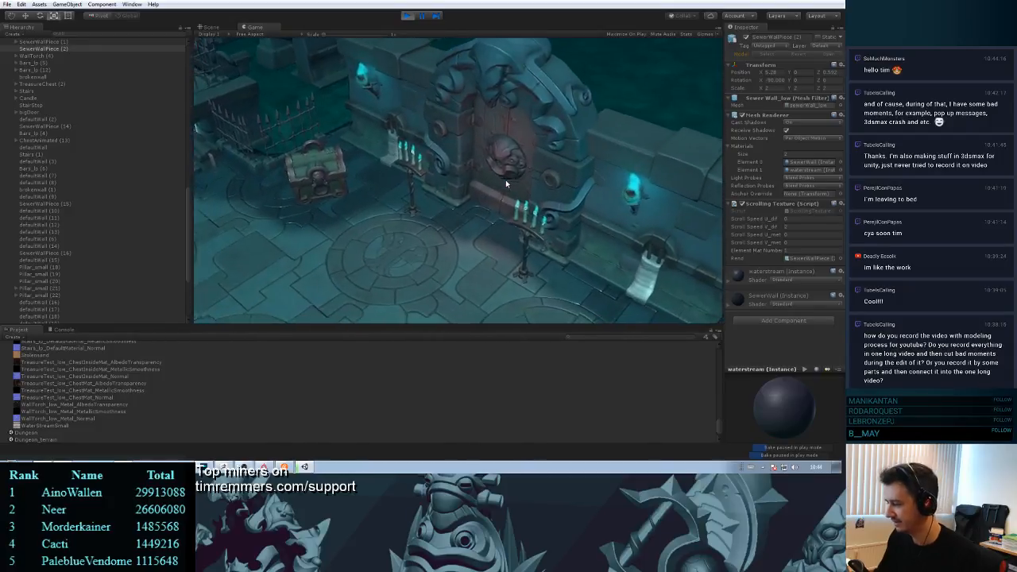
pyautogui.press('a')
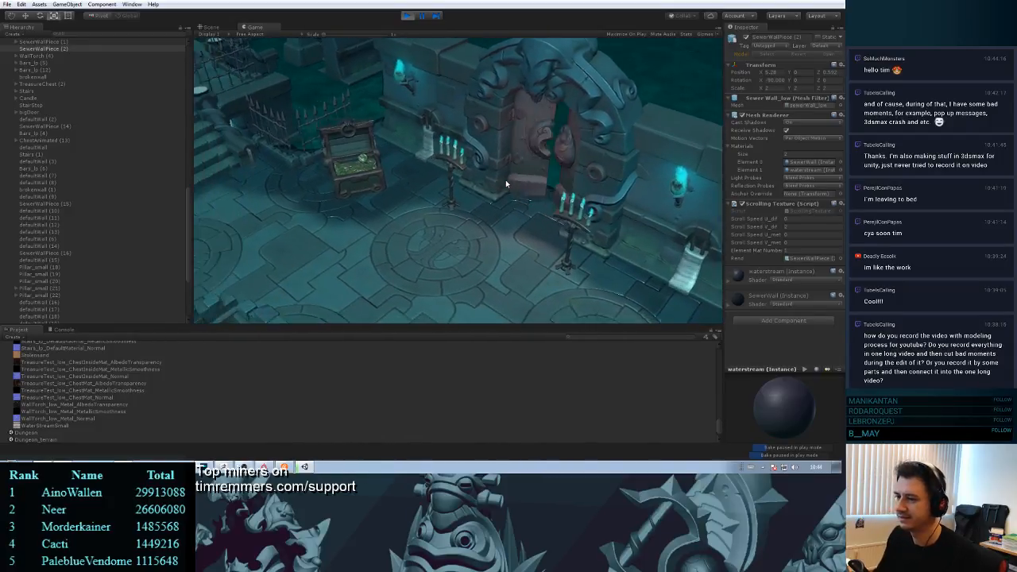
pyautogui.press('s')
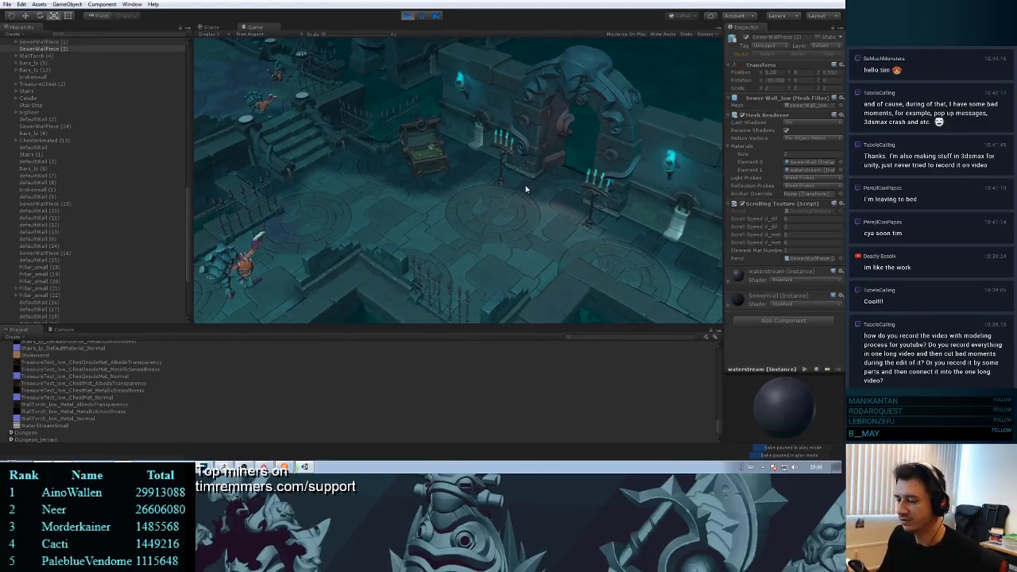
# - Switch to Substance Painter, try painting moss across the floor tile's circular ornament, and undo the stroke
pyautogui.hotkey('alt', 'Tab')
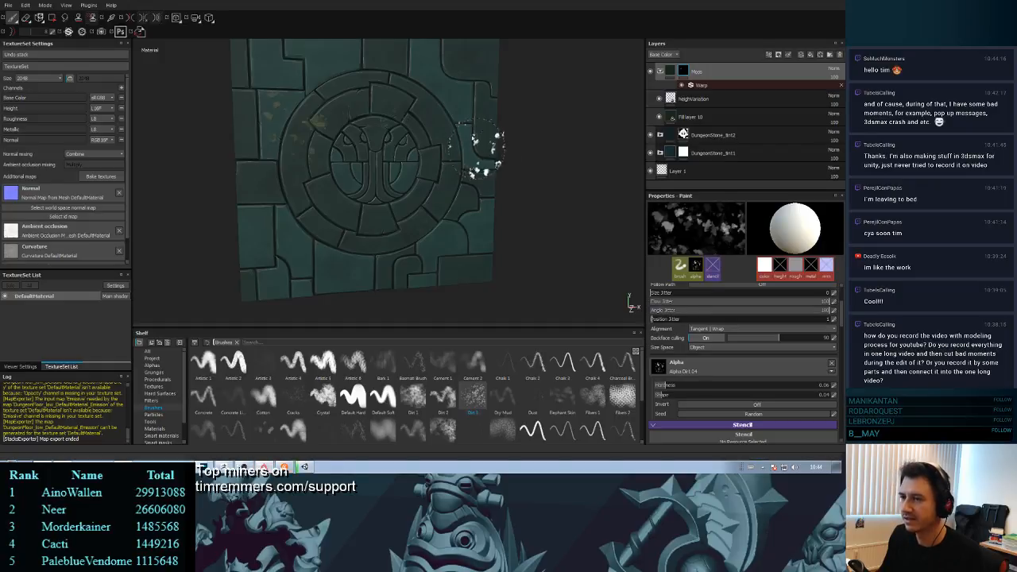
pyautogui.moveTo(568, 199)
pyautogui.keyDown('alt'); pyautogui.mouseDown()
pyautogui.moveTo(557, 164)
pyautogui.moveTo(545, 196)
pyautogui.mouseUp(); pyautogui.keyUp('alt')
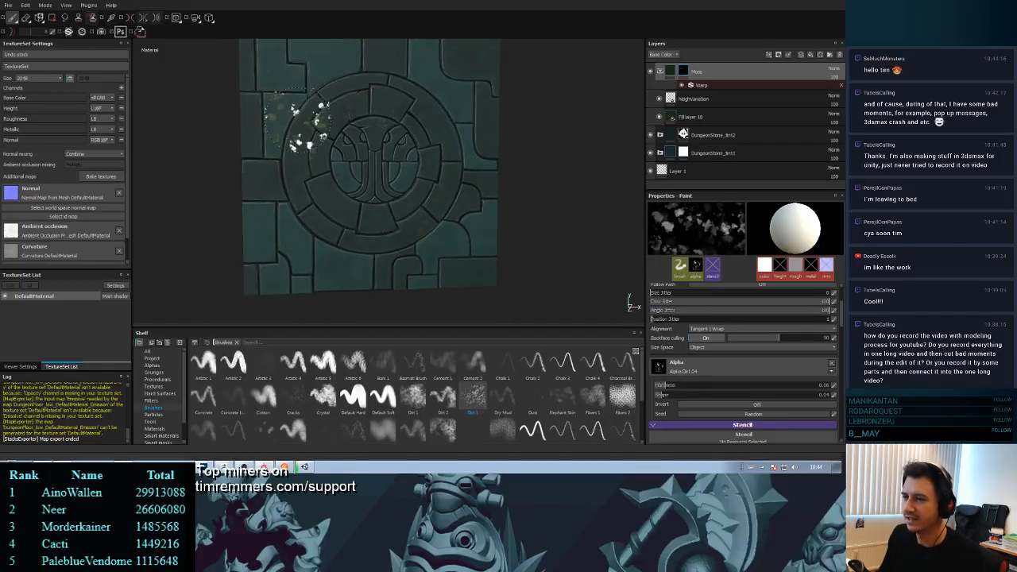
pyautogui.moveTo(307, 119)
pyautogui.mouseDown()
pyautogui.moveTo(397, 92)
pyautogui.moveTo(288, 205)
pyautogui.moveTo(298, 143)
pyautogui.moveTo(318, 163)
pyautogui.moveTo(378, 183)
pyautogui.moveTo(363, 88)
pyautogui.mouseUp()
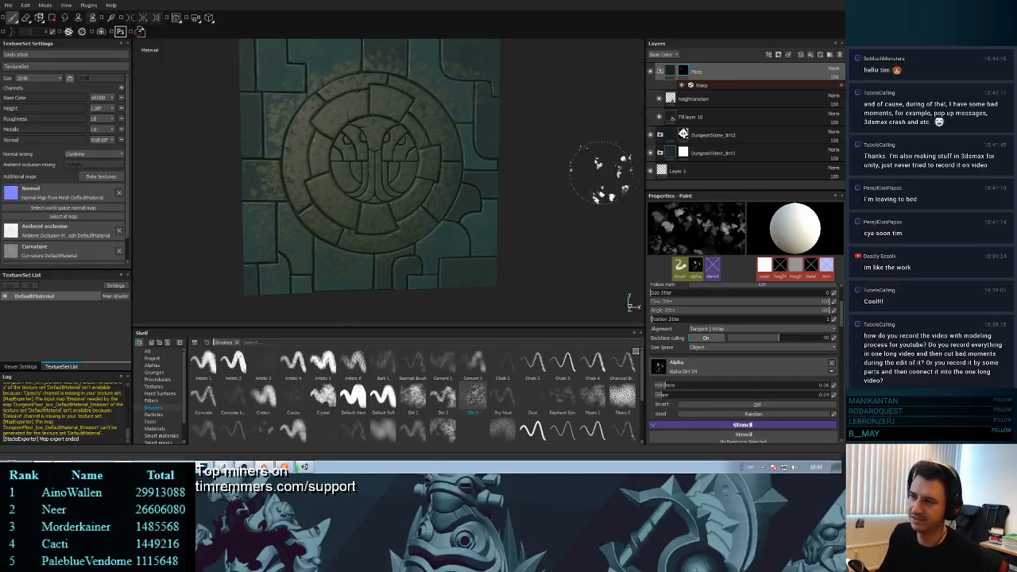
pyautogui.moveTo(602, 176)
pyautogui.keyDown('alt'); pyautogui.mouseDown()
pyautogui.moveTo(583, 157)
pyautogui.moveTo(587, 165)
pyautogui.mouseUp(); pyautogui.keyUp('alt')
pyautogui.keyDown('alt'); pyautogui.moveTo(587, 163); pyautogui.dragTo(575, 267, button='right'); pyautogui.keyUp('alt')
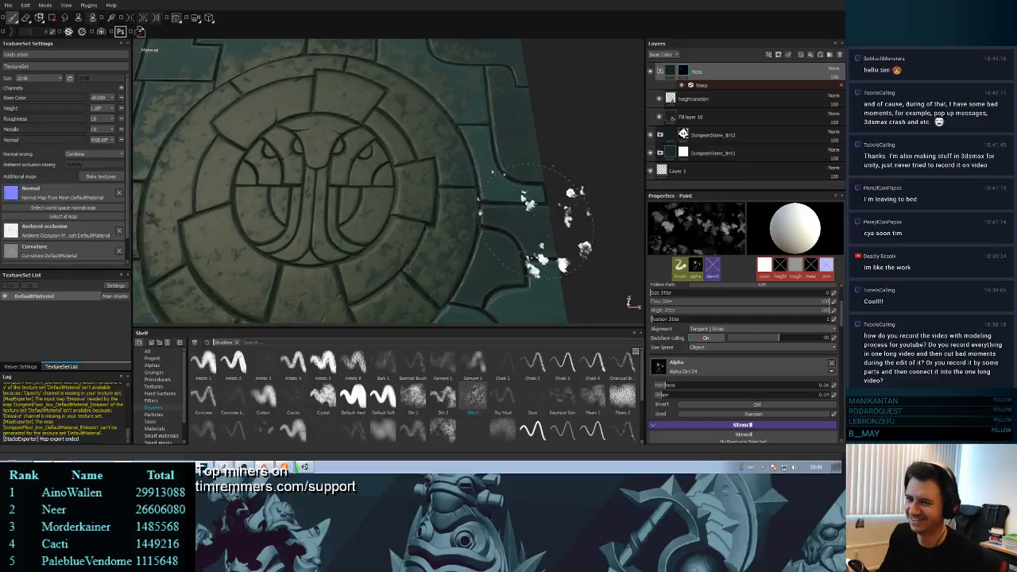
pyautogui.keyDown('alt'); pyautogui.moveTo(571, 261); pyautogui.dragTo(584, 228, button='middle'); pyautogui.keyUp('alt')
pyautogui.keyDown('alt'); pyautogui.moveTo(584, 227); pyautogui.dragTo(536, 99, button='right'); pyautogui.keyUp('alt')
pyautogui.hotkey('ctrl', 'z')
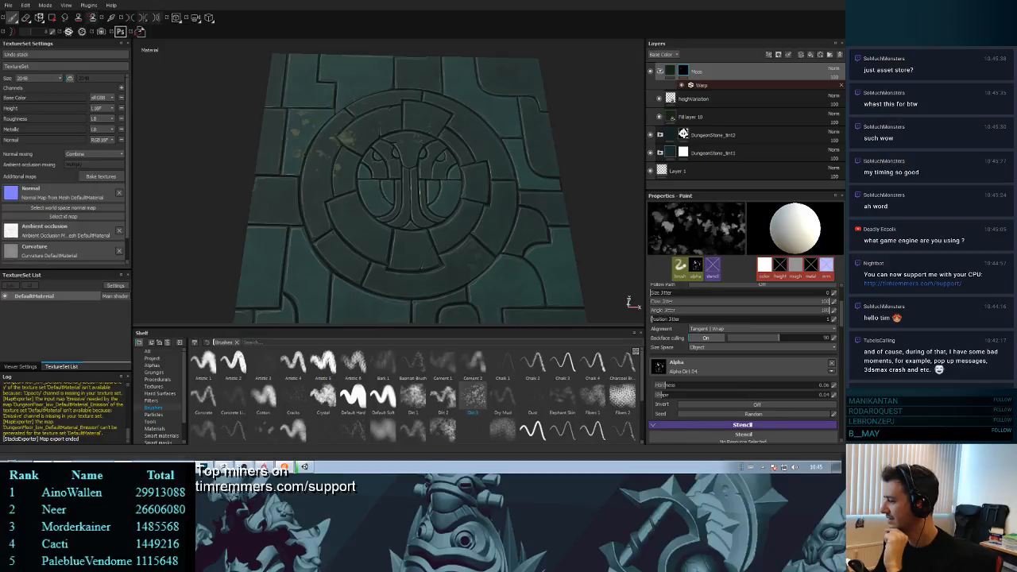
pyautogui.moveTo(537, 181); pyautogui.dragTo(533, 167)
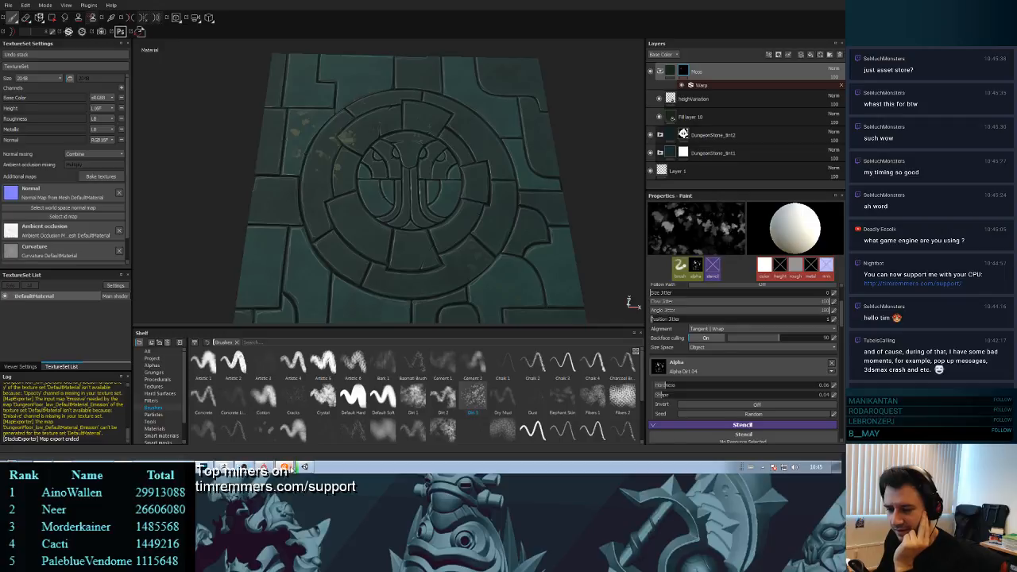
# - Switch back to the running Unity scene and view the floor around the chest and gate
pyautogui.click(305, 468)
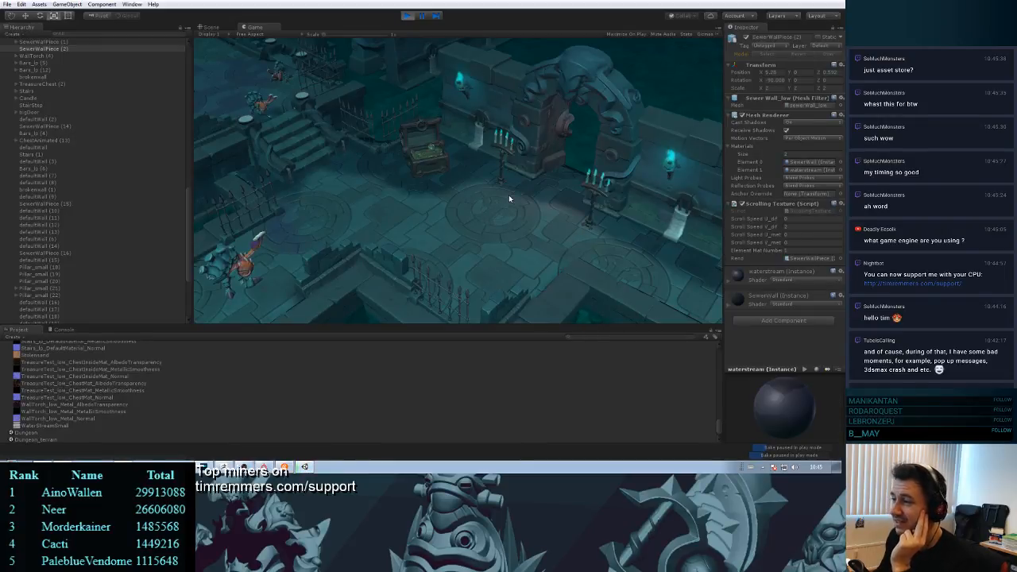
pyautogui.press('d')
pyautogui.press('w')
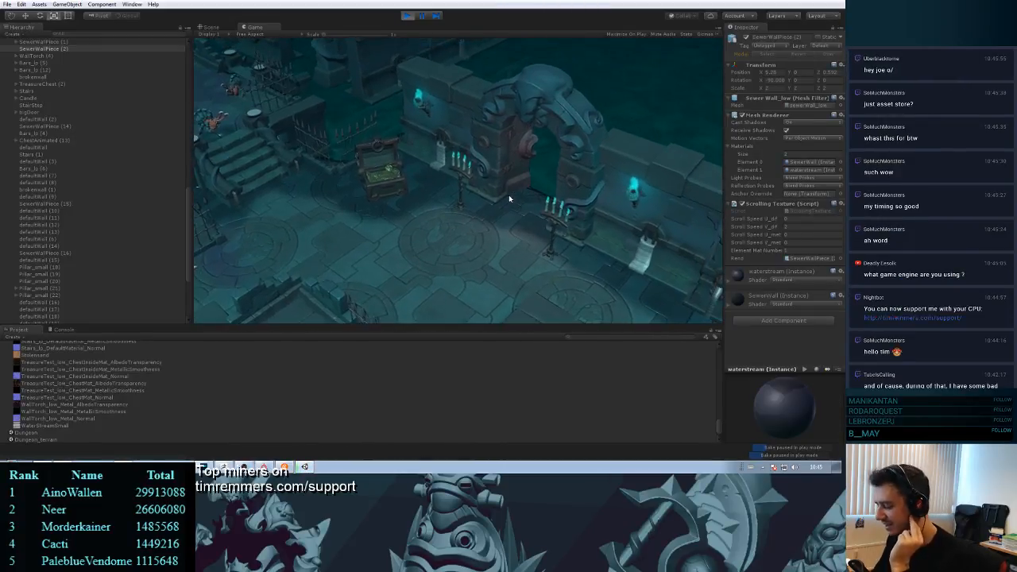
pyautogui.press('a')
pyautogui.press('s')
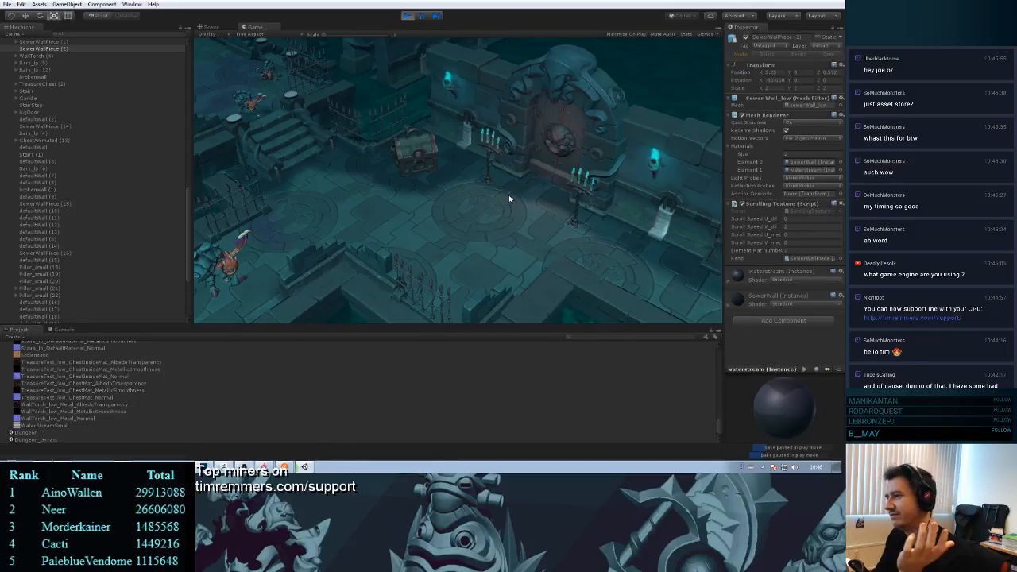
# - Tour the running level past the broken fence to the pillars in the water and back to the gate
pyautogui.press('s')
pyautogui.press('s')
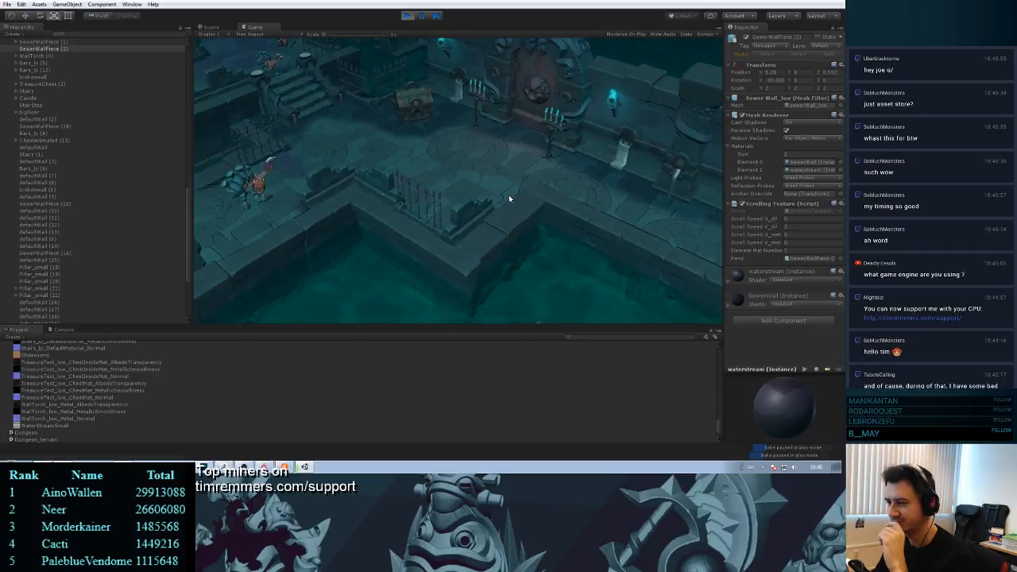
pyautogui.press('a')
pyautogui.press('s')
pyautogui.press('s')
pyautogui.press('d')
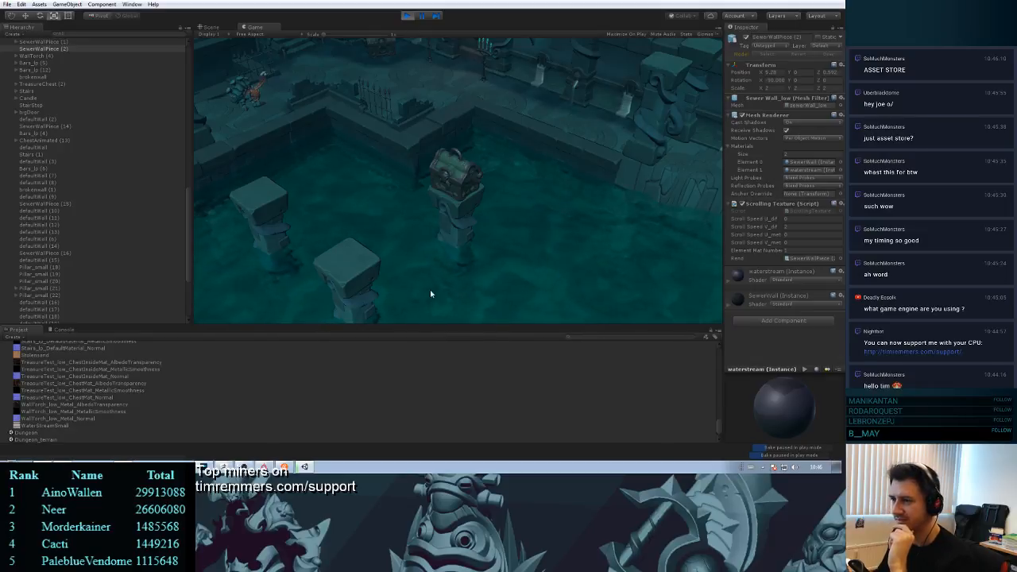
pyautogui.press('a')
pyautogui.press('w')
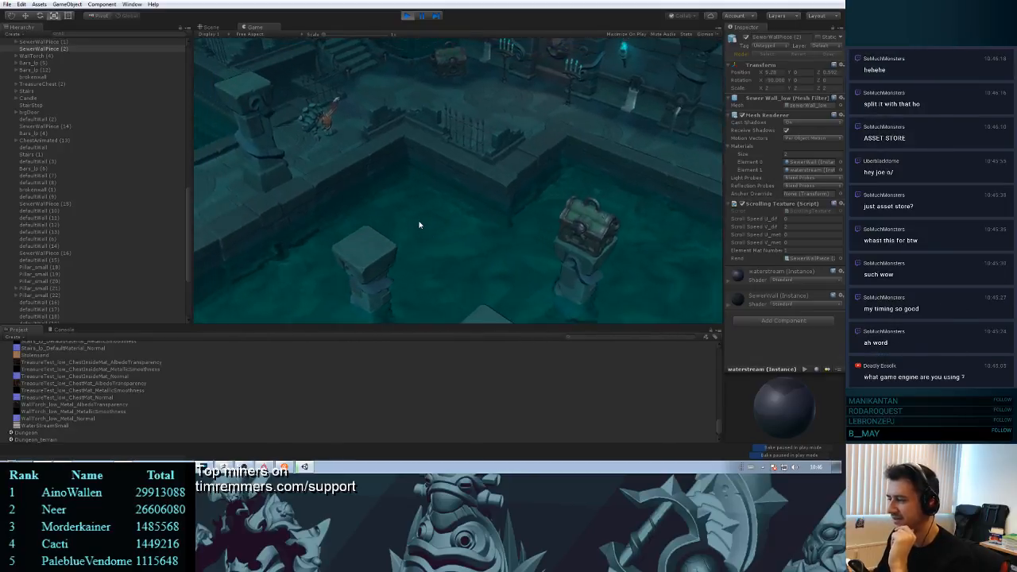
pyautogui.press('w')
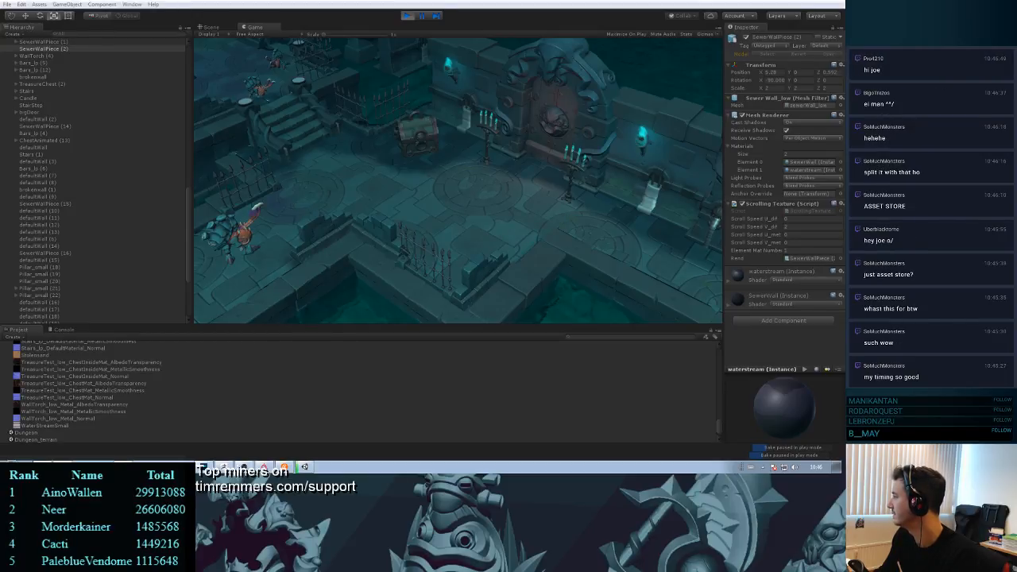
# - View the creature image in the browser window over the Unity editor, and close that window
pyautogui.moveTo(843, 62); pyautogui.dragTo(407, 39)
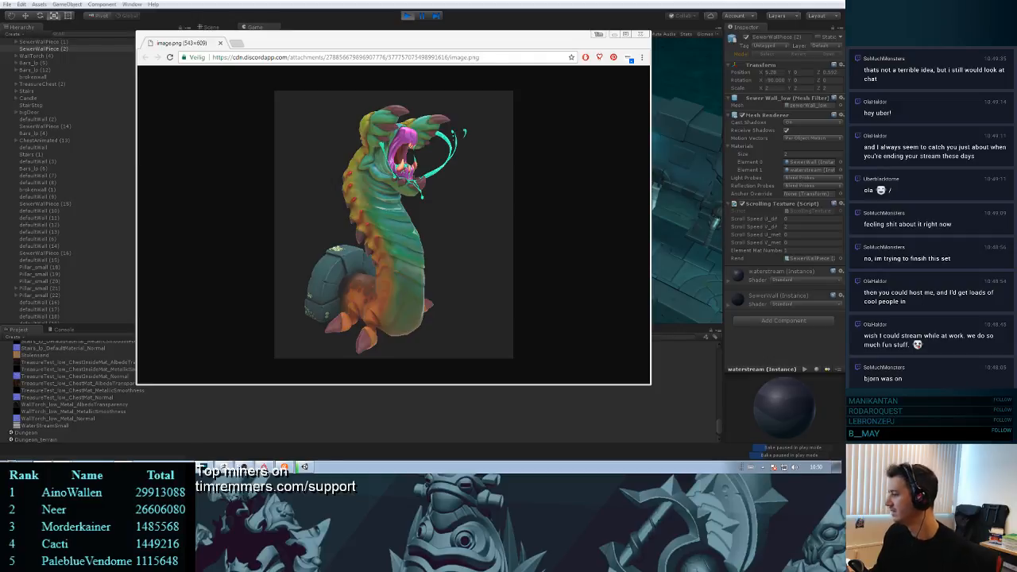
pyautogui.click(641, 35)
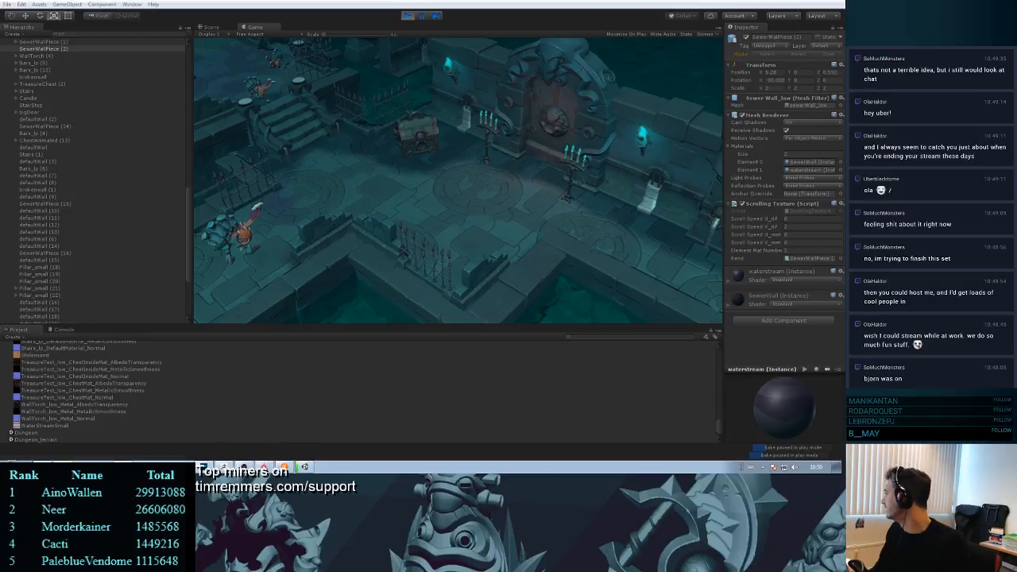